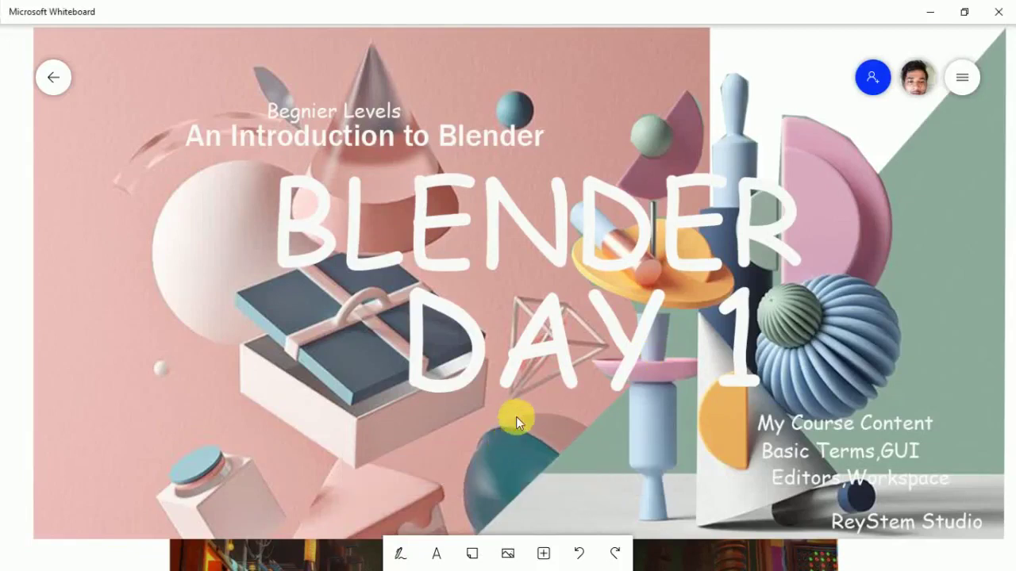
Adjust the playback volume and scroll the whiteboard down past the title slide
key(XF86AudioRaiseVolume)
key(XF86AudioRaiseVolume)
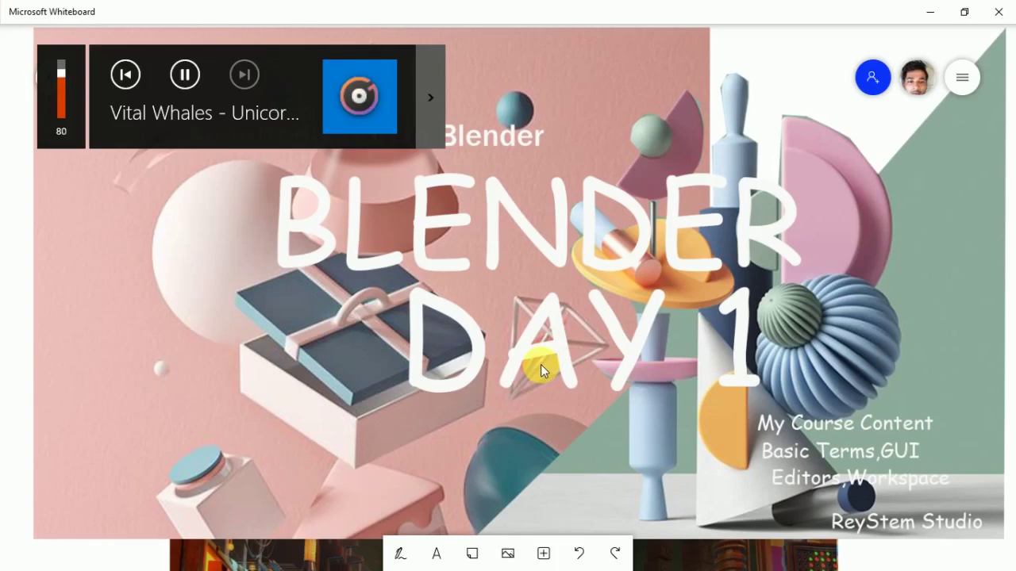
key(XF86AudioLowerVolume)
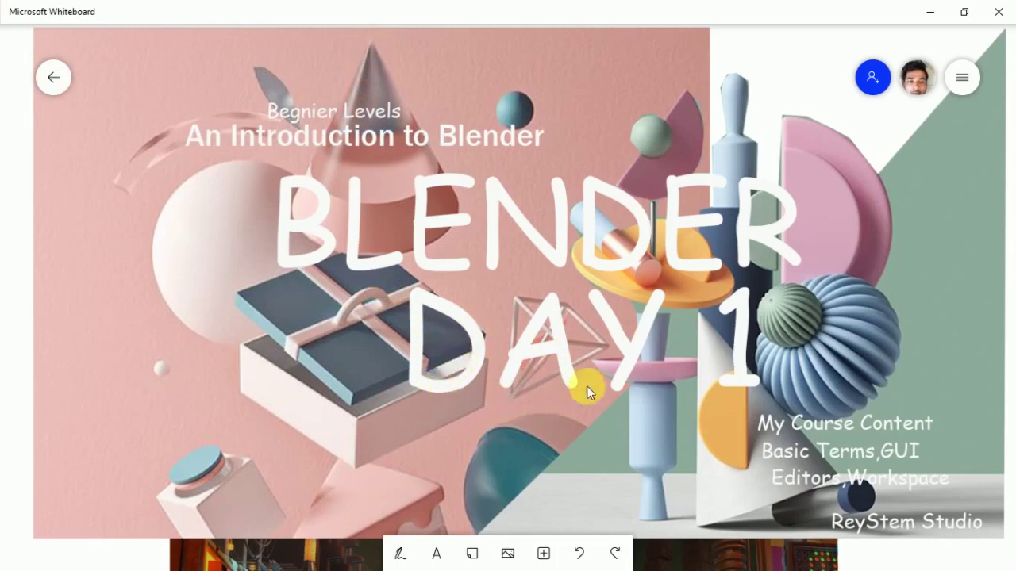
scroll(532, 420, down, 2)
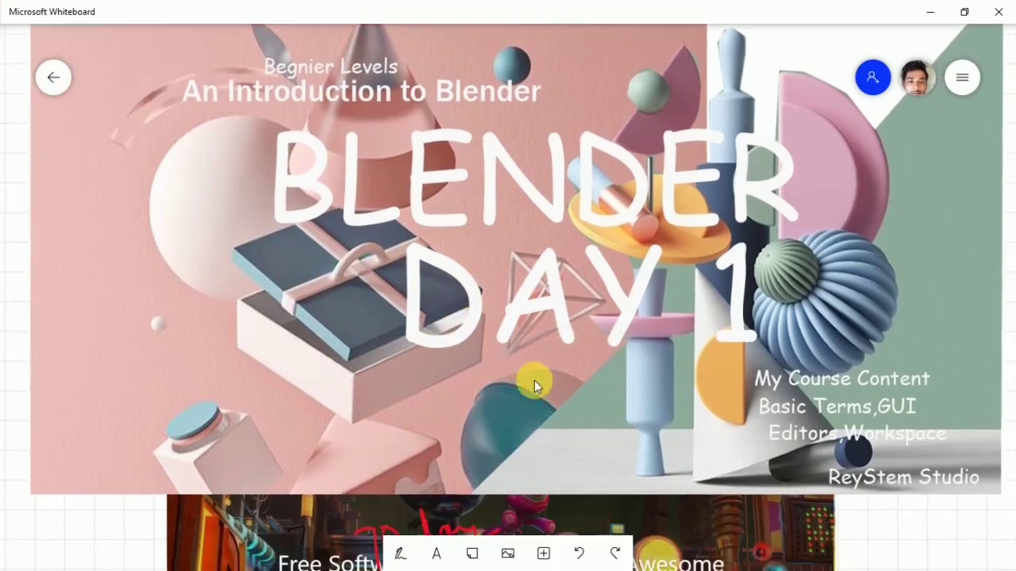
scroll(539, 406, down, 3)
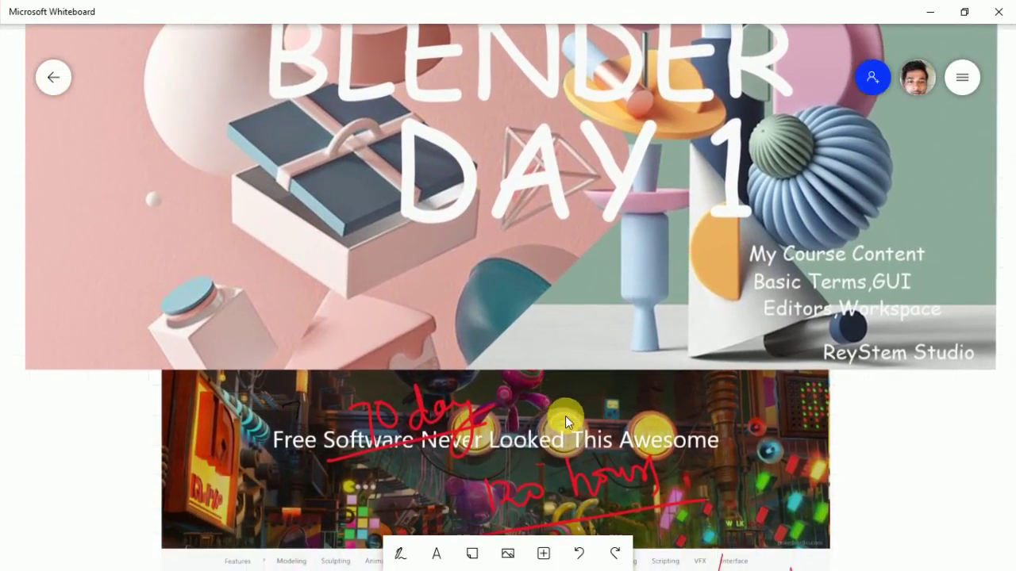
scroll(734, 234, right, 1)
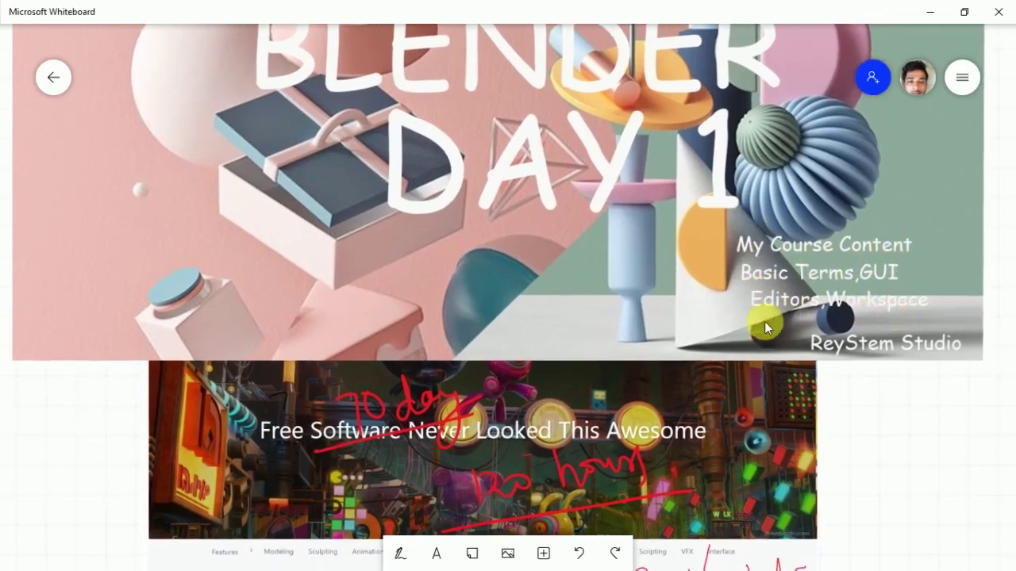
scroll(764, 321, down, 2)
scroll(763, 338, down, 2)
scroll(765, 323, down, 1)
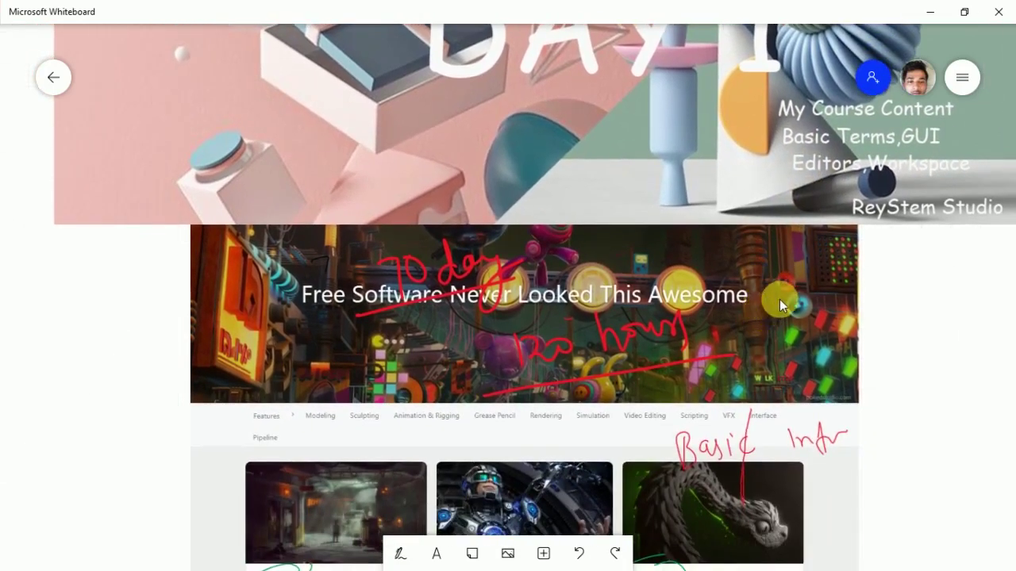
scroll(768, 326, down, 1)
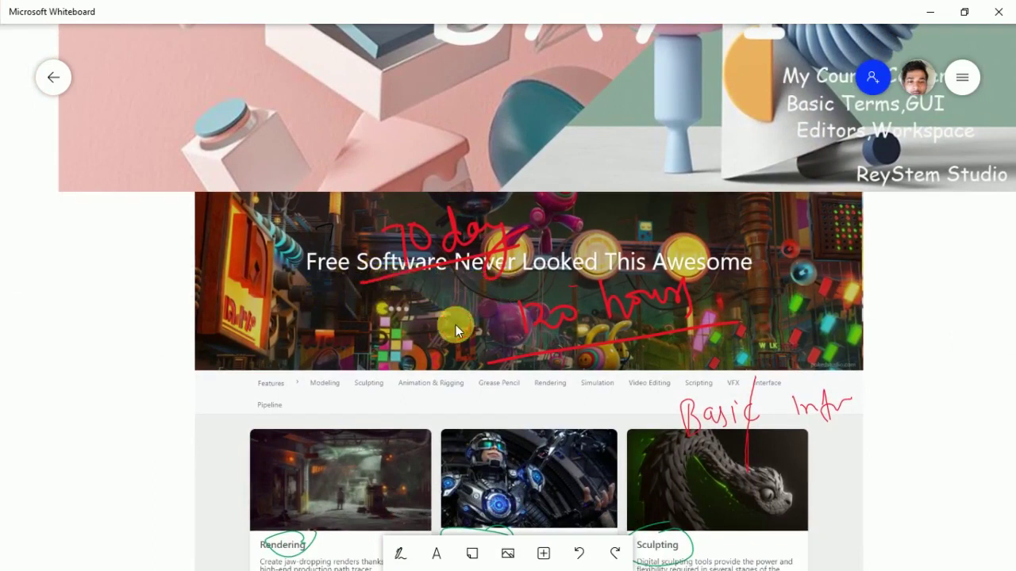
scroll(458, 301, down, 1)
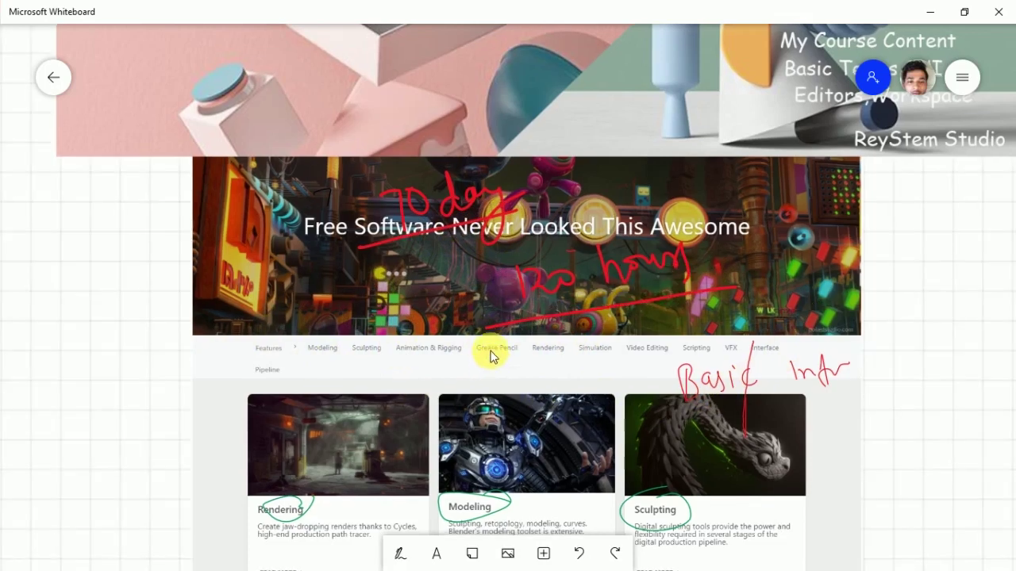
Keep scrolling to the green-circled Rendering, Modeling and Sculpting feature cards
scroll(490, 356, down, 1)
scroll(492, 359, down, 1)
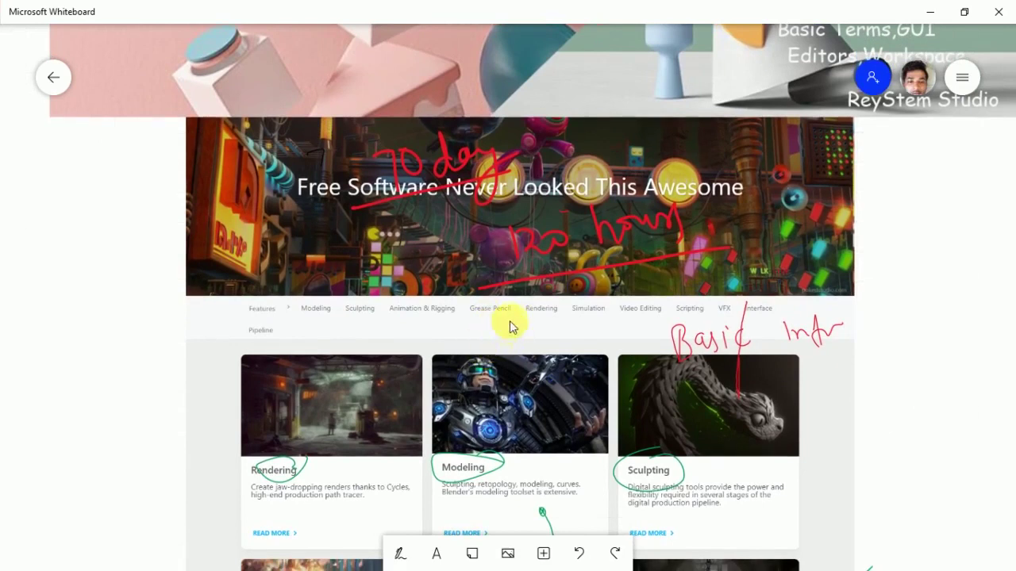
scroll(531, 326, down, 3)
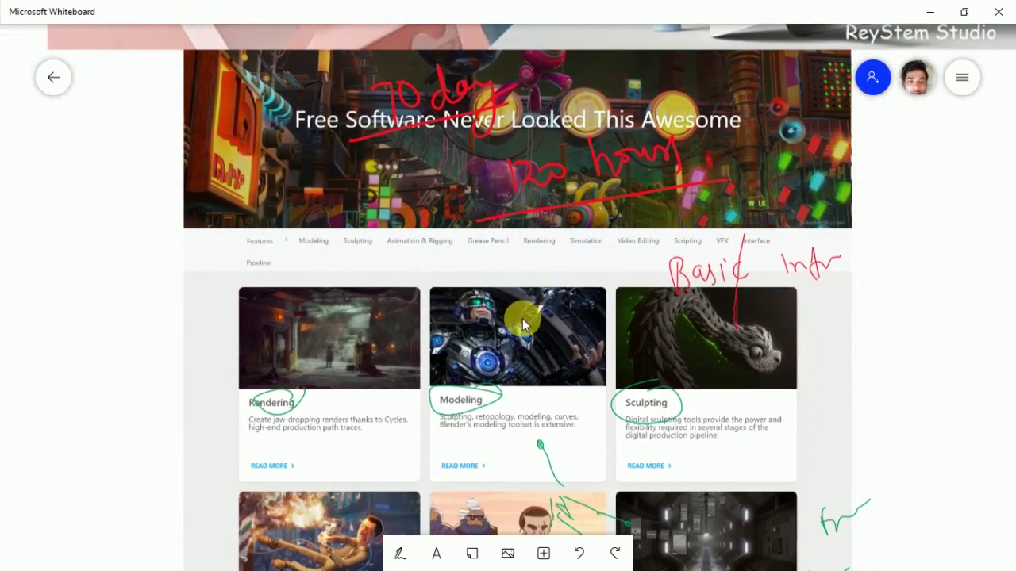
scroll(504, 354, down, 1)
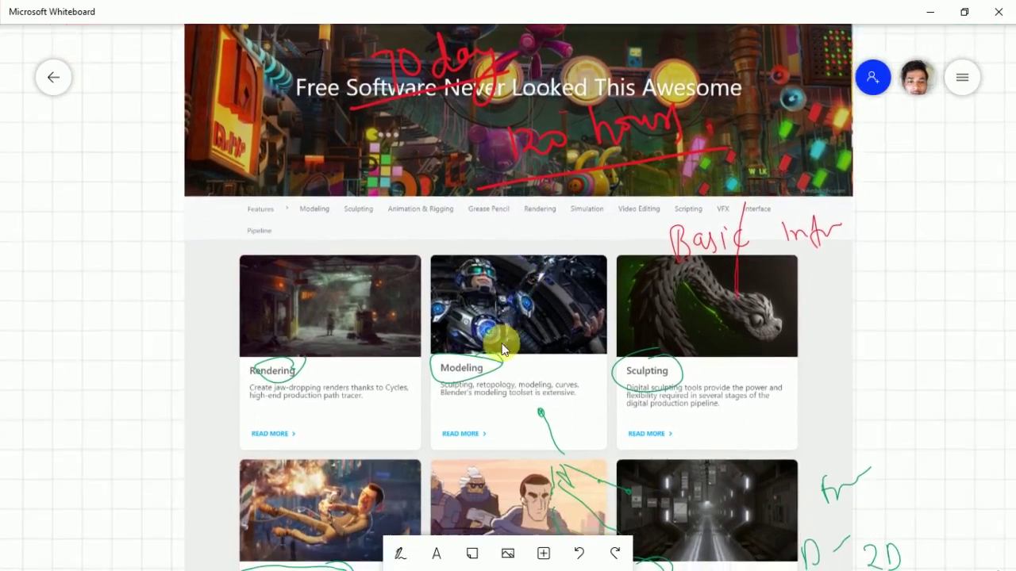
scroll(354, 373, down, 2)
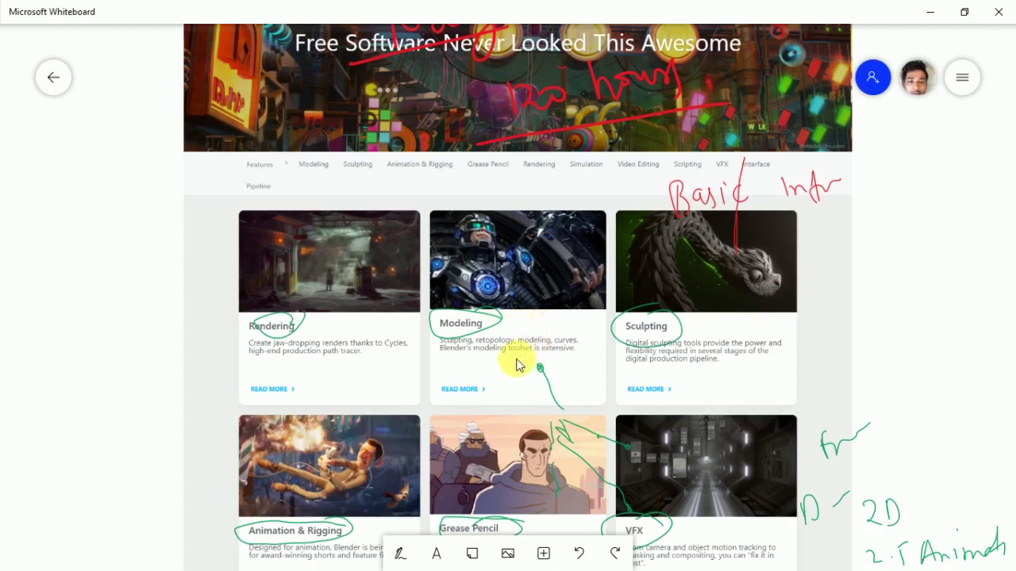
scroll(516, 381, down, 2)
scroll(520, 359, down, 5)
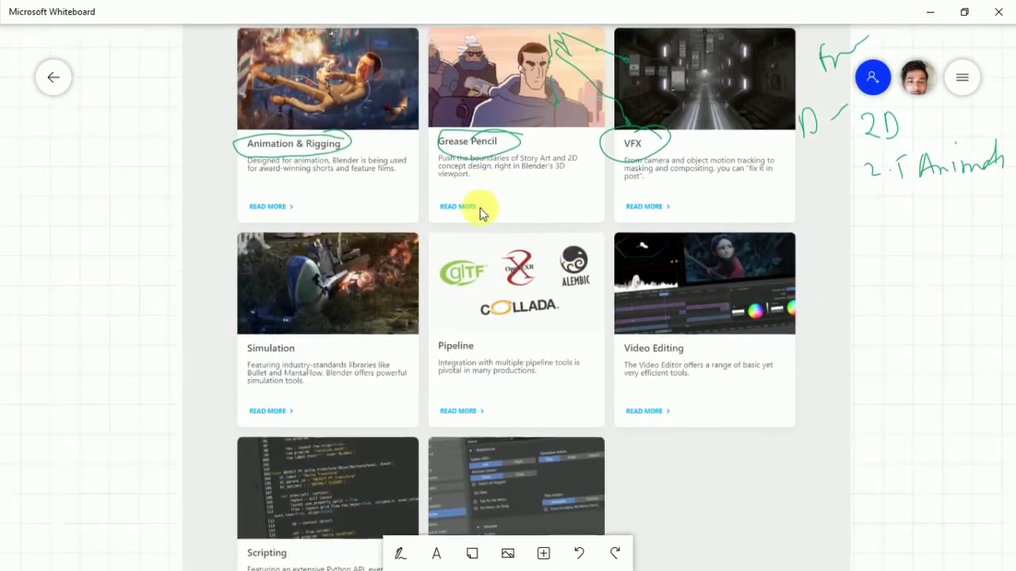
scroll(476, 238, up, 3)
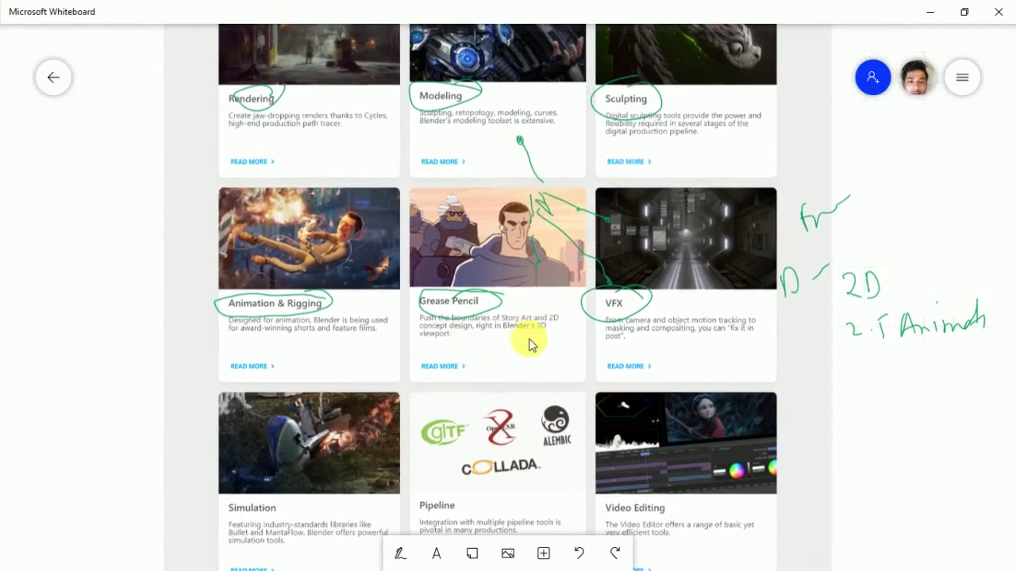
scroll(532, 317, down, 1)
scroll(523, 306, down, 1)
scroll(538, 357, down, 2)
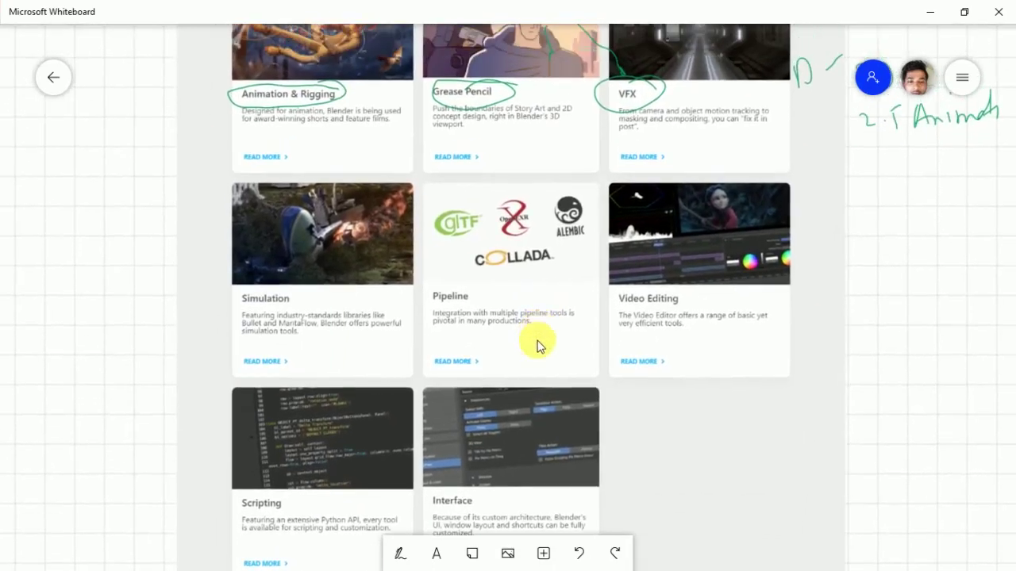
scroll(539, 328, up, 3)
scroll(521, 456, up, 1)
scroll(545, 315, up, 1)
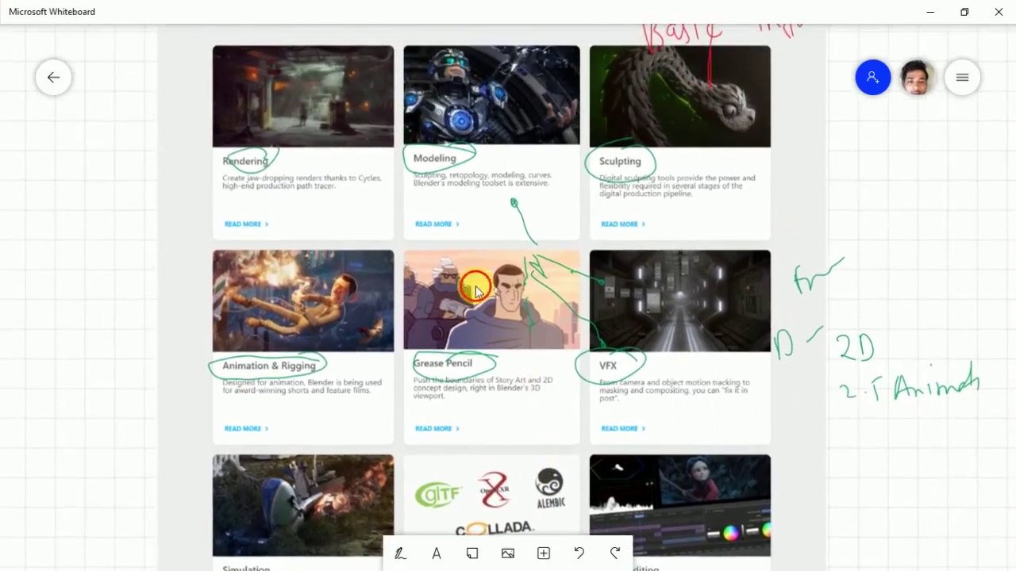
scroll(476, 290, up, 1)
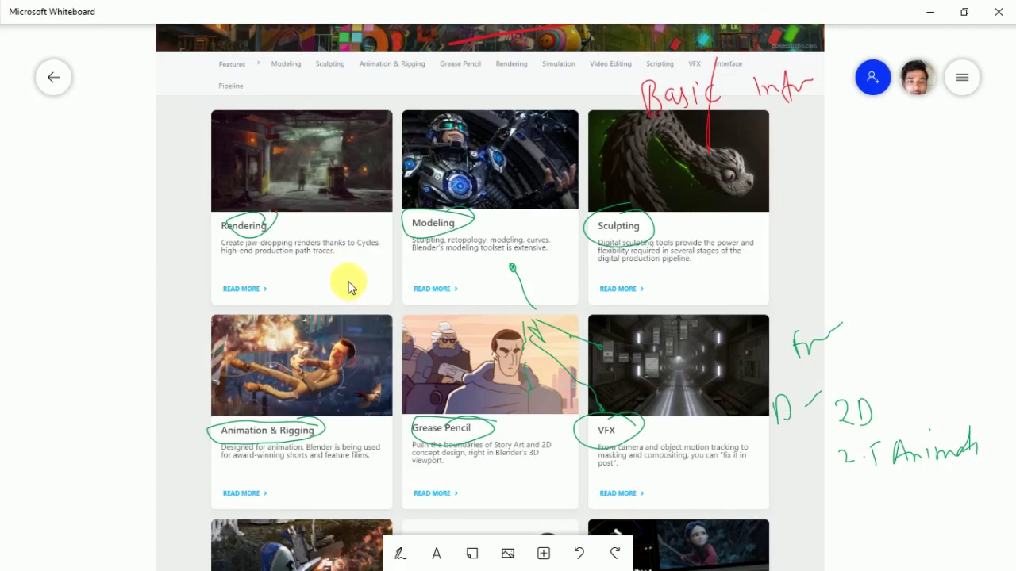
Zoom out twice with Ctrl+minus to see the whole board, then zoom back in
key(ctrl+minus)
key(ctrl+minus)
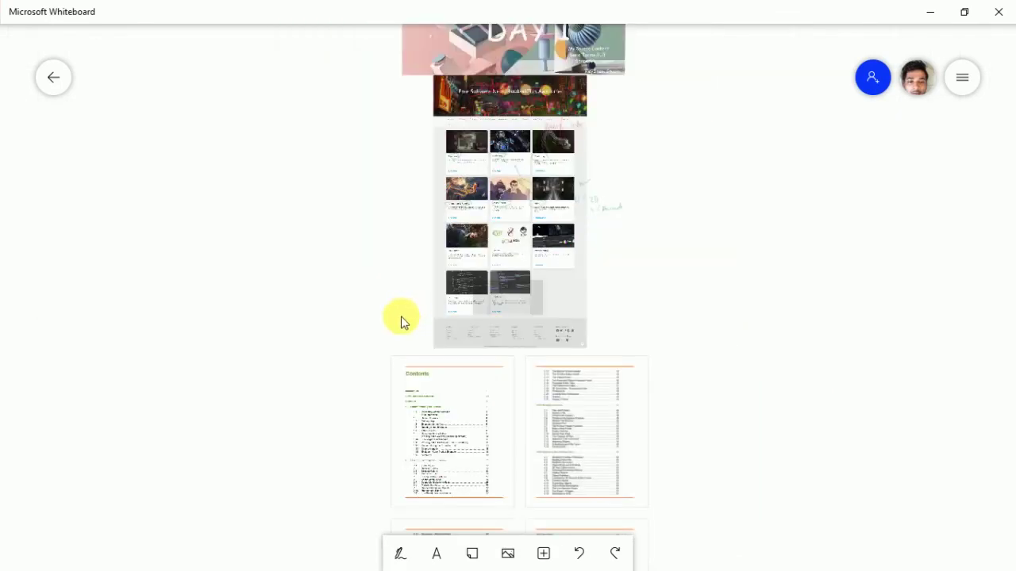
key(ctrl+minus)
key(ctrl+minus)
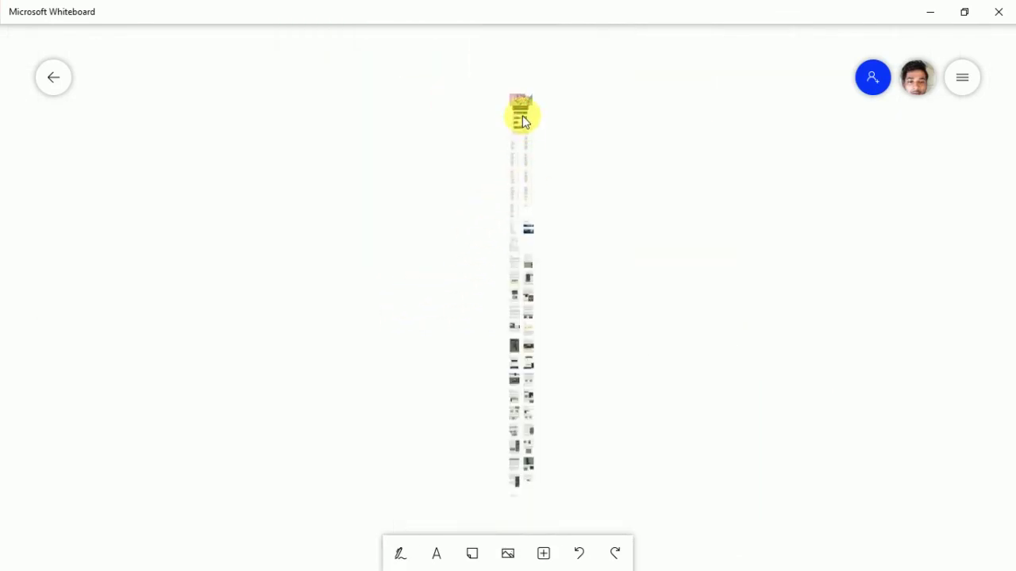
ctrl+scroll(517, 115, up, 5)
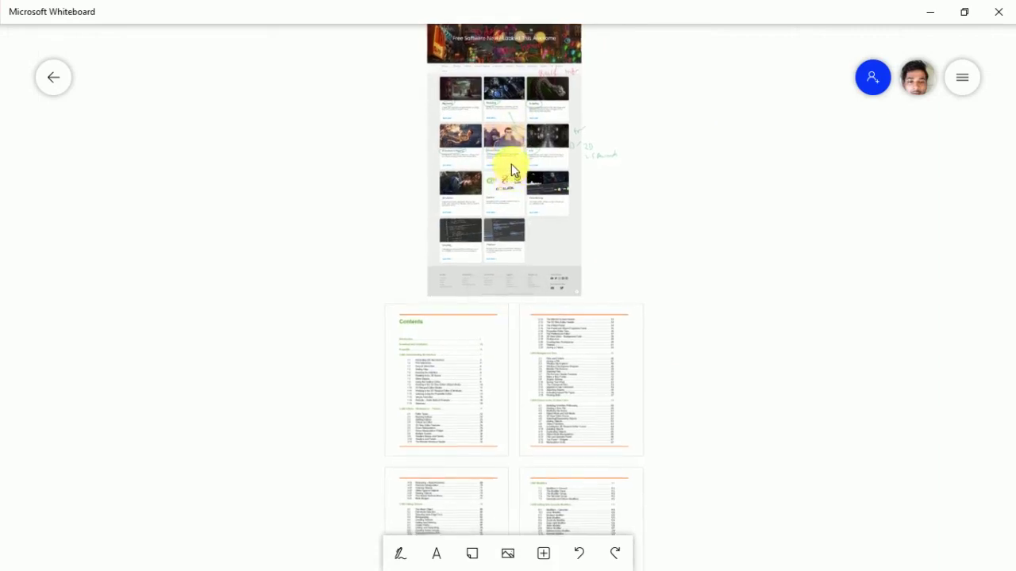
ctrl+scroll(512, 163, up, 3)
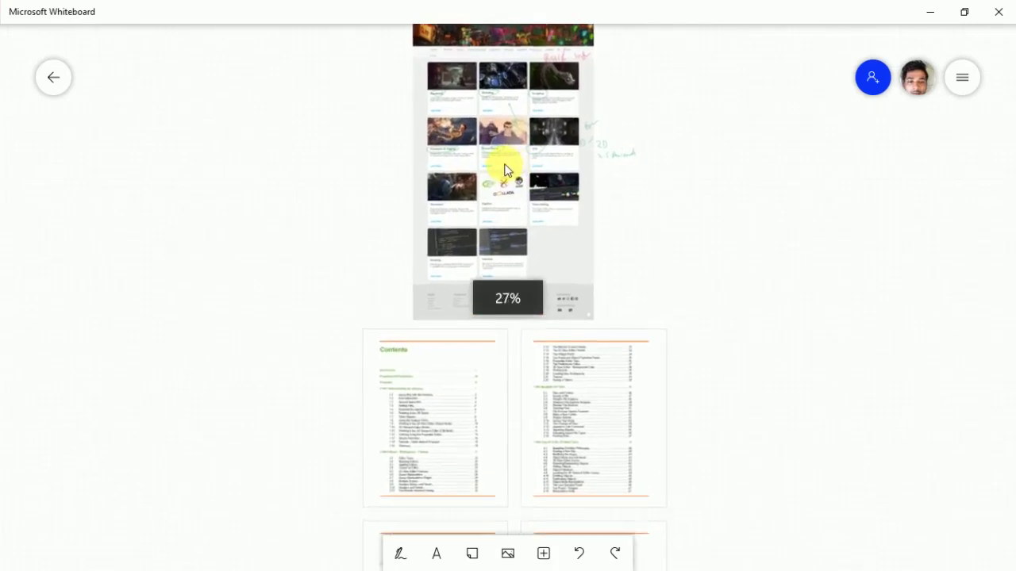
ctrl+scroll(505, 164, up, 2)
ctrl+scroll(503, 167, up, 4)
ctrl+scroll(508, 156, up, 2)
ctrl+scroll(503, 152, up, 3)
Fine-tune the zoom on the feature cards until the 'Basic Info' and '2D' notes are readable
ctrl+scroll(505, 155, down, 1)
ctrl+scroll(505, 156, down, 2)
ctrl+scroll(504, 156, down, 1)
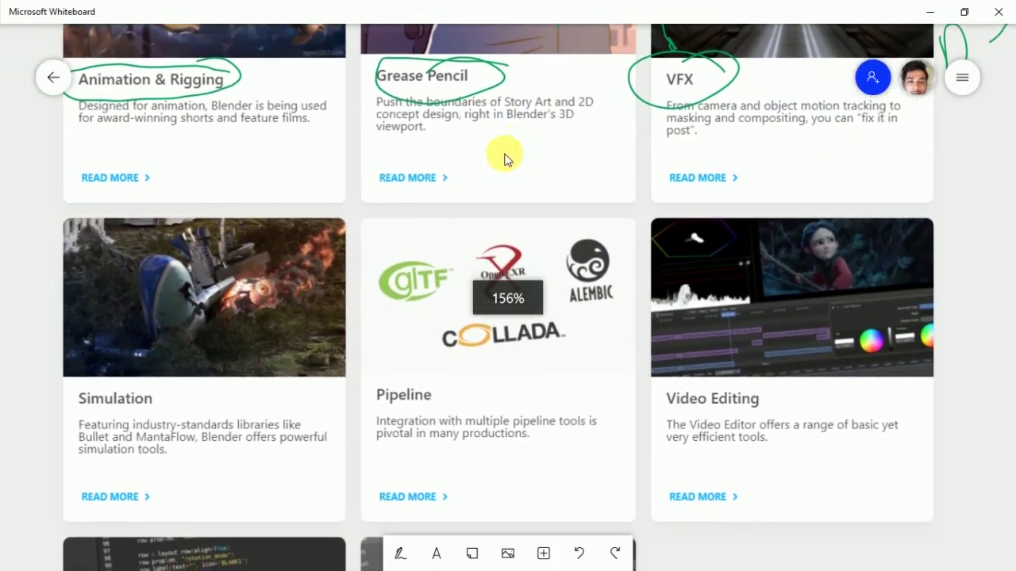
scroll(504, 156, up, 3)
scroll(502, 183, up, 1)
ctrl+scroll(501, 190, down, 1)
ctrl+scroll(499, 178, down, 1)
scroll(499, 182, up, 3)
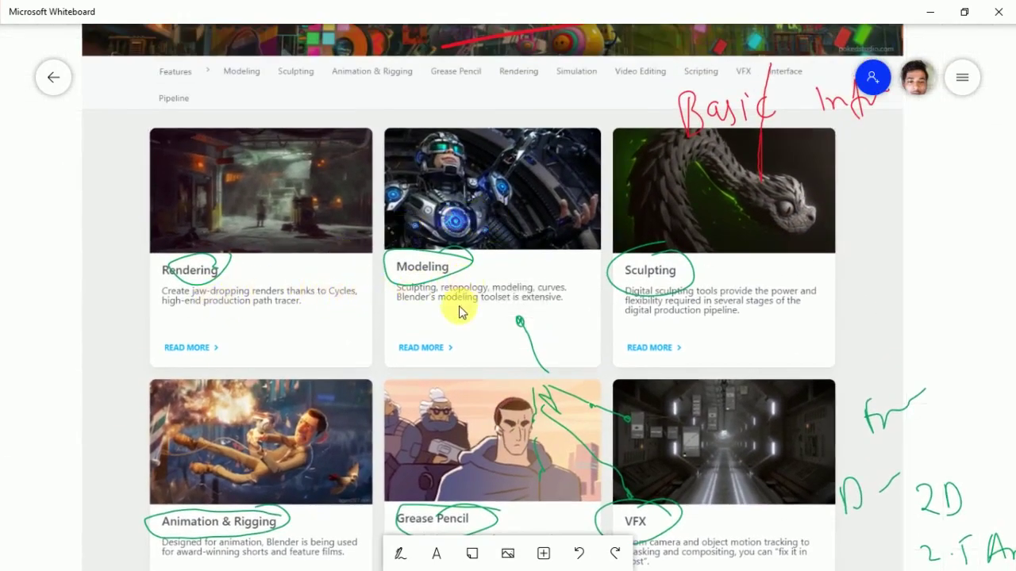
scroll(460, 286, down, 1)
scroll(423, 304, right, 2)
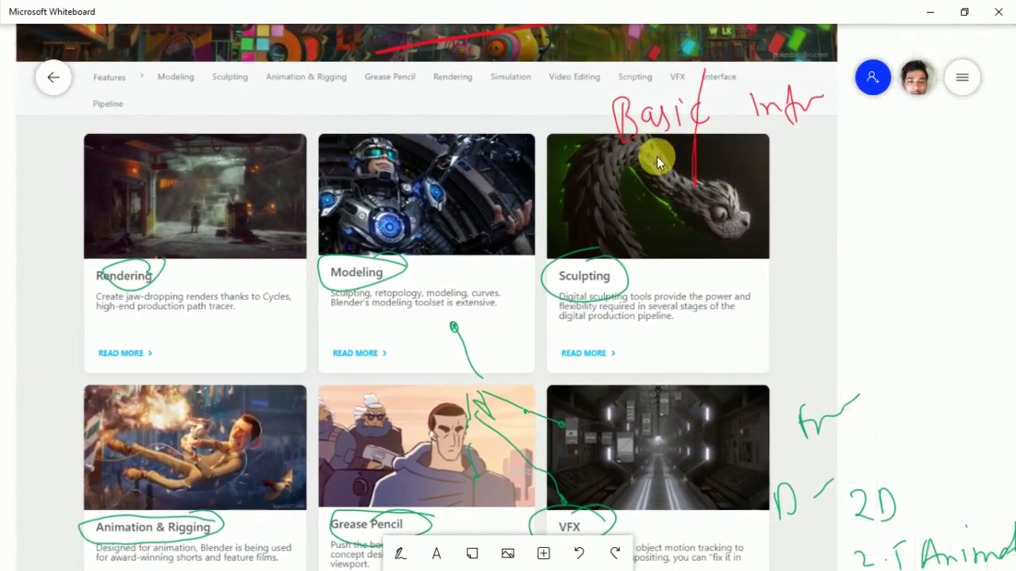
Draw red pen strokes over the Sculpting image, the top-right note, Modeling and Rendering
click(400, 554)
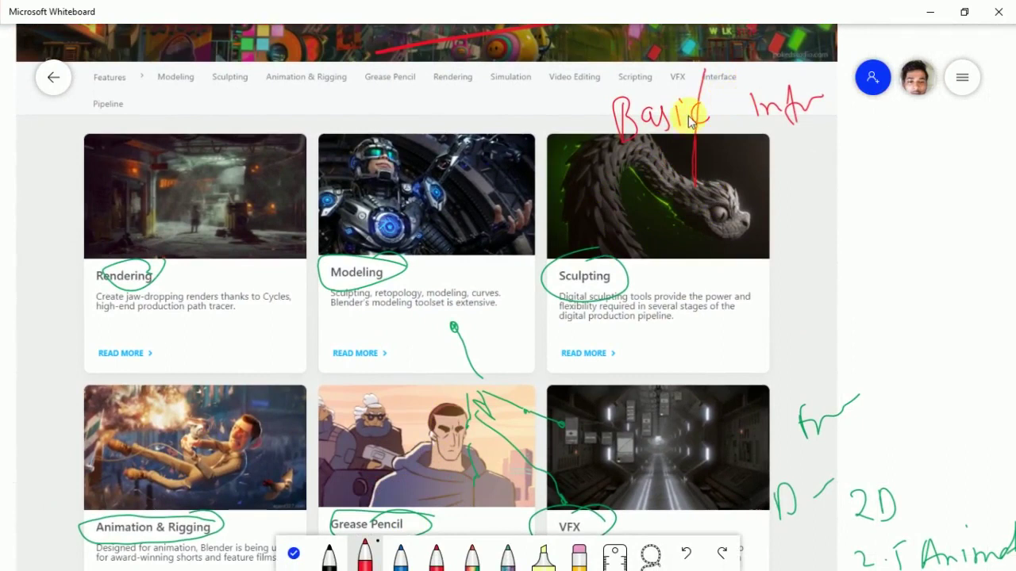
drag(635, 163, 697, 146)
drag(764, 143, 834, 118)
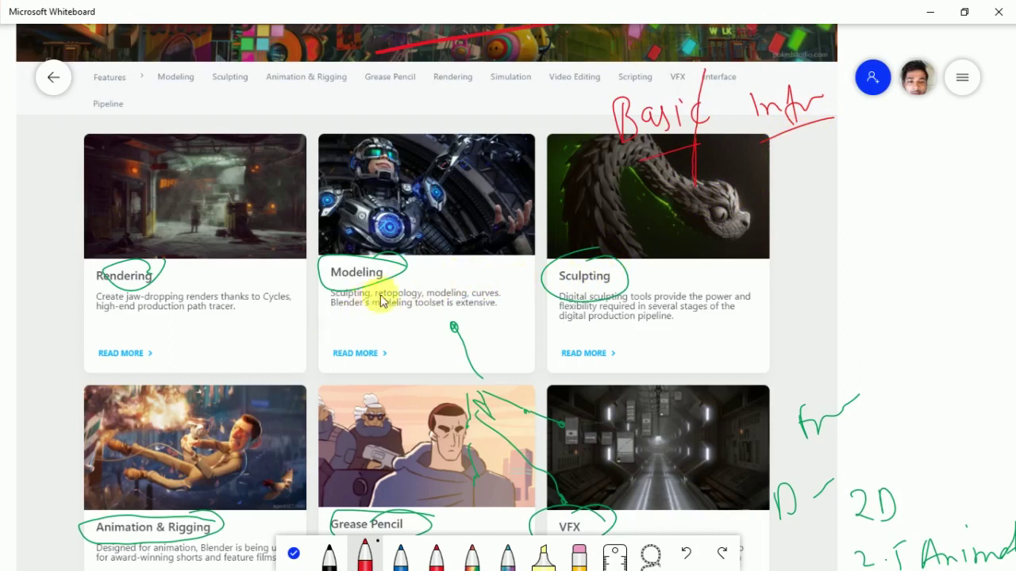
drag(393, 291, 412, 277)
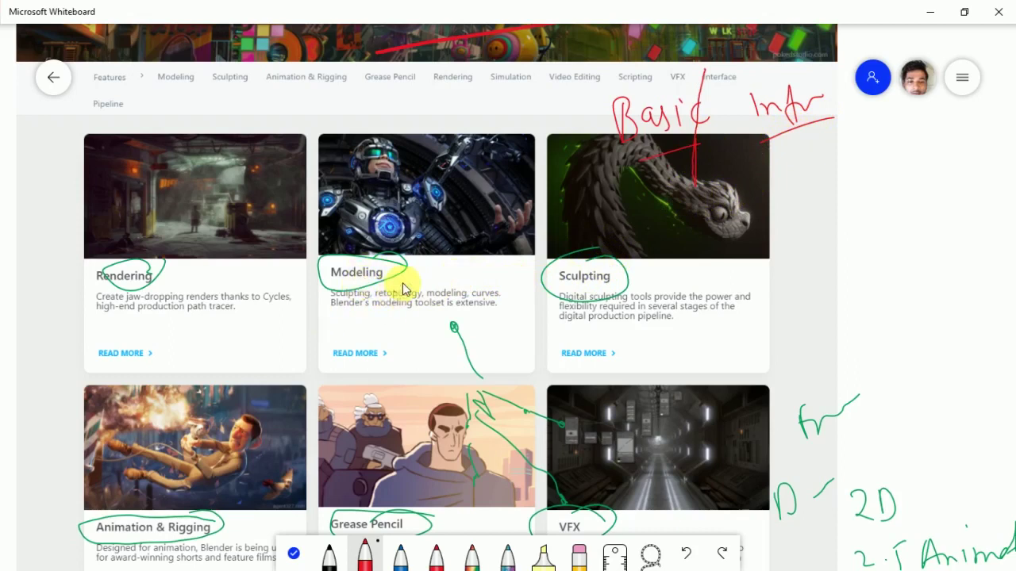
mouse_move(157, 279)
mouse_down()
mouse_move(190, 275)
mouse_move(202, 284)
mouse_move(241, 270)
mouse_up()
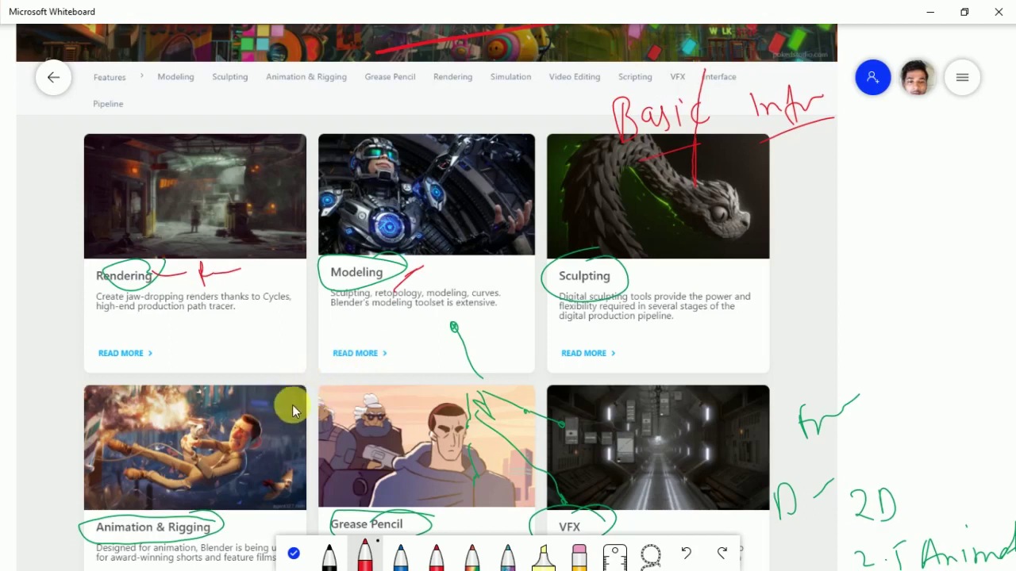
click(294, 553)
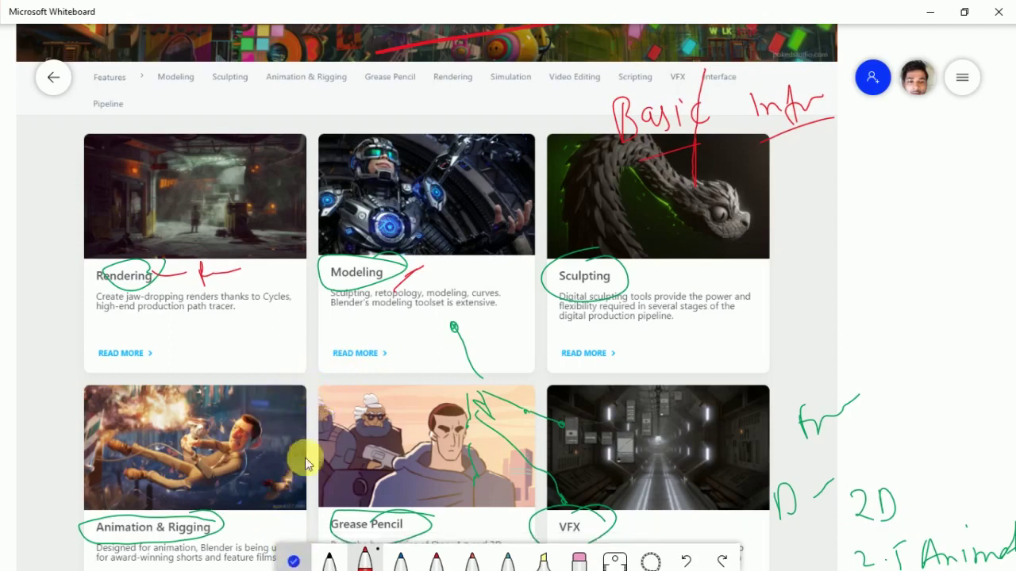
Draw a red stick figure with head, face and legs over the Animation & Rigging card
scroll(312, 401, down, 1)
scroll(311, 397, down, 2)
scroll(179, 406, down, 1)
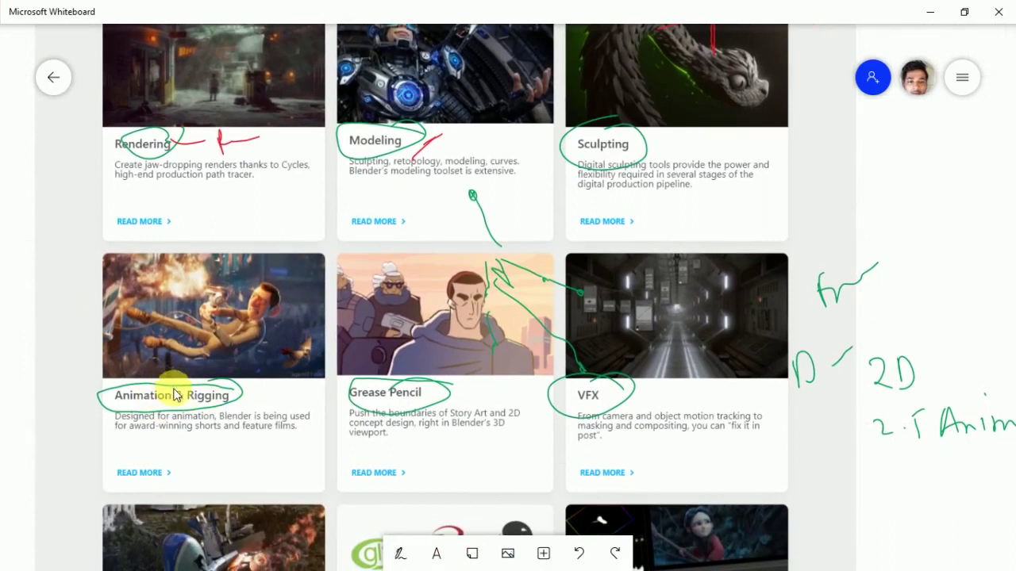
click(399, 553)
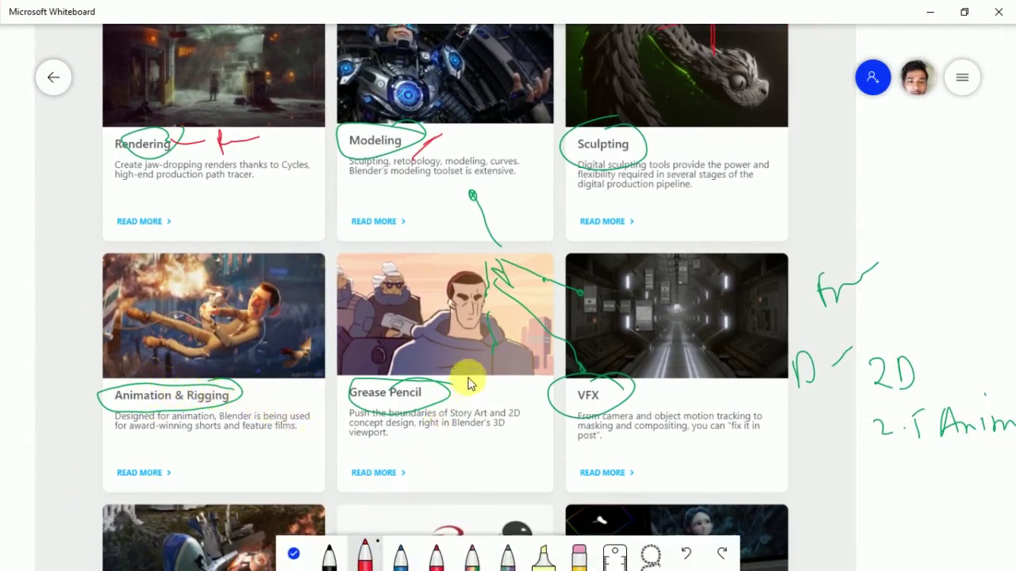
mouse_move(248, 185)
mouse_down()
mouse_move(231, 218)
mouse_move(258, 214)
mouse_move(261, 231)
mouse_up()
mouse_move(286, 386)
mouse_down()
mouse_move(262, 256)
mouse_move(279, 266)
mouse_up()
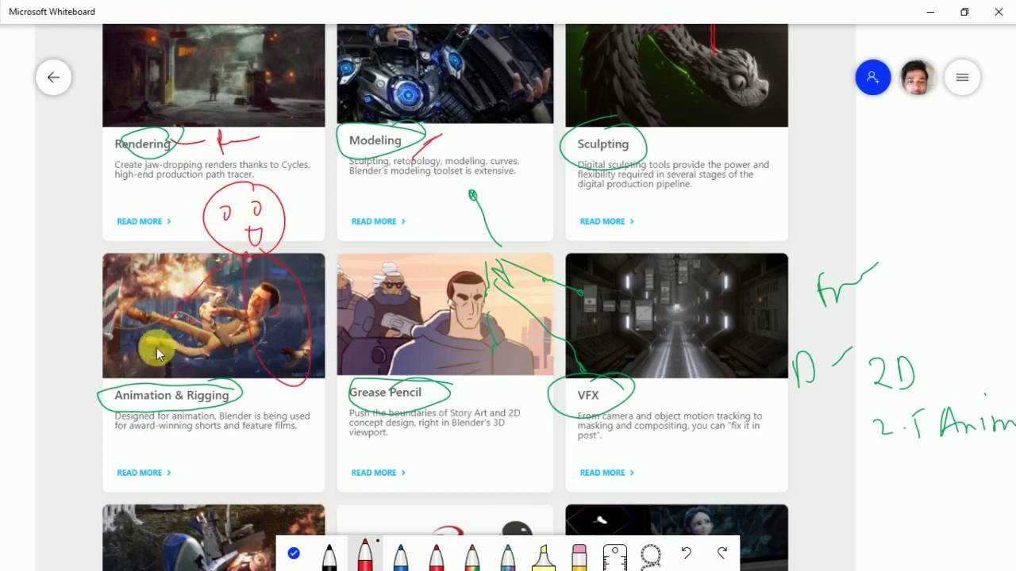
drag(288, 423, 291, 396)
drag(279, 341, 373, 438)
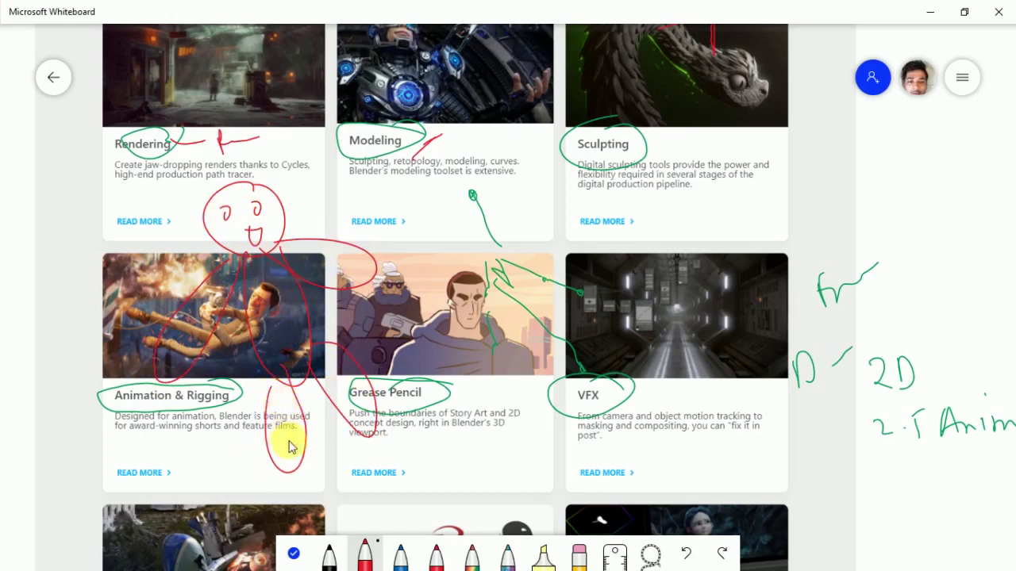
drag(288, 468, 287, 446)
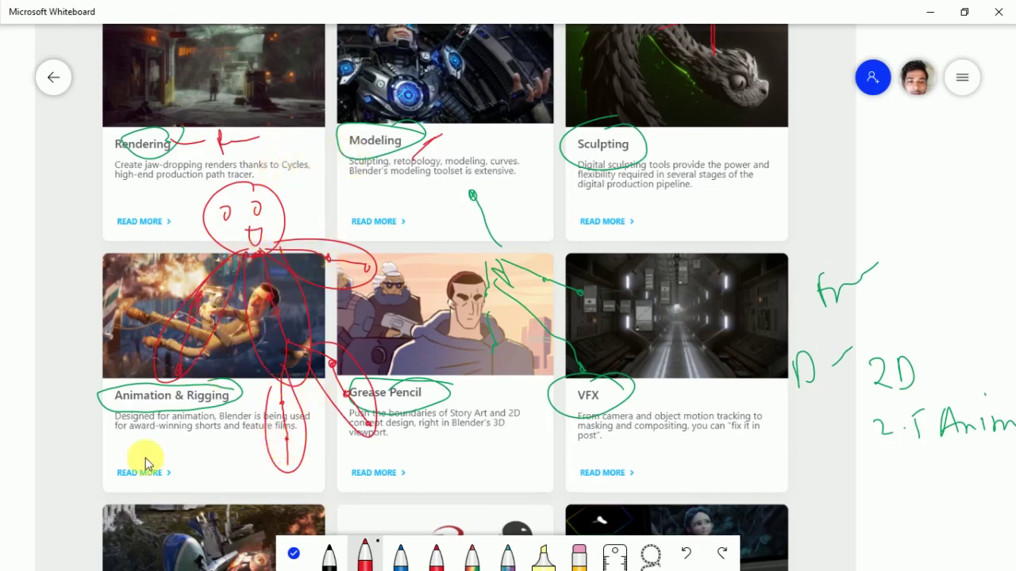
Add red lines to Sculpting and Grease Pencil, plus '2D' and animation notes by VFX
mouse_move(100, 437)
mouse_down()
mouse_move(632, 231)
mouse_move(335, 106)
mouse_move(143, 103)
mouse_move(90, 242)
mouse_move(85, 300)
mouse_up()
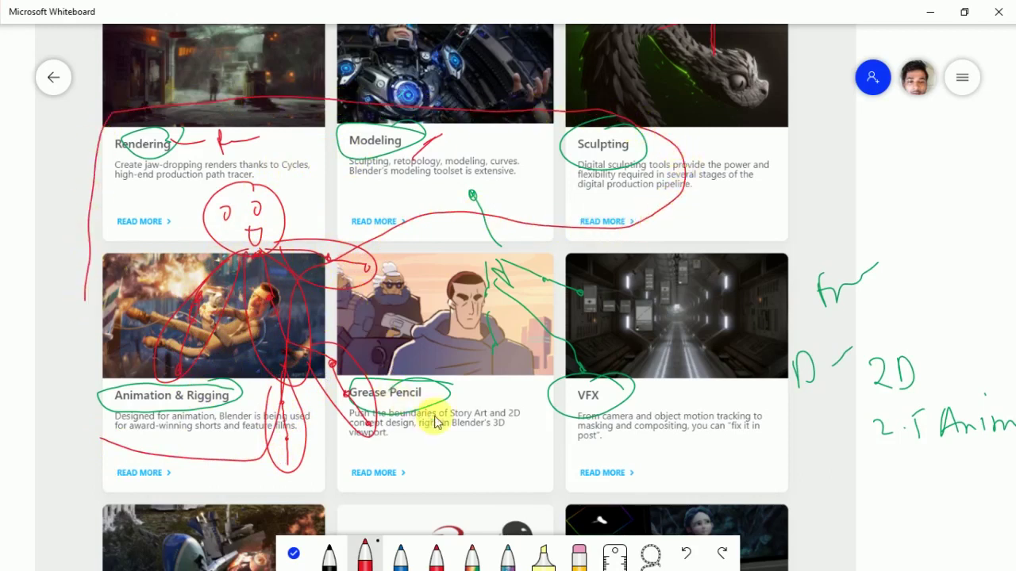
mouse_move(482, 431)
mouse_down()
mouse_move(717, 444)
mouse_move(805, 427)
mouse_up()
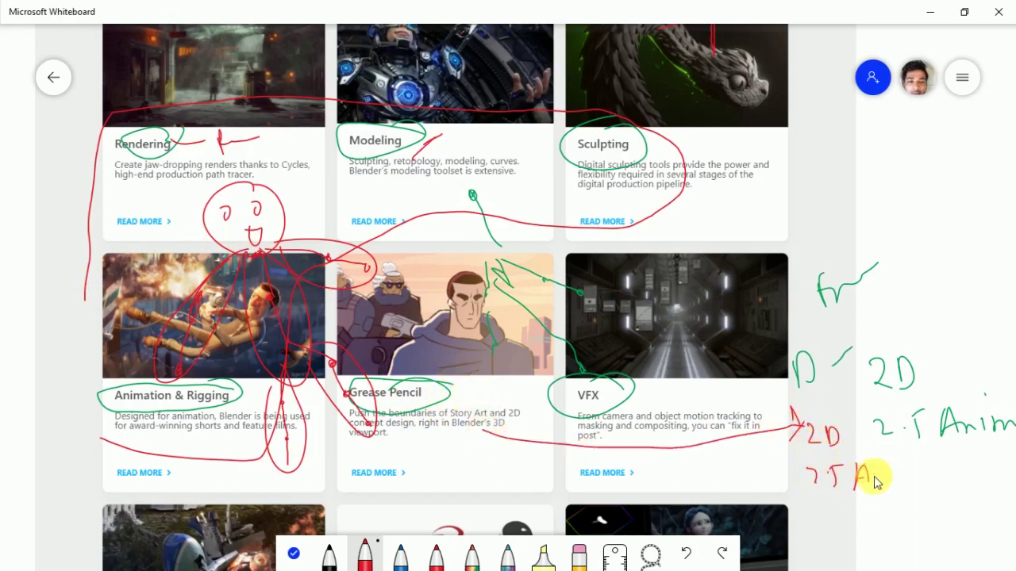
mouse_move(918, 482)
mouse_down()
mouse_move(958, 477)
mouse_move(936, 461)
mouse_move(936, 502)
mouse_up()
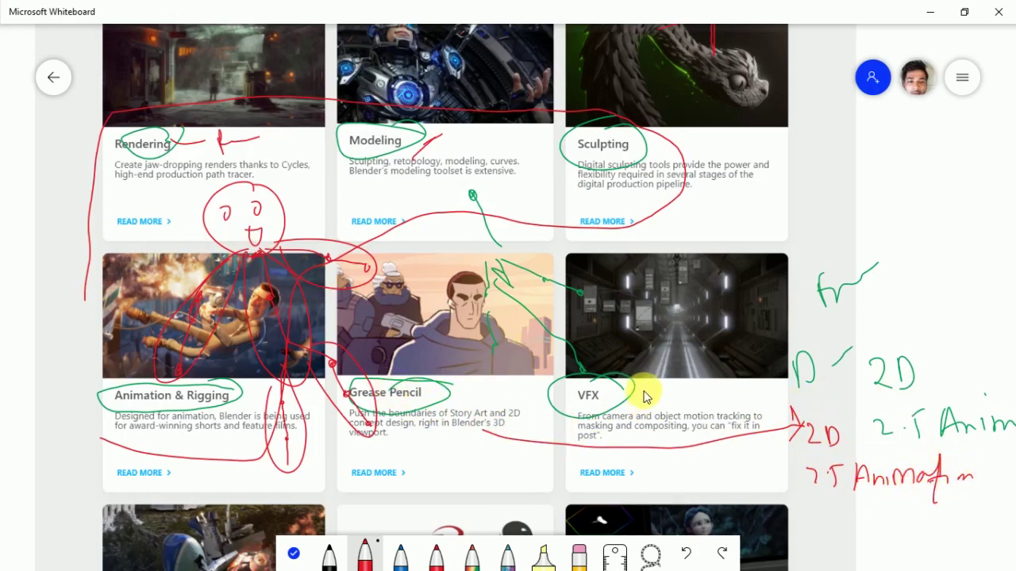
drag(233, 481, 464, 488)
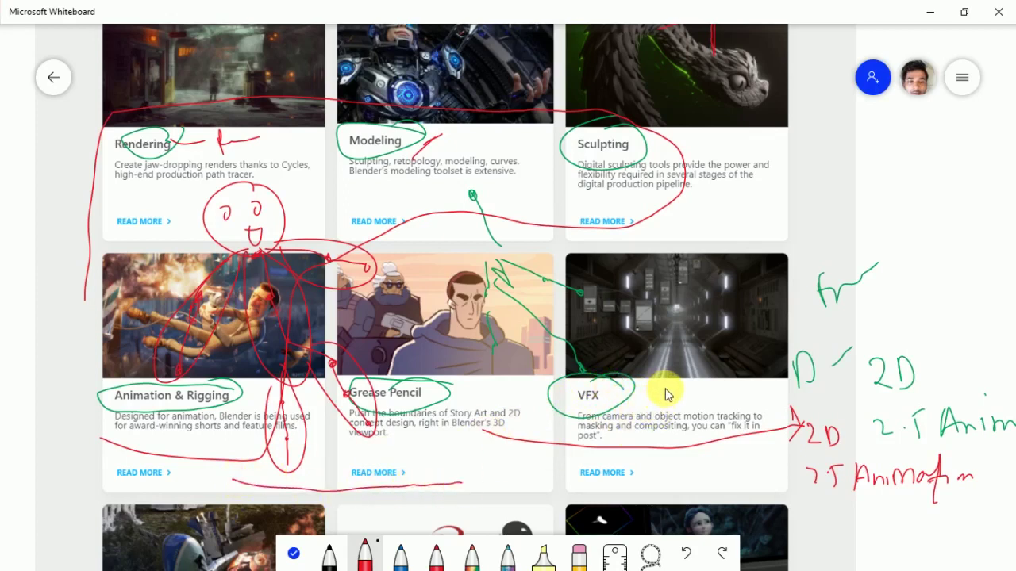
mouse_move(652, 403)
mouse_down()
mouse_move(660, 386)
mouse_move(667, 399)
mouse_up()
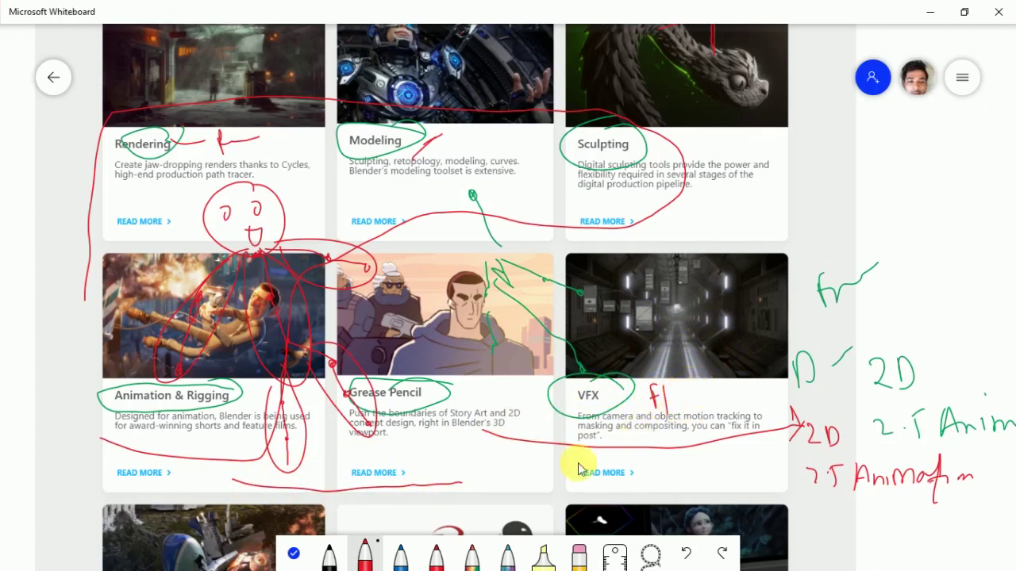
click(294, 553)
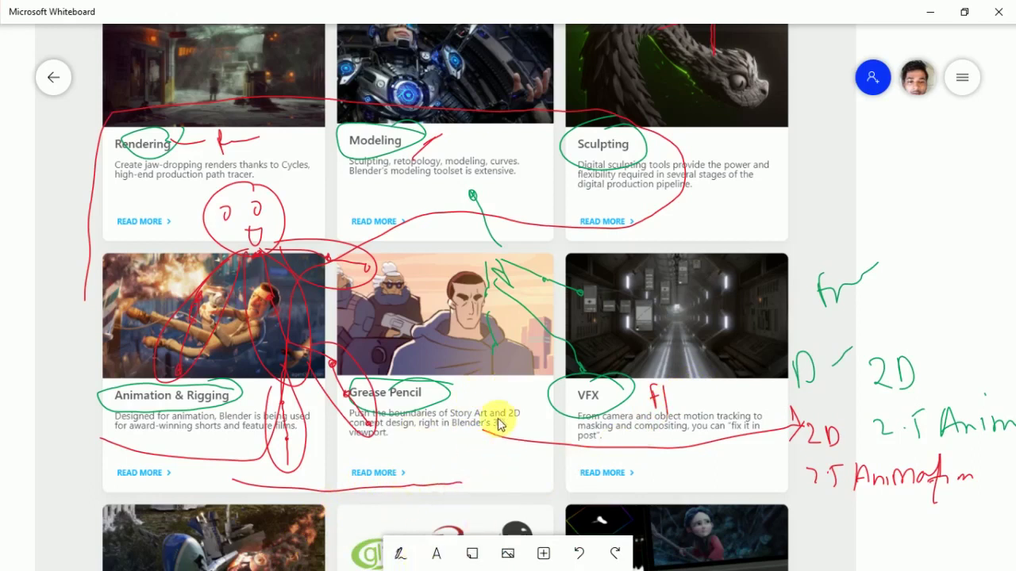
right_drag(420, 499, 426, 405)
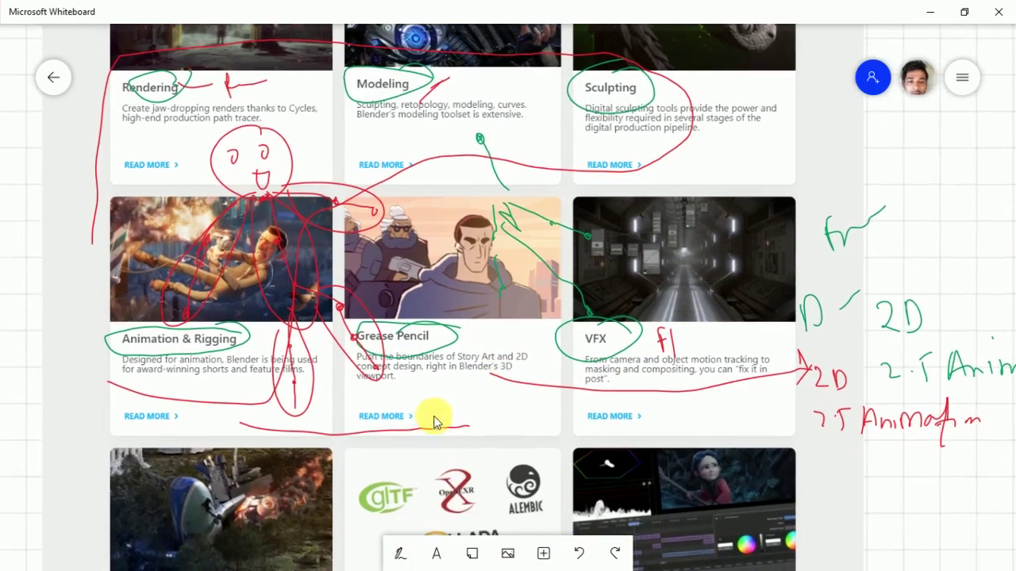
Scroll down to the Scripting and Interface cards and back up to review them
scroll(426, 400, down, 3)
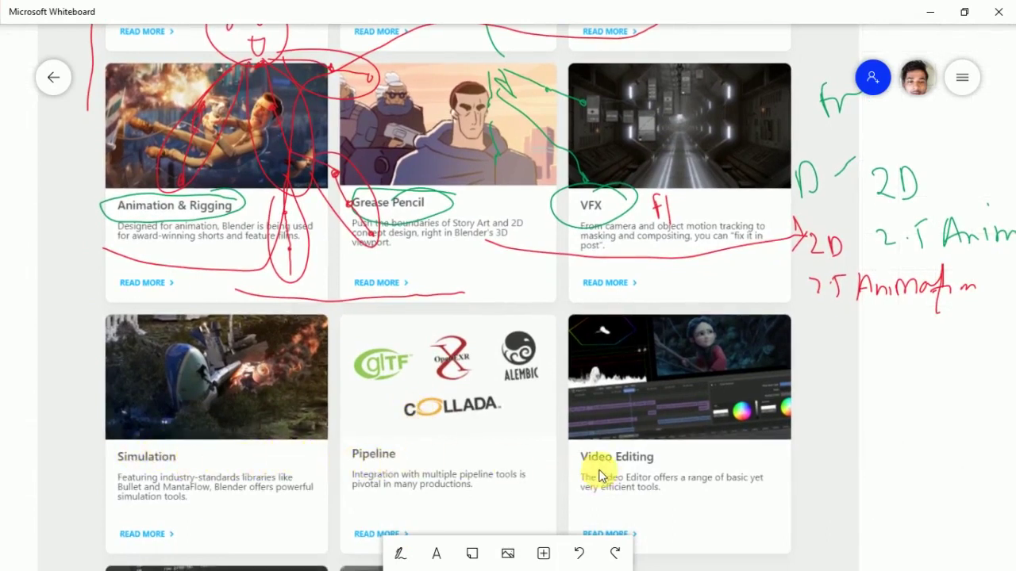
scroll(603, 428, down, 2)
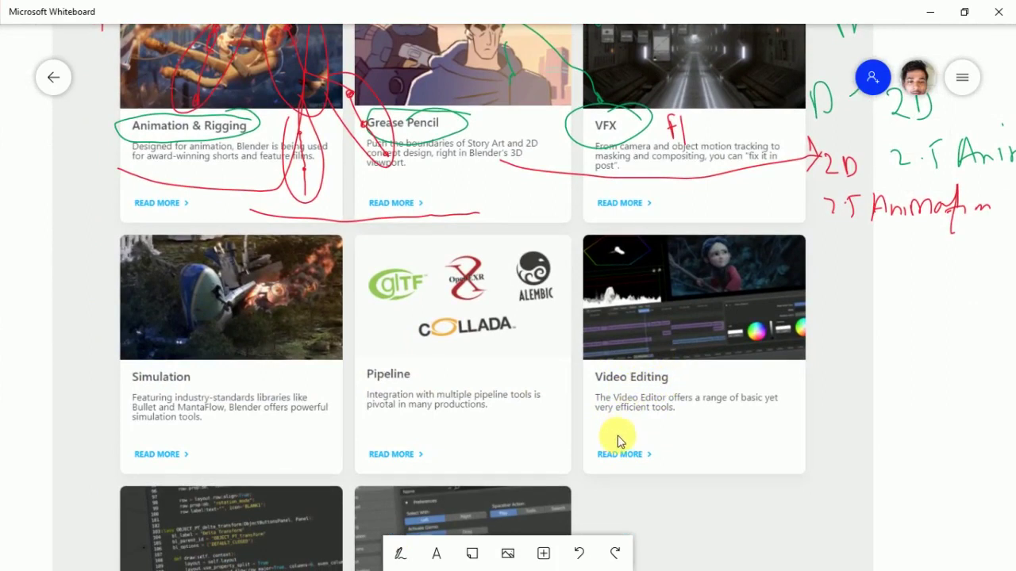
scroll(611, 444, down, 1)
scroll(635, 396, down, 3)
scroll(647, 353, down, 2)
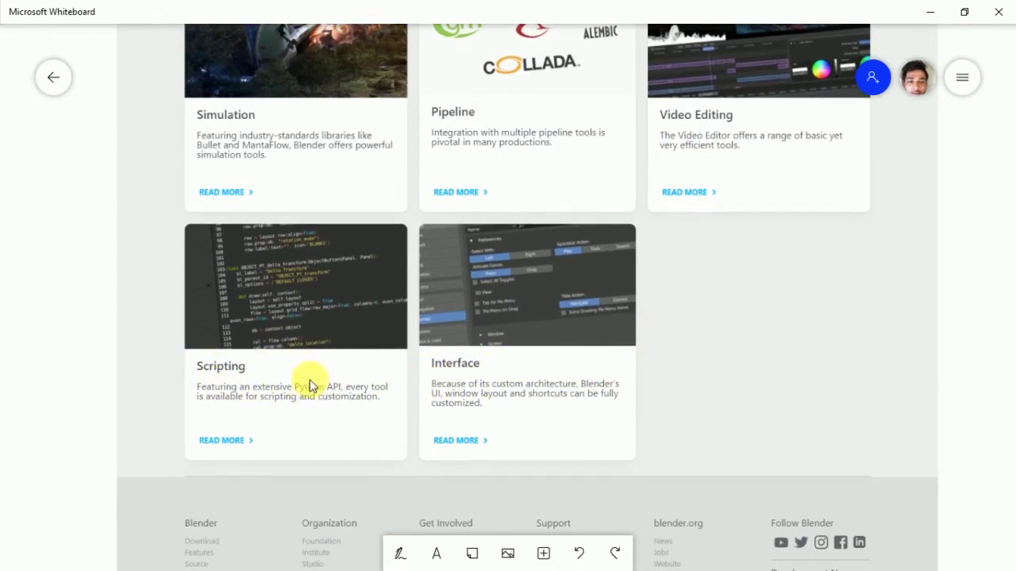
scroll(309, 357, up, 1)
scroll(310, 357, up, 2)
scroll(309, 349, up, 2)
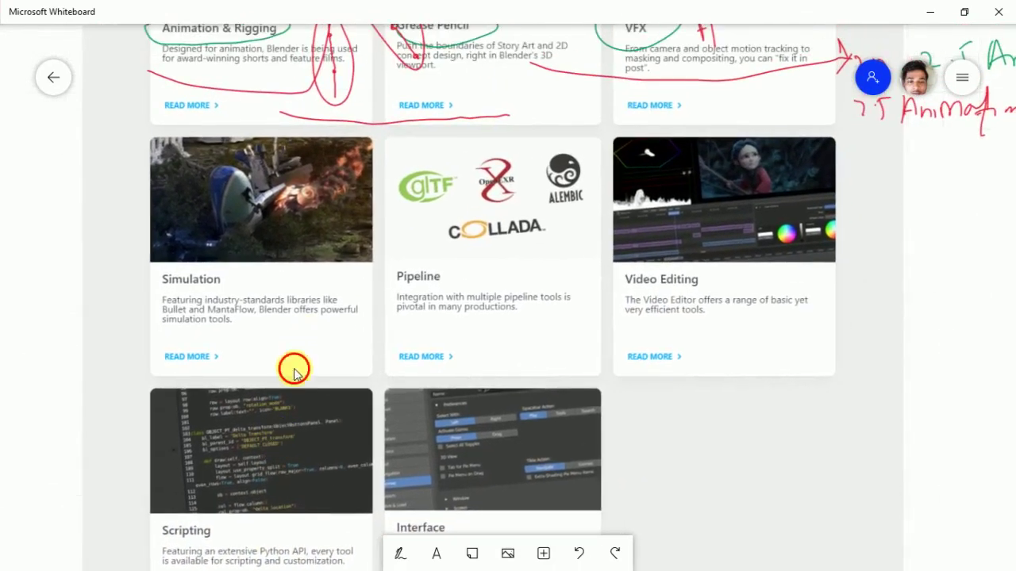
scroll(311, 341, up, 2)
scroll(310, 337, up, 2)
scroll(323, 329, up, 2)
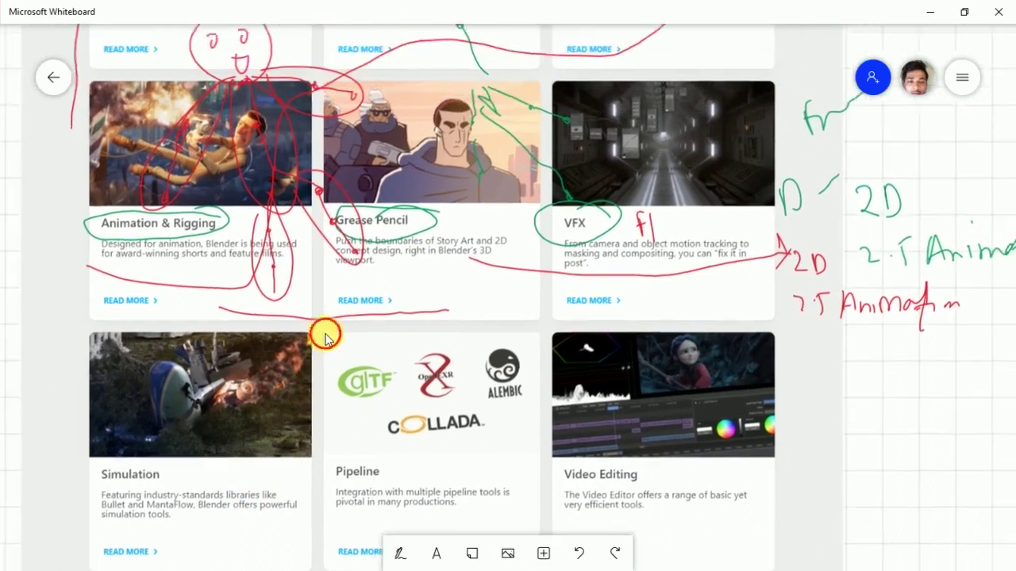
scroll(330, 306, up, 2)
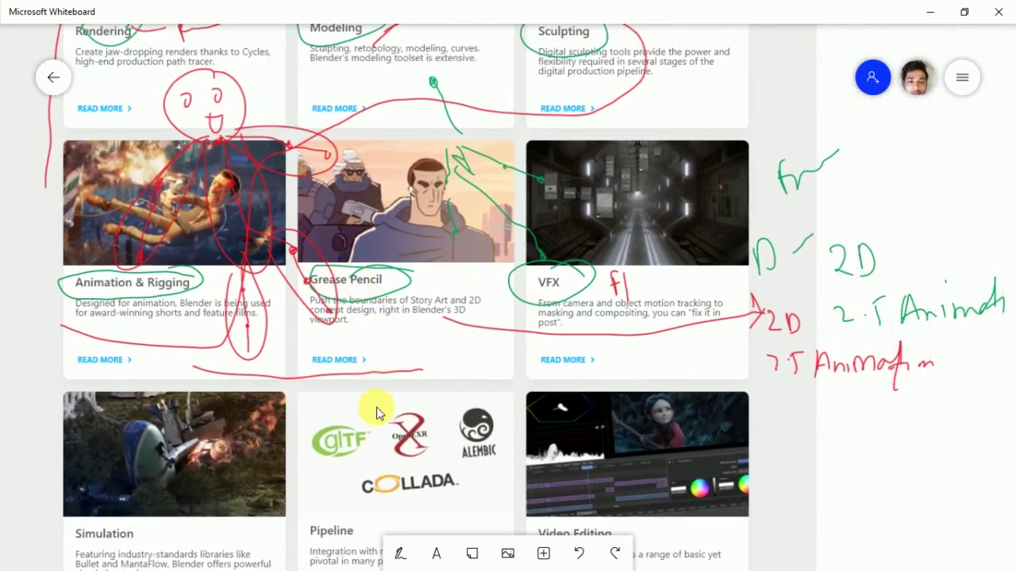
Scroll past the footer links to the manual's Contents page listing Introduction and CH01
scroll(370, 409, down, 1)
scroll(388, 373, down, 1)
scroll(401, 353, down, 5)
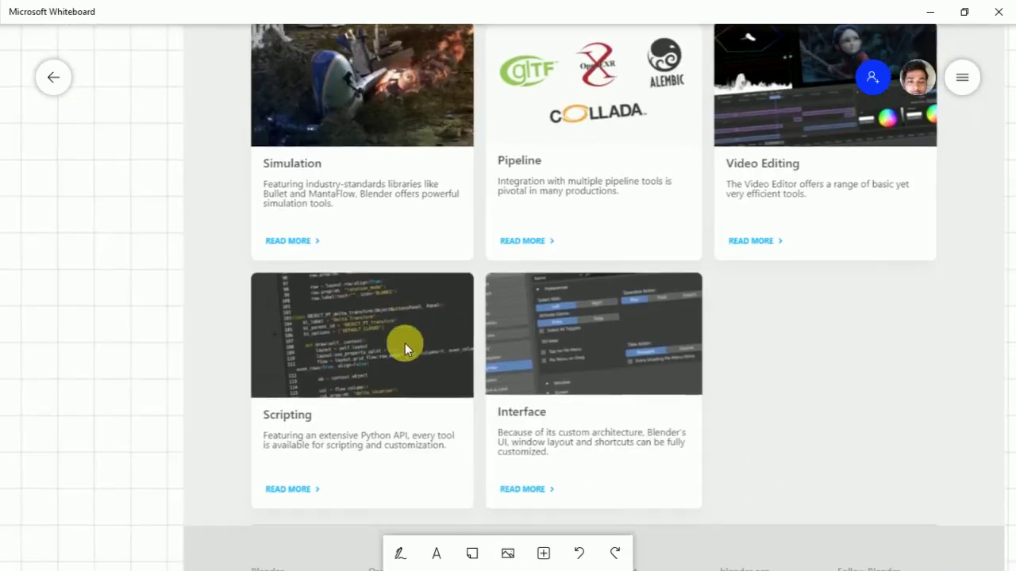
scroll(402, 393, down, 1)
scroll(363, 340, down, 4)
scroll(381, 379, down, 3)
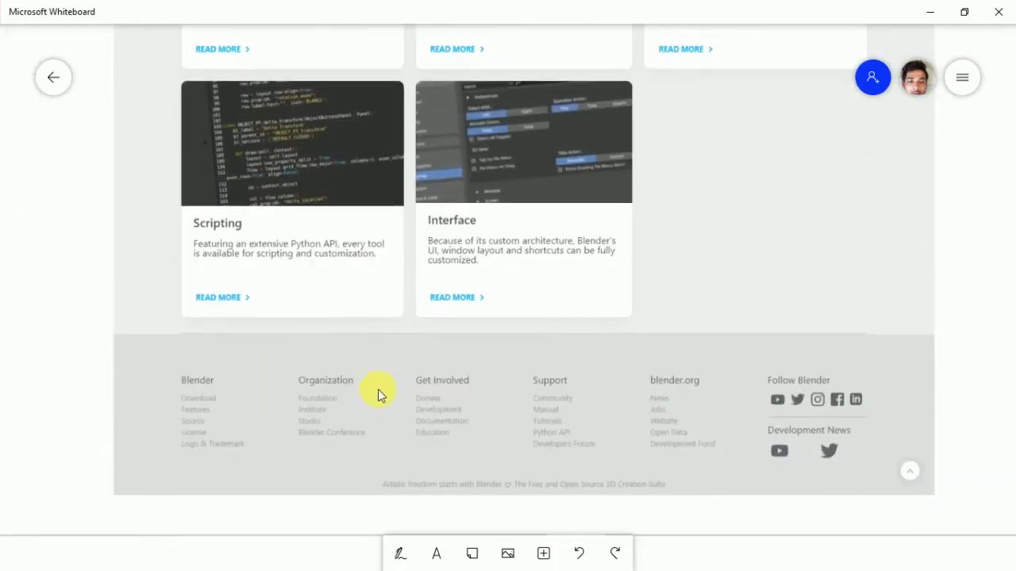
scroll(377, 386, down, 2)
scroll(374, 362, down, 1)
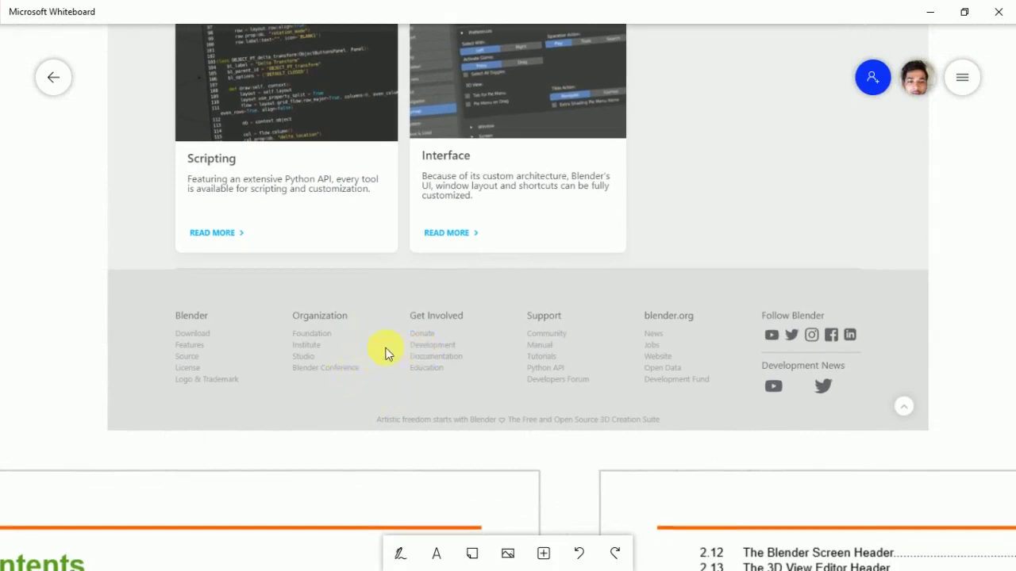
scroll(361, 397, down, 5)
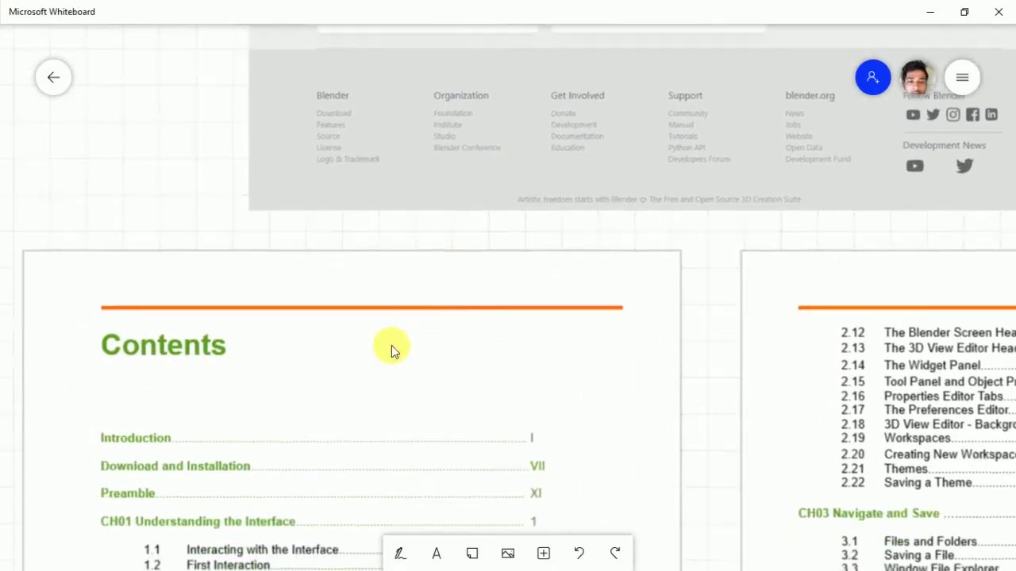
Draw a red Preamble→Terms arrow with handwriting on the Contents page
scroll(403, 349, down, 3)
scroll(425, 317, down, 2)
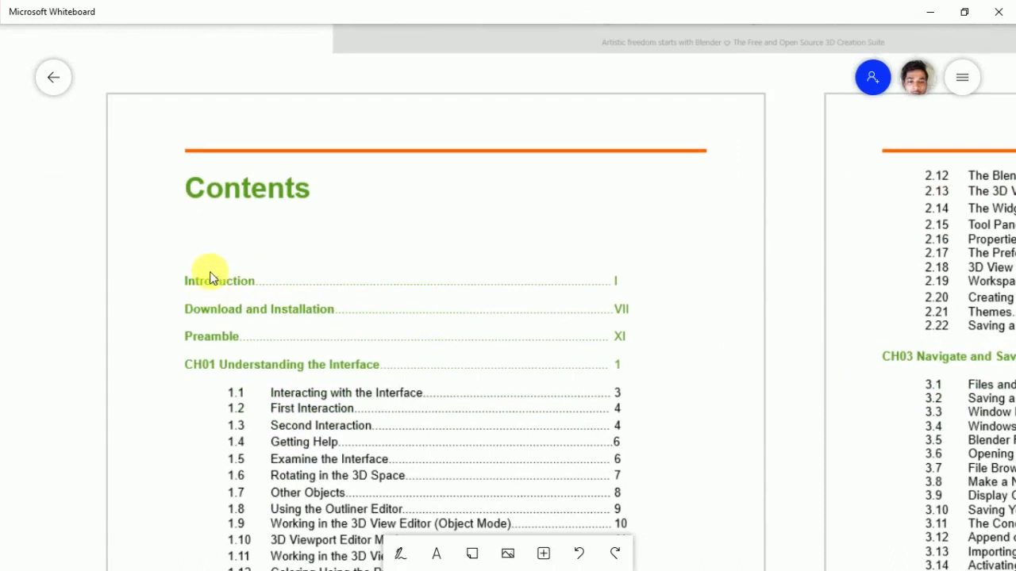
scroll(258, 297, down, 1)
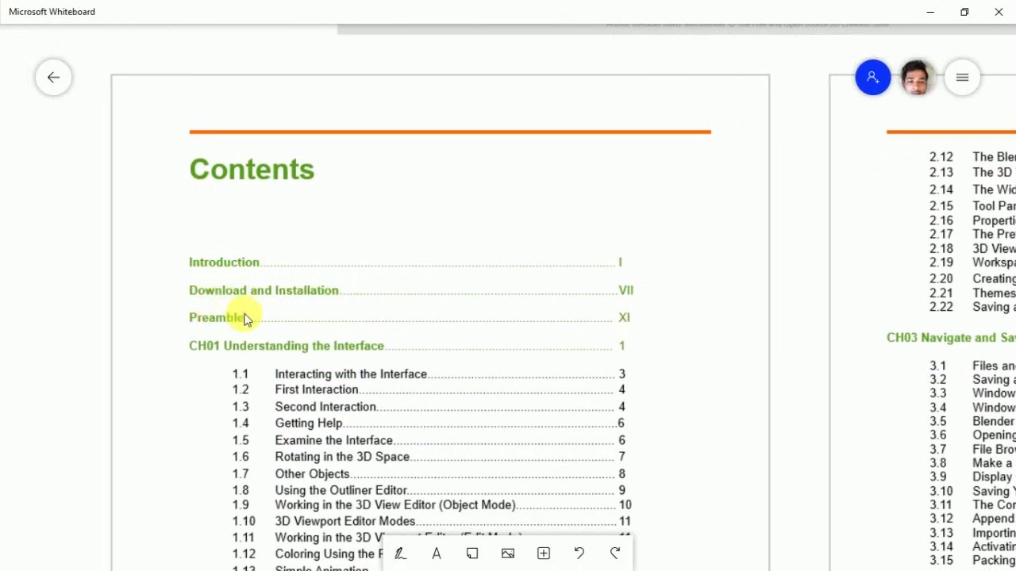
scroll(258, 310, down, 1)
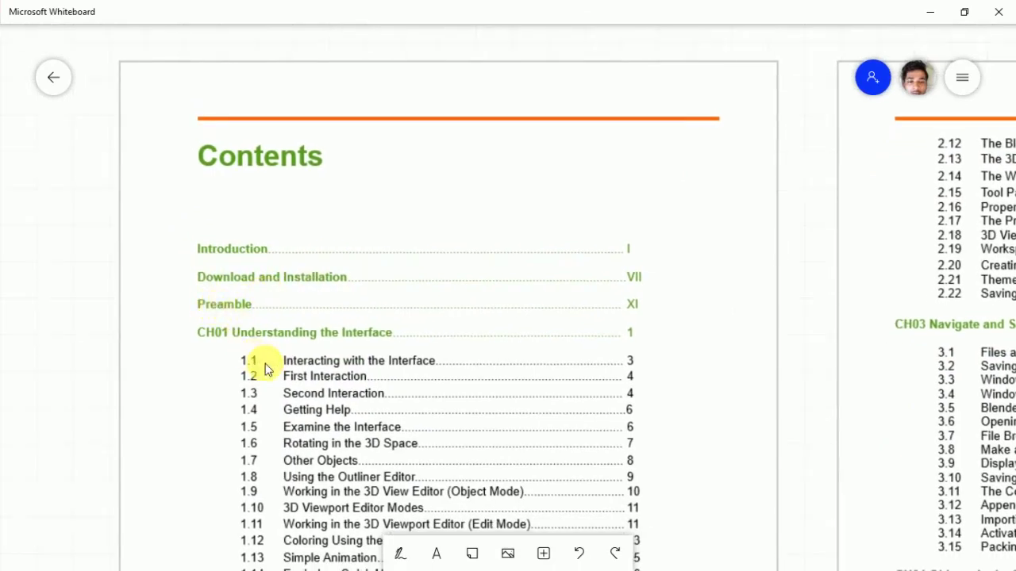
click(400, 554)
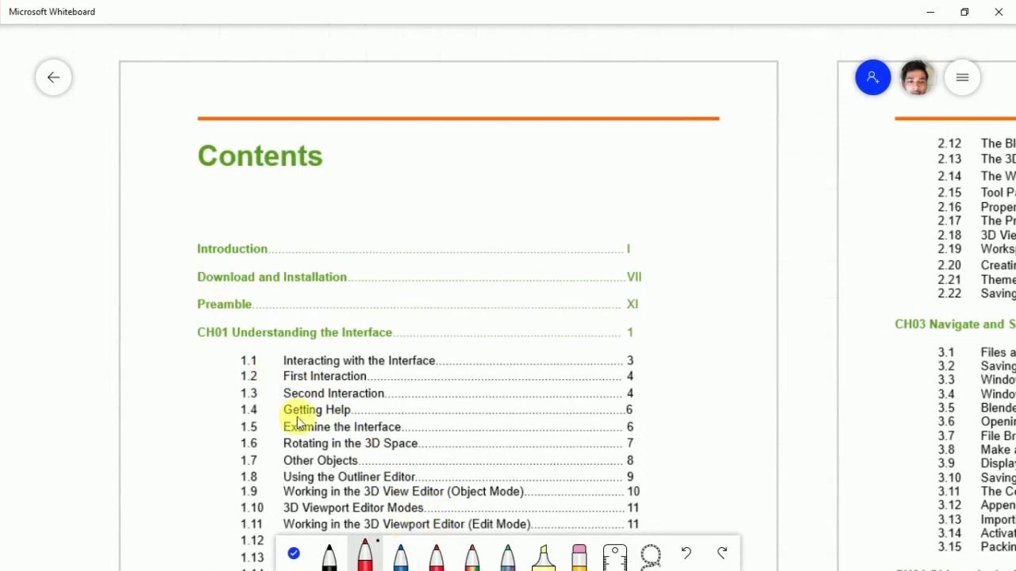
drag(258, 308, 291, 312)
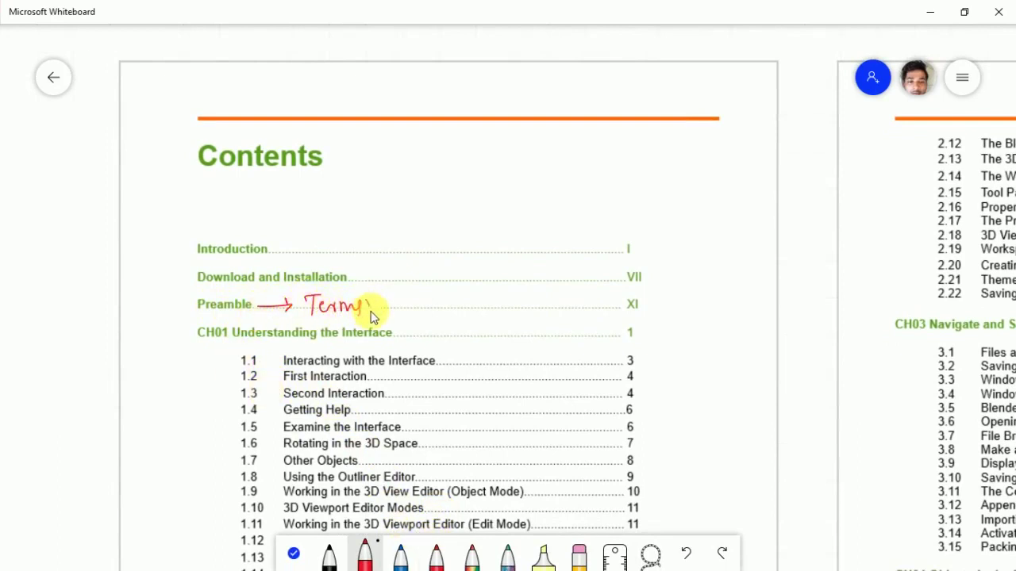
drag(389, 295, 403, 311)
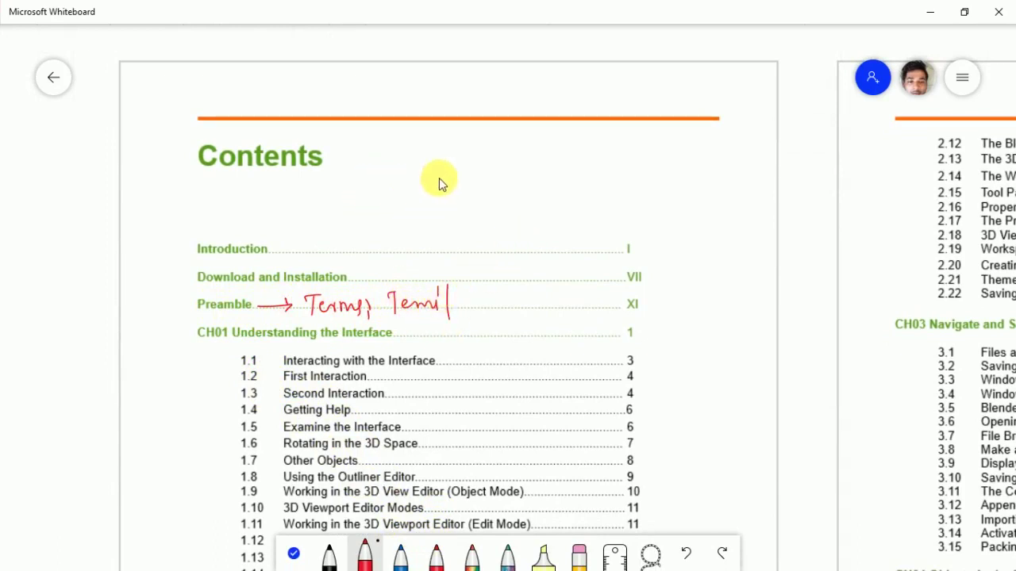
Handwrite 'Gizmo', 'Pivot' and '3D cursor' in red above Introduction, circling Gizmo
drag(421, 211, 500, 208)
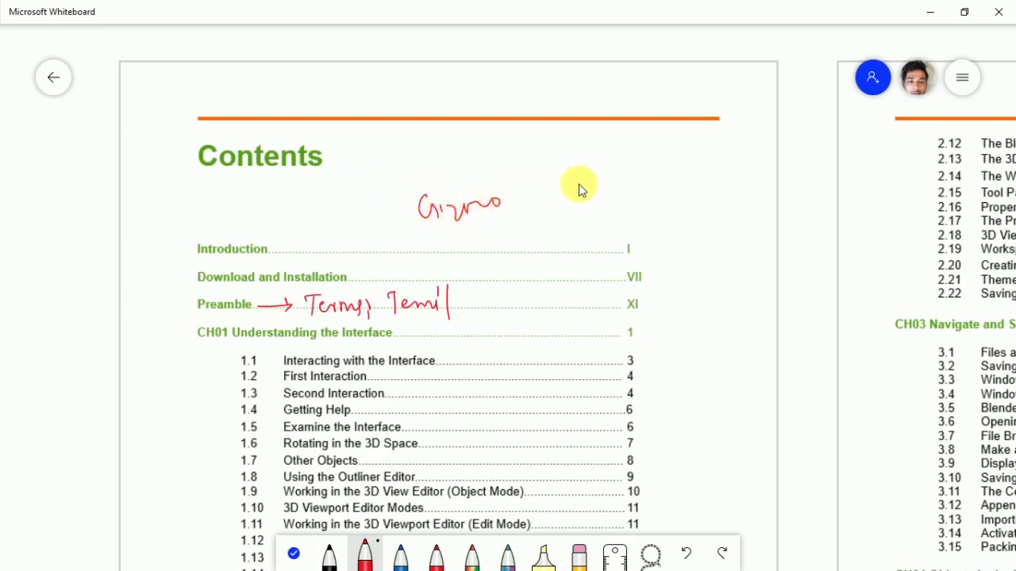
drag(560, 184, 635, 188)
click(593, 163)
mouse_move(676, 231)
mouse_down()
mouse_move(716, 211)
mouse_move(742, 219)
mouse_move(760, 205)
mouse_up()
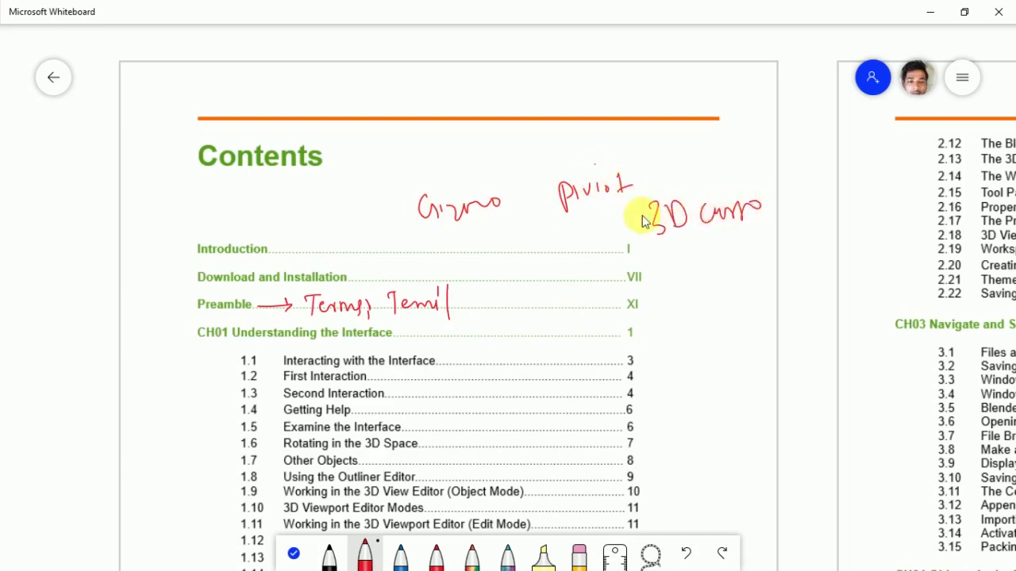
drag(483, 232, 508, 219)
mouse_move(564, 158)
mouse_down()
mouse_move(565, 224)
mouse_move(635, 191)
mouse_move(649, 196)
mouse_up()
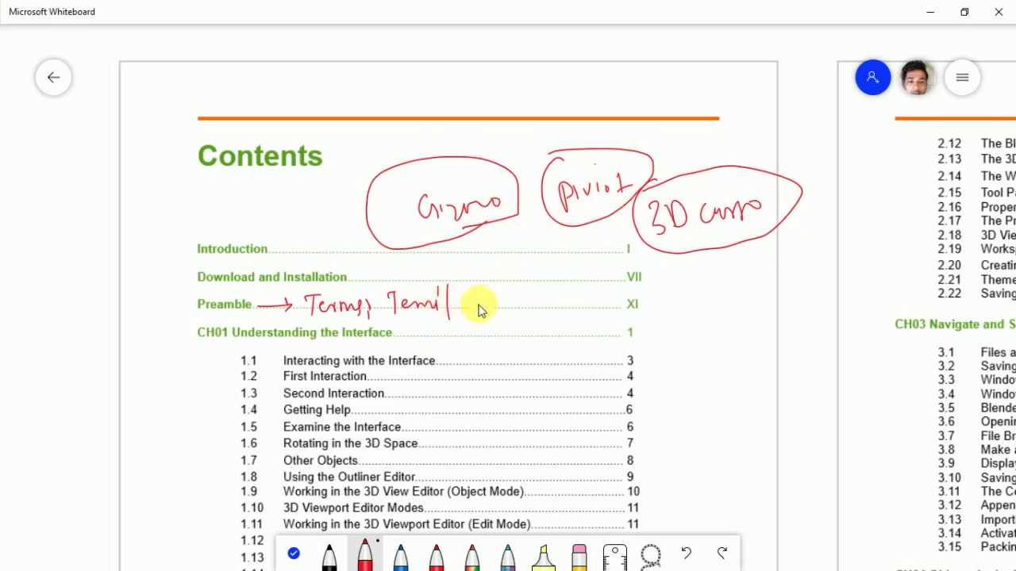
Handwrite the red 'Begin' word in the right margin and exit inking
mouse_move(674, 290)
mouse_down()
mouse_move(697, 303)
mouse_move(755, 290)
mouse_up()
mouse_move(699, 306)
mouse_down()
mouse_move(700, 351)
mouse_move(710, 335)
mouse_move(740, 363)
mouse_move(715, 407)
mouse_move(728, 432)
mouse_move(762, 414)
mouse_up()
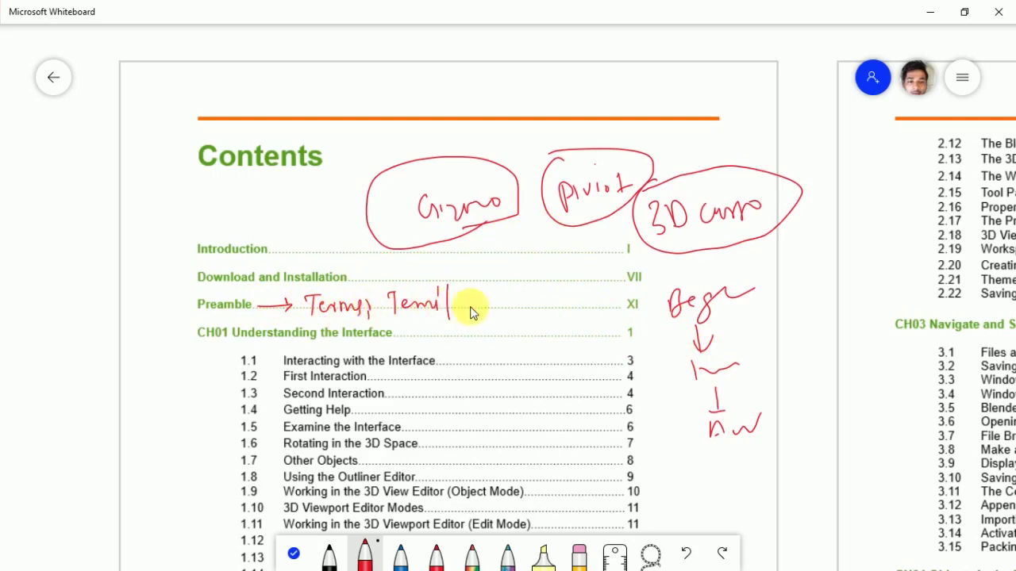
click(294, 553)
Mark the Chapter 1 interaction and rotation entries in red, with an arrow after Other Objects
scroll(365, 399, down, 3)
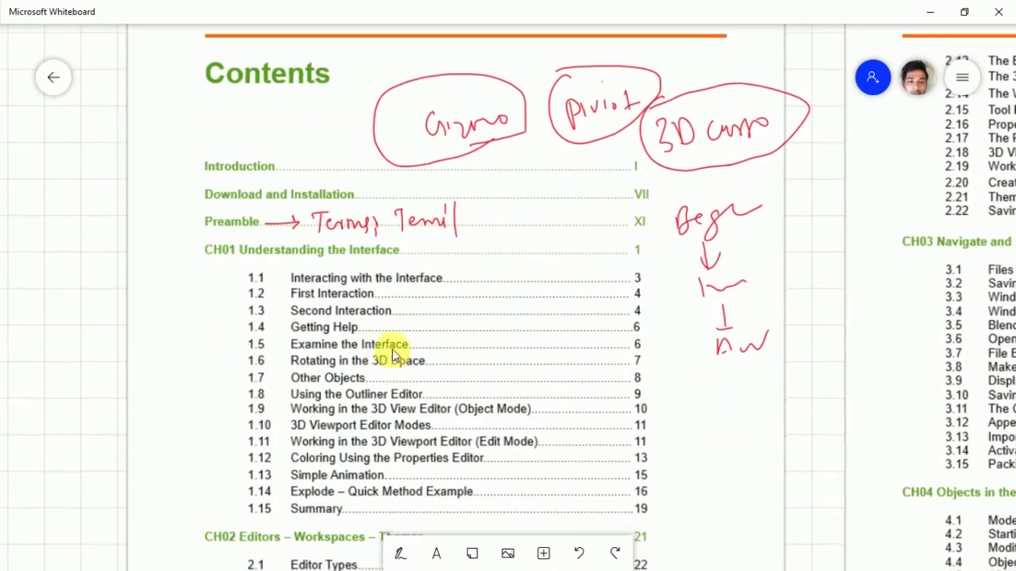
scroll(381, 419, down, 1)
click(400, 555)
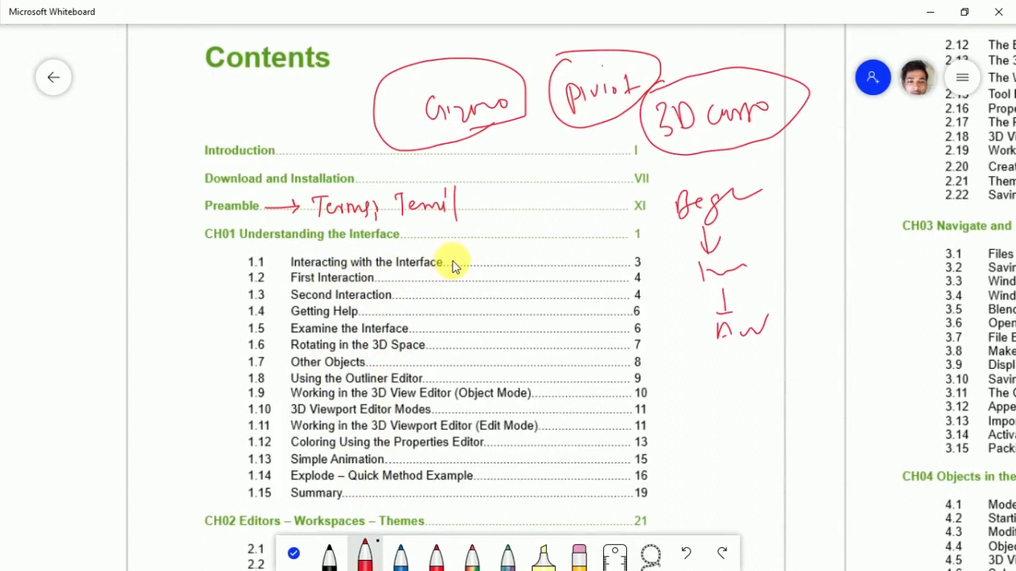
drag(446, 266, 483, 259)
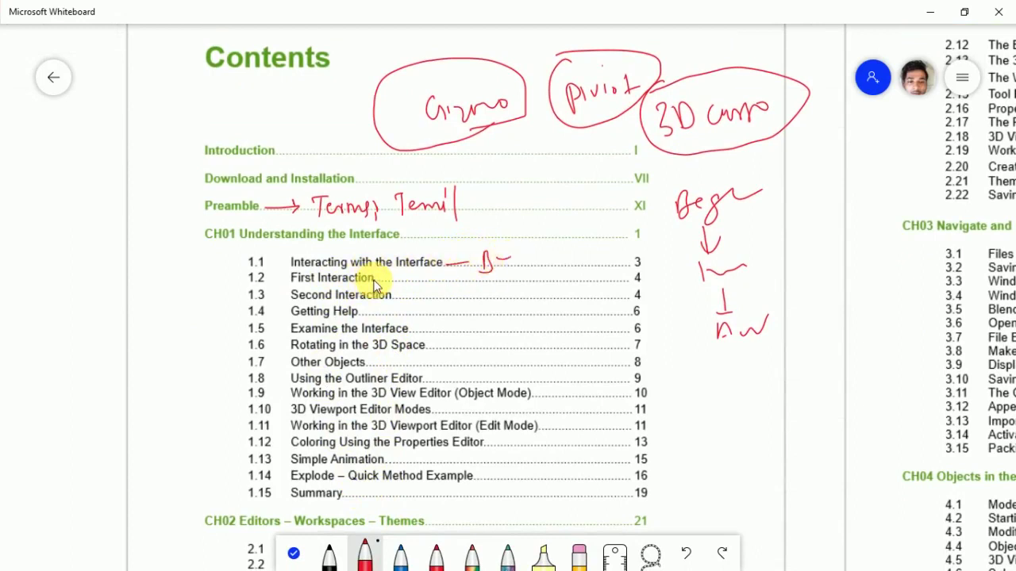
drag(392, 299, 421, 284)
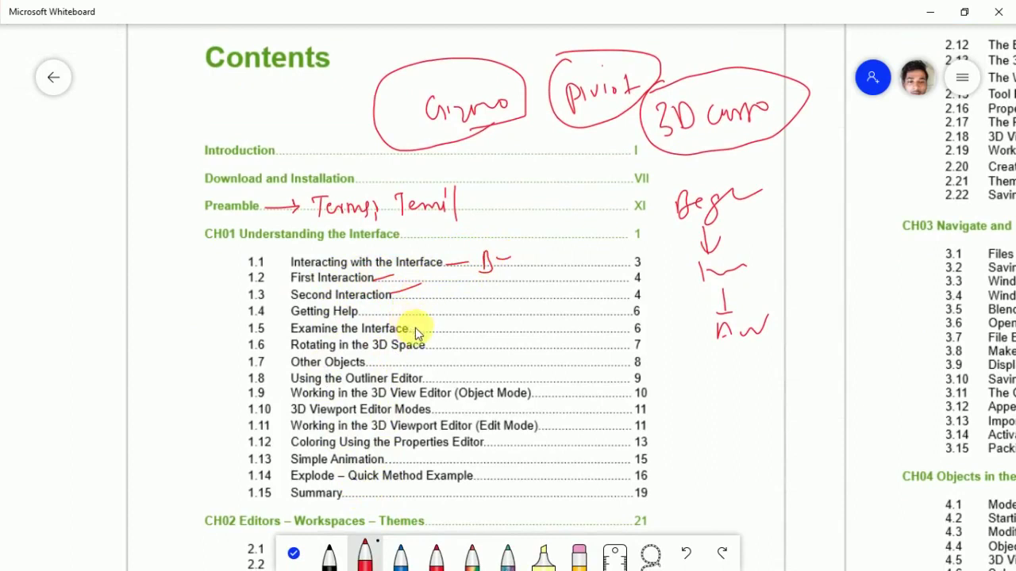
drag(426, 347, 458, 343)
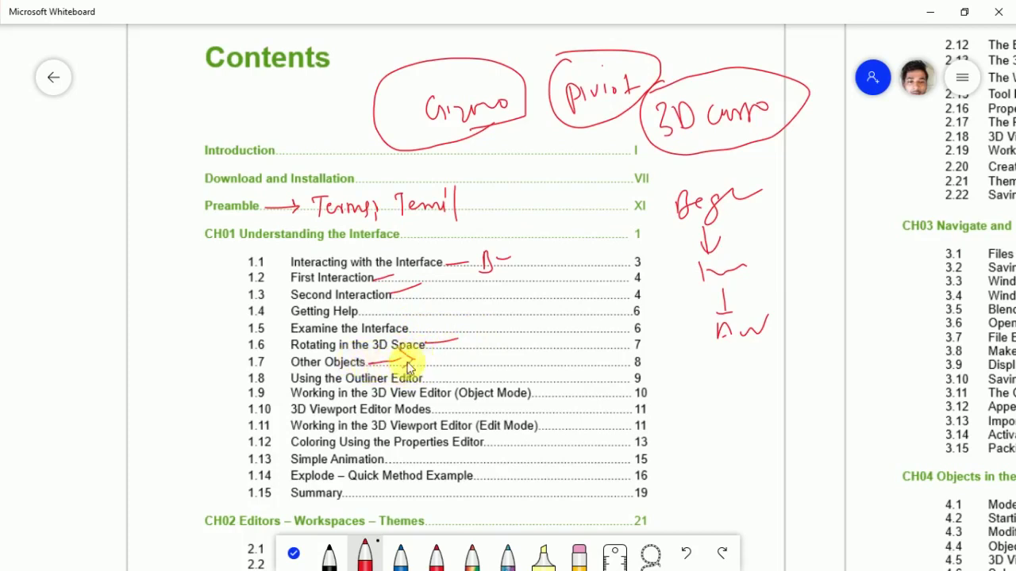
mouse_move(394, 353)
mouse_down()
mouse_move(394, 367)
mouse_move(455, 375)
mouse_up()
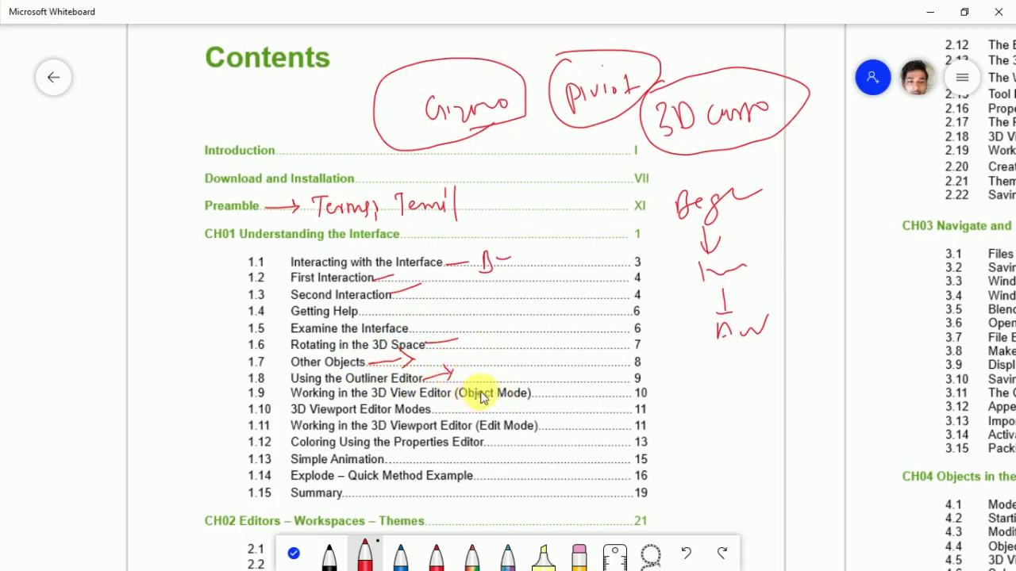
Circle Object Mode, Edit Mode and Summary, bracket the list and underline the Explode entry
drag(515, 377, 526, 380)
drag(508, 415, 540, 424)
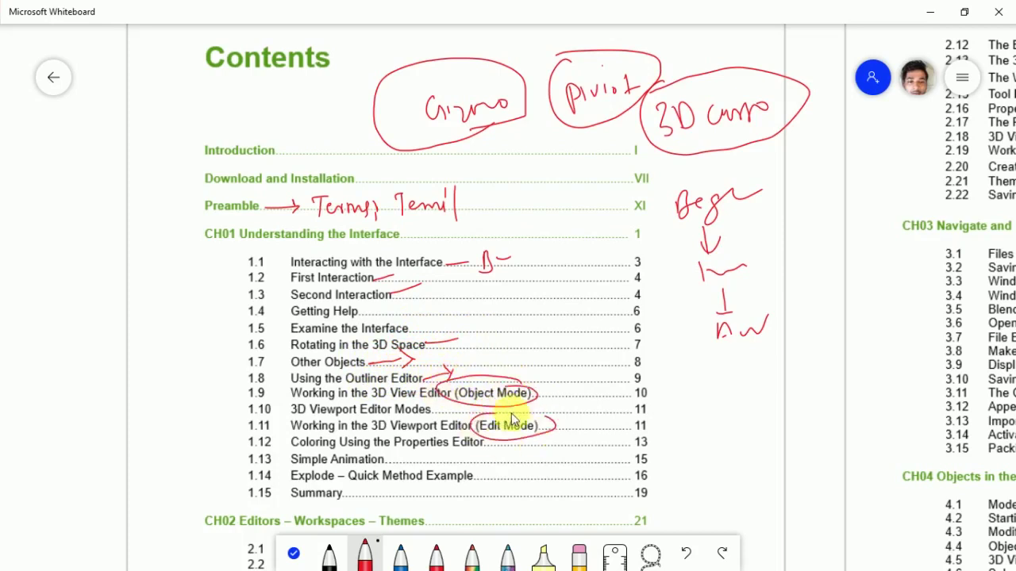
mouse_move(280, 262)
mouse_down()
mouse_move(277, 423)
mouse_move(315, 449)
mouse_move(394, 454)
mouse_move(274, 446)
mouse_move(278, 472)
mouse_move(390, 455)
mouse_move(293, 460)
mouse_up()
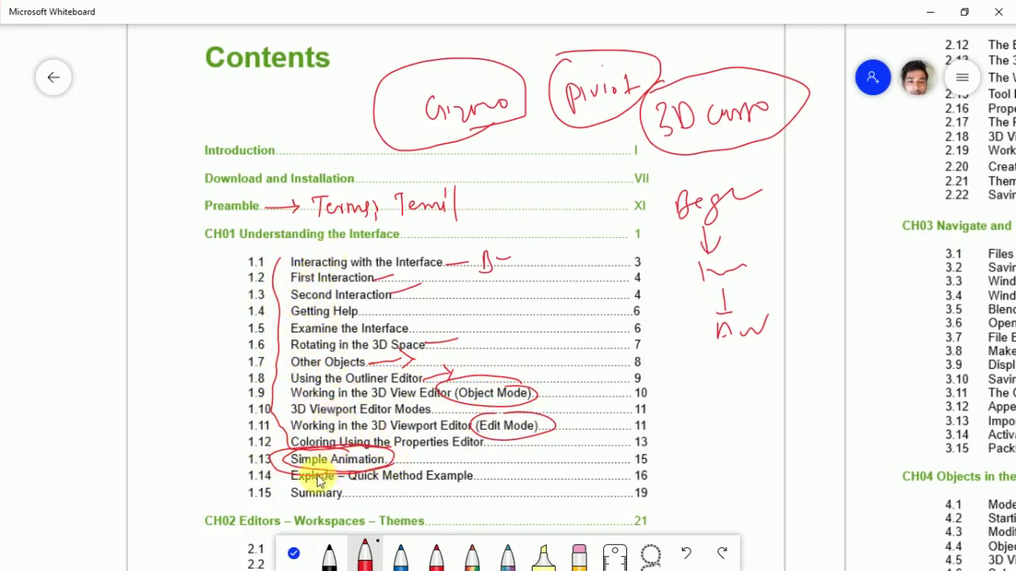
drag(311, 484, 436, 487)
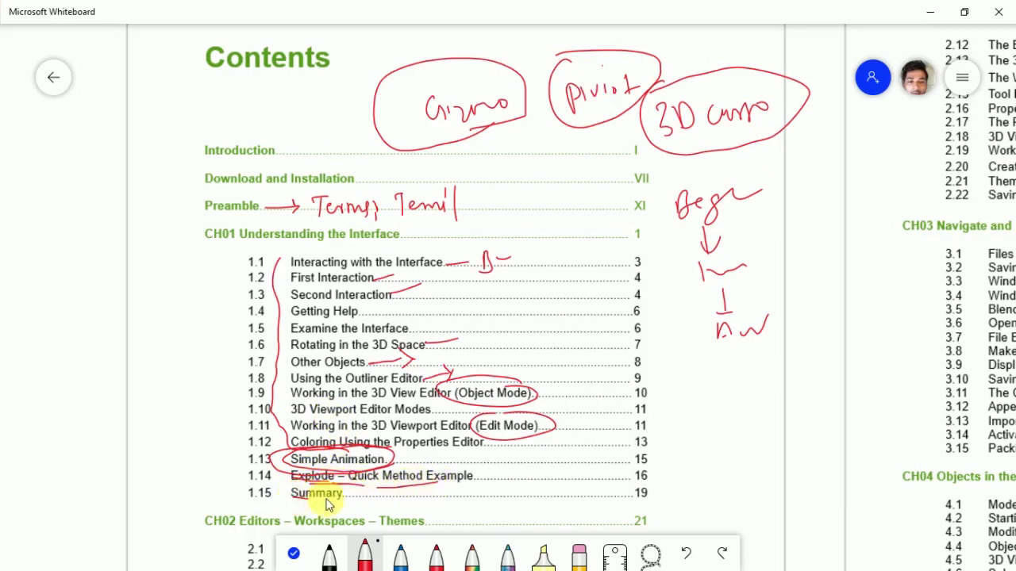
drag(292, 481, 334, 509)
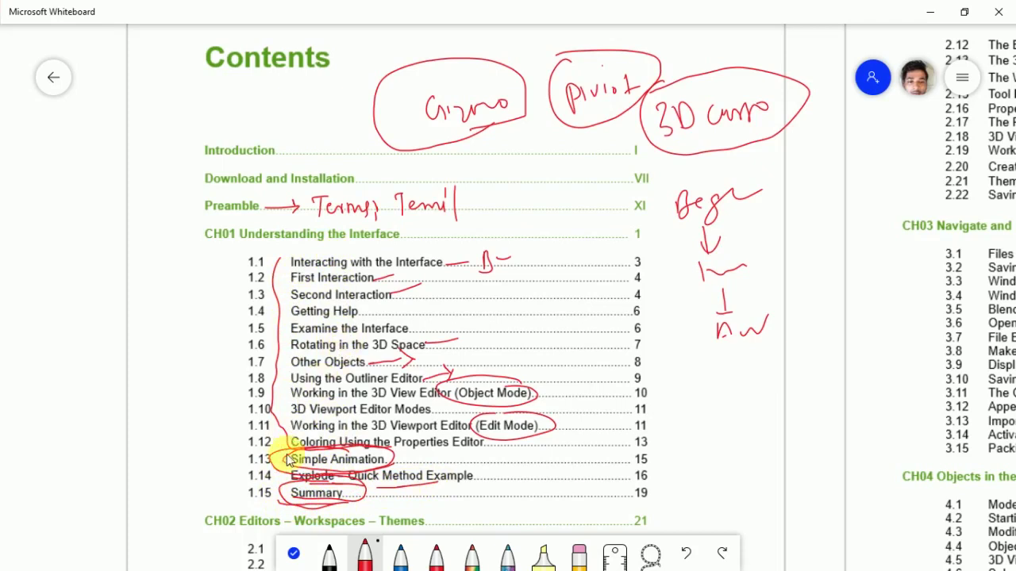
click(294, 553)
Scroll down past the annotated Chapter 1 contents
scroll(441, 333, down, 1)
scroll(447, 291, down, 1)
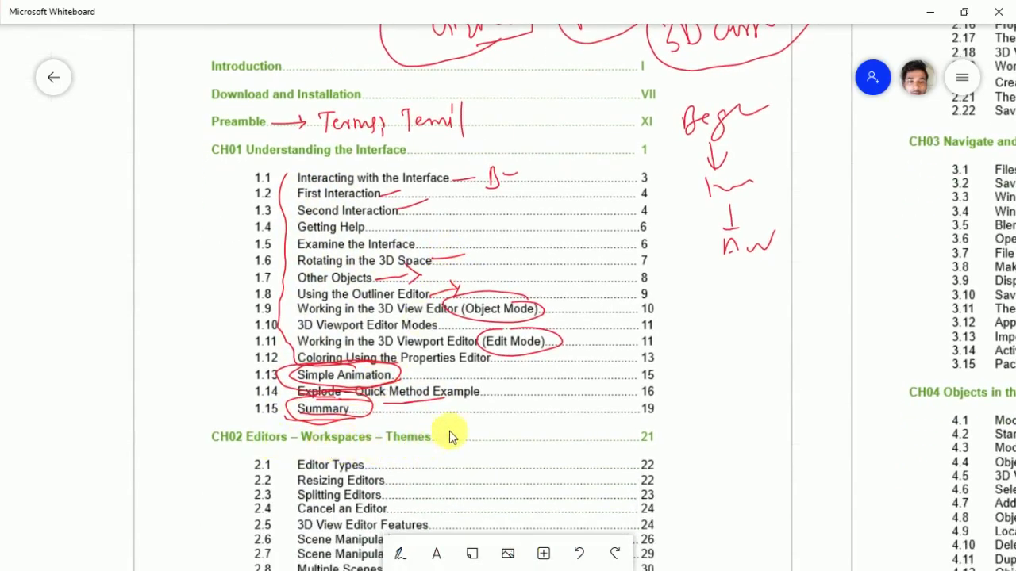
scroll(449, 438, down, 1)
scroll(442, 404, down, 1)
scroll(405, 418, down, 1)
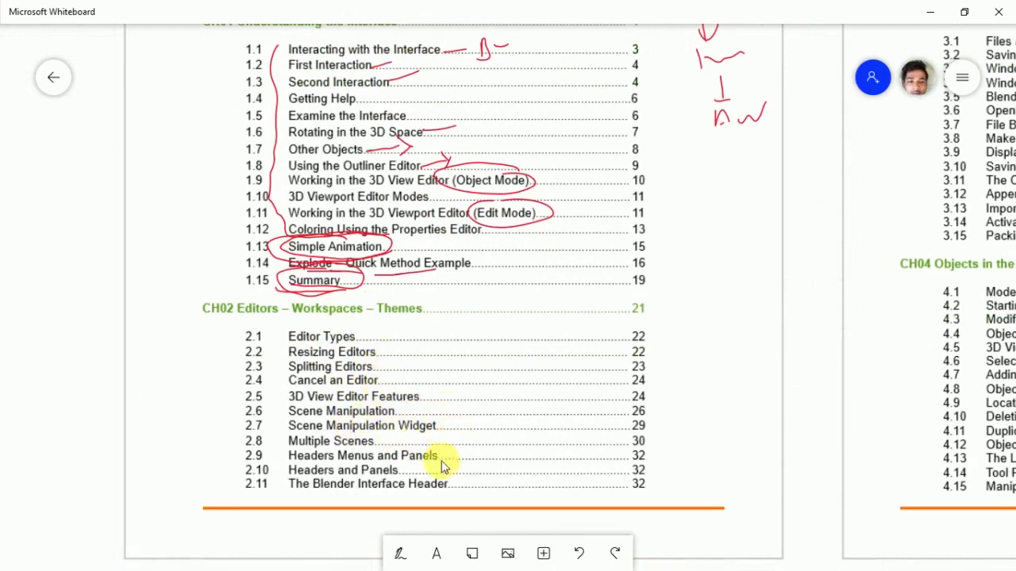
scroll(438, 381, down, 2)
scroll(396, 399, up, 1)
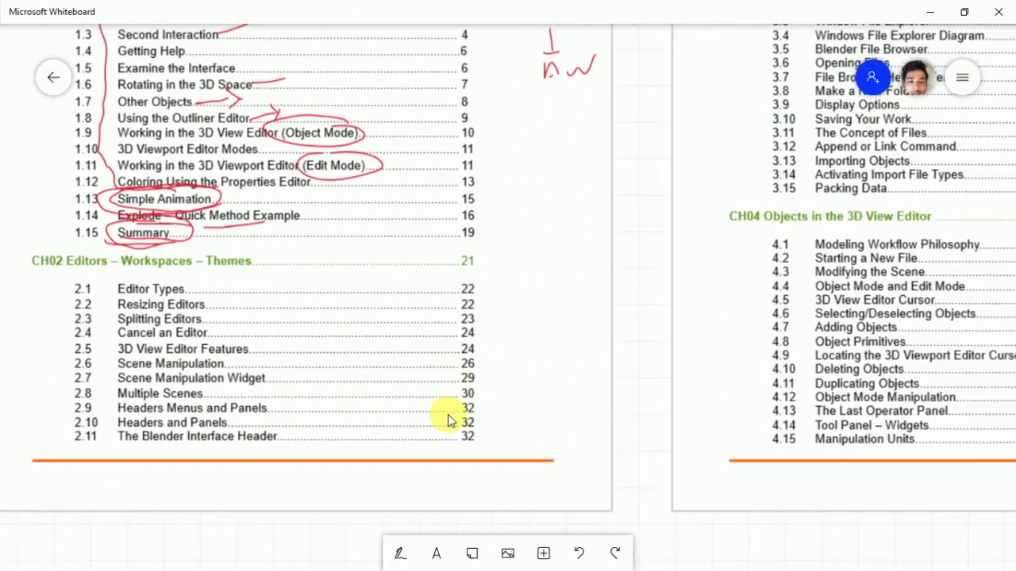
scroll(508, 333, up, 3)
Pan right and down to the CH04 Objects in the 3D View Editor list, entries 4.1–4.15
scroll(551, 277, right, 2)
scroll(580, 340, right, 3)
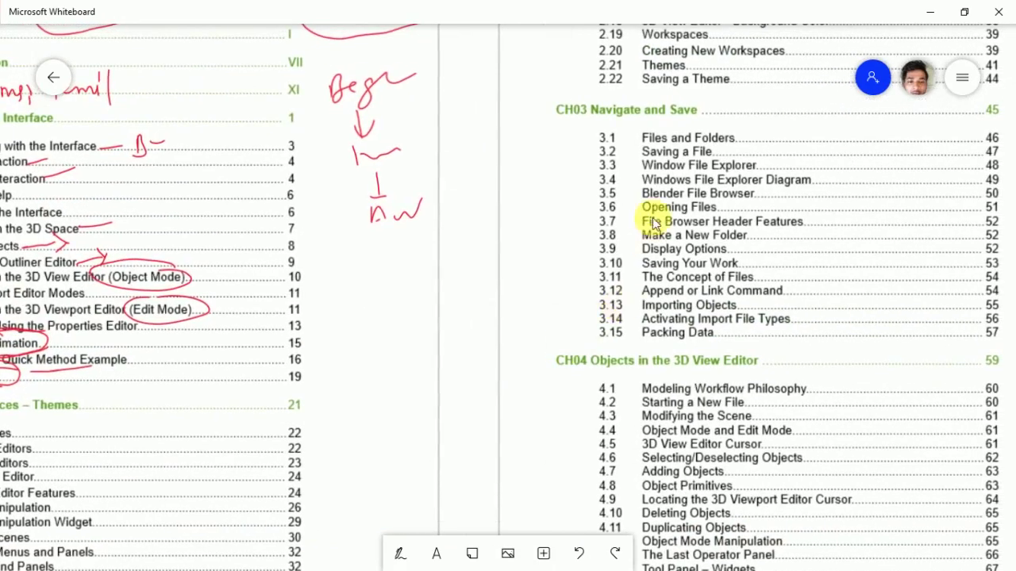
scroll(669, 199, up, 1)
scroll(674, 190, right, 1)
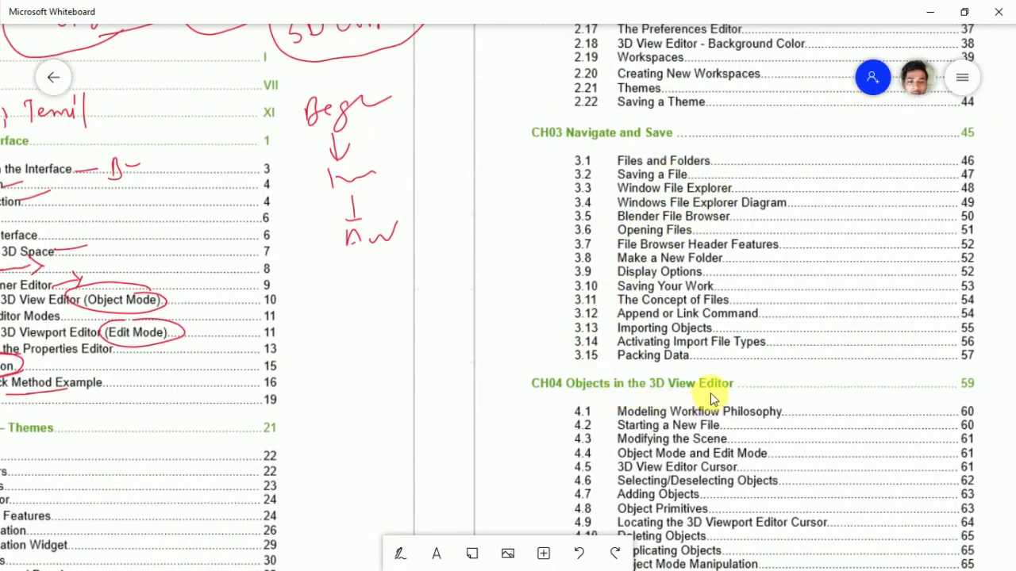
scroll(682, 404, down, 1)
scroll(682, 389, down, 3)
scroll(683, 389, left, 1)
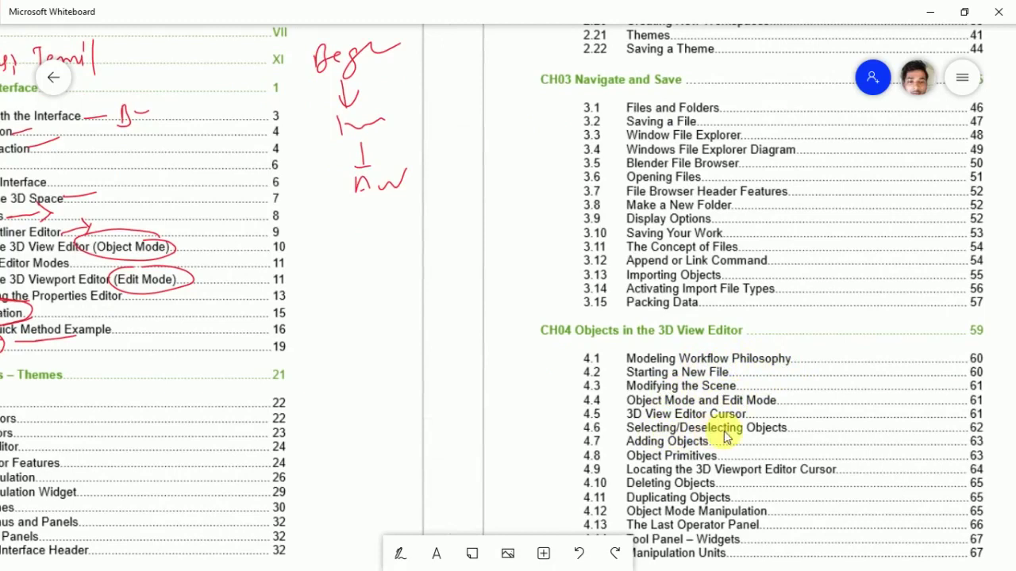
scroll(688, 464, down, 3)
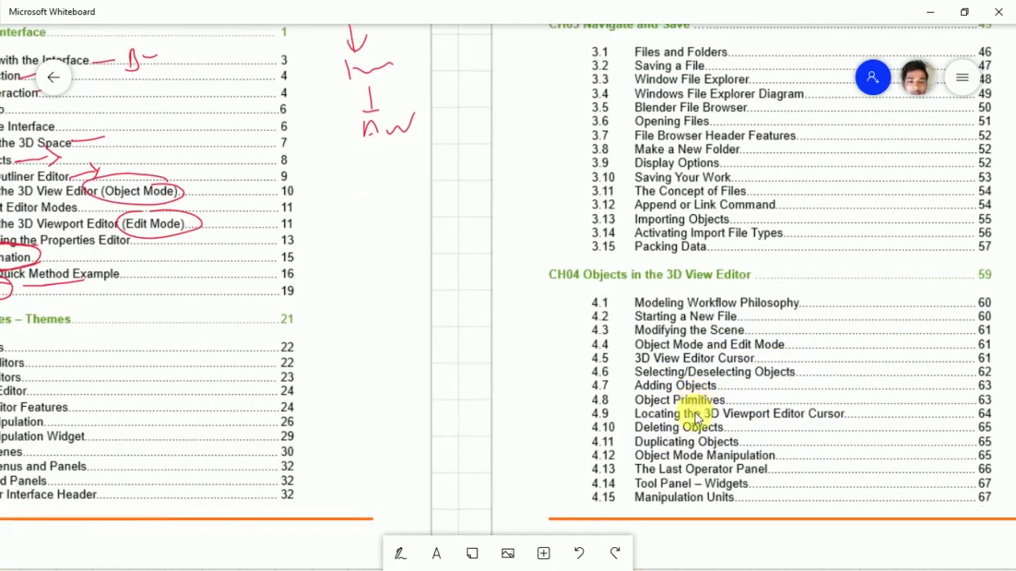
scroll(670, 486, down, 3)
scroll(675, 397, down, 1)
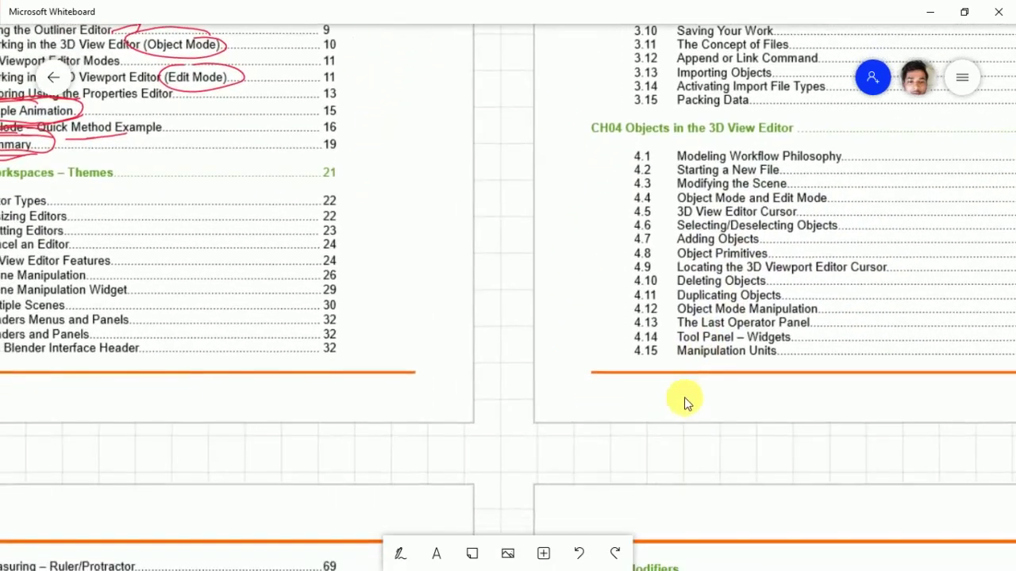
Scroll down and left through the book's inserted table-of-contents pages
scroll(647, 420, down, 1)
scroll(647, 421, down, 2)
scroll(647, 420, left, 2)
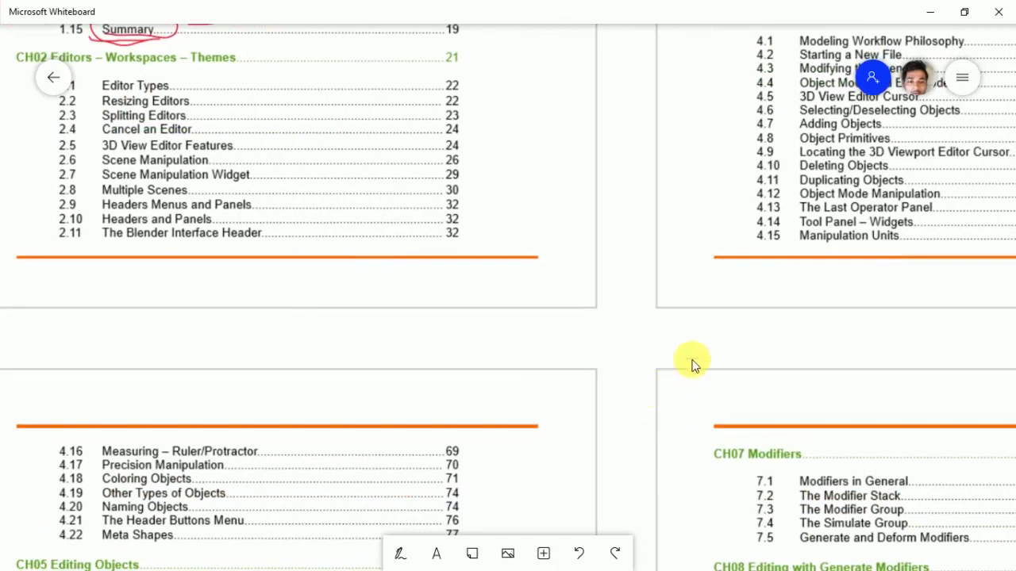
scroll(691, 363, down, 2)
scroll(691, 362, left, 2)
scroll(671, 381, down, 1)
scroll(671, 381, left, 1)
scroll(678, 376, down, 1)
scroll(678, 376, left, 1)
scroll(678, 371, down, 1)
scroll(677, 371, left, 1)
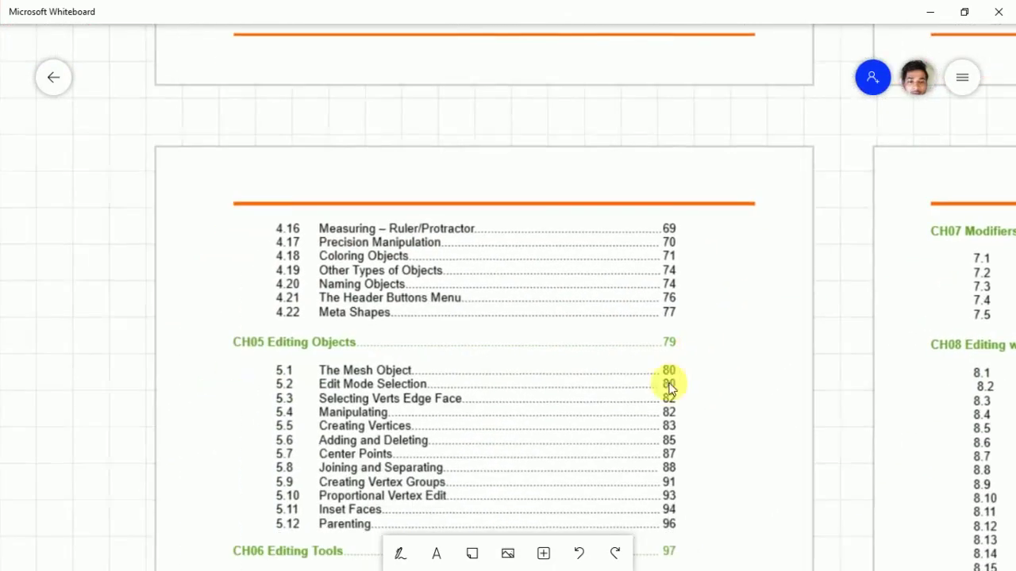
scroll(669, 365, down, 1)
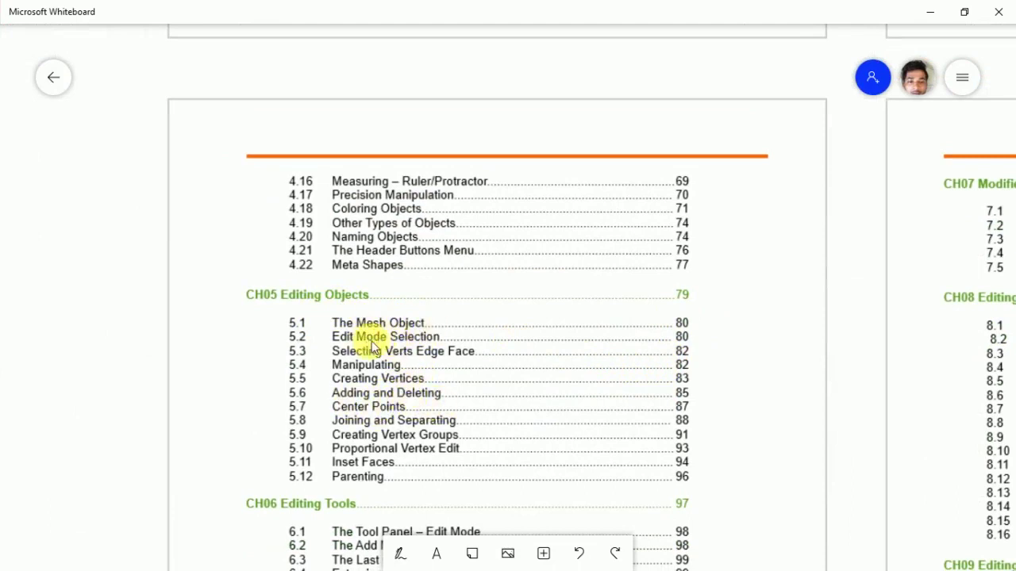
scroll(442, 390, down, 2)
scroll(446, 394, down, 2)
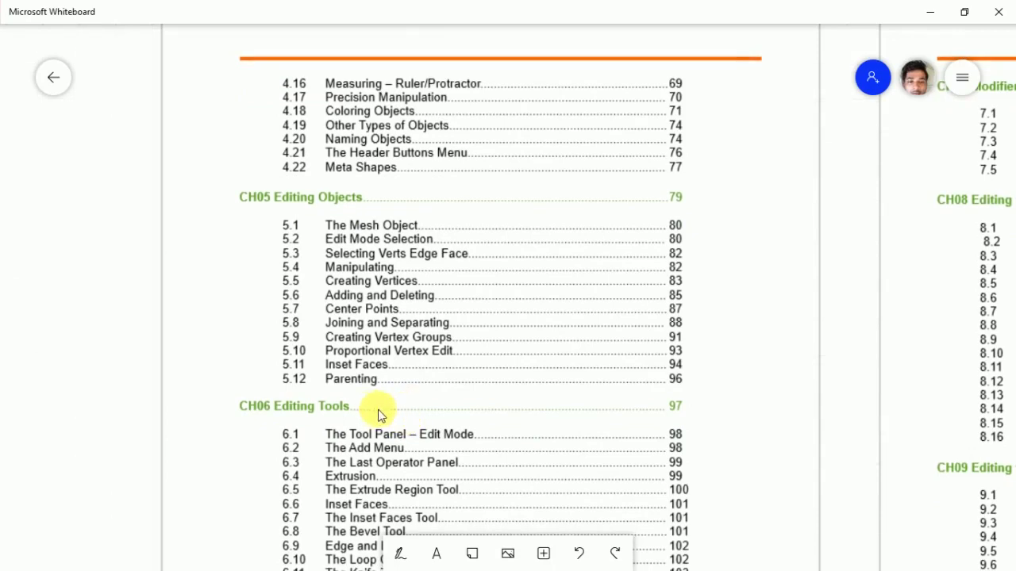
scroll(379, 411, down, 1)
scroll(382, 429, down, 1)
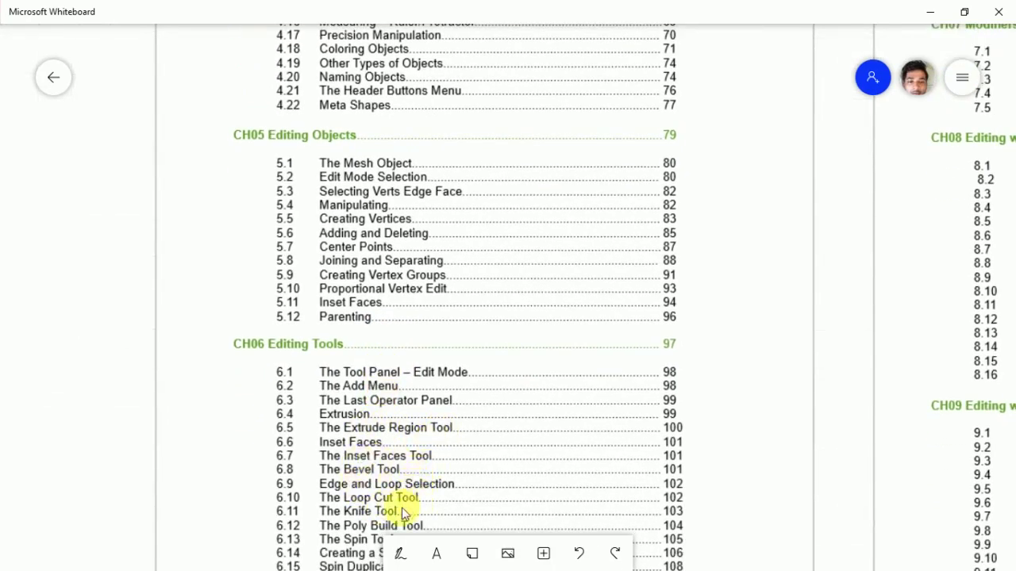
scroll(412, 500, down, 2)
scroll(384, 487, down, 2)
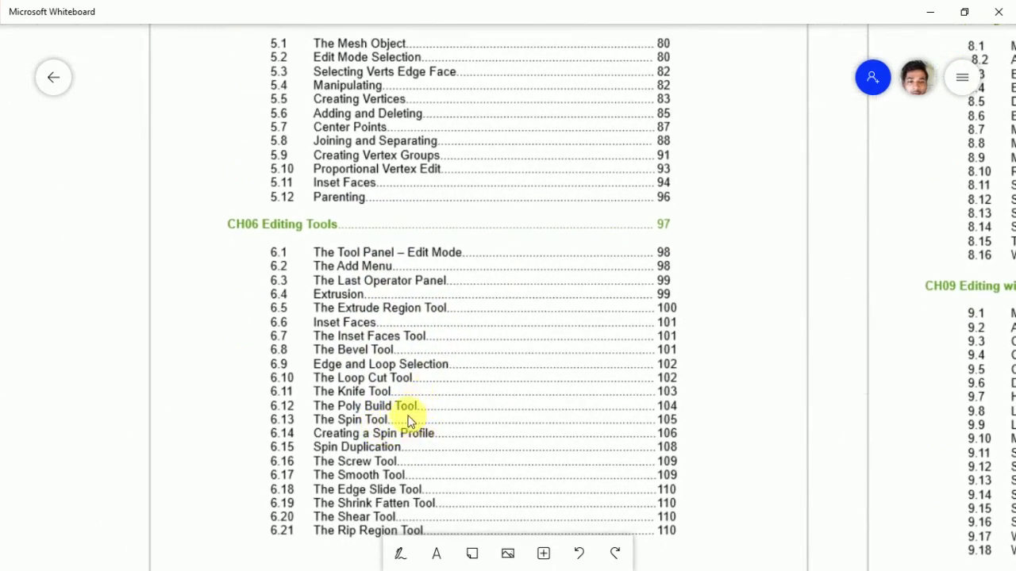
scroll(405, 449, down, 1)
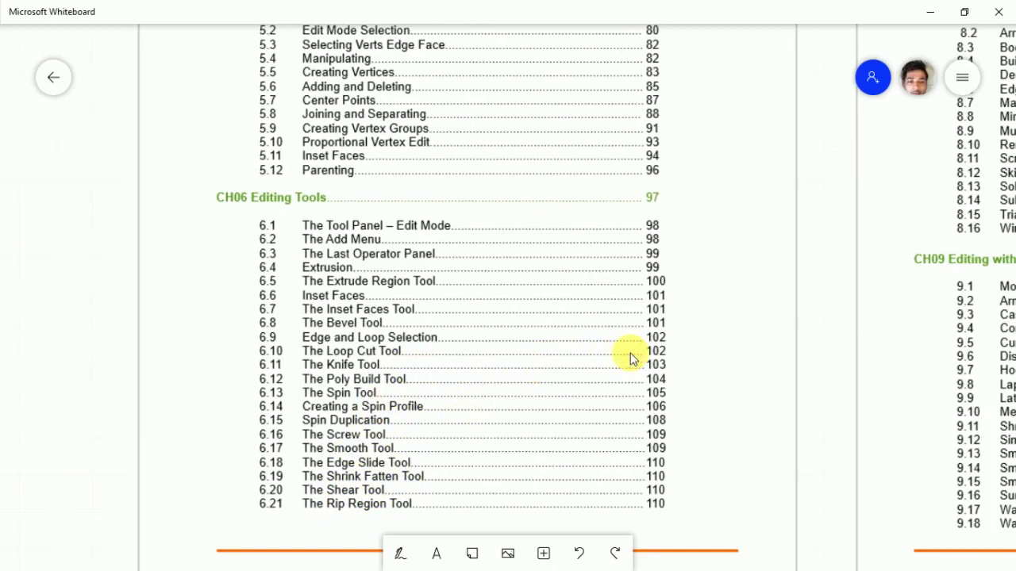
Pan past the Chapter 8–9 contents and settle on the CH10–CH13 entries
right_drag(631, 357, 417, 457)
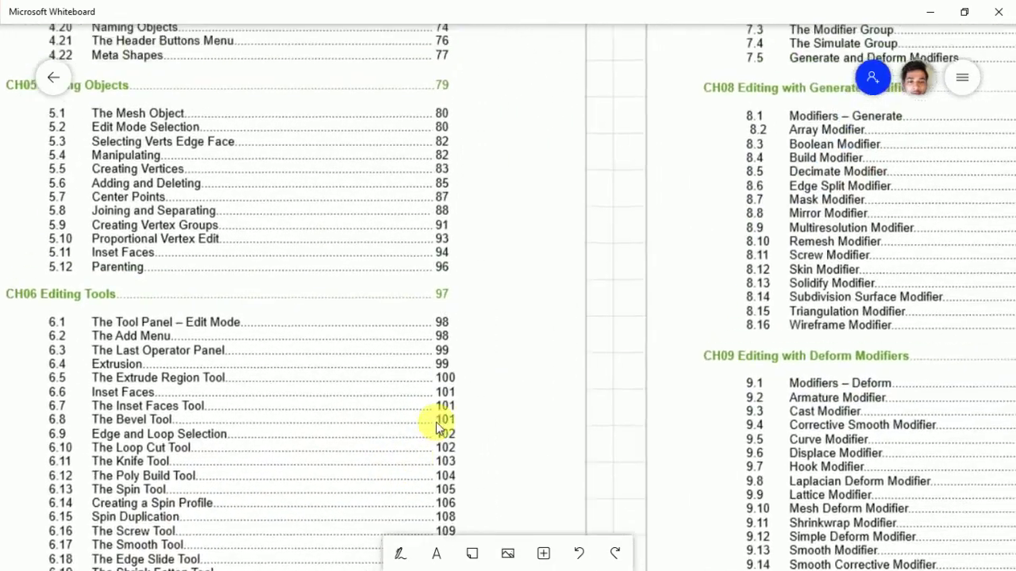
scroll(517, 381, up, 4)
scroll(517, 381, right, 3)
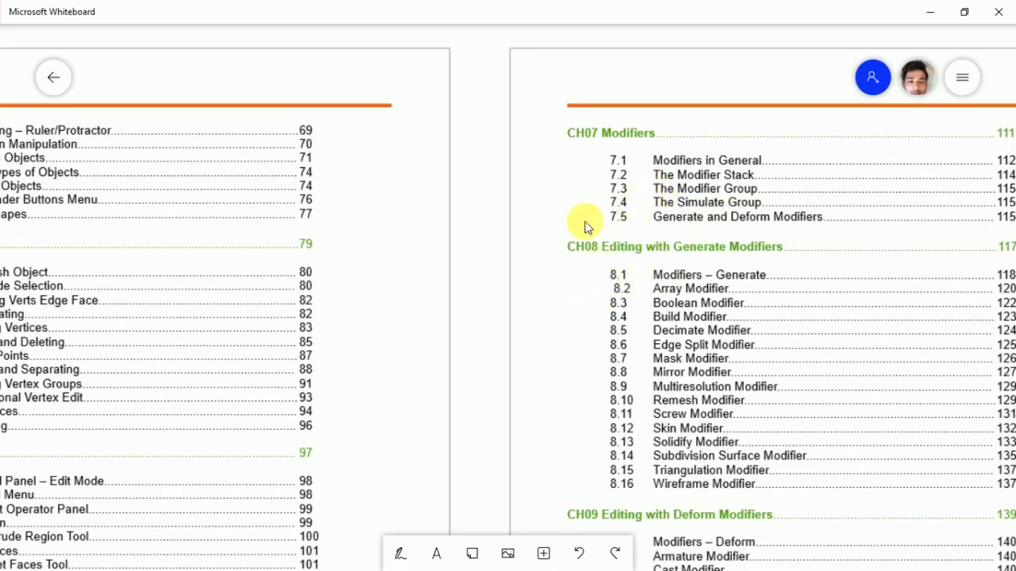
scroll(585, 225, left, 1)
scroll(630, 226, left, 2)
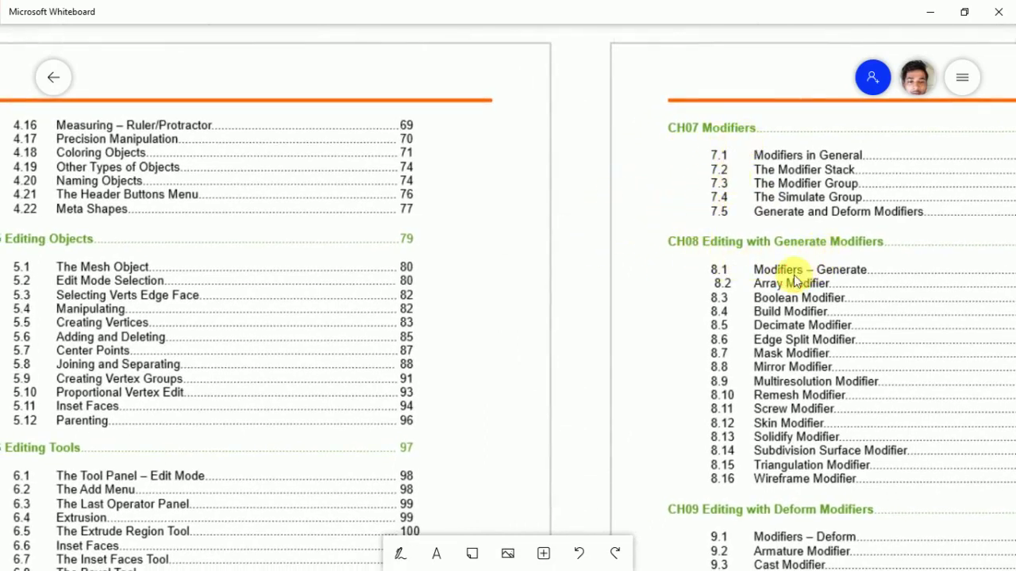
scroll(795, 283, down, 2)
scroll(766, 290, down, 1)
scroll(804, 347, down, 2)
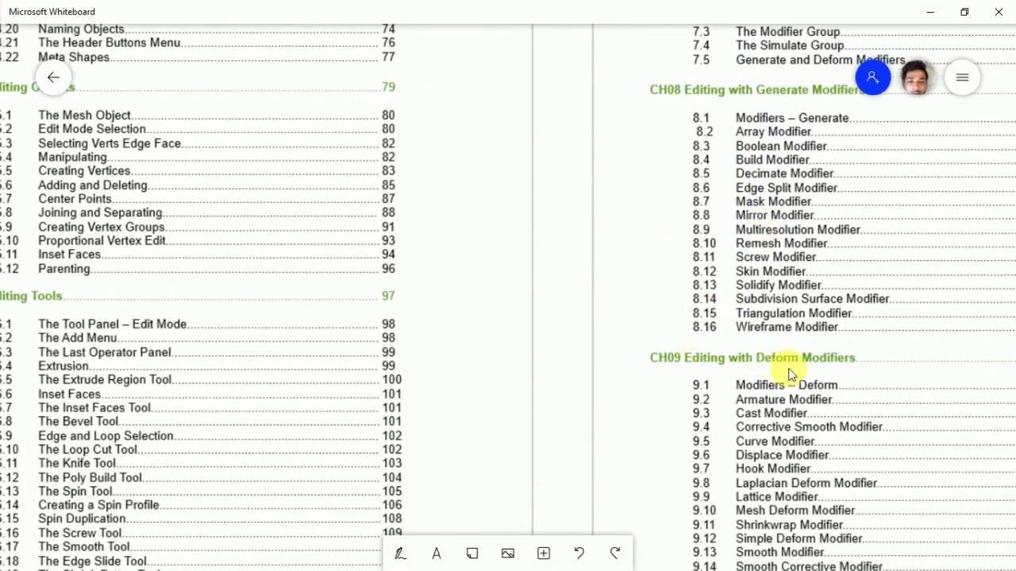
scroll(754, 365, down, 2)
scroll(718, 341, down, 3)
scroll(698, 317, down, 5)
scroll(706, 302, up, 2)
scroll(696, 310, up, 2)
scroll(691, 372, up, 1)
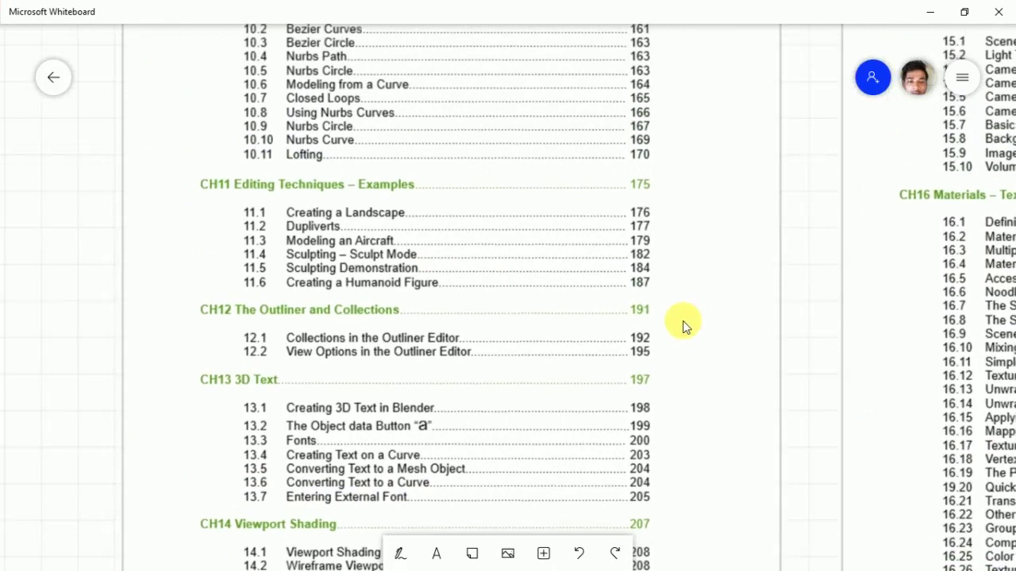
scroll(683, 318, up, 3)
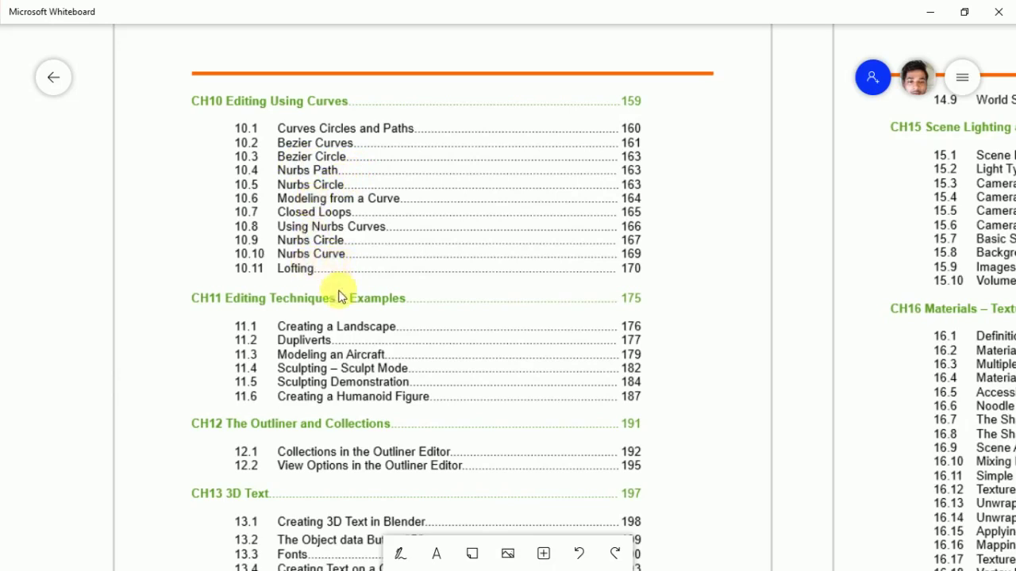
scroll(336, 325, down, 1)
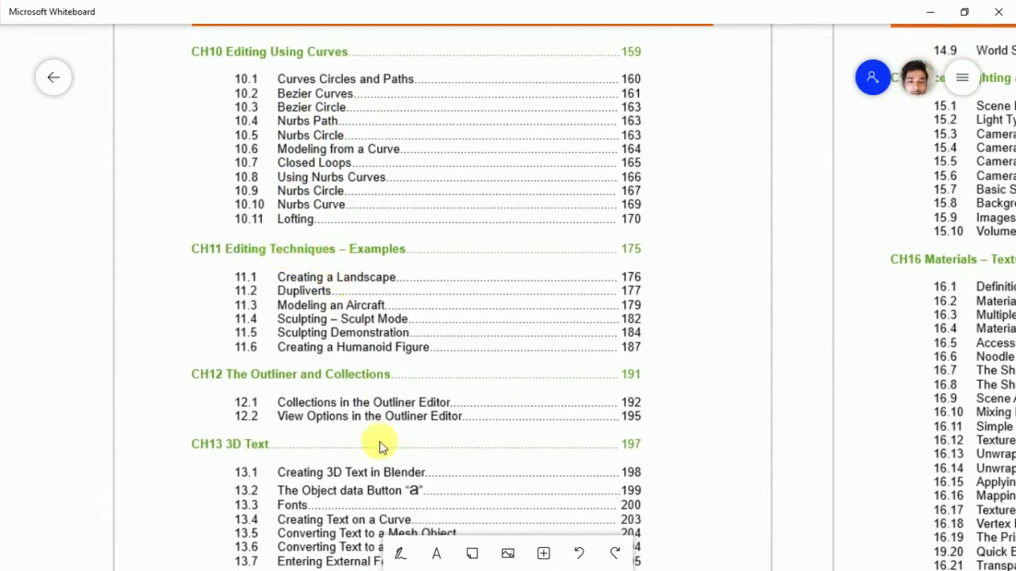
click(399, 553)
Circle the CH11 heading, Modeling an Aircraft, Creating a Humanoid Figure and CH12 in red ink
drag(321, 234, 212, 234)
drag(317, 277, 302, 229)
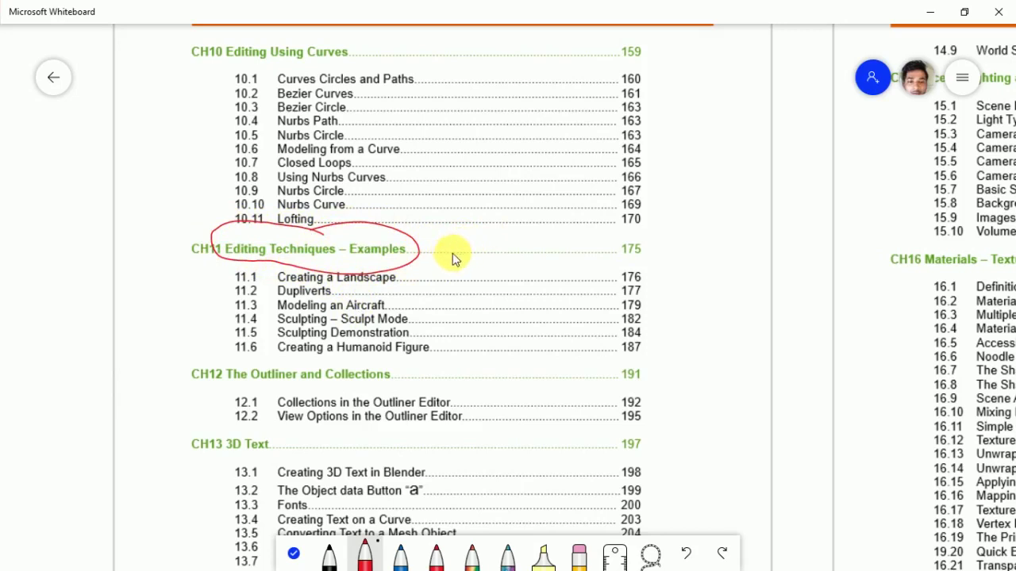
mouse_move(321, 253)
mouse_down()
mouse_move(265, 312)
mouse_move(298, 298)
mouse_up()
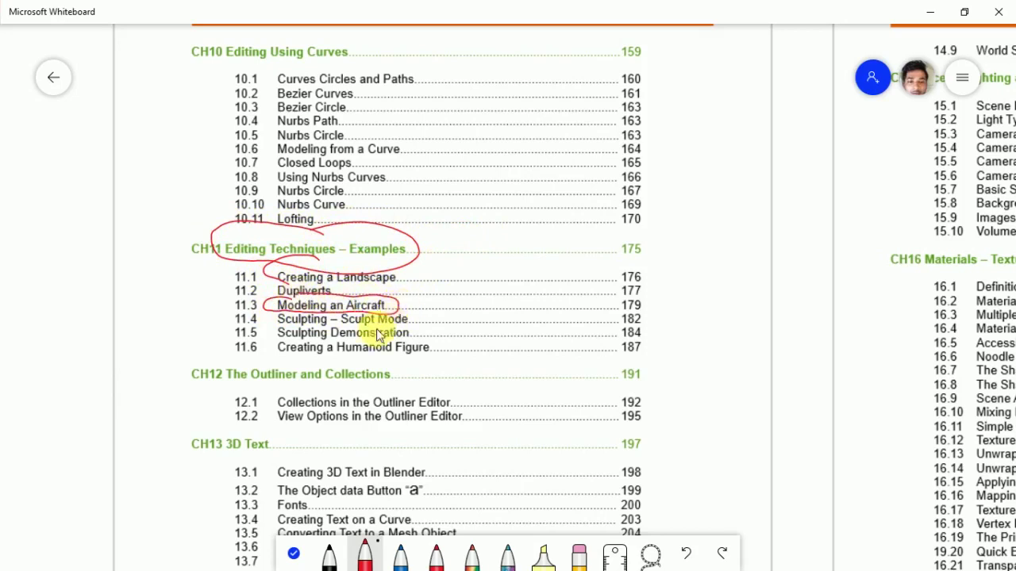
mouse_move(321, 335)
mouse_down()
mouse_move(260, 339)
mouse_move(413, 358)
mouse_move(357, 339)
mouse_up()
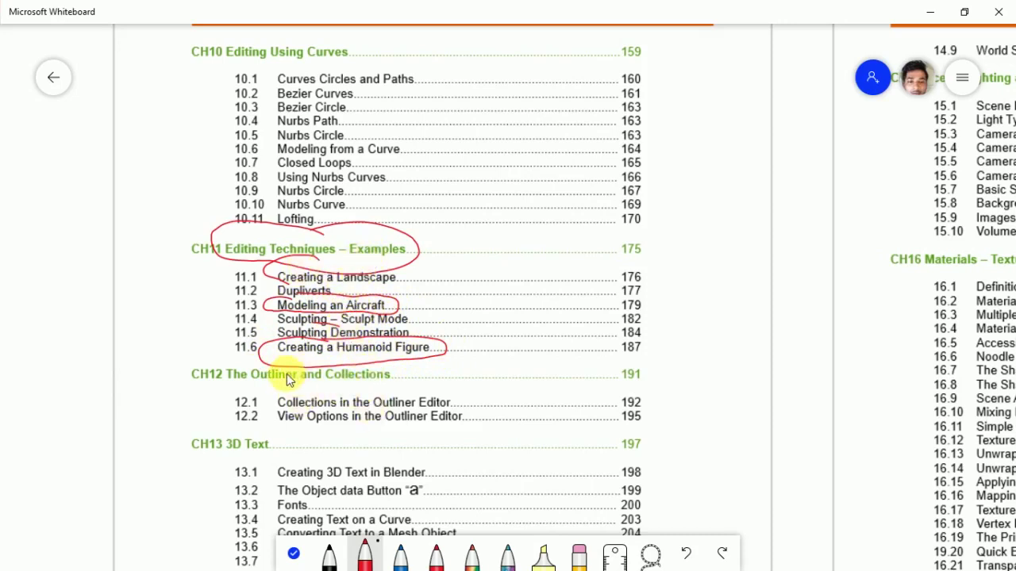
drag(266, 365, 291, 389)
drag(399, 382, 325, 361)
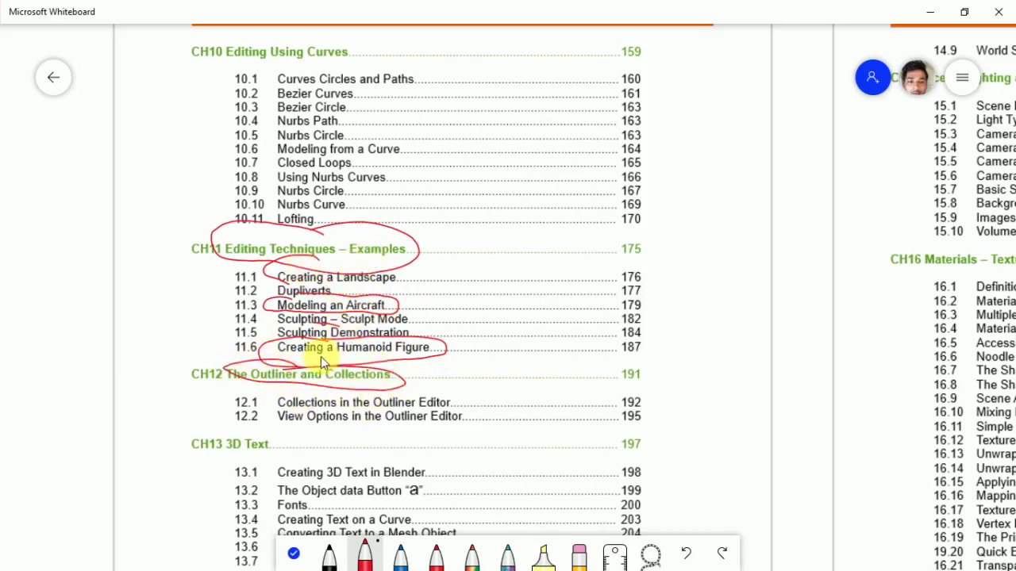
Handwrite 'Doric' beside the CH12 heading, then stop inking
drag(476, 395, 524, 394)
click(507, 380)
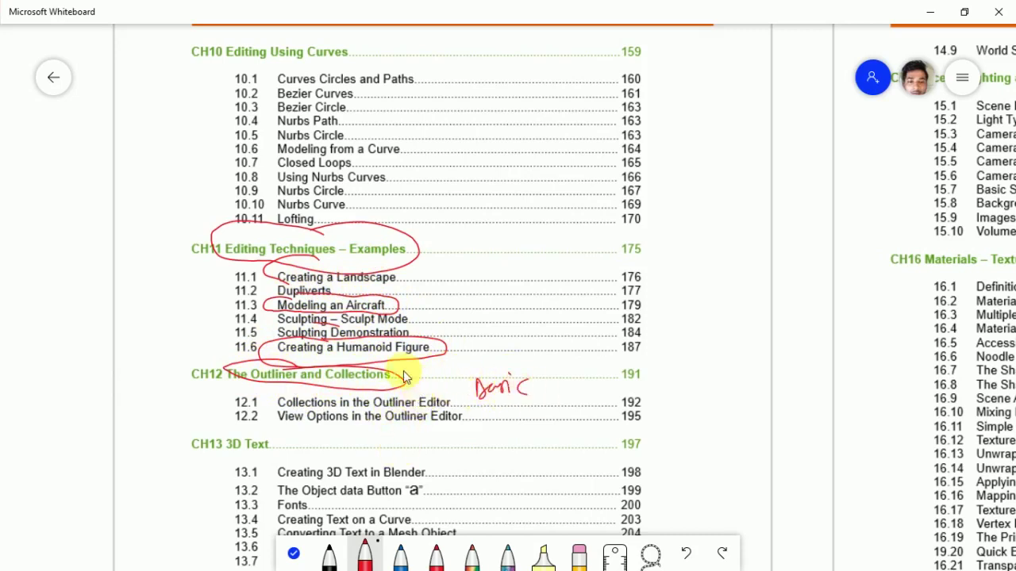
click(293, 553)
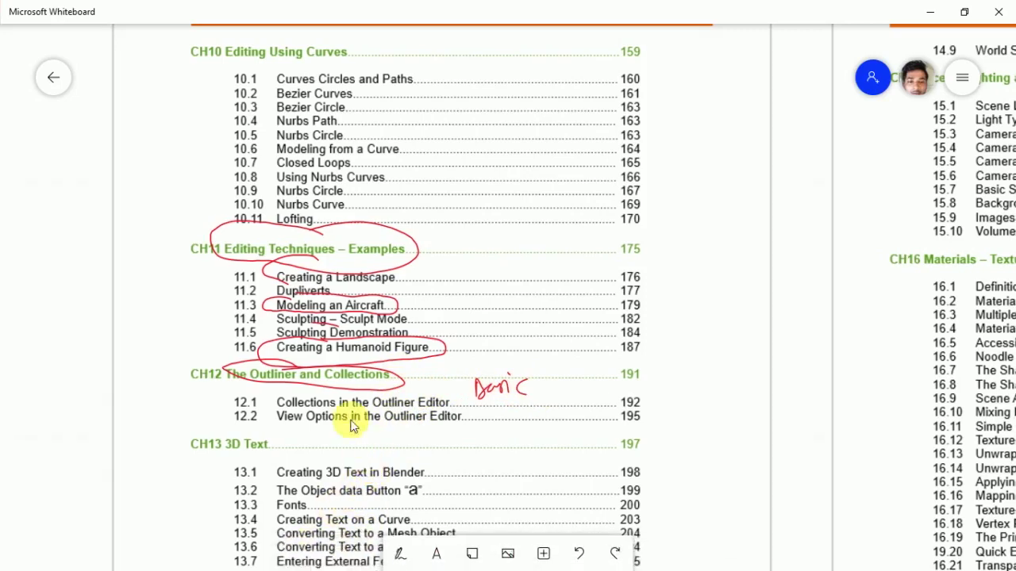
scroll(357, 429, down, 3)
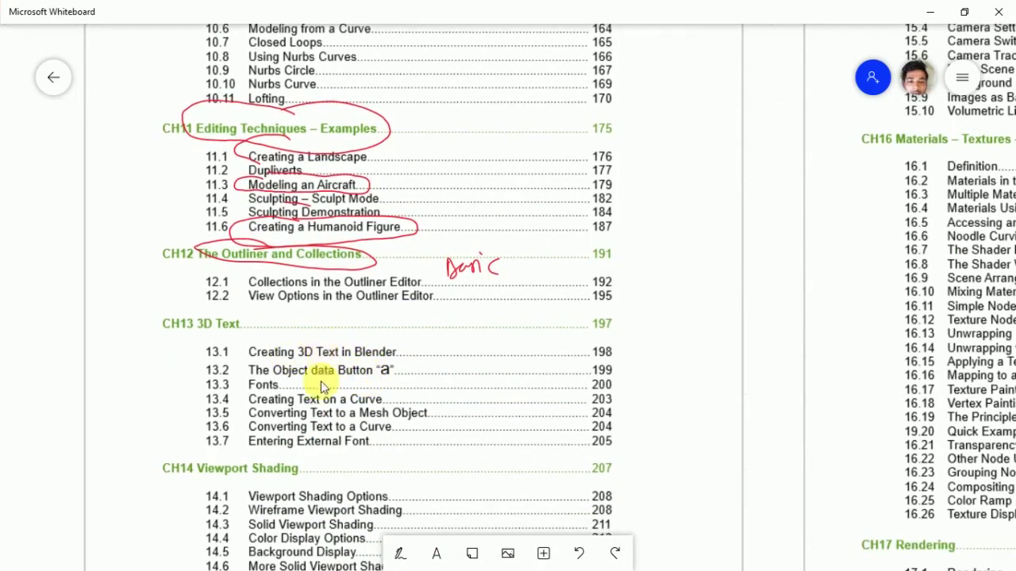
scroll(322, 413, down, 1)
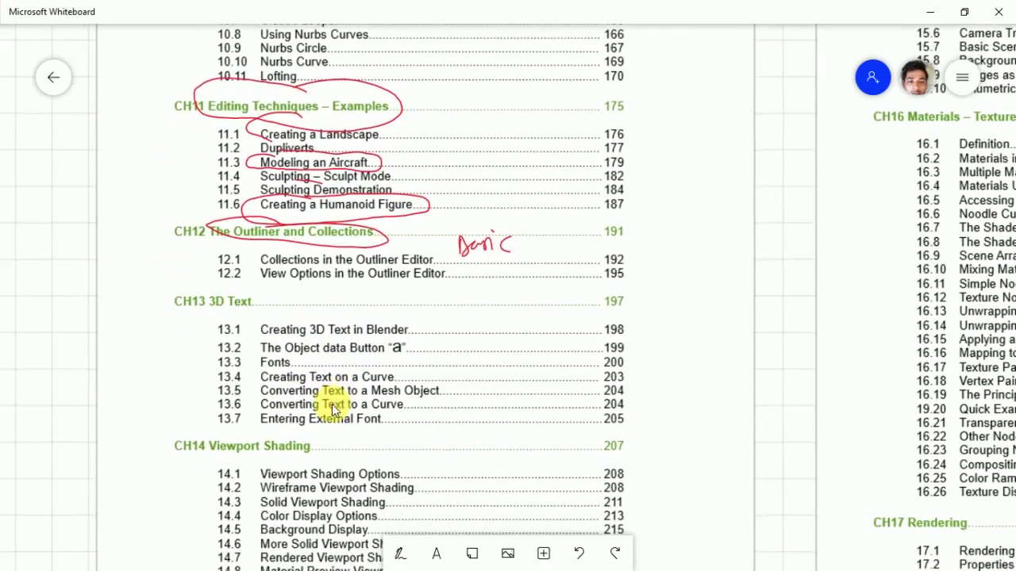
Scroll down through the inserted book pages
scroll(356, 395, down, 1)
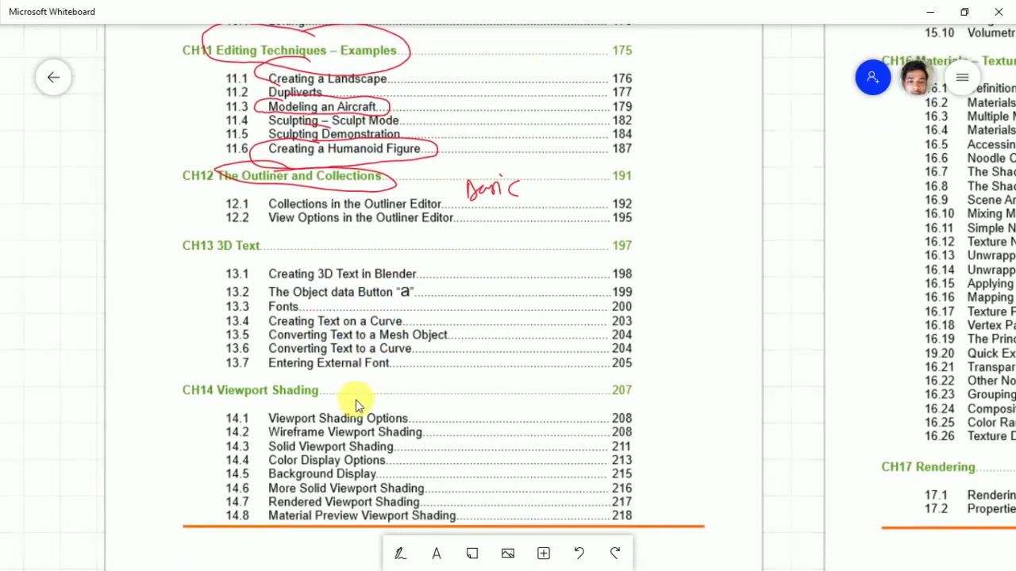
scroll(325, 373, down, 10)
scroll(316, 354, down, 10)
scroll(316, 355, down, 10)
scroll(315, 354, down, 10)
scroll(315, 361, down, 5)
scroll(315, 361, down, 10)
scroll(333, 373, down, 10)
scroll(349, 378, down, 5)
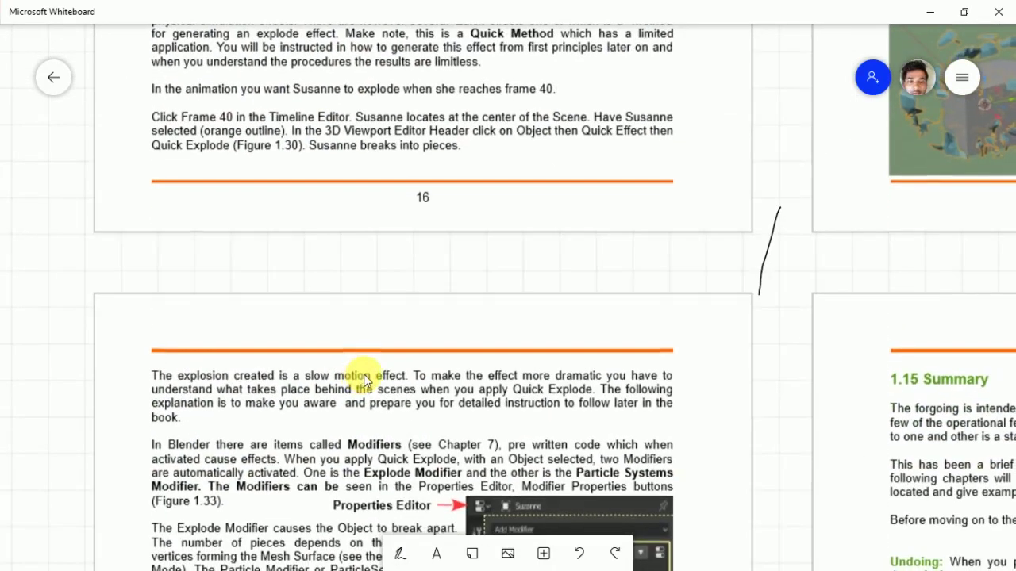
ctrl+scroll(397, 370, down, 1)
ctrl+scroll(400, 369, down, 1)
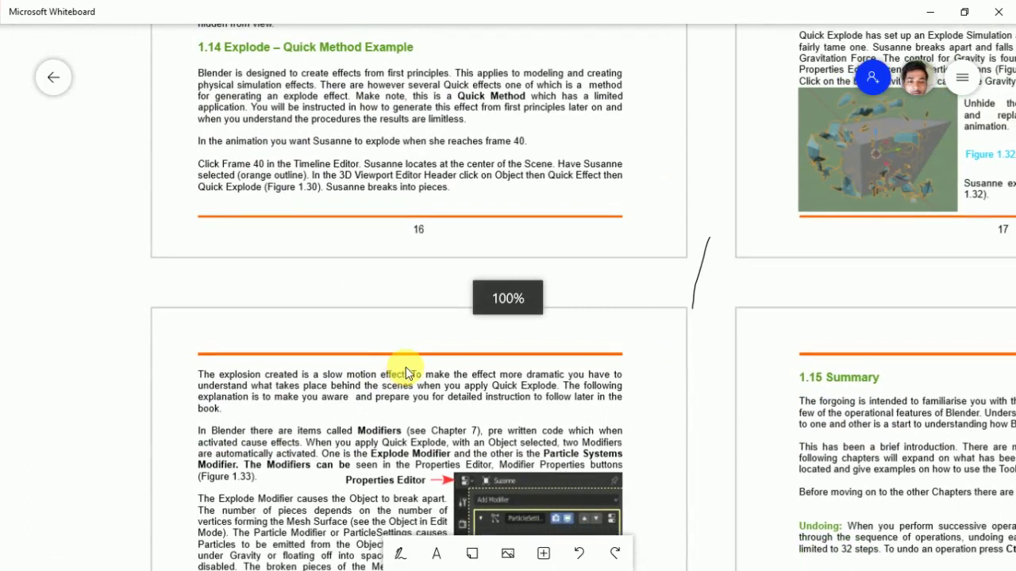
ctrl+scroll(409, 365, down, 10)
ctrl+scroll(437, 293, down, 15)
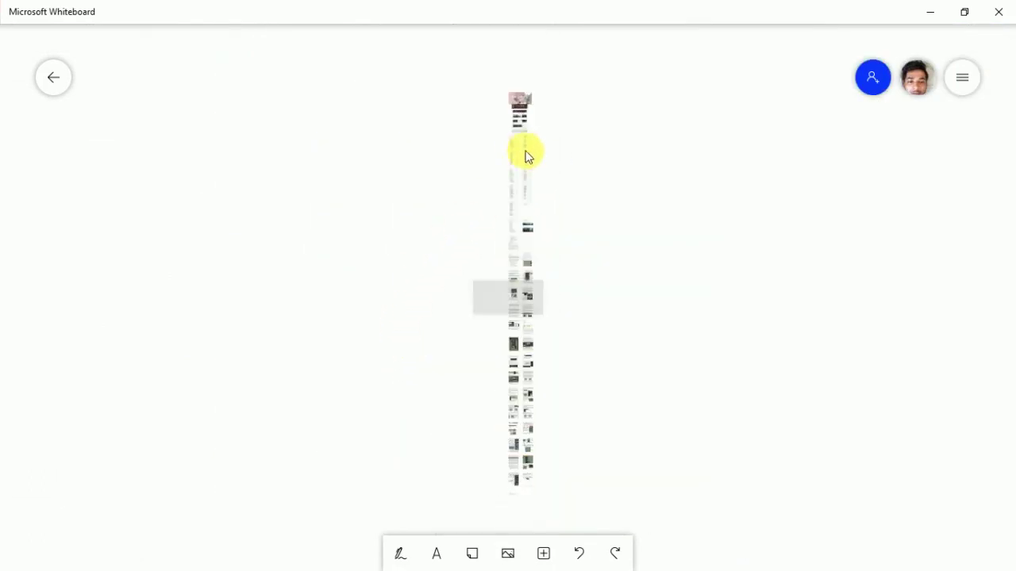
ctrl+scroll(521, 175, up, 15)
ctrl+scroll(521, 175, up, 10)
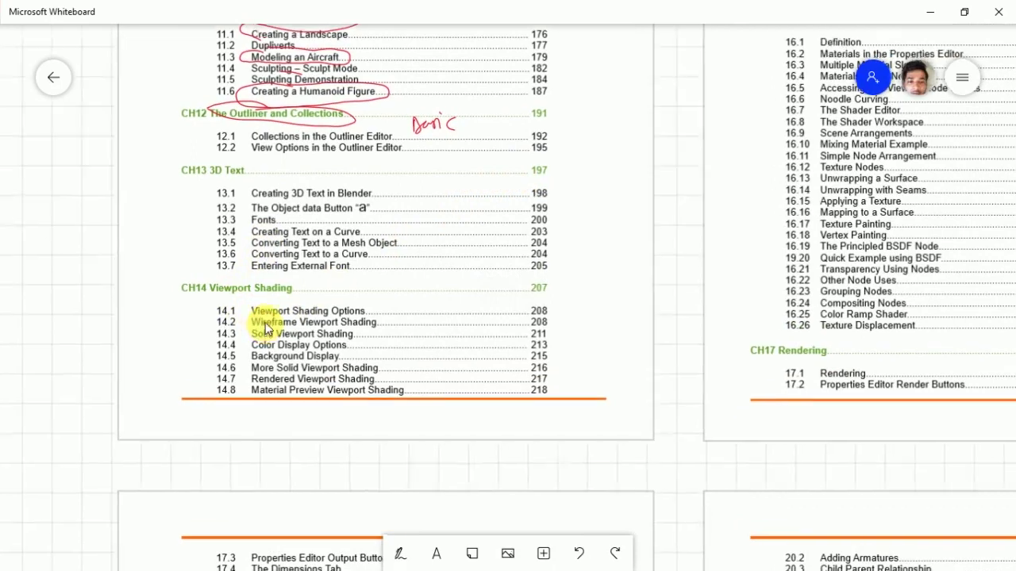
scroll(260, 310, down, 1)
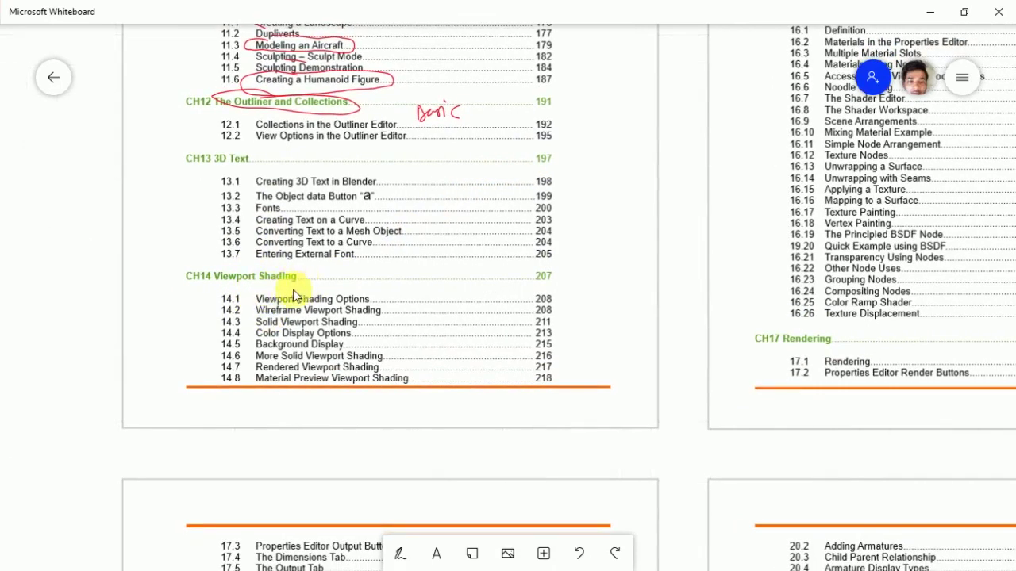
Pan to the CH15–CH16 contents, then back to the red annotations
mouse_move(302, 294)
mouse_down()
mouse_move(243, 308)
mouse_move(211, 302)
mouse_up()
drag(446, 300, 308, 396)
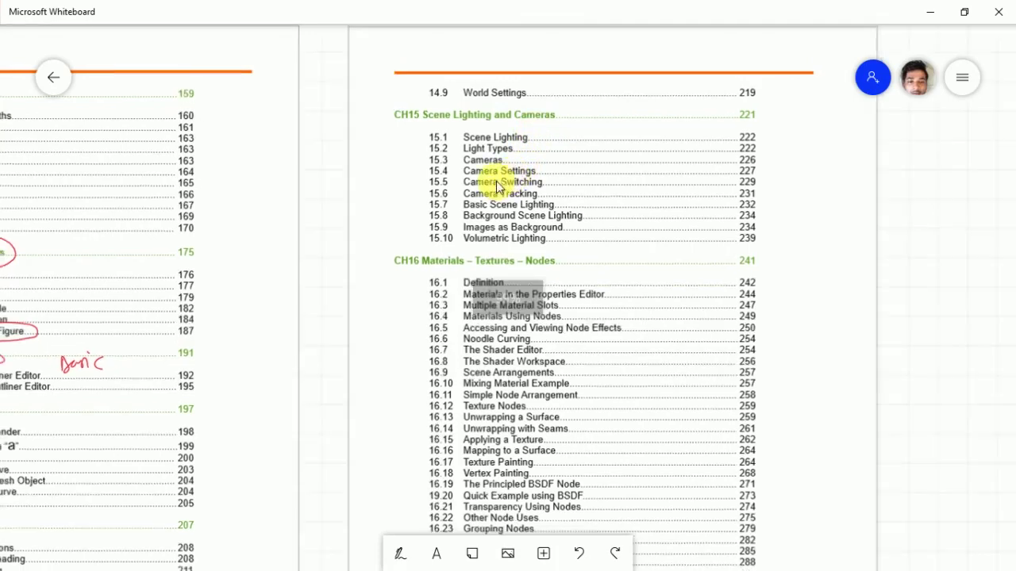
ctrl+scroll(498, 177, down, 3)
ctrl+scroll(509, 162, up, 3)
ctrl+scroll(507, 152, up, 1)
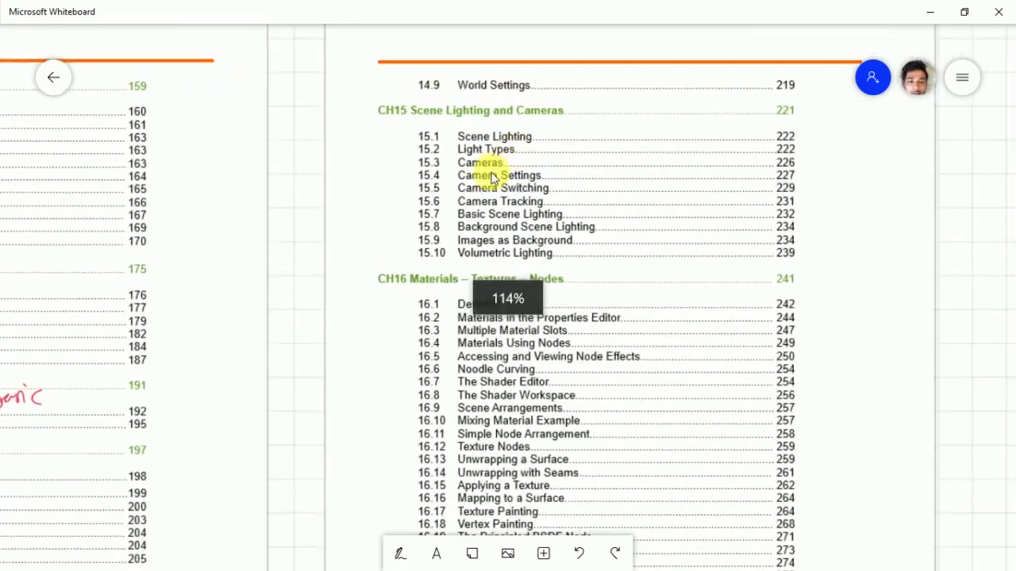
ctrl+scroll(492, 165, up, 2)
scroll(427, 333, down, 1)
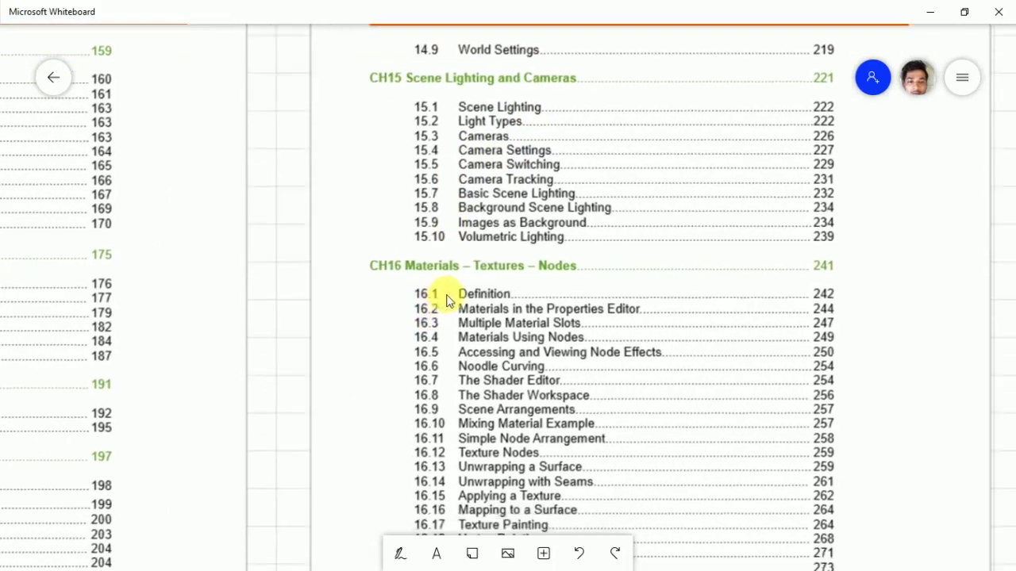
drag(406, 286, 495, 249)
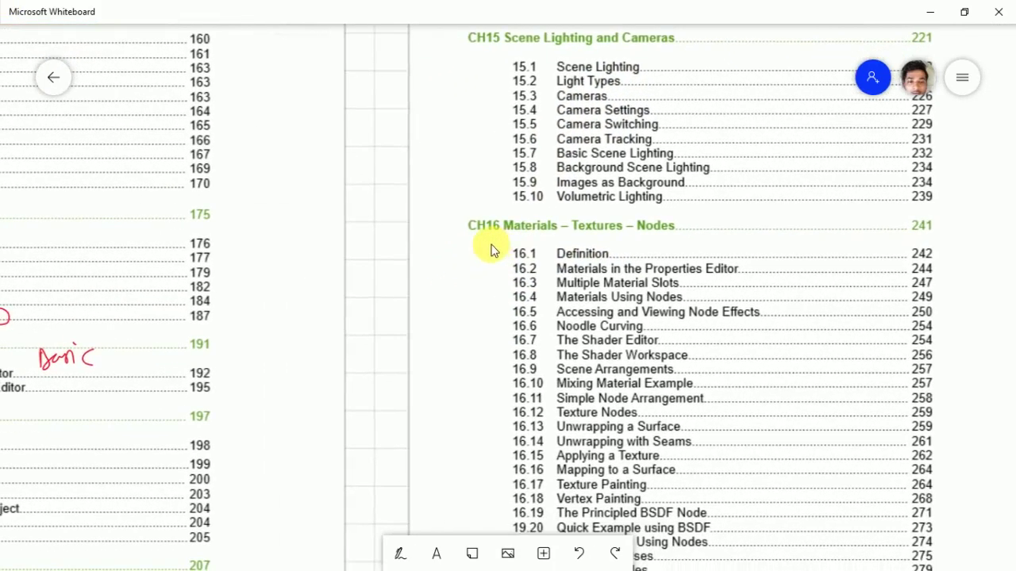
mouse_move(413, 295)
mouse_down()
mouse_move(487, 250)
mouse_move(495, 272)
mouse_up()
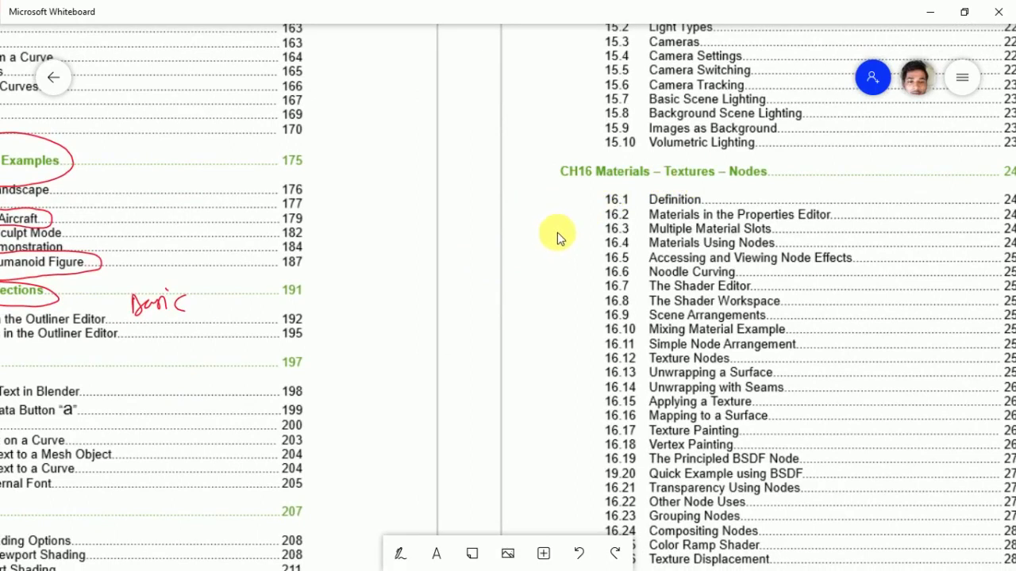
Scroll past the CH17–CH20 pages onto an empty stretch of board
scroll(625, 270, down, 2)
scroll(609, 284, down, 3)
scroll(582, 424, down, 2)
scroll(578, 365, down, 2)
scroll(612, 337, down, 2)
scroll(619, 332, left, 2)
scroll(626, 322, down, 1)
scroll(632, 312, down, 1)
scroll(633, 313, left, 1)
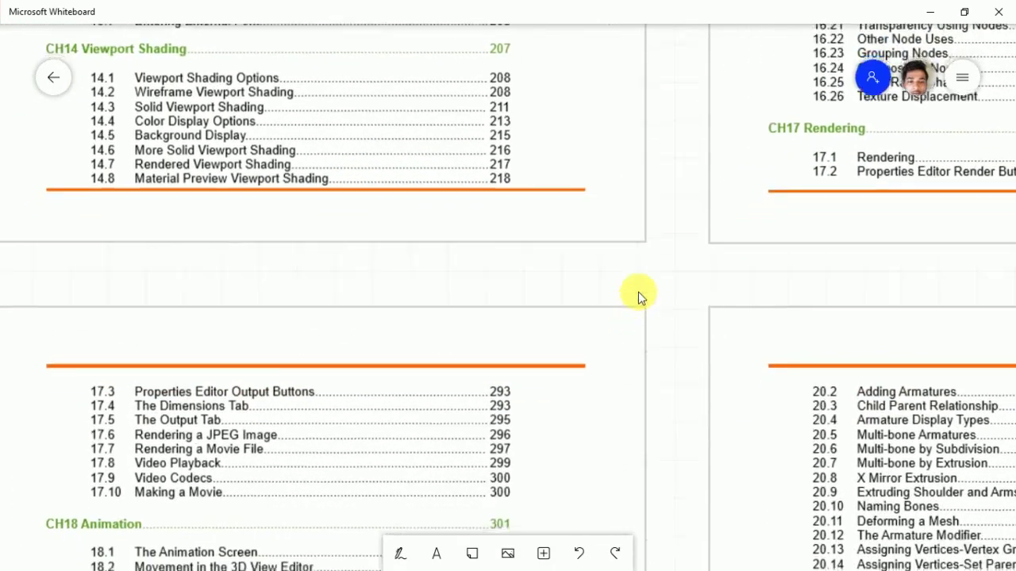
scroll(637, 294, down, 1)
scroll(637, 294, left, 1)
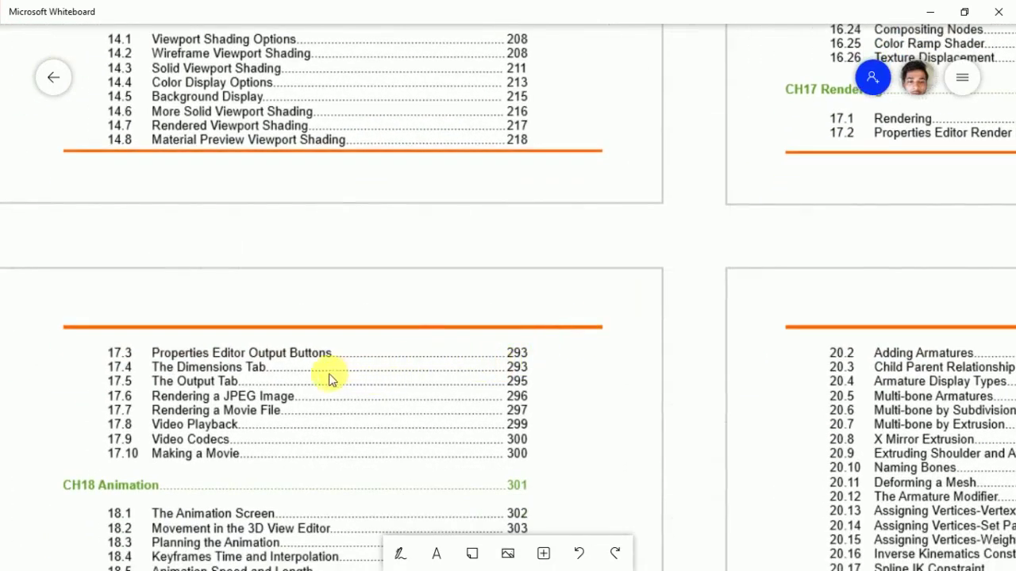
scroll(299, 433, down, 1)
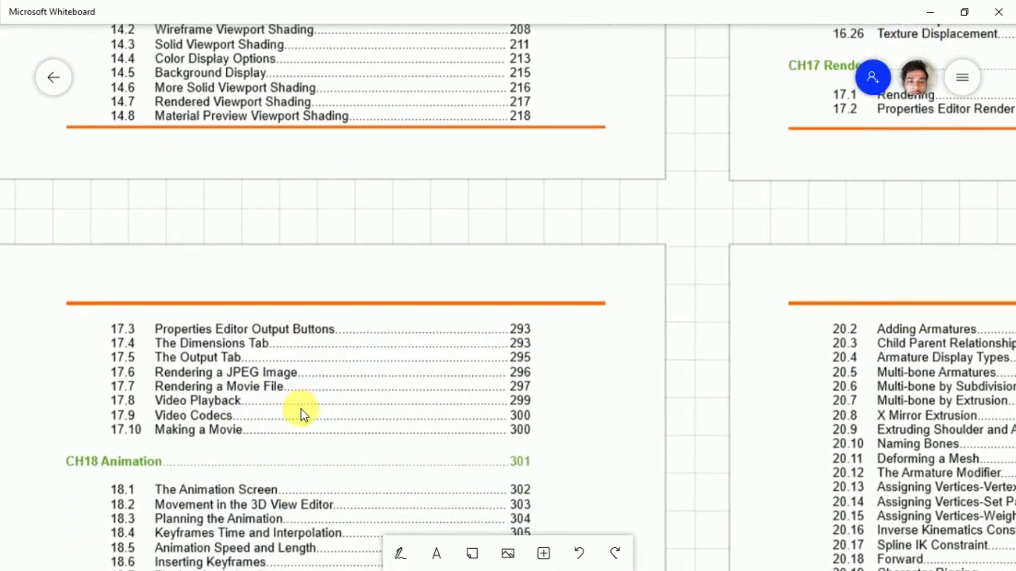
scroll(245, 395, down, 8)
scroll(175, 404, right, 6)
scroll(191, 381, down, 8)
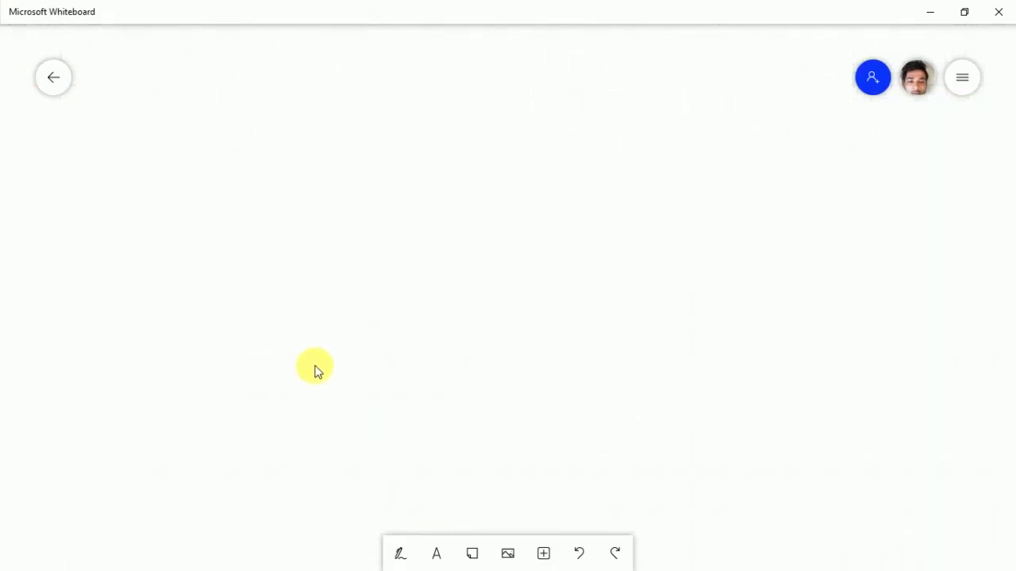
Zoom and scroll back until CH18 Animation entries 18.1–18.20 fill the view above 019 Constraints
ctrl+scroll(356, 397, up, 5)
ctrl+scroll(377, 382, down, 5)
ctrl+scroll(393, 333, down, 10)
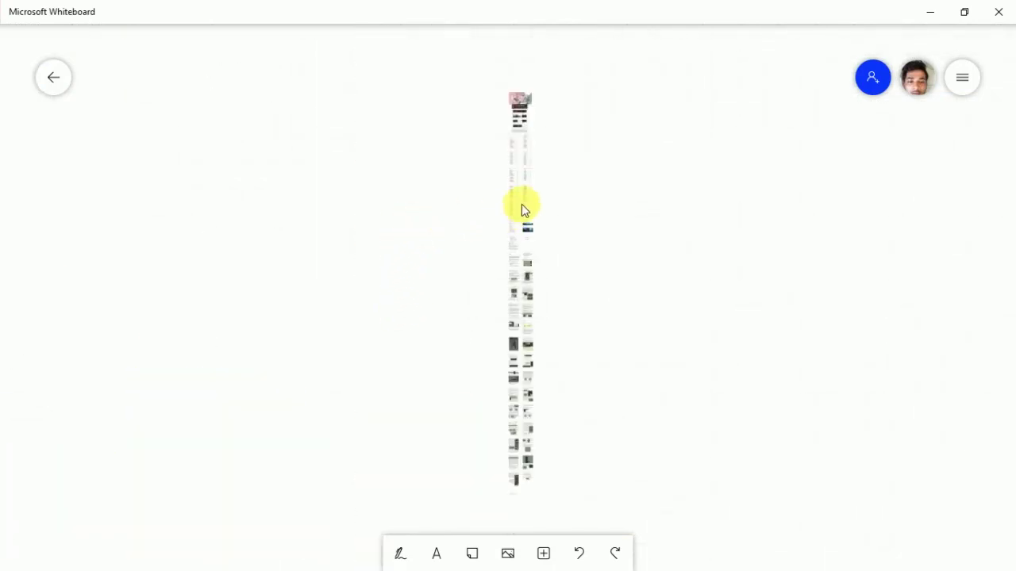
ctrl+scroll(512, 204, down, 1)
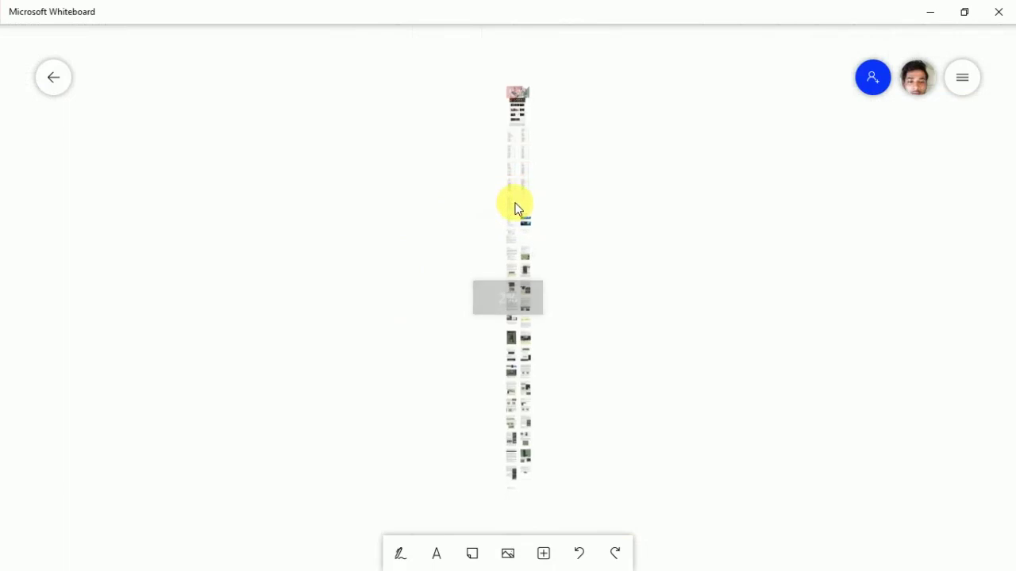
ctrl+scroll(512, 203, up, 10)
ctrl+scroll(513, 205, up, 5)
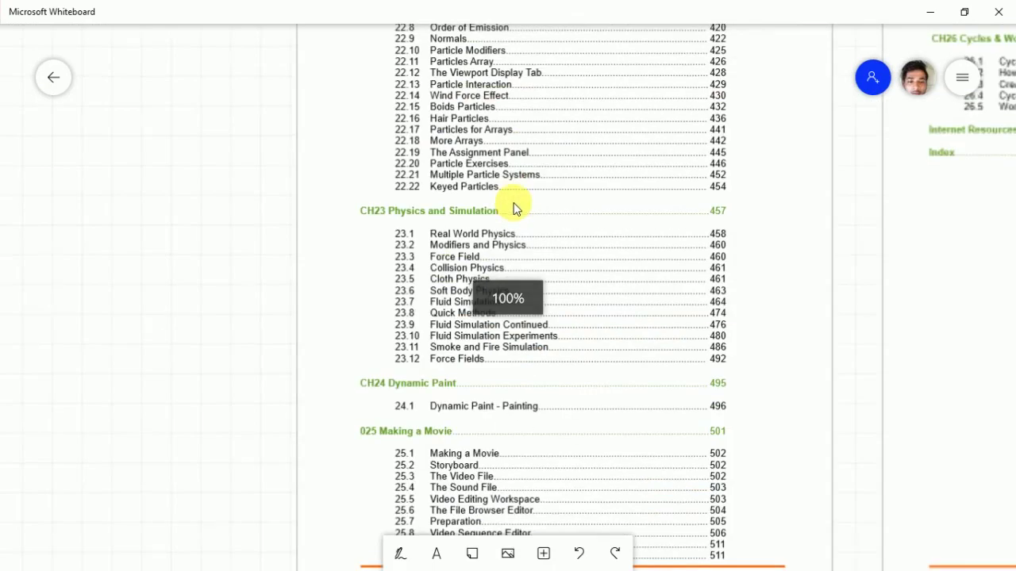
scroll(496, 227, down, 1)
ctrl+scroll(484, 232, up, 1)
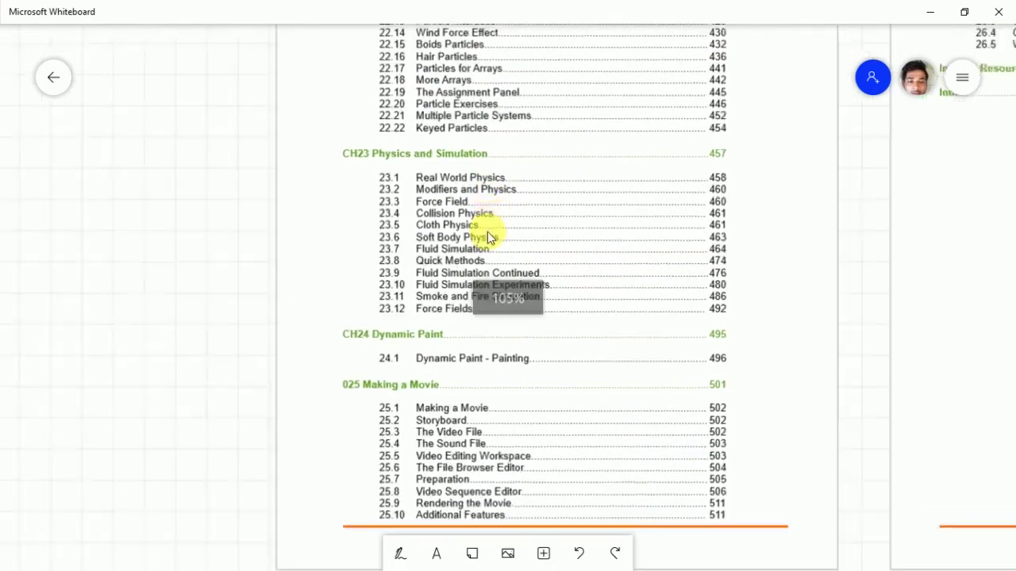
ctrl+scroll(460, 242, up, 2)
scroll(474, 197, up, 1)
scroll(447, 306, up, 2)
scroll(460, 261, up, 2)
scroll(465, 242, up, 1)
scroll(453, 368, up, 5)
scroll(442, 294, down, 1)
scroll(434, 236, down, 2)
scroll(433, 272, down, 2)
scroll(442, 291, down, 1)
scroll(445, 270, down, 1)
scroll(428, 246, down, 1)
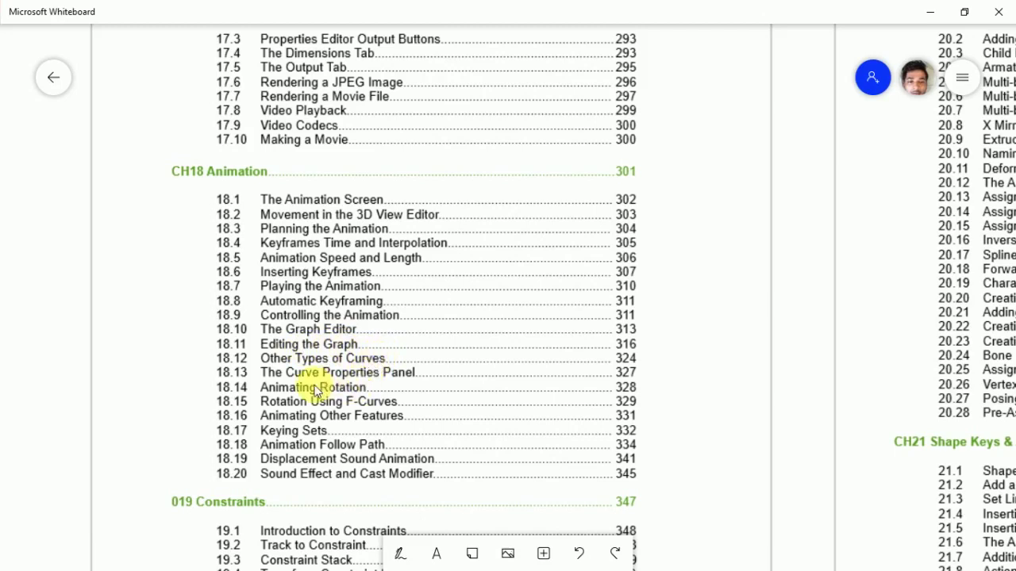
Pan through the remaining CH19 Constraints entries to the end of the chapter 19–20 page
scroll(306, 444, down, 1)
scroll(320, 444, down, 1)
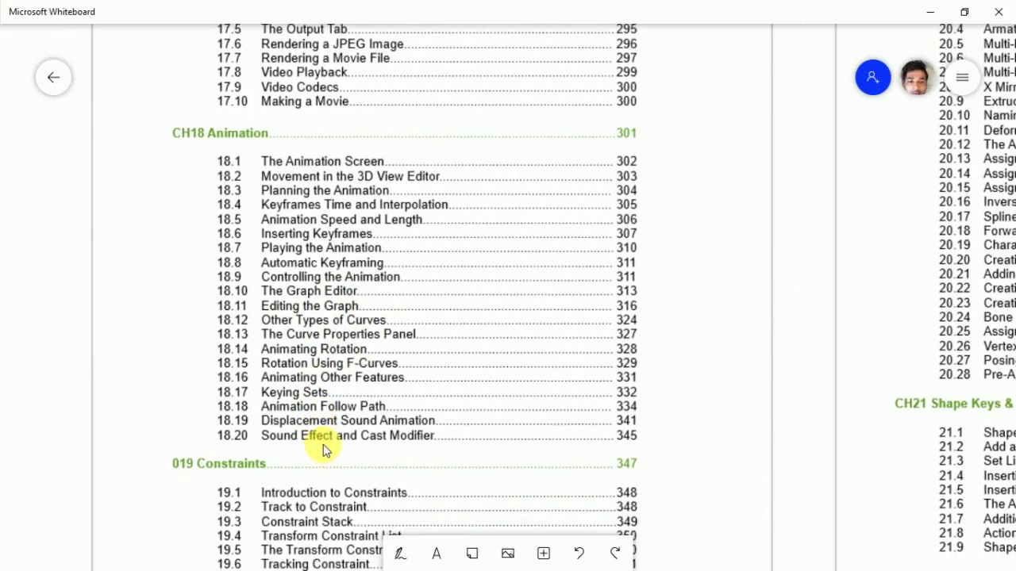
mouse_move(390, 443)
mouse_down()
mouse_move(388, 390)
mouse_move(374, 376)
mouse_up()
scroll(385, 407, down, 1)
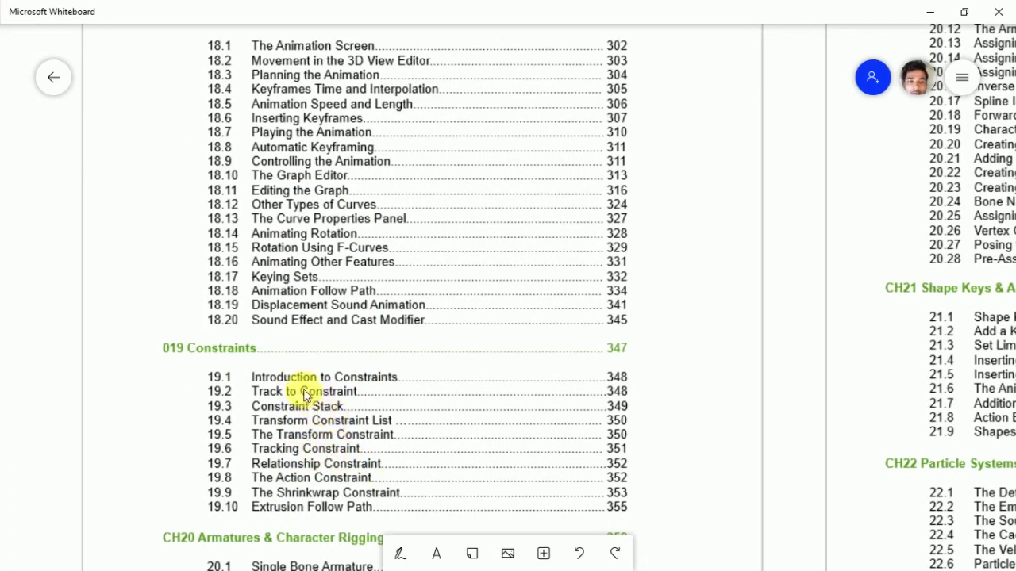
drag(340, 481, 350, 458)
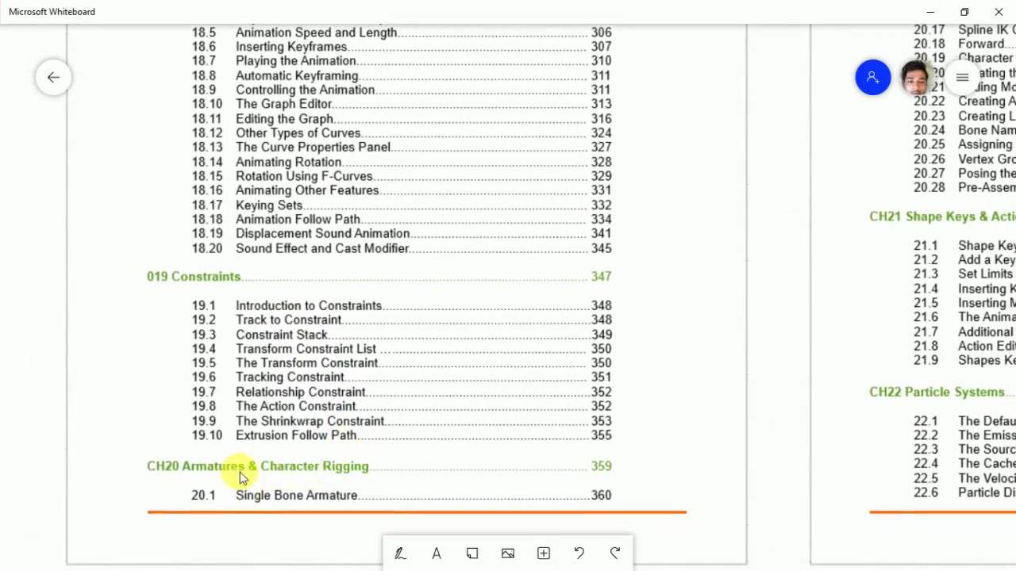
scroll(340, 488, down, 2)
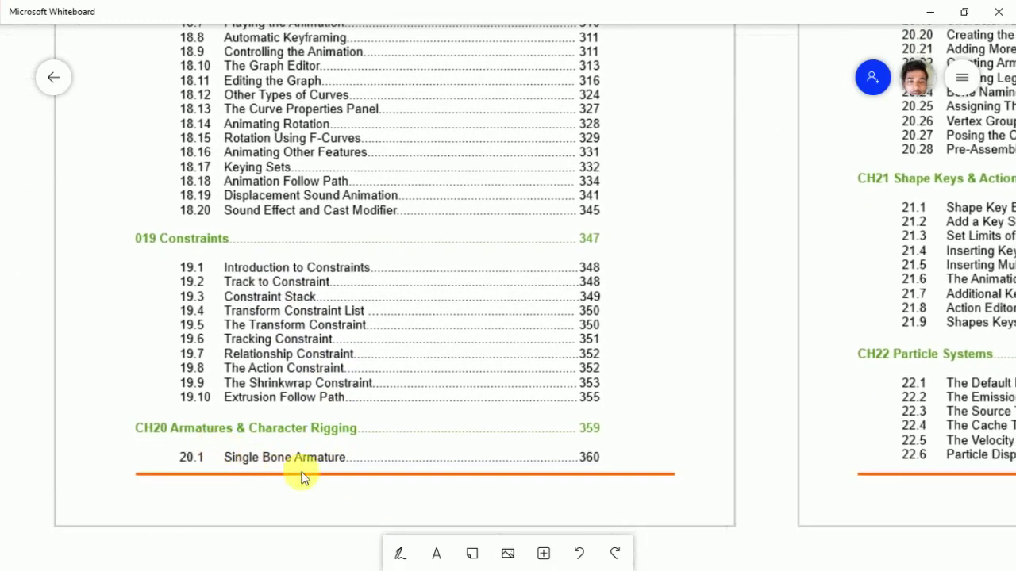
scroll(317, 465, right, 3)
scroll(446, 381, up, 5)
scroll(465, 357, right, 5)
scroll(411, 424, right, 3)
scroll(487, 357, up, 3)
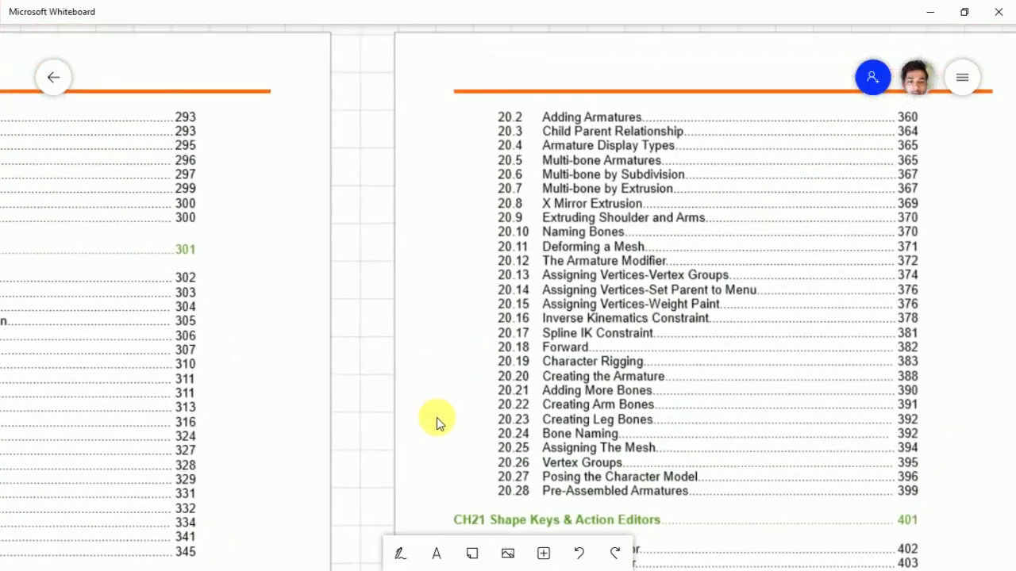
scroll(433, 410, up, 2)
scroll(494, 295, down, 1)
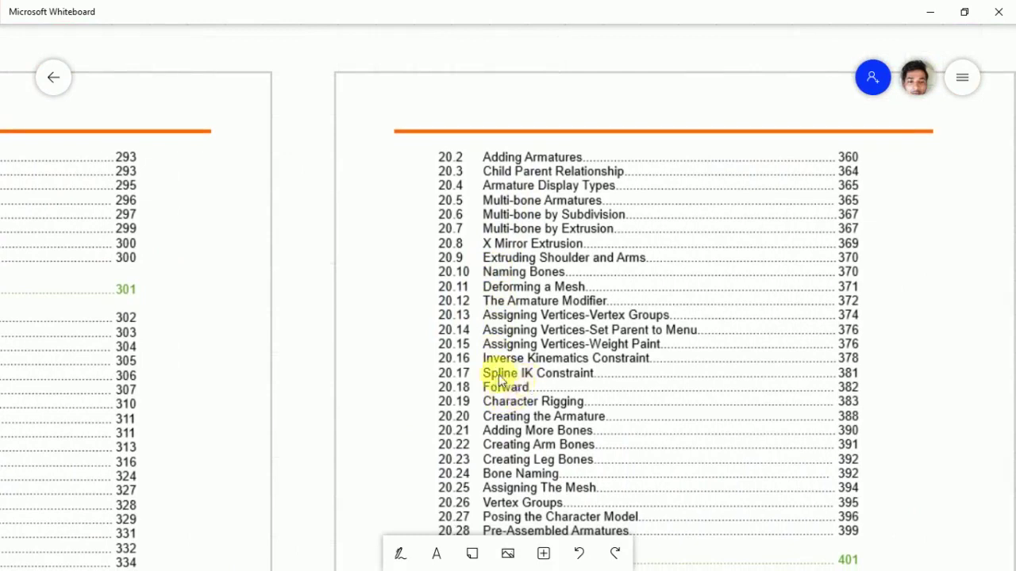
scroll(559, 400, down, 1)
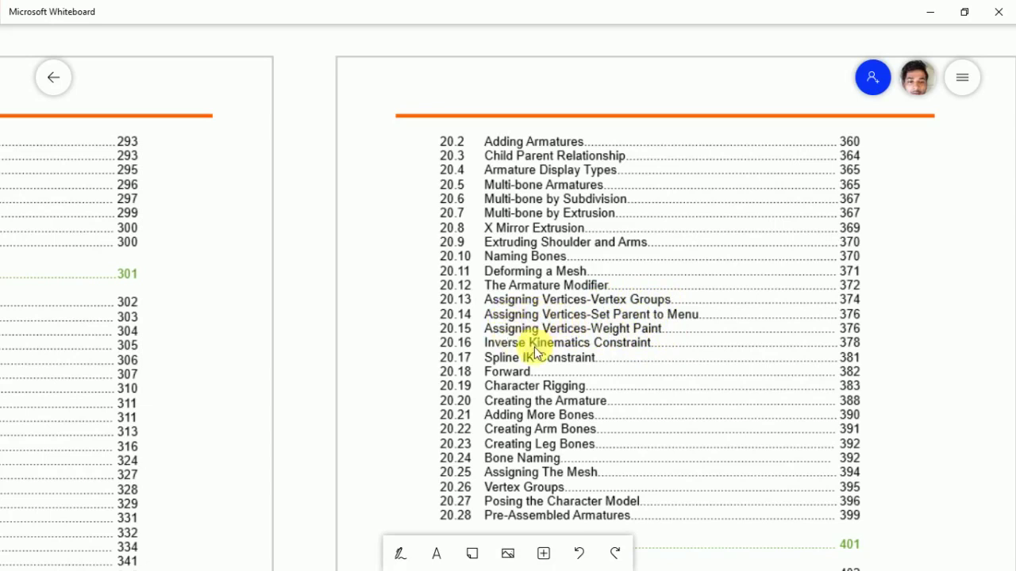
Scroll down the whiteboard through the CH21–CH25 contents pages
scroll(551, 350, down, 1)
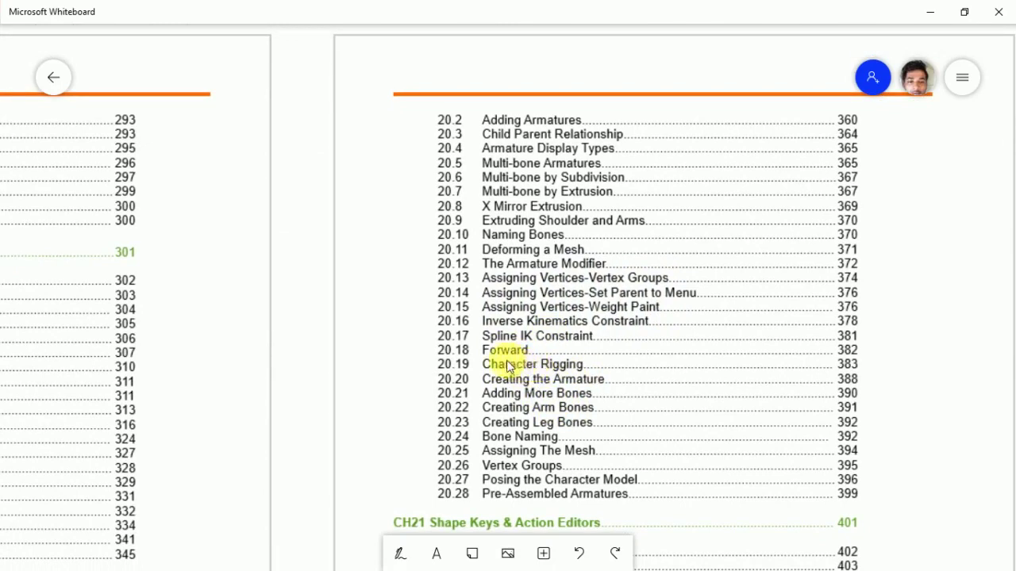
scroll(510, 465, down, 1)
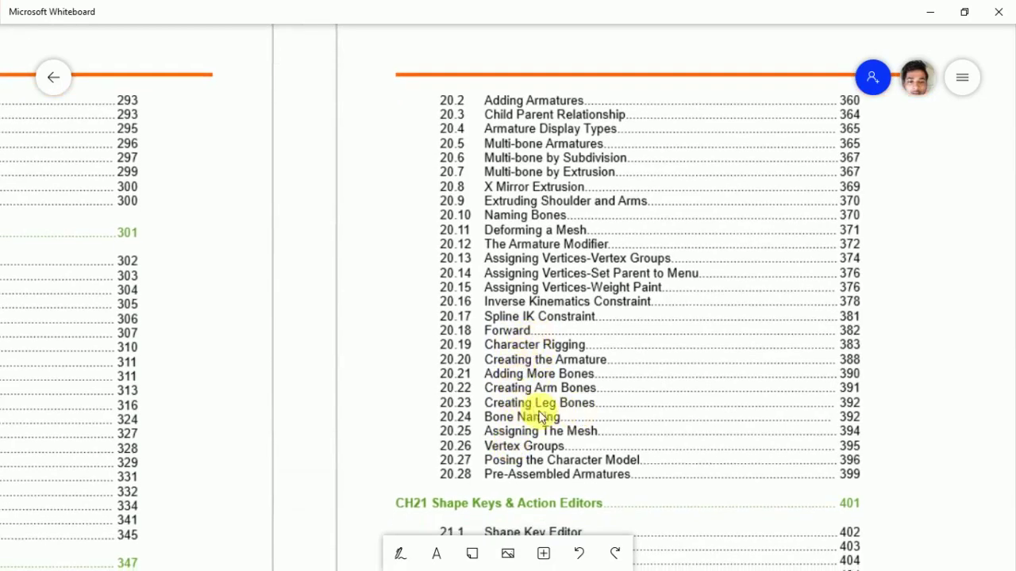
scroll(571, 422, down, 2)
scroll(563, 422, down, 2)
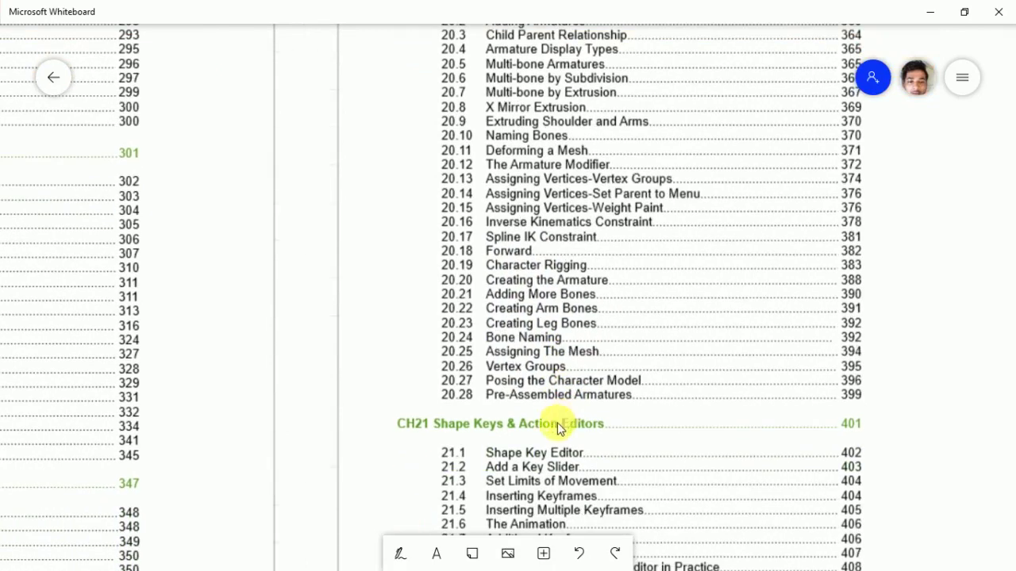
scroll(549, 410, down, 1)
scroll(549, 410, down, 2)
scroll(547, 411, down, 3)
scroll(546, 411, down, 2)
scroll(544, 415, down, 2)
scroll(535, 399, down, 1)
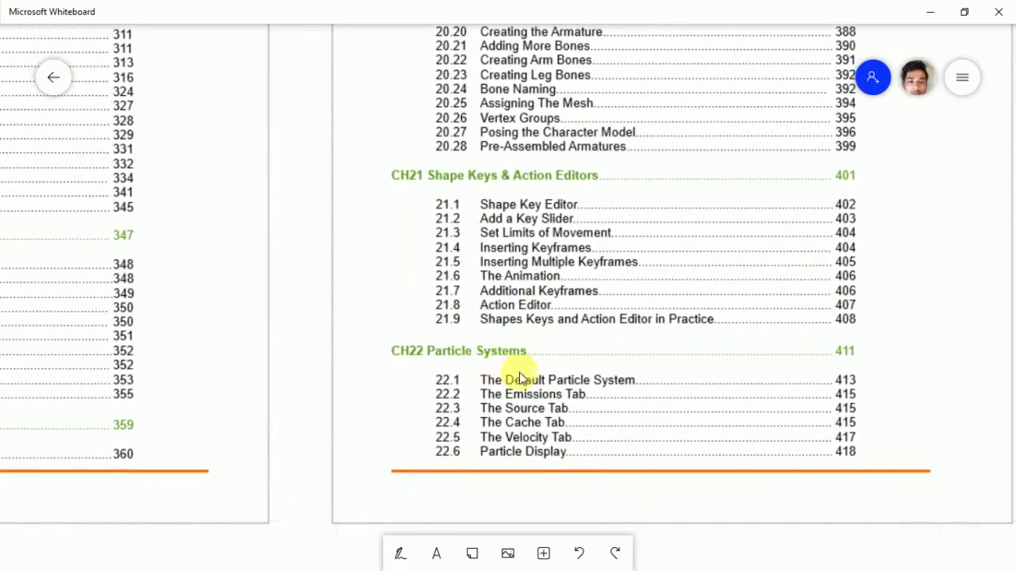
scroll(553, 397, down, 1)
scroll(559, 415, down, 1)
scroll(571, 415, down, 2)
scroll(538, 403, down, 2)
scroll(555, 381, down, 1)
scroll(555, 381, left, 1)
scroll(573, 376, down, 1)
scroll(574, 376, left, 1)
scroll(574, 381, down, 1)
scroll(574, 381, left, 1)
scroll(556, 387, down, 1)
scroll(556, 387, left, 1)
scroll(574, 369, down, 1)
scroll(579, 361, down, 2)
scroll(579, 361, left, 2)
scroll(575, 361, down, 1)
scroll(571, 362, down, 1)
scroll(571, 362, left, 1)
scroll(555, 369, down, 1)
scroll(556, 369, left, 1)
scroll(536, 382, down, 1)
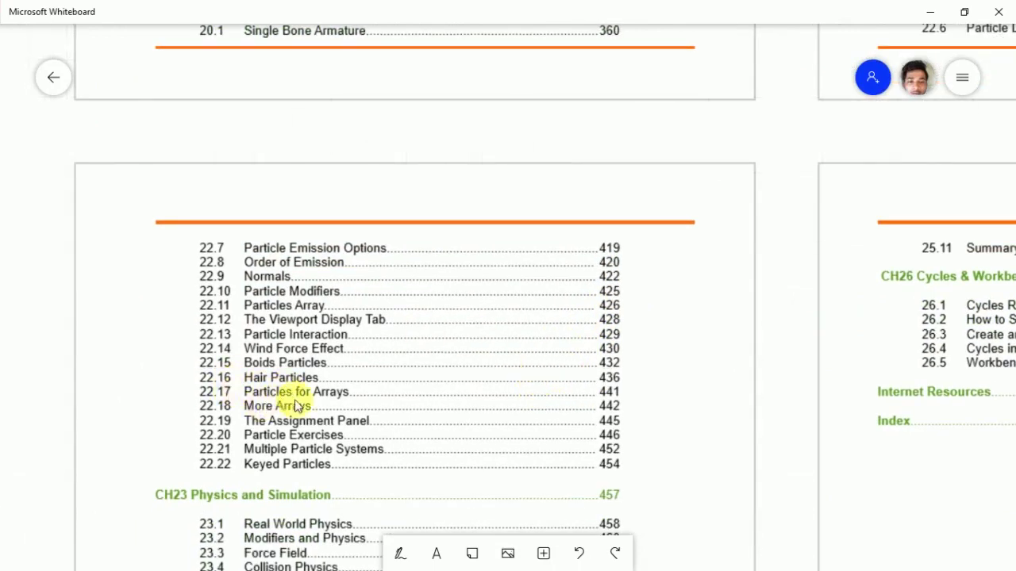
scroll(284, 413, down, 1)
scroll(295, 417, down, 1)
scroll(294, 417, left, 1)
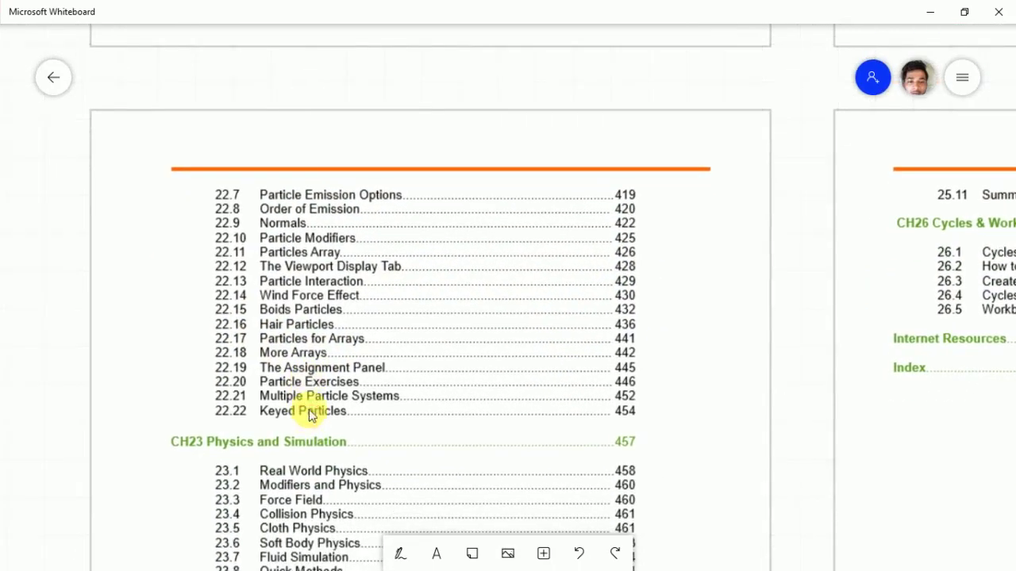
scroll(308, 416, down, 1)
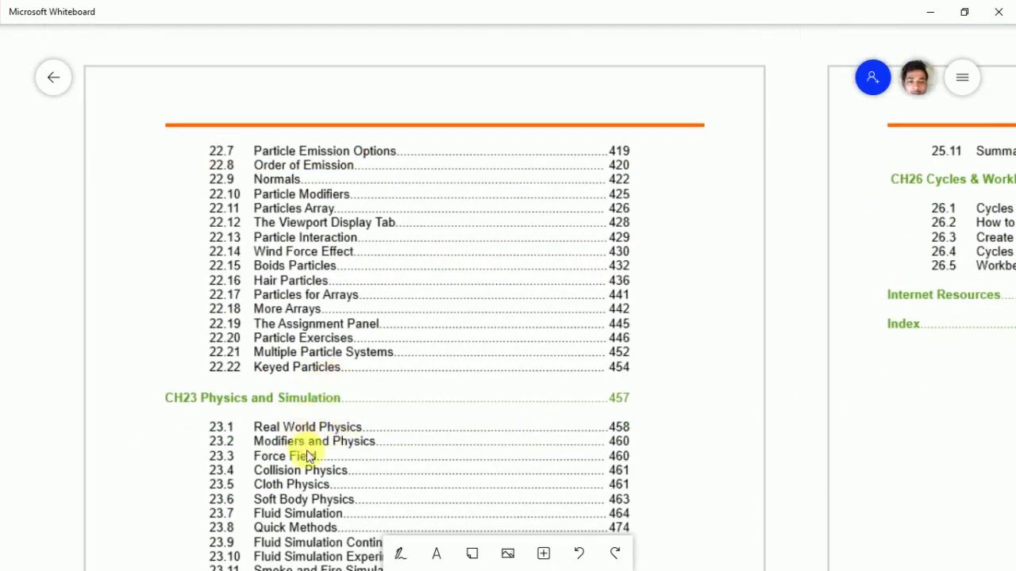
scroll(310, 444, down, 1)
scroll(319, 456, down, 1)
scroll(309, 450, down, 1)
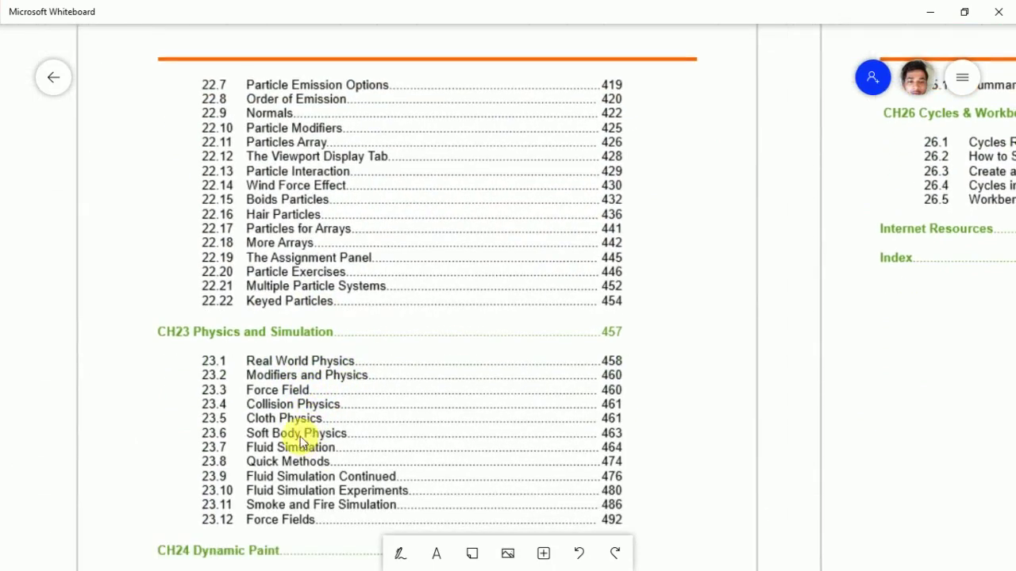
scroll(330, 486, down, 1)
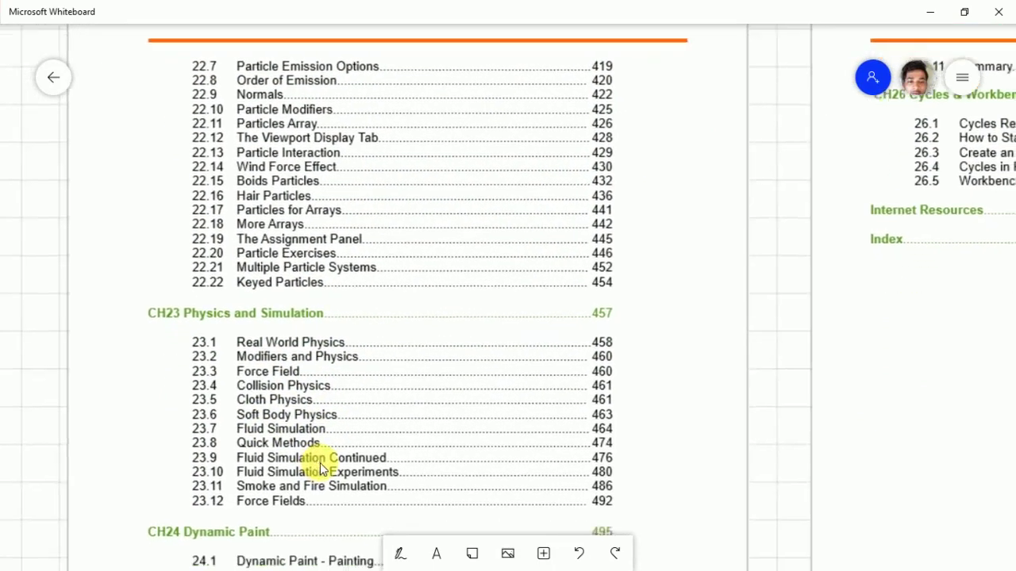
scroll(324, 465, down, 1)
scroll(297, 497, down, 1)
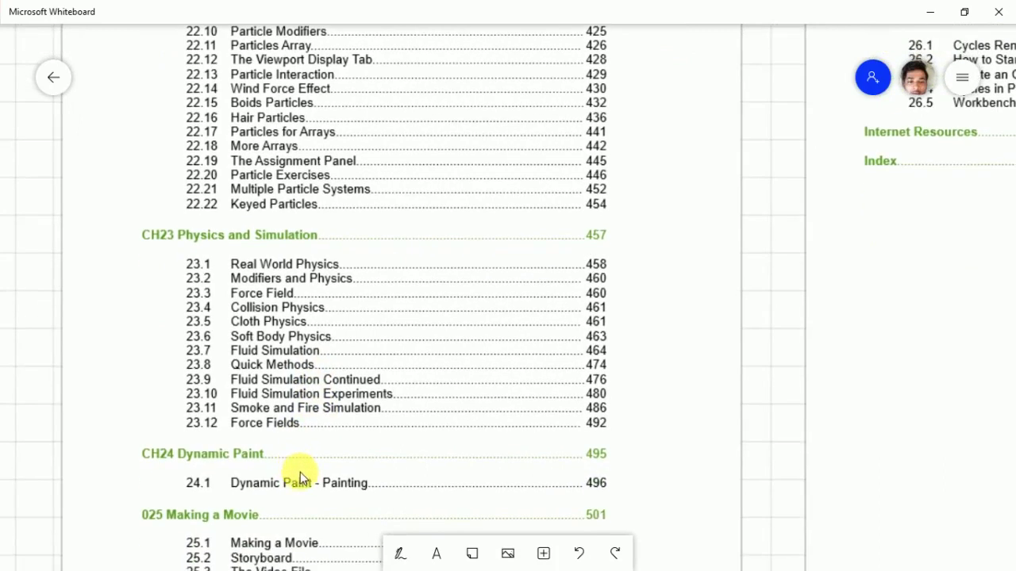
scroll(286, 493, down, 2)
scroll(294, 469, down, 2)
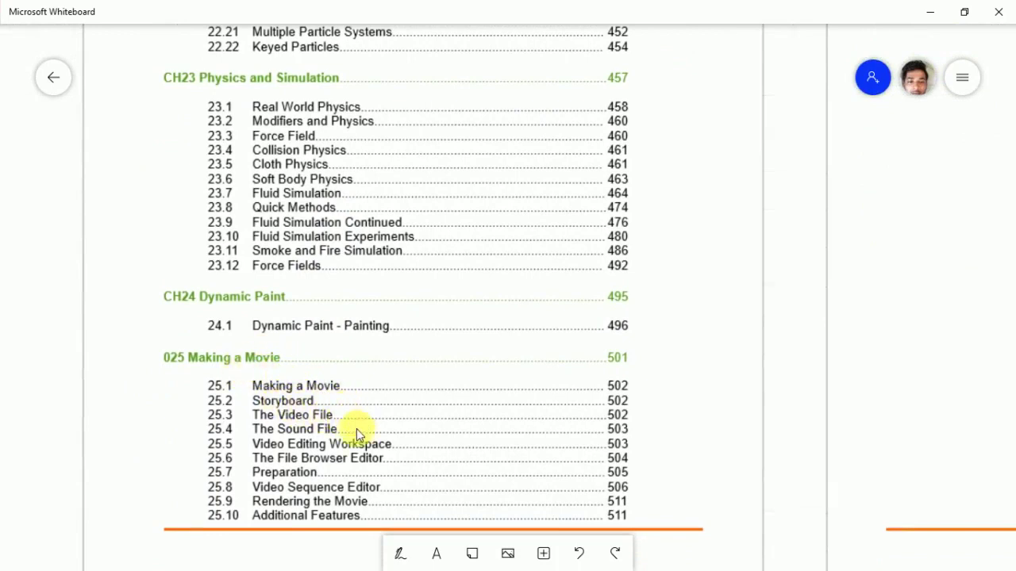
scroll(331, 465, down, 1)
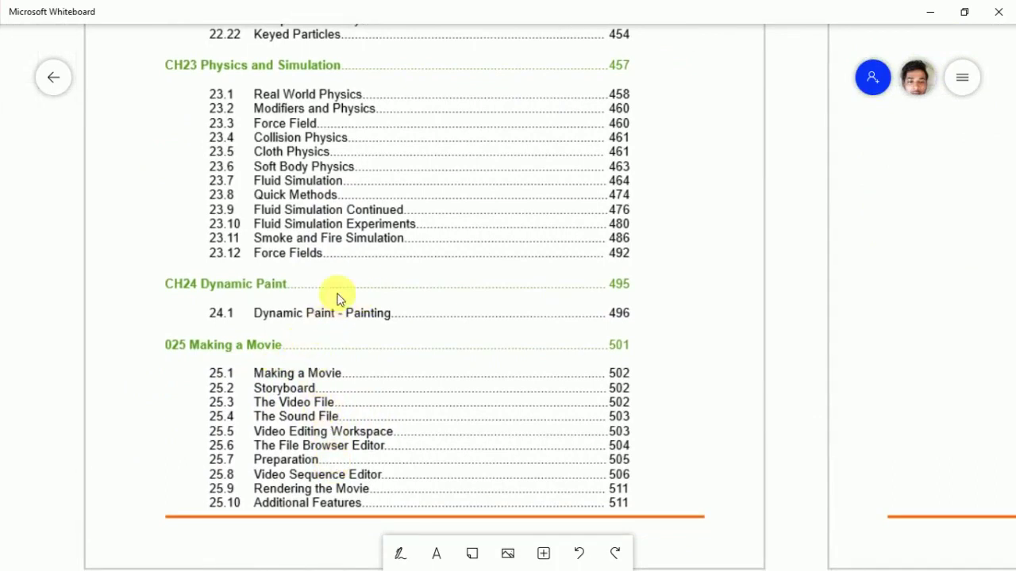
Continue past CH26, Internet Resources and Index entries to a blank stretch of the board
click(323, 365)
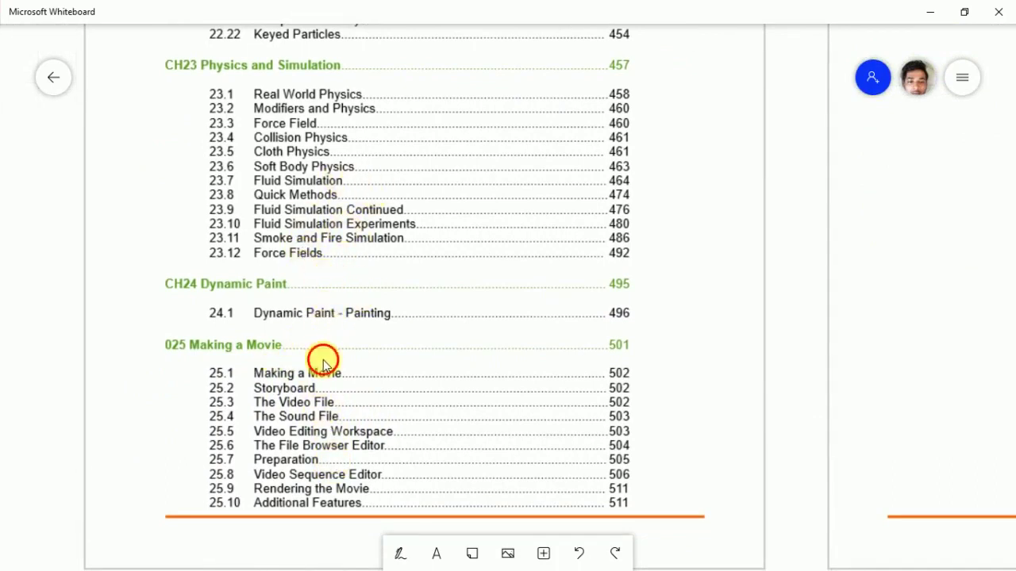
scroll(323, 365, down, 2)
scroll(341, 356, down, 6)
scroll(297, 336, right, 2)
scroll(302, 344, right, 5)
scroll(301, 368, up, 3)
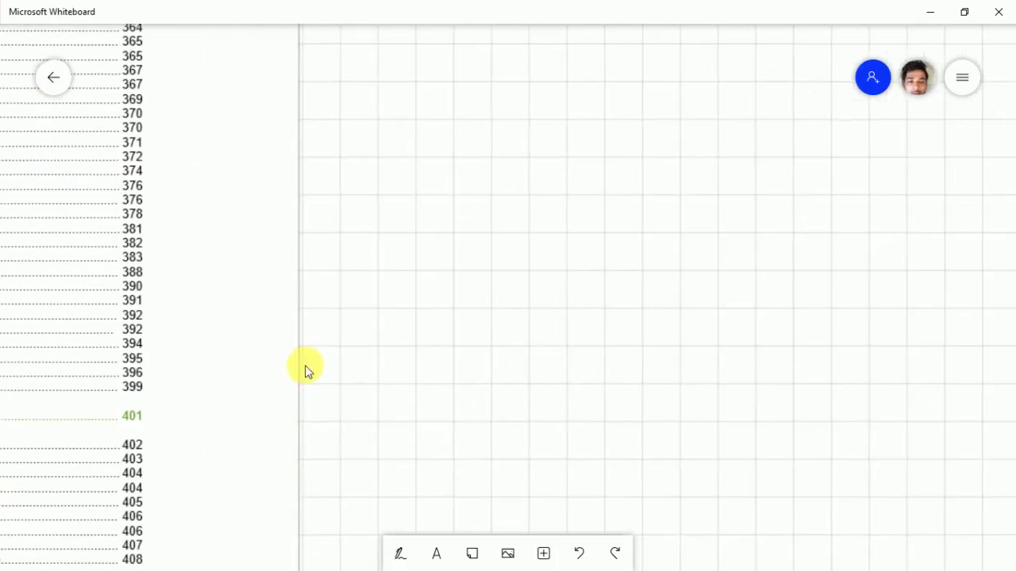
scroll(308, 371, left, 2)
scroll(356, 365, left, 3)
scroll(367, 356, down, 2)
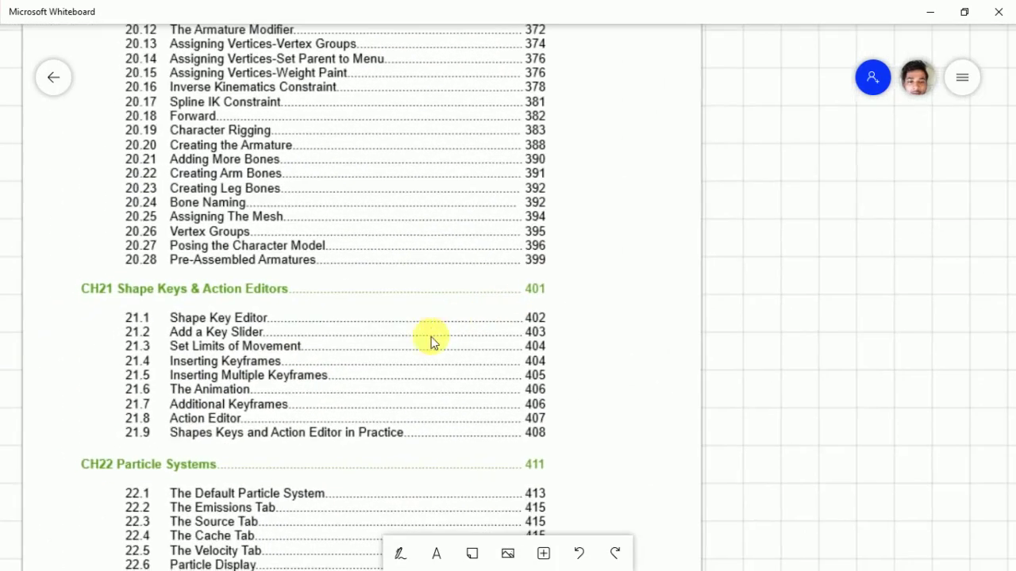
scroll(388, 336, right, 3)
scroll(363, 315, right, 1)
scroll(382, 333, up, 5)
scroll(381, 333, up, 3)
scroll(352, 396, down, 2)
scroll(352, 396, left, 2)
scroll(347, 358, down, 2)
scroll(347, 358, left, 2)
scroll(359, 363, down, 3)
scroll(359, 363, left, 2)
scroll(376, 338, down, 1)
scroll(390, 300, down, 1)
scroll(389, 299, left, 1)
scroll(388, 297, down, 1)
scroll(394, 278, down, 2)
scroll(395, 278, left, 1)
scroll(390, 295, down, 1)
scroll(390, 311, down, 1)
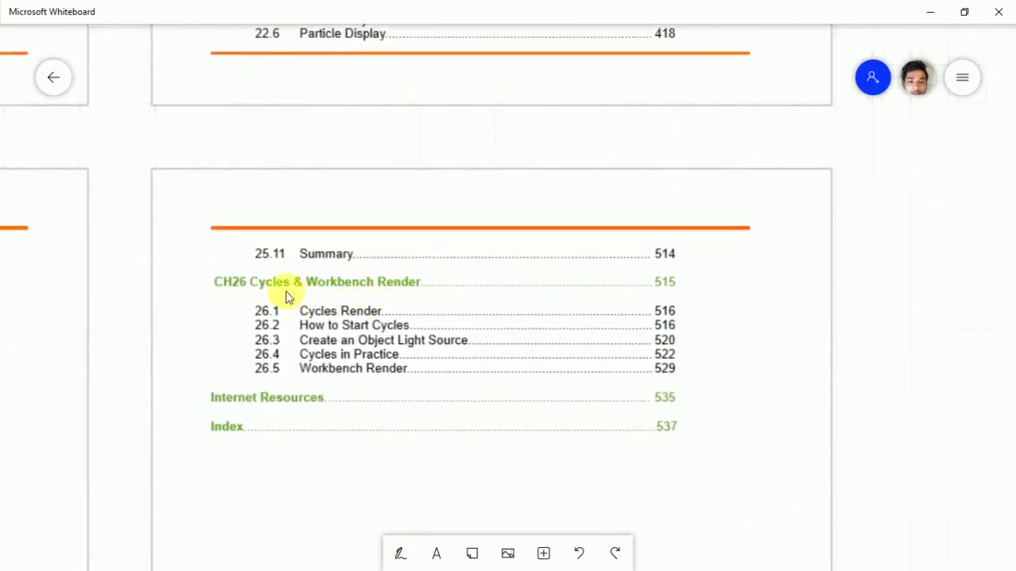
scroll(333, 374, down, 1)
scroll(333, 373, down, 2)
scroll(338, 381, down, 1)
scroll(345, 378, down, 2)
scroll(349, 373, down, 3)
scroll(354, 369, down, 3)
scroll(357, 363, down, 5)
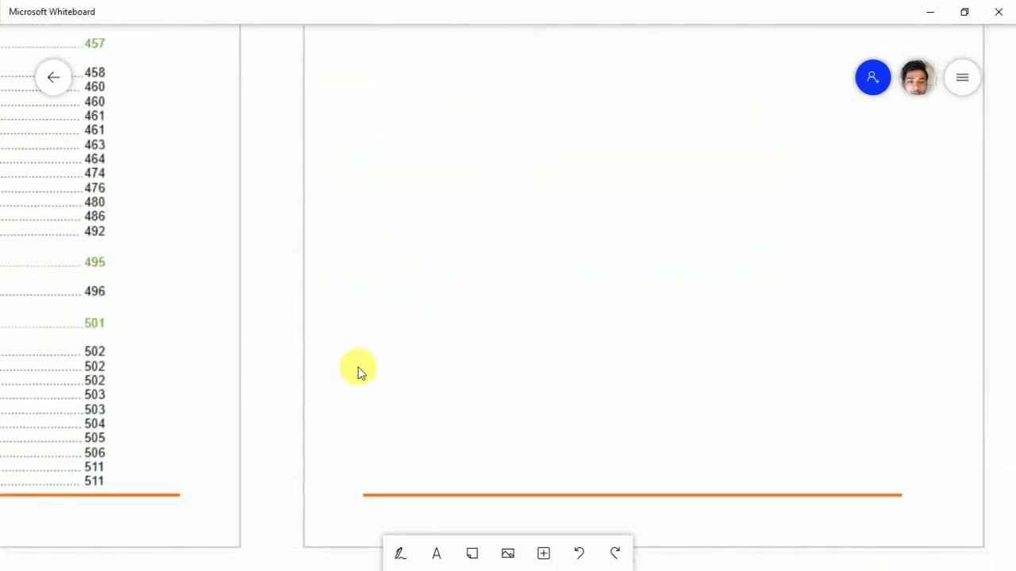
scroll(369, 333, down, 5)
scroll(373, 306, down, 4)
scroll(389, 325, down, 3)
Zoom the whiteboard from the 2% overview back to 100% size
scroll(399, 354, left, 1)
scroll(378, 359, left, 2)
scroll(385, 369, left, 1)
scroll(386, 363, left, 2)
scroll(389, 438, left, 3)
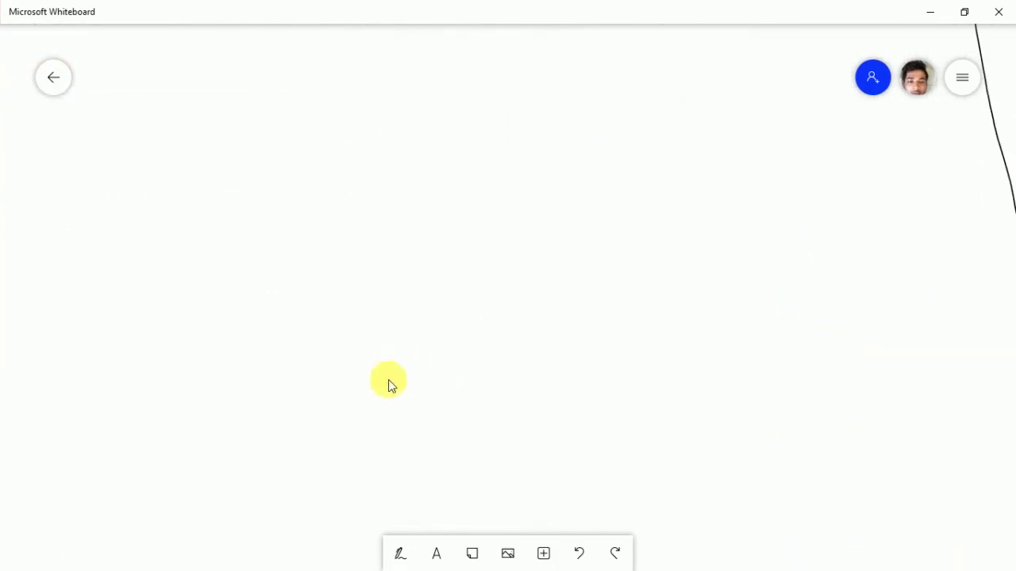
scroll(384, 415, right, 1)
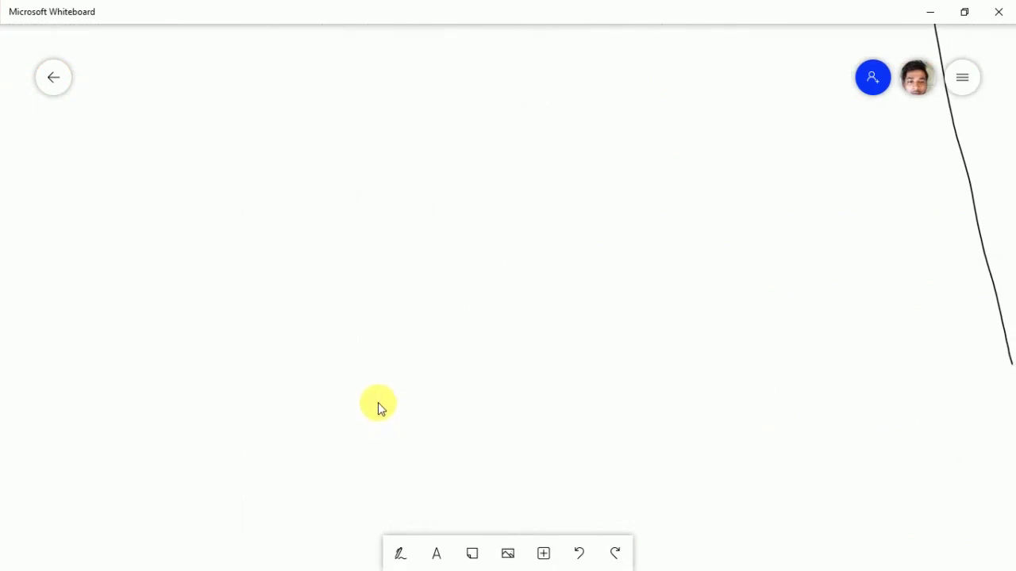
scroll(365, 406, right, 1)
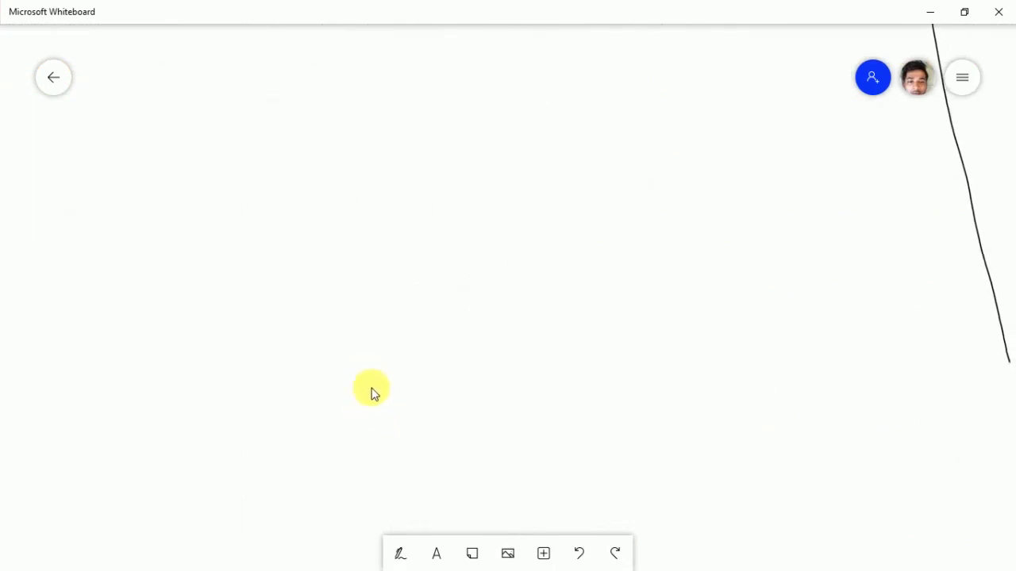
scroll(470, 397, right, 2)
scroll(474, 395, right, 1)
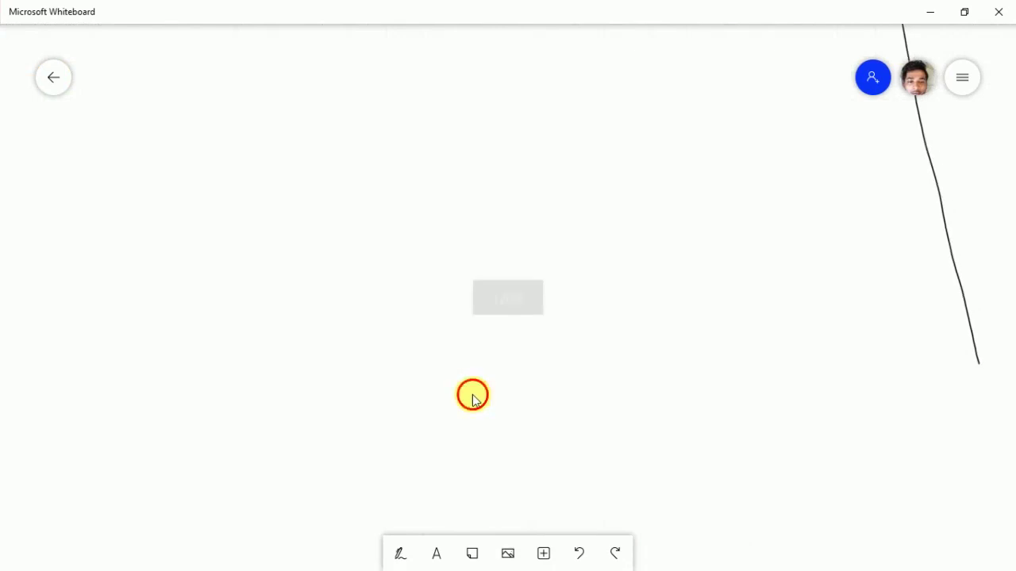
scroll(476, 394, right, 2)
scroll(476, 394, right, 2)
ctrl+scroll(484, 394, down, 5)
ctrl+scroll(508, 392, down, 5)
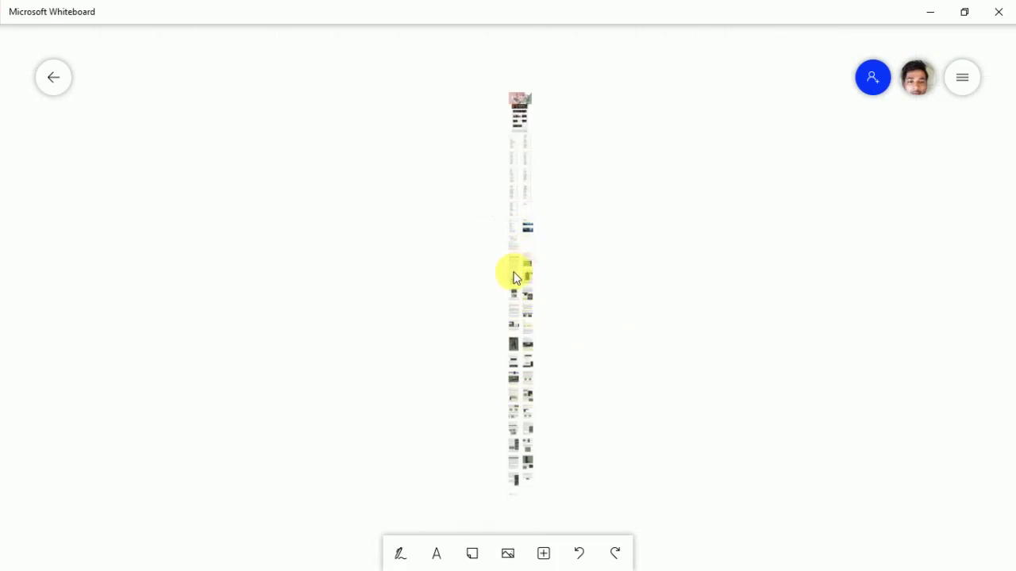
ctrl+scroll(514, 263, down, 2)
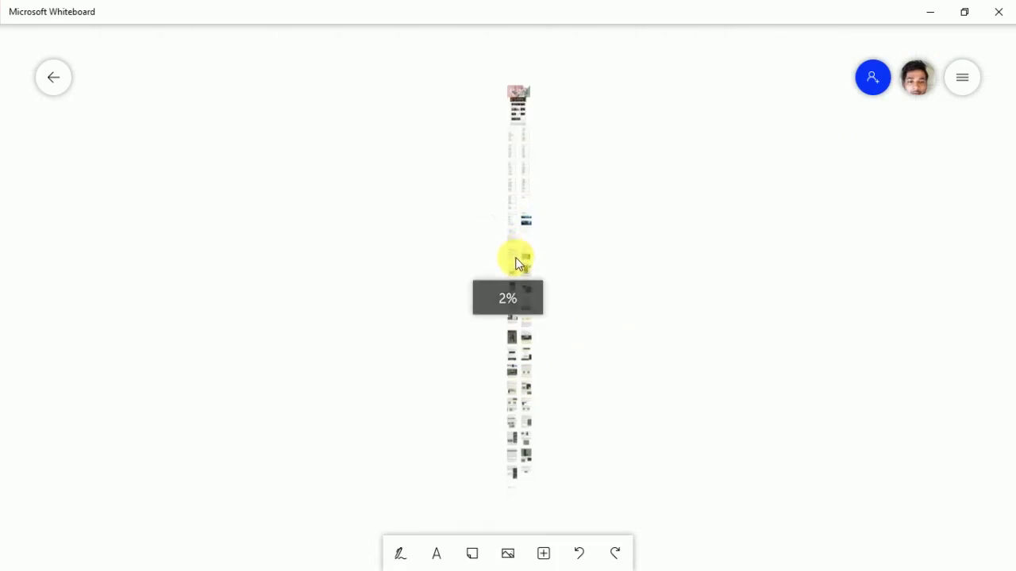
ctrl+scroll(518, 260, down, 2)
ctrl+scroll(520, 253, down, 1)
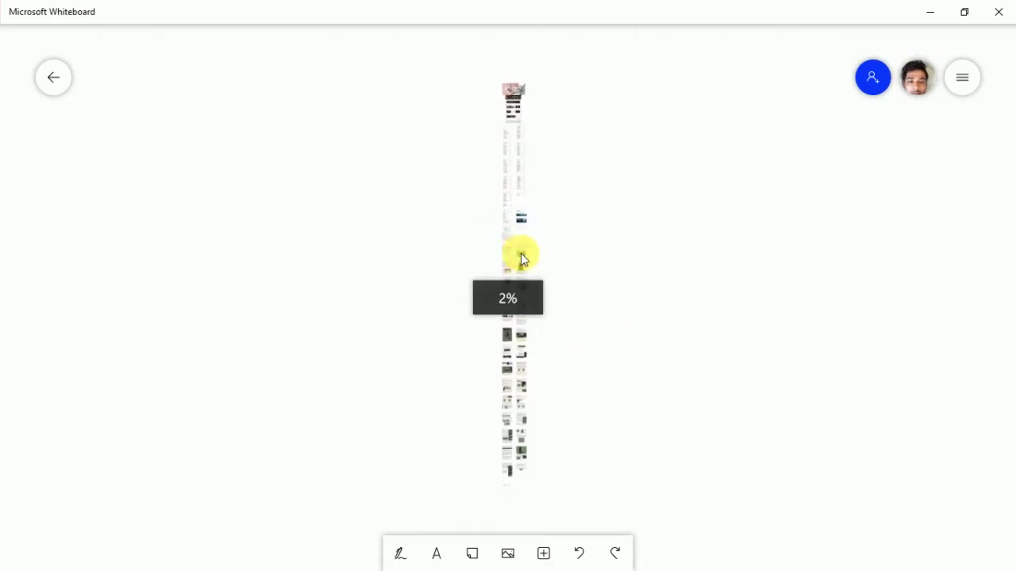
key(ctrl+0)
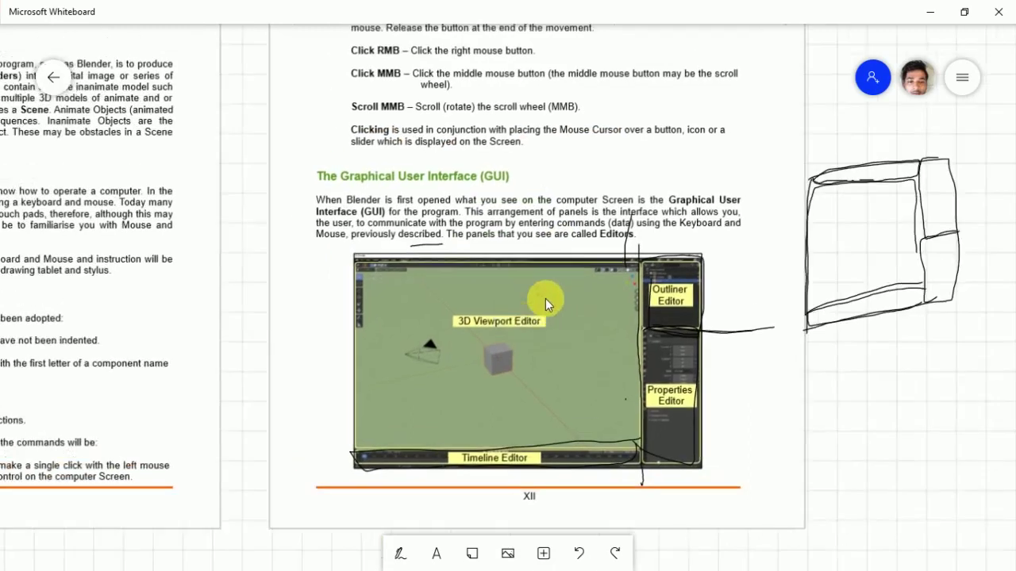
Pan the board to the annotated System Requirements page beside Download & Installation
scroll(547, 302, up, 5)
scroll(479, 294, left, 8)
scroll(478, 306, up, 2)
scroll(479, 305, left, 4)
drag(465, 333, 231, 421)
scroll(232, 420, right, 3)
scroll(516, 291, right, 1)
scroll(449, 335, right, 1)
scroll(449, 335, up, 3)
scroll(449, 336, right, 3)
scroll(361, 409, up, 2)
scroll(361, 409, right, 1)
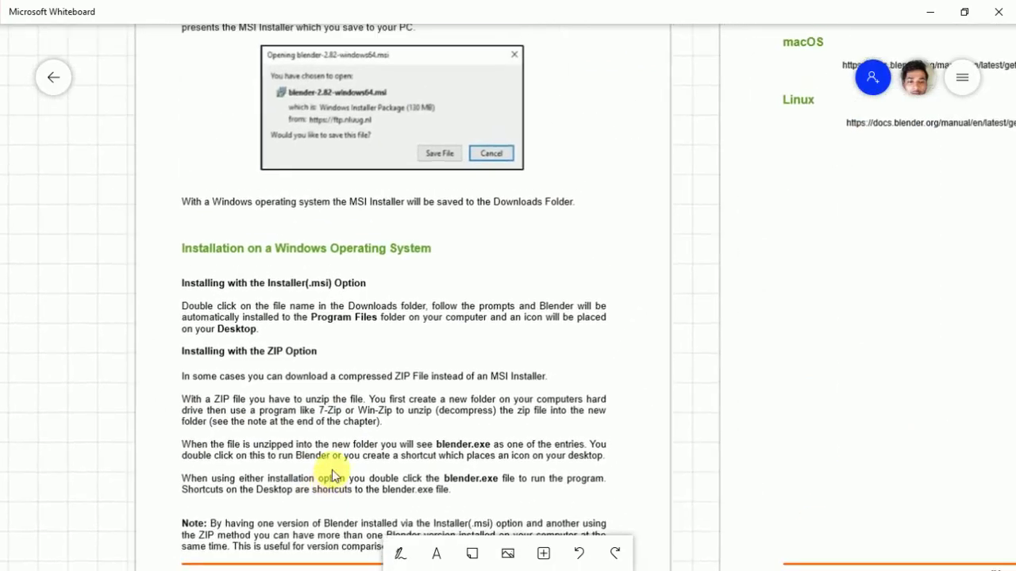
scroll(494, 285, up, 2)
scroll(493, 284, right, 1)
scroll(513, 325, up, 3)
scroll(513, 324, right, 1)
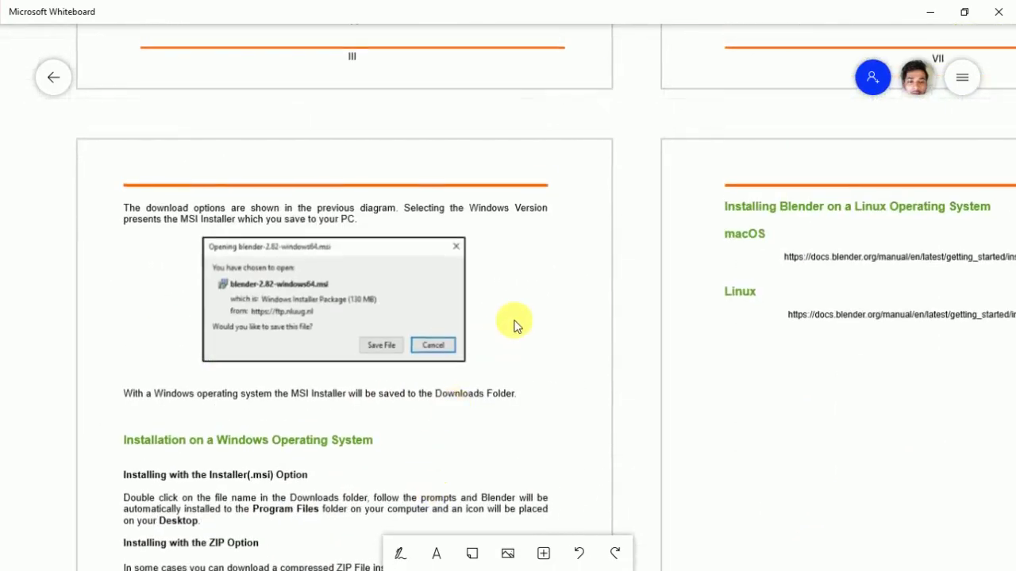
scroll(505, 367, up, 1)
scroll(471, 462, up, 2)
scroll(471, 462, right, 1)
scroll(490, 323, up, 2)
scroll(489, 333, up, 1)
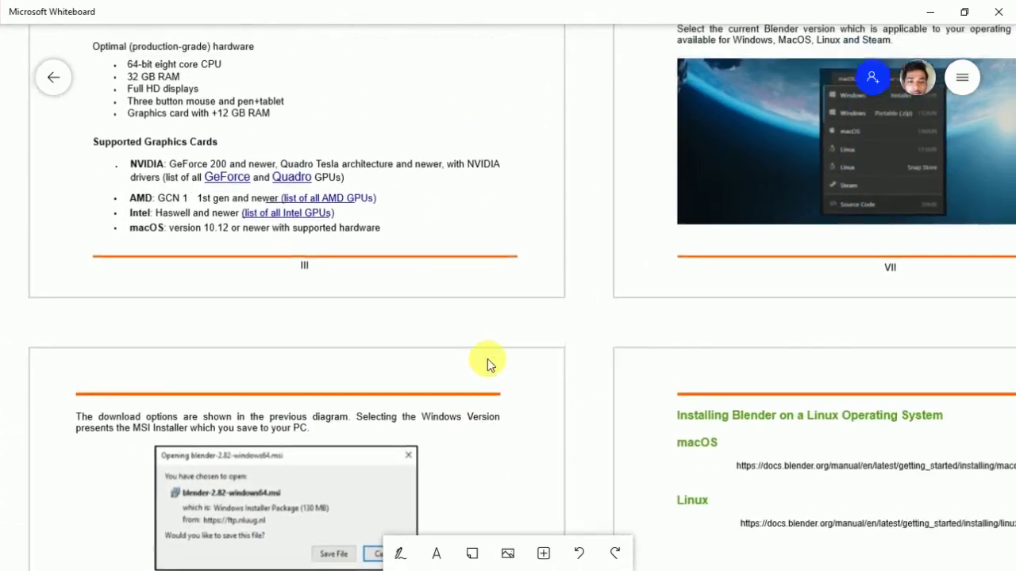
scroll(480, 413, up, 2)
scroll(480, 413, right, 1)
scroll(492, 321, up, 1)
scroll(492, 464, up, 2)
scroll(492, 464, up, 1)
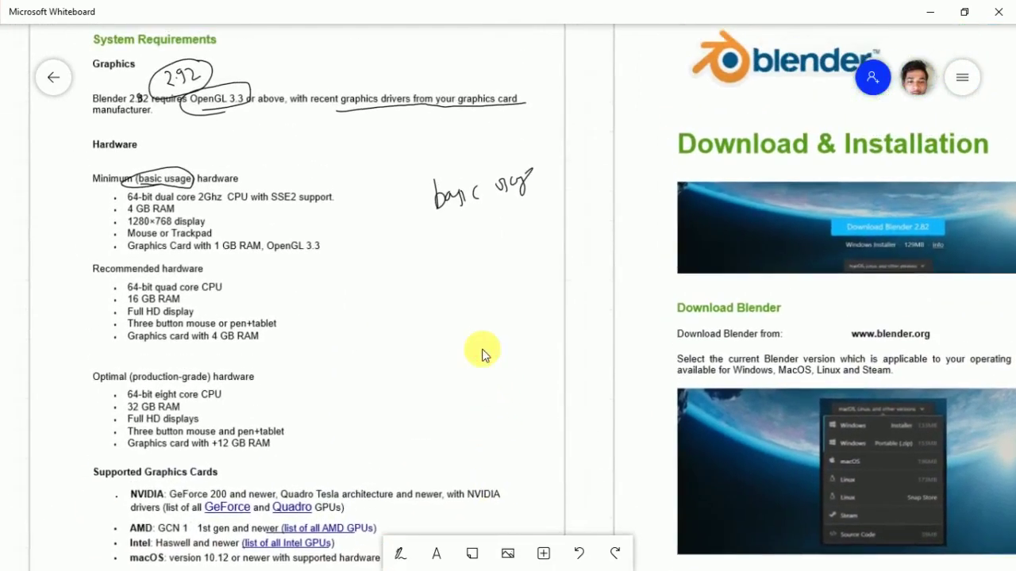
scroll(481, 352, up, 2)
scroll(481, 352, left, 1)
scroll(492, 410, up, 1)
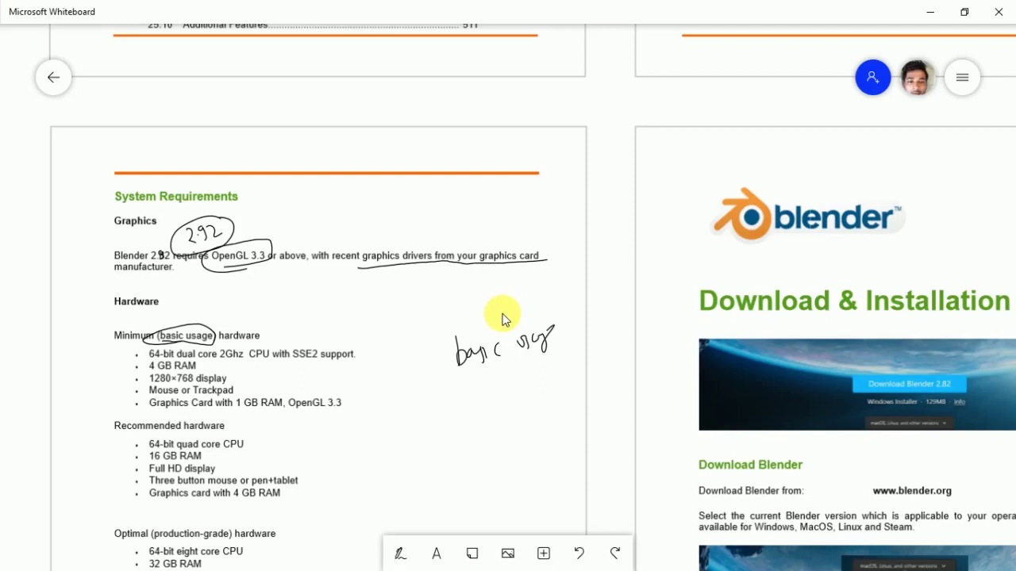
With the red pen, circle the Hardware heading and the Minimum hardware list
mouse_move(483, 328)
right_down()
mouse_move(538, 330)
mouse_move(558, 318)
right_up()
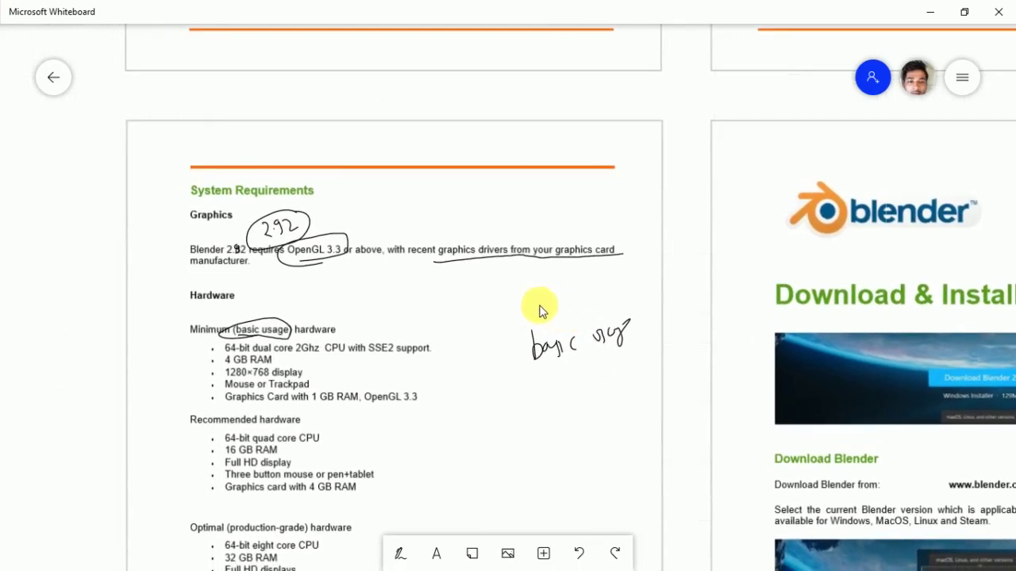
click(400, 553)
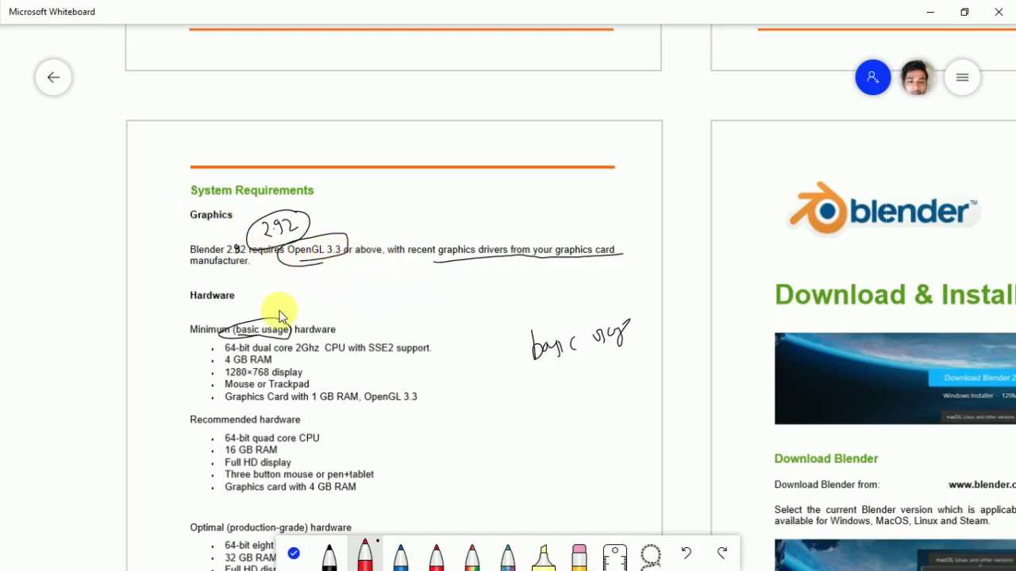
mouse_move(236, 287)
mouse_down()
mouse_move(207, 284)
mouse_move(244, 287)
mouse_up()
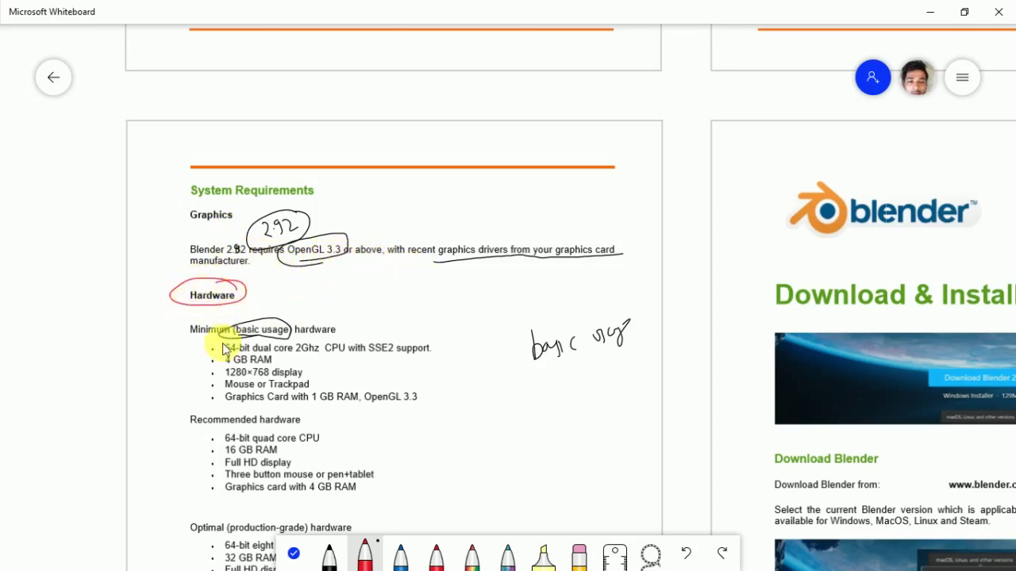
mouse_move(258, 326)
mouse_down()
mouse_move(175, 352)
mouse_move(219, 408)
mouse_move(329, 409)
mouse_up()
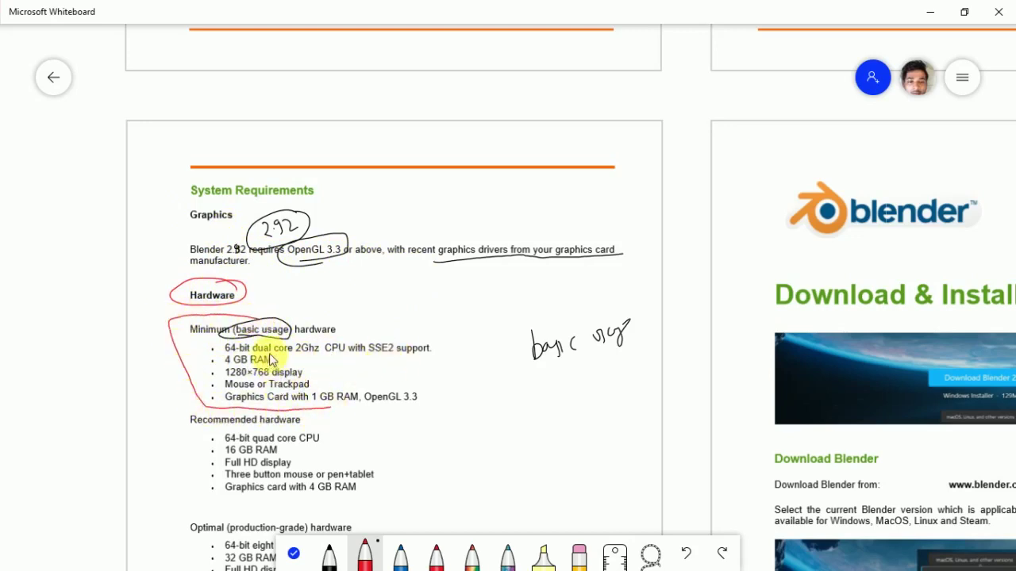
mouse_move(329, 411)
mouse_down()
mouse_move(408, 396)
mouse_move(363, 317)
mouse_move(224, 326)
mouse_up()
Handwrite 'basic' in red with an arrow and underline, then restore the window
mouse_move(445, 304)
mouse_down()
mouse_move(463, 320)
mouse_move(503, 301)
mouse_move(492, 325)
mouse_up()
click(490, 301)
drag(520, 305, 523, 319)
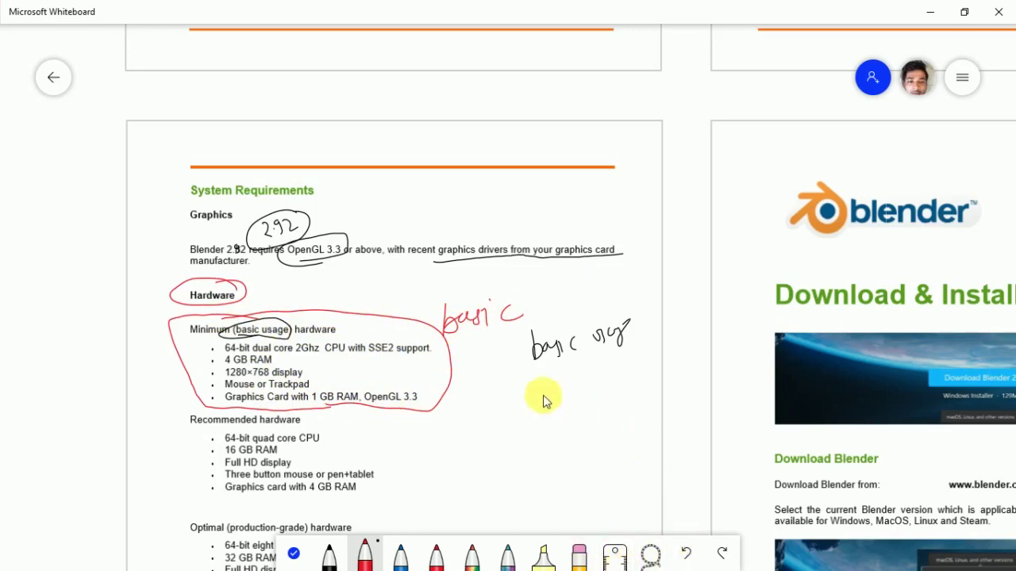
drag(484, 358, 507, 348)
drag(570, 369, 540, 371)
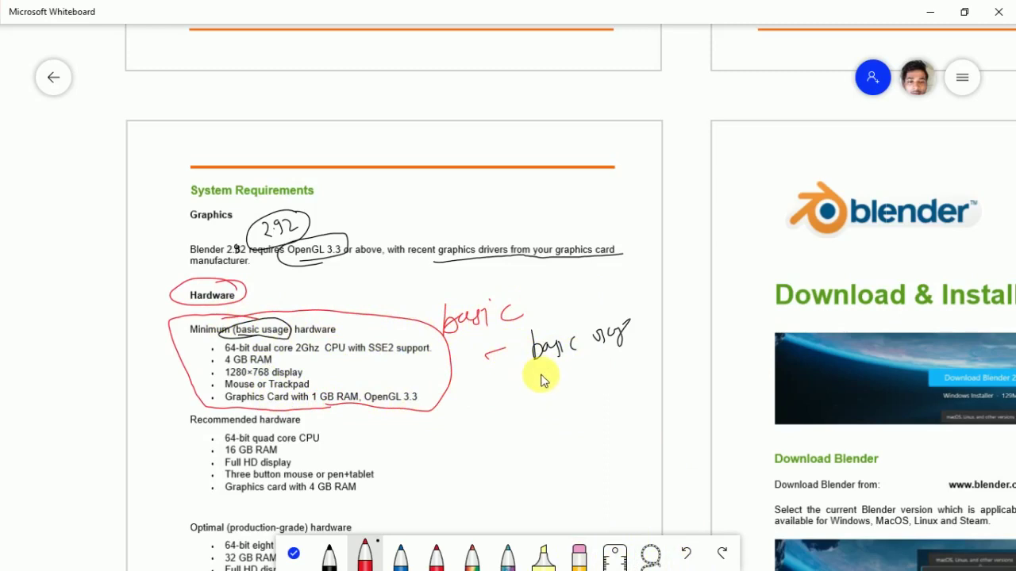
click(965, 15)
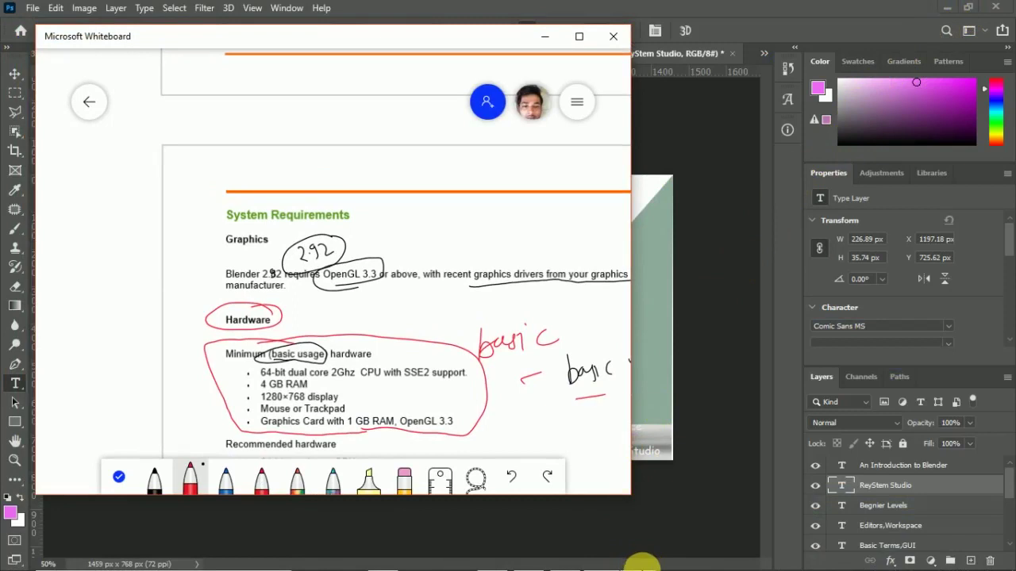
Discard the unsaved Blender scene, start a new General file, and deselect the default cube
mouse_move(641, 564)
click(569, 560)
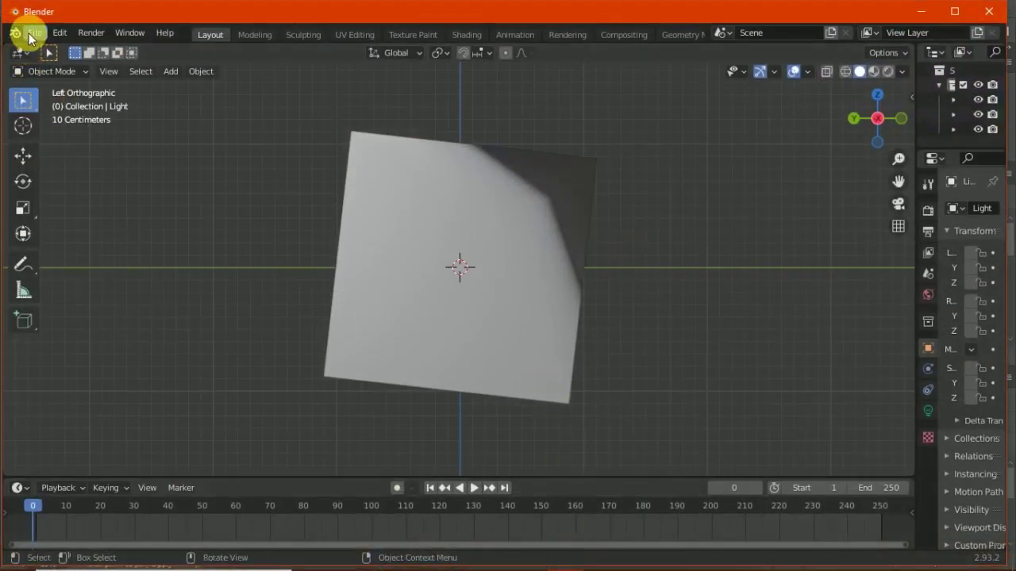
click(35, 35)
mouse_move(54, 50)
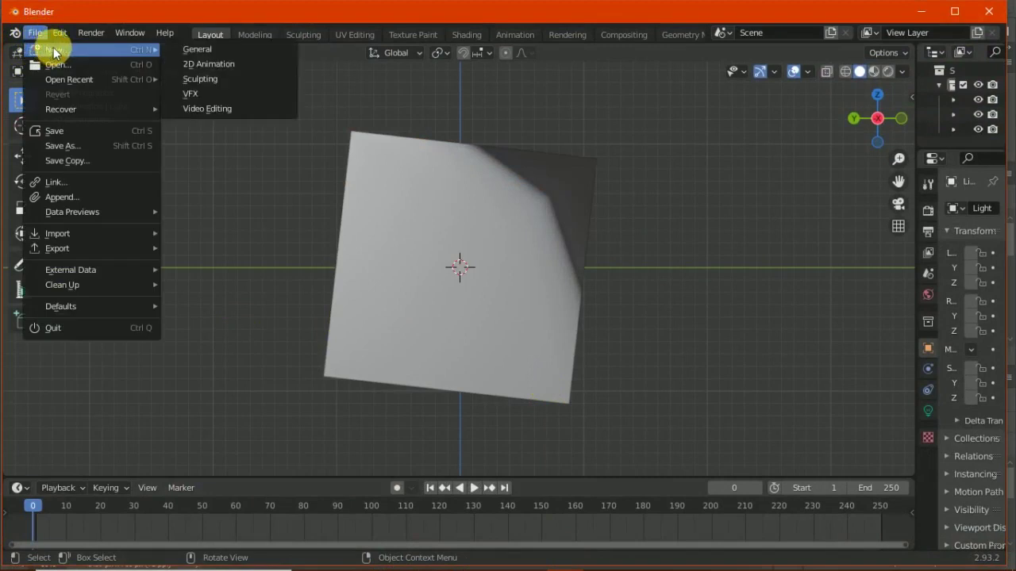
click(198, 50)
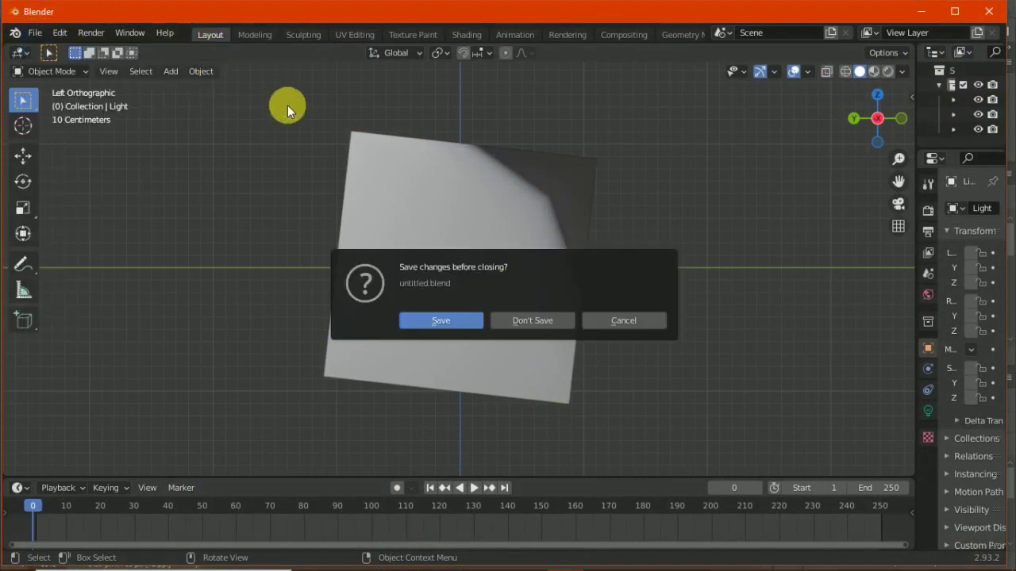
click(526, 320)
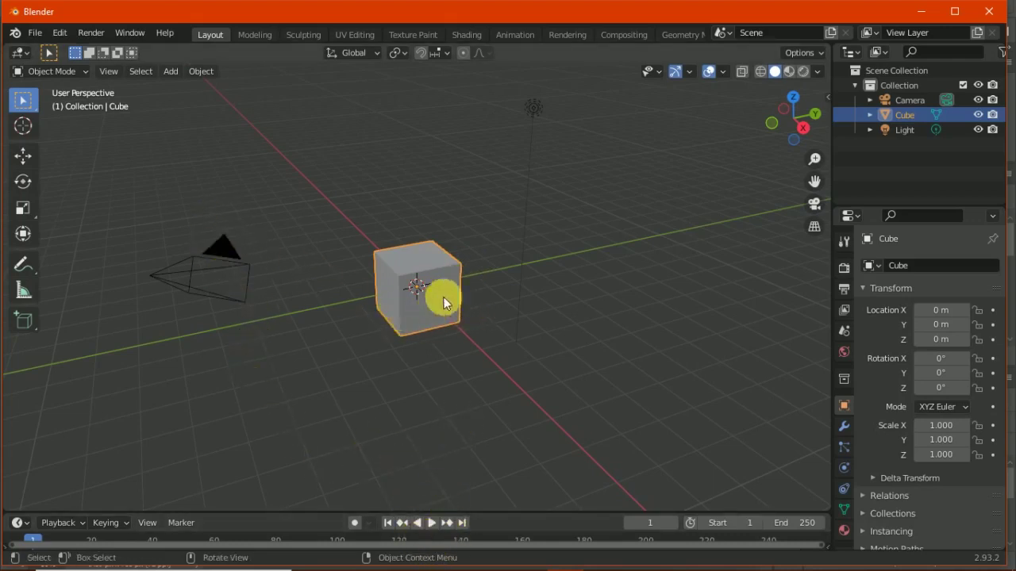
click(400, 222)
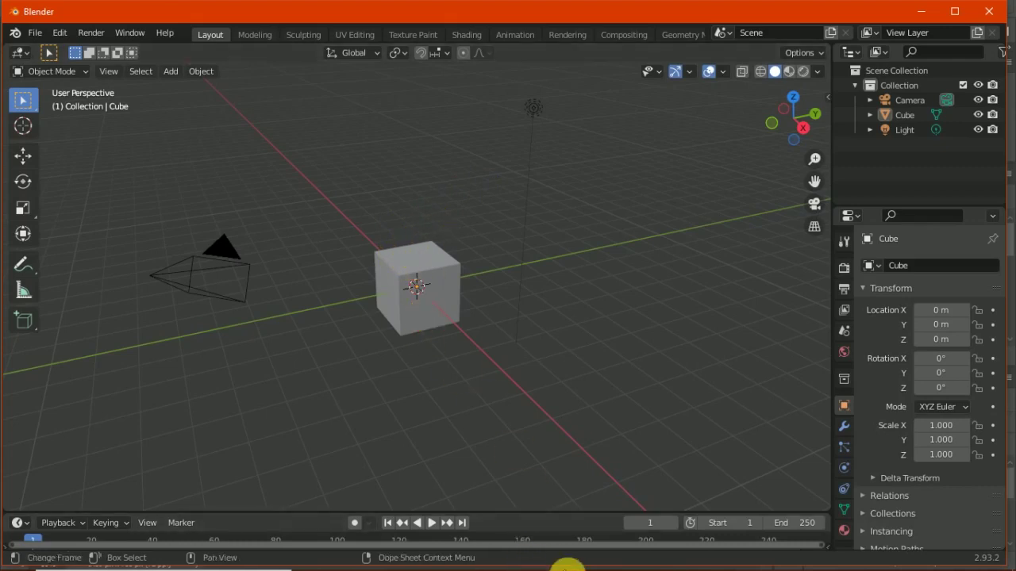
click(921, 11)
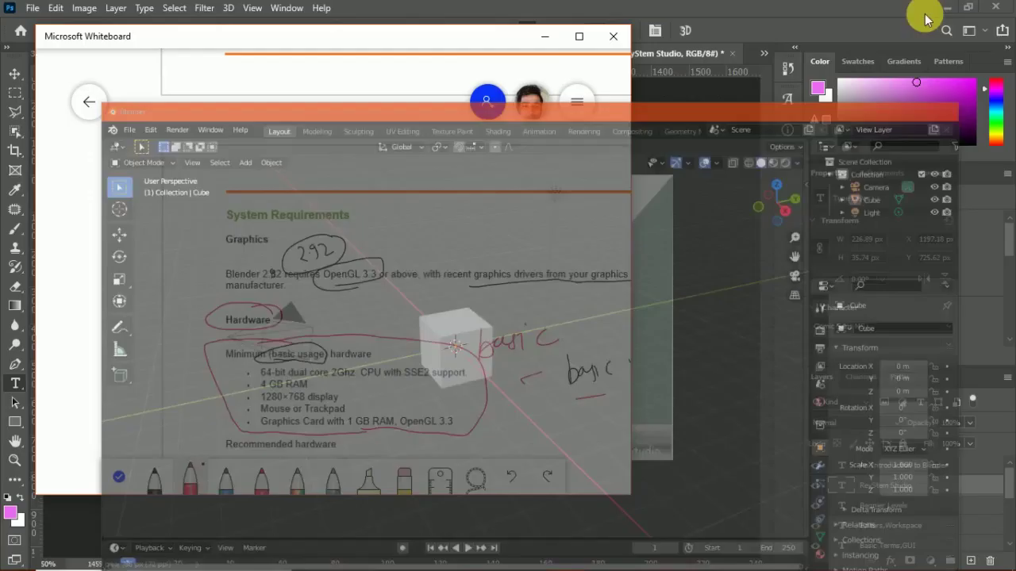
Loop red ink around Recommended hardware and circle its 'with 4 GB RAM' graphics card line
click(579, 37)
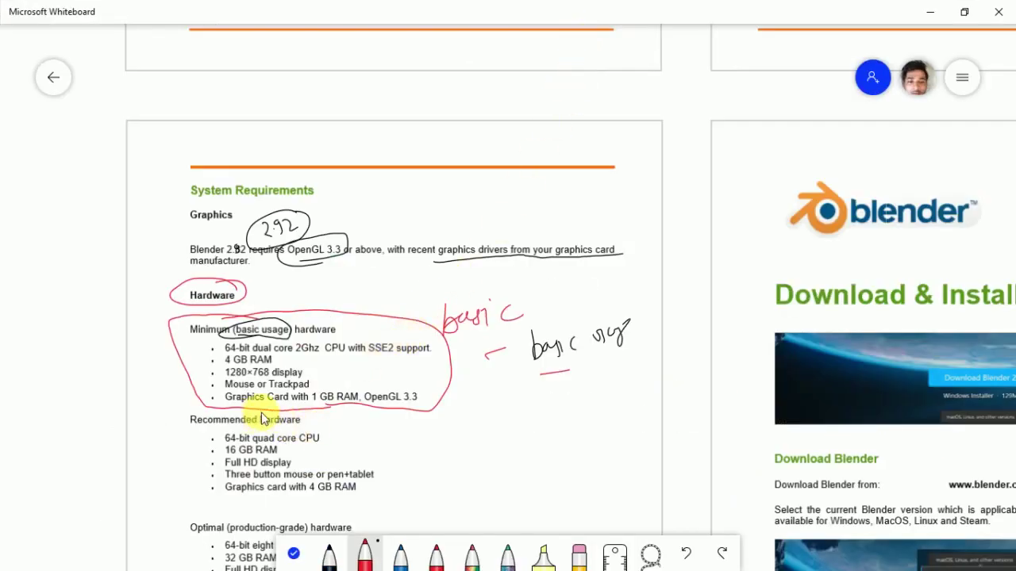
mouse_move(191, 410)
mouse_down()
mouse_move(186, 463)
mouse_move(268, 484)
mouse_move(270, 460)
mouse_move(336, 445)
mouse_move(376, 450)
mouse_move(354, 451)
mouse_move(329, 431)
mouse_move(361, 456)
mouse_up()
mouse_move(317, 482)
mouse_down()
mouse_move(313, 503)
mouse_move(369, 474)
mouse_move(458, 484)
mouse_up()
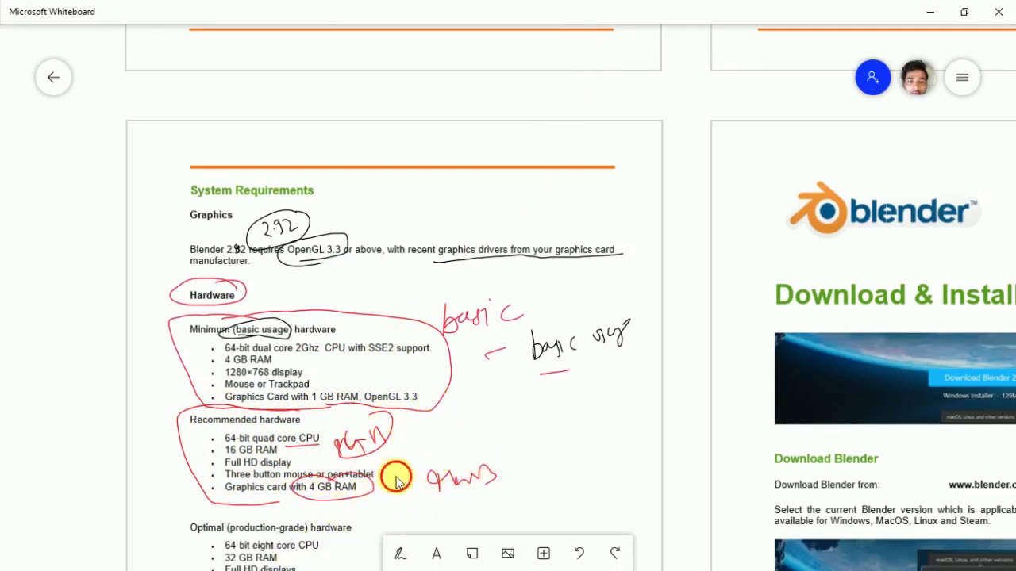
scroll(405, 393, down, 3)
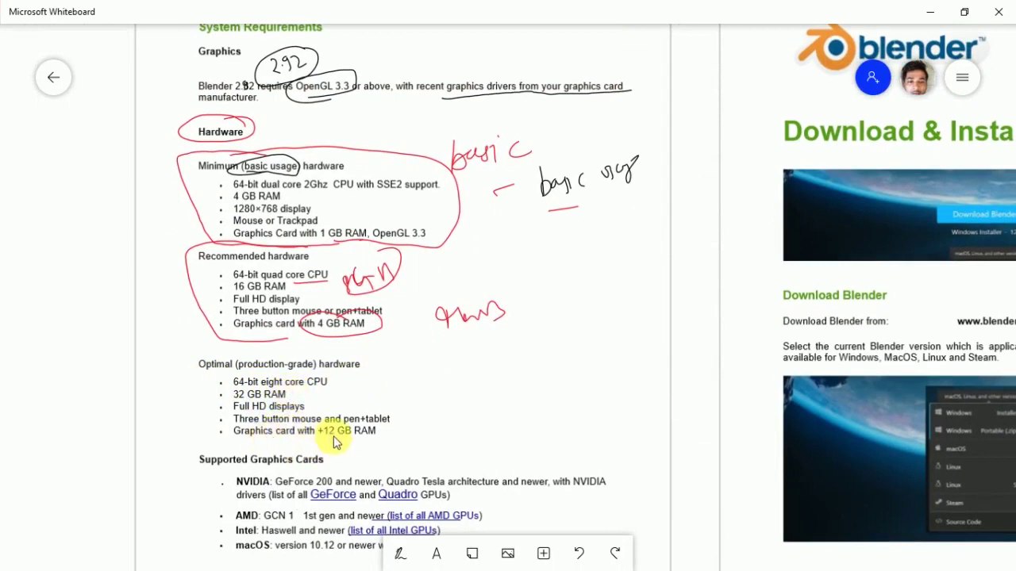
Move the board to the Download & Installation page, then restore Whiteboard to a smaller window
scroll(337, 439, down, 1)
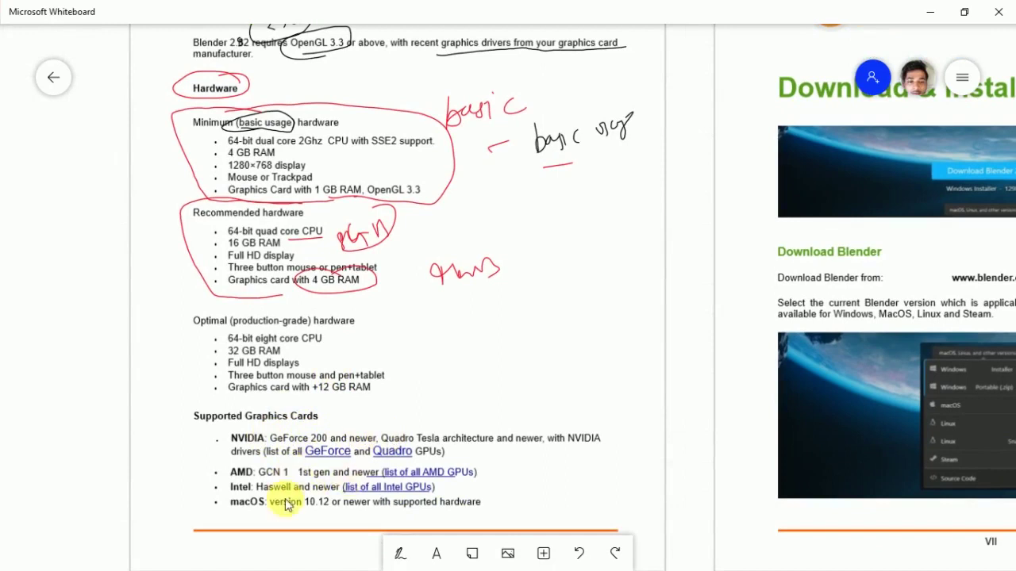
right_drag(419, 378, 397, 425)
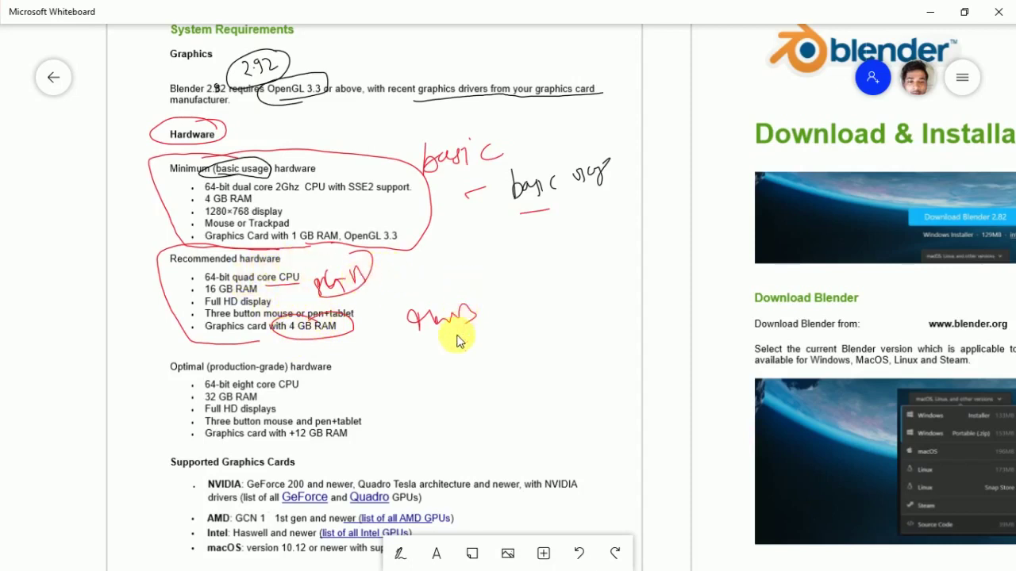
scroll(478, 349, up, 1)
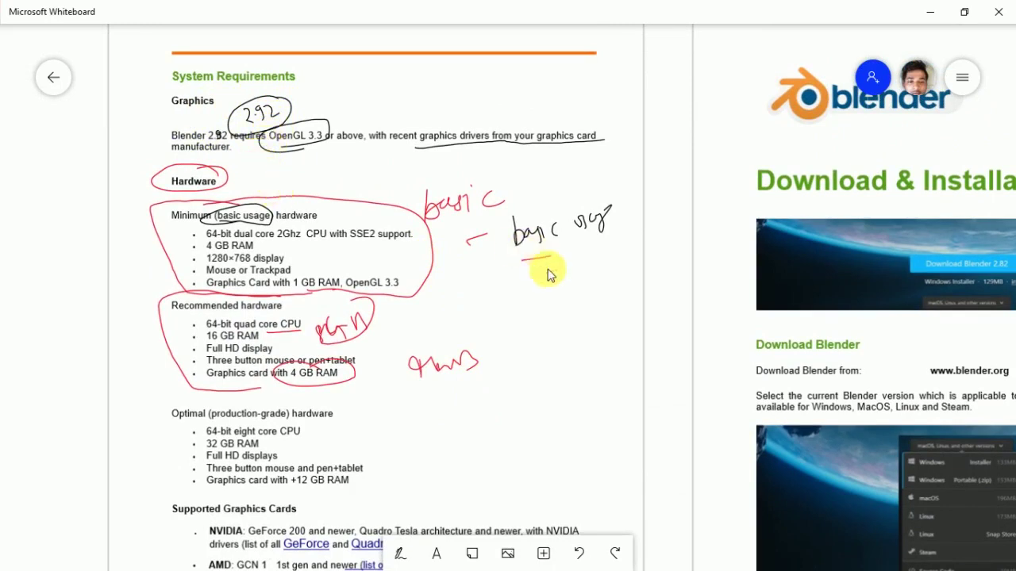
scroll(619, 278, right, 1)
scroll(565, 288, right, 3)
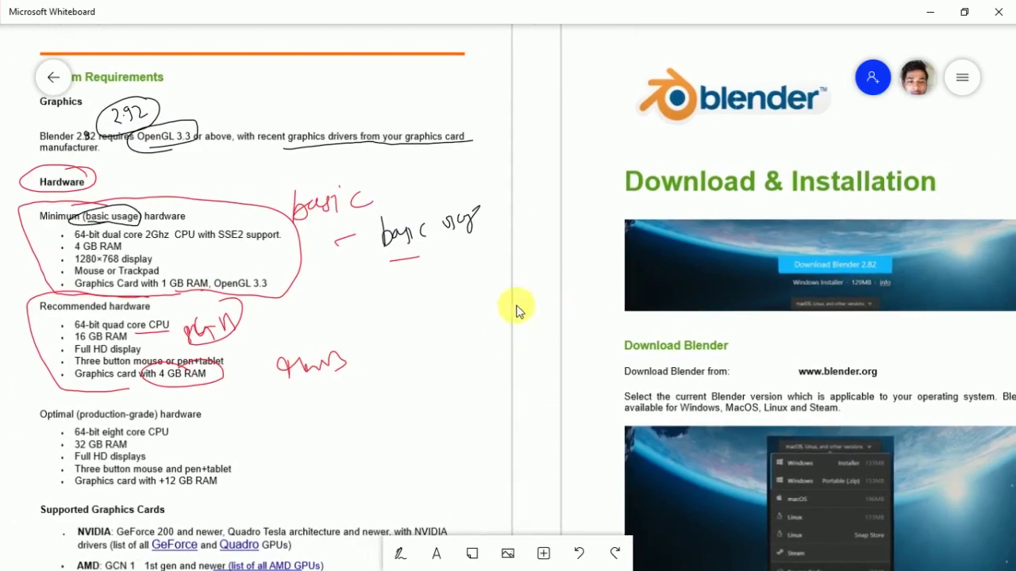
scroll(566, 302, right, 2)
scroll(628, 296, right, 2)
scroll(590, 312, right, 1)
scroll(545, 325, right, 1)
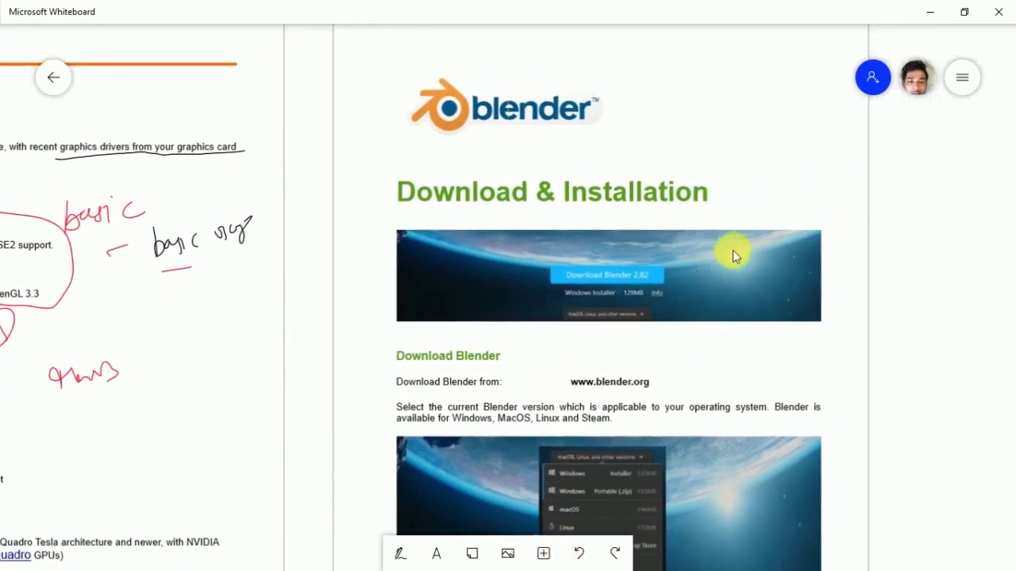
click(964, 12)
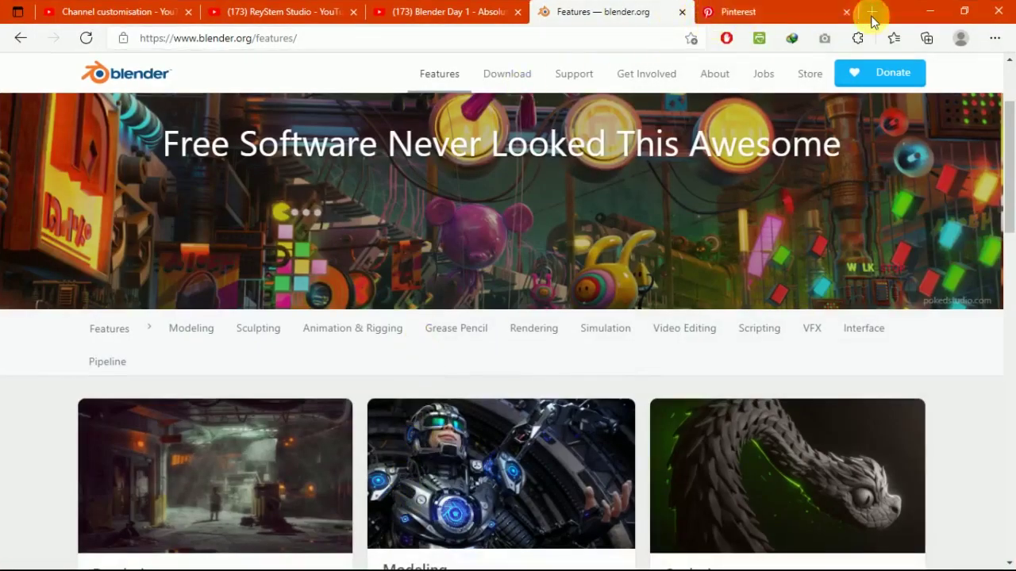
Search Bing for 'blender' in a new Edge tab and locate the blender.org result
click(872, 12)
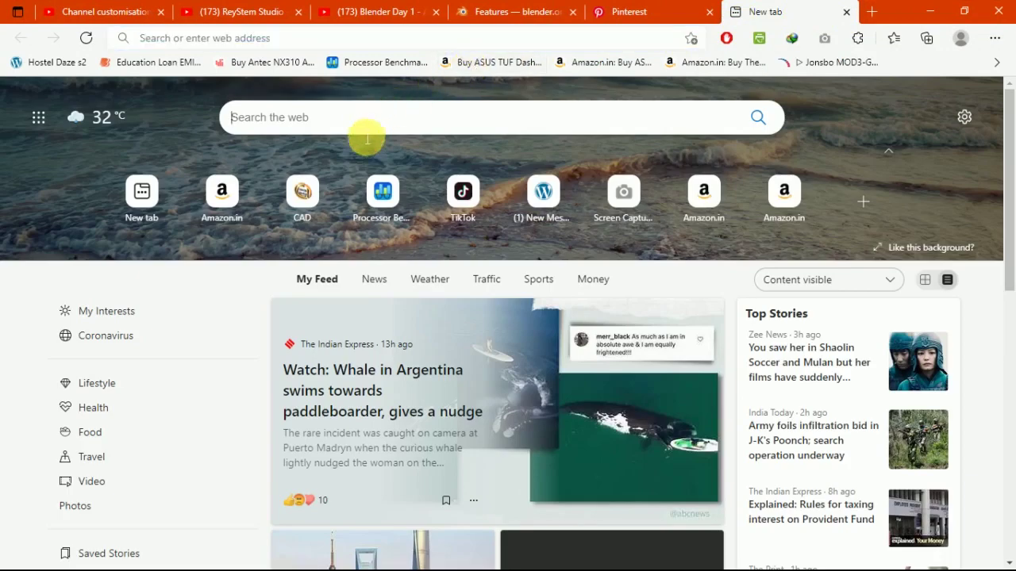
text(bl)
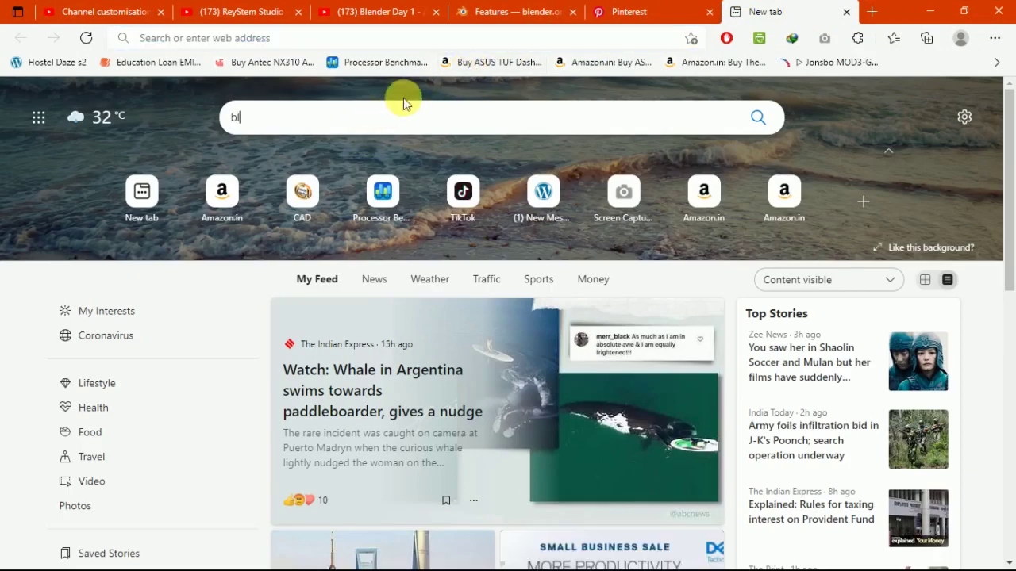
text(en)
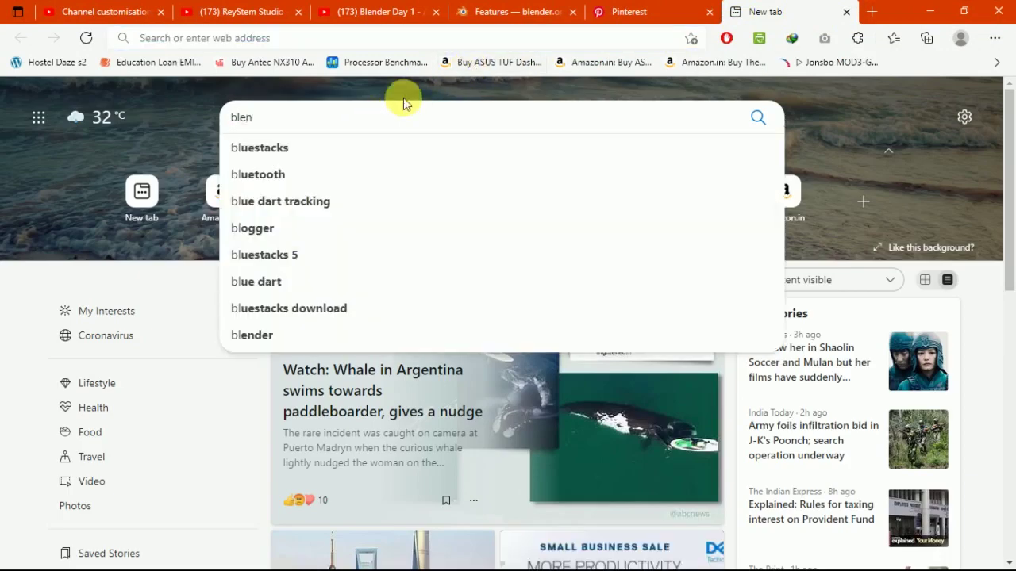
text(der)
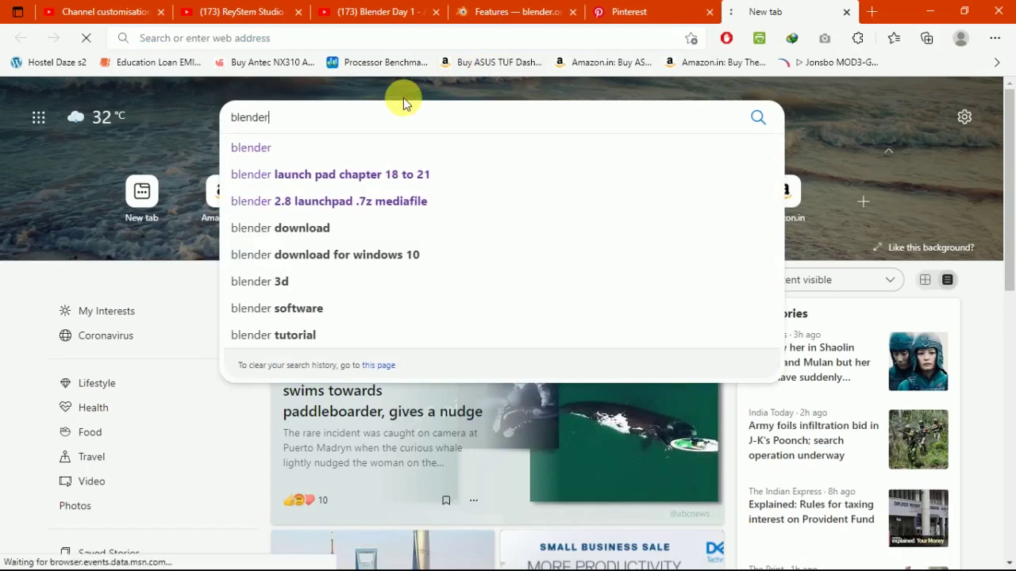
key(Return)
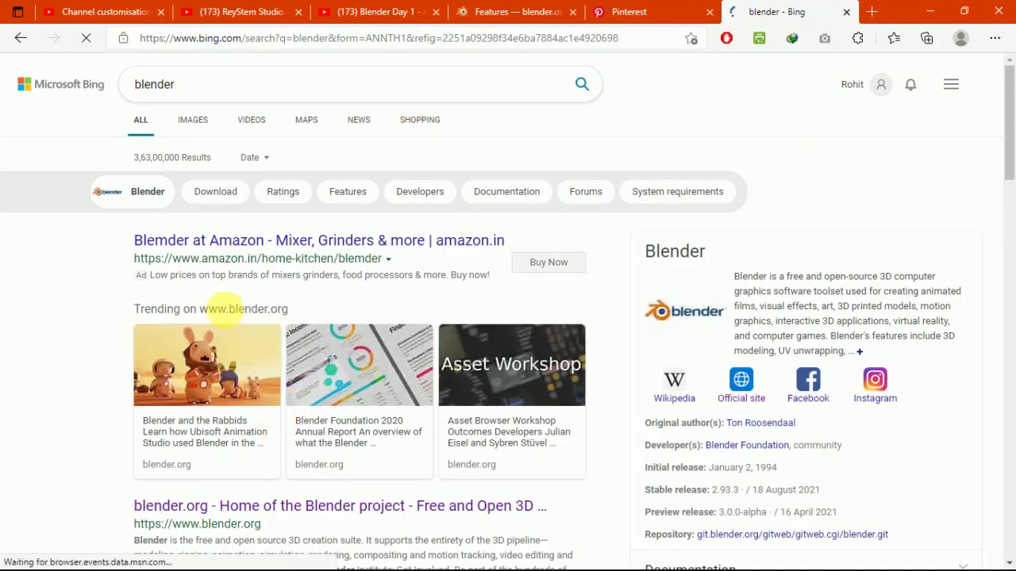
drag(1008, 181, 999, 209)
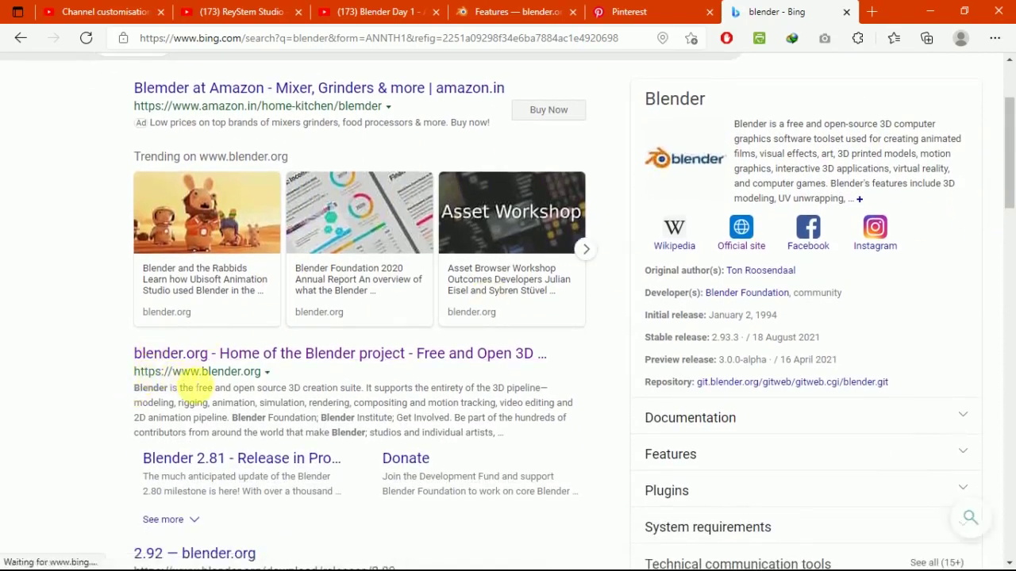
drag(168, 373, 240, 375)
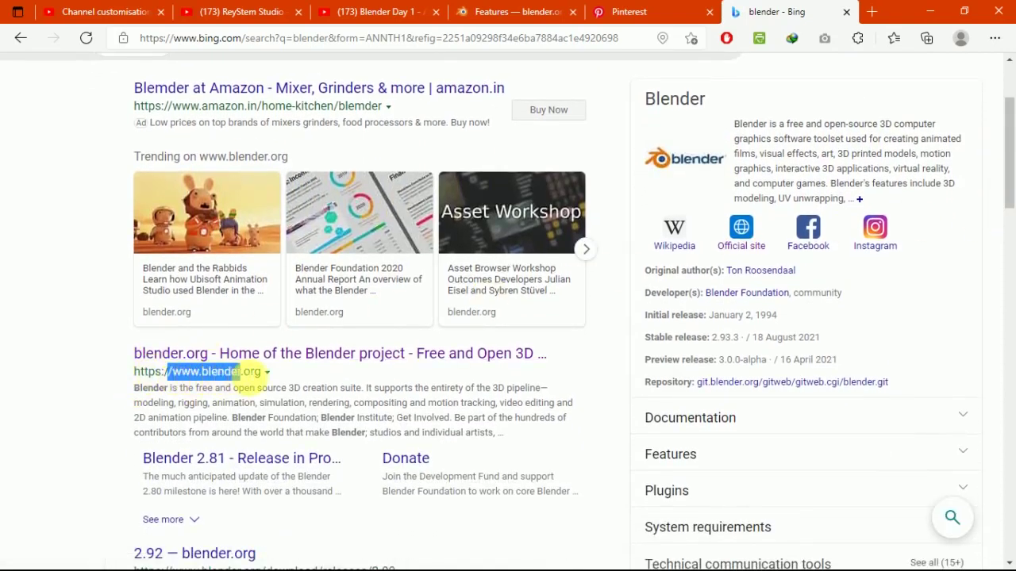
click(293, 370)
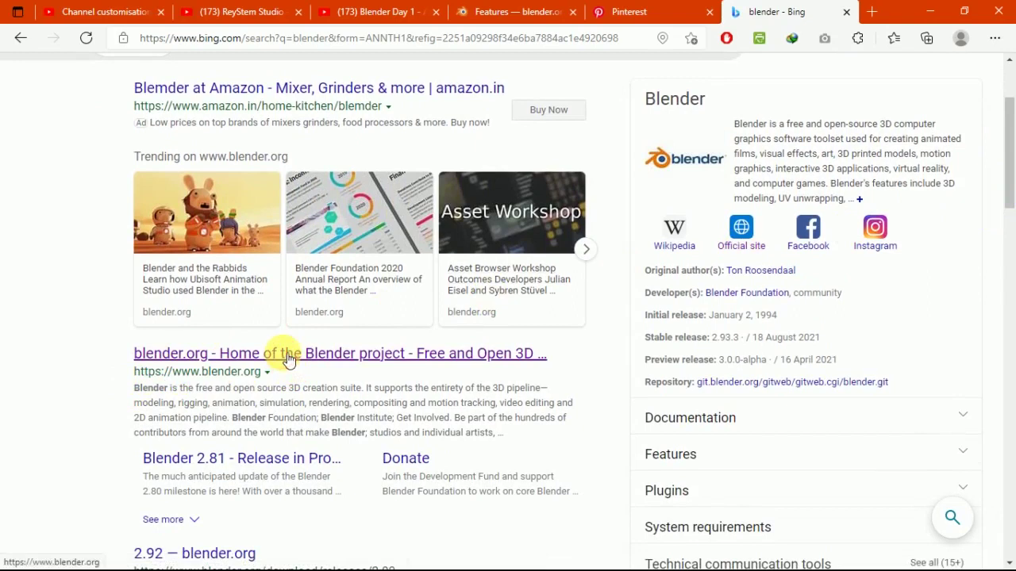
From blender.org's Download page, start the Blender 2.93.4 download, then cancel the save dialog
click(289, 357)
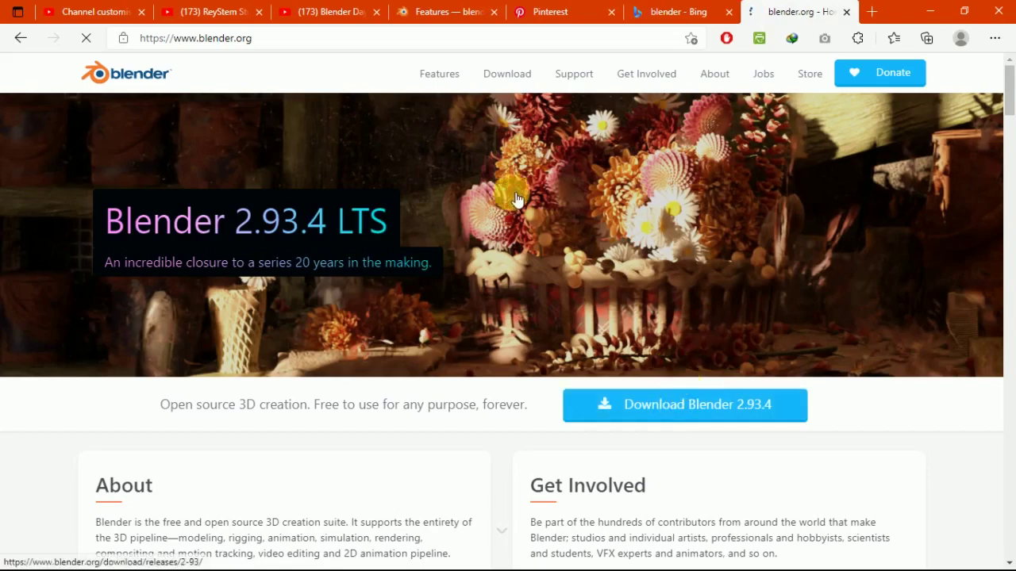
click(516, 87)
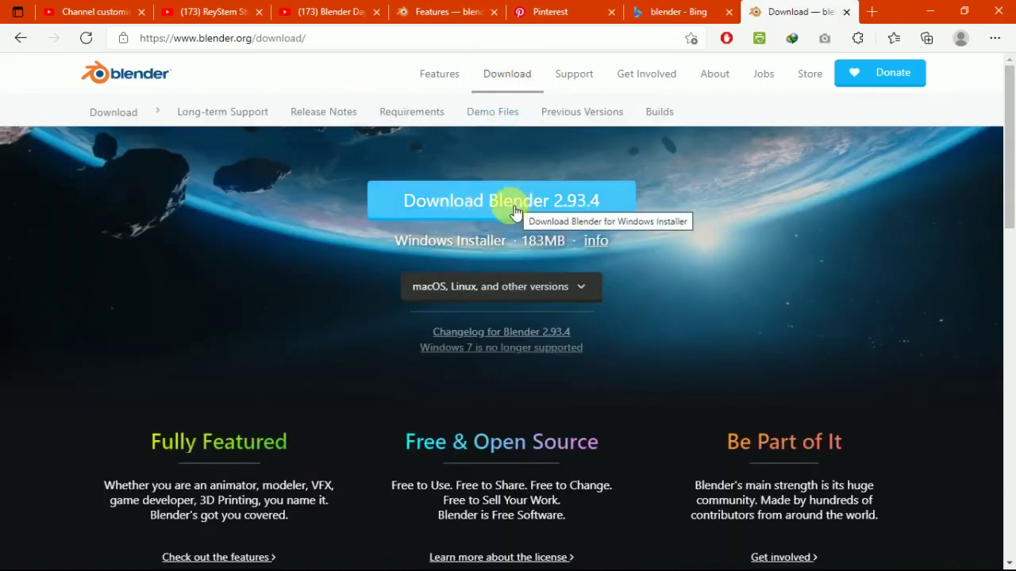
click(511, 204)
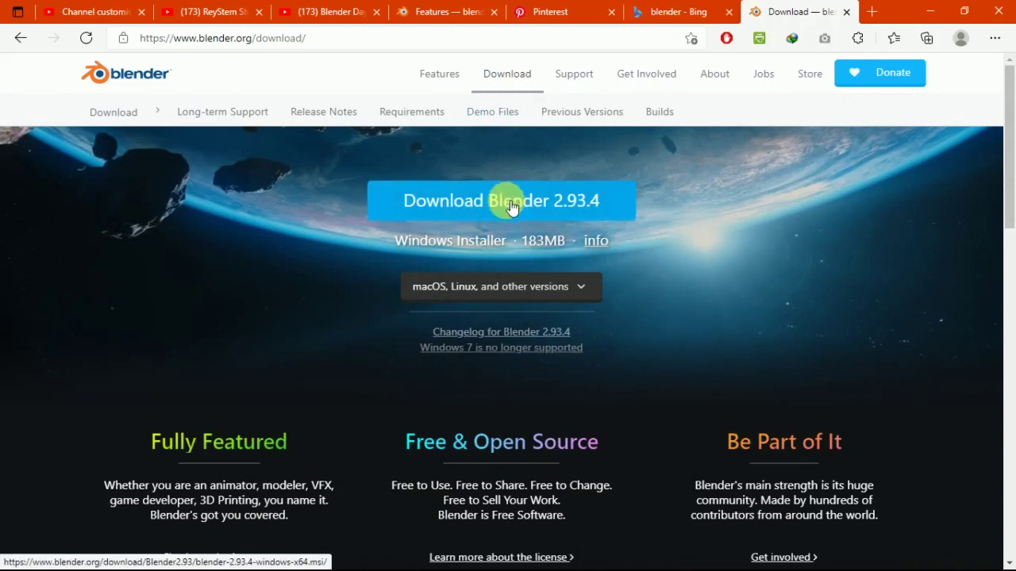
click(505, 204)
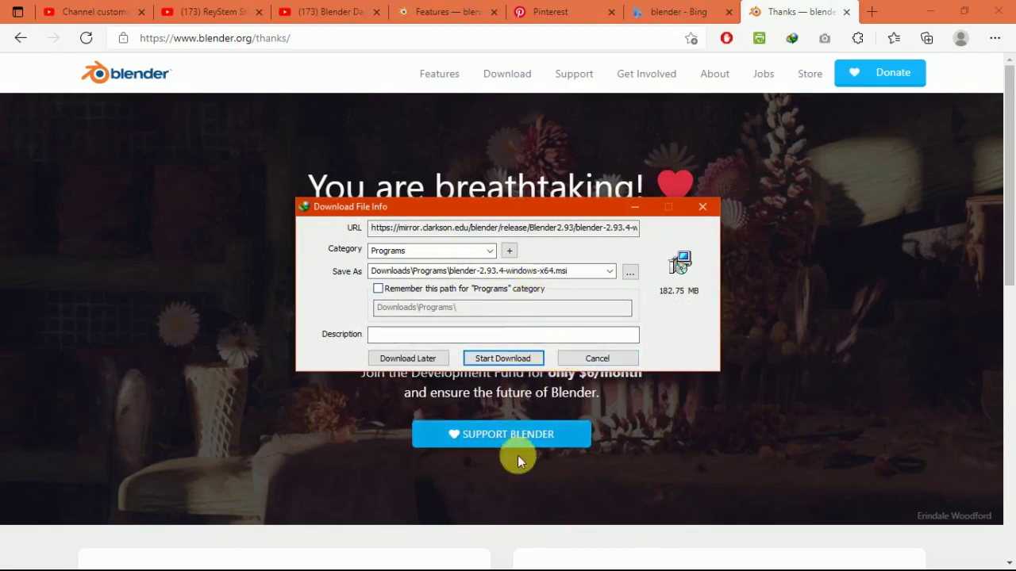
click(587, 359)
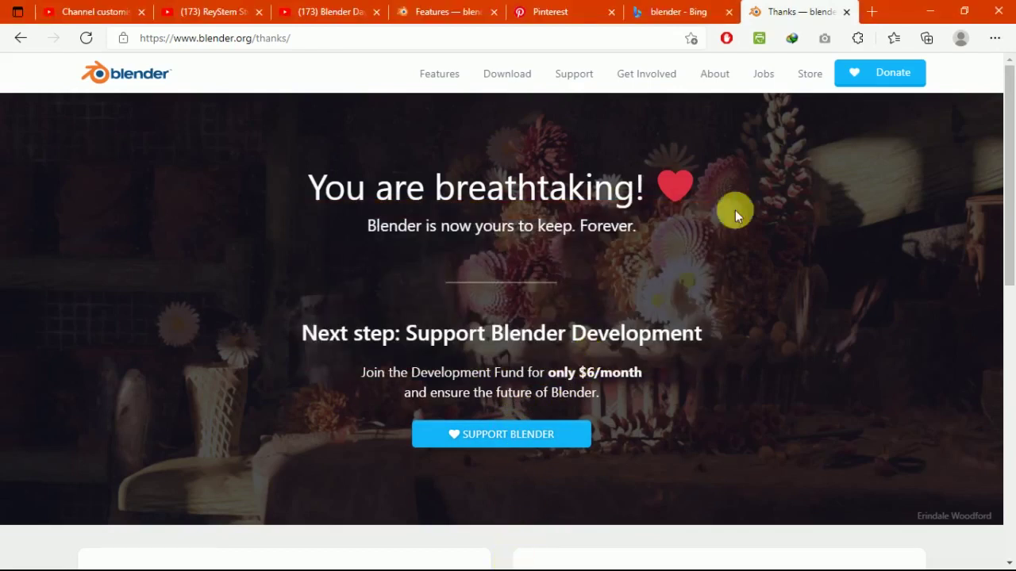
click(928, 10)
Locate the blender-2.93.2-windows-x64 installer in Downloads > Program, then minimize File Explorer
mouse_move(492, 560)
click(492, 558)
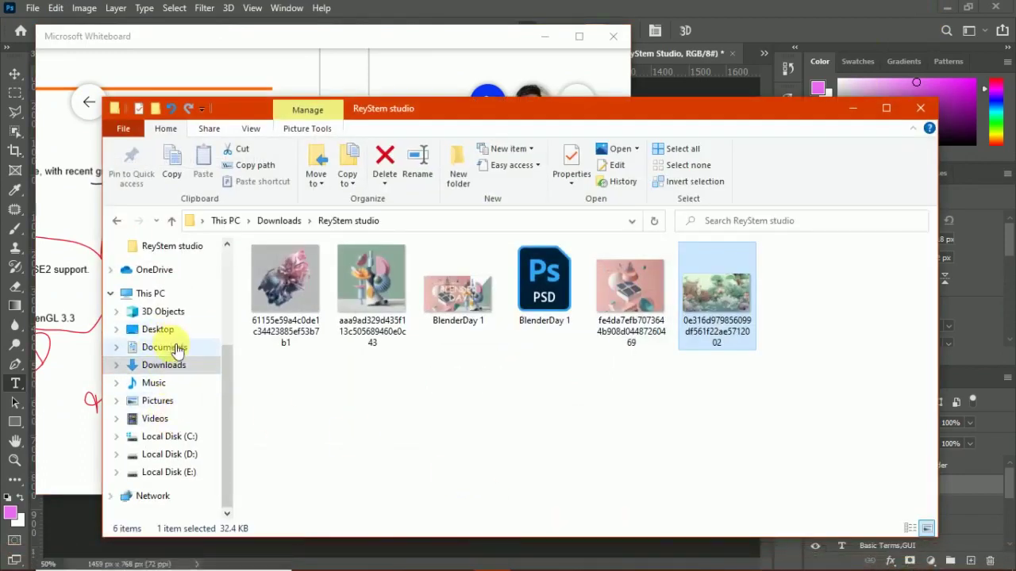
click(163, 365)
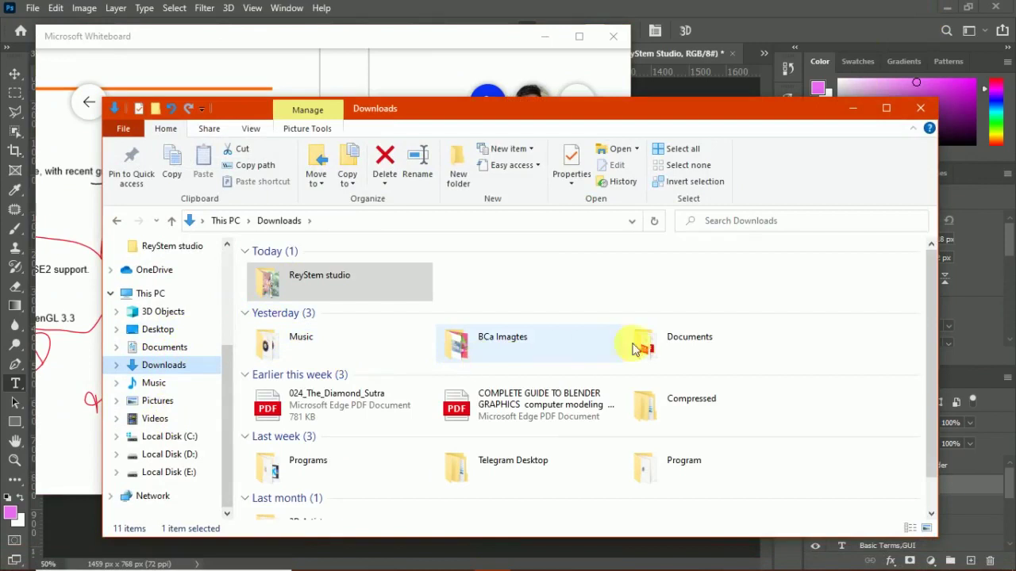
click(655, 479)
double_click(656, 479)
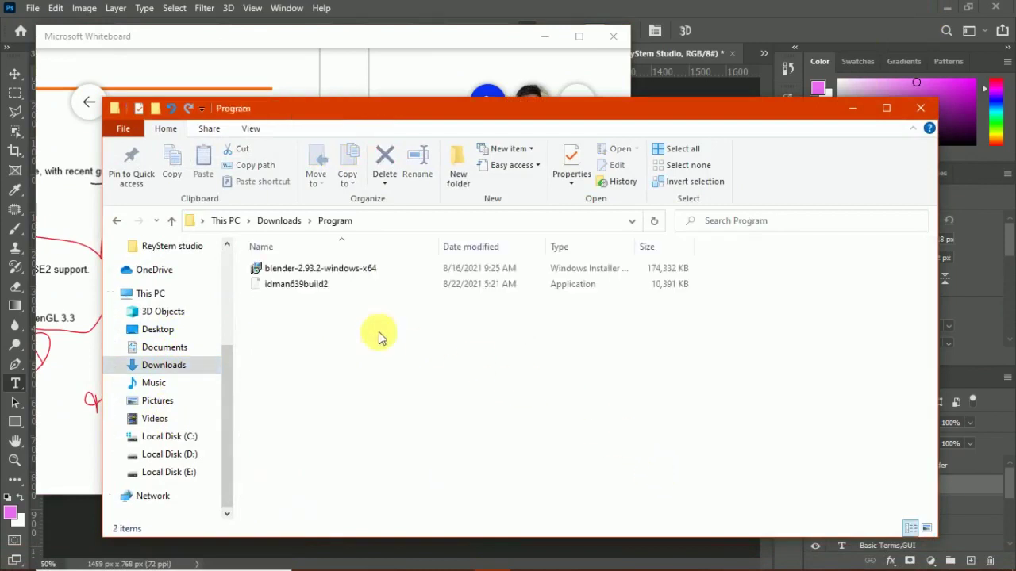
click(353, 272)
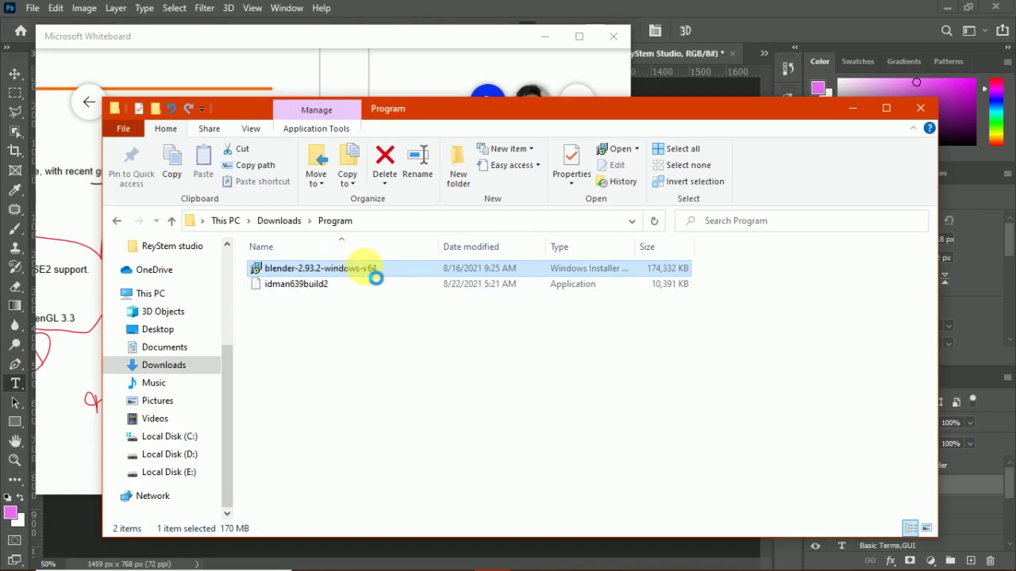
right_click(368, 269)
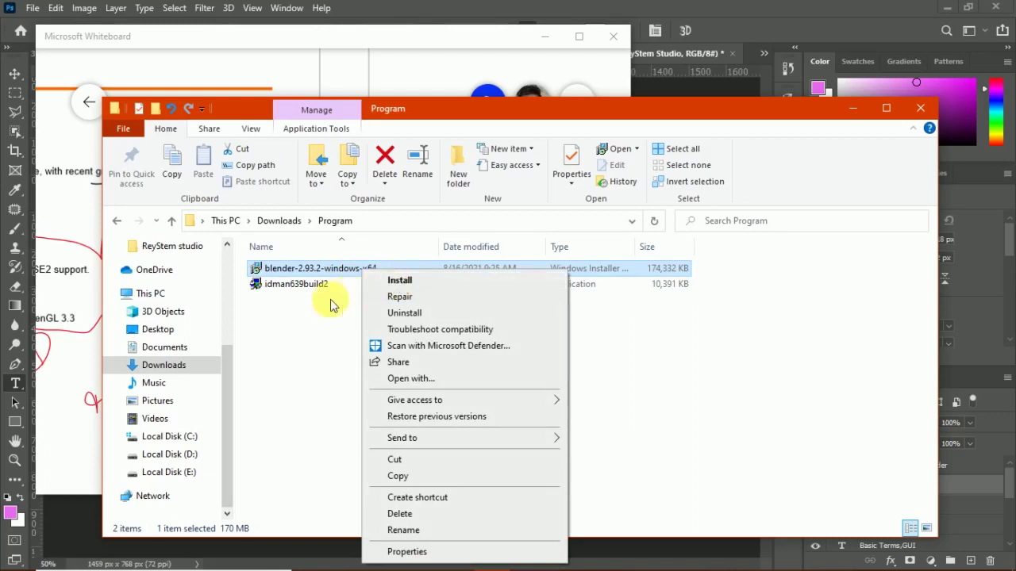
click(311, 327)
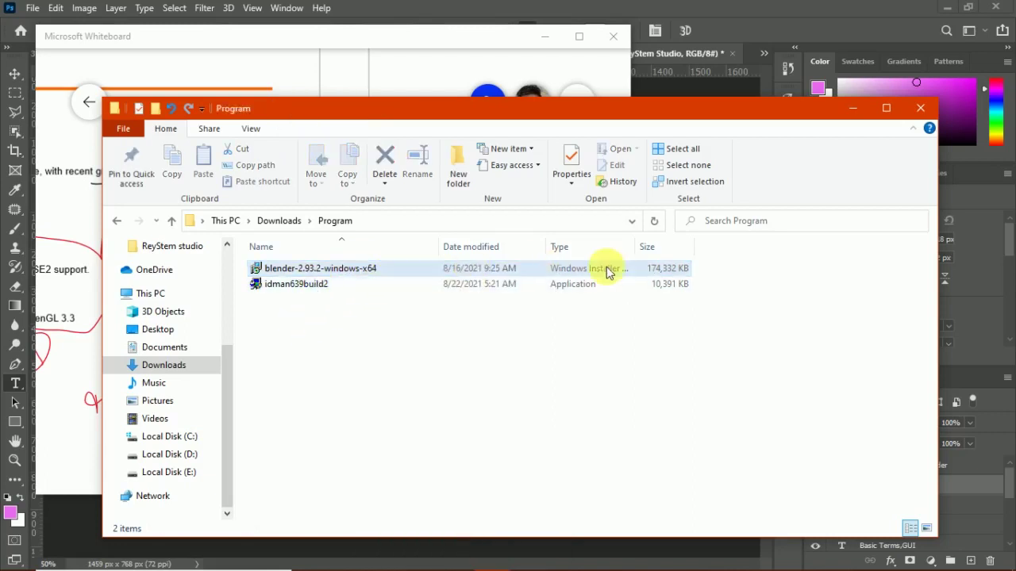
click(853, 107)
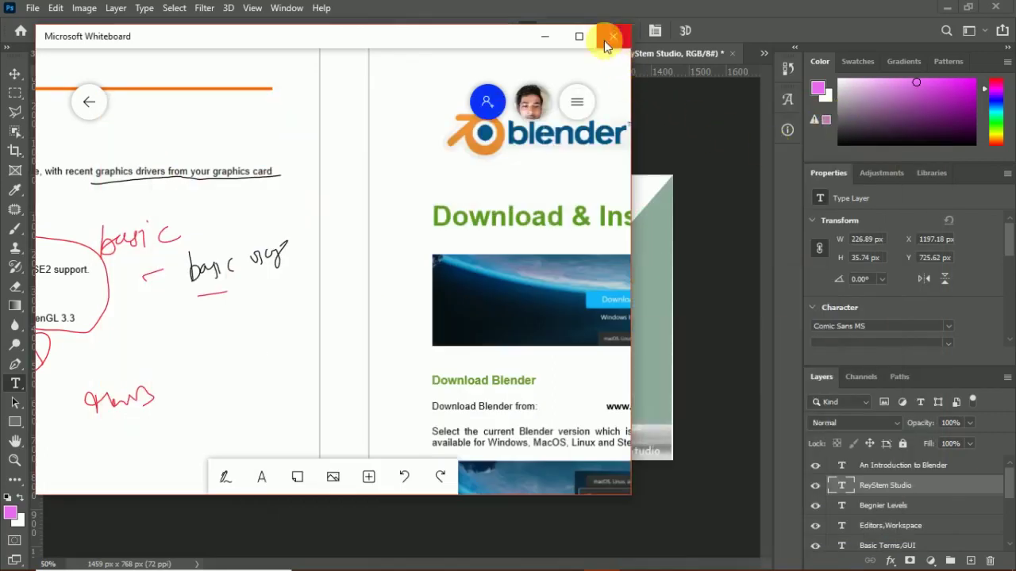
Browse the Blender download and installation pages full screen, then minimize Whiteboard
click(580, 36)
scroll(570, 361, down, 1)
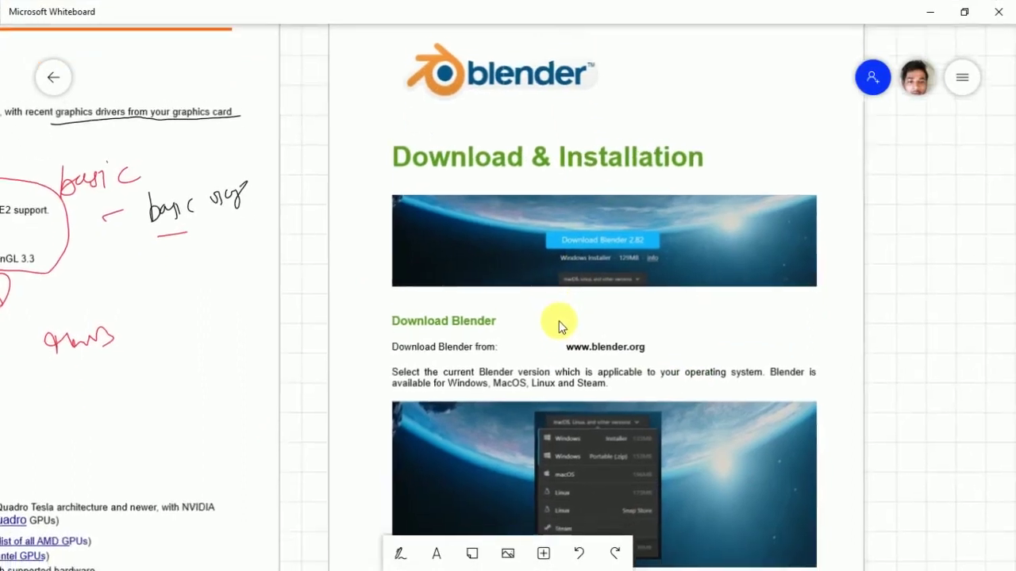
scroll(558, 324, down, 1)
scroll(555, 318, down, 2)
scroll(559, 270, down, 1)
scroll(560, 259, down, 2)
ctrl+scroll(567, 254, up, 1)
ctrl+scroll(585, 249, up, 1)
ctrl+scroll(590, 273, up, 1)
scroll(563, 295, down, 2)
scroll(564, 295, left, 2)
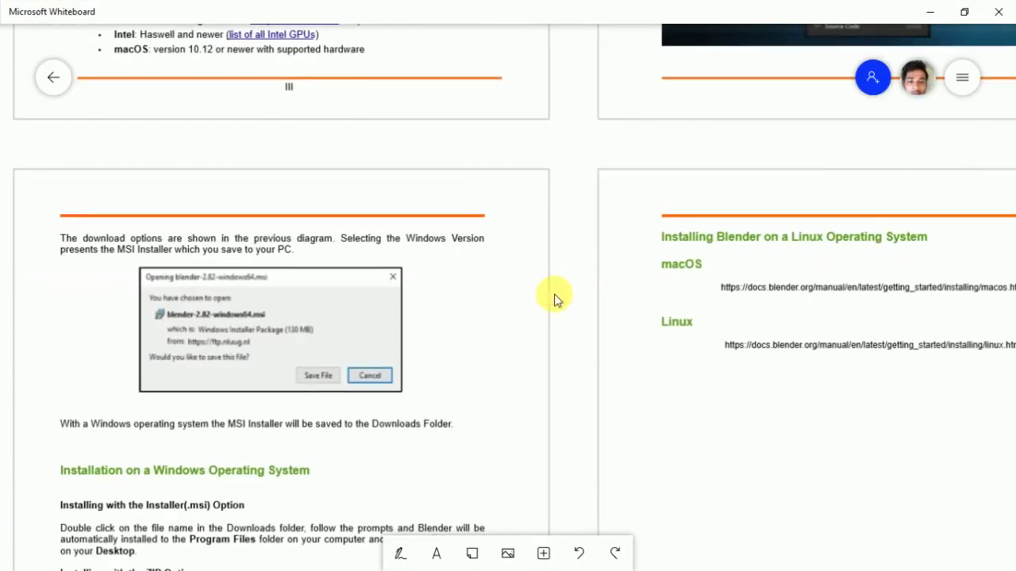
scroll(557, 305, down, 1)
scroll(557, 306, left, 1)
scroll(572, 286, down, 2)
scroll(571, 286, left, 1)
scroll(559, 264, down, 1)
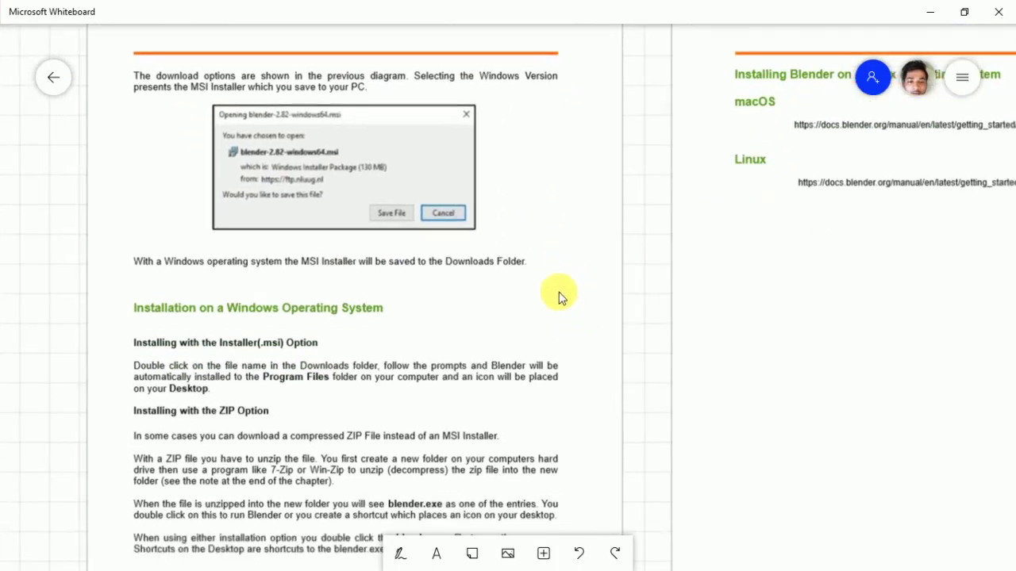
scroll(565, 301, down, 1)
scroll(564, 302, right, 1)
scroll(578, 316, down, 2)
scroll(579, 315, right, 2)
scroll(587, 318, right, 1)
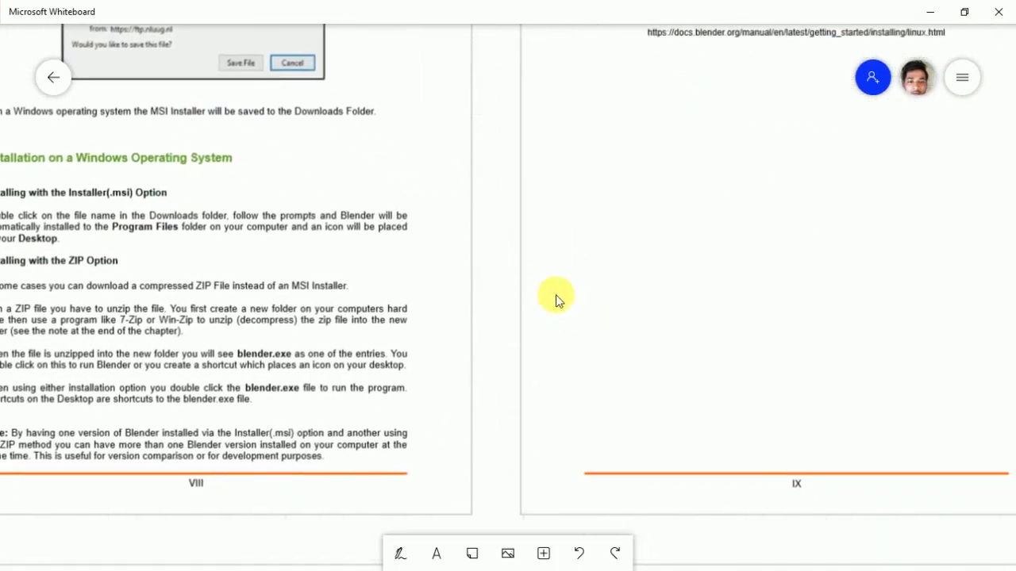
scroll(574, 293, down, 2)
scroll(589, 296, down, 1)
scroll(599, 288, down, 3)
scroll(599, 287, left, 1)
scroll(611, 276, down, 2)
scroll(611, 276, left, 1)
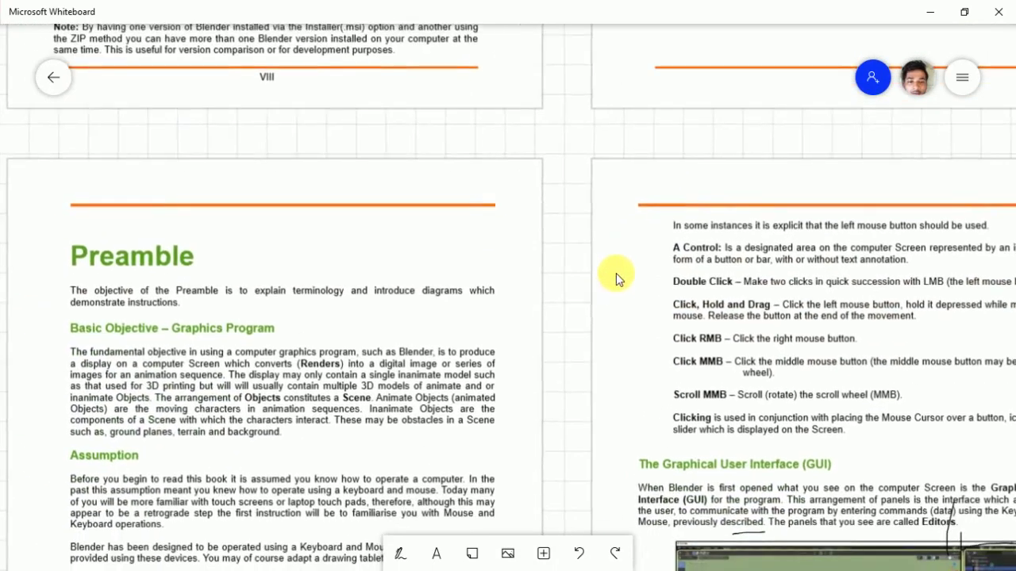
scroll(587, 349, up, 1)
scroll(565, 403, up, 3)
scroll(565, 403, right, 1)
scroll(555, 406, up, 1)
scroll(549, 390, up, 2)
scroll(549, 390, right, 1)
scroll(566, 336, up, 2)
scroll(563, 388, up, 1)
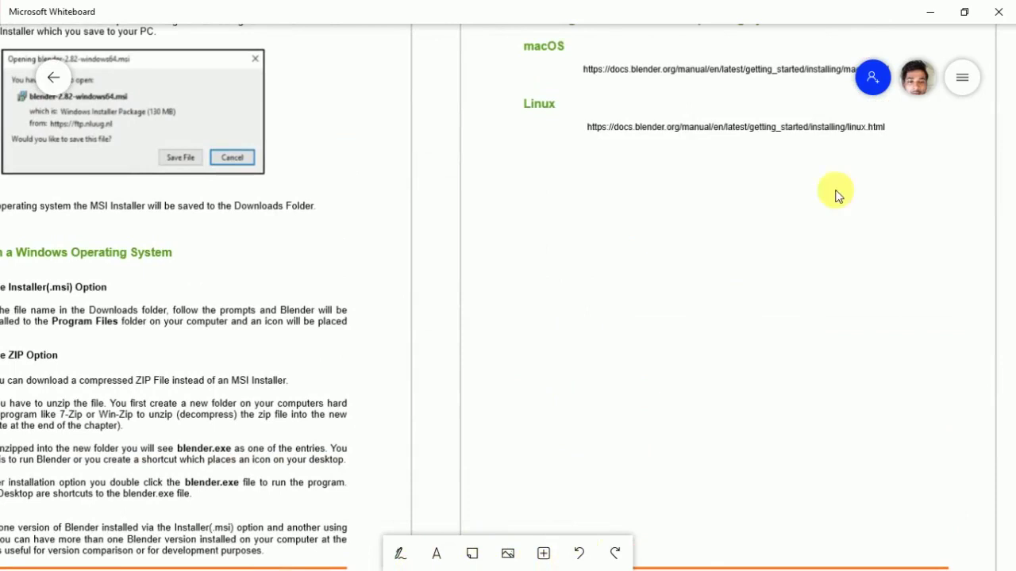
click(940, 11)
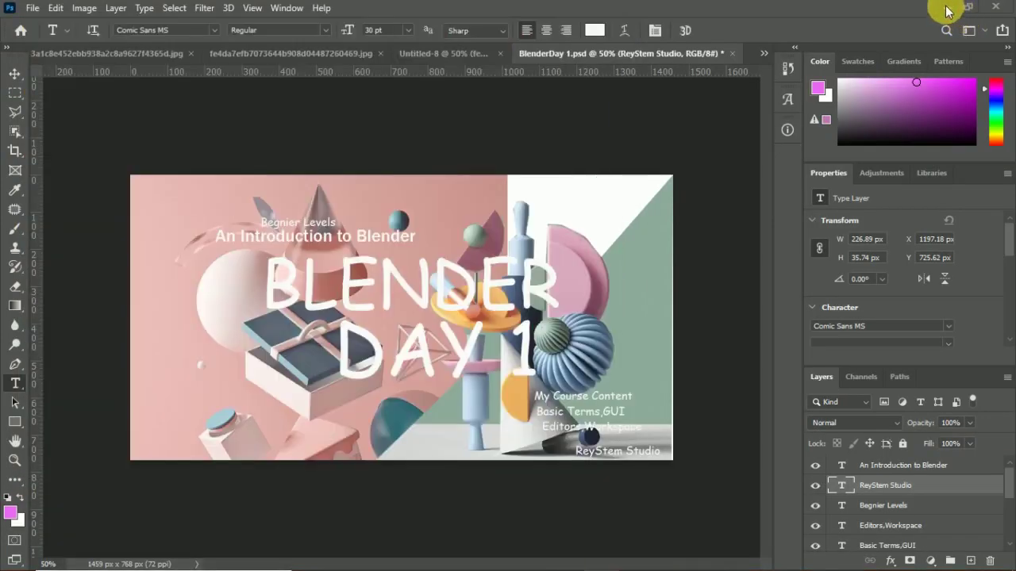
Bring Blender back to the front and close it without saving the current scene
click(944, 10)
click(545, 33)
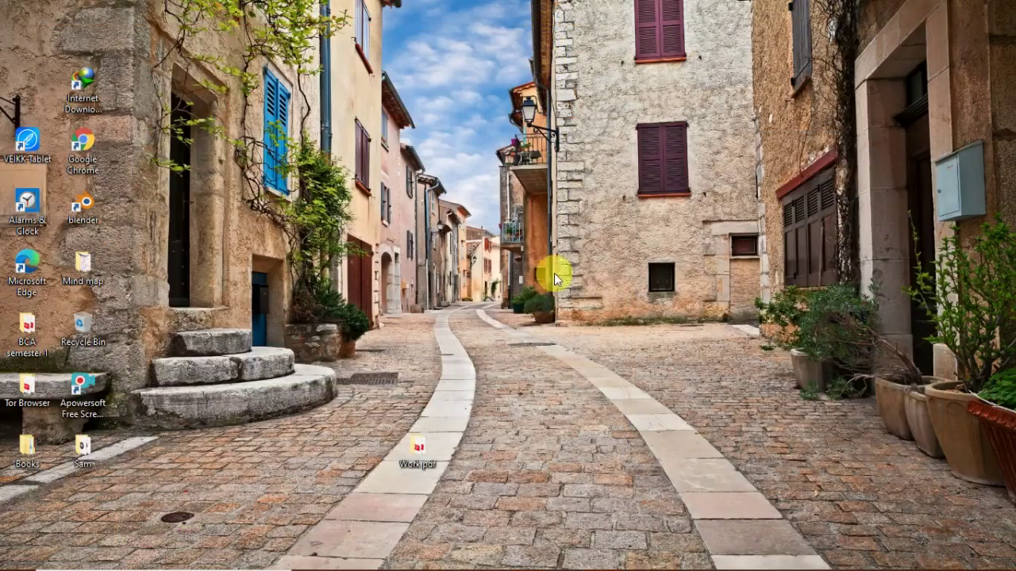
click(574, 555)
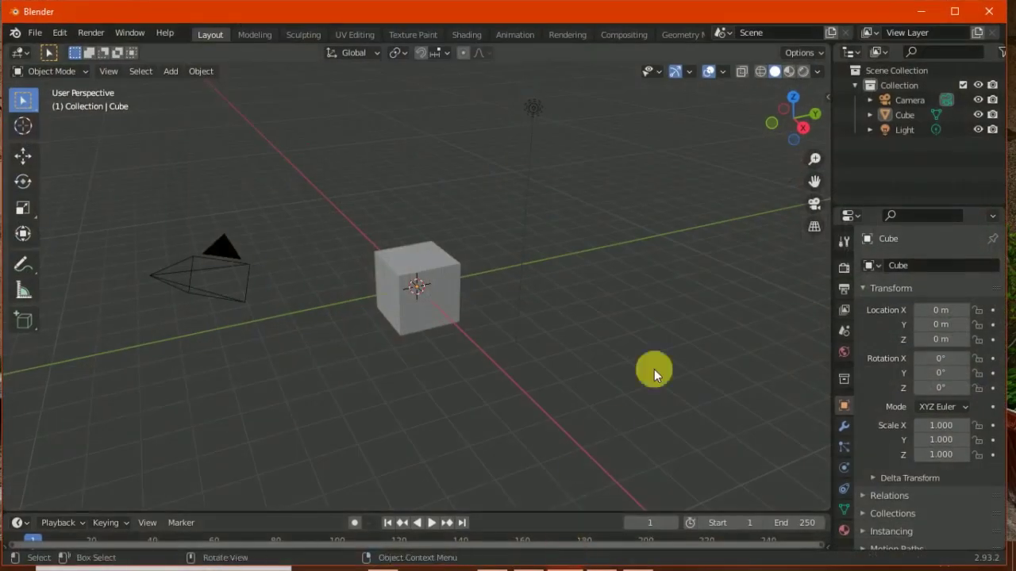
click(989, 11)
click(562, 320)
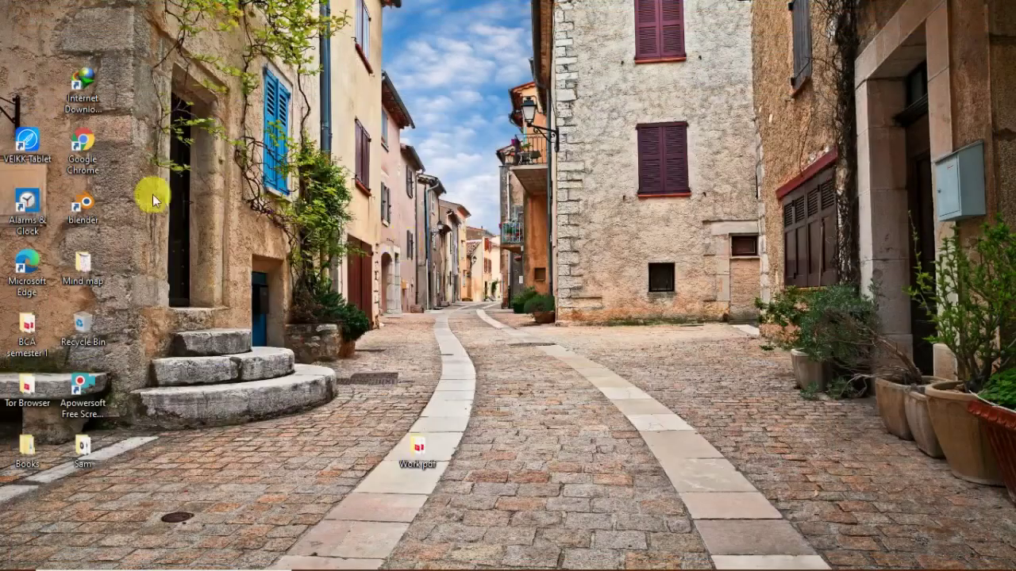
Relaunch Blender from the desktop, restore its window size, and reopen then close the splash screen
double_click(94, 213)
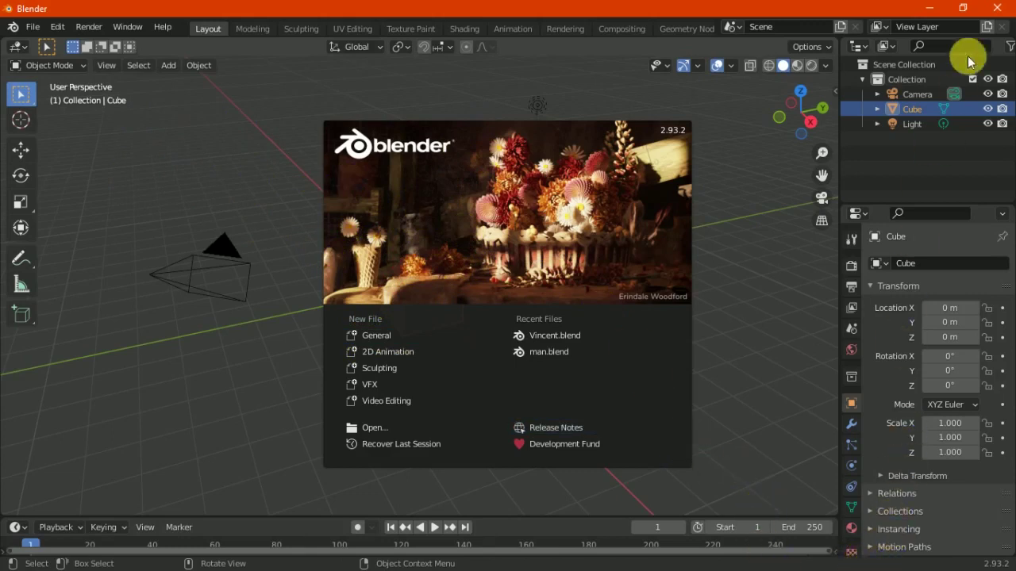
click(962, 8)
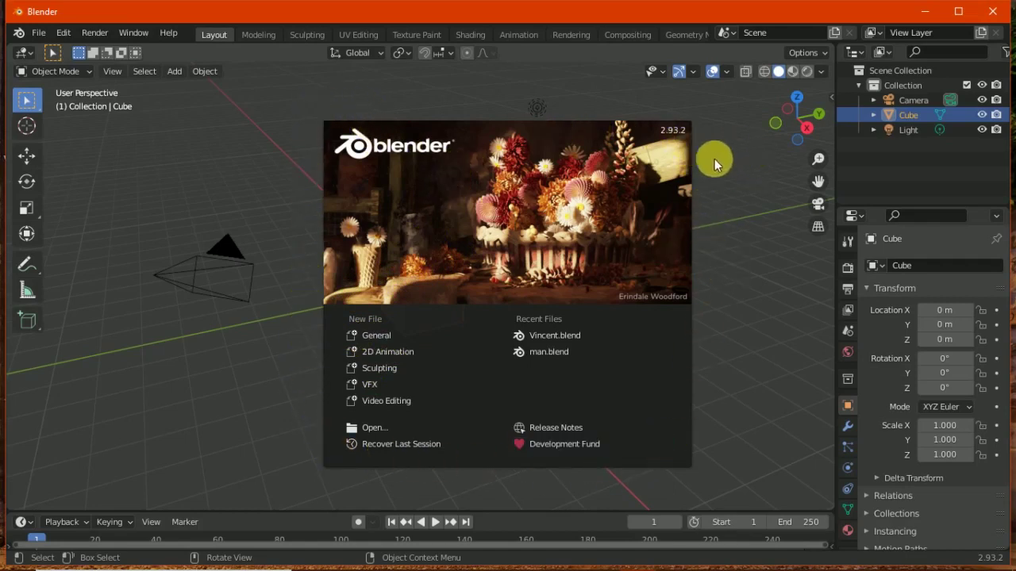
click(750, 299)
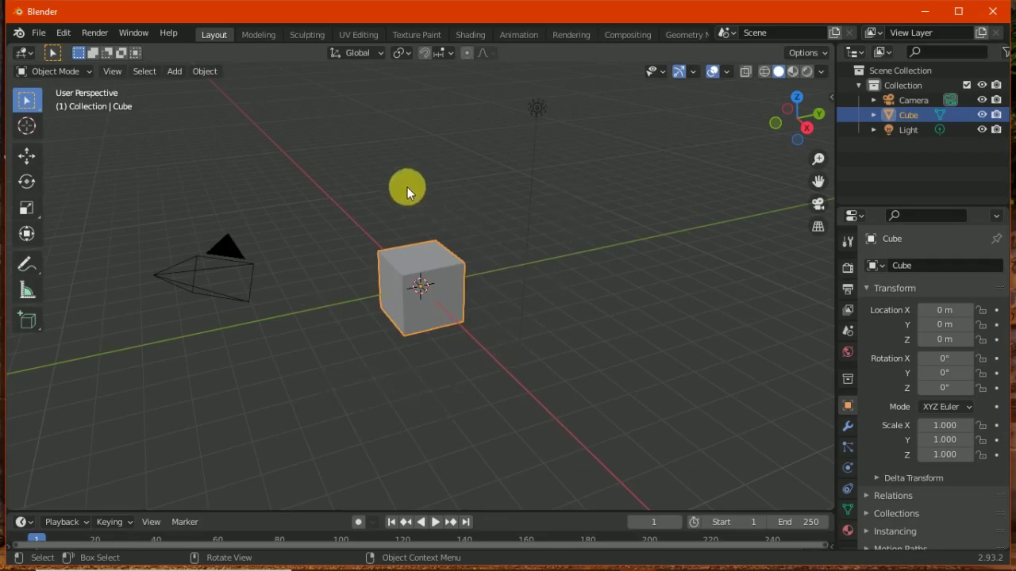
click(16, 36)
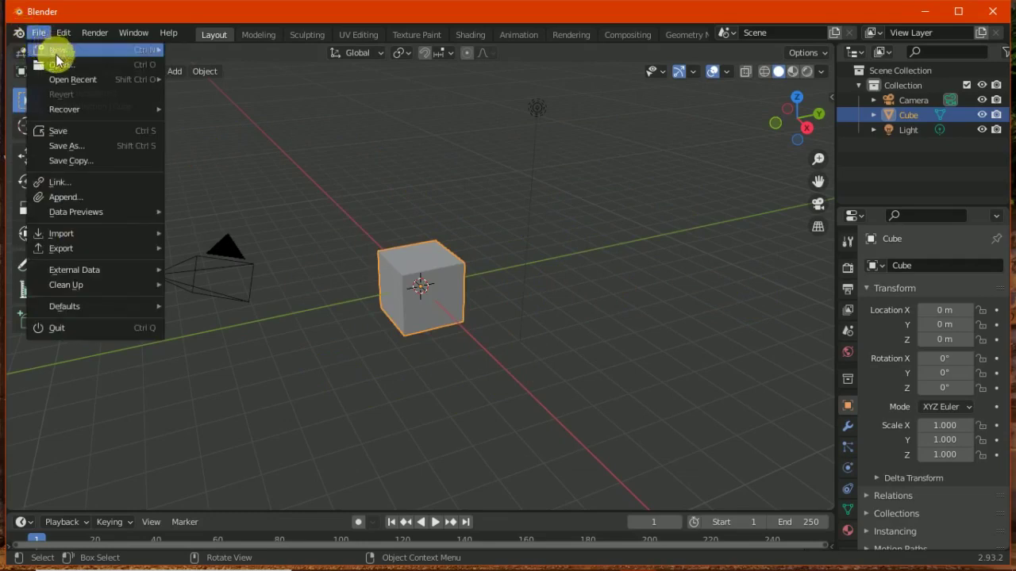
click(20, 33)
click(19, 37)
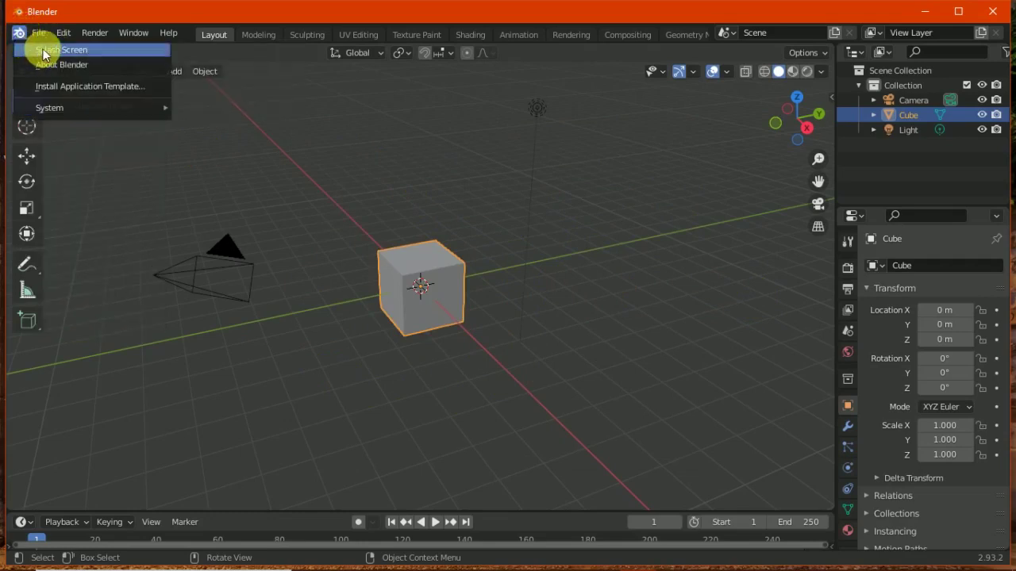
click(41, 46)
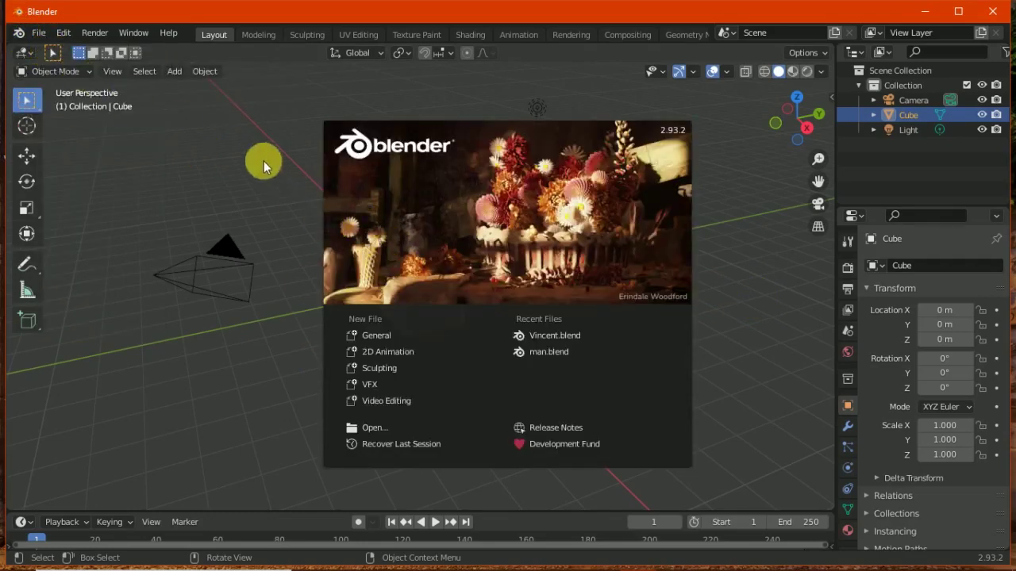
click(264, 169)
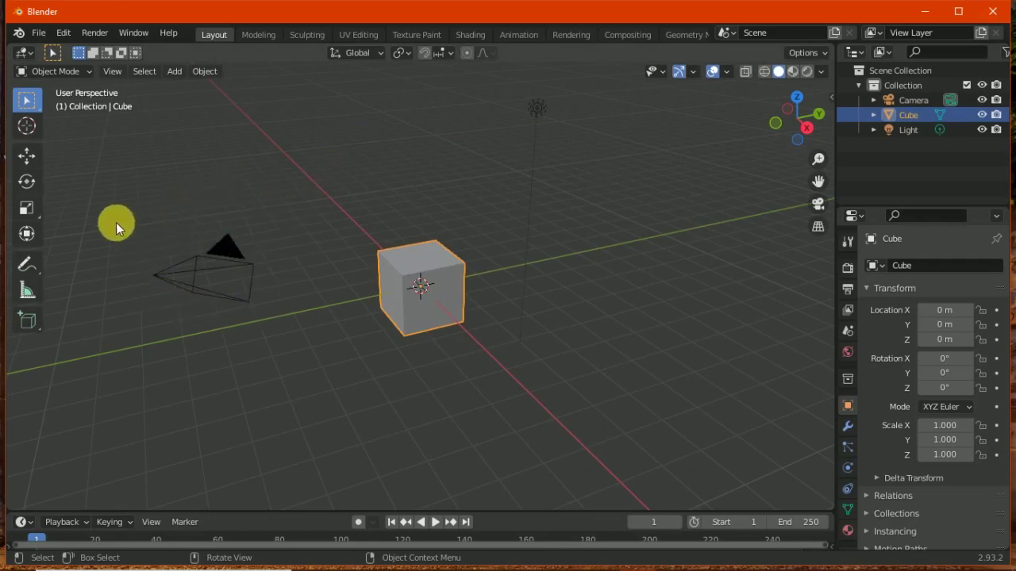
click(27, 264)
Annotate circles and labels around the camera, cube and light, plus a line down from the cube
mouse_move(166, 224)
mouse_down()
mouse_move(238, 339)
mouse_move(140, 220)
mouse_move(247, 215)
mouse_move(283, 186)
mouse_move(301, 195)
mouse_move(373, 175)
mouse_up()
mouse_move(397, 221)
mouse_down()
mouse_move(352, 310)
mouse_move(369, 241)
mouse_up()
drag(392, 284, 619, 279)
mouse_move(558, 98)
mouse_down()
mouse_move(573, 111)
mouse_move(568, 143)
mouse_move(598, 164)
mouse_move(614, 170)
mouse_move(665, 148)
mouse_up()
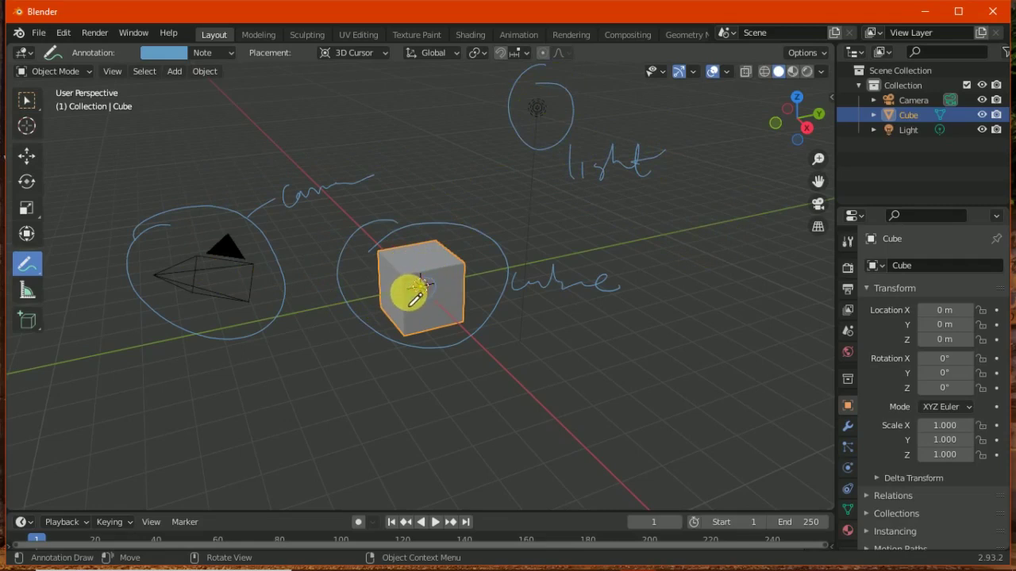
mouse_move(413, 300)
middle_down()
mouse_move(409, 338)
mouse_move(431, 313)
mouse_move(333, 312)
mouse_move(341, 306)
mouse_move(326, 319)
mouse_move(323, 308)
middle_up()
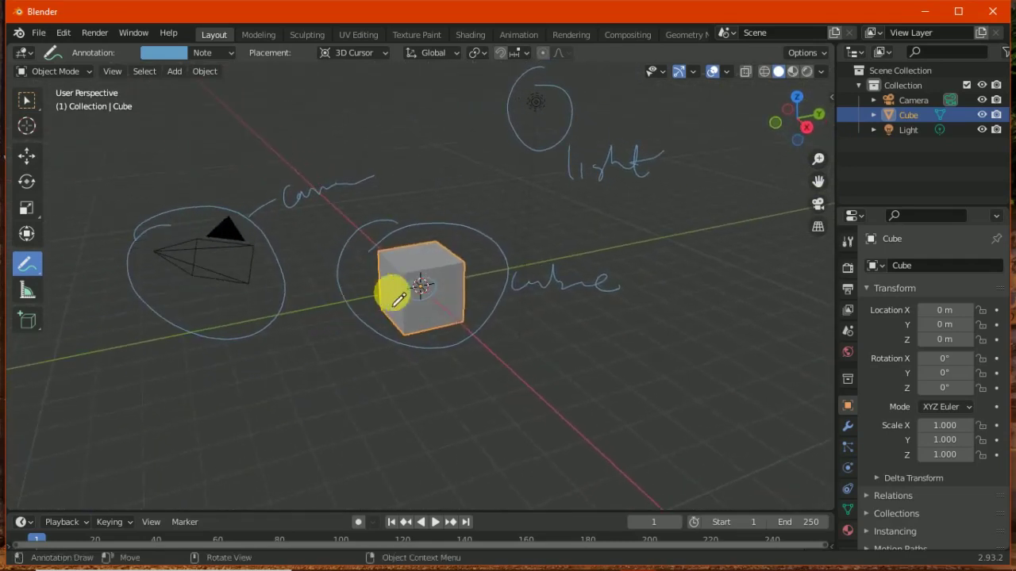
mouse_move(421, 284)
mouse_down()
mouse_move(441, 383)
mouse_move(559, 370)
mouse_up()
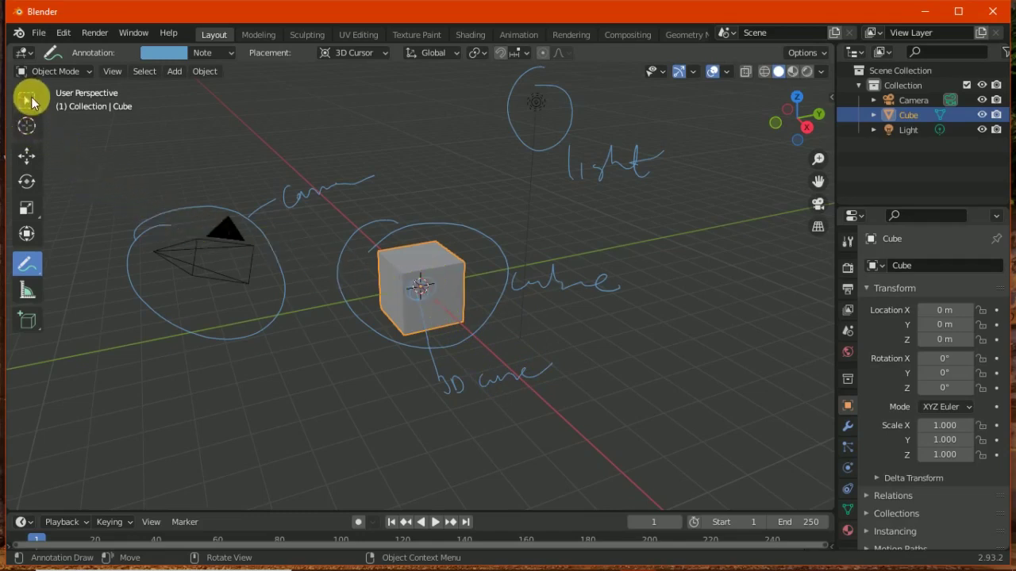
click(28, 106)
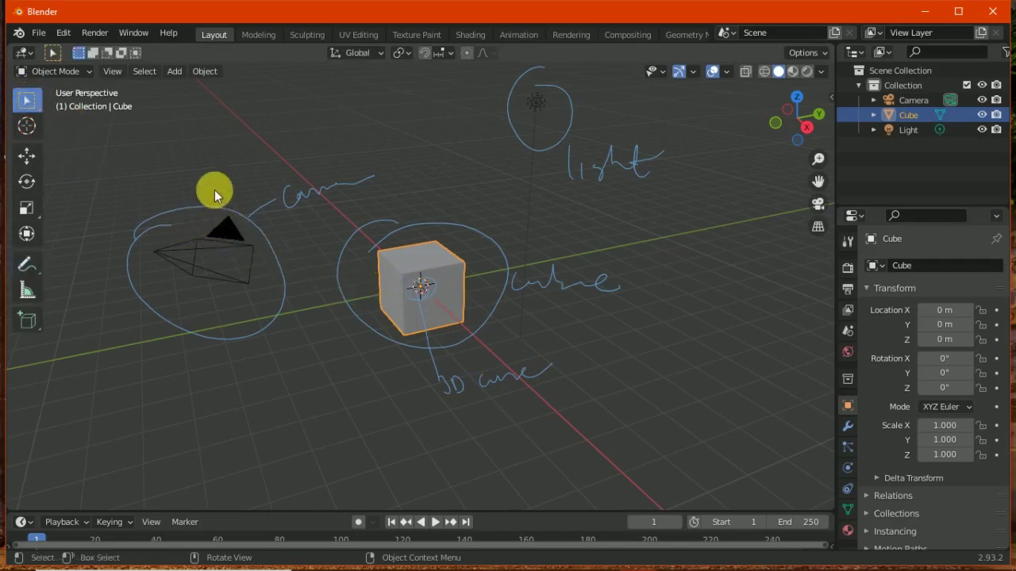
Add two Circle meshes, a Plane and a UV Sphere at the scene centre
click(171, 72)
mouse_move(194, 88)
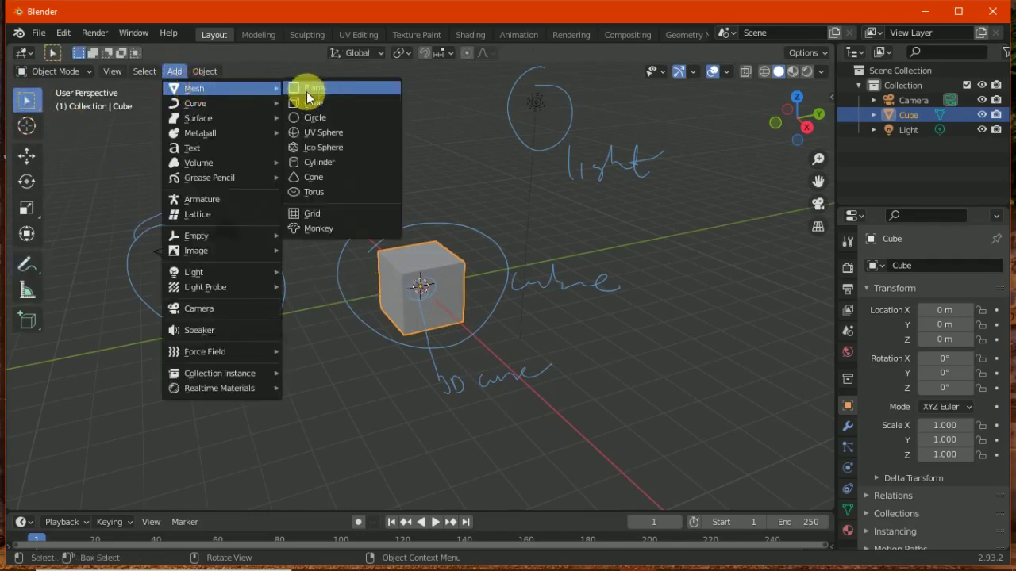
click(312, 117)
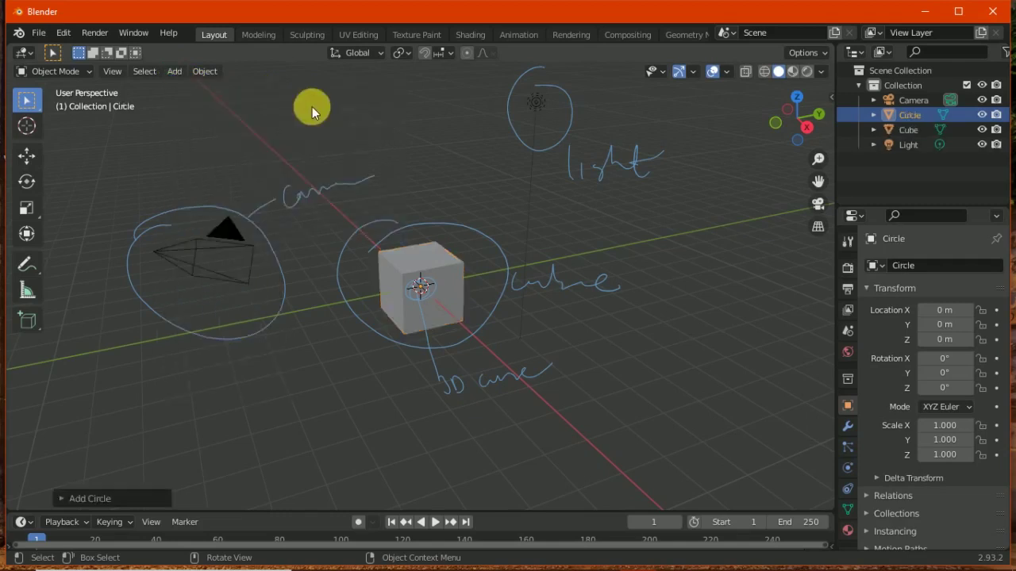
click(176, 74)
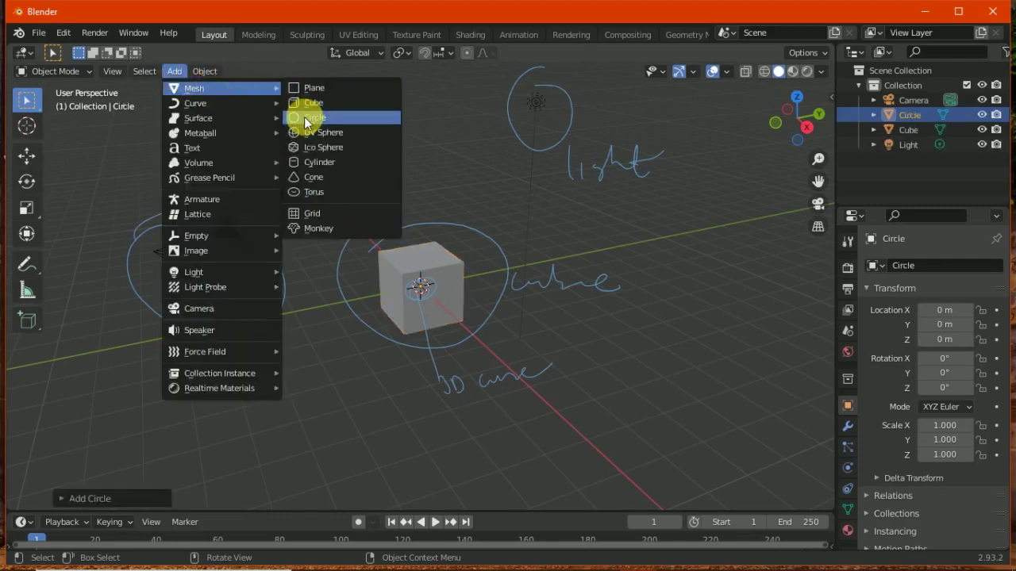
click(304, 116)
click(174, 73)
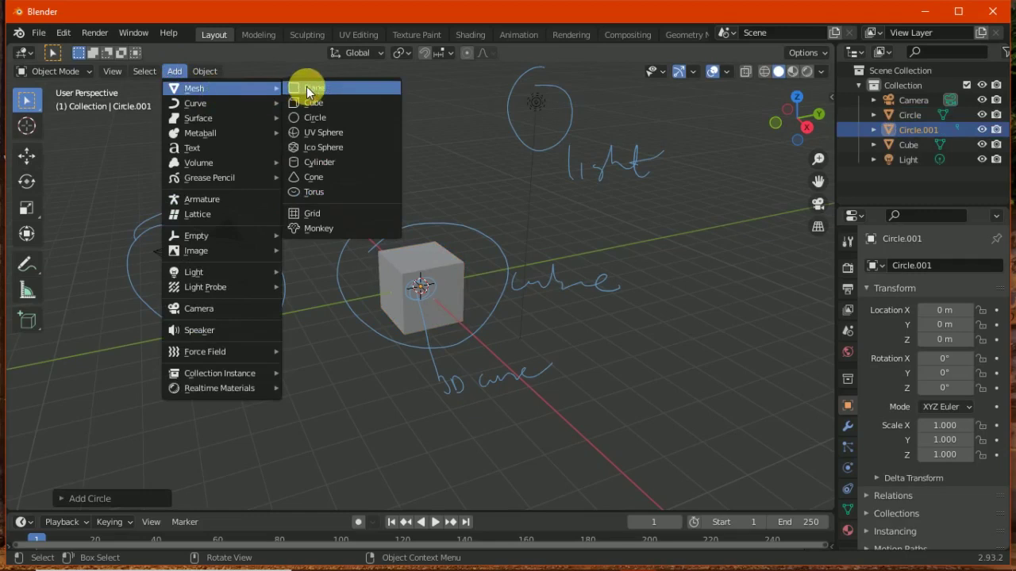
click(305, 89)
click(180, 74)
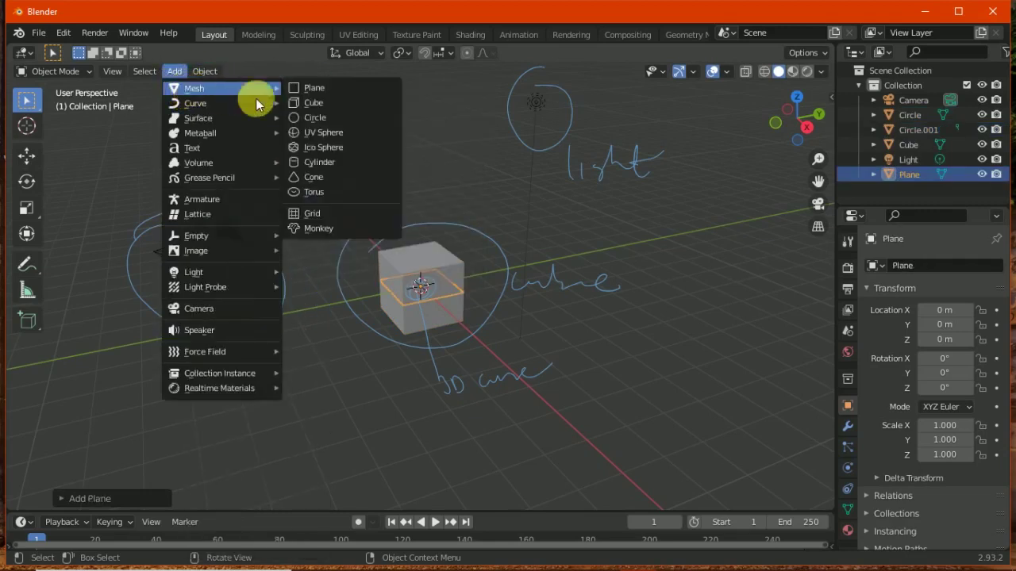
click(308, 132)
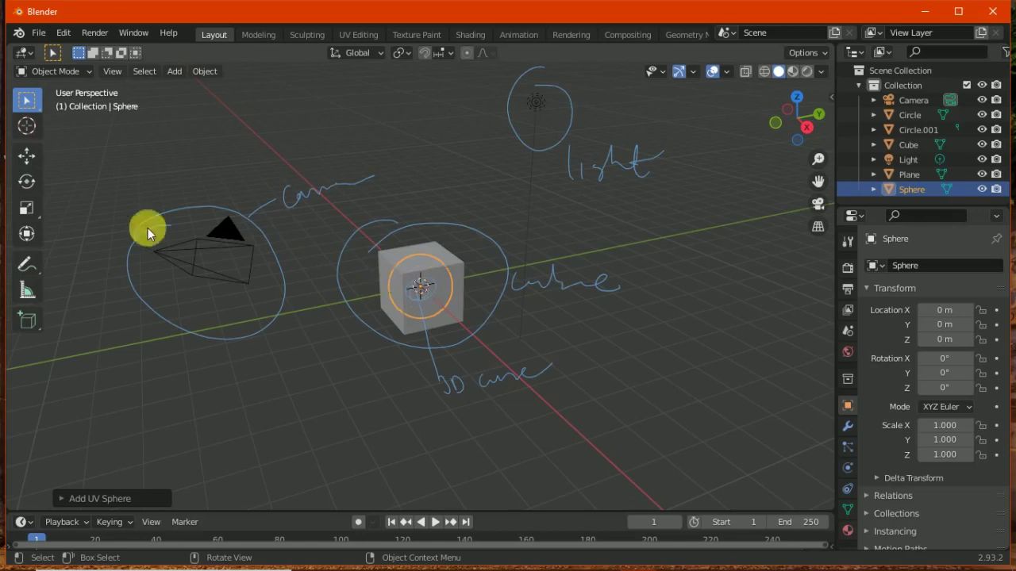
click(18, 156)
Move the UV sphere beside the camera and shift all other objects off to the right
drag(403, 290, 238, 311)
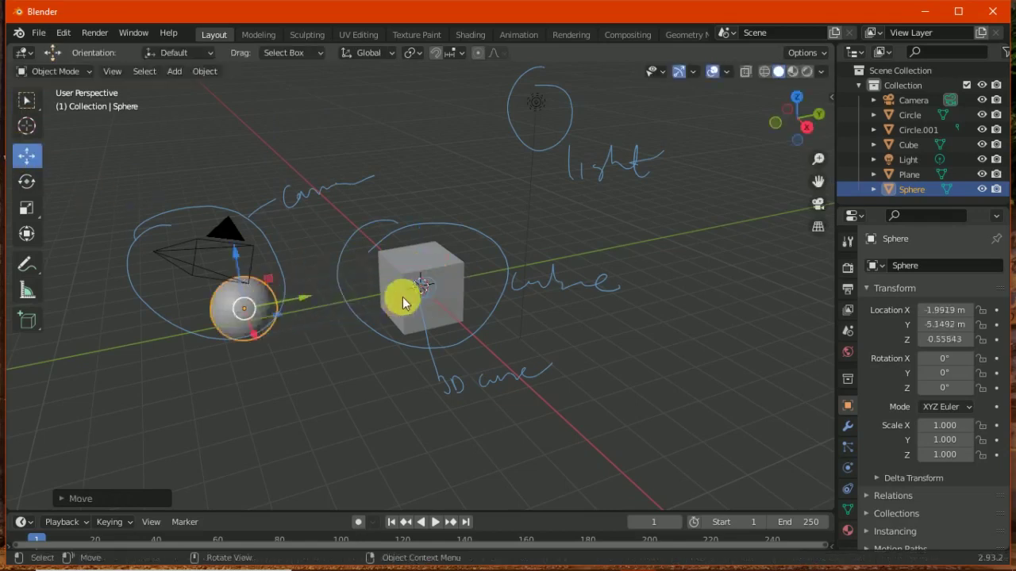
key(ctrl+i)
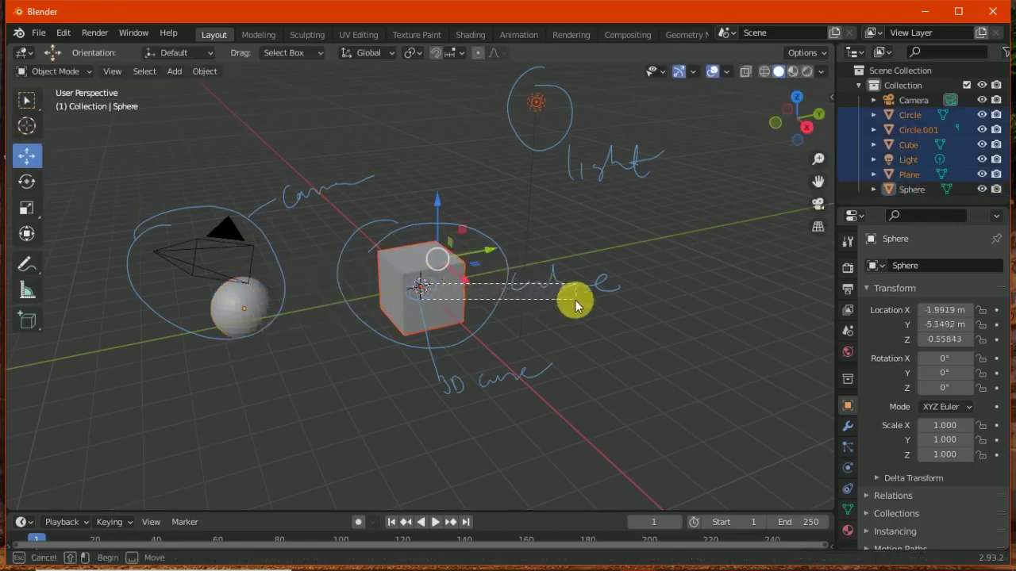
key(g)
right_click(641, 309)
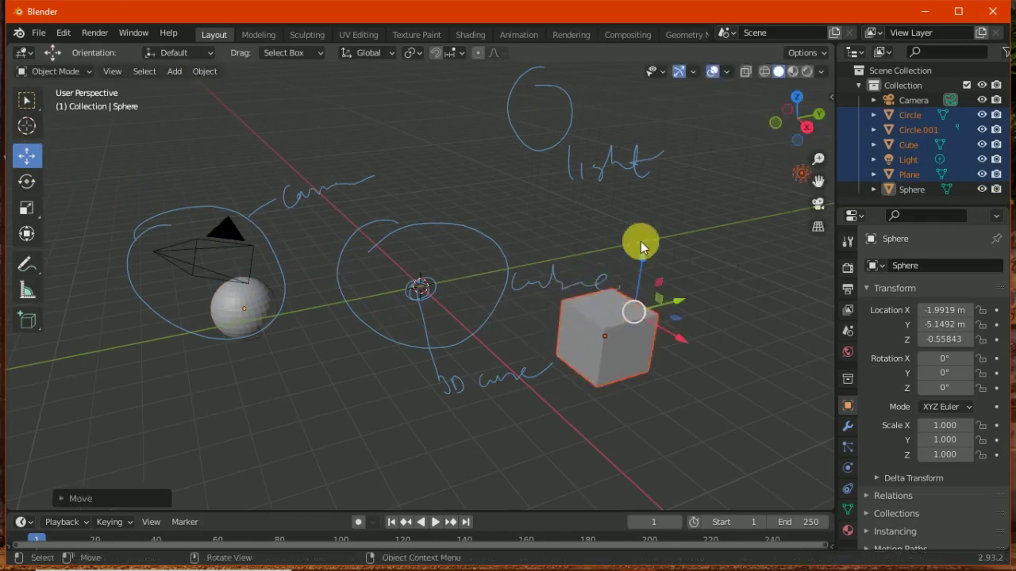
click(597, 228)
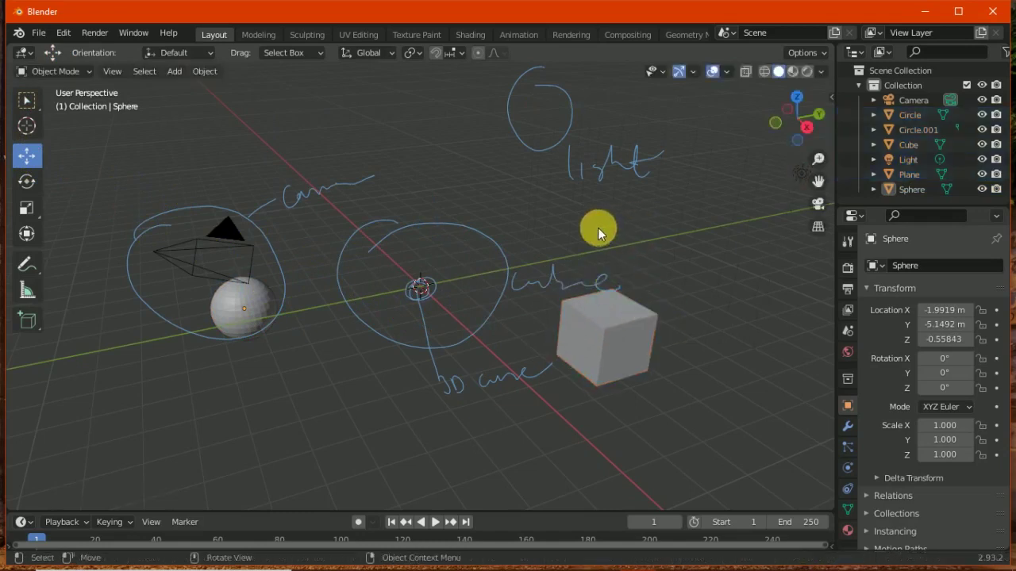
Select the sphere and the cube, then deselect all and nudge the 3D cursor near the origin
click(31, 101)
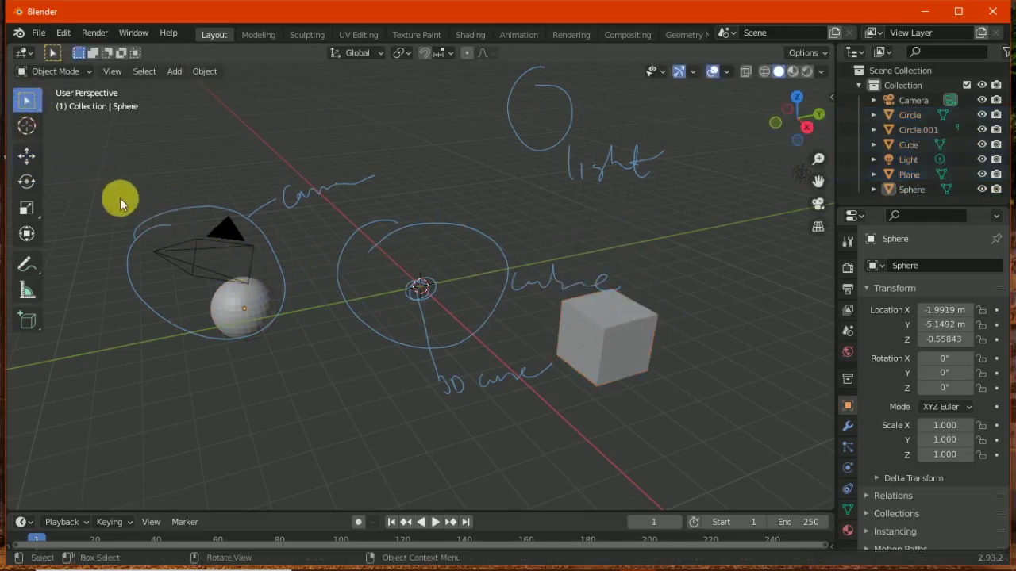
click(239, 309)
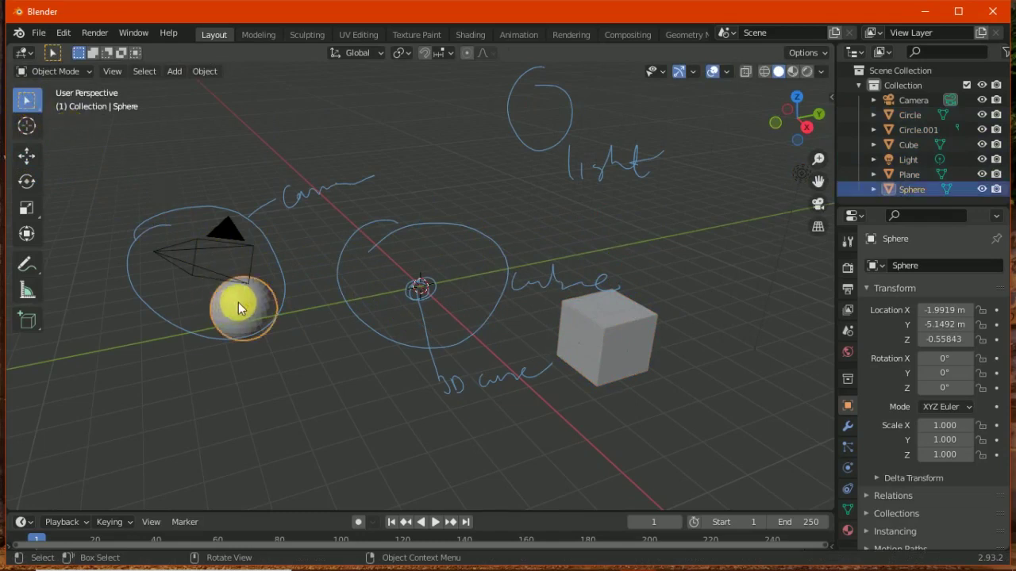
click(587, 343)
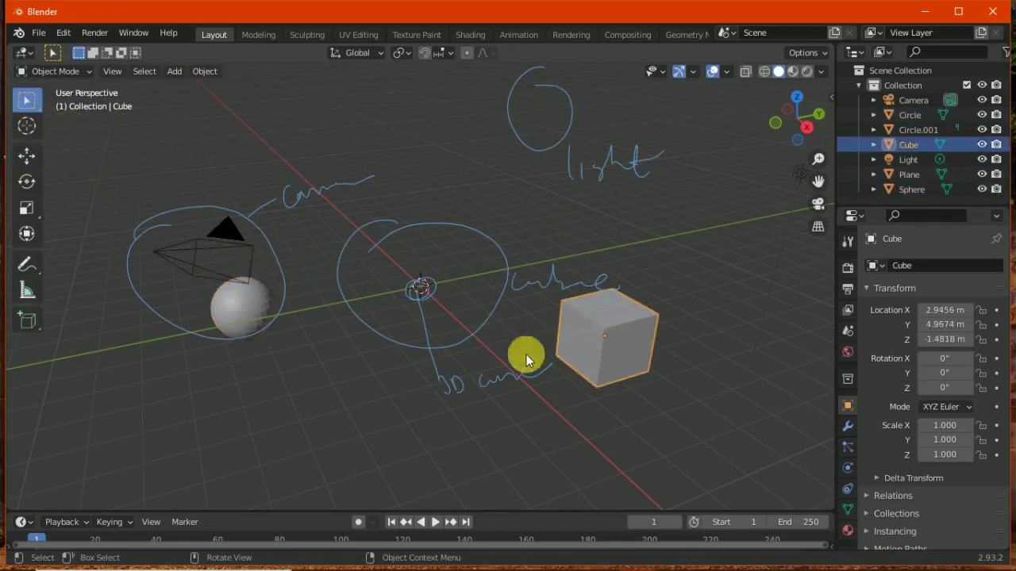
click(428, 286)
shift+right_click(427, 284)
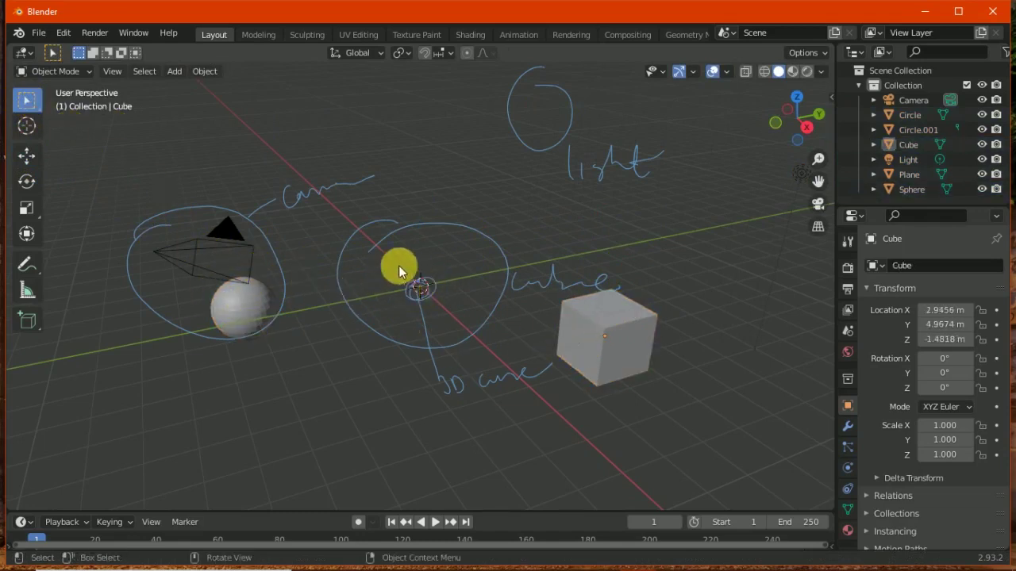
click(29, 130)
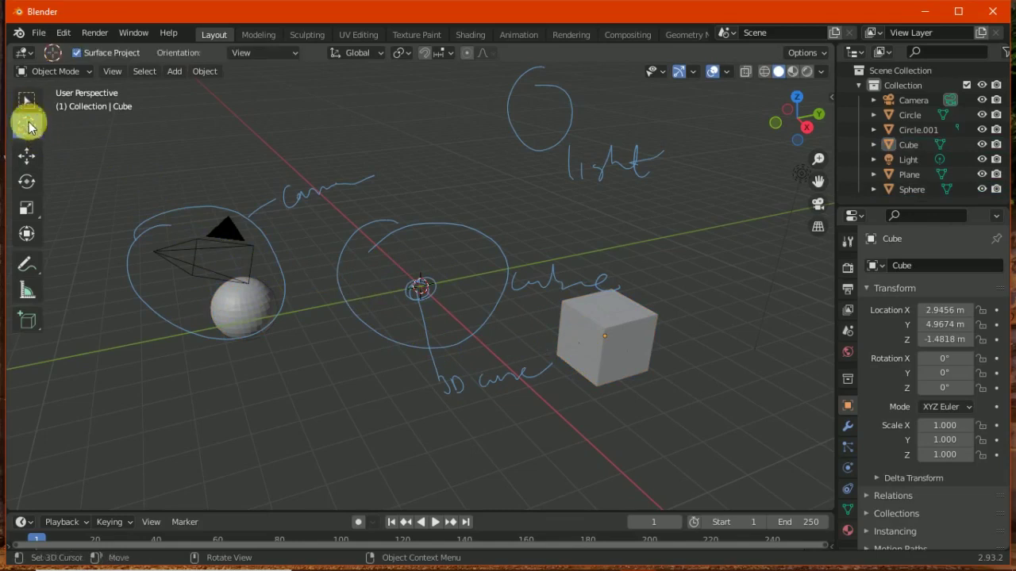
Position the 3D cursor beside the handwritten light note
click(408, 191)
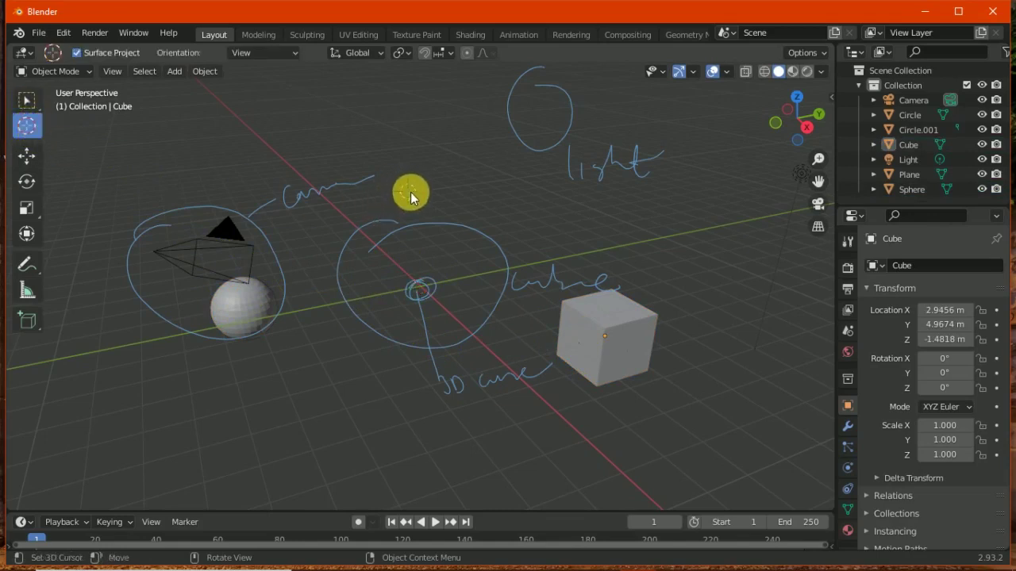
drag(419, 279, 419, 274)
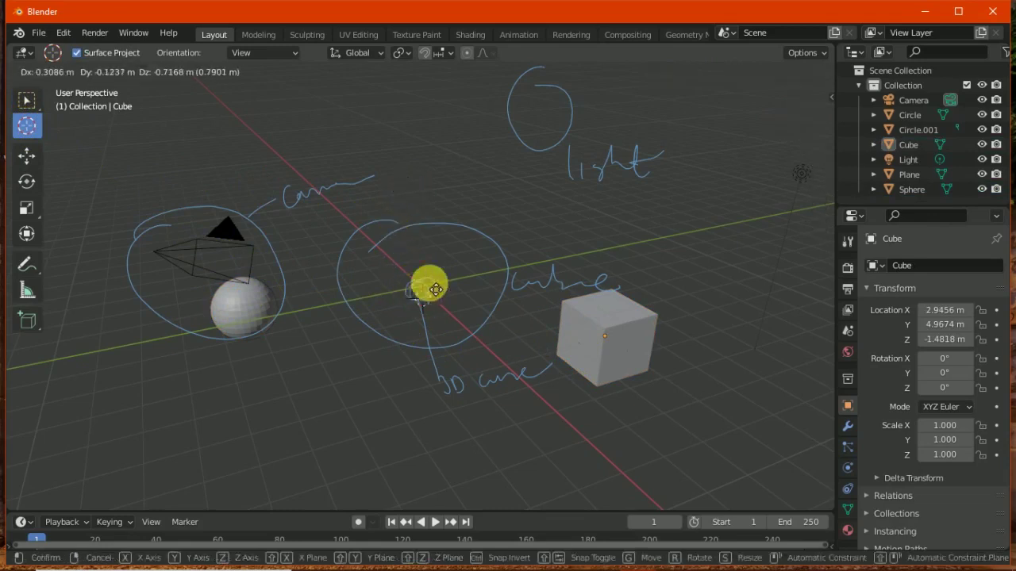
click(426, 195)
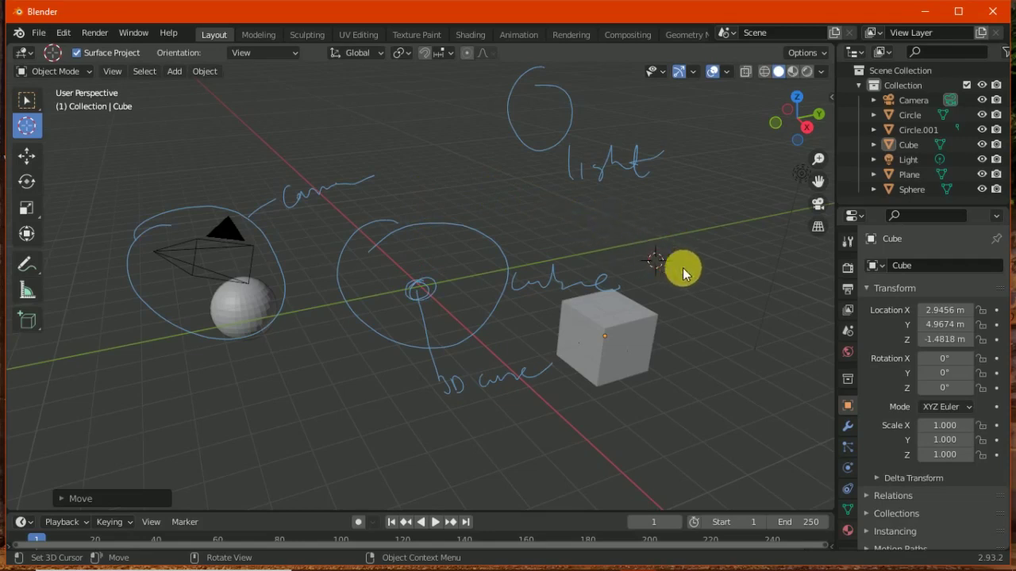
drag(686, 394, 596, 414)
drag(671, 394, 704, 317)
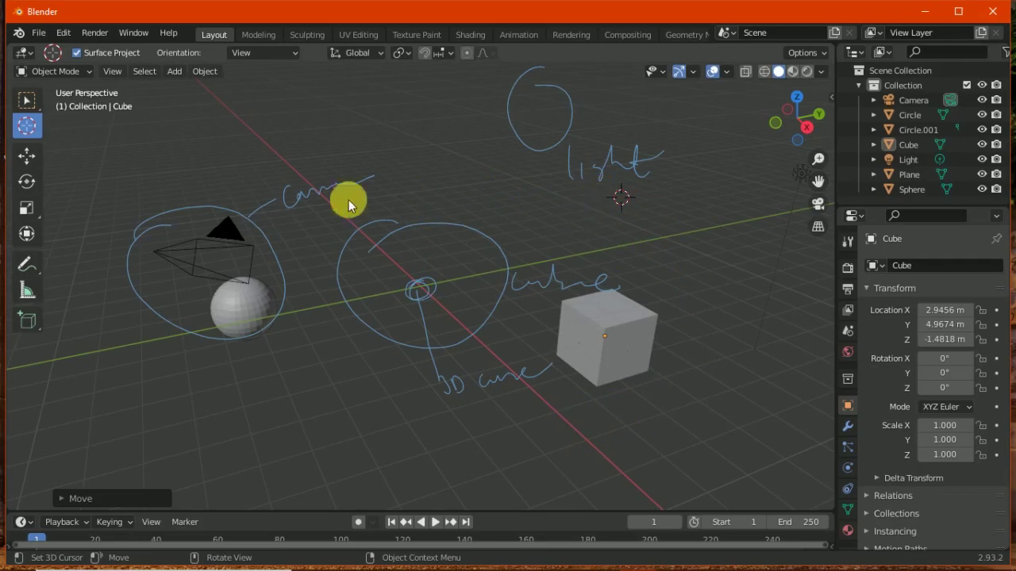
click(27, 268)
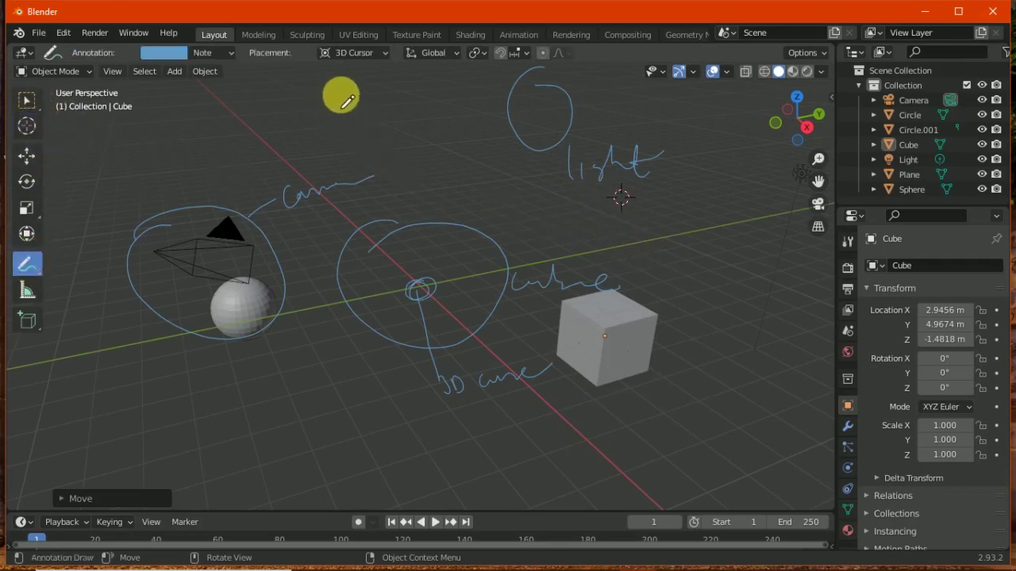
Erase the old annotation circle around the camera and sphere with the Annotate Eraser
click(29, 266)
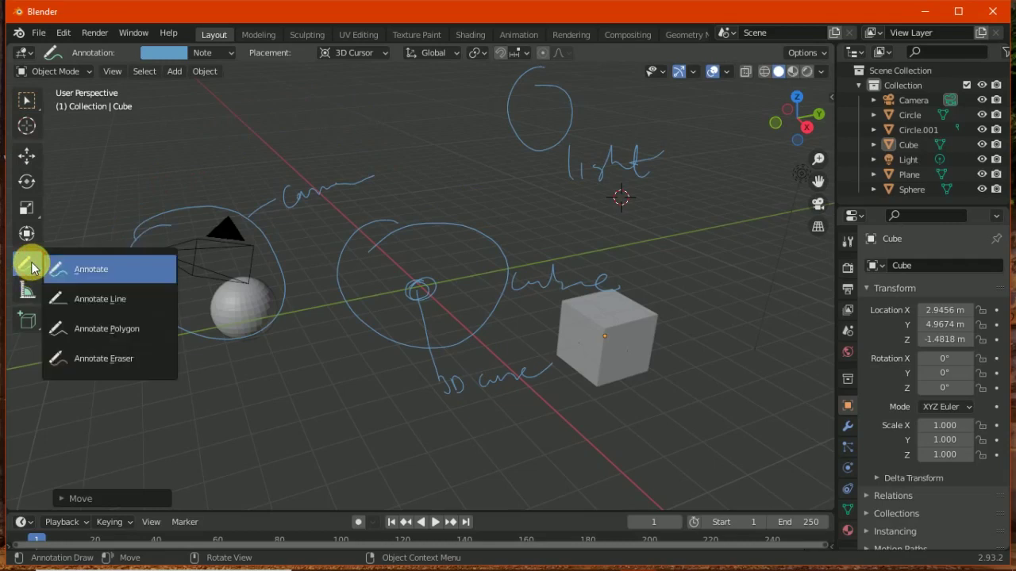
click(103, 357)
mouse_move(253, 252)
mouse_down()
mouse_move(156, 317)
mouse_move(277, 317)
mouse_move(211, 231)
mouse_move(400, 199)
mouse_move(402, 215)
mouse_move(363, 261)
mouse_move(455, 363)
mouse_move(531, 383)
mouse_move(427, 330)
mouse_move(500, 257)
mouse_move(510, 296)
mouse_move(596, 295)
mouse_move(659, 151)
mouse_move(579, 147)
mouse_move(510, 74)
mouse_move(401, 164)
mouse_up()
Sketch a mouse outline with Right and circled Left button labels
drag(26, 271, 84, 267)
mouse_move(382, 162)
mouse_down()
mouse_move(362, 287)
mouse_move(459, 290)
mouse_move(491, 226)
mouse_move(408, 150)
mouse_move(426, 204)
mouse_move(426, 195)
mouse_move(433, 306)
mouse_up()
drag(470, 184, 512, 163)
mouse_move(523, 181)
mouse_down()
mouse_move(528, 163)
mouse_move(530, 181)
mouse_move(573, 185)
mouse_move(587, 165)
mouse_up()
mouse_move(382, 191)
mouse_down()
mouse_move(363, 152)
mouse_move(392, 111)
mouse_up()
mouse_move(401, 150)
mouse_down()
mouse_move(421, 119)
mouse_move(433, 139)
mouse_up()
mouse_move(433, 98)
mouse_down()
mouse_move(453, 131)
mouse_move(397, 129)
mouse_up()
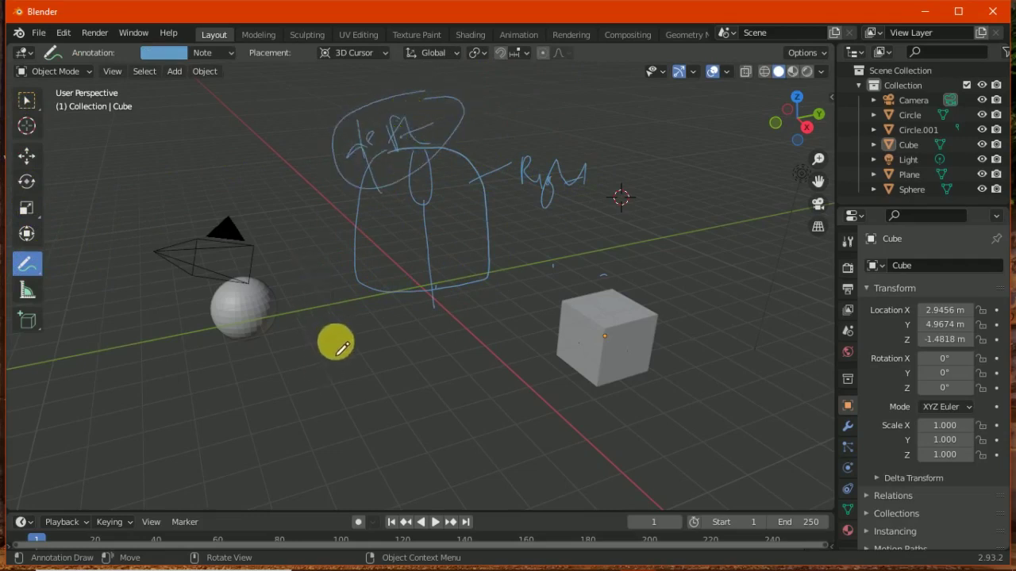
Handwrite click notes below the mouse sketch and a note beneath the Right label
mouse_move(326, 355)
mouse_down()
mouse_move(323, 378)
mouse_move(496, 349)
mouse_up()
mouse_move(382, 394)
mouse_down()
mouse_move(381, 416)
mouse_move(501, 392)
mouse_up()
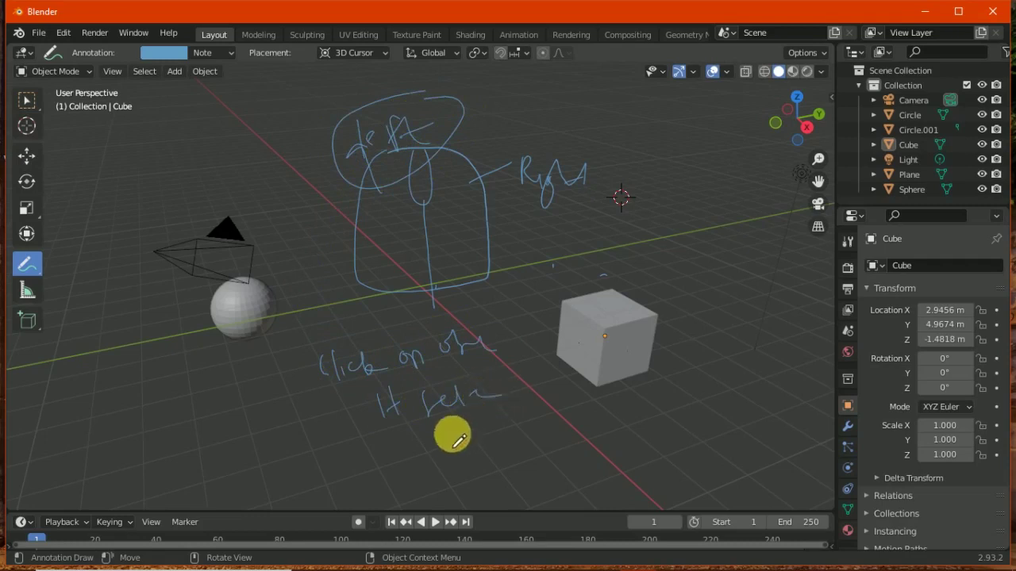
drag(423, 439, 421, 469)
mouse_move(435, 435)
mouse_down()
mouse_move(440, 468)
mouse_move(454, 449)
mouse_move(549, 432)
mouse_up()
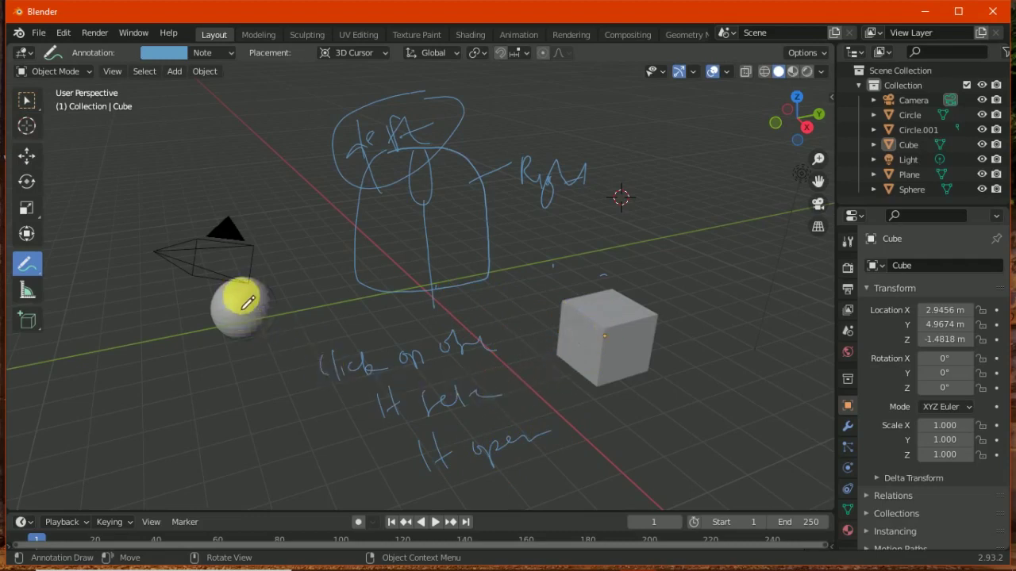
click(89, 73)
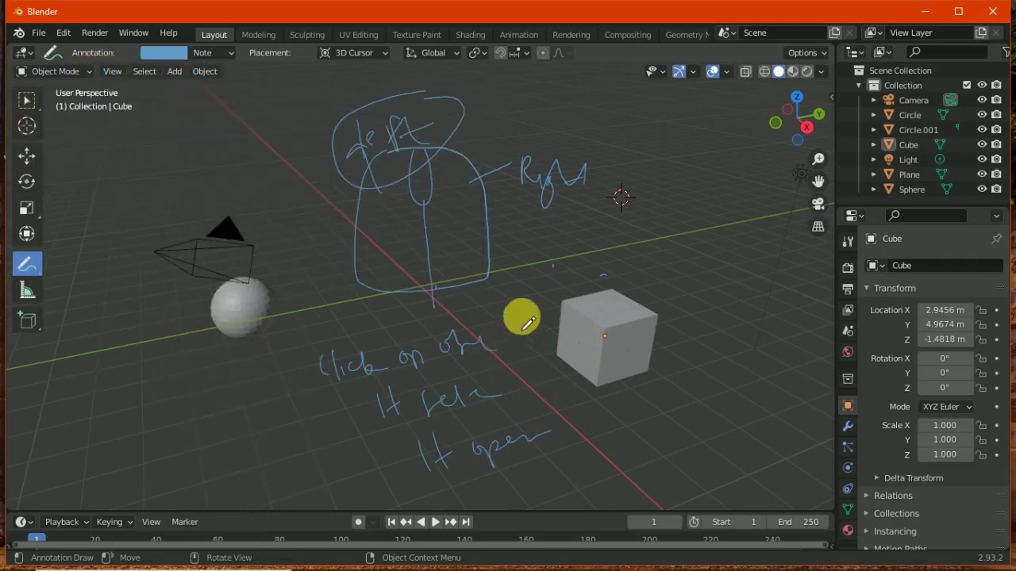
mouse_move(512, 165)
mouse_down()
mouse_move(469, 190)
mouse_move(513, 220)
mouse_up()
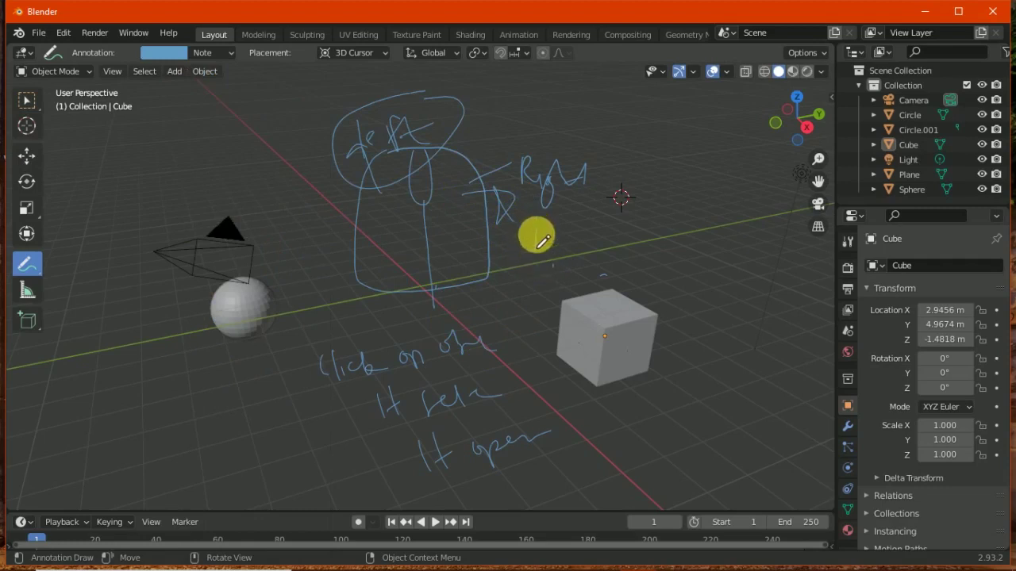
mouse_move(548, 254)
mouse_down()
mouse_move(598, 236)
mouse_move(618, 251)
mouse_move(703, 220)
mouse_move(721, 197)
mouse_move(741, 226)
mouse_up()
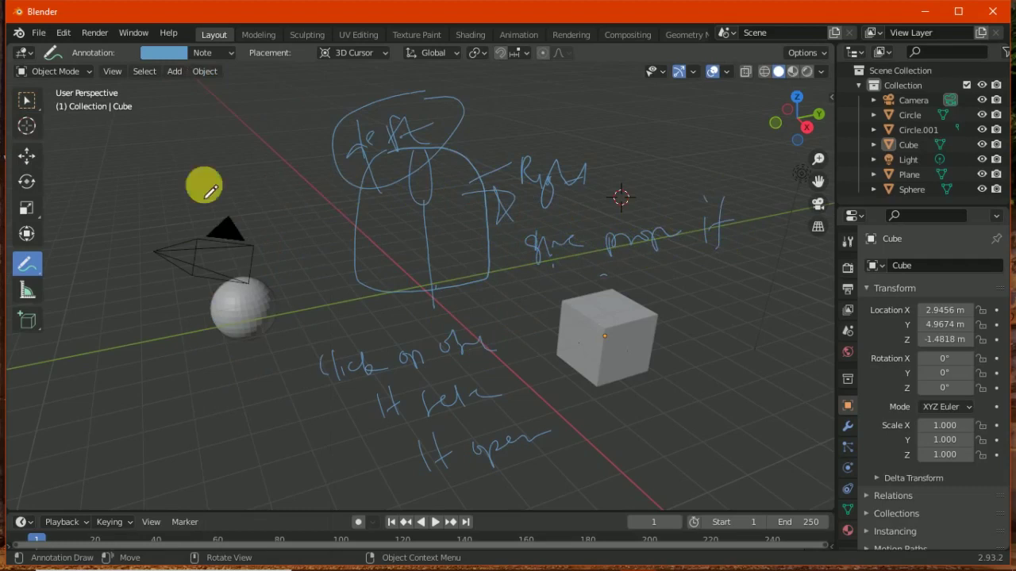
click(27, 100)
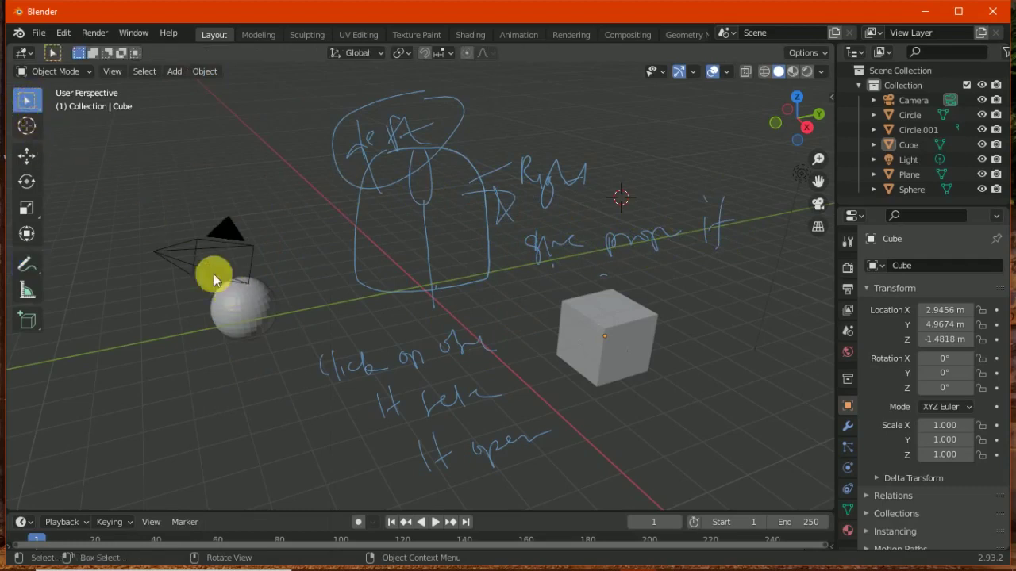
click(249, 319)
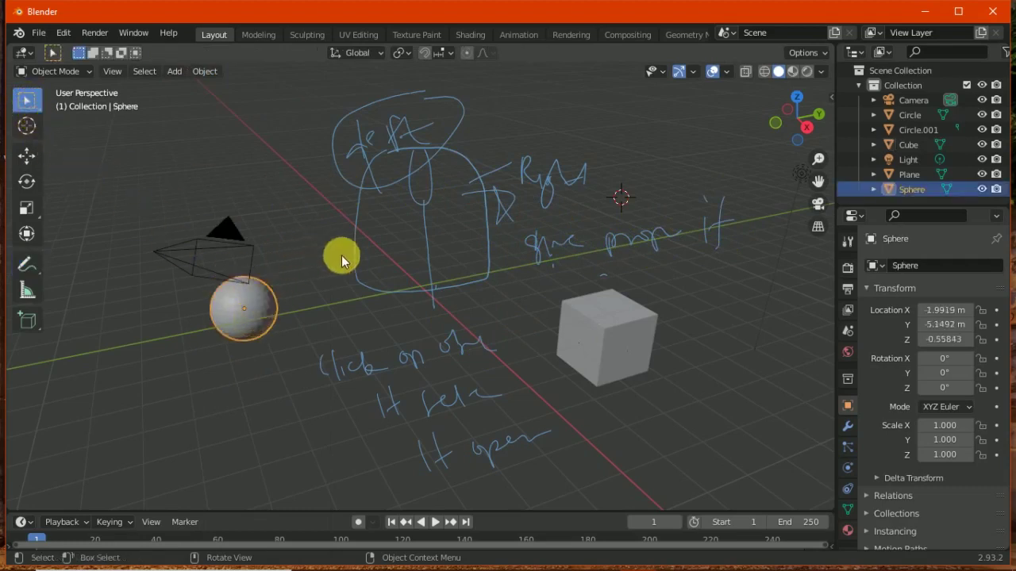
click(608, 331)
click(176, 71)
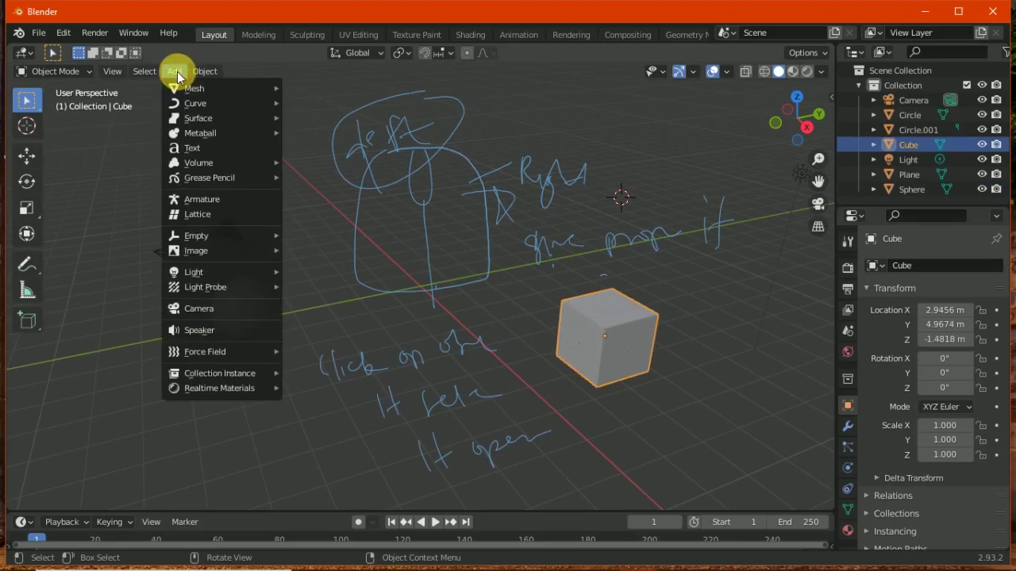
click(206, 71)
click(177, 72)
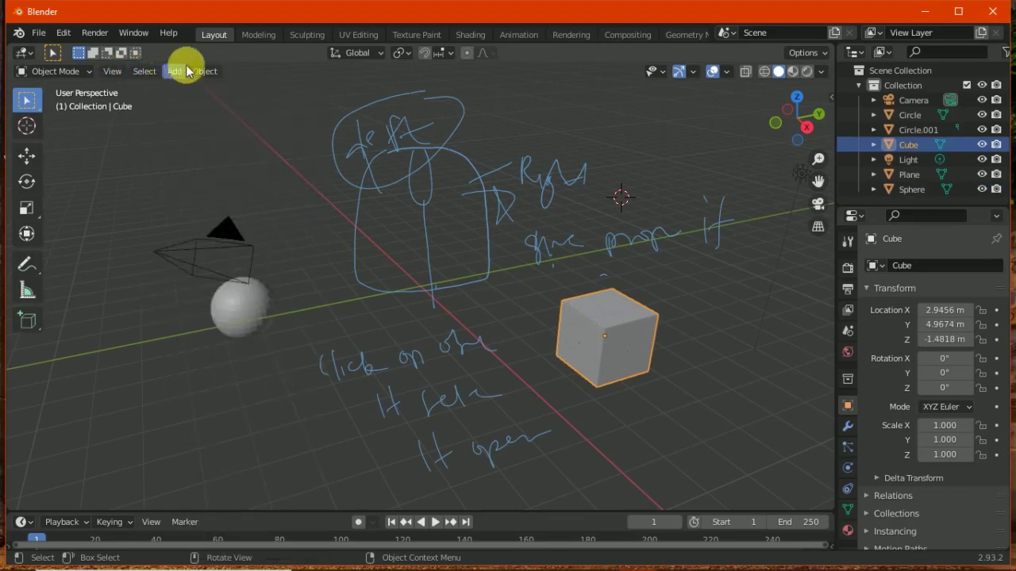
click(262, 34)
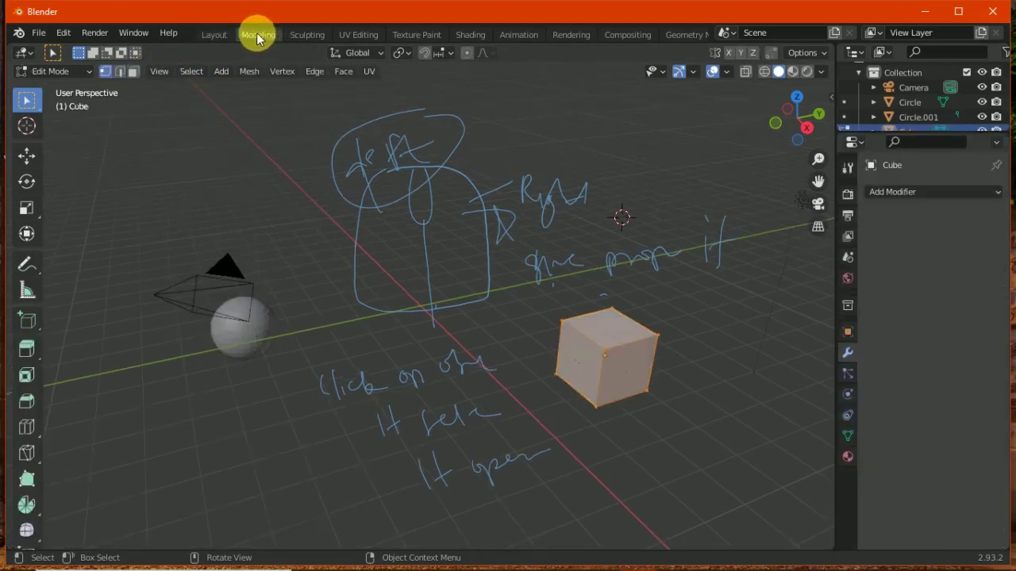
click(310, 36)
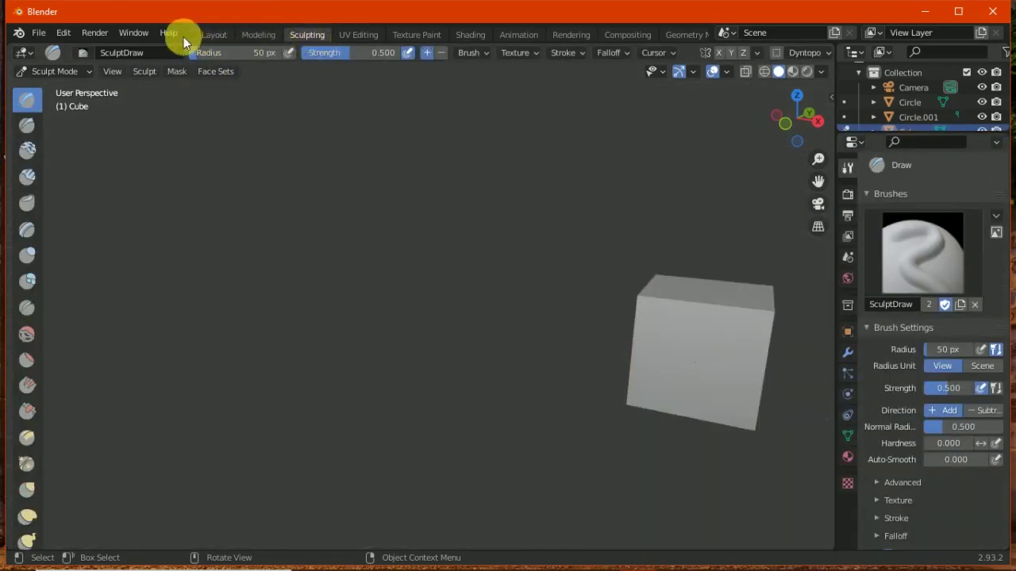
click(215, 35)
click(173, 38)
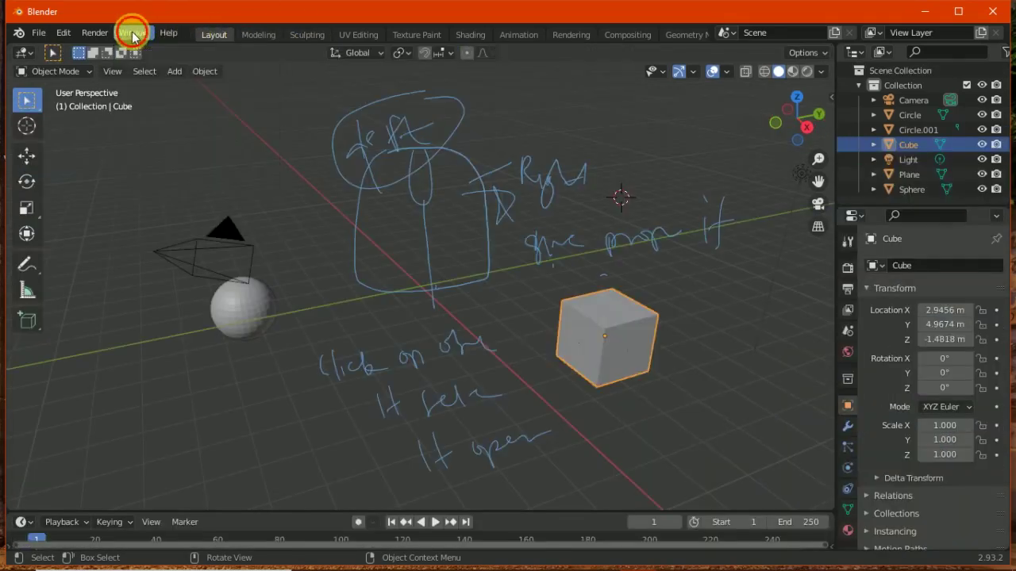
right_click(264, 37)
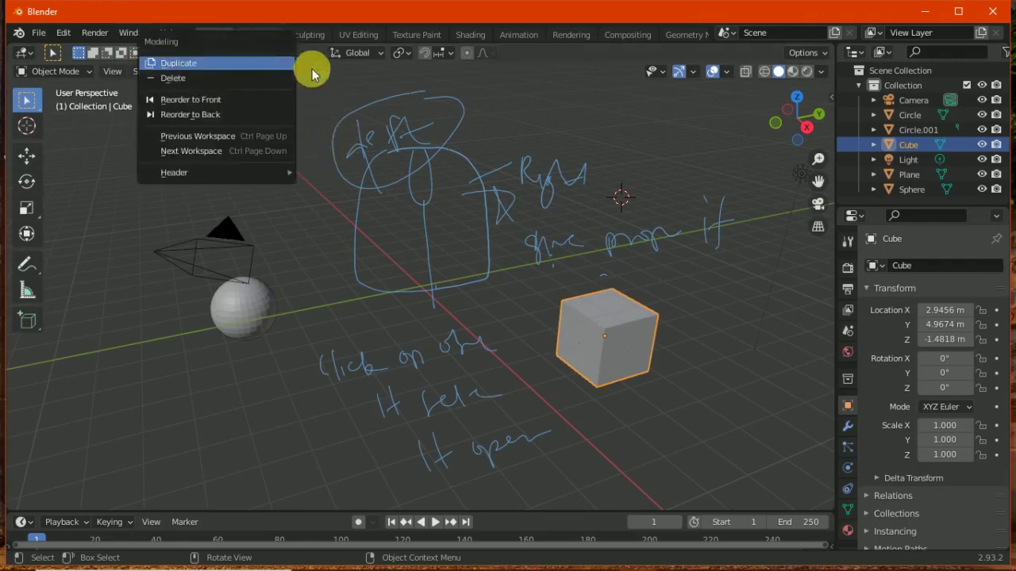
right_click(356, 51)
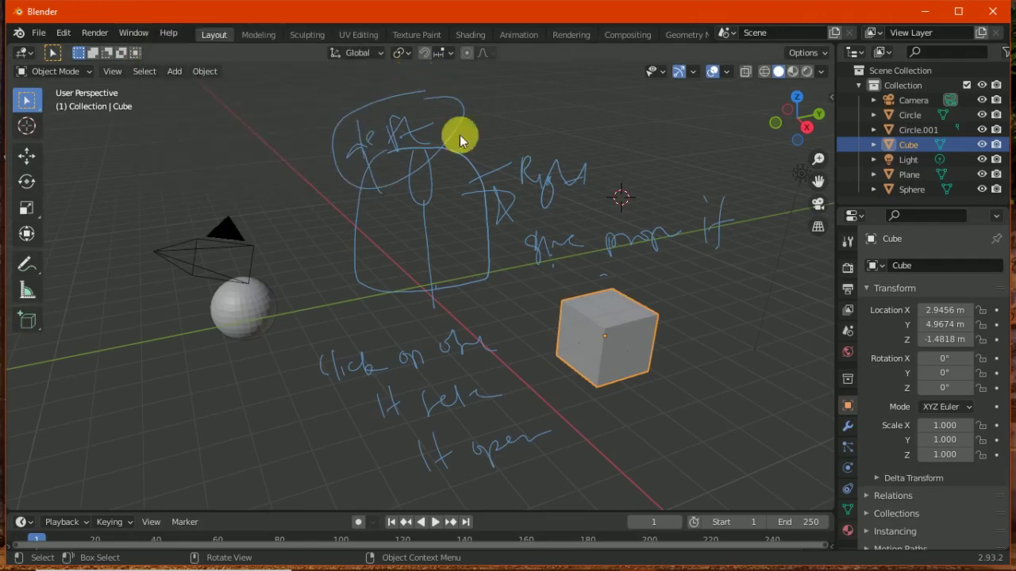
right_click(577, 320)
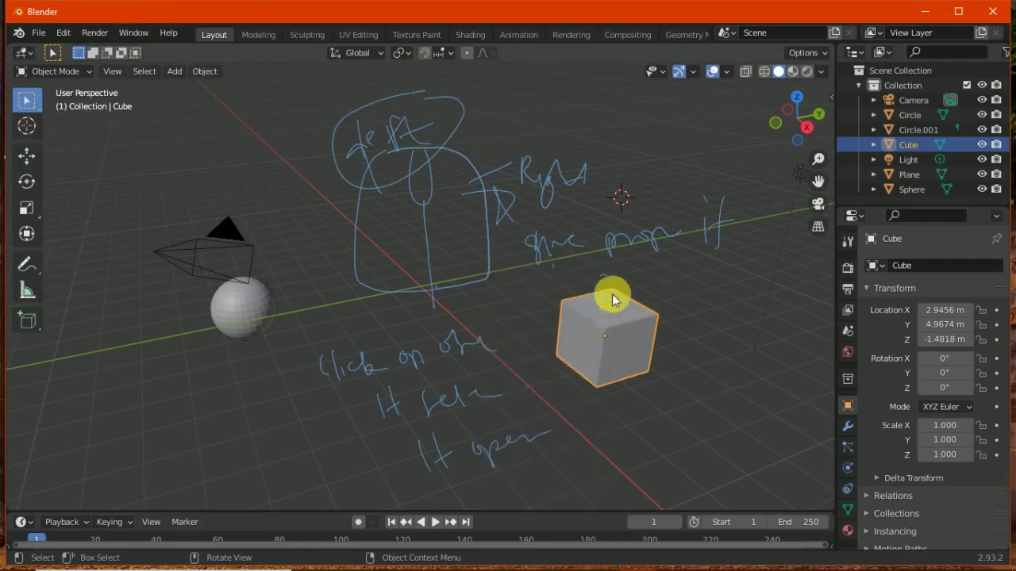
click(235, 303)
right_click(254, 299)
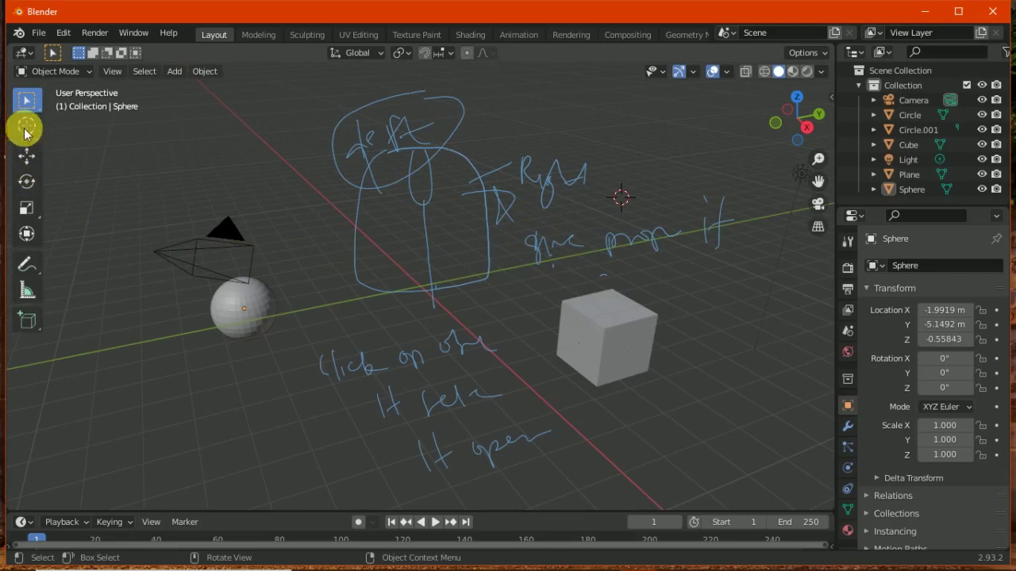
click(27, 264)
Draw an oval around the mouse sketch, strokes over Left, and a small circle beside Right
drag(456, 150, 505, 149)
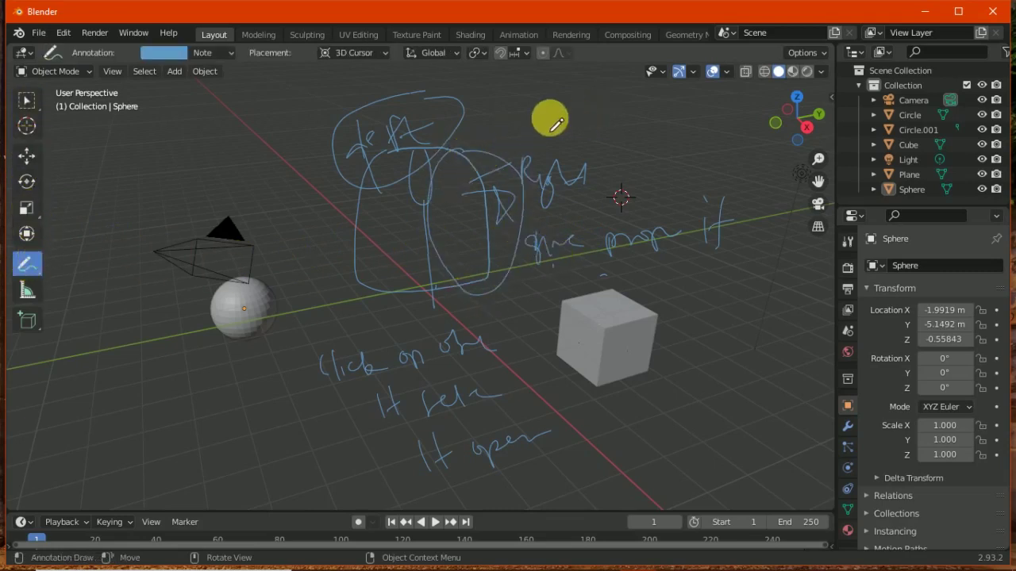
drag(413, 114, 342, 221)
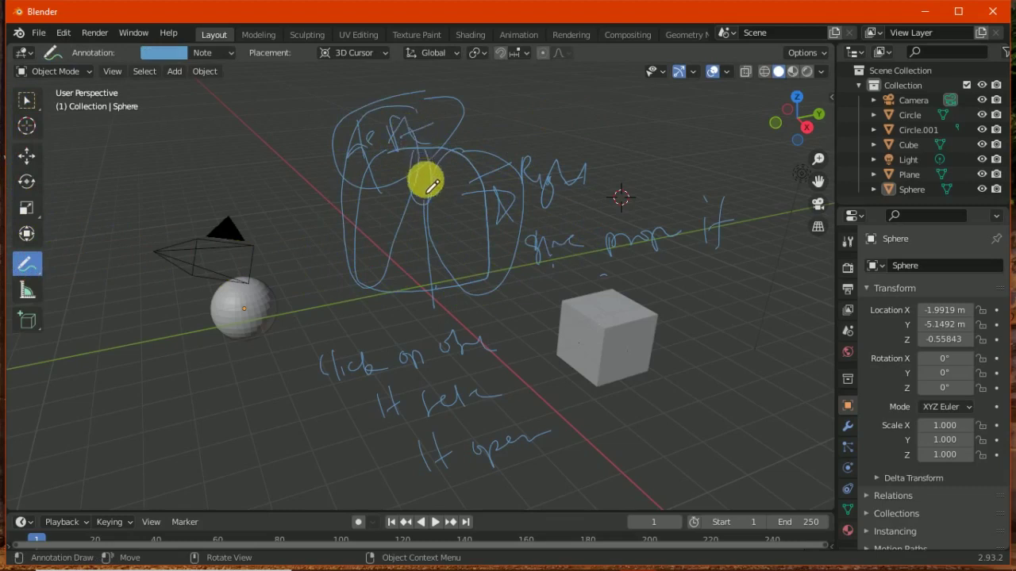
drag(410, 176, 413, 191)
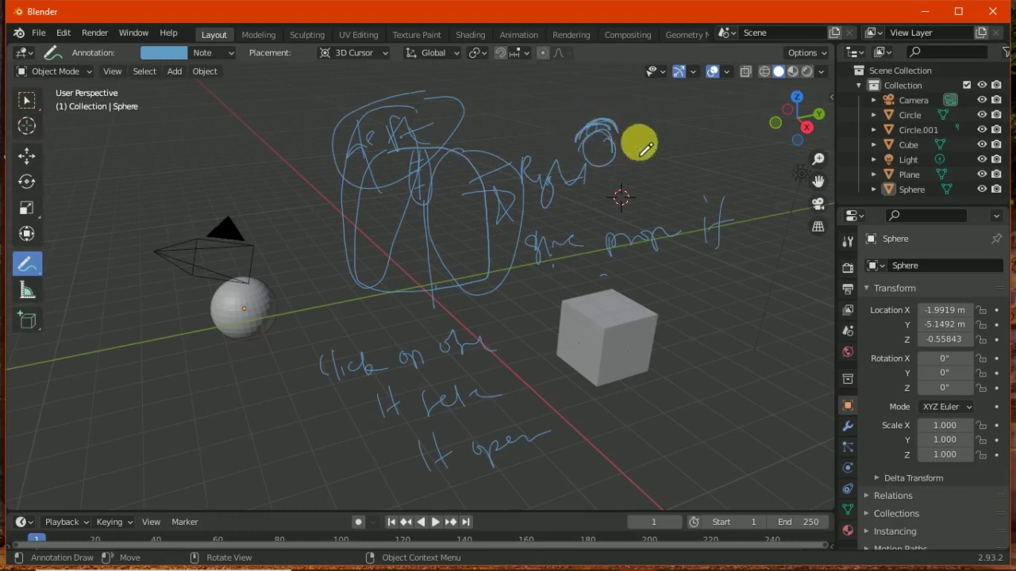
mouse_move(820, 169)
mouse_down()
mouse_move(811, 188)
mouse_move(799, 186)
mouse_move(798, 245)
mouse_move(796, 163)
mouse_move(809, 286)
mouse_move(798, 154)
mouse_move(809, 301)
mouse_move(793, 154)
mouse_move(798, 166)
mouse_up()
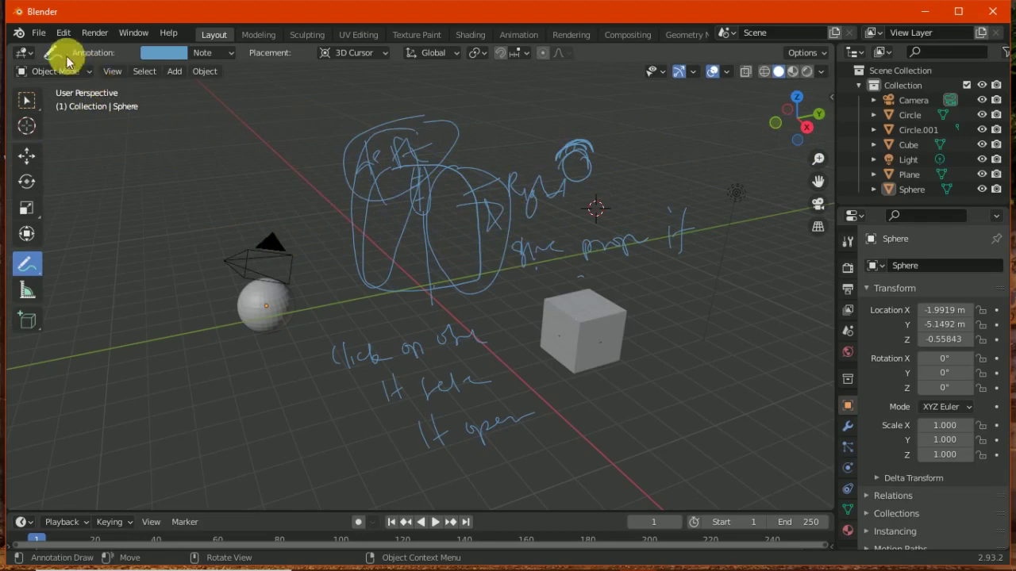
click(38, 33)
Create a new file from the General template, discarding the current scene without saving
click(40, 33)
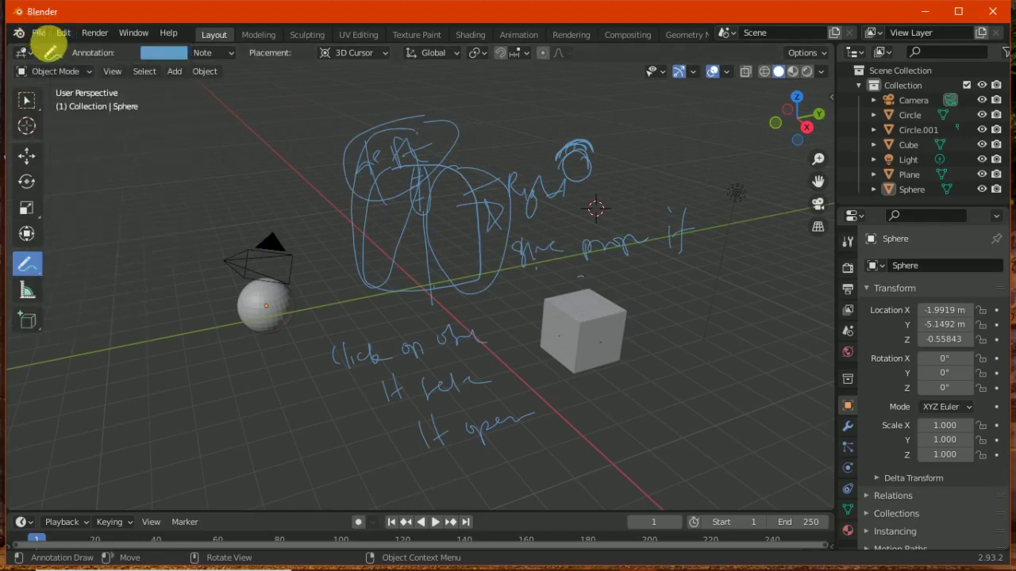
click(39, 33)
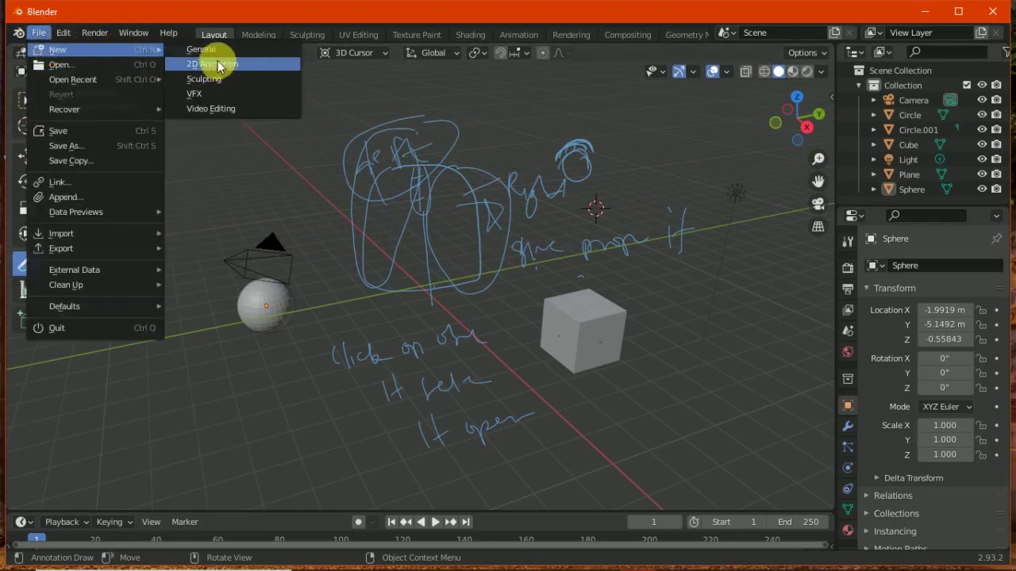
click(220, 64)
click(527, 326)
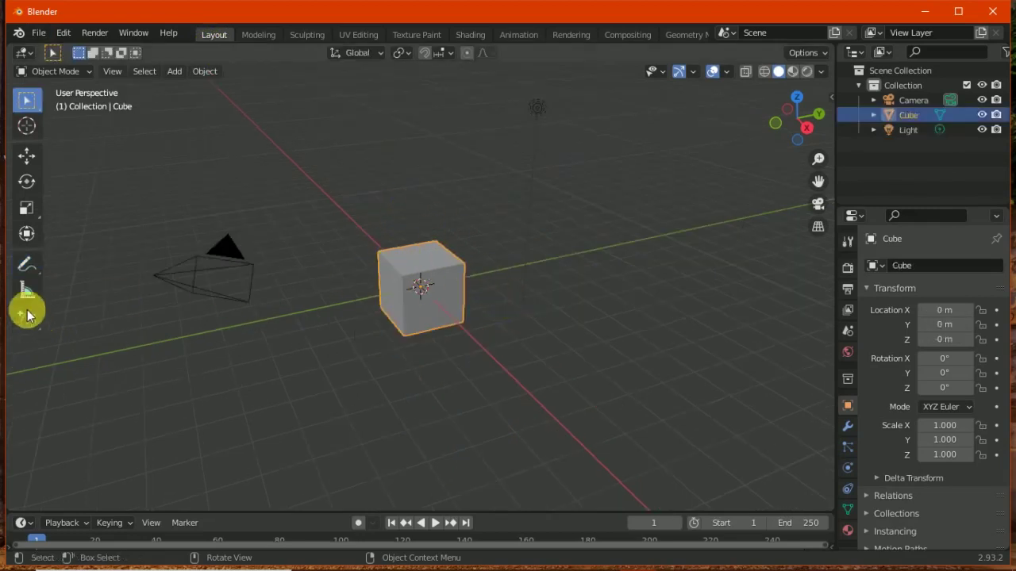
click(27, 265)
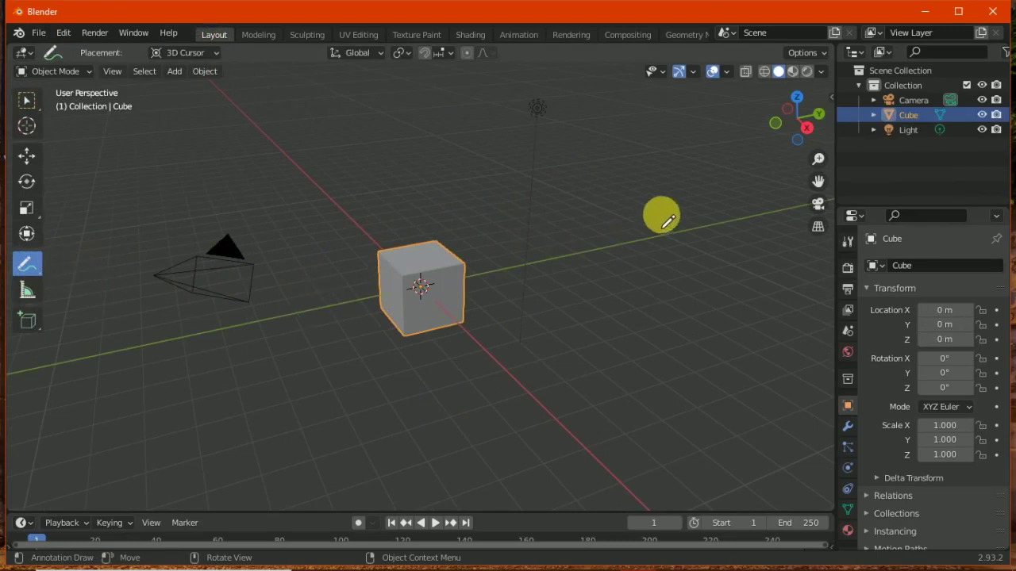
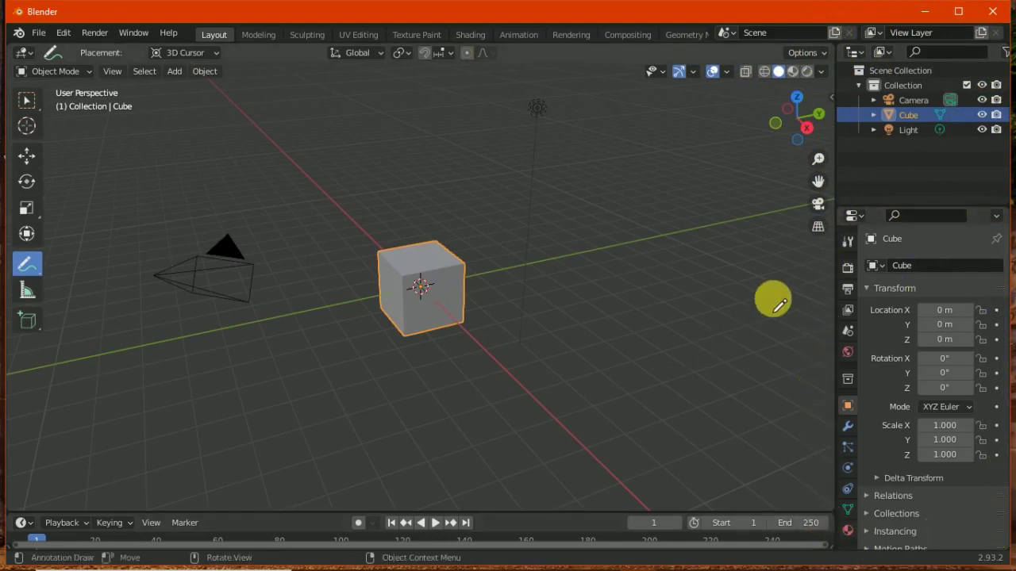
Annotate a line down the right side and handwrite the Properties label
mouse_move(828, 236)
mouse_down()
mouse_move(812, 379)
mouse_move(829, 240)
mouse_up()
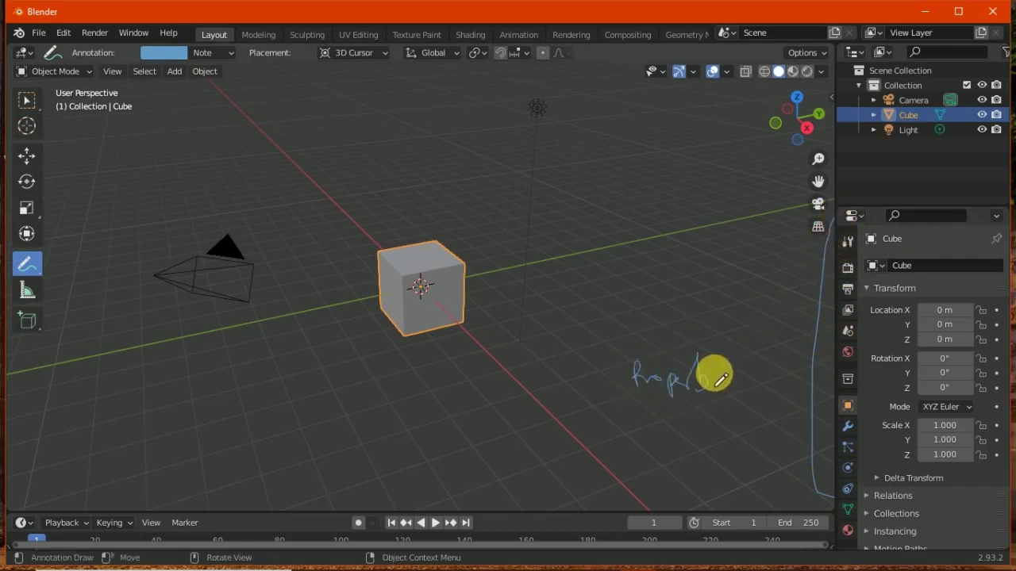
drag(698, 365, 746, 376)
drag(766, 433, 789, 437)
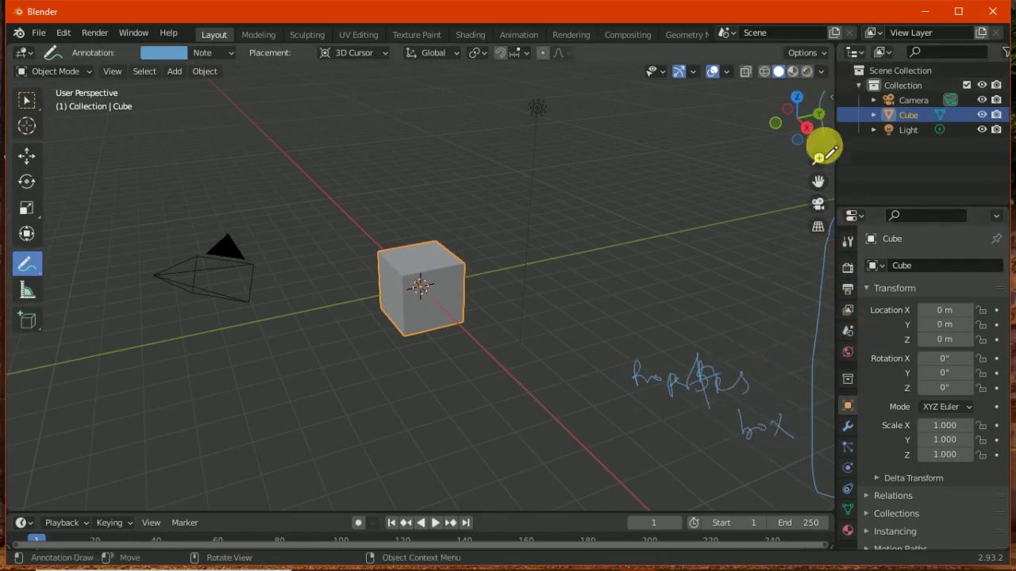
Outline the 3D viewport's top, side and bottom edges with annotation lines
mouse_move(821, 136)
mouse_down()
mouse_move(688, 214)
mouse_move(723, 203)
mouse_up()
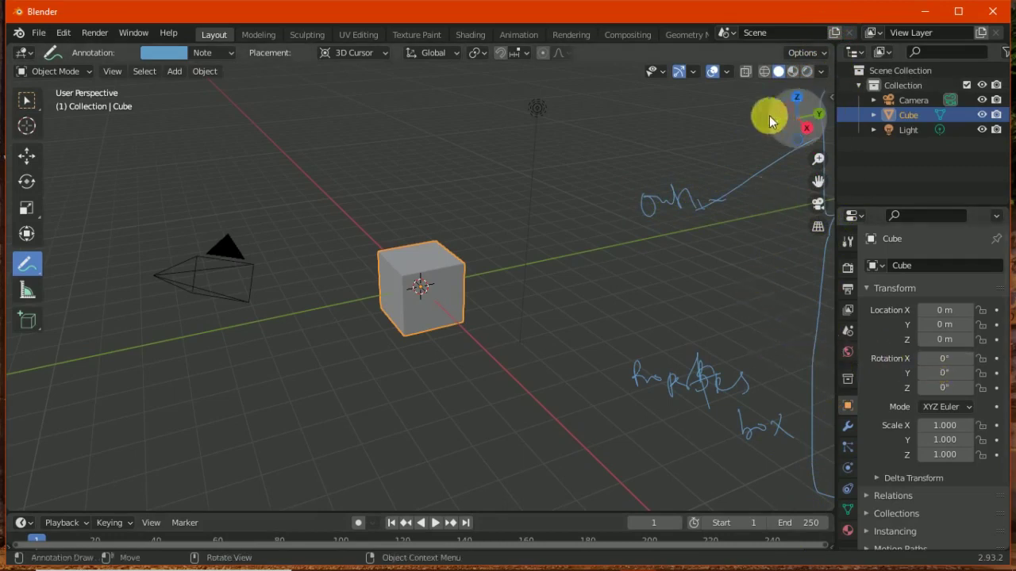
mouse_move(825, 75)
mouse_down()
mouse_move(805, 503)
mouse_move(805, 362)
mouse_move(691, 336)
mouse_move(651, 346)
mouse_up()
mouse_move(746, 89)
mouse_down()
mouse_move(140, 72)
mouse_move(43, 166)
mouse_move(64, 393)
mouse_move(229, 495)
mouse_move(614, 512)
mouse_move(709, 487)
mouse_up()
mouse_move(817, 278)
mouse_down()
mouse_move(823, 286)
mouse_move(798, 287)
mouse_up()
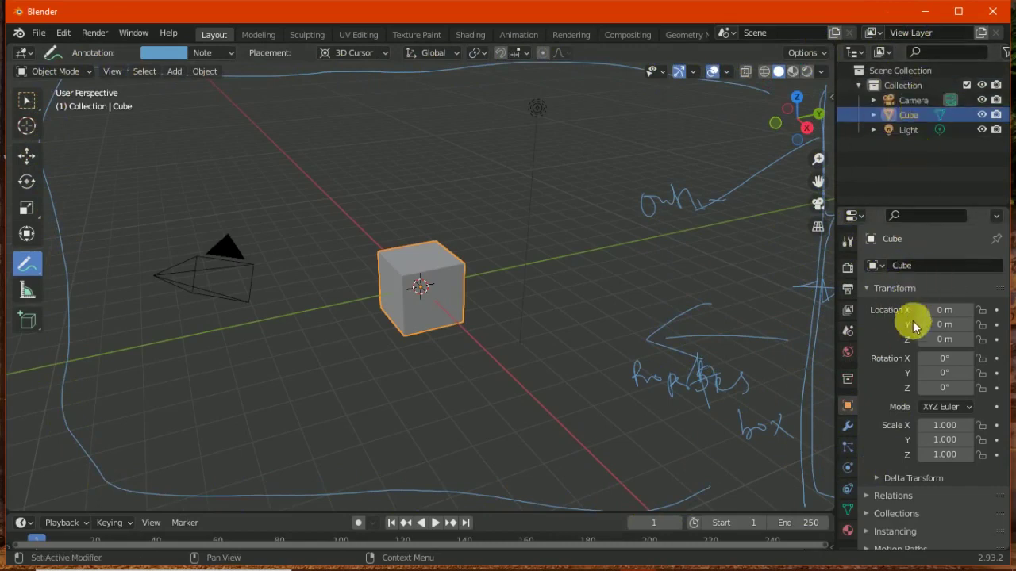
mouse_move(817, 520)
mouse_down()
mouse_move(710, 503)
mouse_move(47, 500)
mouse_up()
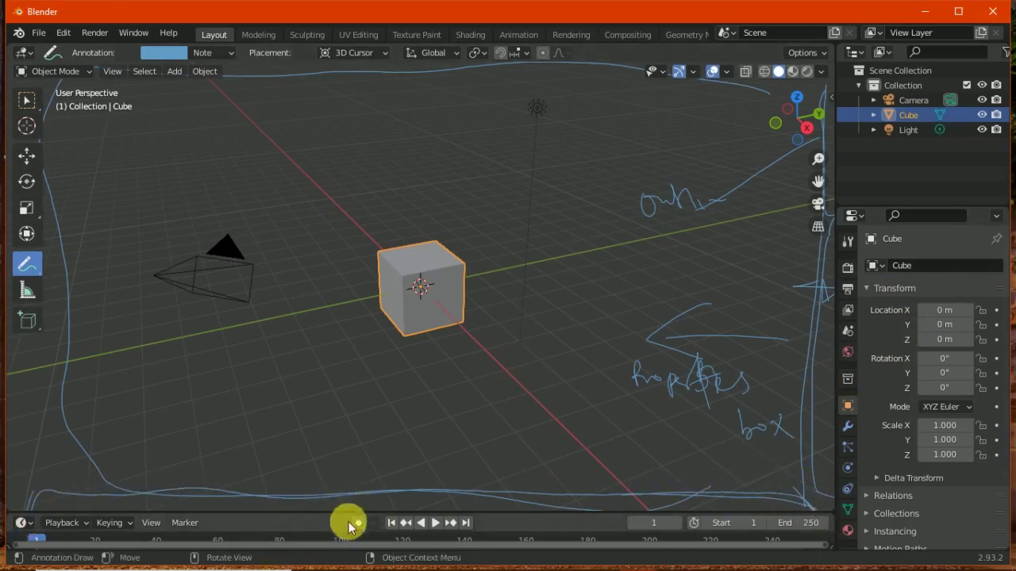
Handwrite the Time label above the timeline and the 3D Viewport editor label
mouse_move(355, 512)
mouse_down()
mouse_move(340, 449)
mouse_move(362, 483)
mouse_move(355, 469)
mouse_move(379, 479)
mouse_move(414, 455)
mouse_up()
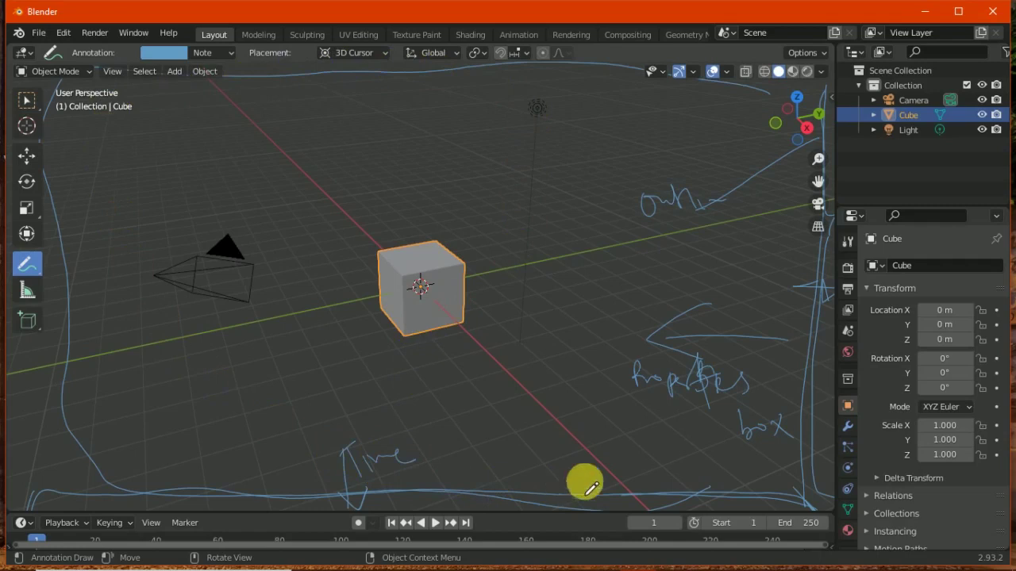
drag(200, 168, 226, 192)
mouse_move(266, 167)
mouse_down()
mouse_move(276, 180)
mouse_move(351, 188)
mouse_move(388, 169)
mouse_up()
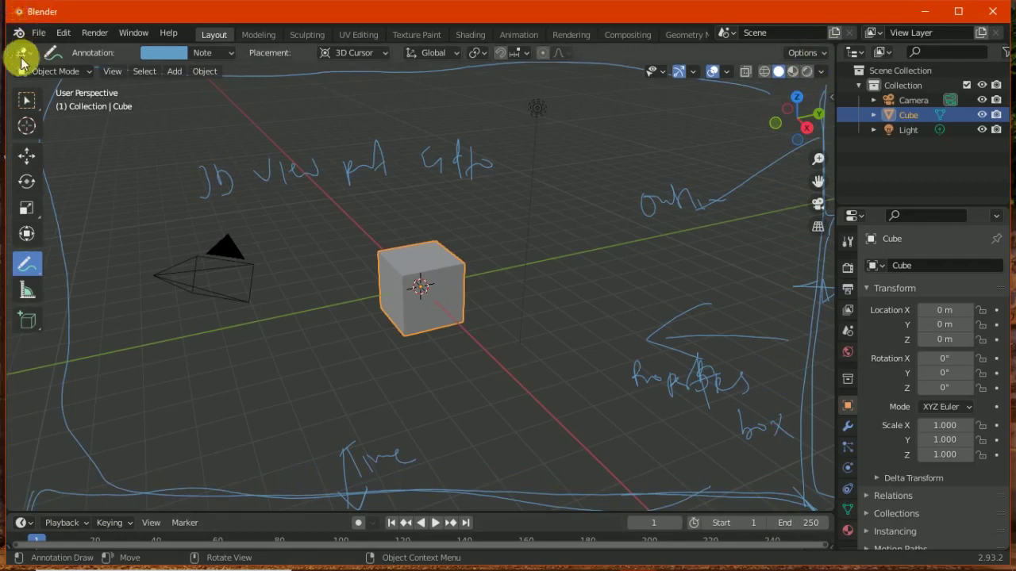
Draw a line beside the tool column and write the Tool label
drag(75, 89, 8, 330)
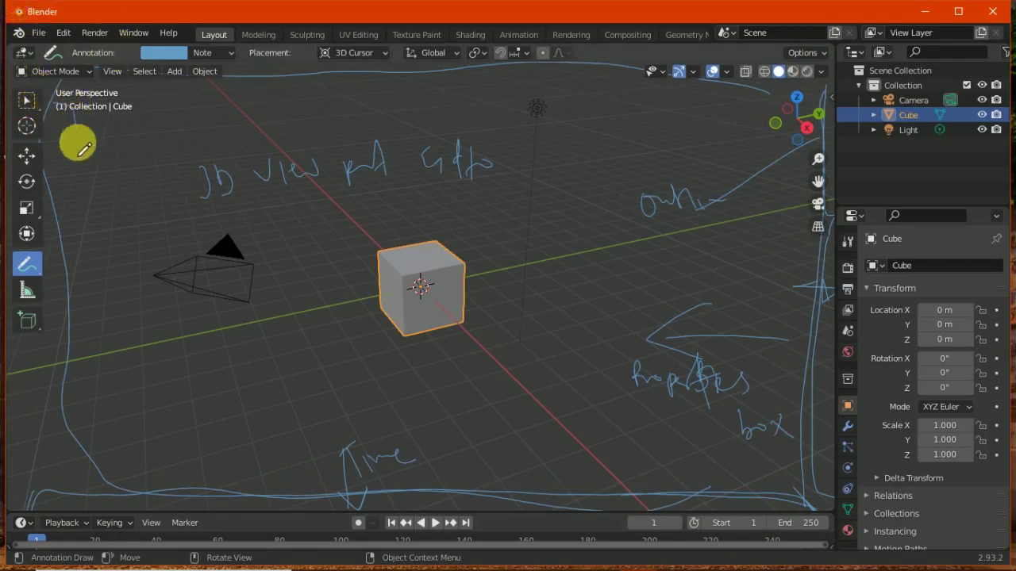
mouse_move(119, 187)
mouse_down()
mouse_move(123, 209)
mouse_move(254, 127)
mouse_up()
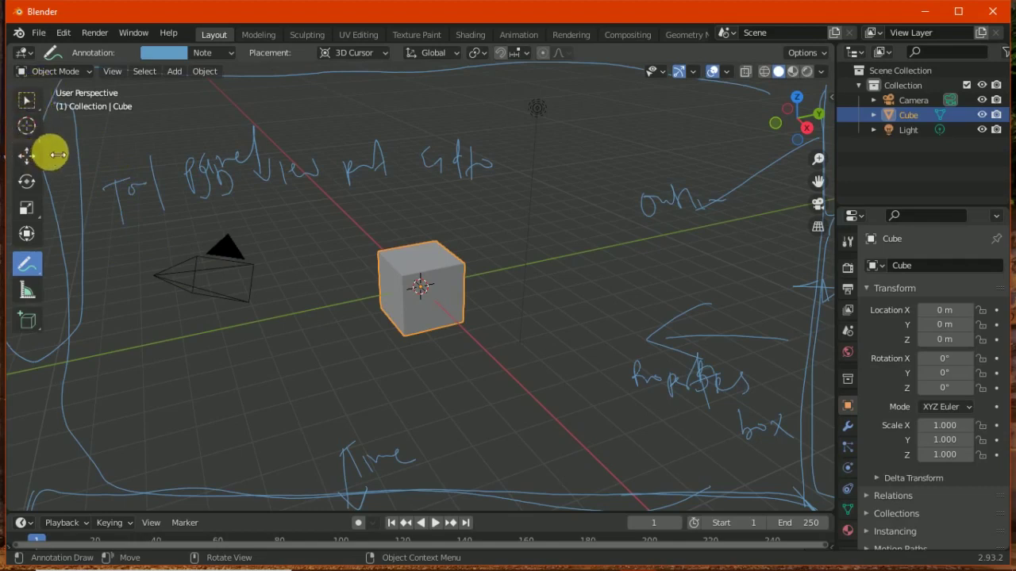
drag(43, 119, 71, 123)
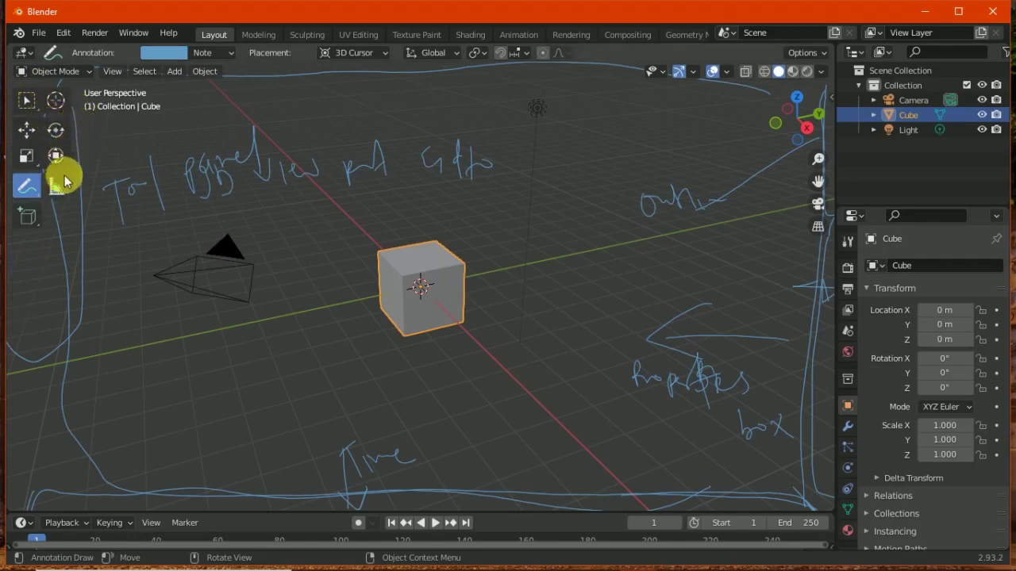
mouse_move(83, 151)
mouse_down()
mouse_move(54, 157)
mouse_move(117, 176)
mouse_up()
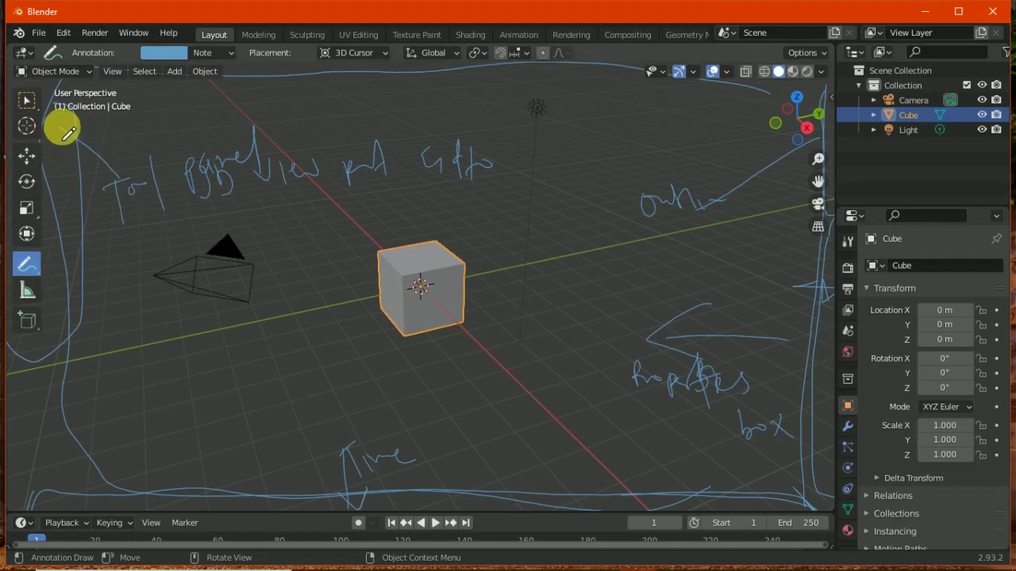
Write the select note with arrows to the tools, plus lines for Transform and Annot
drag(61, 129, 128, 159)
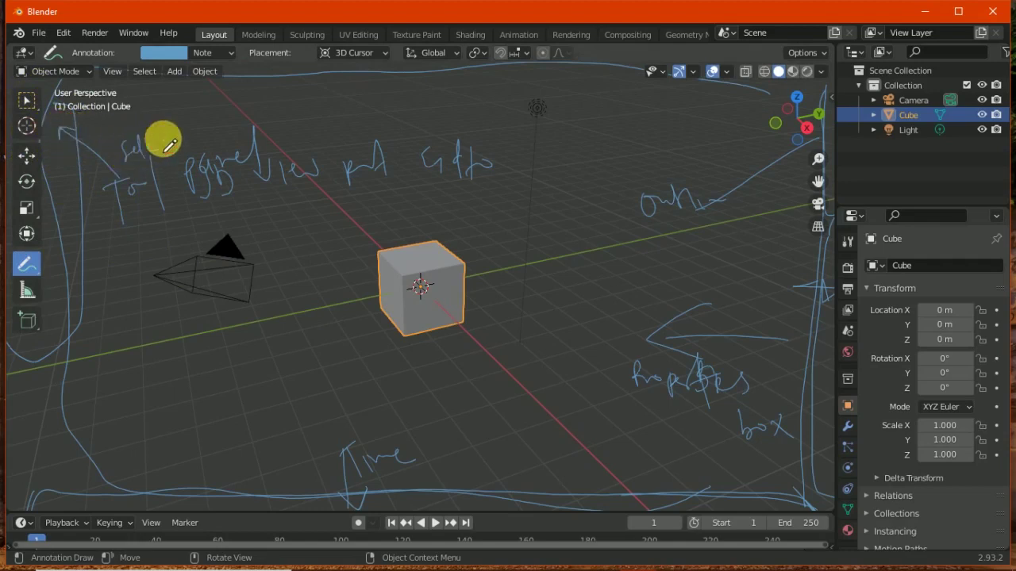
drag(55, 141, 50, 186)
drag(55, 151, 106, 211)
mouse_move(50, 152)
mouse_down()
mouse_move(119, 220)
mouse_move(146, 218)
mouse_up()
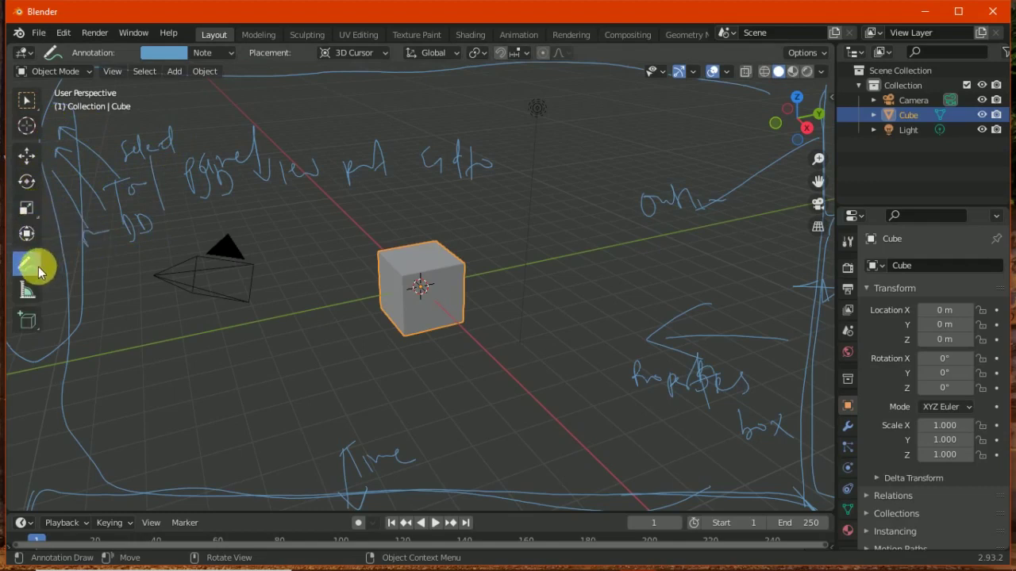
drag(41, 236, 264, 248)
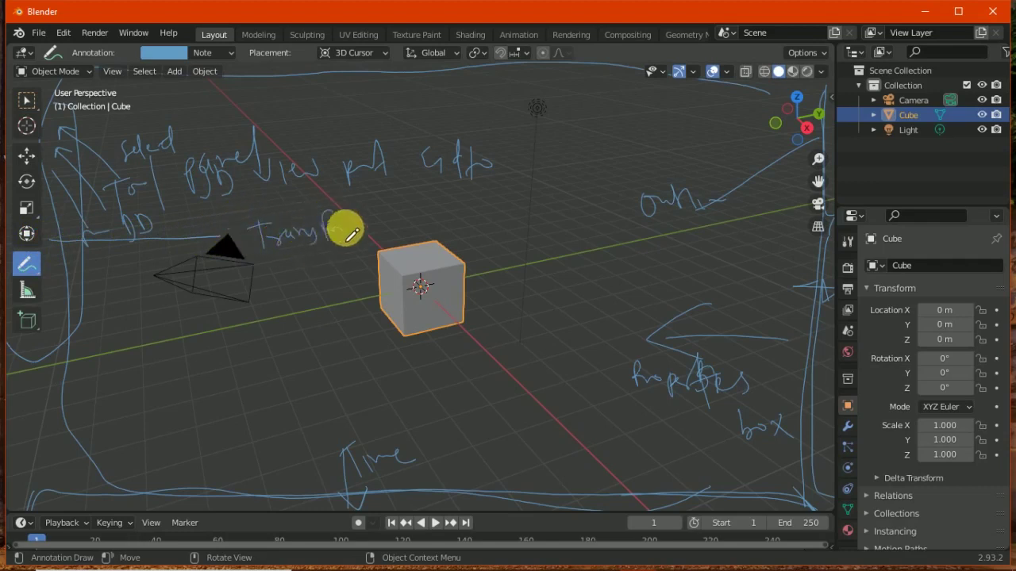
mouse_move(49, 271)
mouse_down()
mouse_move(190, 277)
mouse_move(210, 287)
mouse_up()
click(31, 272)
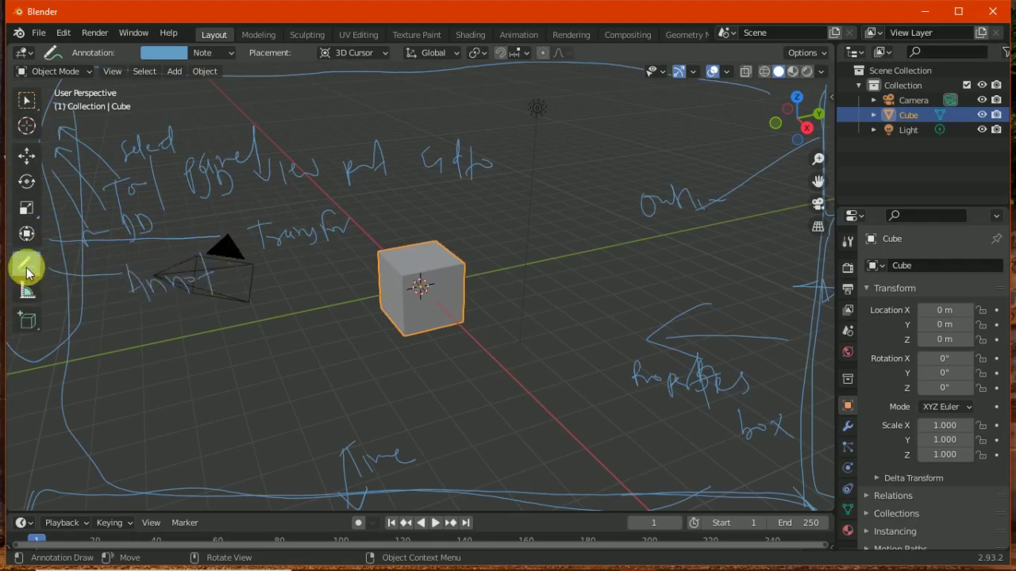
click(27, 268)
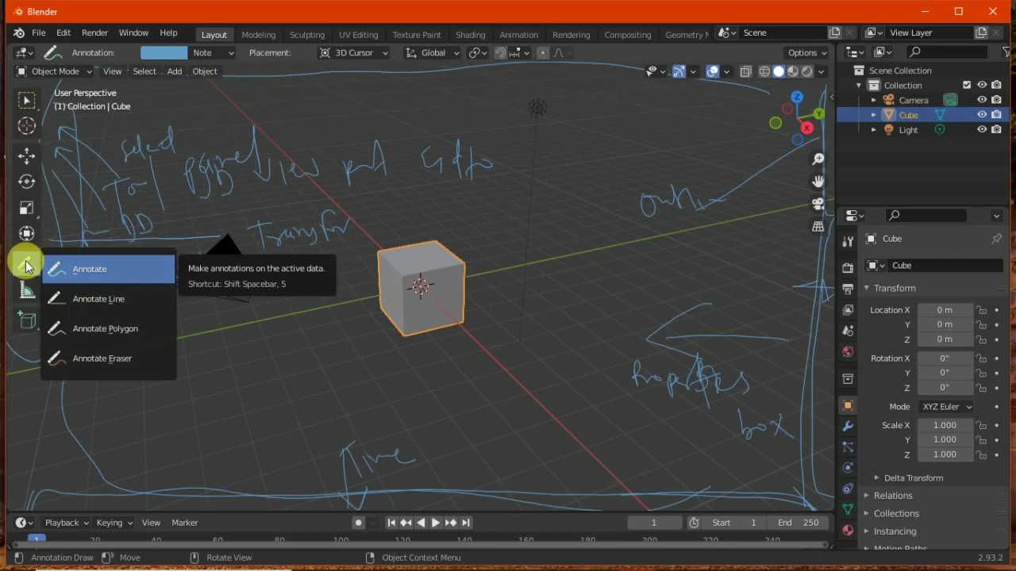
Erase the scribble beside the camera and part of the lower-left stroke
click(102, 365)
mouse_move(155, 295)
mouse_down()
mouse_move(143, 272)
mouse_move(79, 257)
mouse_up()
drag(87, 308, 61, 350)
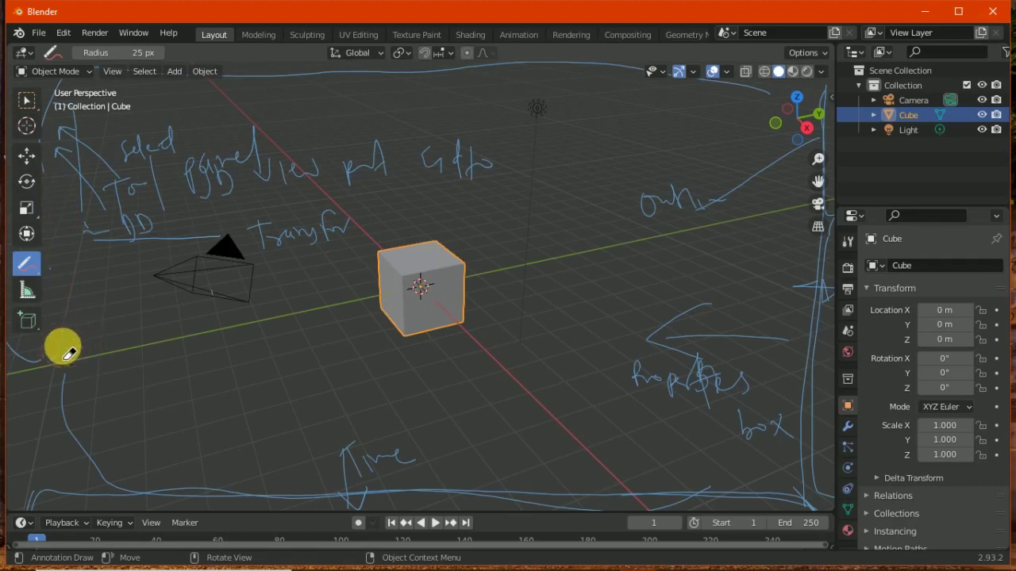
Switch back to Annotate and rewrite the label left of the camera
click(27, 272)
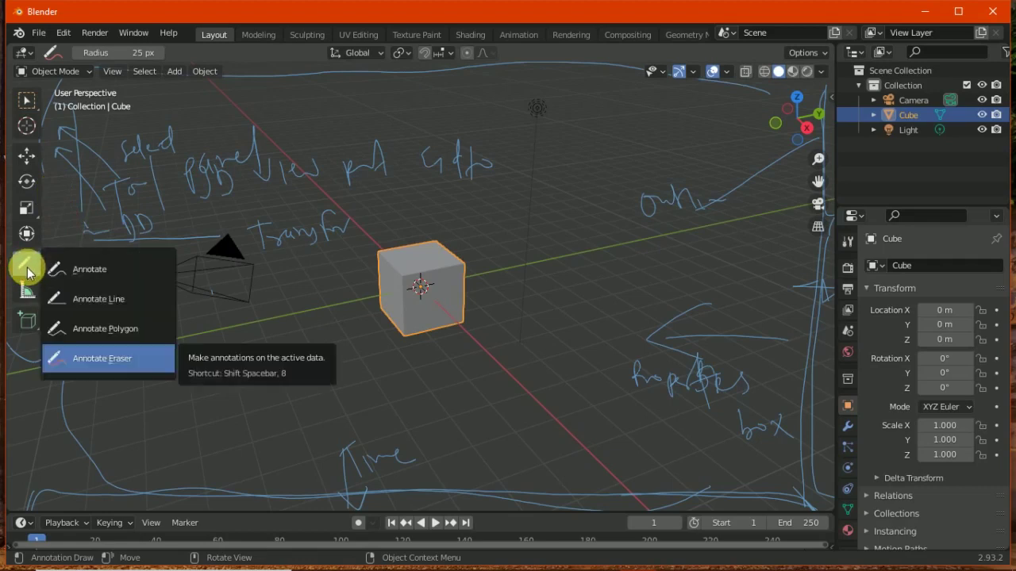
click(67, 269)
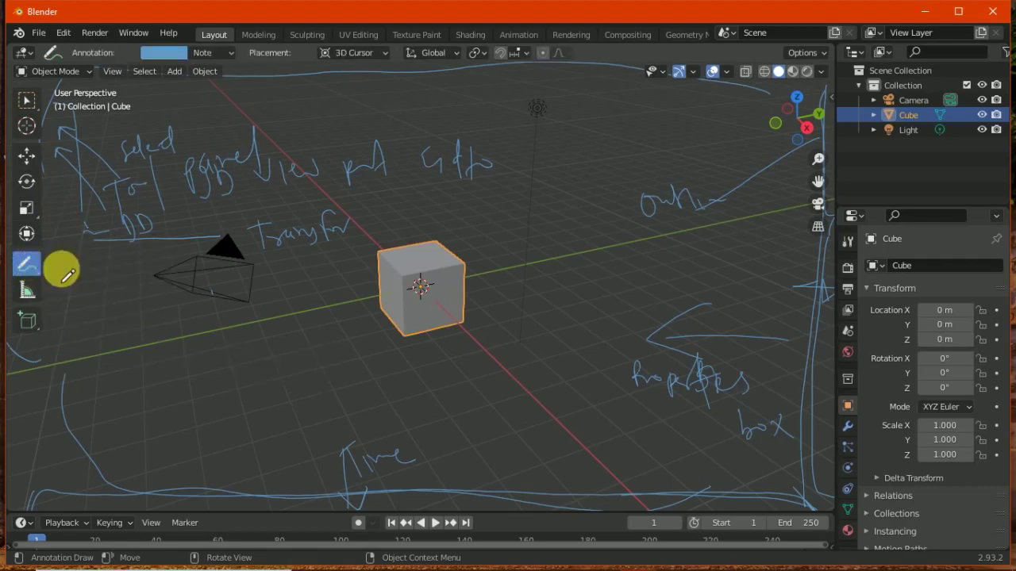
mouse_move(97, 268)
mouse_down()
mouse_move(106, 288)
mouse_move(155, 276)
mouse_up()
click(27, 100)
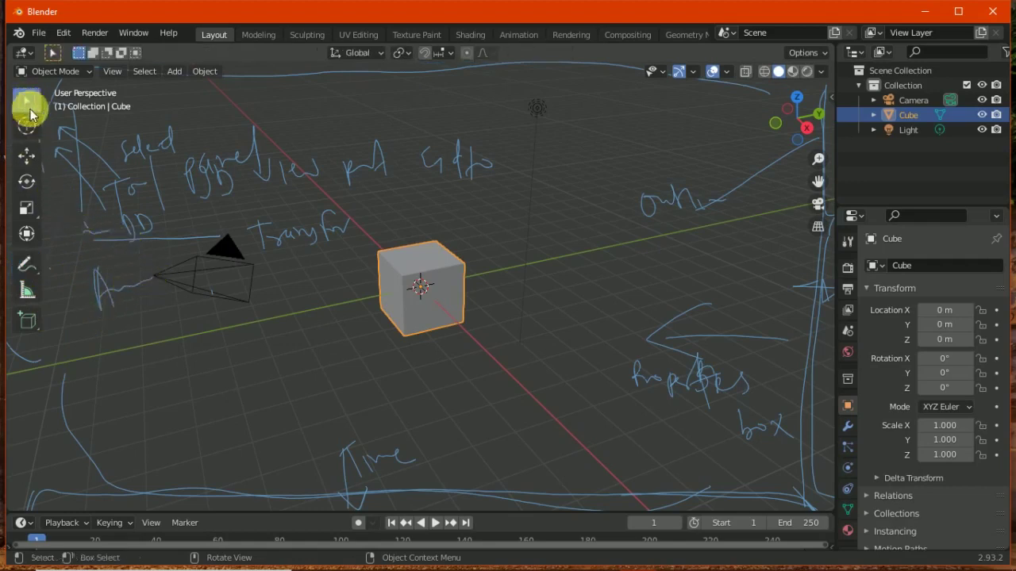
Box-select near the cube, place the 3D cursor above it, and move the cube
mouse_move(400, 274)
mouse_down()
mouse_move(357, 313)
mouse_move(407, 286)
mouse_up()
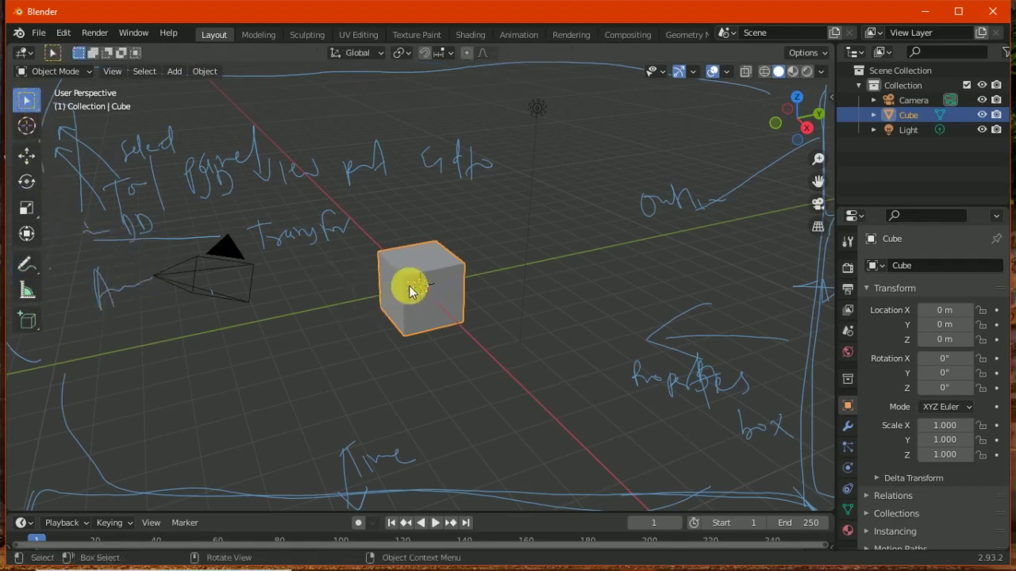
click(26, 125)
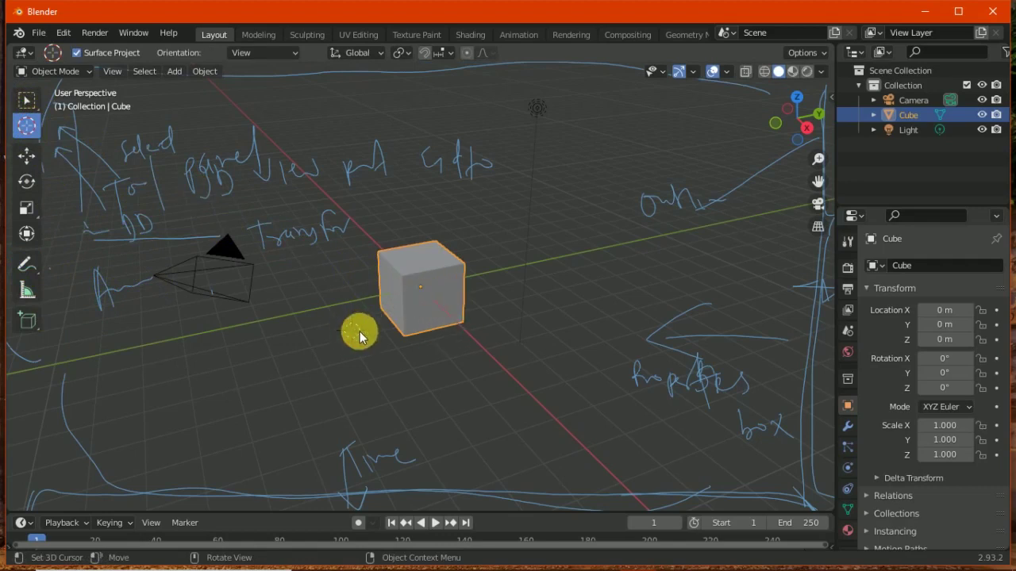
mouse_move(475, 362)
mouse_down()
mouse_move(545, 233)
mouse_move(377, 234)
mouse_up()
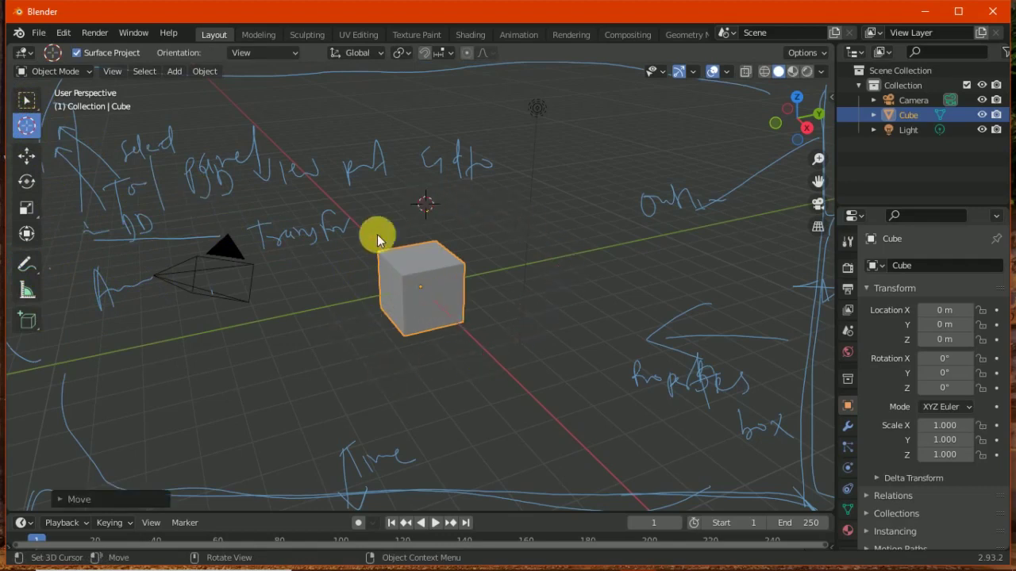
click(26, 156)
mouse_move(423, 292)
mouse_down()
mouse_move(363, 340)
mouse_move(381, 268)
mouse_move(380, 310)
mouse_move(419, 311)
mouse_move(435, 332)
mouse_move(397, 288)
mouse_move(494, 265)
mouse_move(502, 349)
mouse_up()
Freely rotate the cube and enlarge it uniformly
click(26, 178)
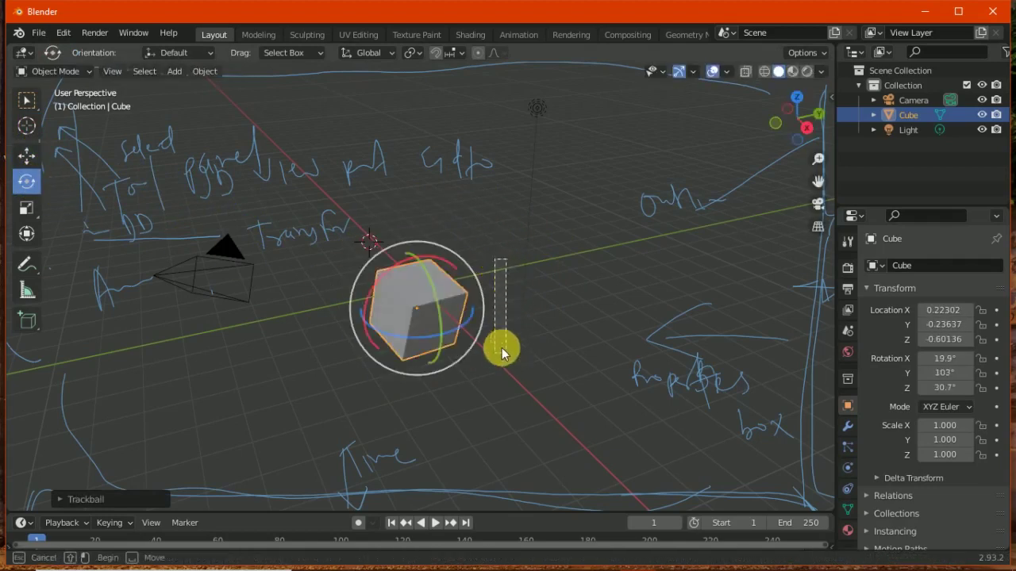
click(434, 278)
mouse_move(434, 278)
mouse_down()
mouse_move(424, 315)
mouse_move(417, 305)
mouse_move(594, 264)
mouse_move(563, 265)
mouse_up()
click(27, 208)
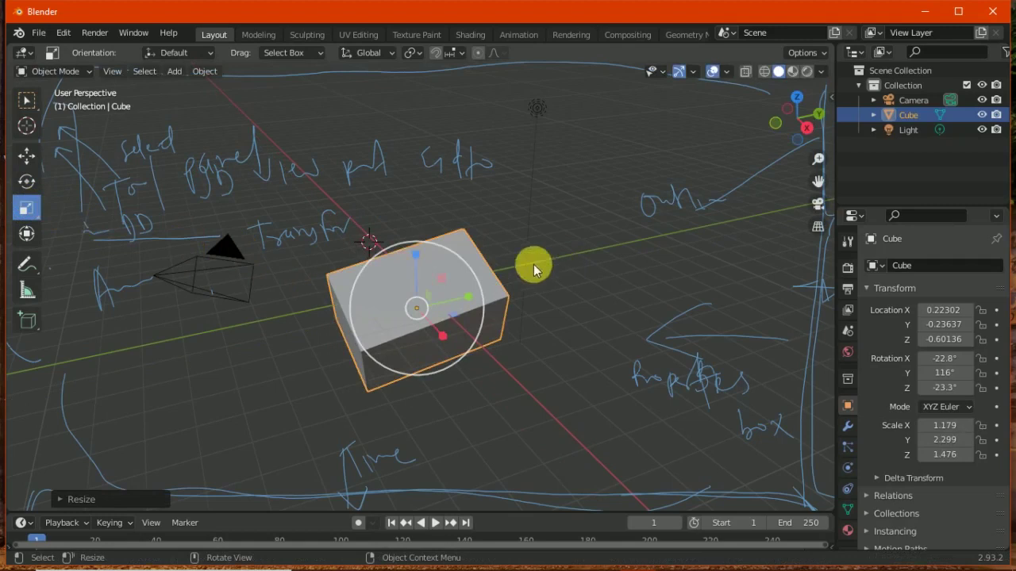
mouse_move(396, 246)
mouse_down()
mouse_move(414, 157)
mouse_move(381, 270)
mouse_up()
Raise, stretch and turn the cube to 277°, 118°, 352°, then annotate a curved stroke across it
click(26, 232)
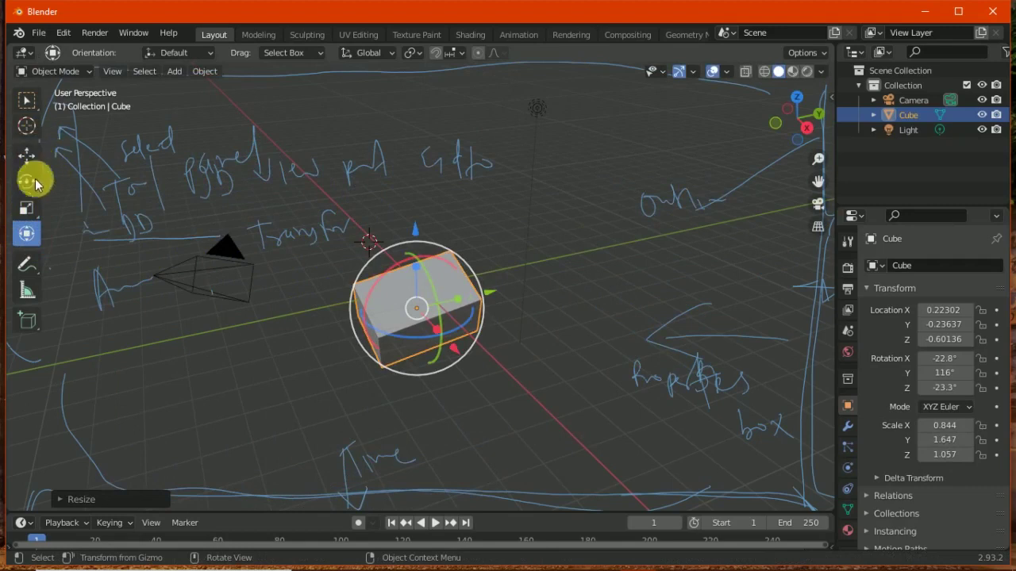
drag(415, 222, 419, 163)
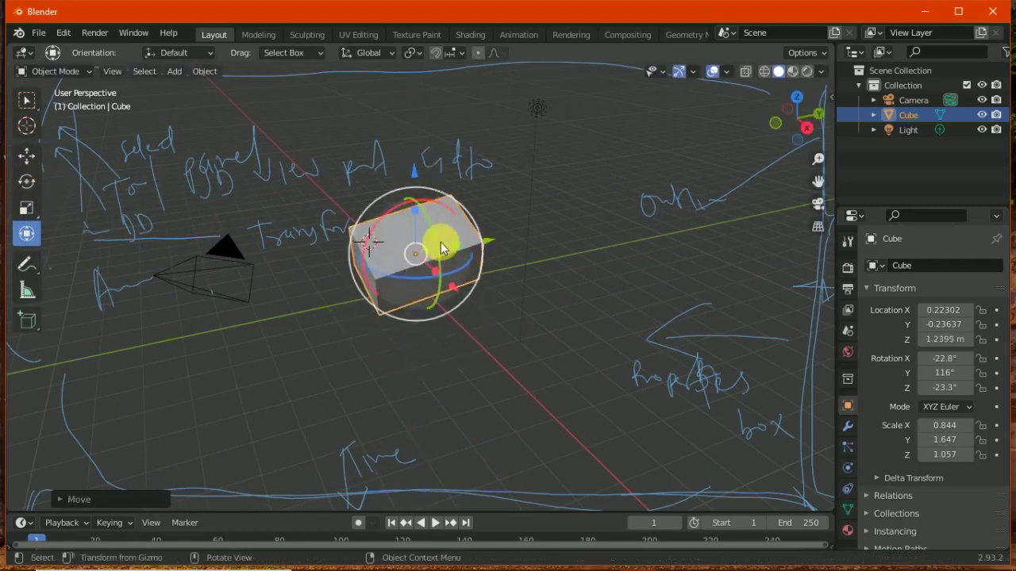
mouse_move(442, 248)
mouse_down()
mouse_move(424, 277)
mouse_move(468, 325)
mouse_move(437, 275)
mouse_move(353, 276)
mouse_up()
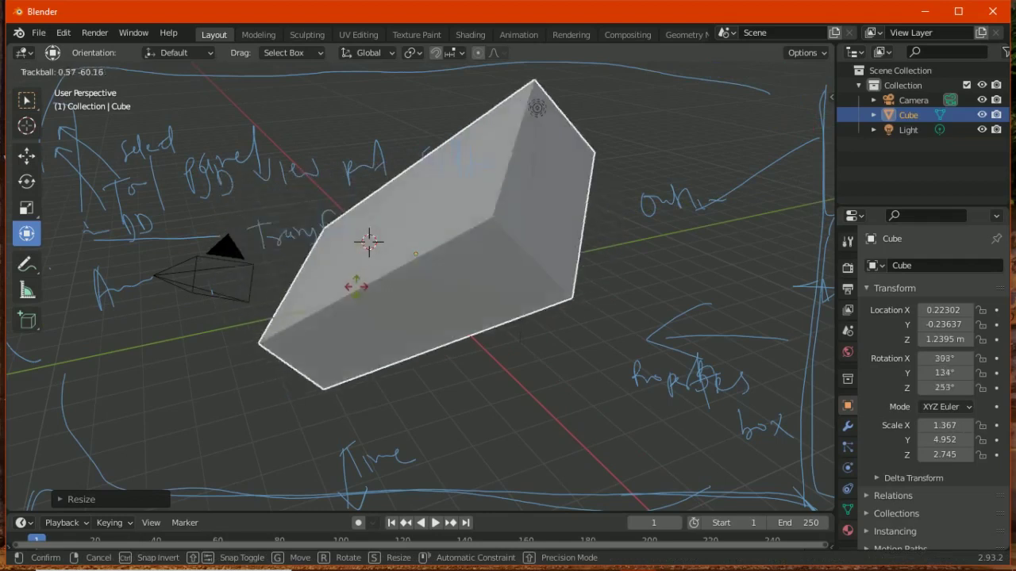
drag(353, 276, 269, 270)
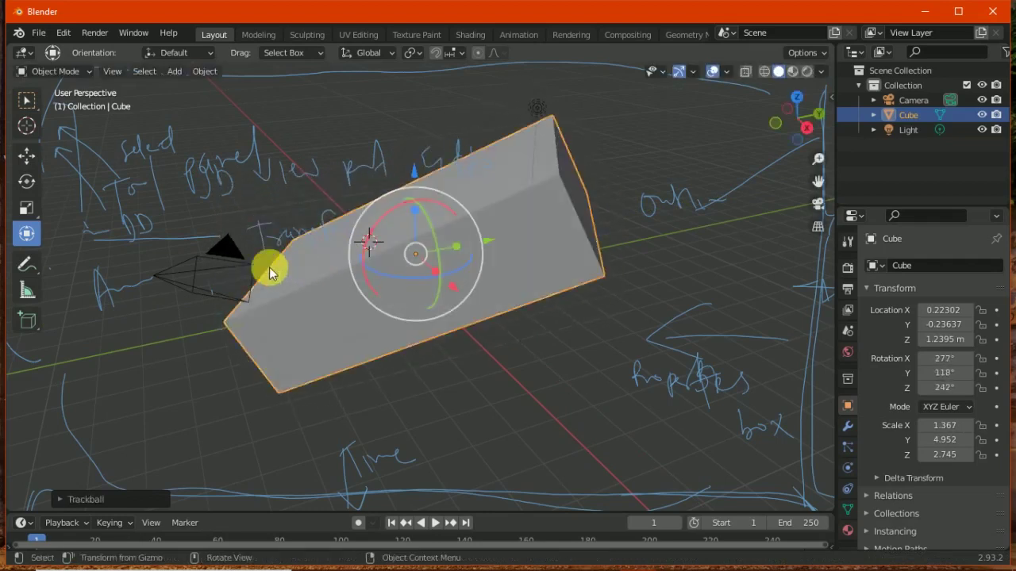
drag(381, 278, 460, 279)
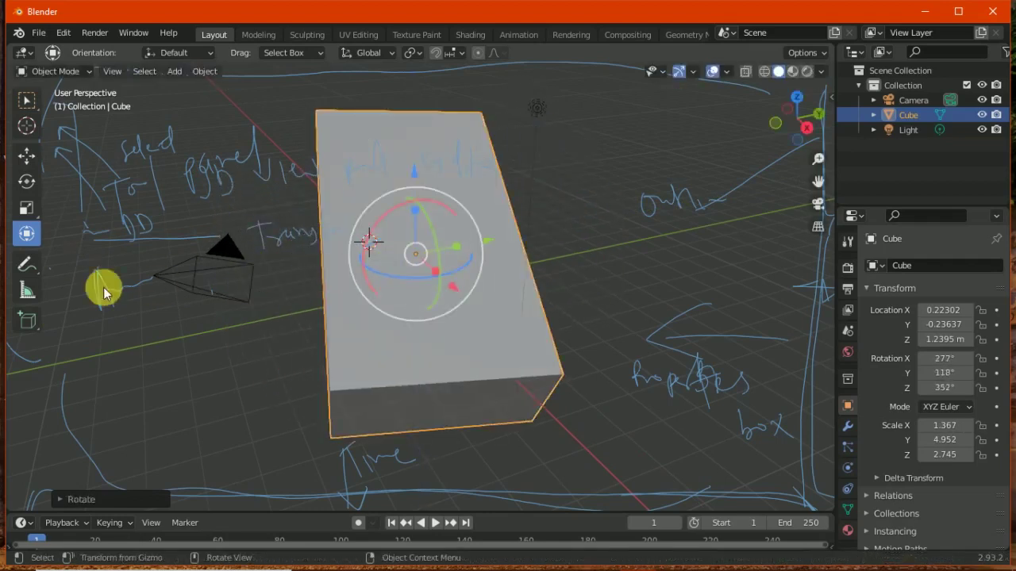
click(26, 267)
drag(290, 272, 603, 151)
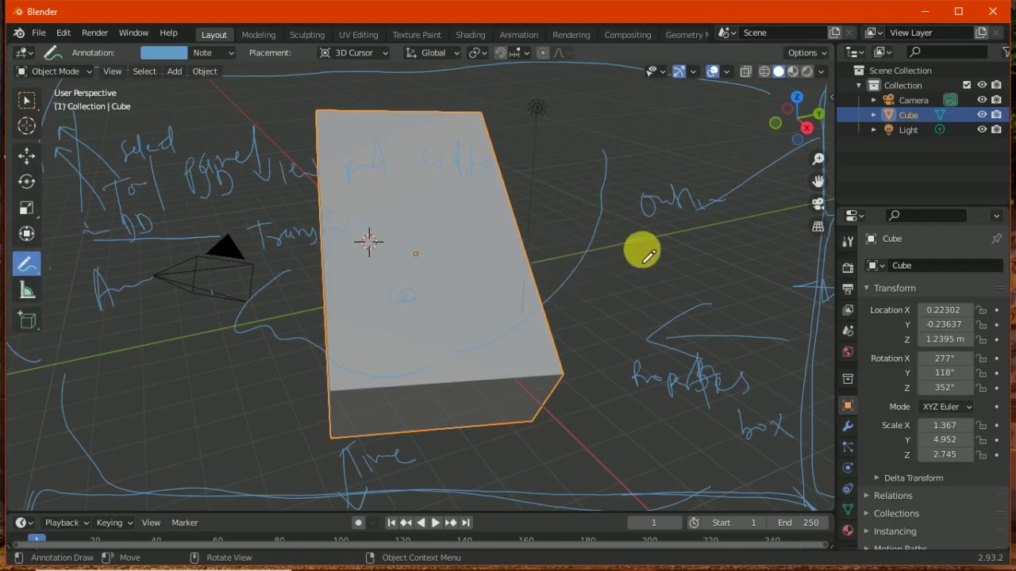
Draw a stick figure with a round head and limbs to the right of the cube
mouse_move(627, 251)
mouse_down()
mouse_move(617, 275)
mouse_move(639, 269)
mouse_move(601, 336)
mouse_move(594, 397)
mouse_move(664, 396)
mouse_move(652, 319)
mouse_move(691, 333)
mouse_move(703, 358)
mouse_move(646, 341)
mouse_up()
drag(588, 325, 559, 342)
mouse_move(605, 411)
mouse_down()
mouse_move(608, 453)
mouse_move(637, 460)
mouse_move(639, 407)
mouse_up()
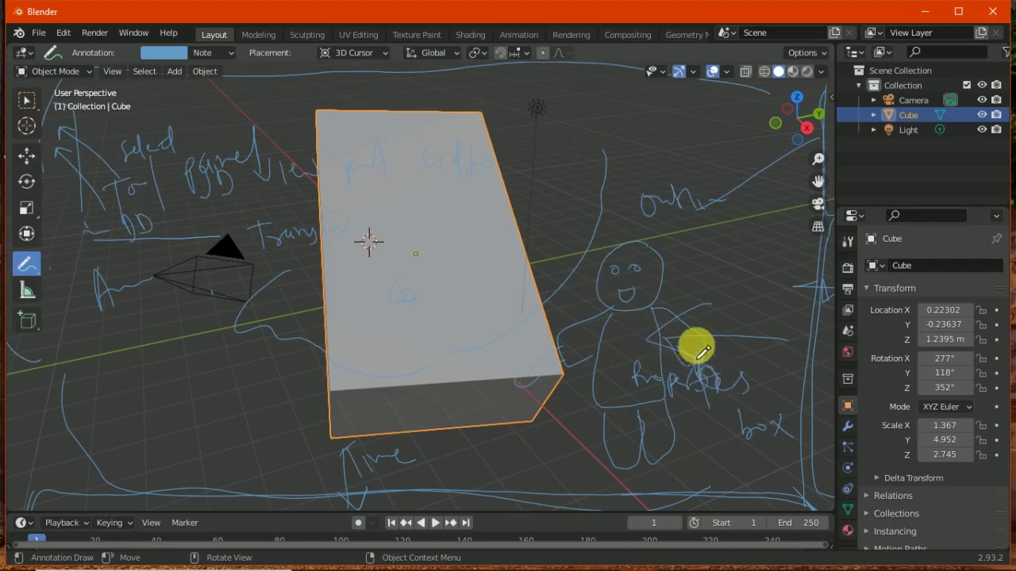
click(29, 298)
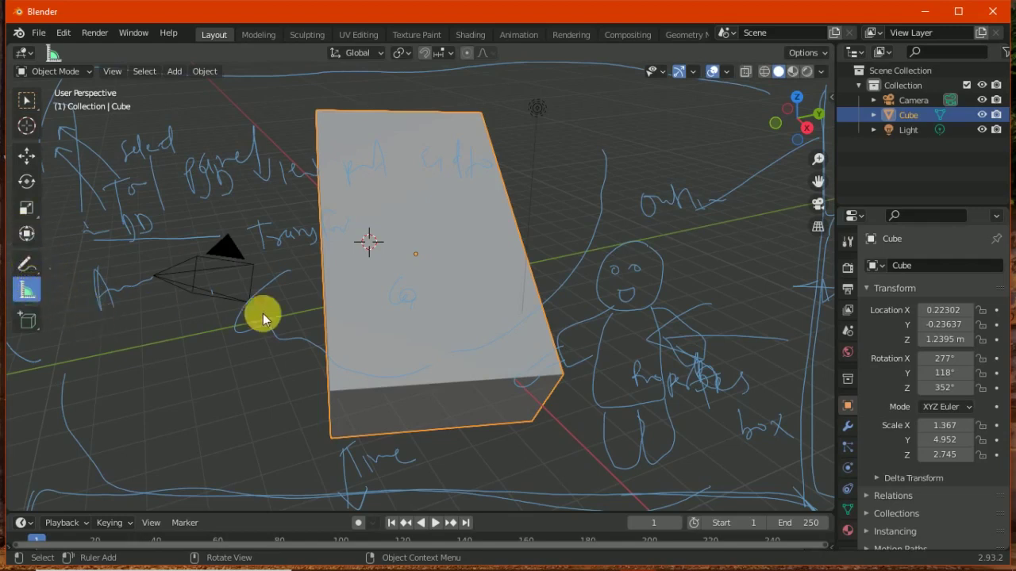
Measure the cube face diagonal from its bottom-left corner, adjusting its endpoints
drag(331, 387, 479, 118)
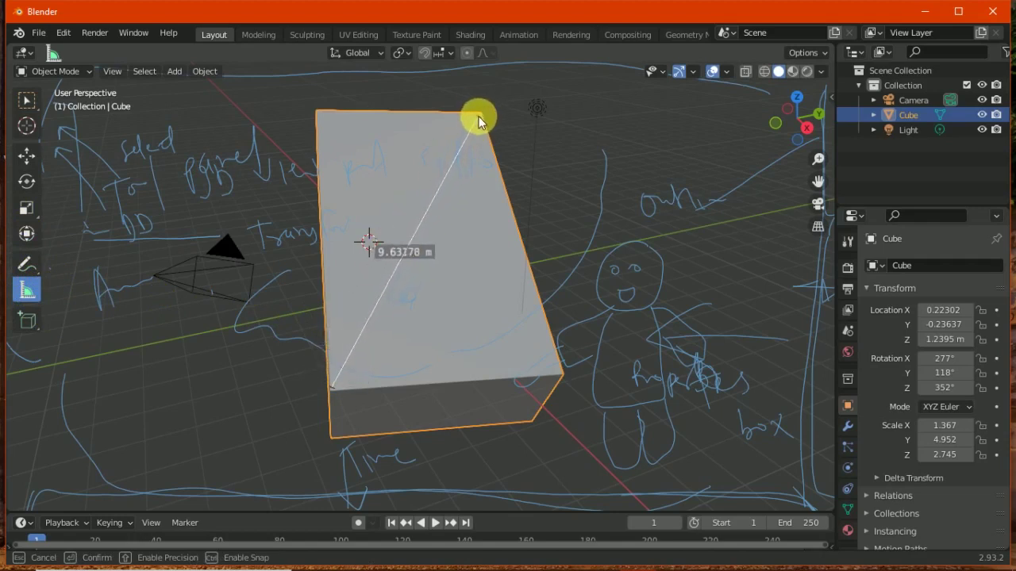
drag(478, 119, 484, 129)
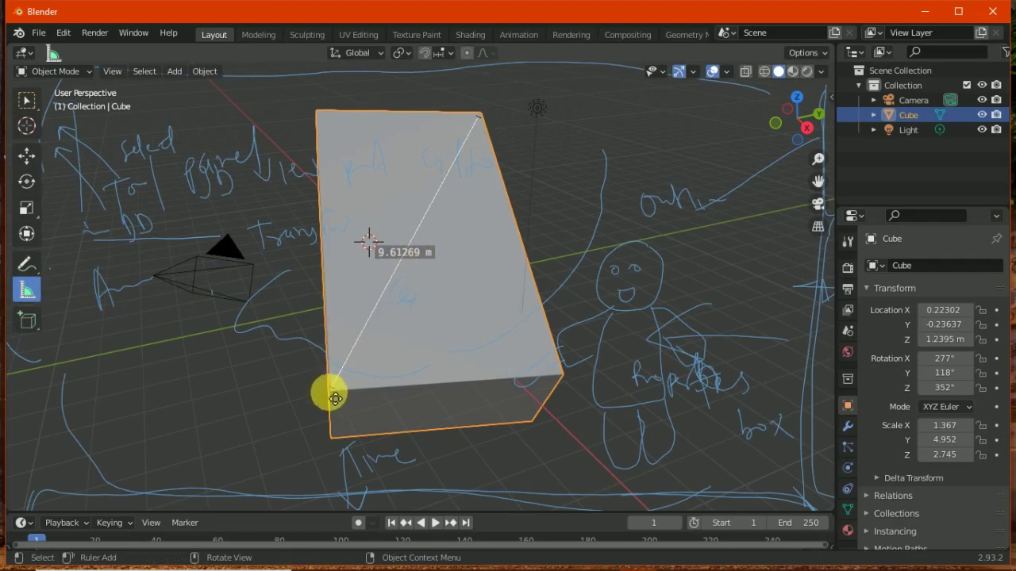
drag(343, 394, 340, 385)
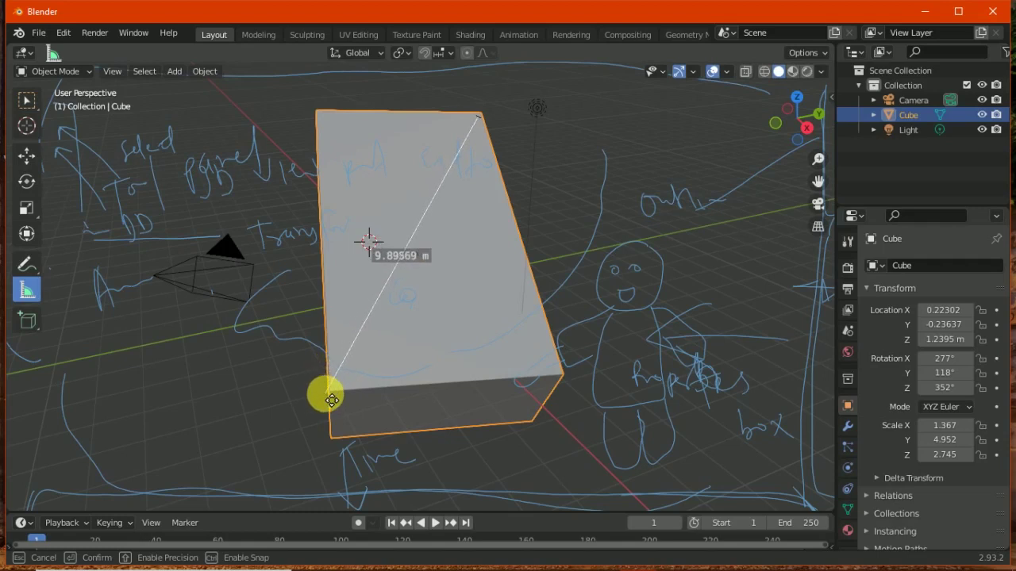
drag(340, 385, 342, 397)
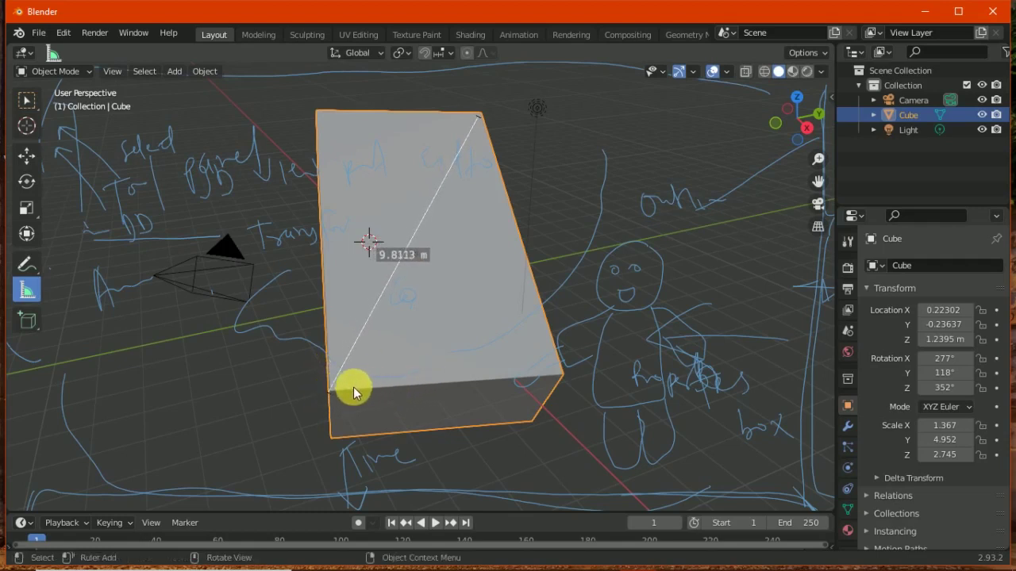
drag(345, 394, 333, 385)
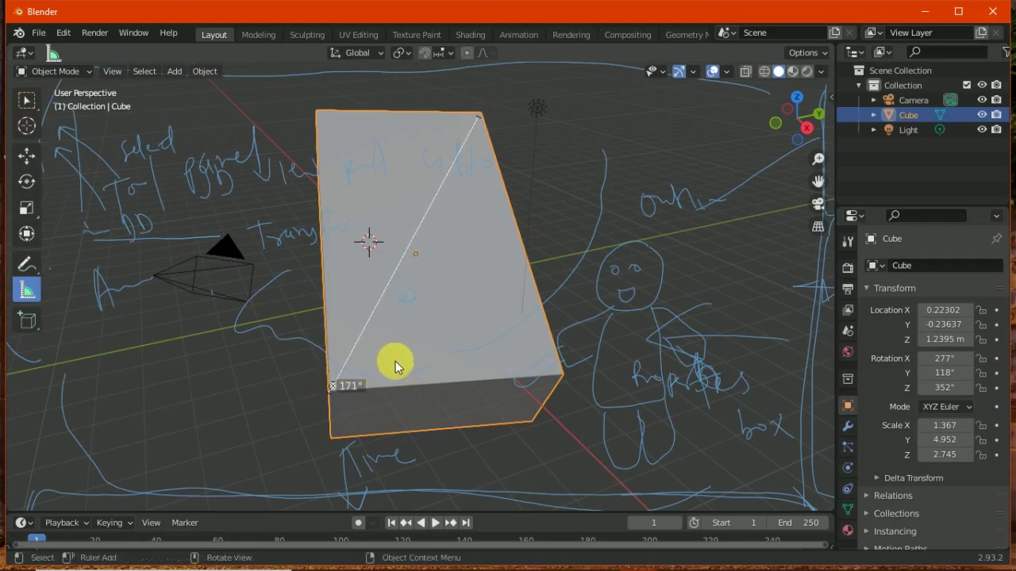
Add rulers to the lower-right corner and along the 4.99316 m top edge
drag(417, 340, 459, 336)
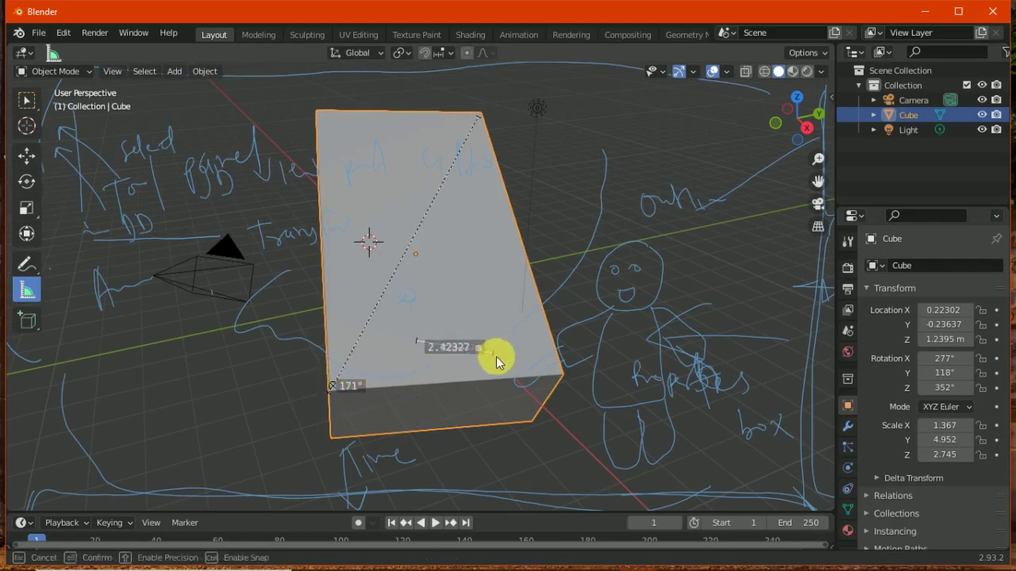
drag(563, 379, 561, 372)
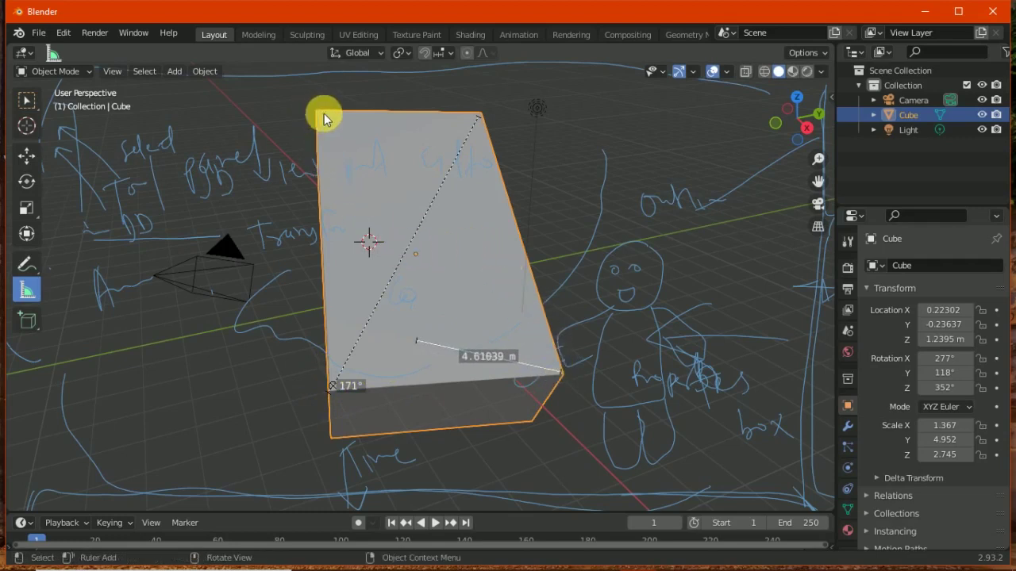
drag(324, 113, 479, 114)
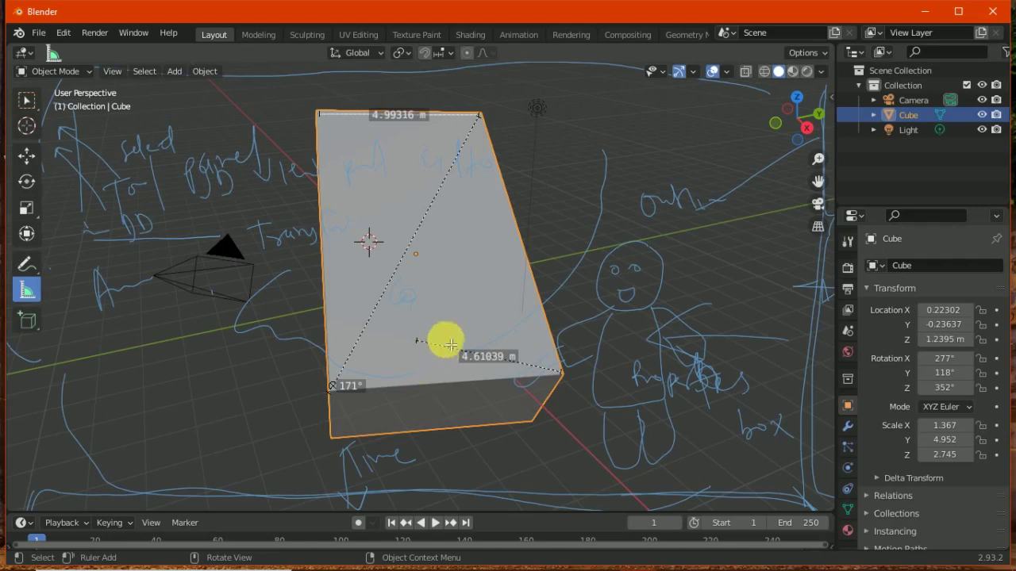
Bend rulers into 131° and 112° angle measurements and add a 7.19008 m ruler left of the cube
drag(448, 351, 474, 271)
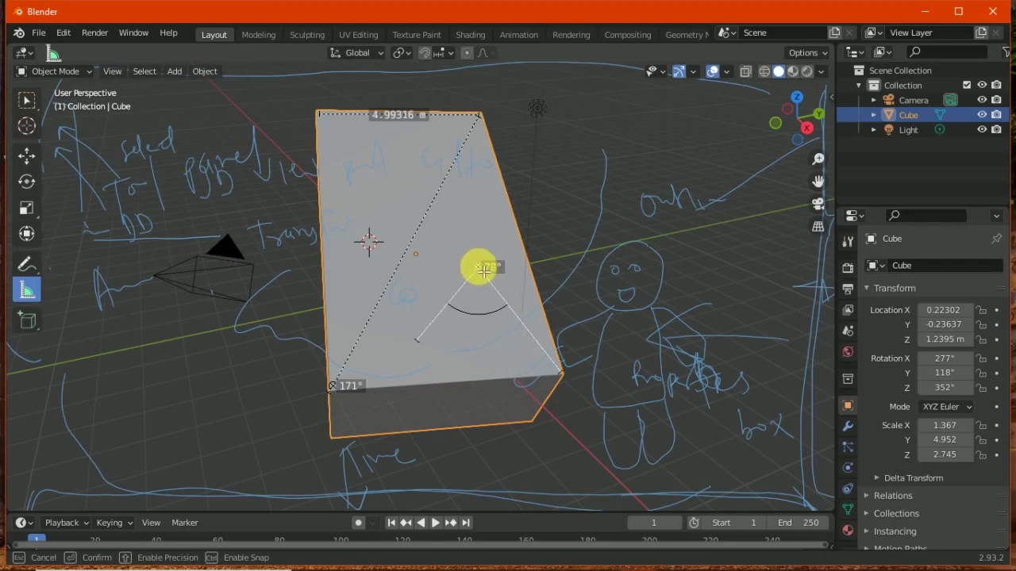
drag(483, 271, 468, 376)
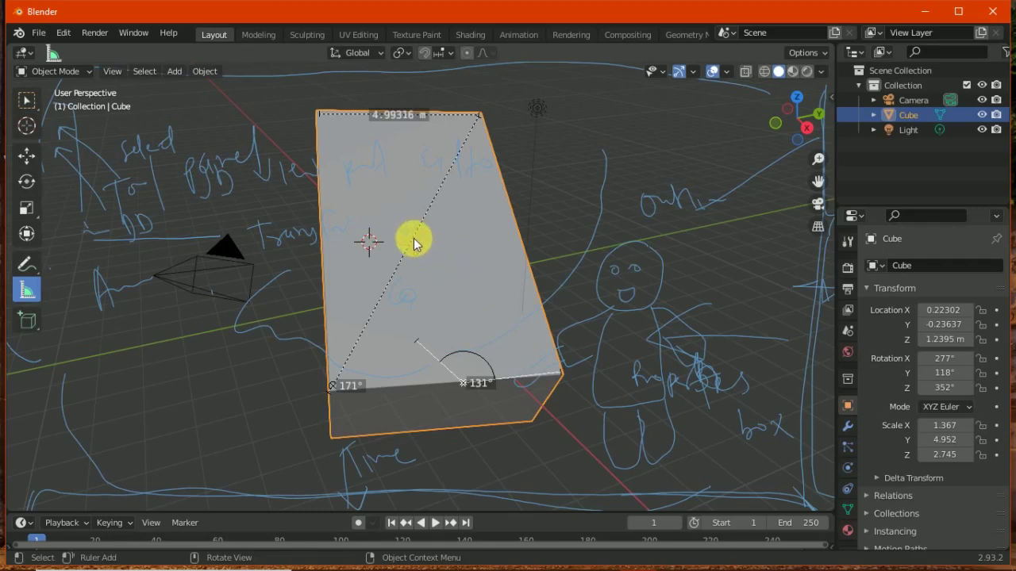
mouse_move(364, 333)
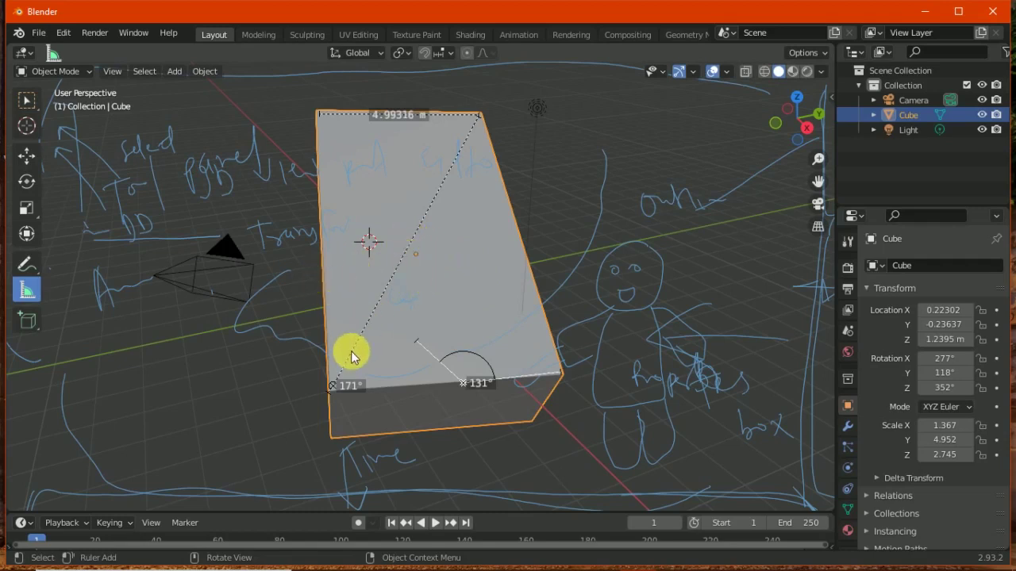
drag(367, 345, 365, 326)
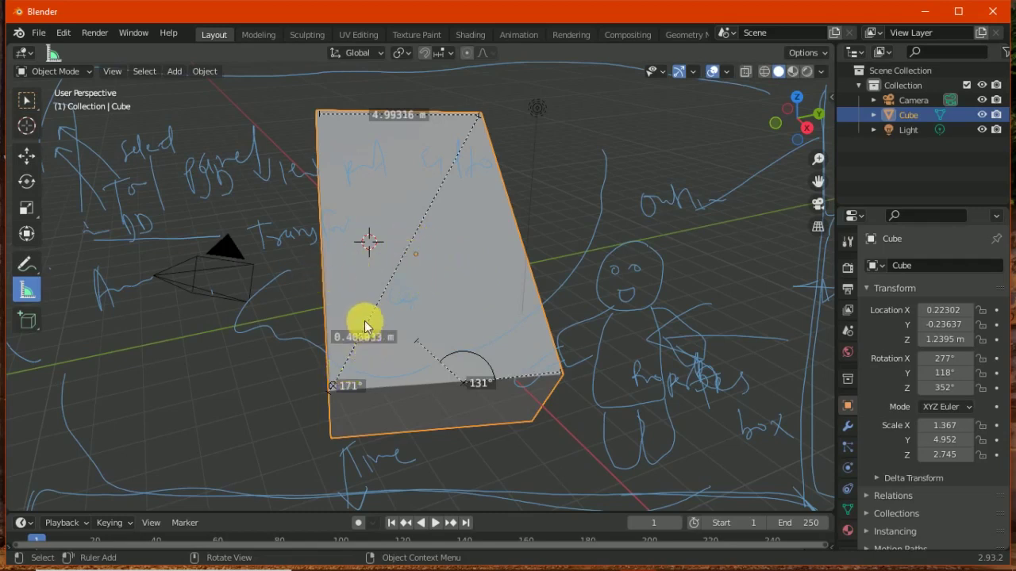
drag(380, 287, 406, 300)
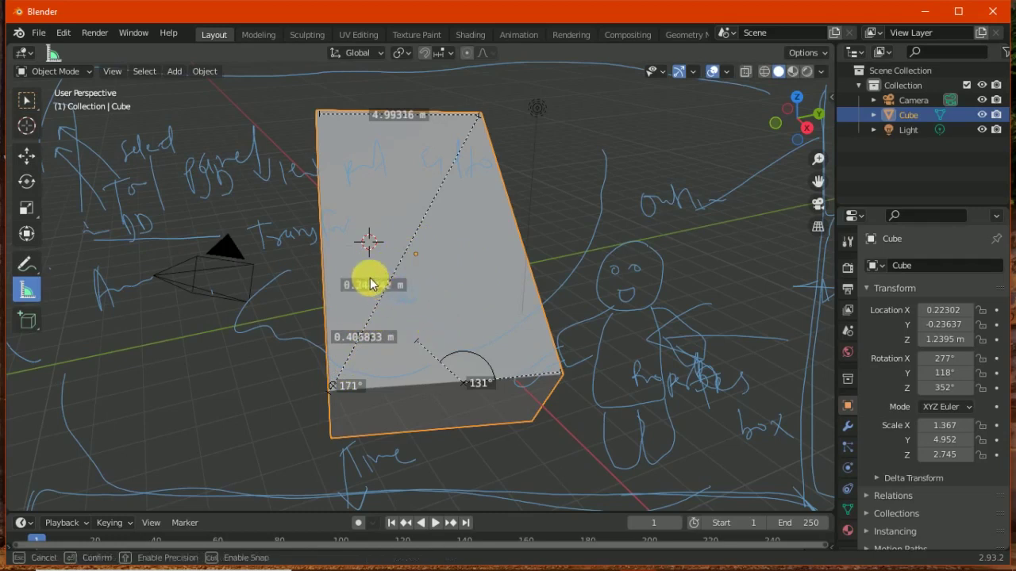
click(412, 246)
mouse_move(339, 392)
mouse_down()
mouse_move(382, 304)
mouse_move(470, 256)
mouse_move(508, 275)
mouse_up()
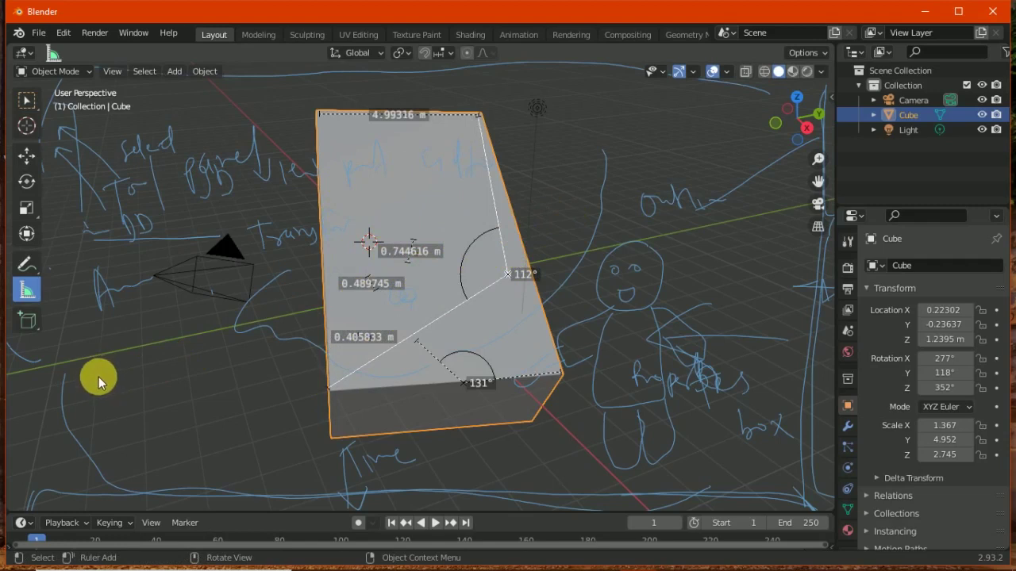
drag(96, 382, 113, 390)
drag(206, 419, 311, 459)
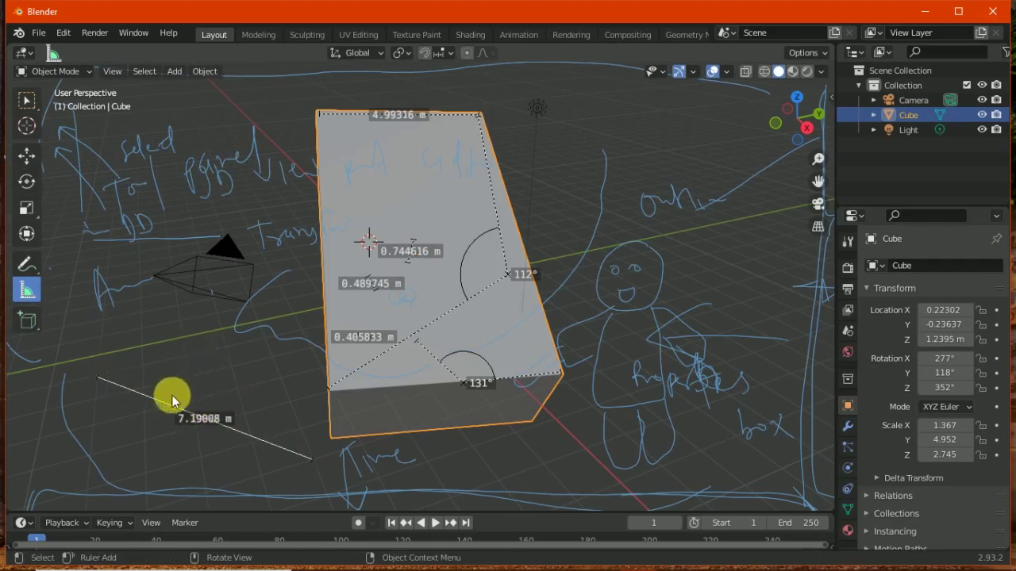
Drag the ruler below the camera into a protractor outline with both angles at 90°
drag(174, 405, 115, 491)
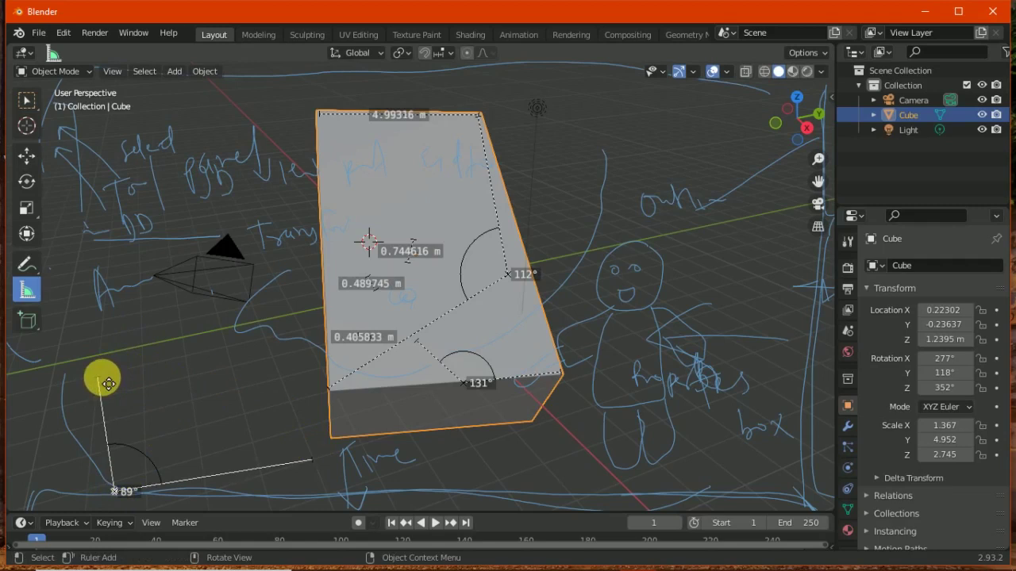
drag(109, 375, 314, 449)
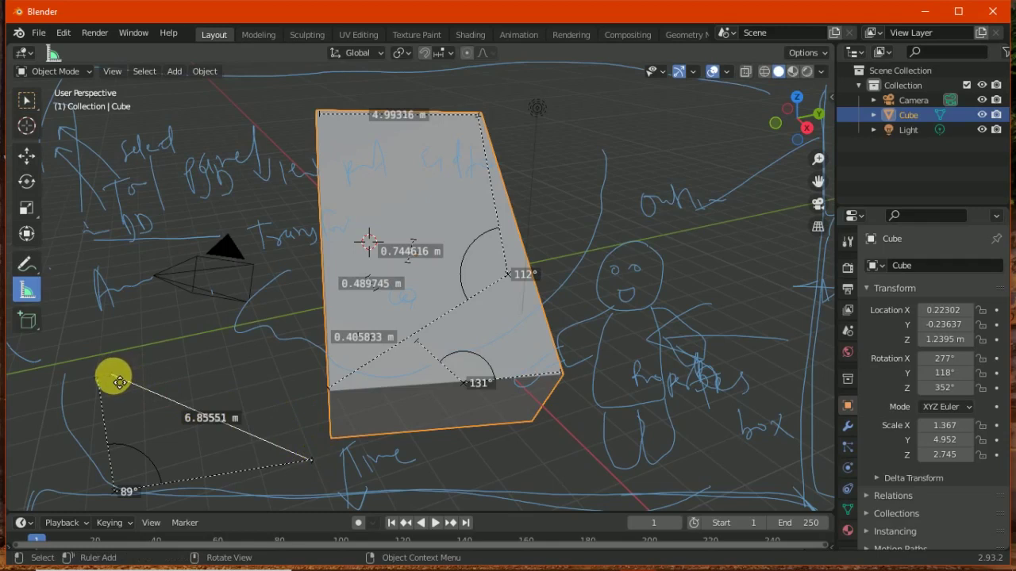
drag(119, 382, 103, 386)
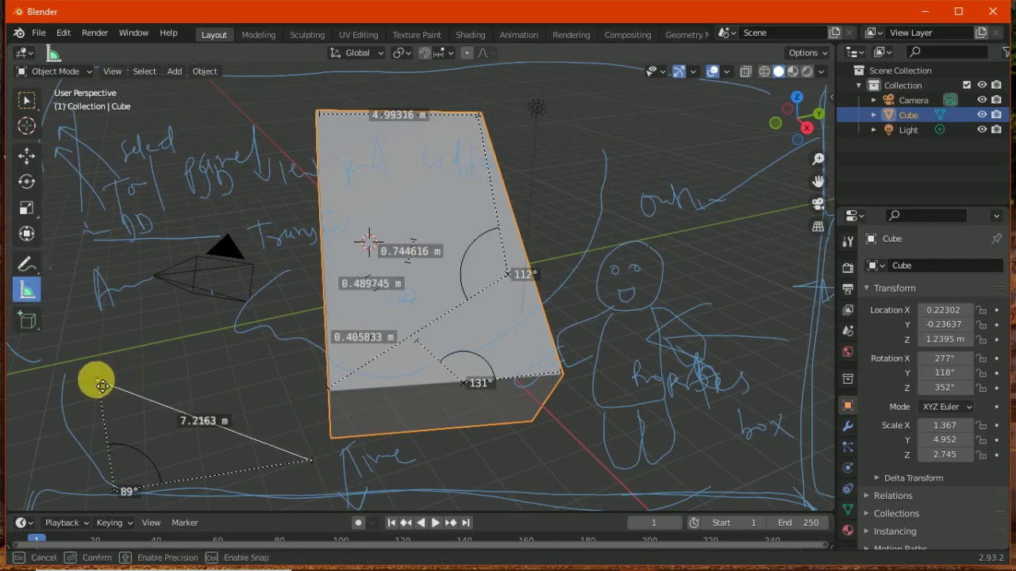
drag(102, 386, 103, 387)
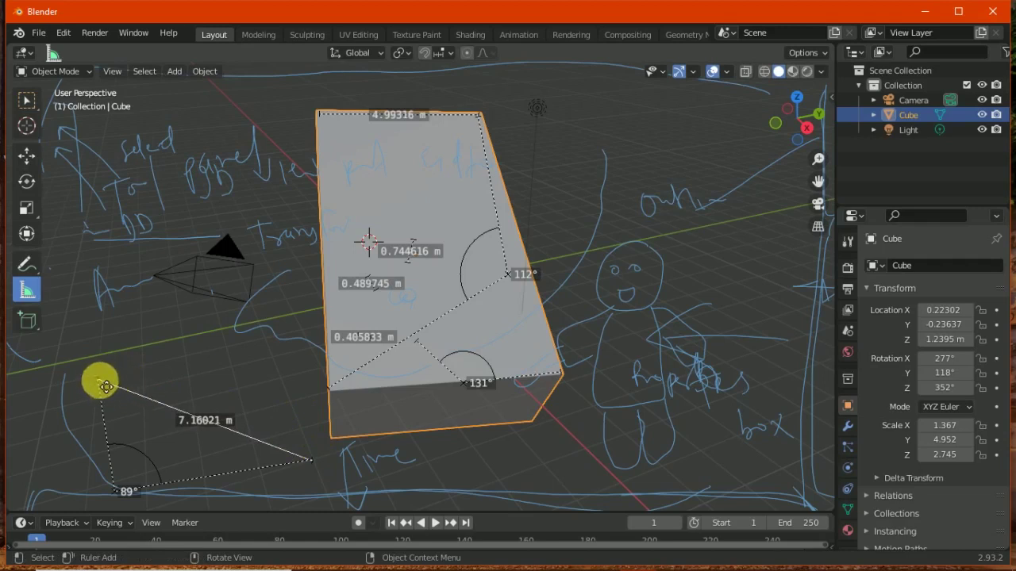
mouse_move(104, 386)
mouse_down()
mouse_move(114, 357)
mouse_move(104, 383)
mouse_move(90, 389)
mouse_move(112, 371)
mouse_move(260, 325)
mouse_up()
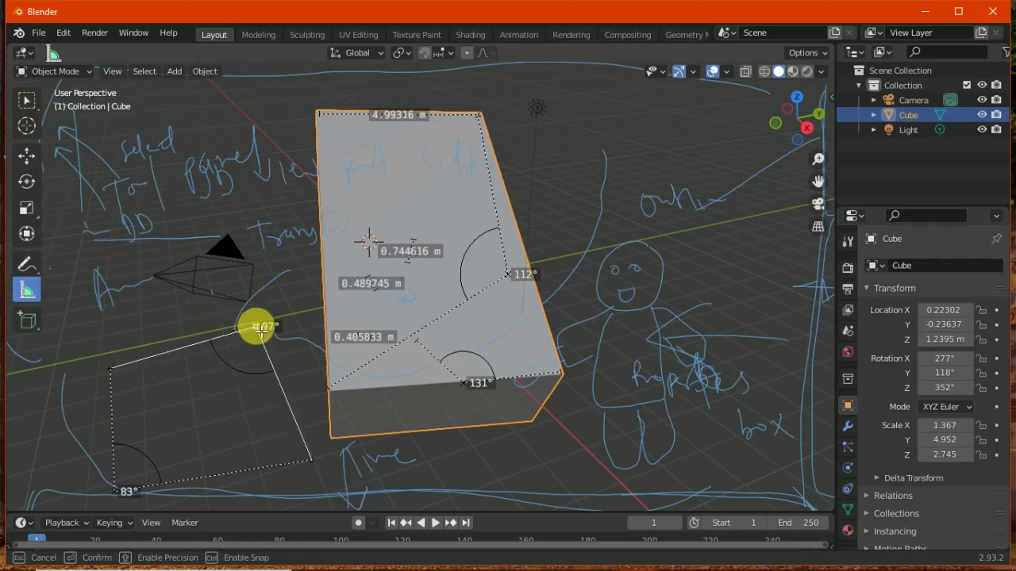
drag(261, 326, 257, 314)
mouse_move(115, 490)
mouse_down()
mouse_move(142, 497)
mouse_move(135, 494)
mouse_up()
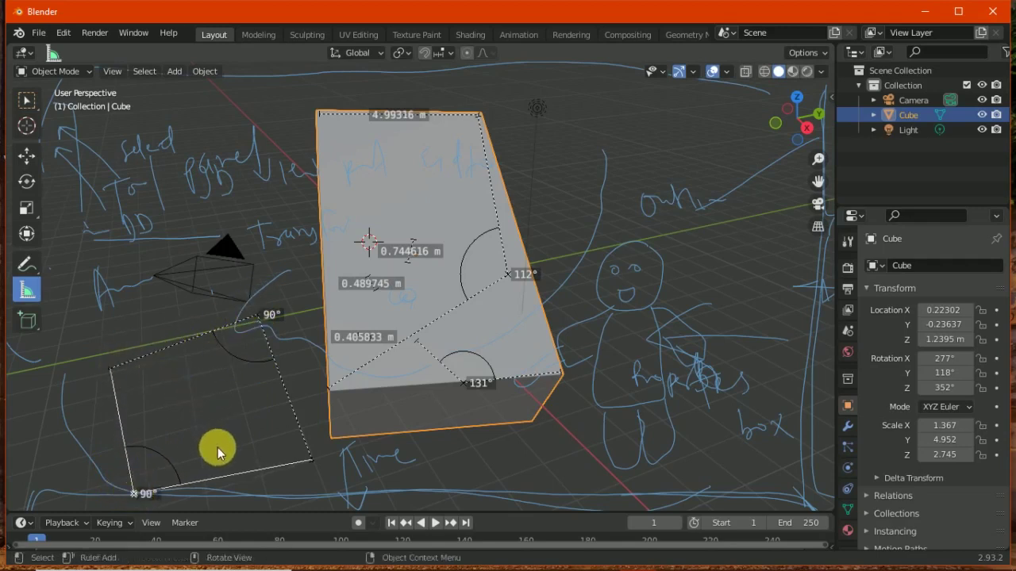
Add Cube.001 below the camera with the interactive Add Cube tool
click(28, 320)
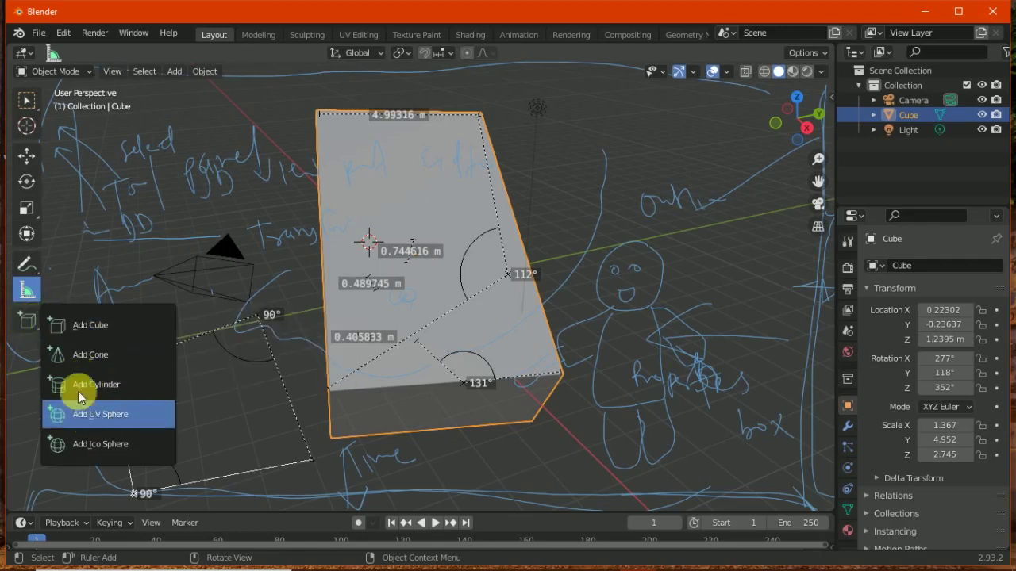
click(69, 327)
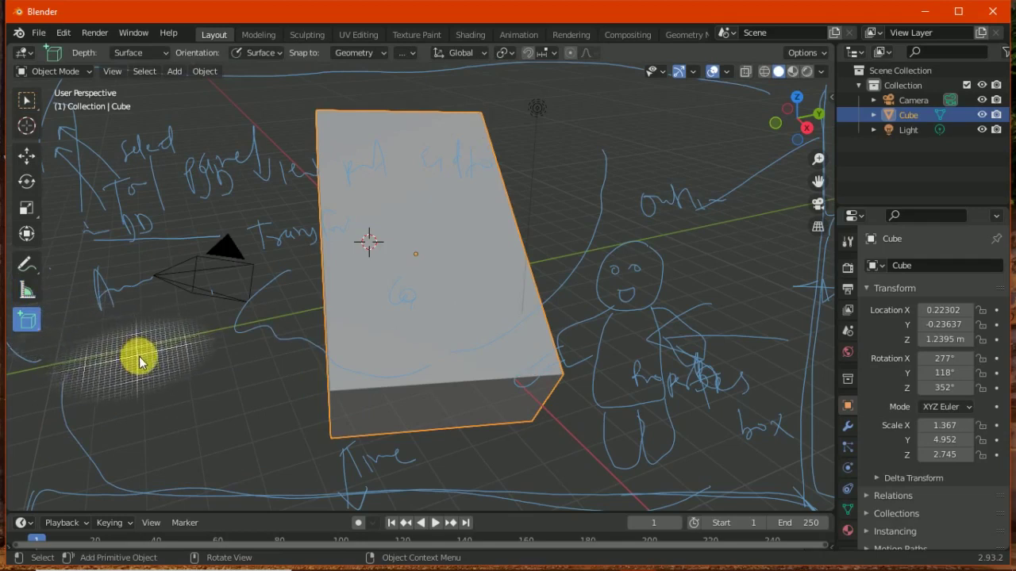
drag(136, 355, 165, 371)
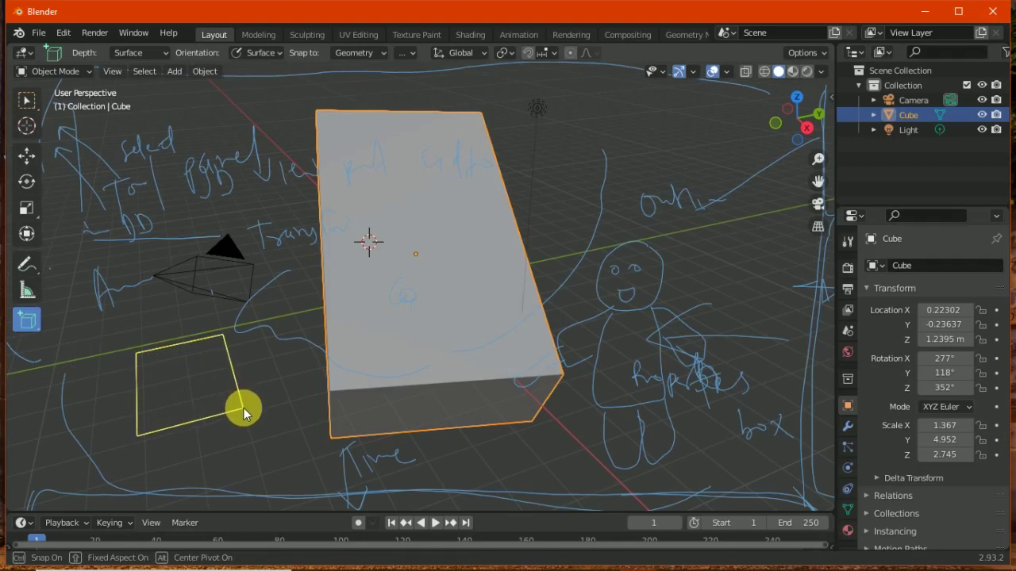
click(243, 409)
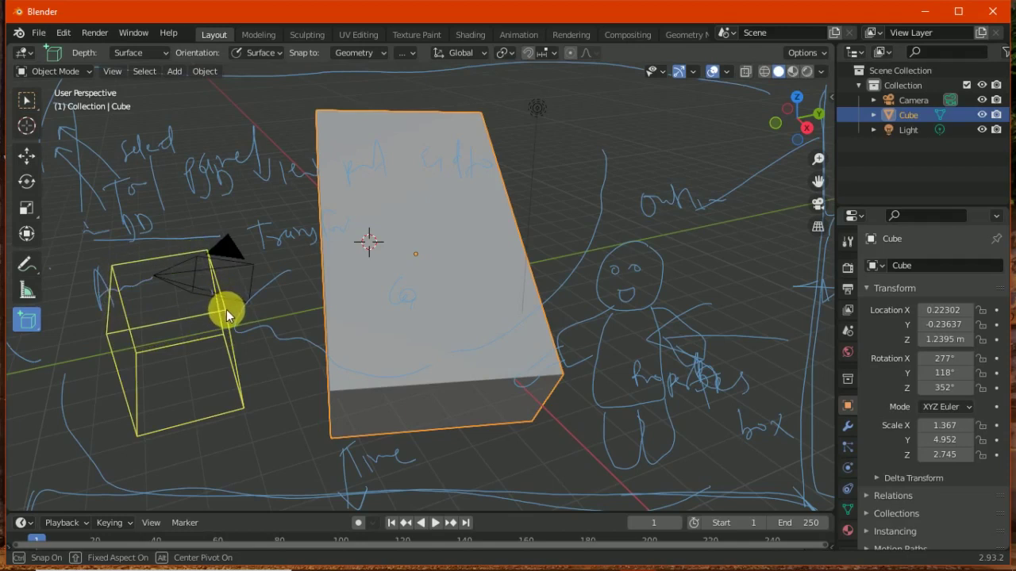
click(226, 310)
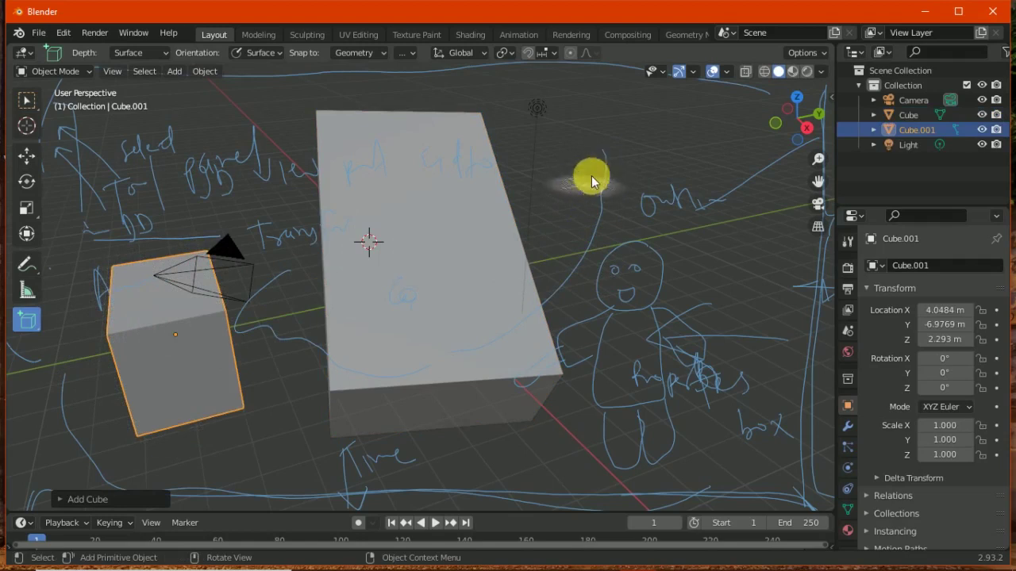
Add the elongated Cube.002 above the character and begin a handwritten note by the left cube
drag(575, 183, 633, 253)
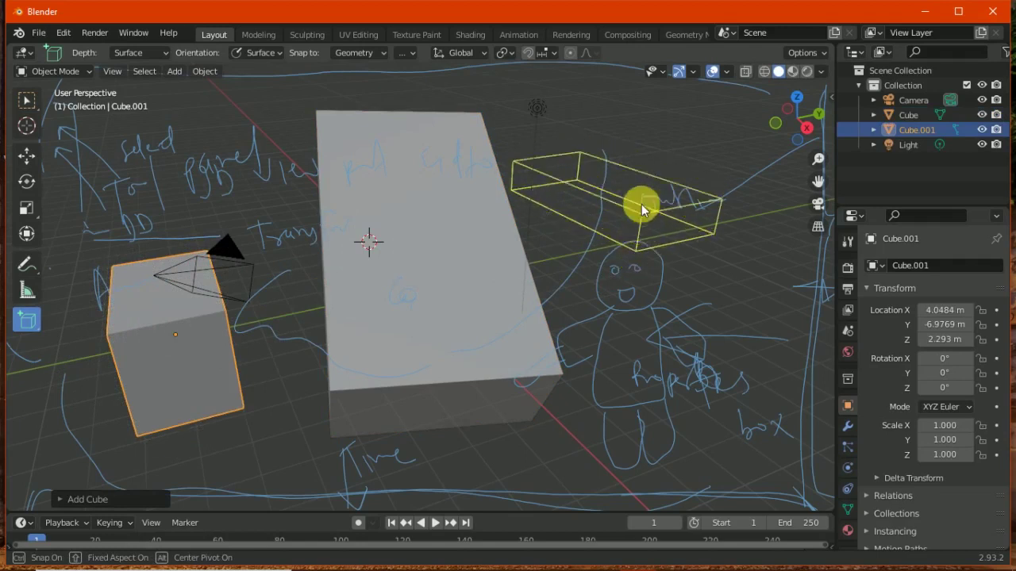
click(656, 175)
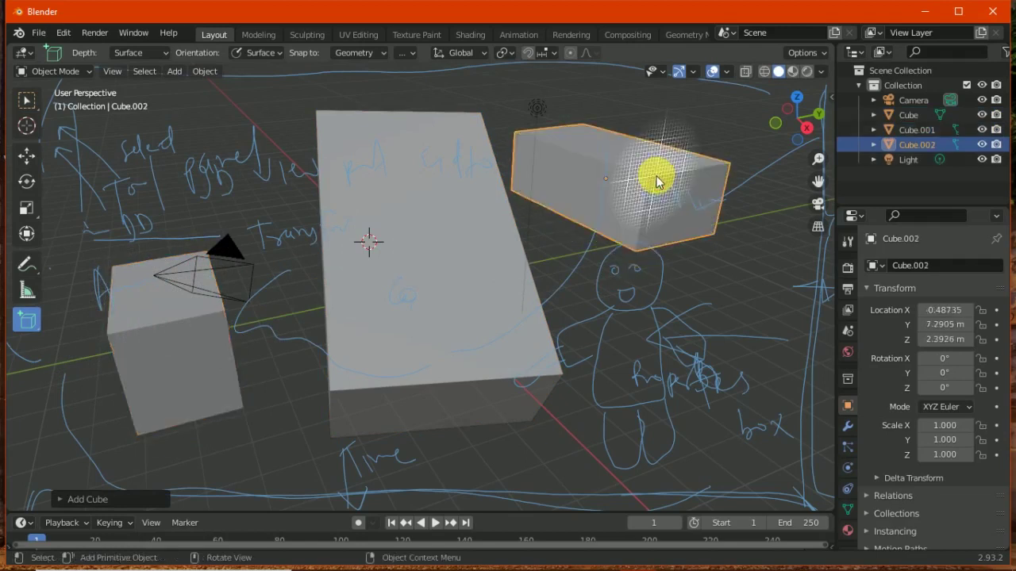
click(24, 263)
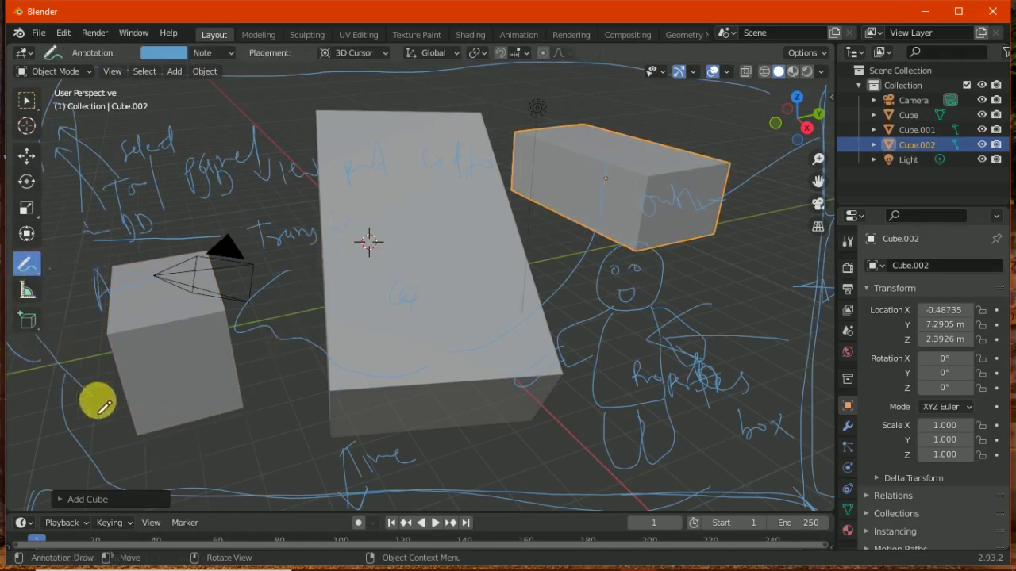
mouse_move(185, 442)
mouse_down()
mouse_move(194, 430)
mouse_move(211, 442)
mouse_move(277, 421)
mouse_up()
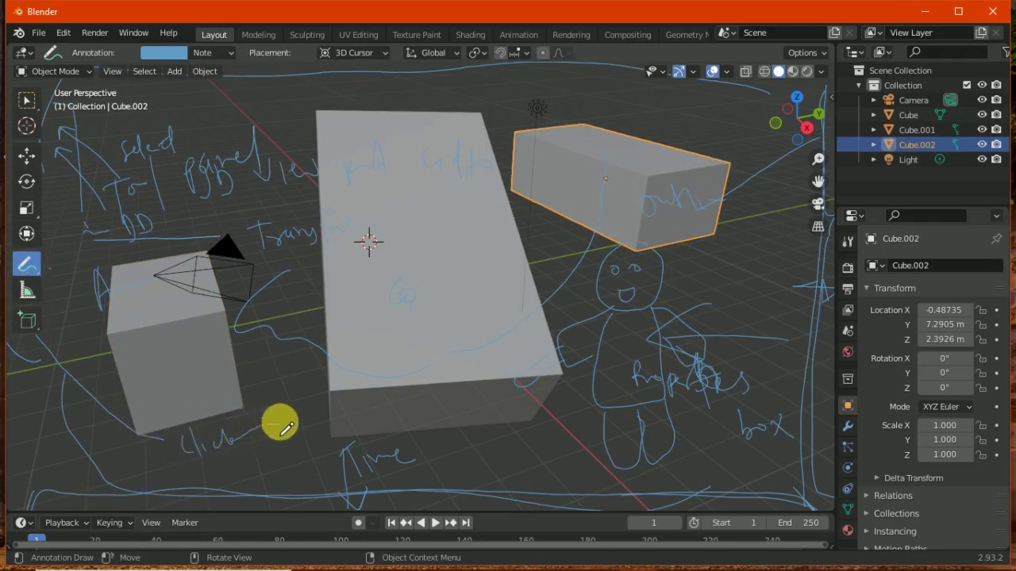
Draw a tall box, Cube.003, rising from the top of the large box
click(27, 319)
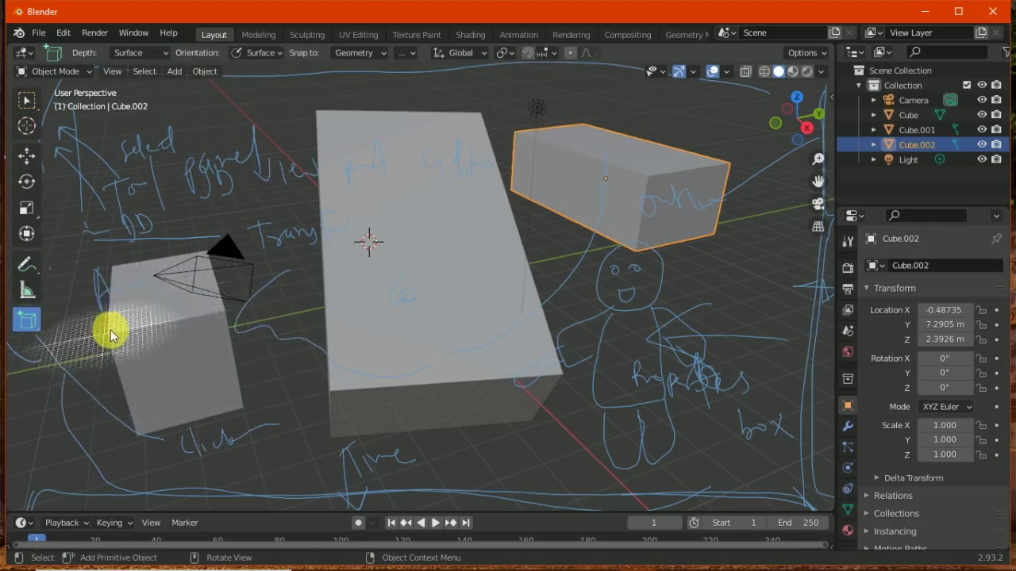
click(24, 293)
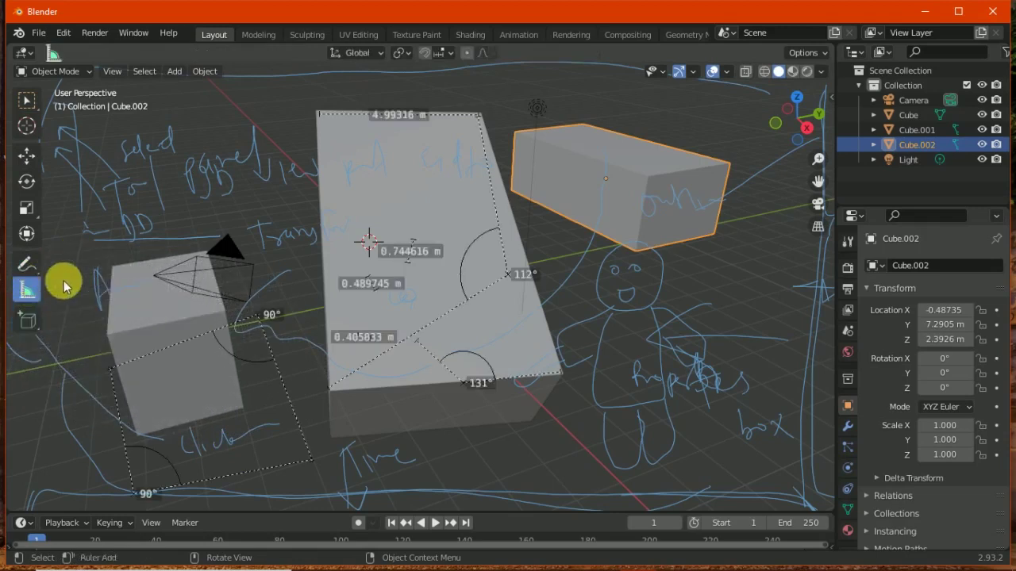
click(26, 320)
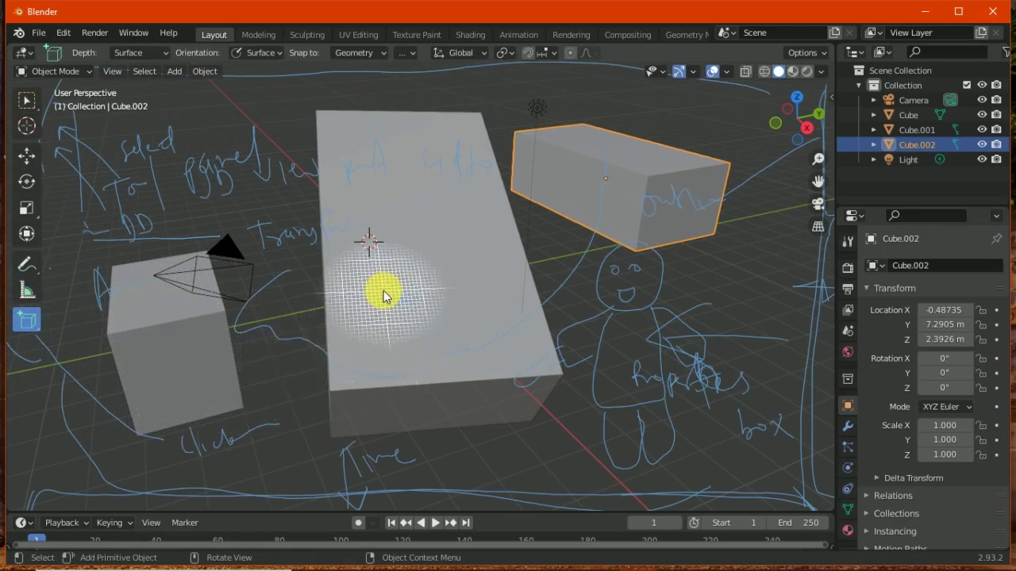
drag(384, 291, 462, 358)
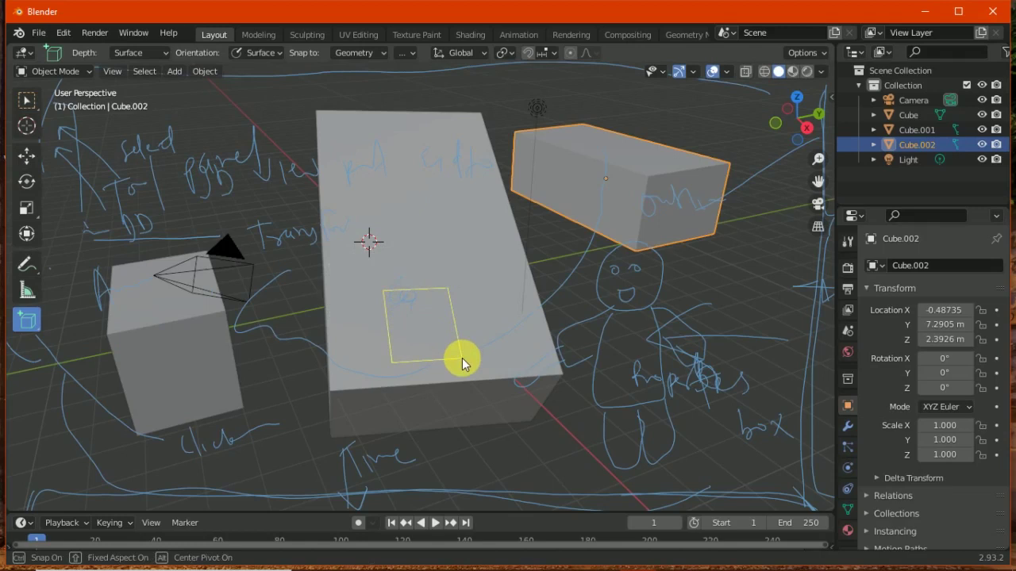
drag(462, 358, 465, 357)
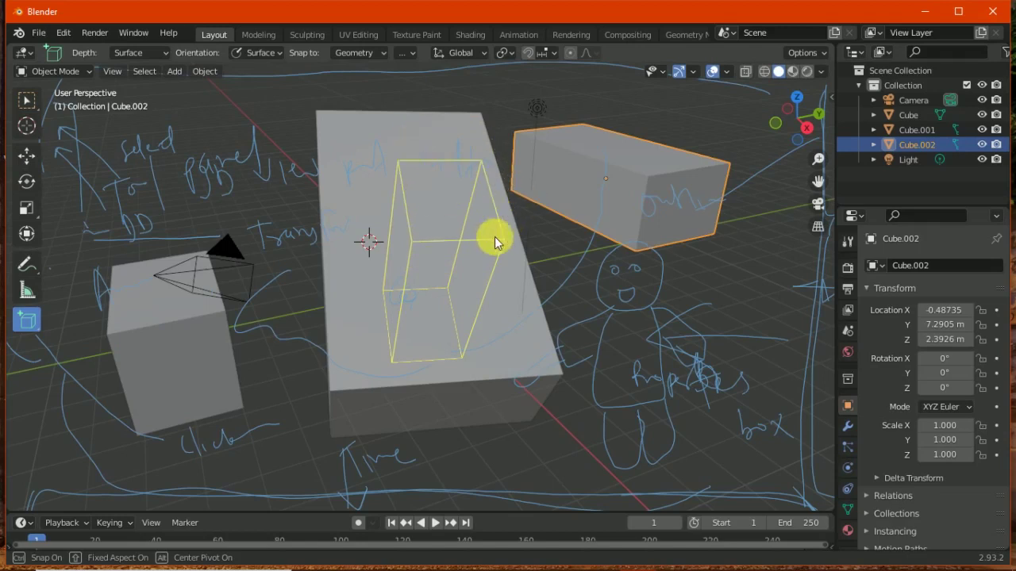
click(520, 212)
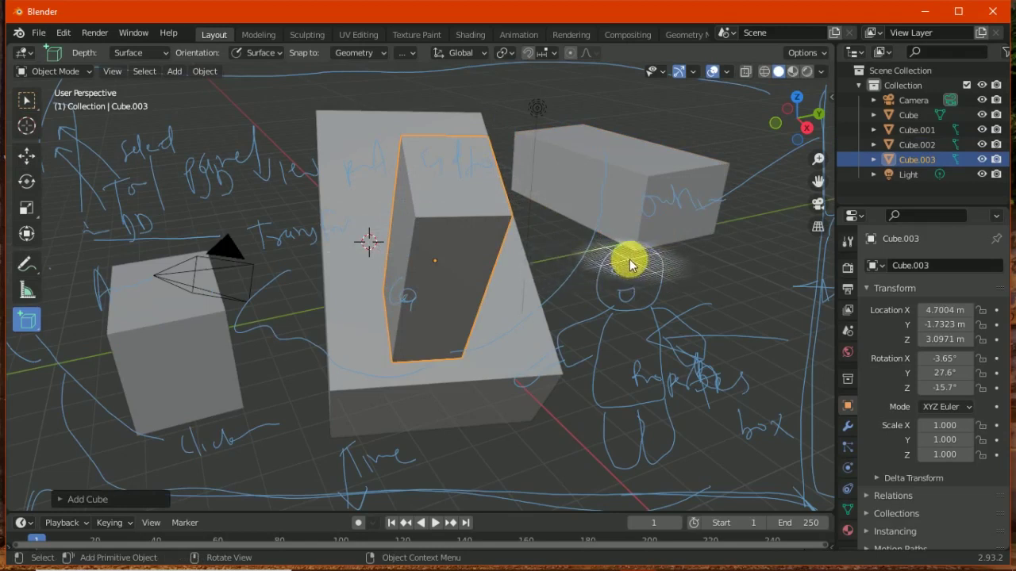
Orbit the view to see the scene from another angle
mouse_move(624, 261)
middle_down()
mouse_move(581, 227)
mouse_move(642, 290)
mouse_move(753, 235)
mouse_move(550, 256)
mouse_move(575, 253)
mouse_move(568, 227)
mouse_move(574, 268)
mouse_move(592, 271)
mouse_move(584, 236)
mouse_move(608, 234)
mouse_move(530, 287)
middle_up()
click(576, 253)
click(27, 266)
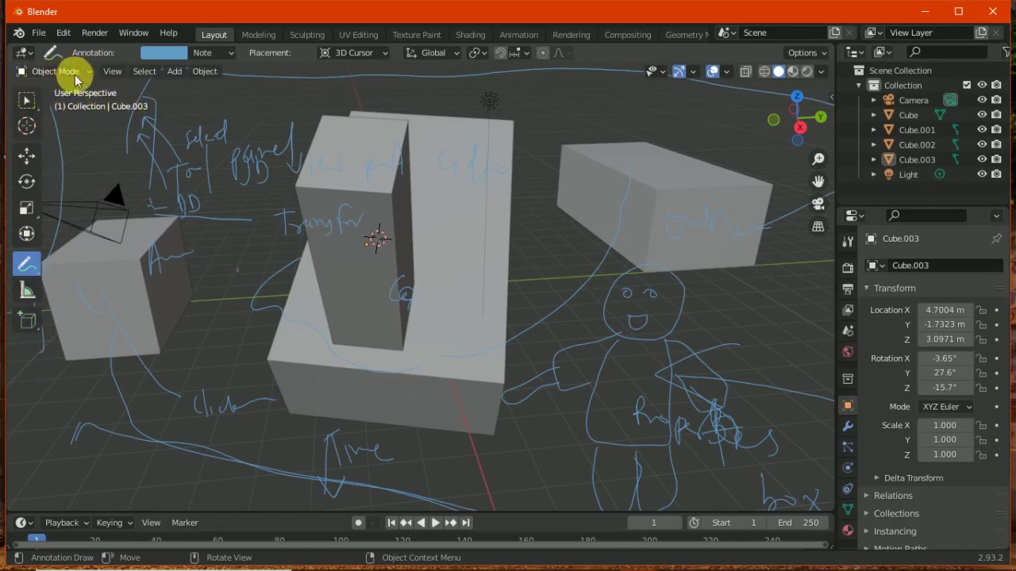
Show the sidebar with Cube.003's location, rotation, scale and dimensions
click(83, 74)
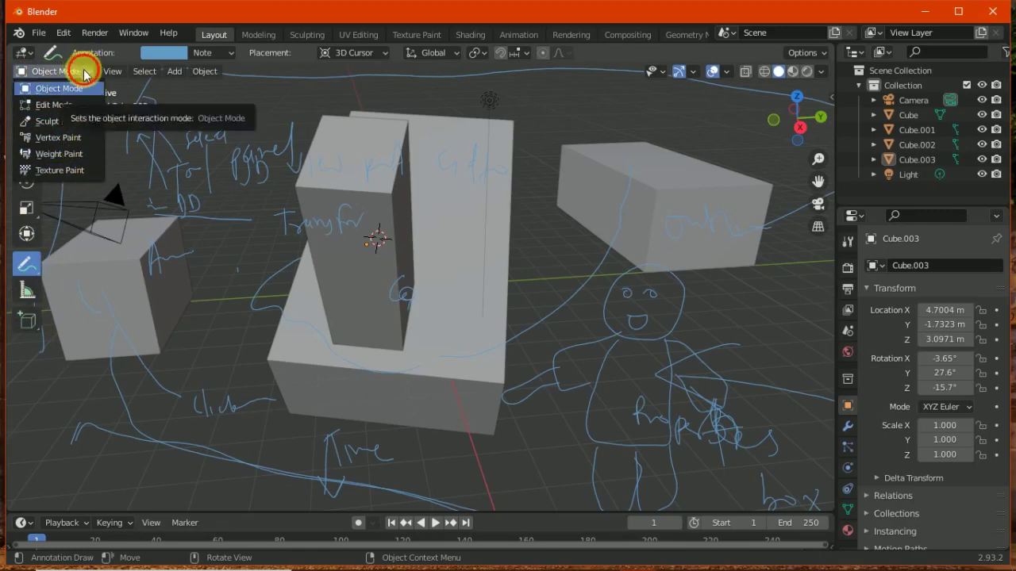
click(112, 70)
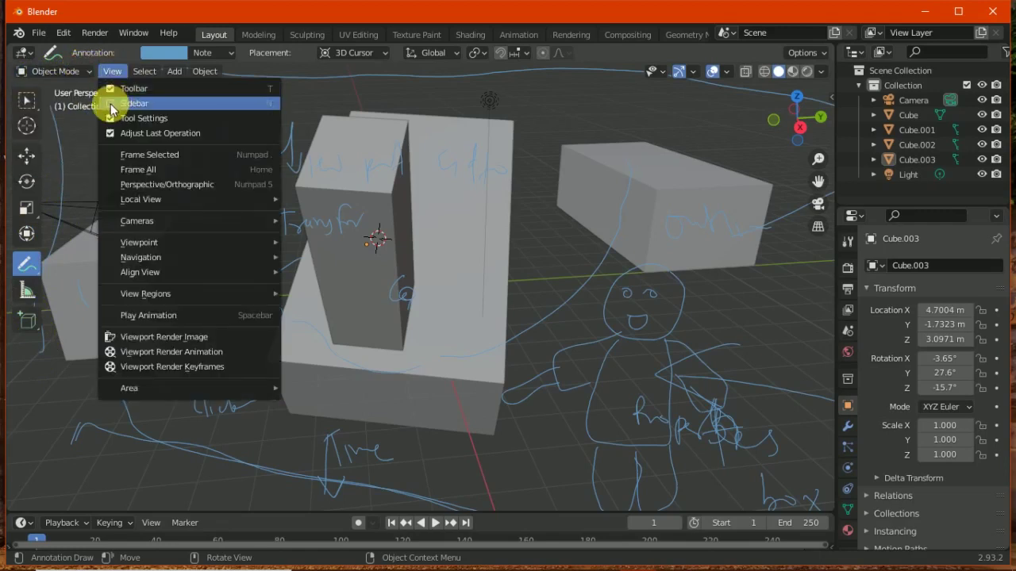
click(112, 104)
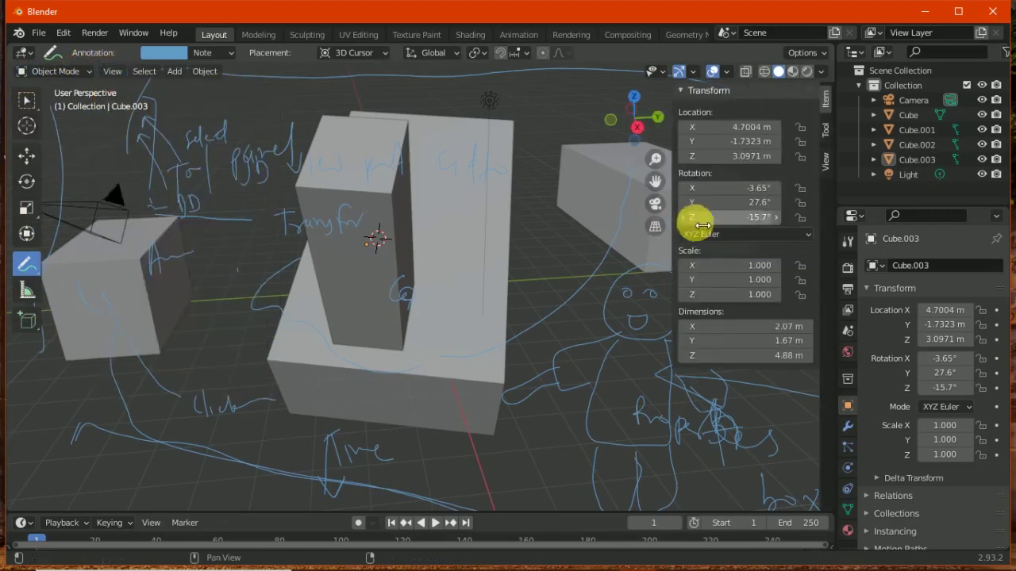
Toggle the toolbar off and back on from the View menu
click(109, 73)
click(111, 86)
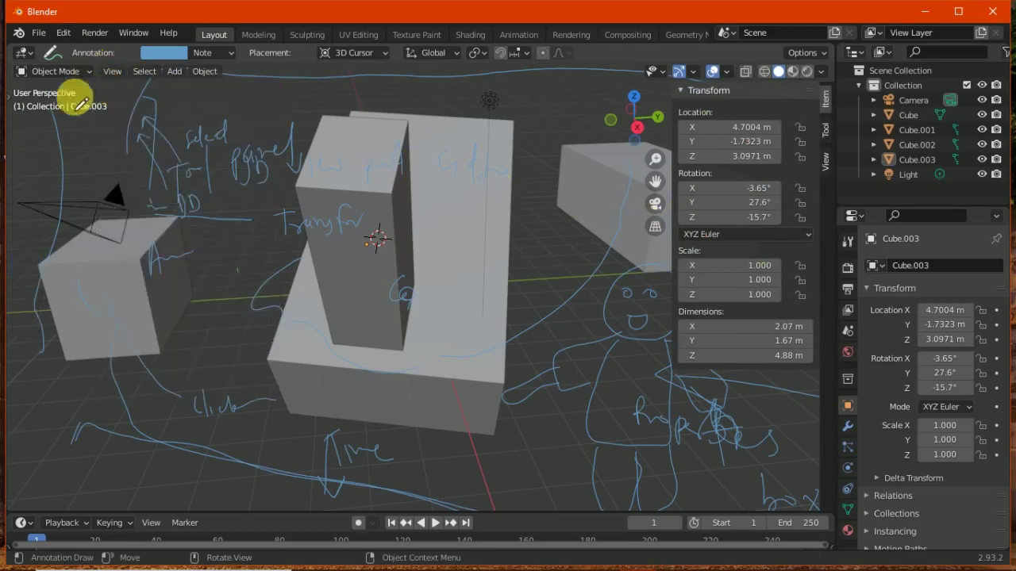
click(111, 71)
click(116, 88)
click(112, 71)
Toggle the tool settings bar off and back on
click(115, 120)
click(136, 51)
click(139, 52)
click(139, 51)
click(136, 98)
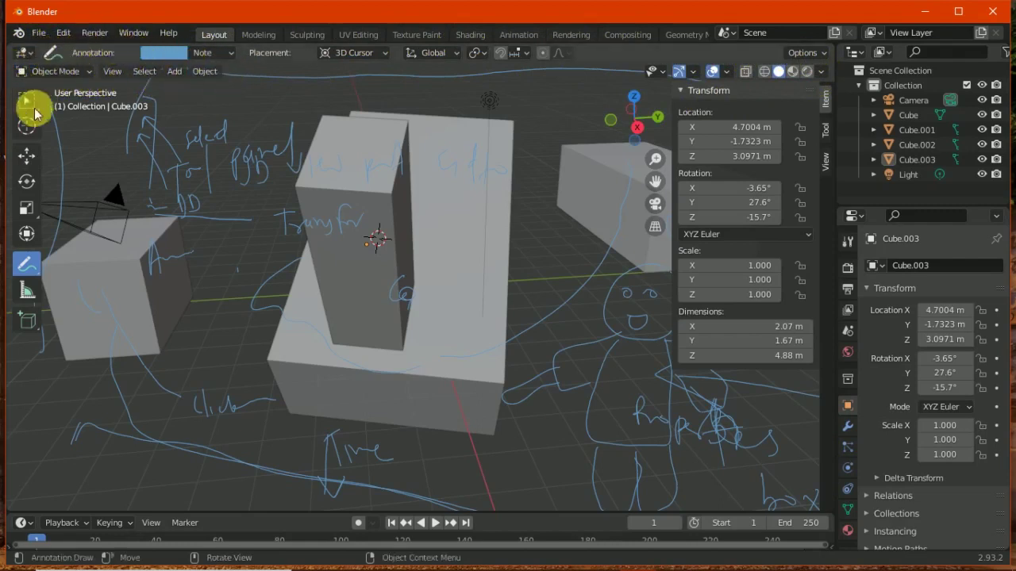
click(30, 101)
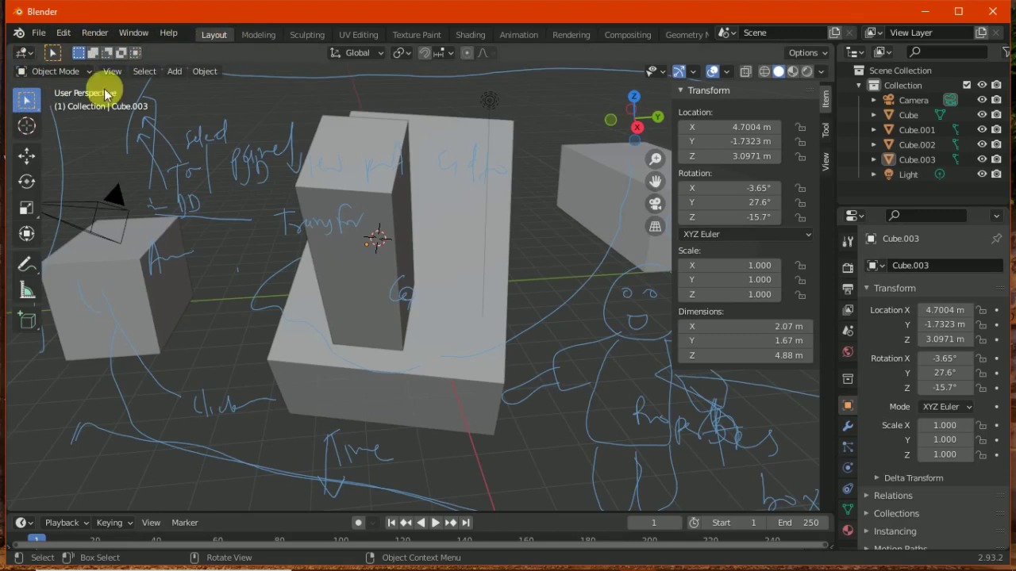
Cycle through the Cursor, Move and Scale tools, then return to Select Box
click(29, 123)
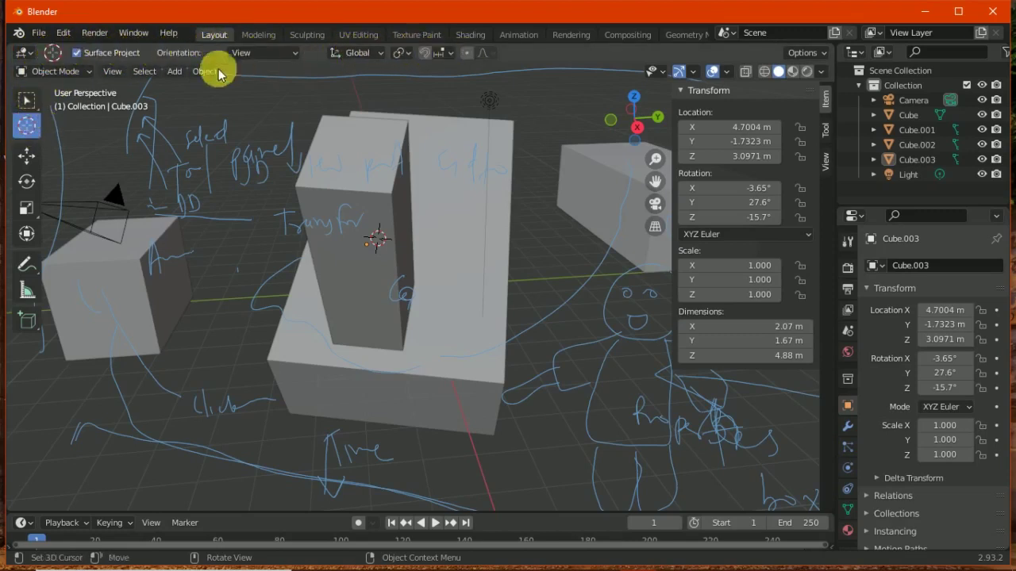
click(26, 155)
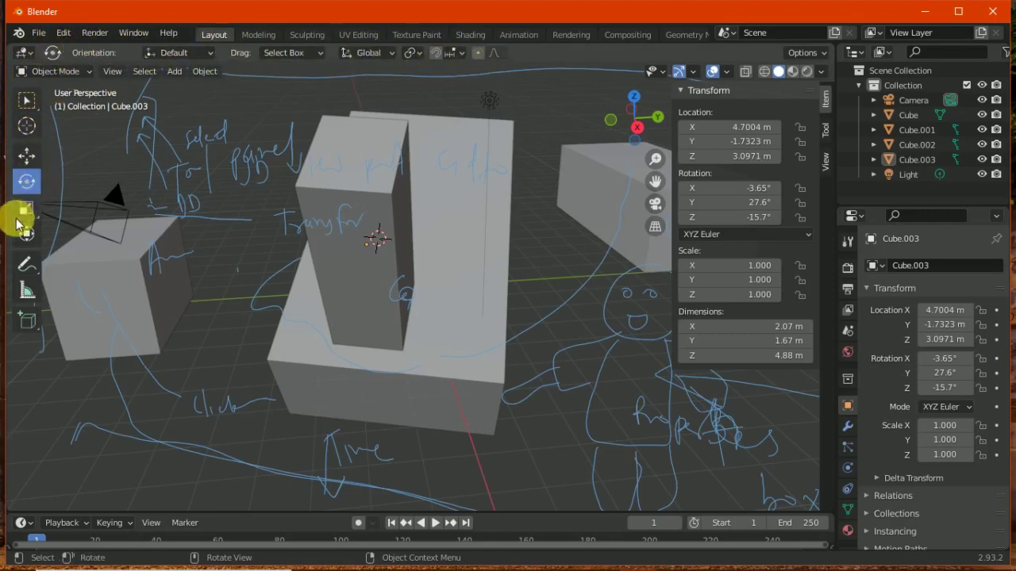
click(21, 210)
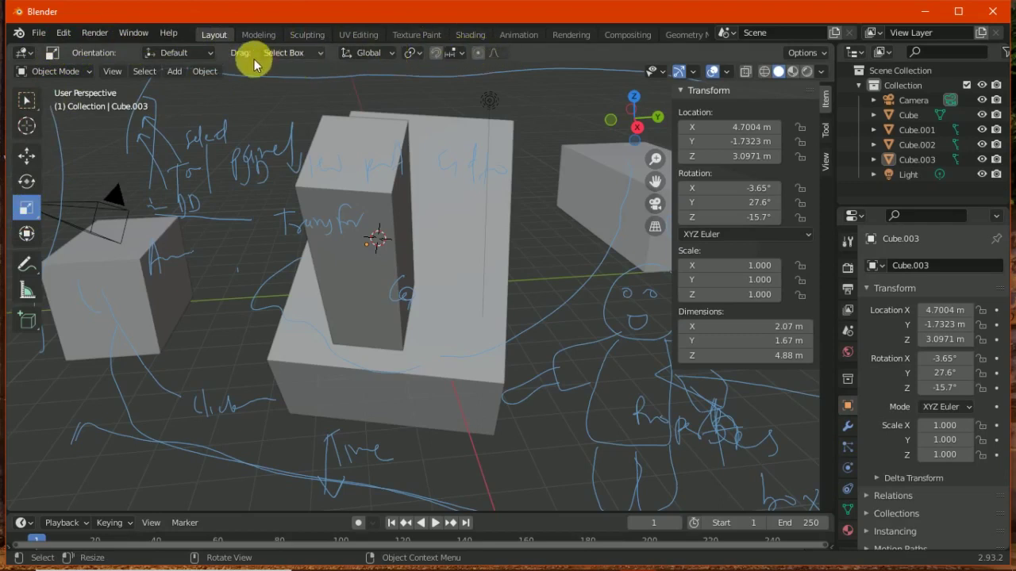
click(22, 108)
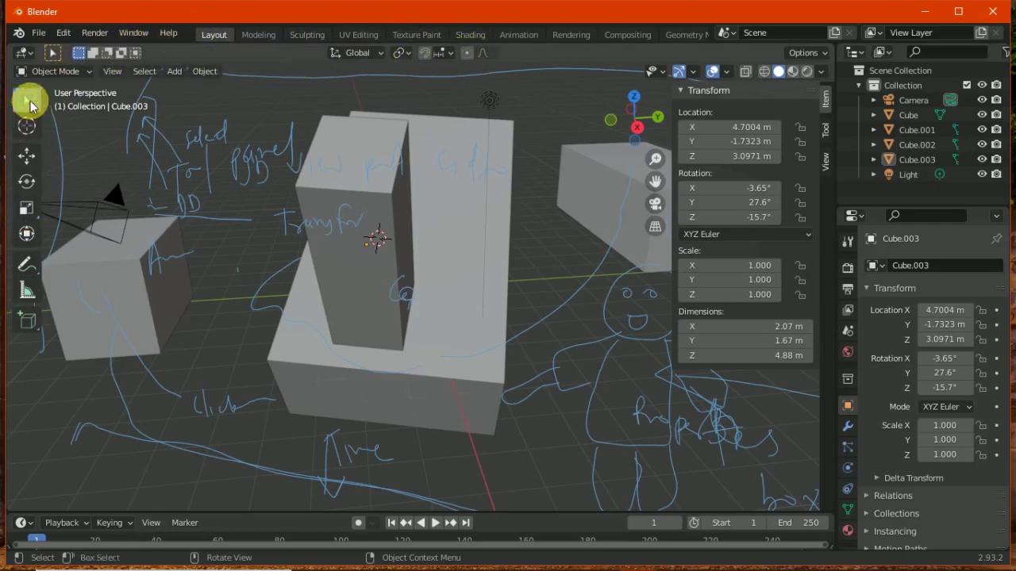
Toggle View > Adjust Last Operation off and on repeatedly
click(111, 71)
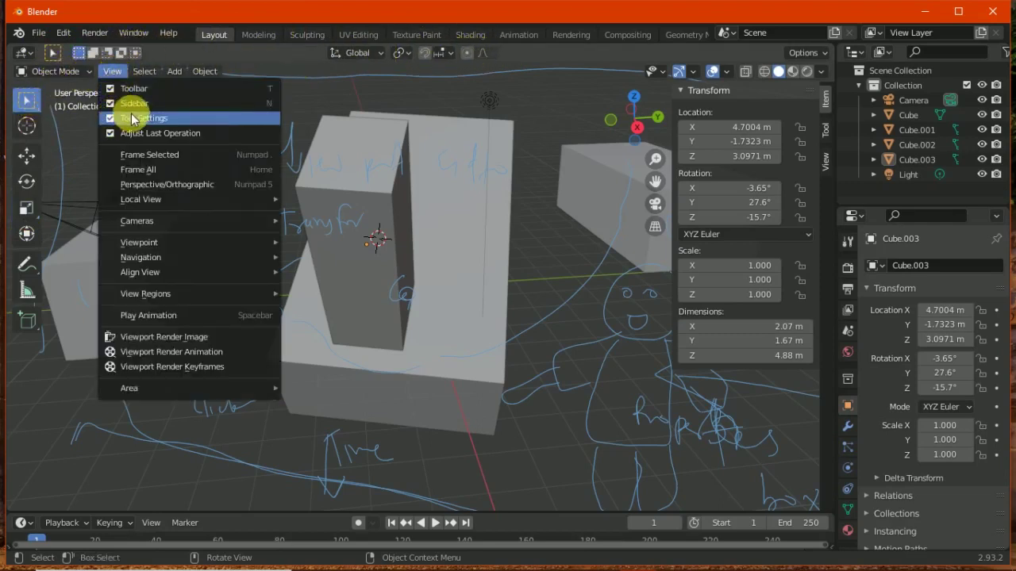
click(113, 133)
click(112, 71)
click(111, 132)
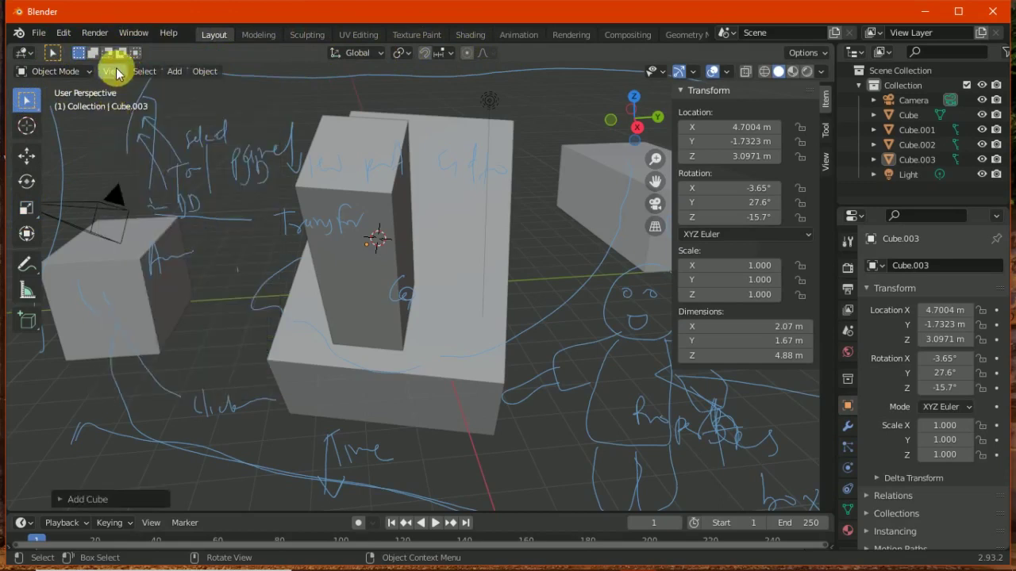
click(117, 73)
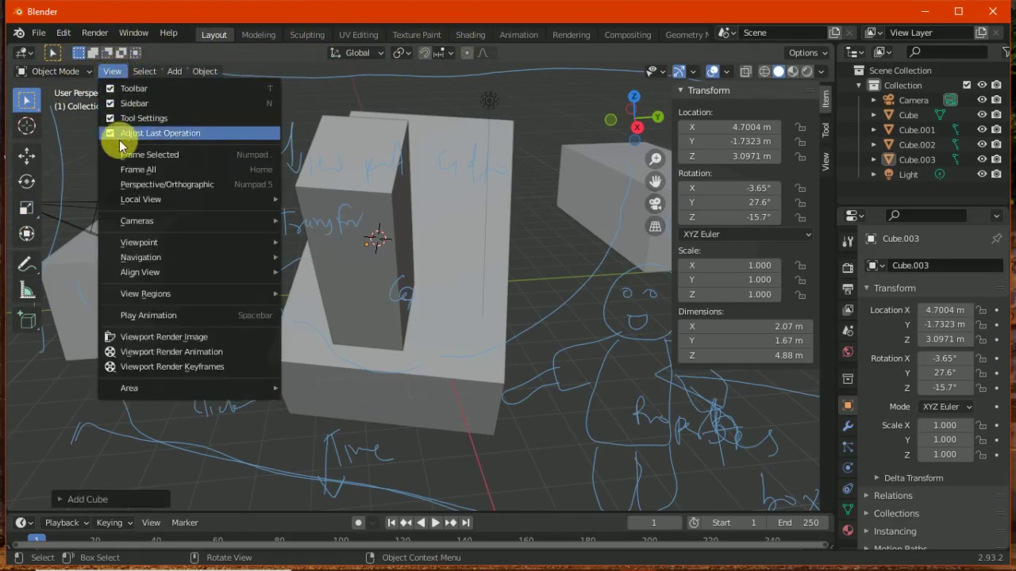
click(112, 131)
click(118, 74)
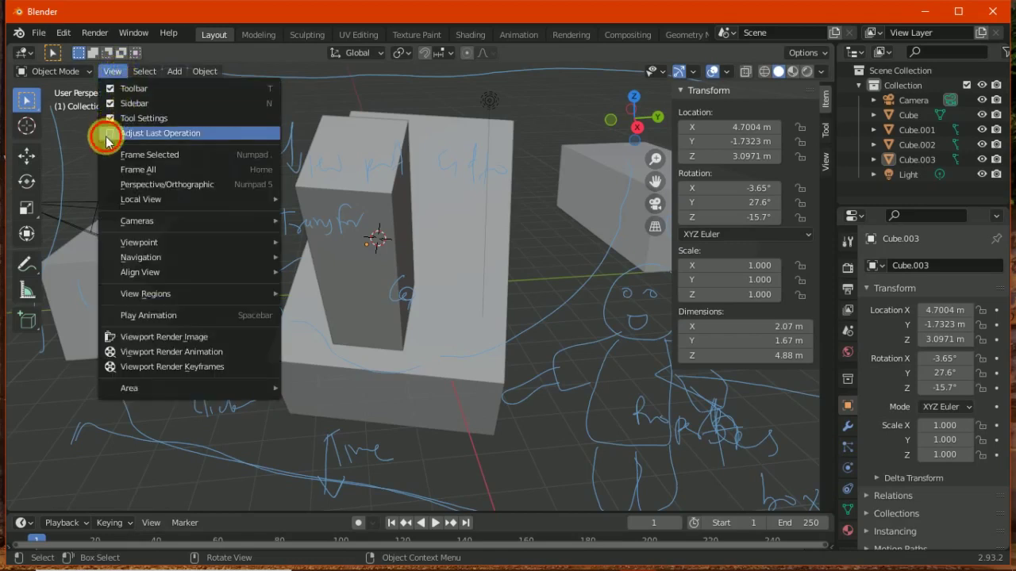
click(107, 132)
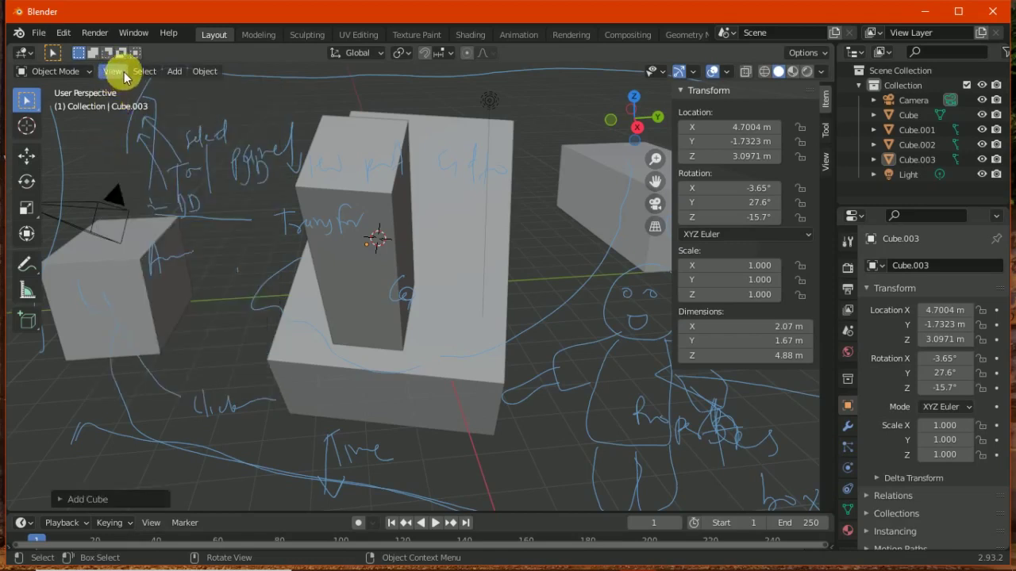
click(123, 73)
click(112, 135)
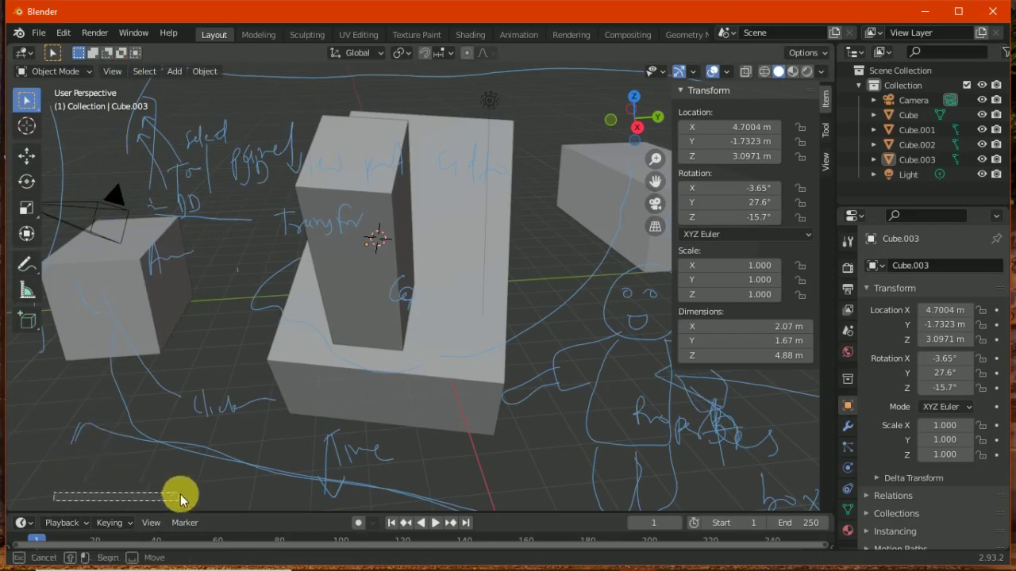
click(113, 72)
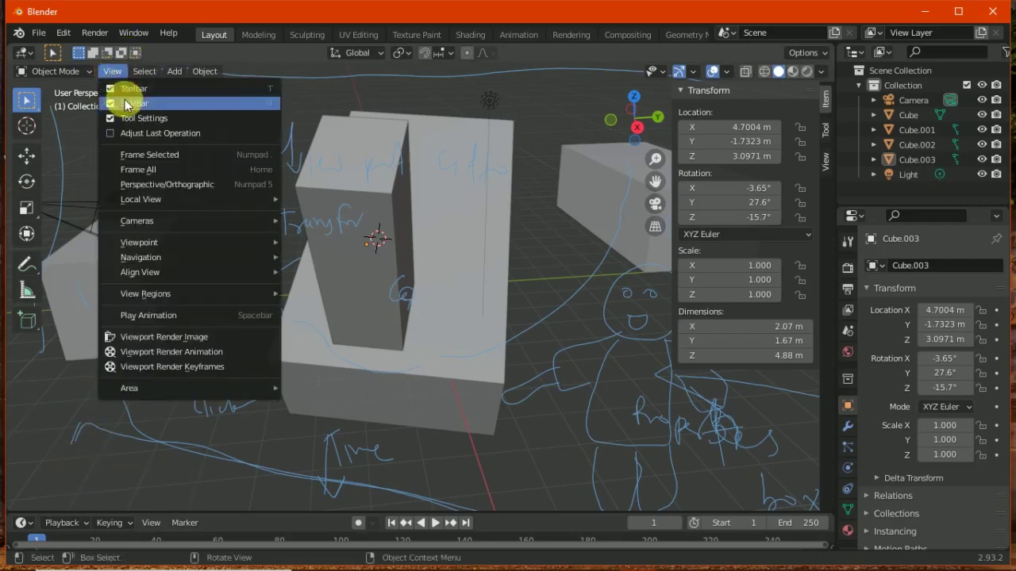
Set the new cube's size to 2.2 m and nudge its Location X in the Add Cube panel
click(119, 133)
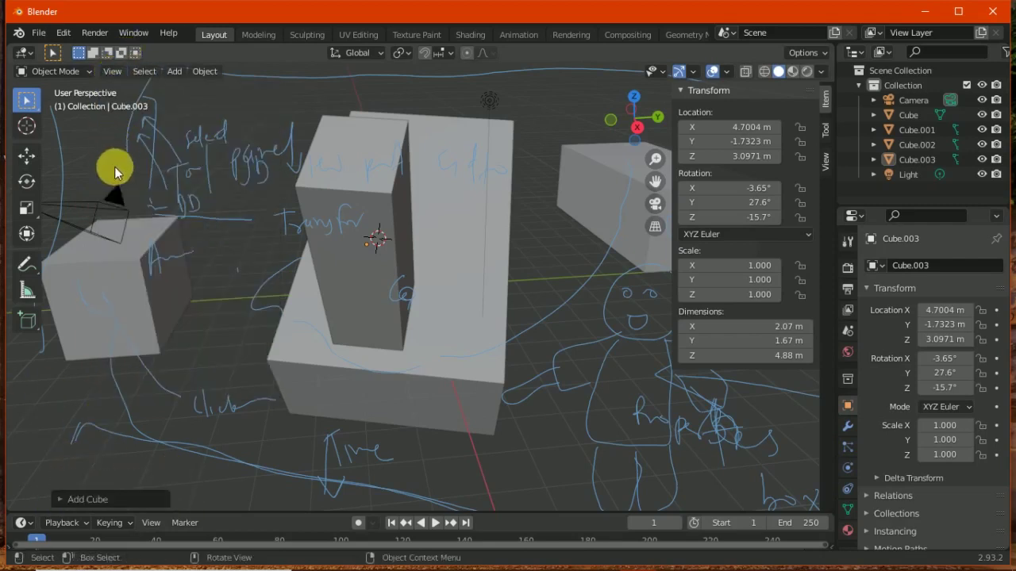
click(61, 500)
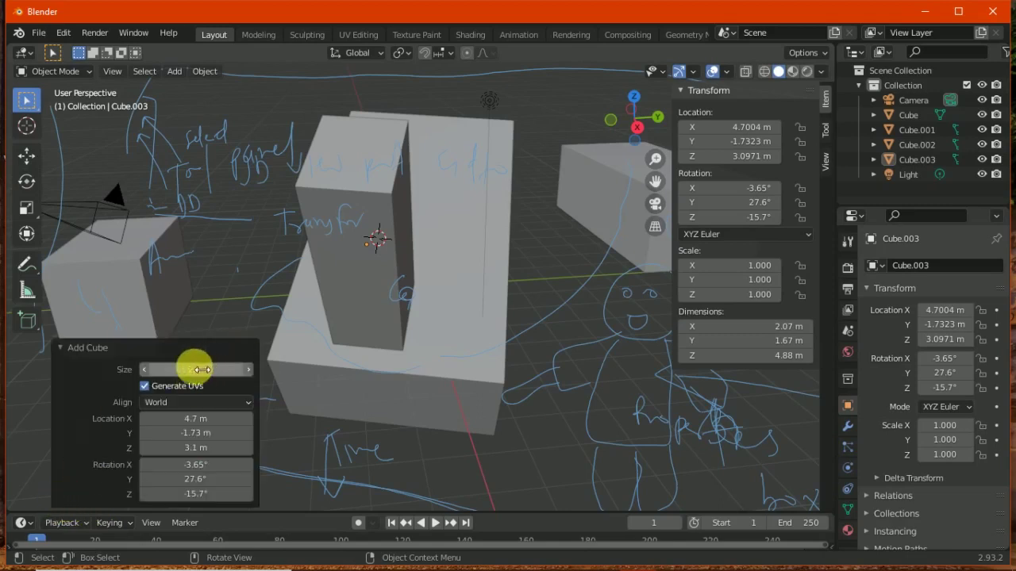
mouse_move(222, 373)
mouse_down()
mouse_move(123, 381)
mouse_move(182, 373)
mouse_up()
mouse_move(193, 418)
mouse_down()
mouse_move(252, 425)
mouse_move(186, 420)
mouse_move(218, 446)
mouse_up()
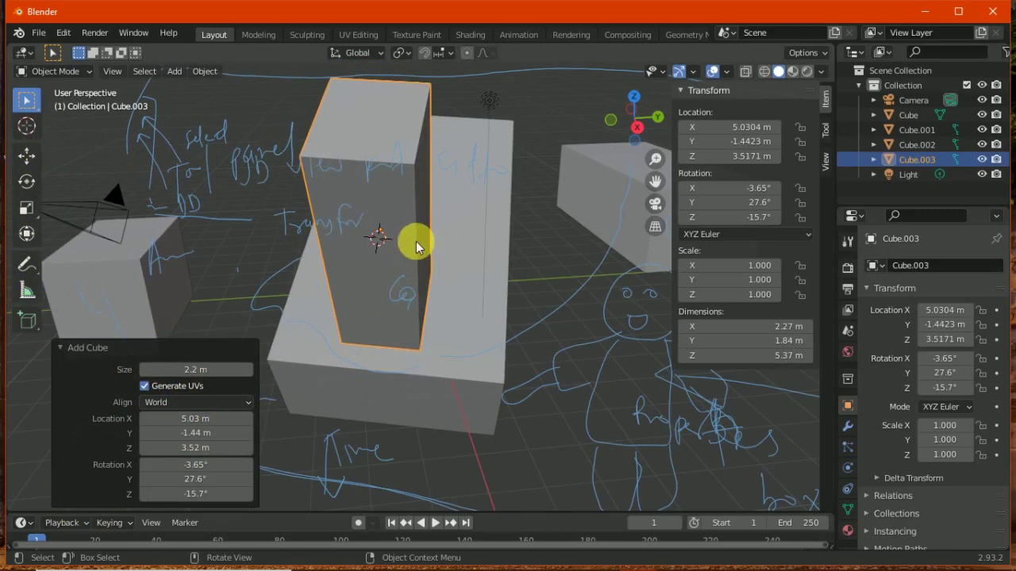
Select the left cube, re-enable Adjust Last Operation, then select the U-shaped block
click(56, 349)
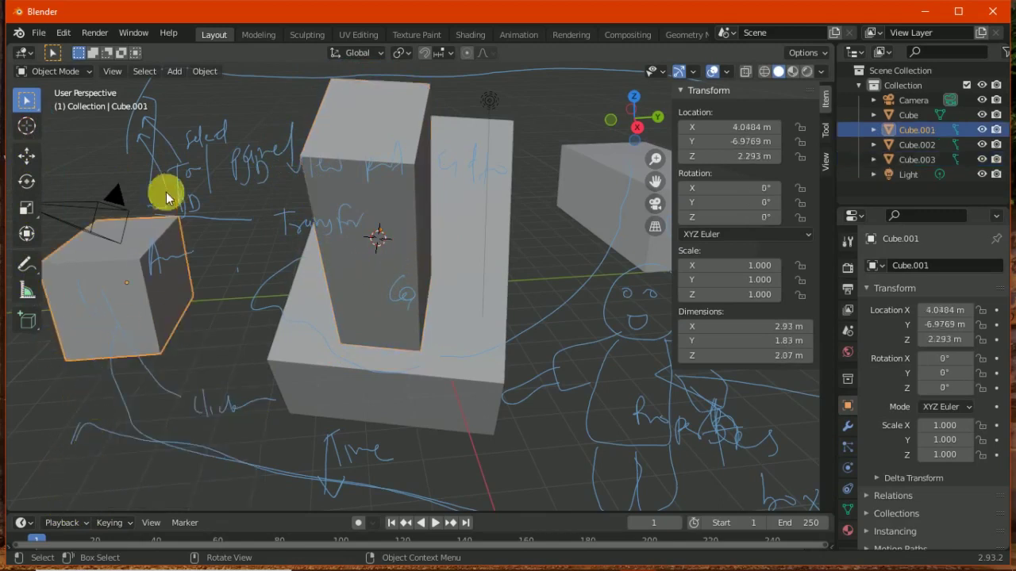
click(112, 71)
click(119, 133)
click(111, 71)
click(115, 133)
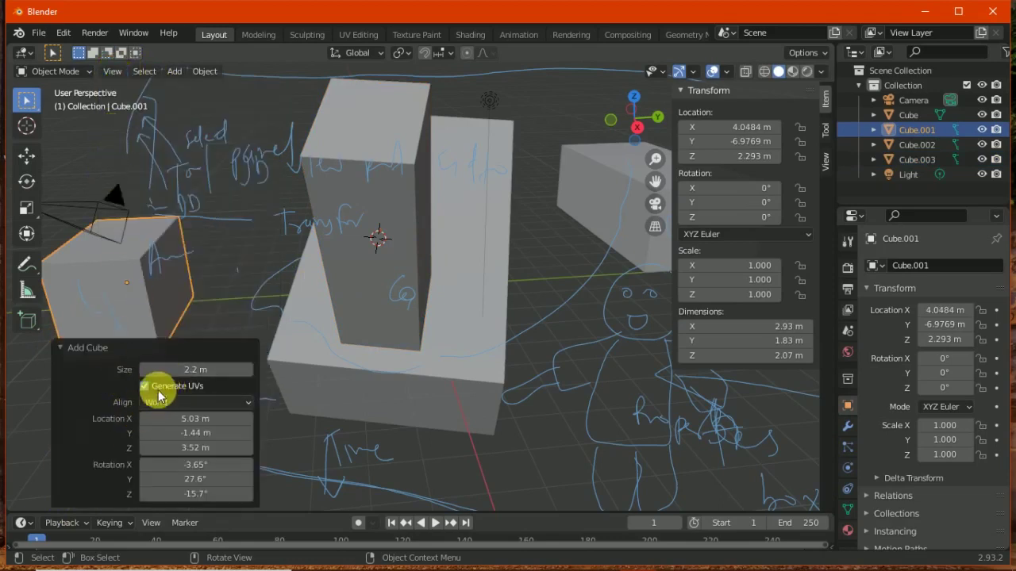
click(292, 357)
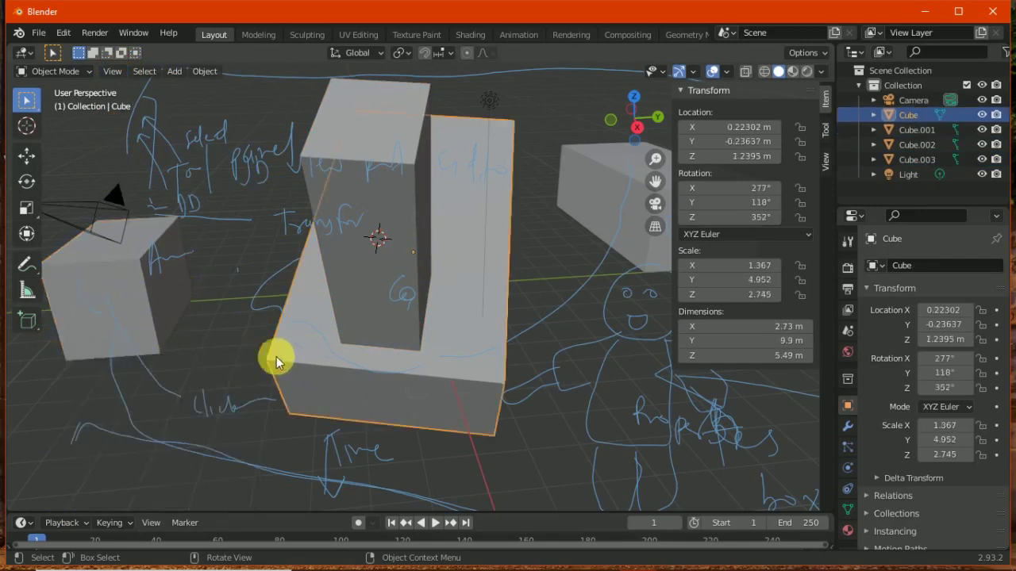
Draw a floor box Cube.004 and a small Cube.005 with the Add Cube tool
click(27, 319)
drag(70, 396, 190, 459)
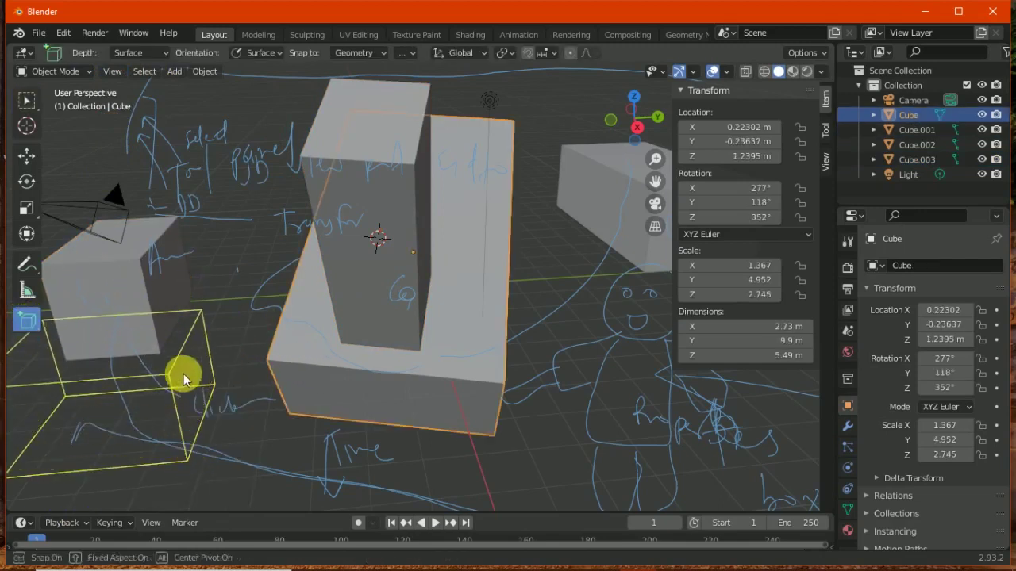
click(184, 372)
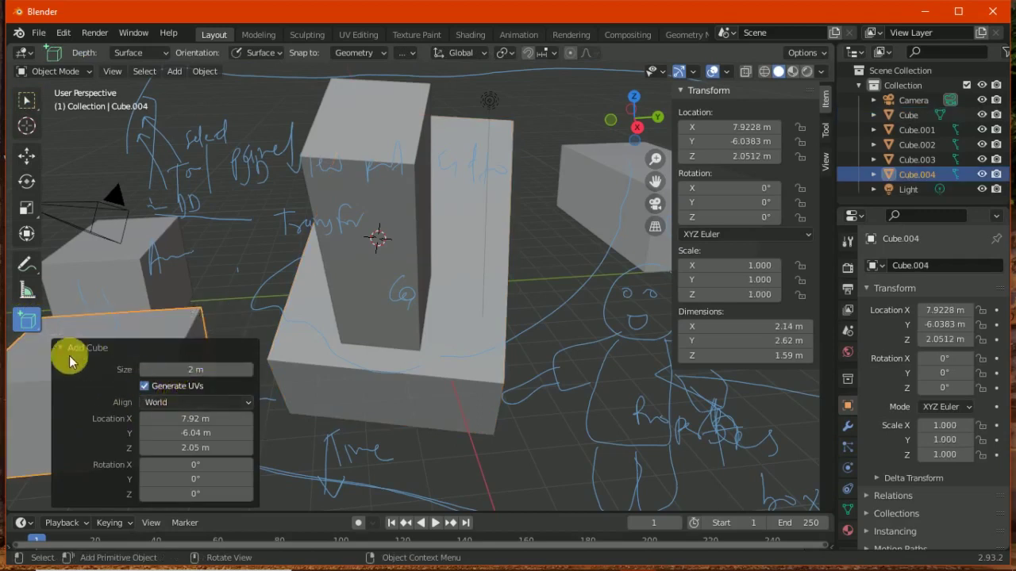
click(70, 357)
drag(198, 266, 231, 284)
click(68, 267)
Move Cube.004 in front of the U-shaped block, to 8.3989, -0.62572, 2.508 m
click(26, 100)
click(25, 153)
drag(135, 340, 307, 399)
drag(246, 417, 401, 352)
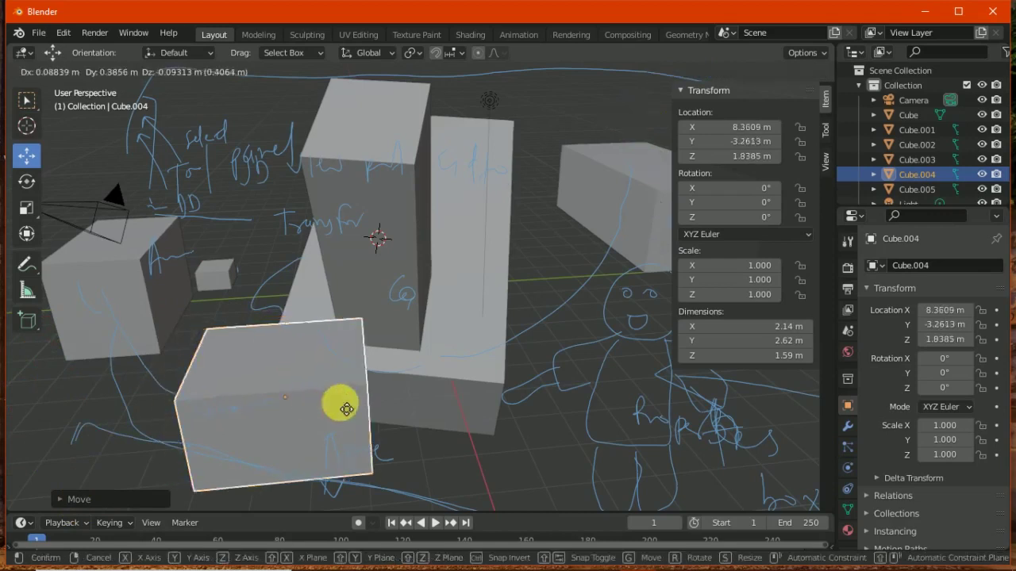
click(257, 358)
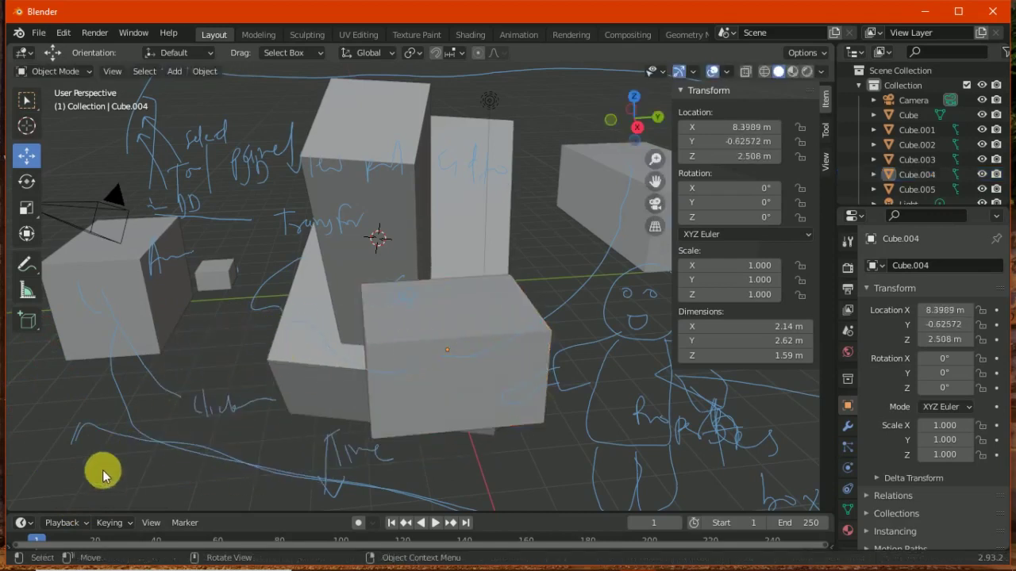
click(112, 70)
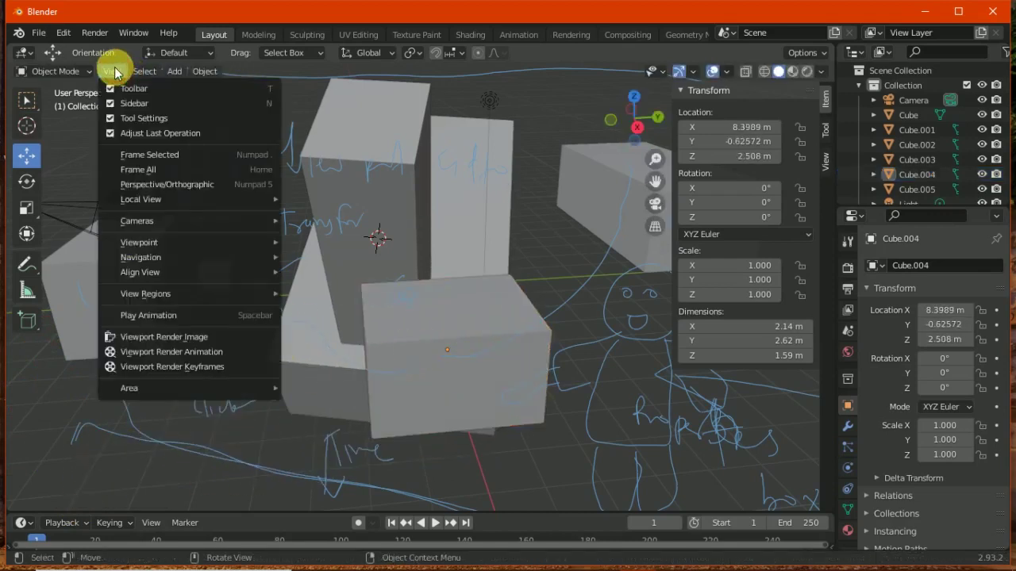
Toggle Adjust Last Operation, browse the Select menu, and reselect the Select Box tool
click(131, 132)
click(112, 71)
click(131, 133)
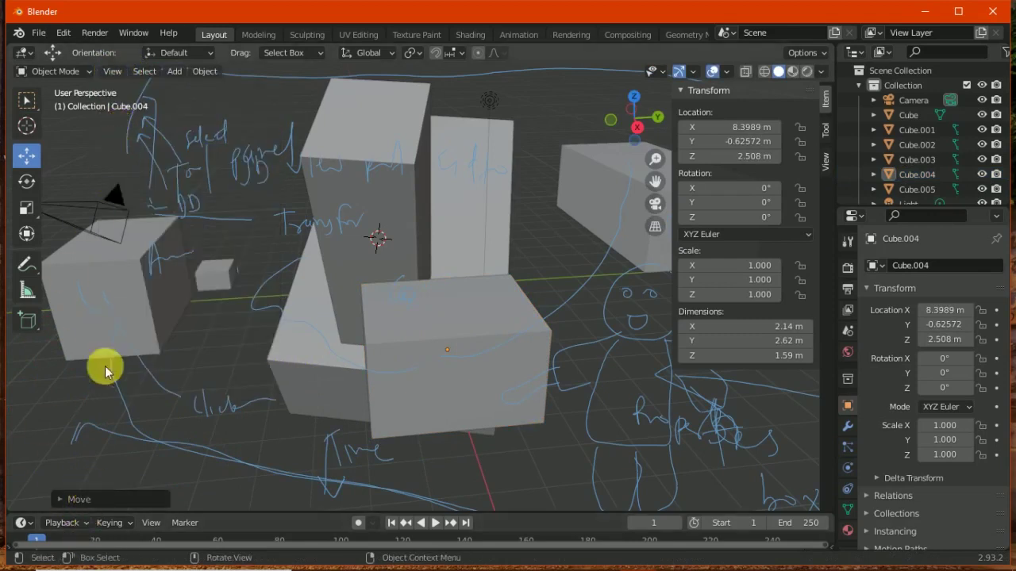
click(112, 71)
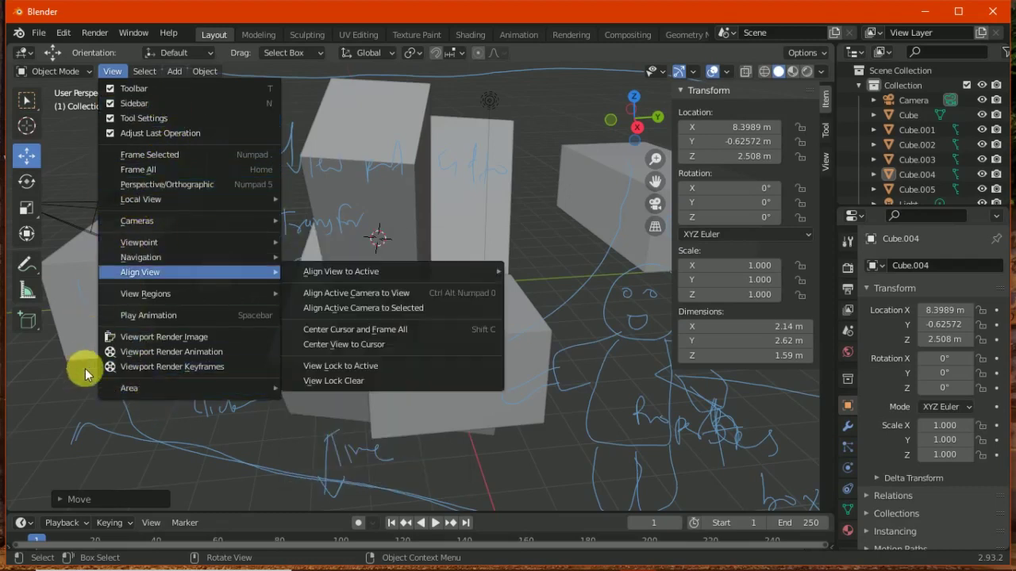
click(145, 72)
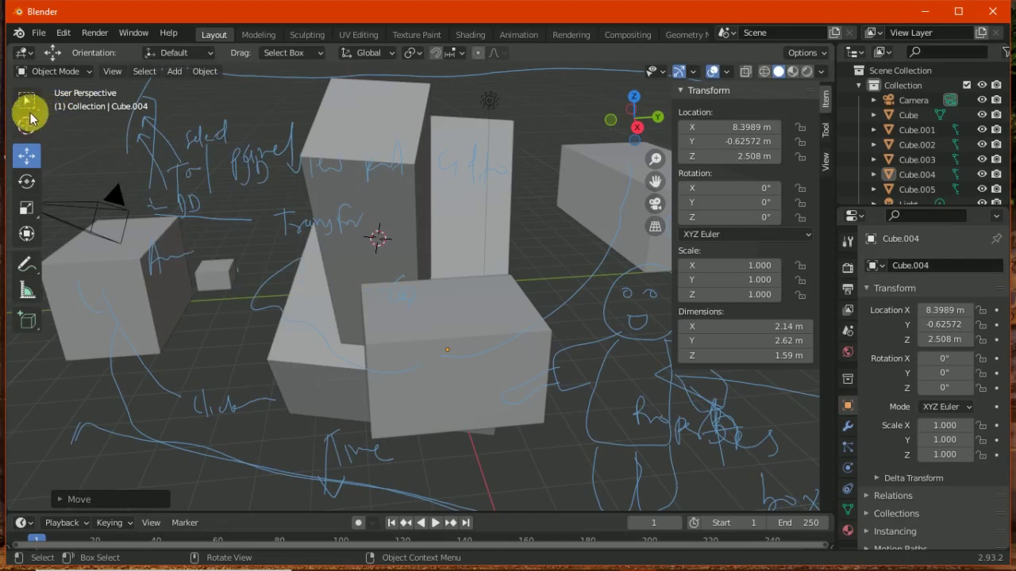
click(26, 107)
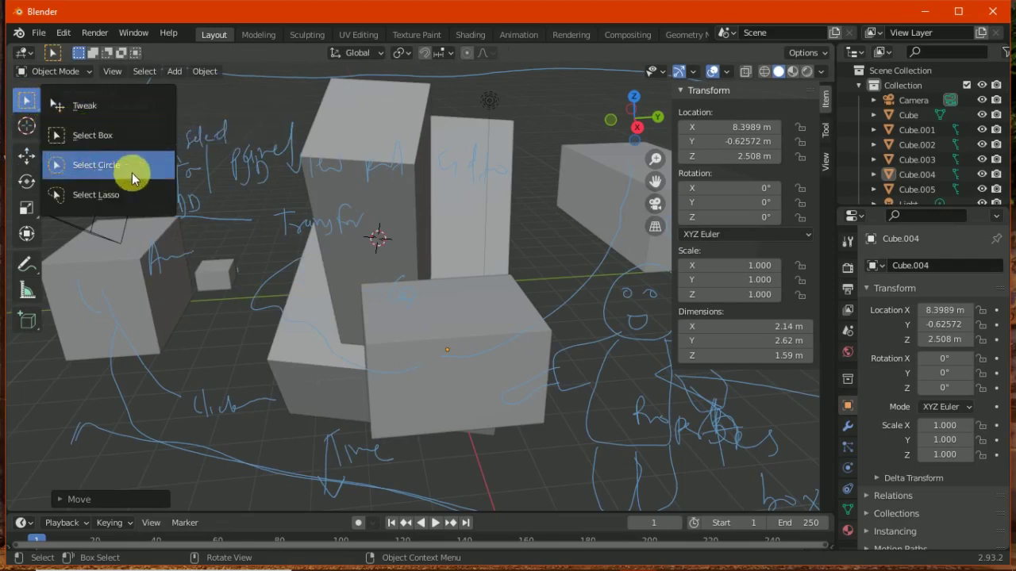
click(93, 135)
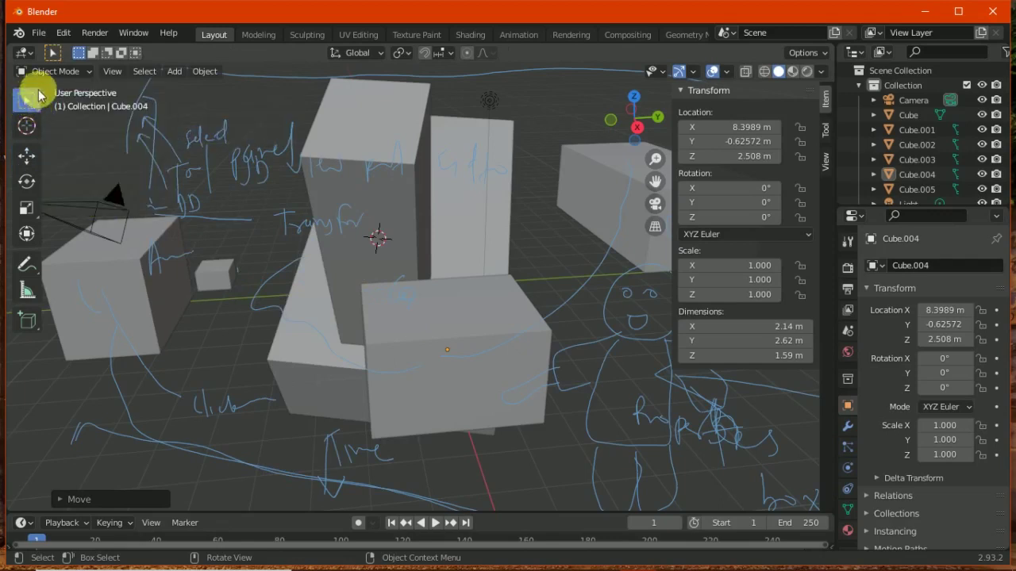
click(144, 70)
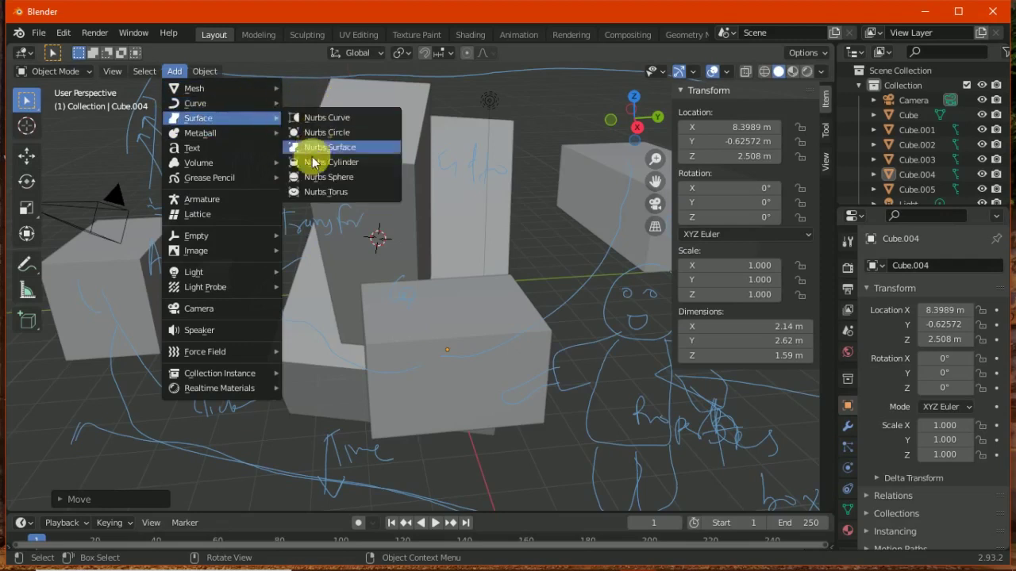
mouse_move(200, 132)
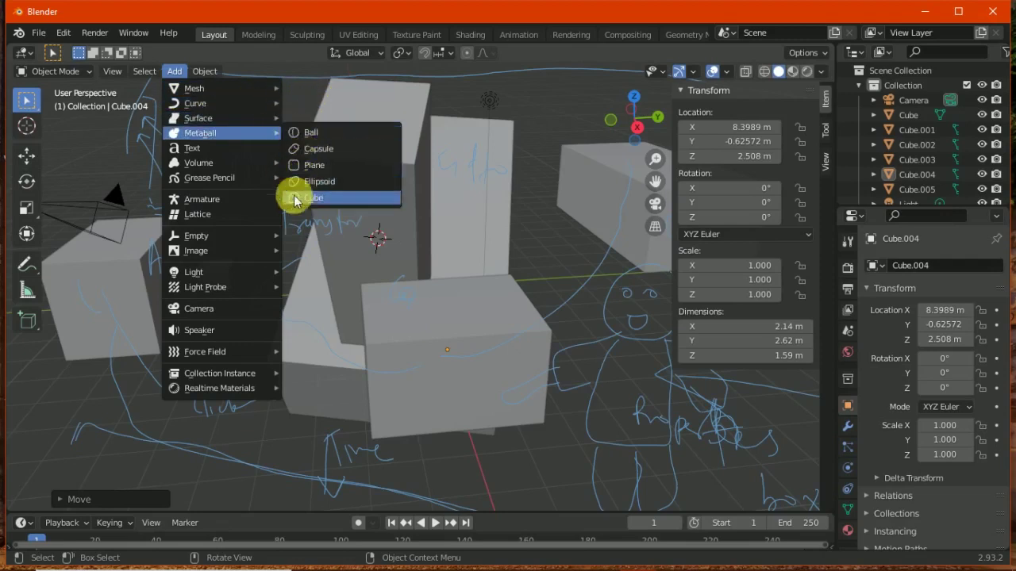
Add a text object at the 3D cursor, then box-select blocks and select Cube.001
click(270, 149)
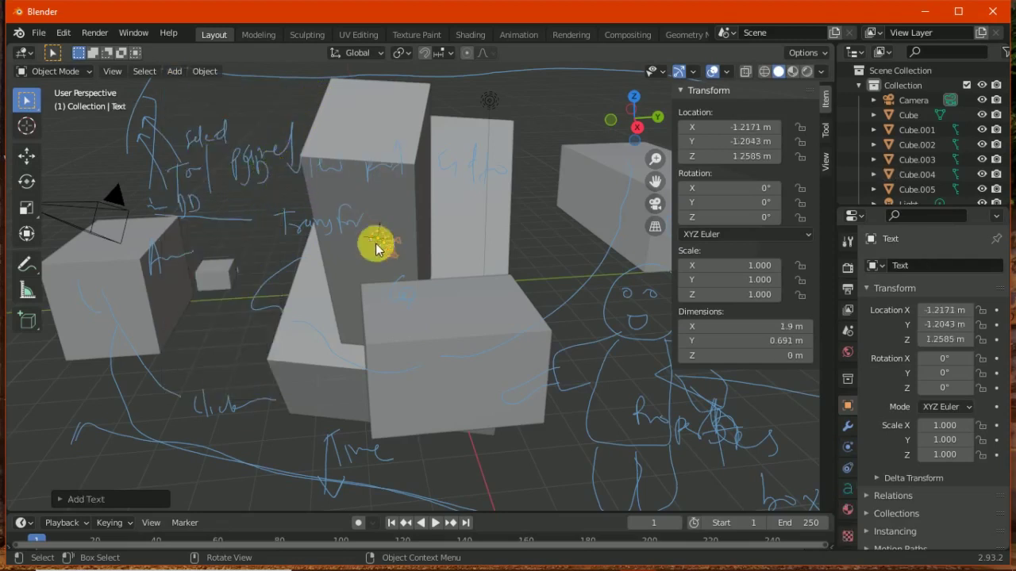
drag(349, 270, 403, 245)
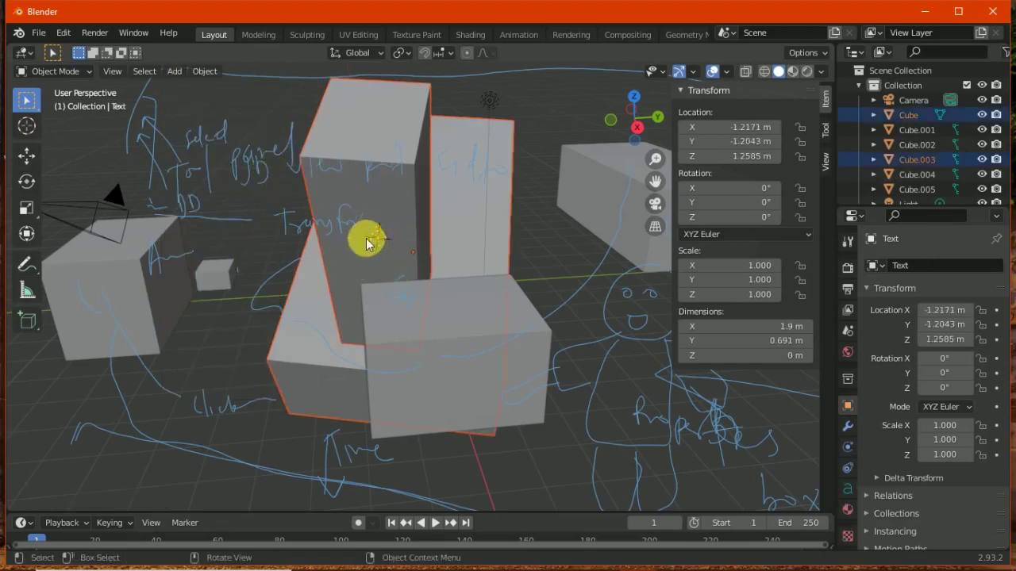
click(174, 71)
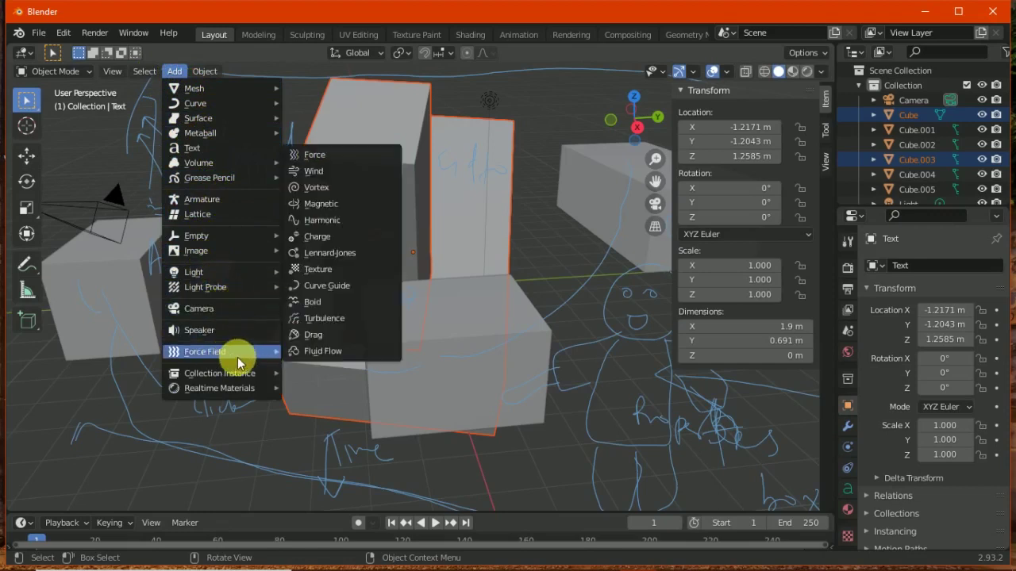
mouse_move(194, 88)
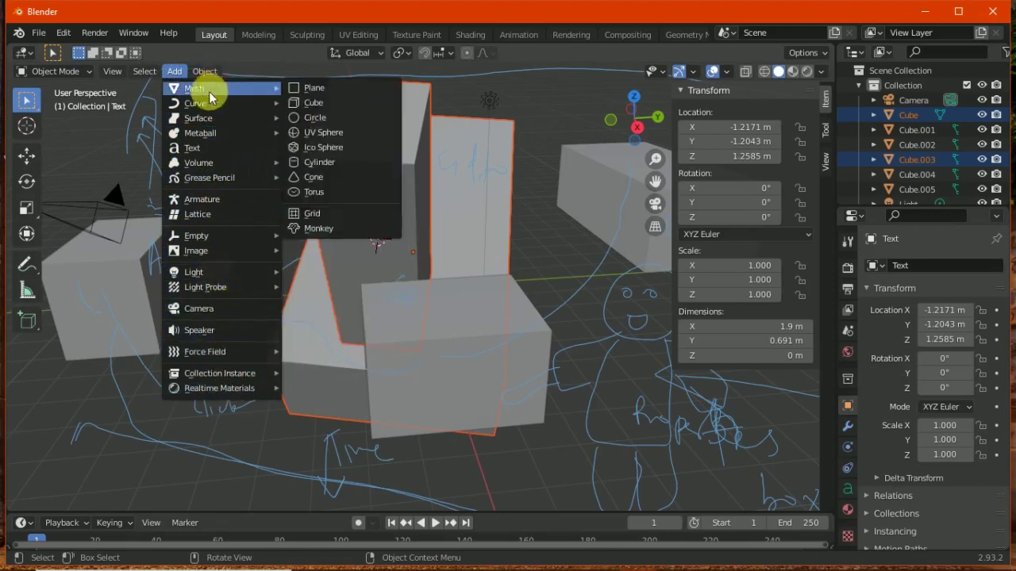
click(215, 71)
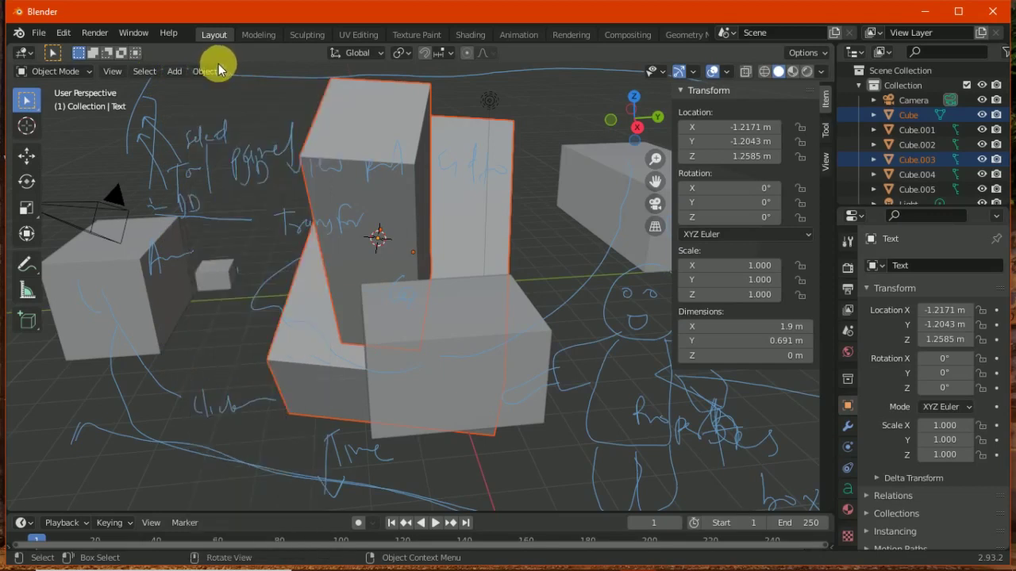
click(131, 287)
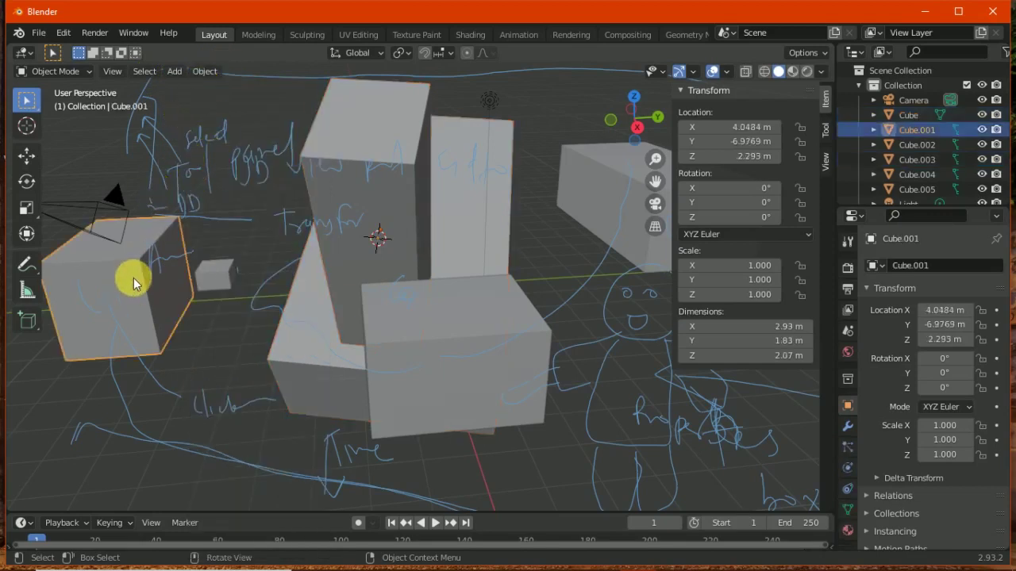
click(204, 71)
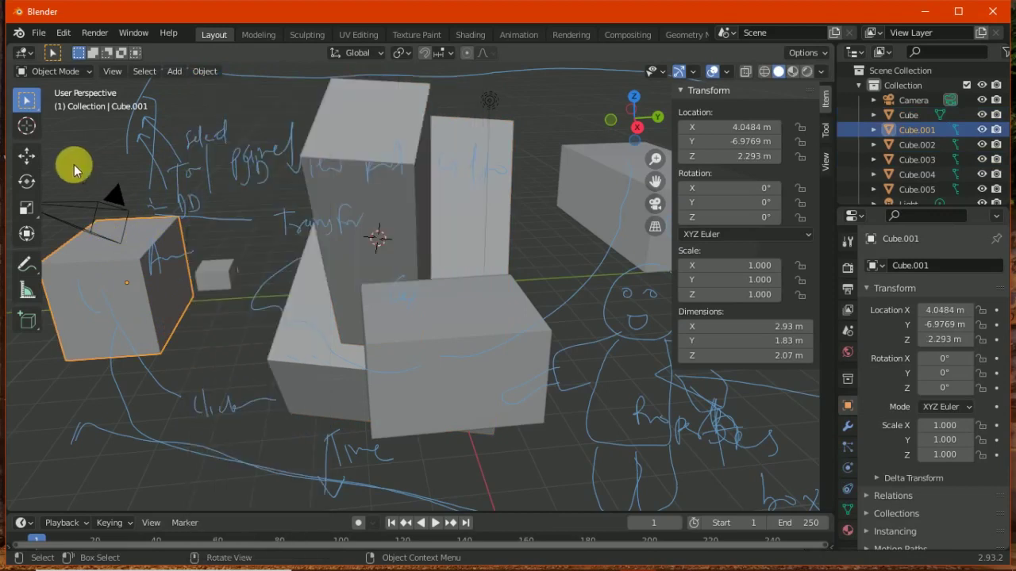
click(203, 71)
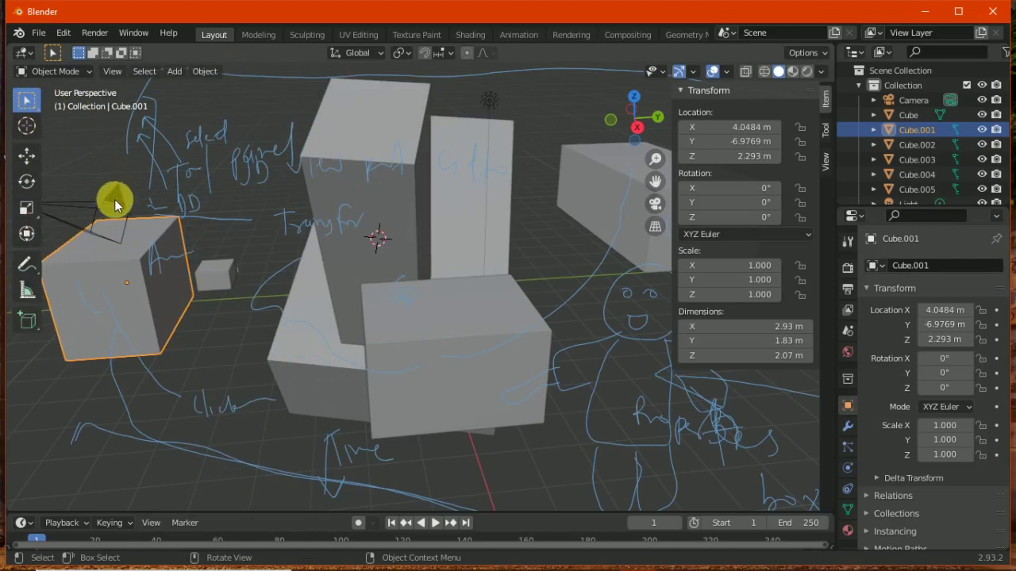
right_click(119, 274)
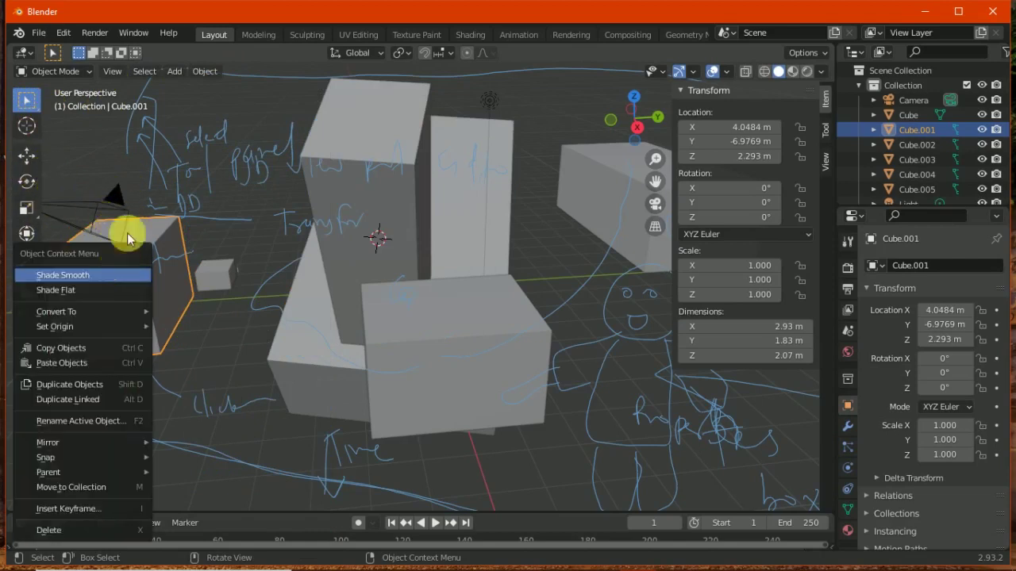
click(140, 197)
click(204, 71)
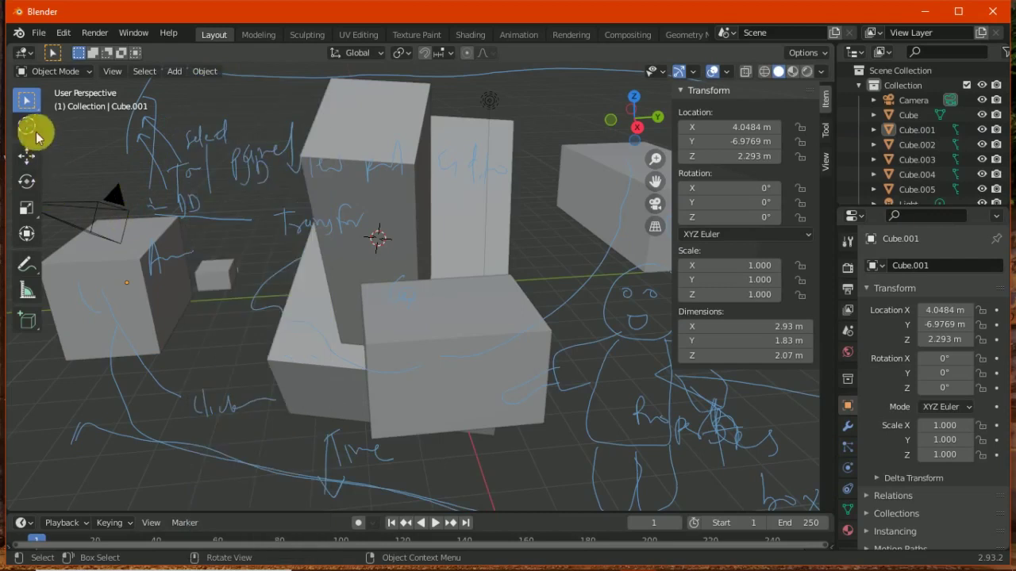
right_click(110, 266)
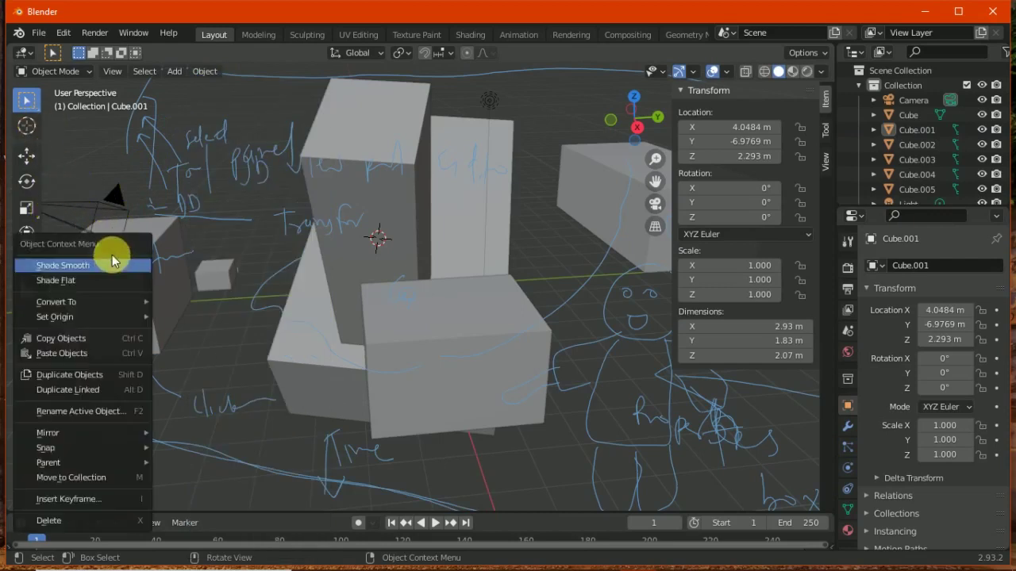
click(158, 227)
click(132, 265)
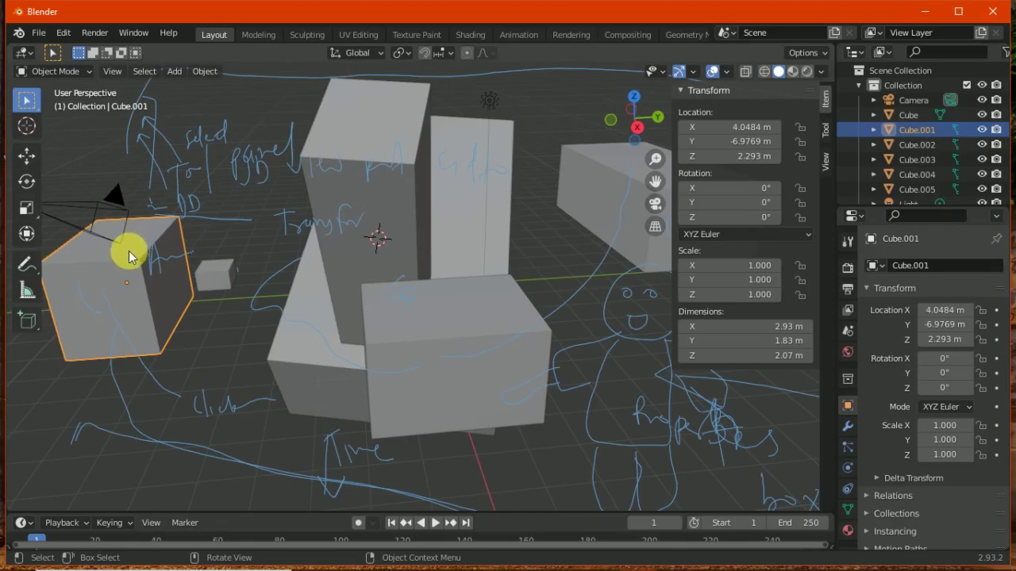
click(205, 70)
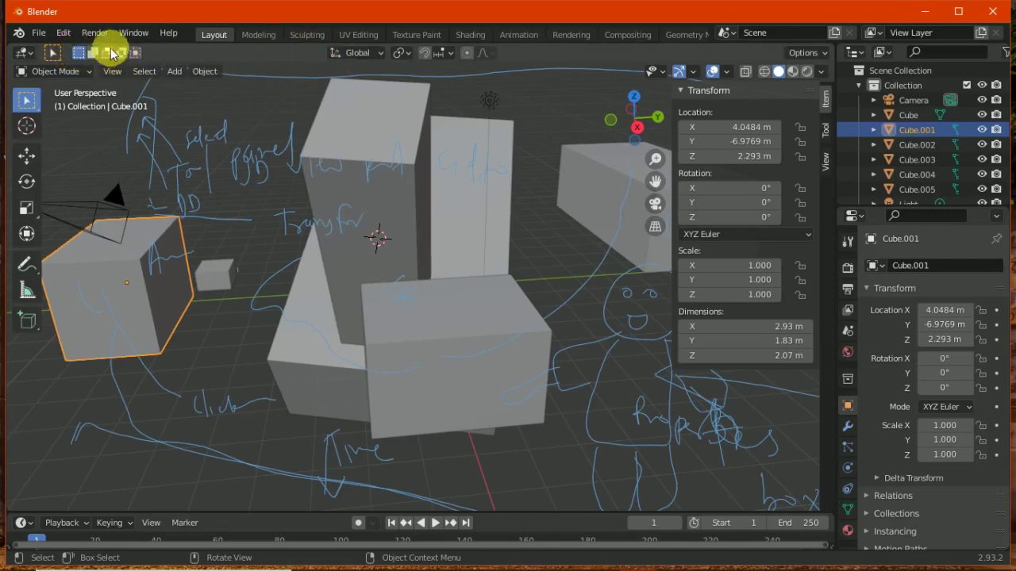
Pick the Annotate tool, browse Object Types Visibility, and toggle Show Gizmo off and on
click(27, 264)
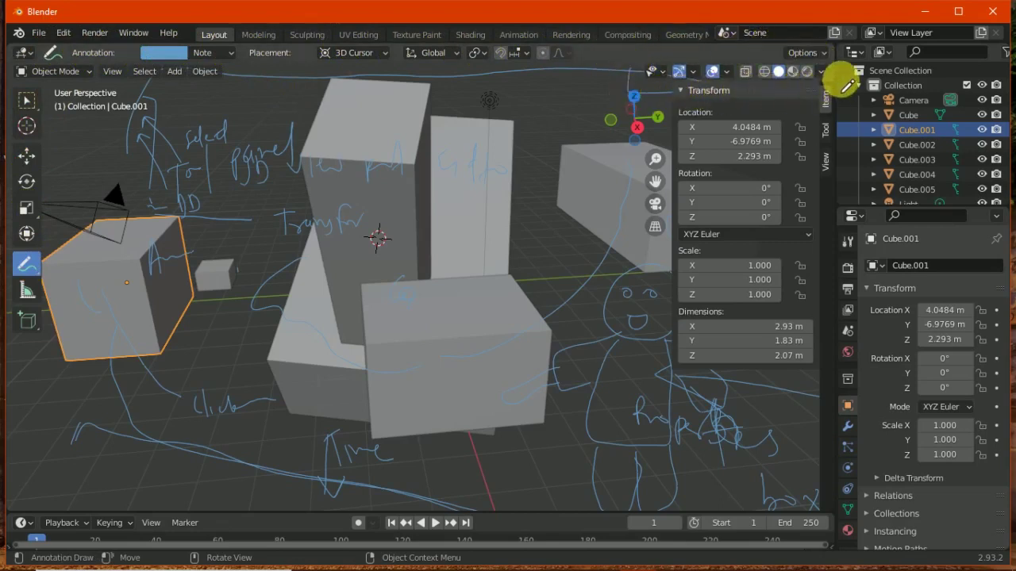
click(653, 72)
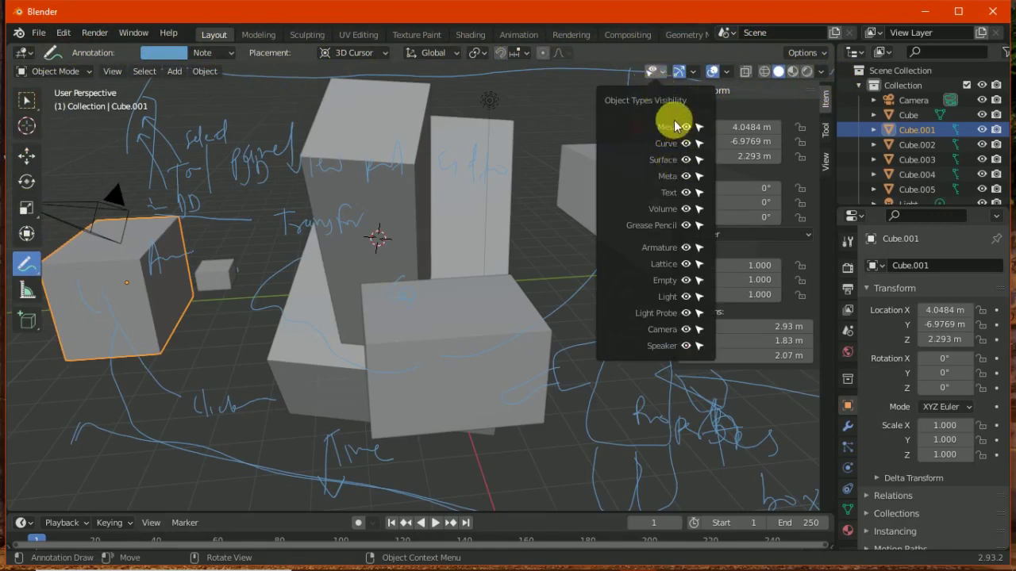
click(653, 72)
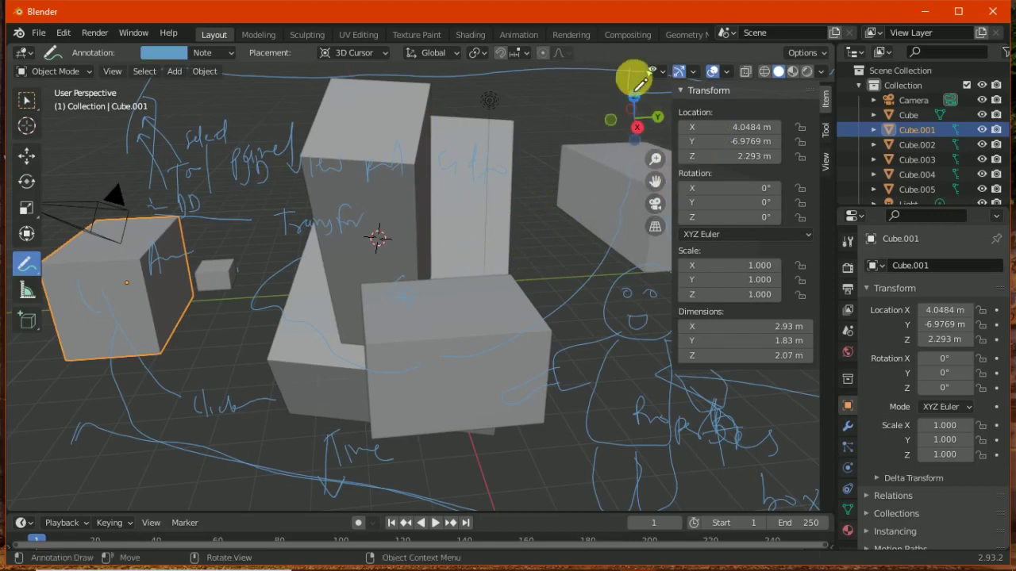
click(655, 71)
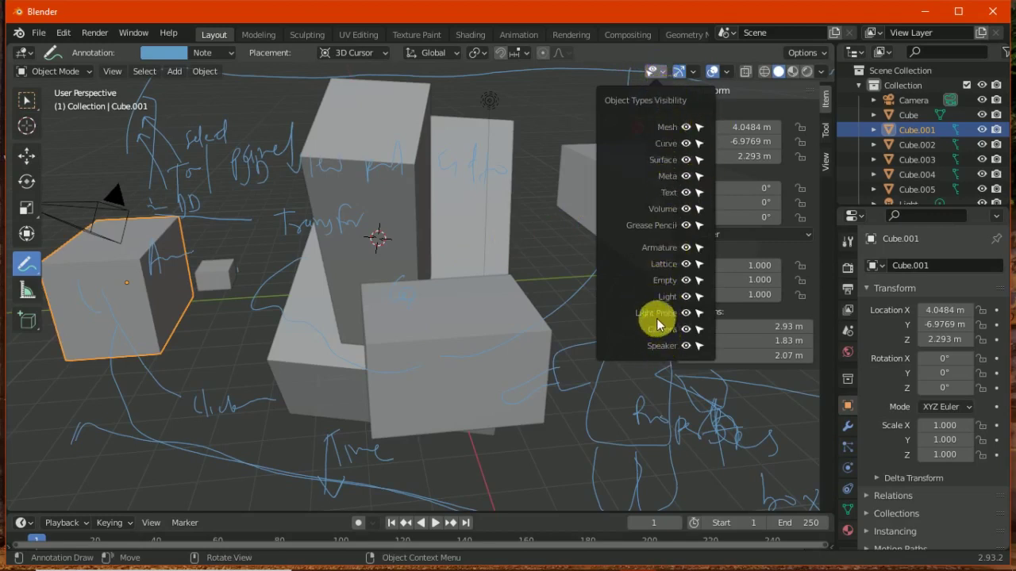
click(679, 73)
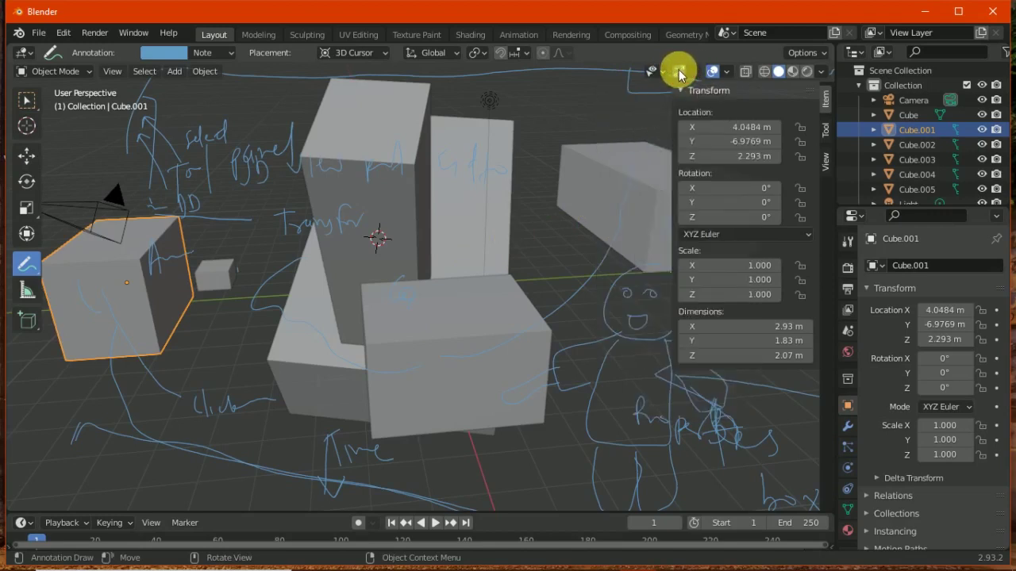
click(679, 73)
click(680, 73)
click(680, 73)
click(680, 73)
click(680, 73)
click(680, 73)
click(680, 73)
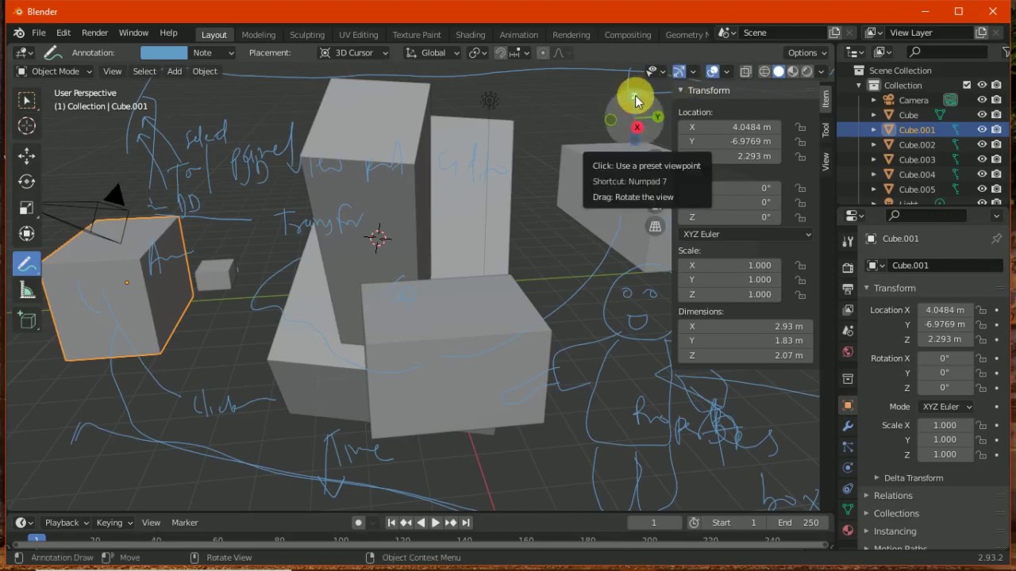
Step through Top, Right, Bottom and Left orthographic views with the navigation gizmo
click(636, 98)
click(660, 119)
click(639, 148)
click(626, 114)
drag(626, 114, 644, 110)
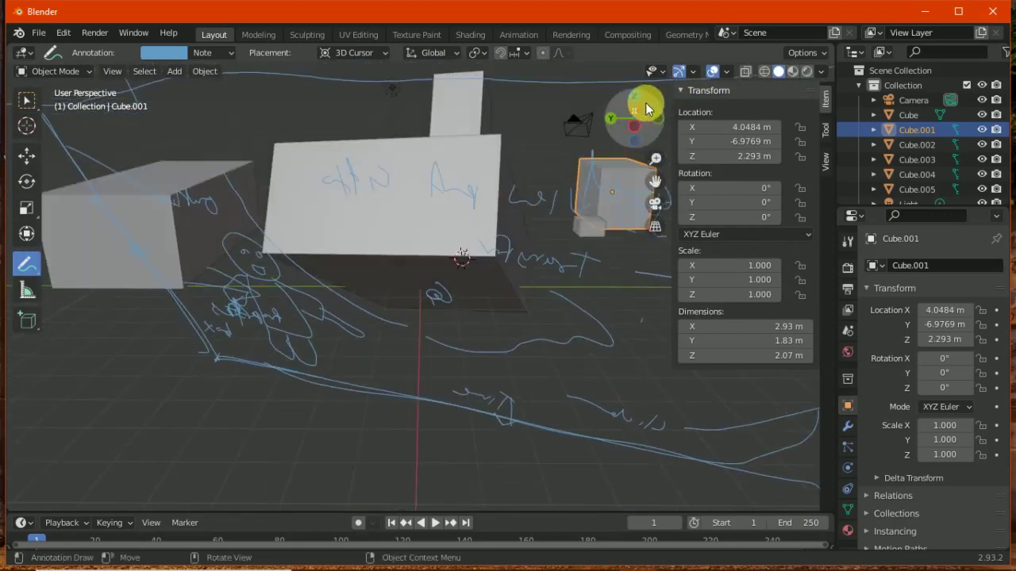
Orbit and zoom around the blocks, then enter and leave Camera view
mouse_move(645, 106)
mouse_down()
mouse_move(632, 120)
mouse_move(487, 159)
mouse_move(503, 87)
mouse_move(436, 103)
mouse_move(612, 109)
mouse_move(619, 136)
mouse_move(616, 100)
mouse_move(619, 127)
mouse_move(644, 107)
mouse_move(634, 119)
mouse_move(657, 162)
mouse_up()
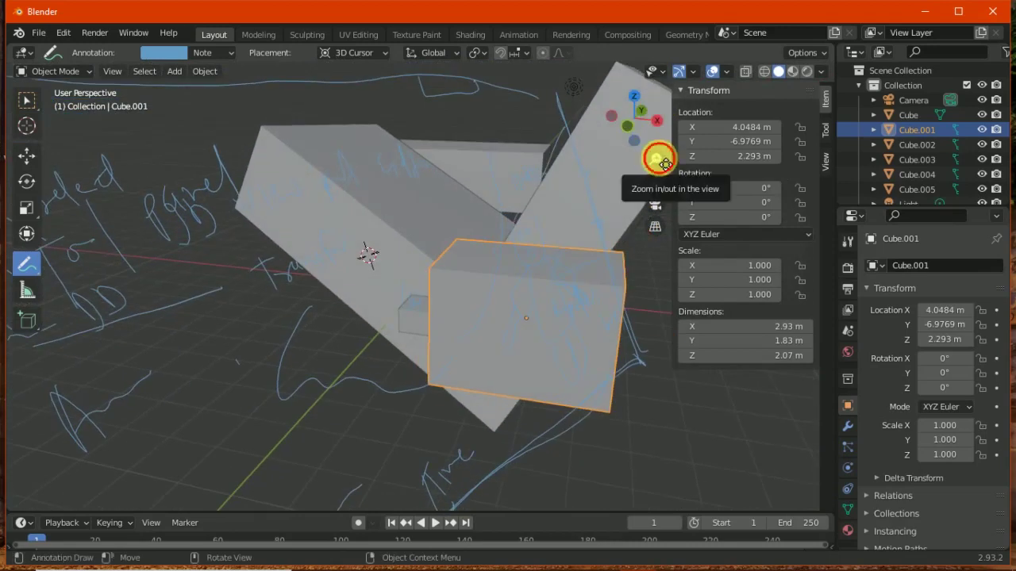
mouse_move(658, 162)
mouse_down()
mouse_move(645, 296)
mouse_move(665, 181)
mouse_move(655, 102)
mouse_move(646, 259)
mouse_move(660, 155)
mouse_move(648, 254)
mouse_move(659, 159)
mouse_move(653, 193)
mouse_move(661, 186)
mouse_move(653, 174)
mouse_move(642, 195)
mouse_move(656, 208)
mouse_move(653, 170)
mouse_move(660, 185)
mouse_move(623, 227)
mouse_move(657, 208)
mouse_move(641, 175)
mouse_move(656, 205)
mouse_up()
click(655, 206)
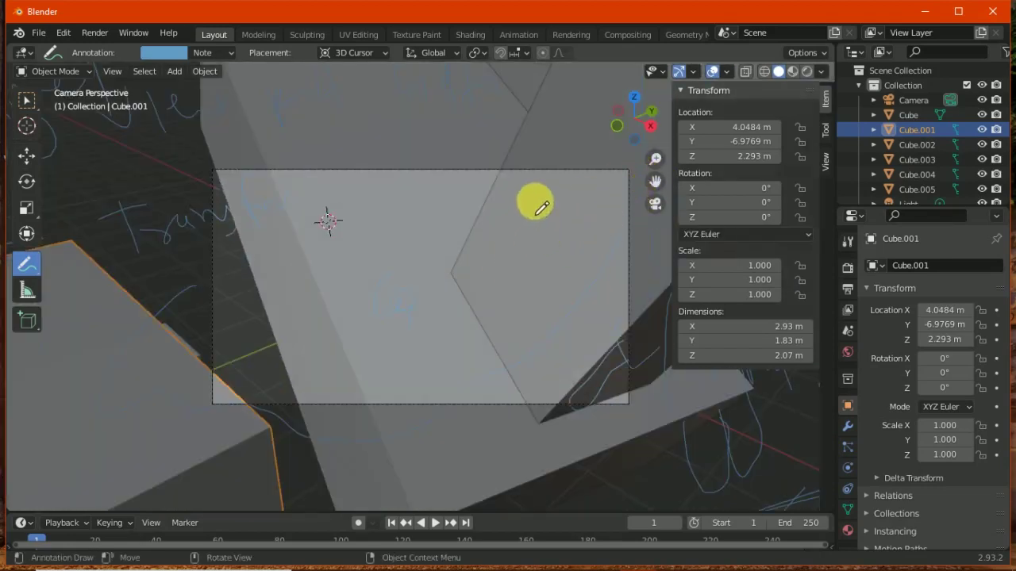
click(655, 209)
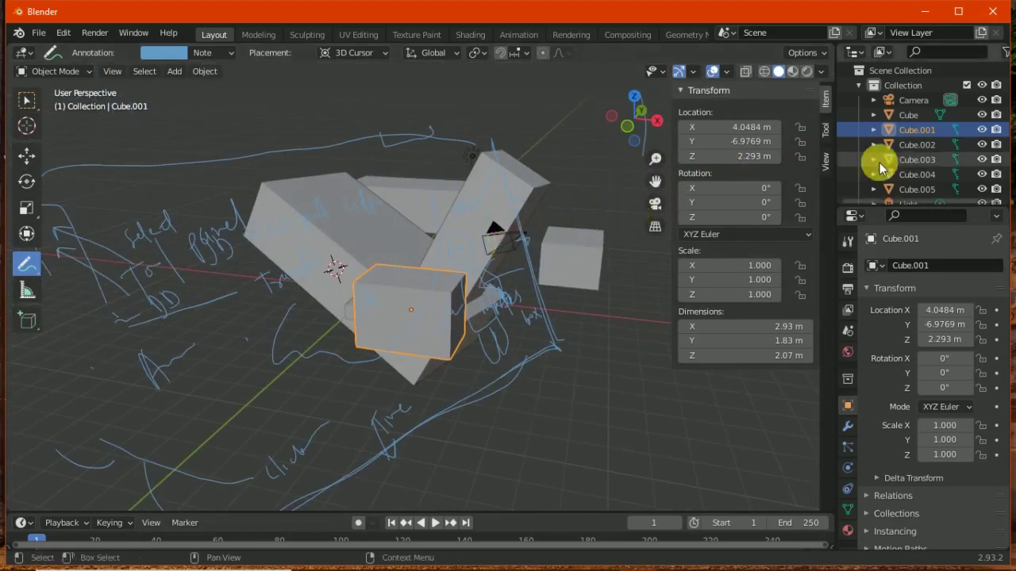
Move the camera to X 10.528, Y -7.248, Z 1.5373 and check its view
click(913, 101)
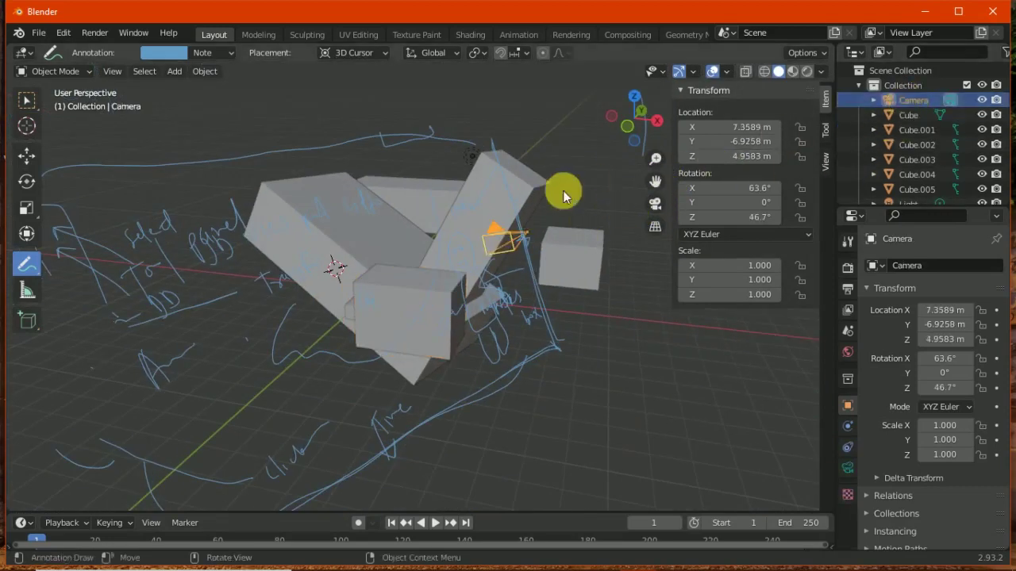
click(29, 155)
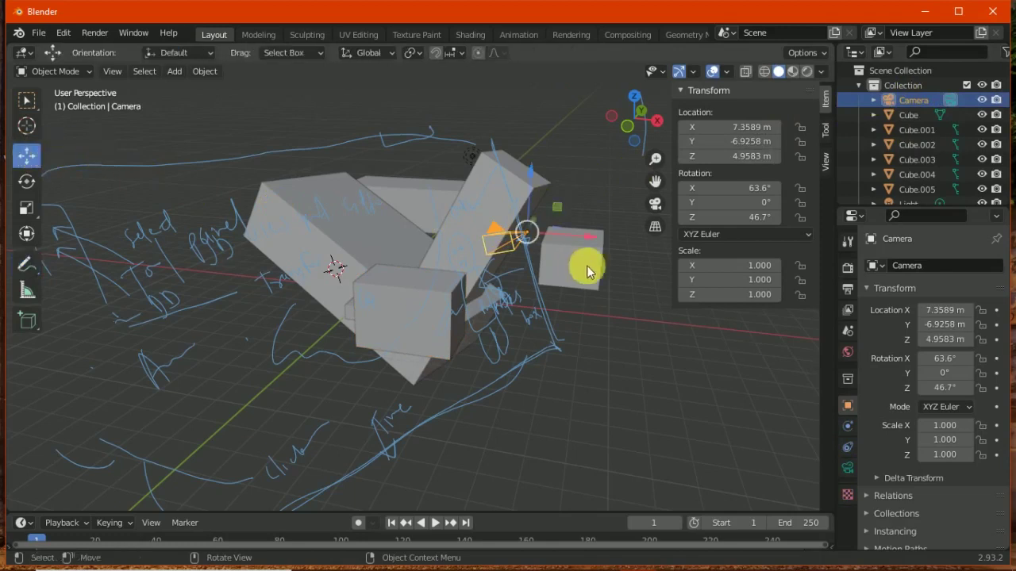
drag(530, 230, 597, 365)
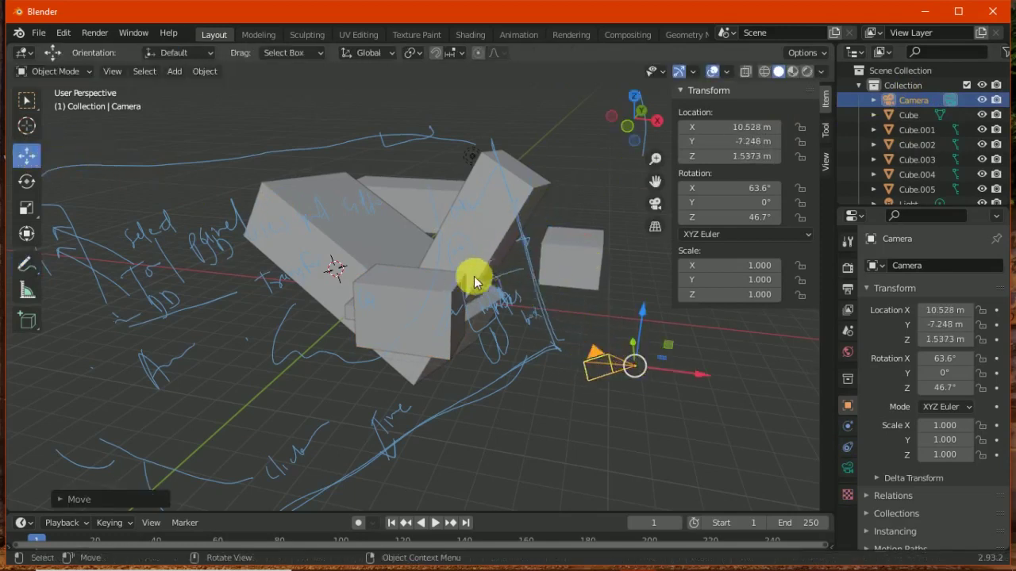
click(655, 203)
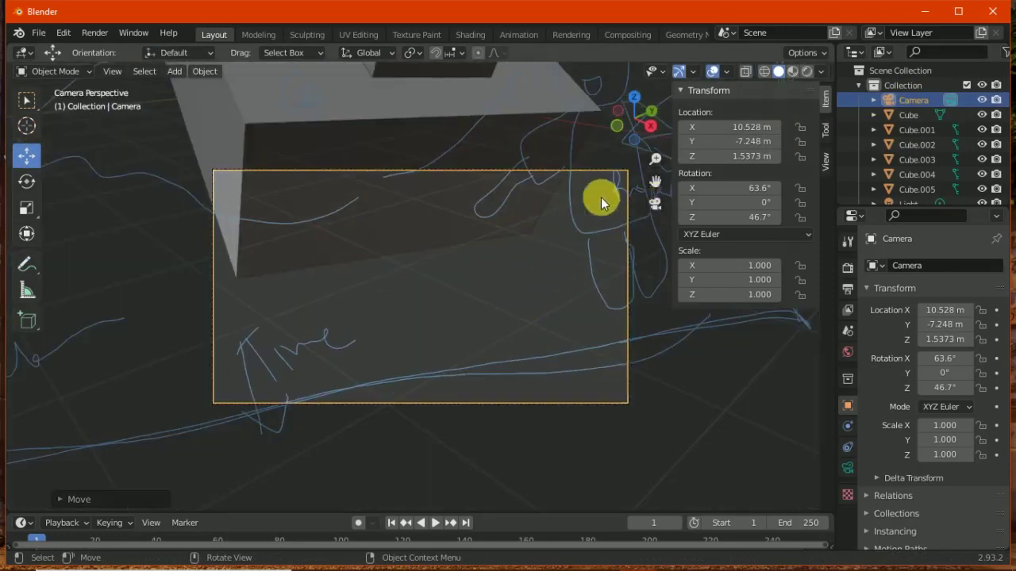
click(605, 178)
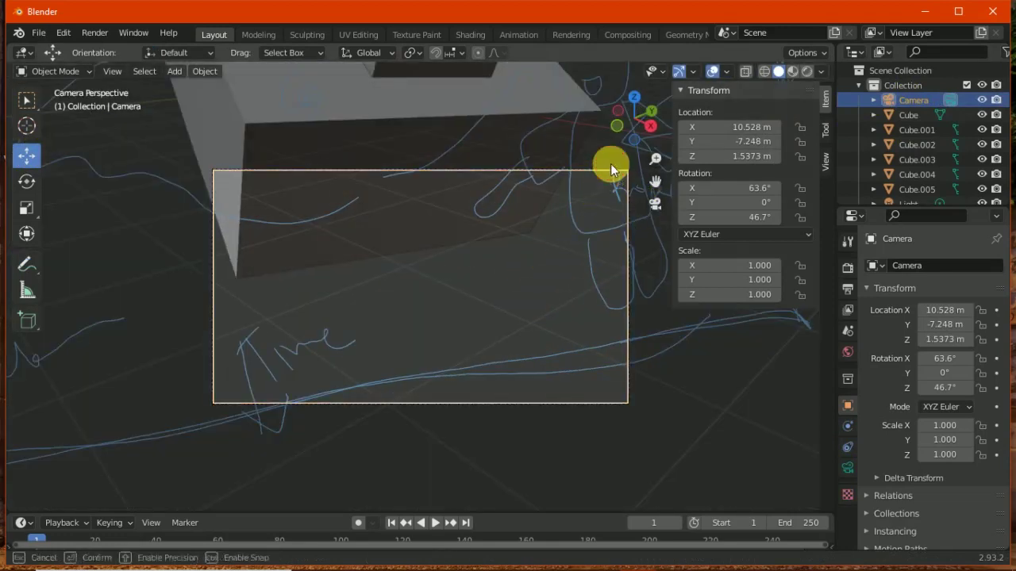
click(499, 198)
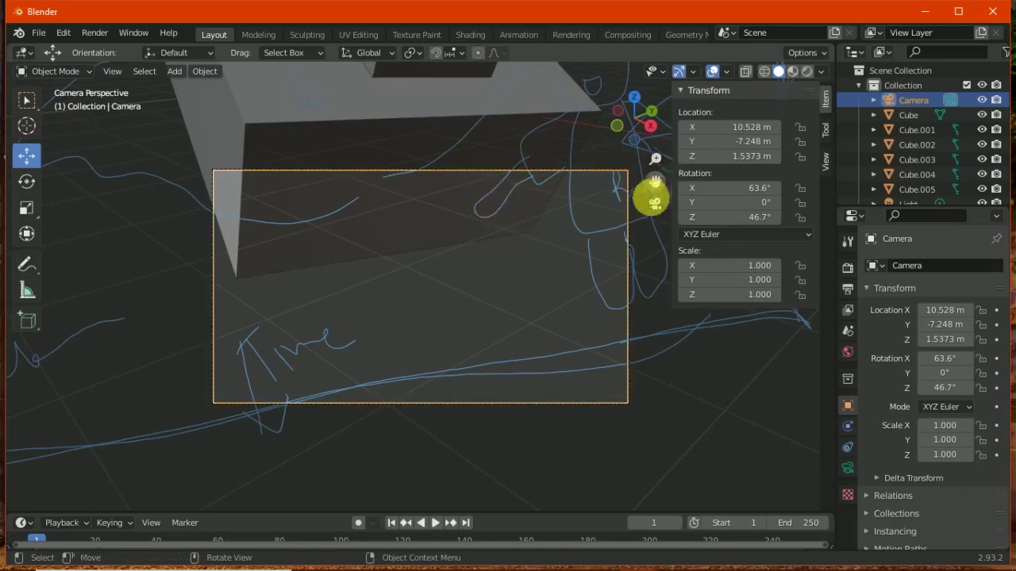
click(654, 200)
click(658, 203)
click(657, 202)
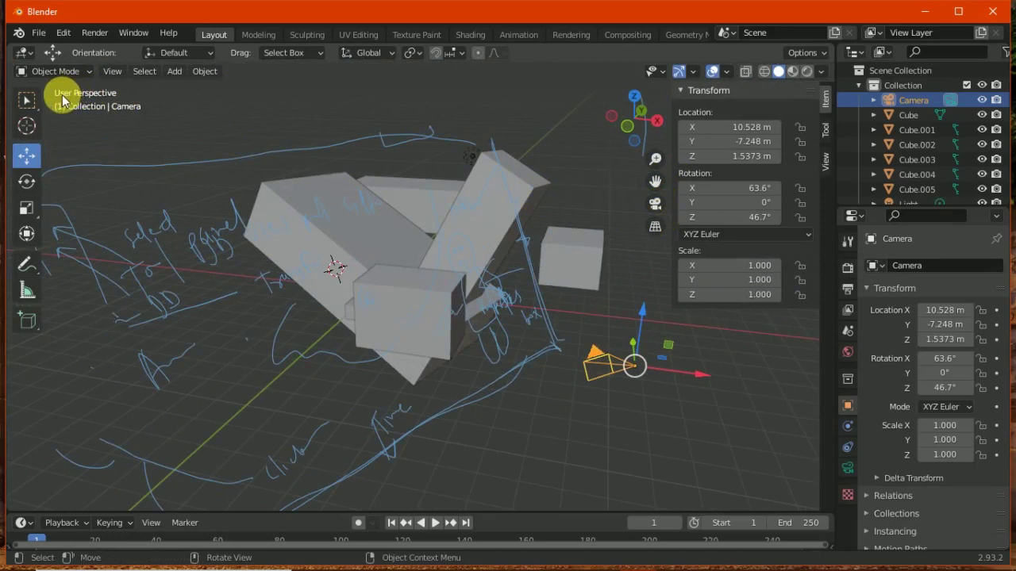
Reselect Annotate and toggle orthographic/perspective, ending in perspective
click(26, 264)
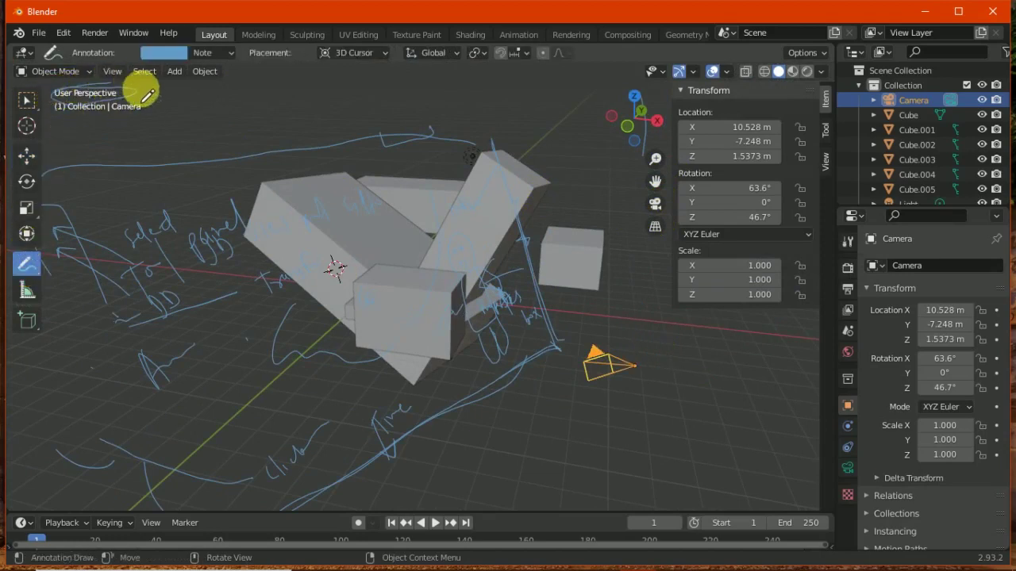
click(655, 226)
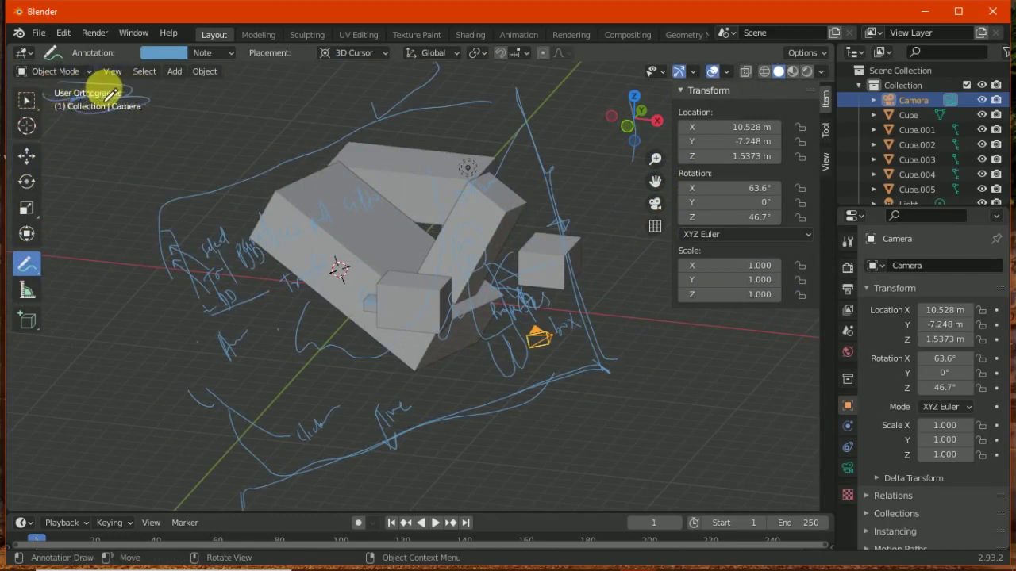
click(655, 227)
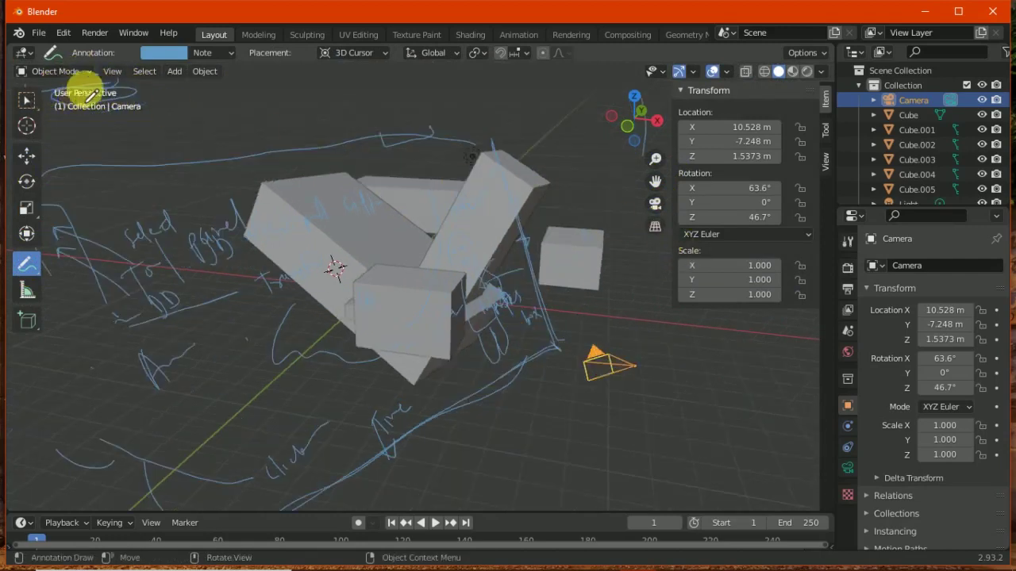
click(656, 227)
click(655, 227)
click(655, 227)
click(656, 227)
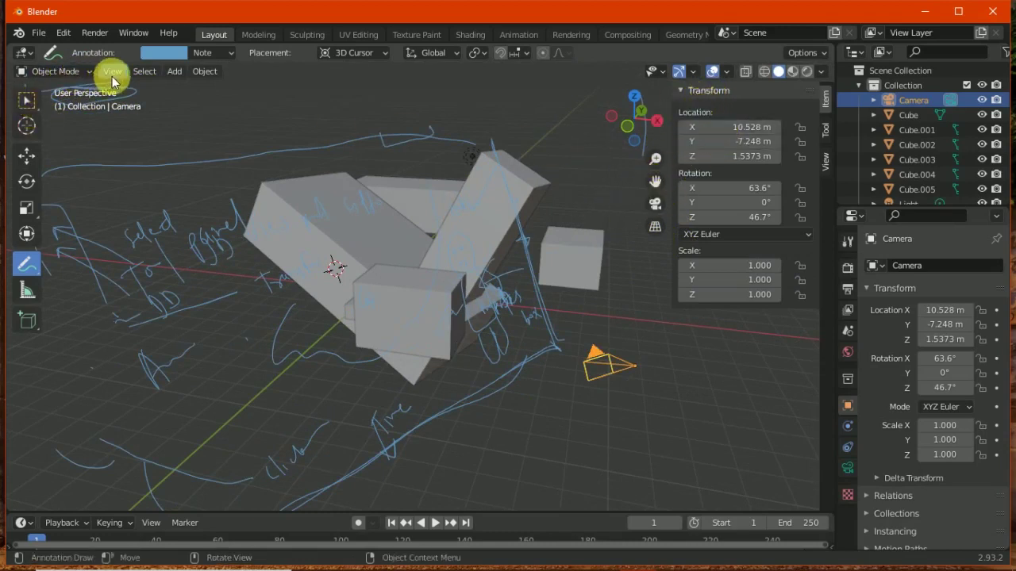
click(141, 72)
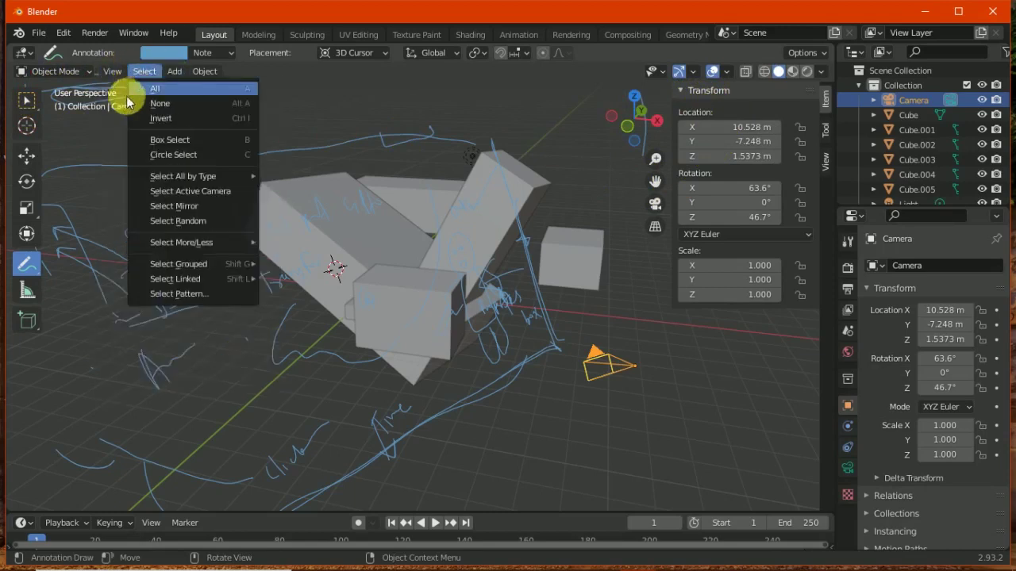
click(112, 71)
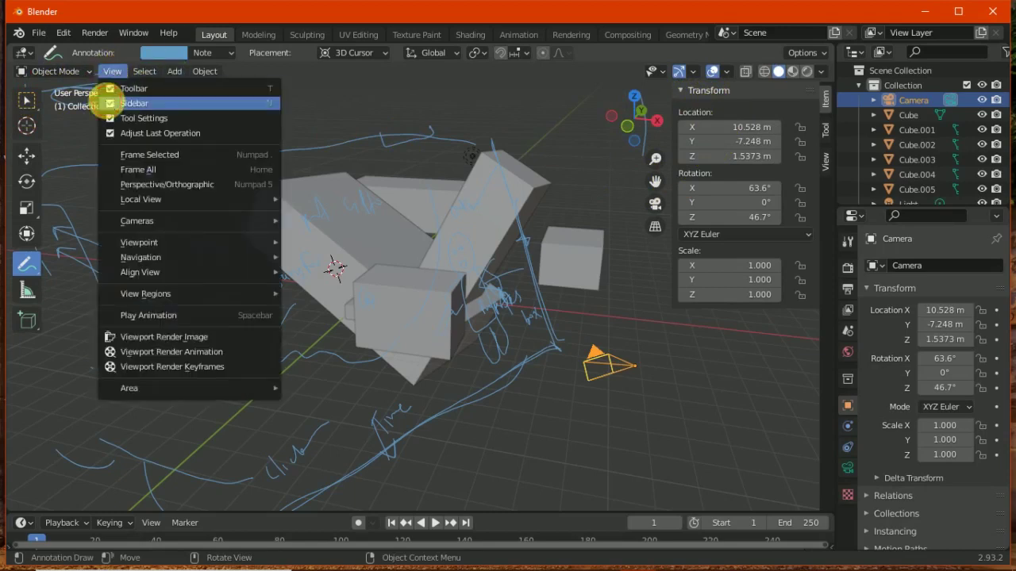
click(114, 101)
click(112, 72)
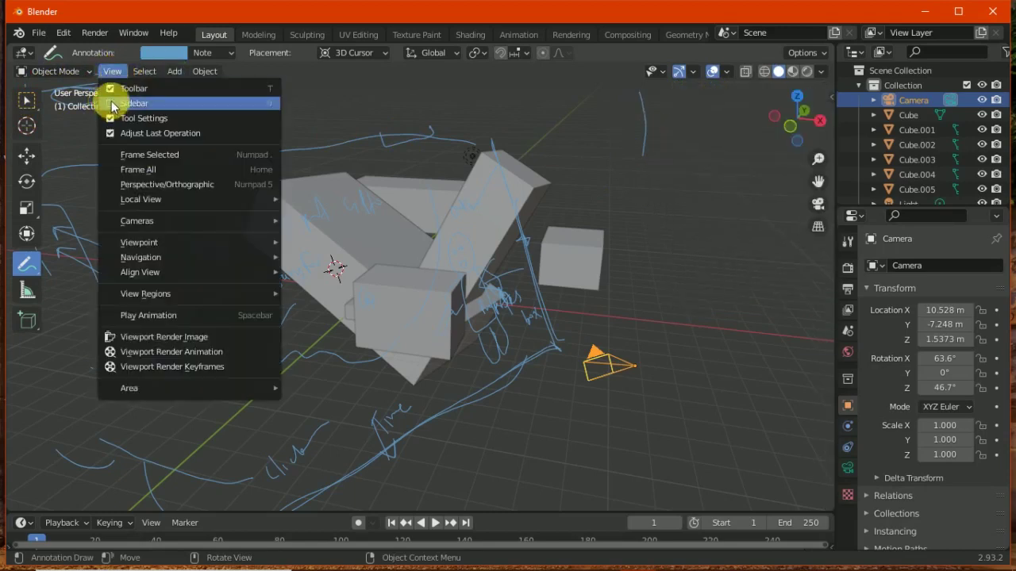
click(113, 100)
click(112, 71)
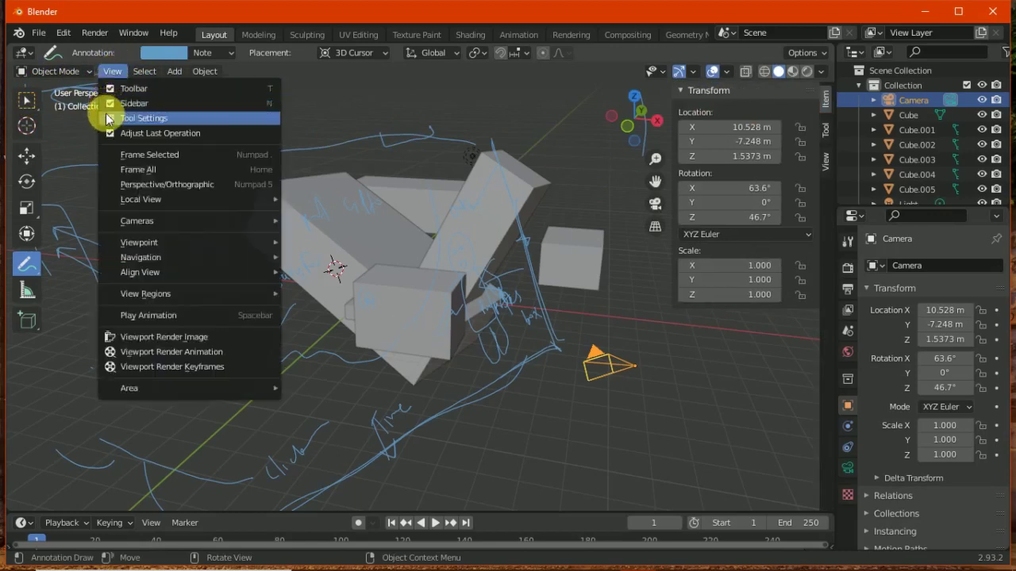
click(119, 103)
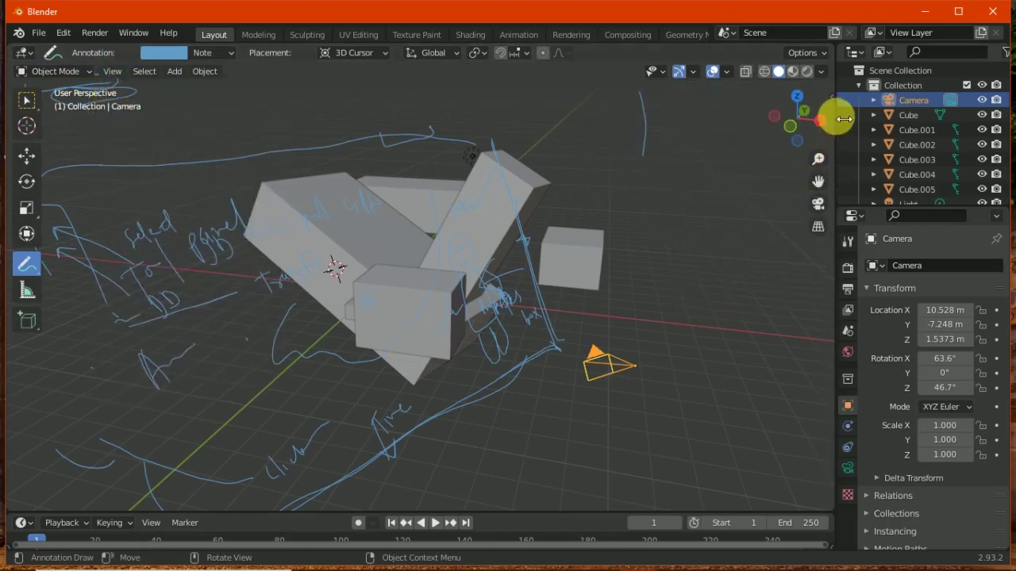
click(835, 100)
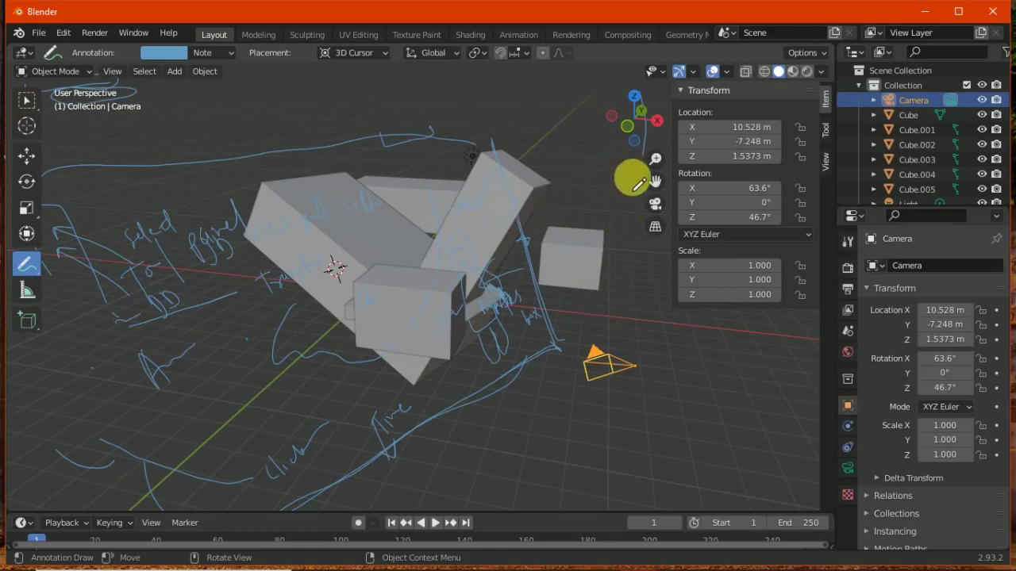
Set the camera to 10.778, -7.178, 1.6873 m, rotation 73.2°, 5.6°, 49.8°, scale 2.810 × 1.390 × 1.650
mouse_move(710, 133)
mouse_down()
mouse_move(745, 151)
mouse_move(696, 154)
mouse_up()
mouse_move(705, 190)
mouse_down()
mouse_move(741, 195)
mouse_move(721, 215)
mouse_up()
mouse_move(722, 265)
mouse_down()
mouse_move(760, 265)
mouse_move(766, 290)
mouse_up()
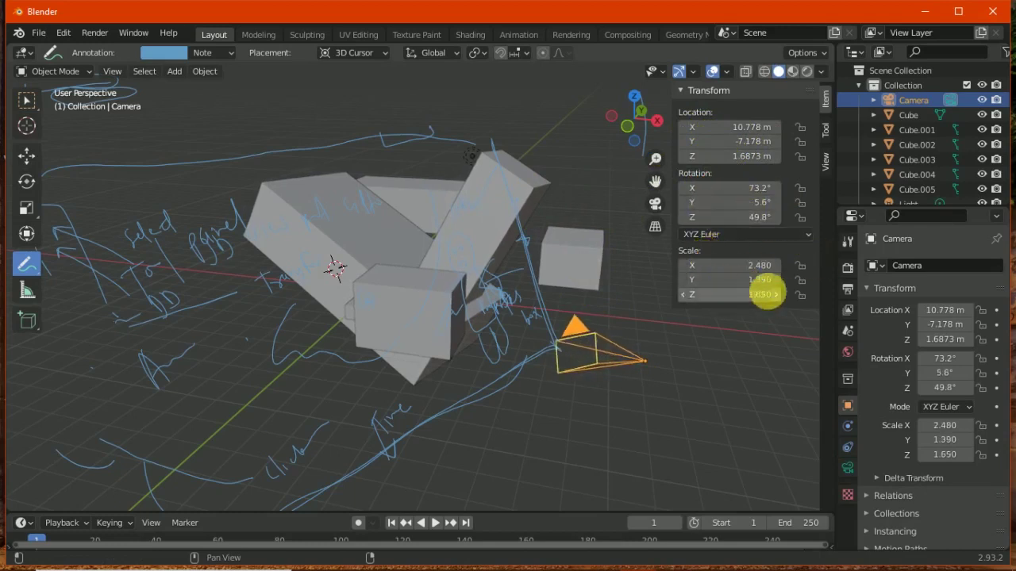
drag(705, 265, 764, 275)
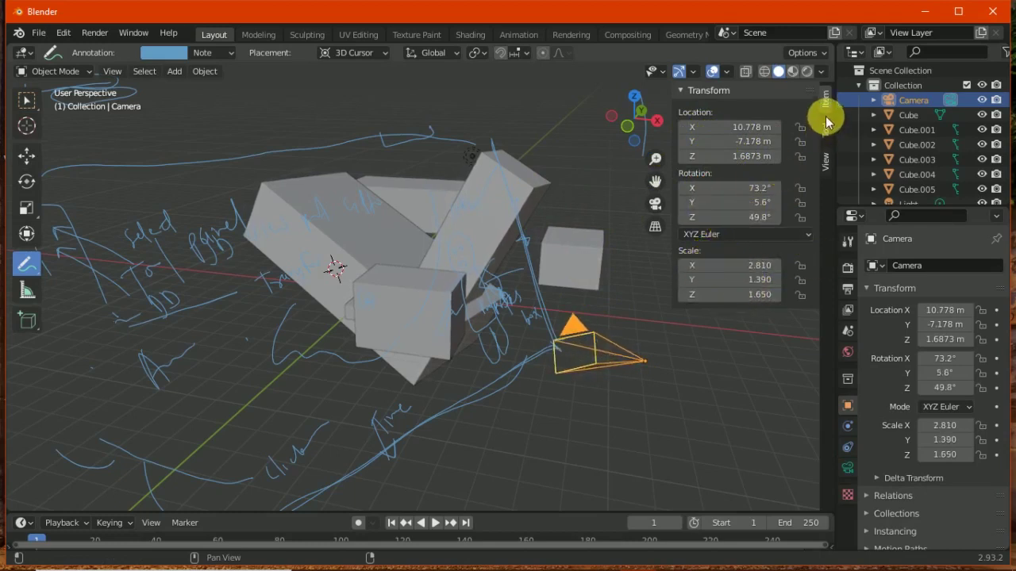
Circle the camera with a blue annotation stroke and shift the 3D cursor's X location
click(826, 123)
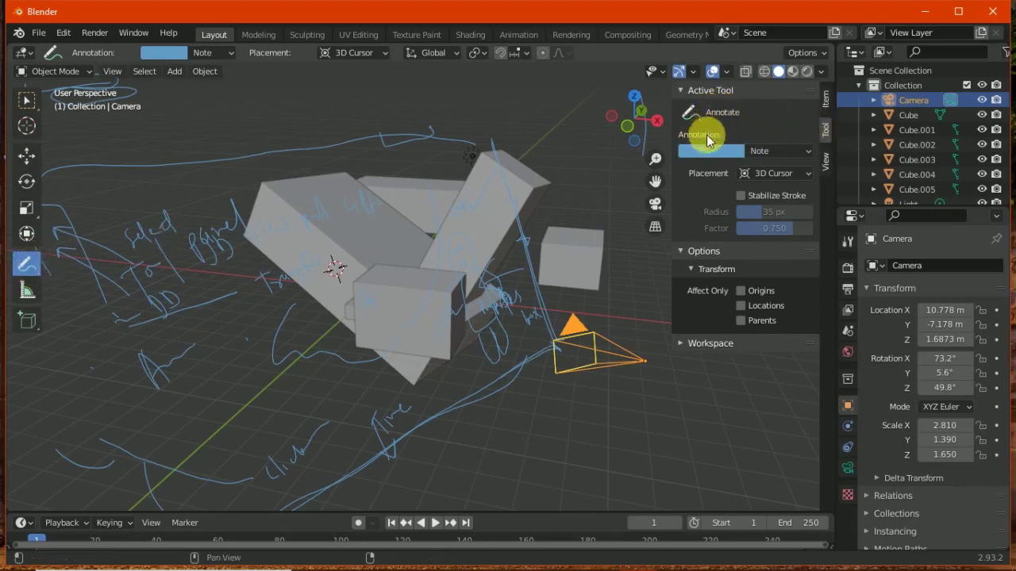
click(823, 163)
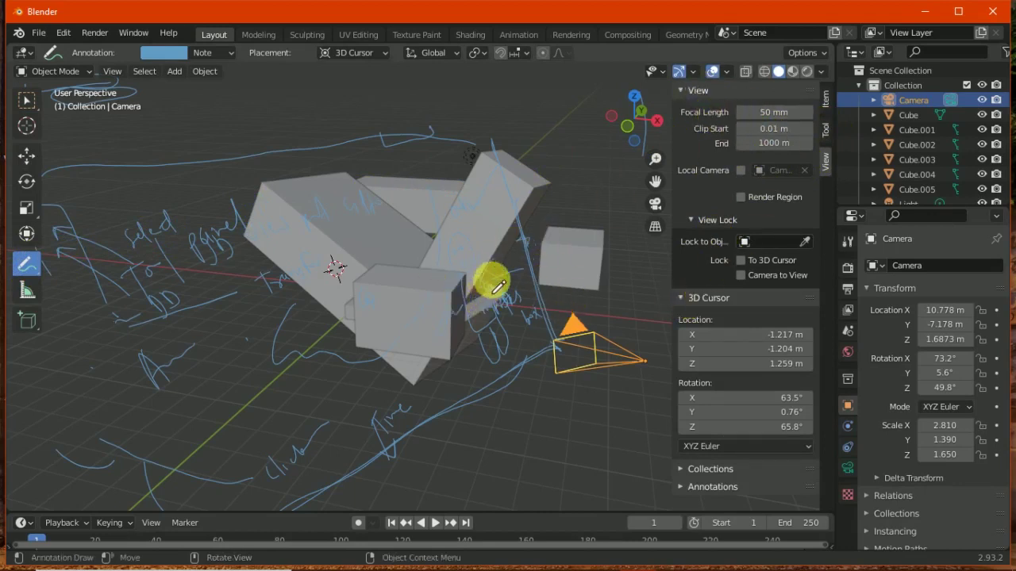
drag(583, 305, 546, 324)
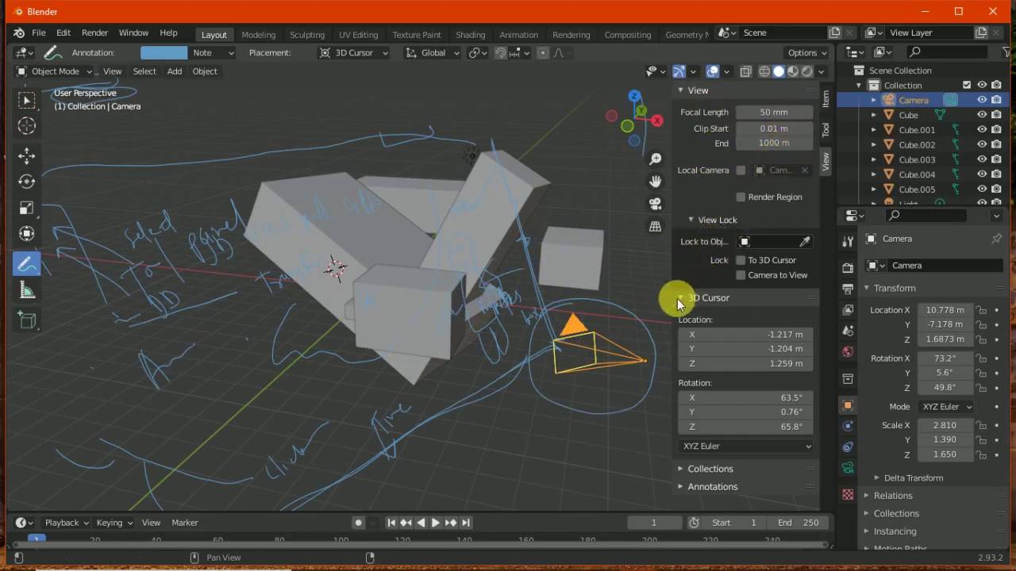
mouse_move(725, 334)
mouse_down()
mouse_move(786, 348)
mouse_move(732, 344)
mouse_move(776, 363)
mouse_move(698, 334)
mouse_move(720, 363)
mouse_move(716, 349)
mouse_up()
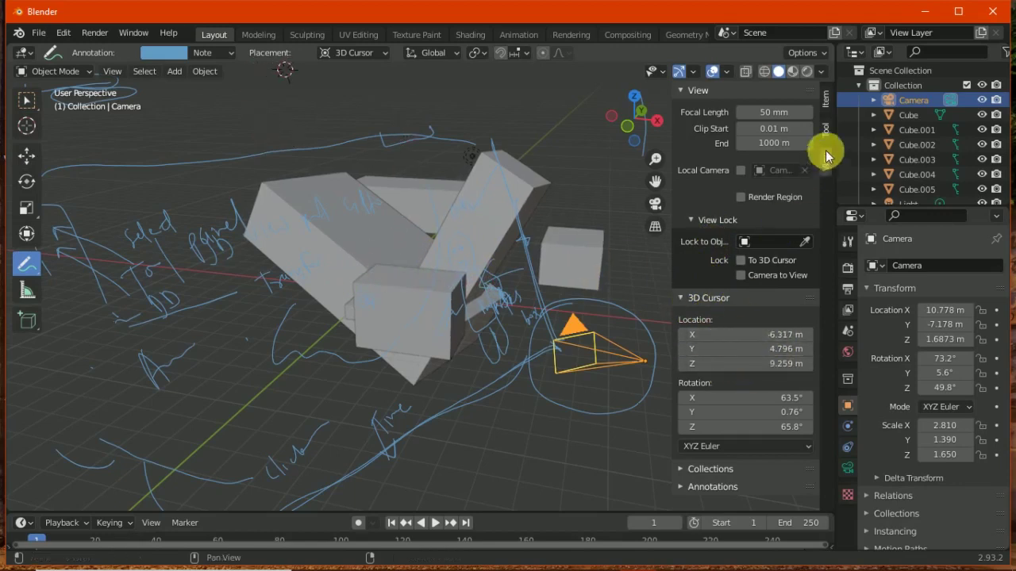
click(825, 101)
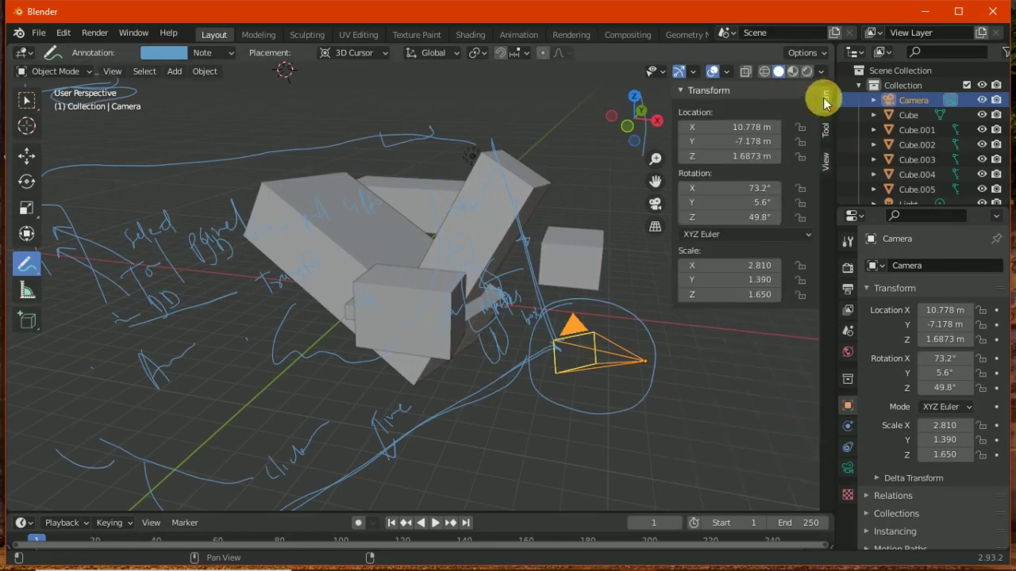
Collapse the Transform panel, hide the sidebar via the View menu, and switch to the Cursor tool
click(684, 92)
click(673, 91)
click(679, 92)
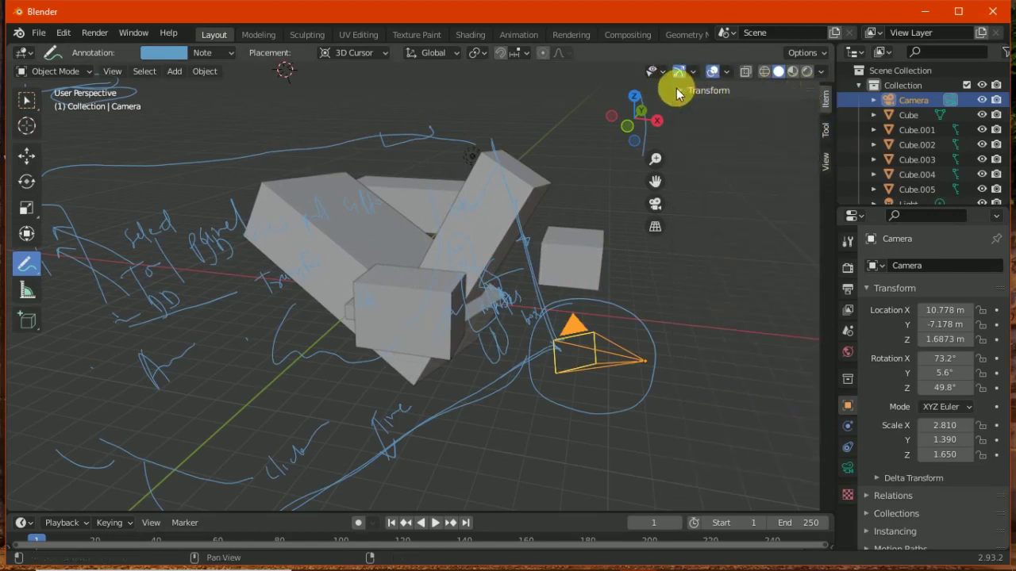
click(112, 71)
click(119, 104)
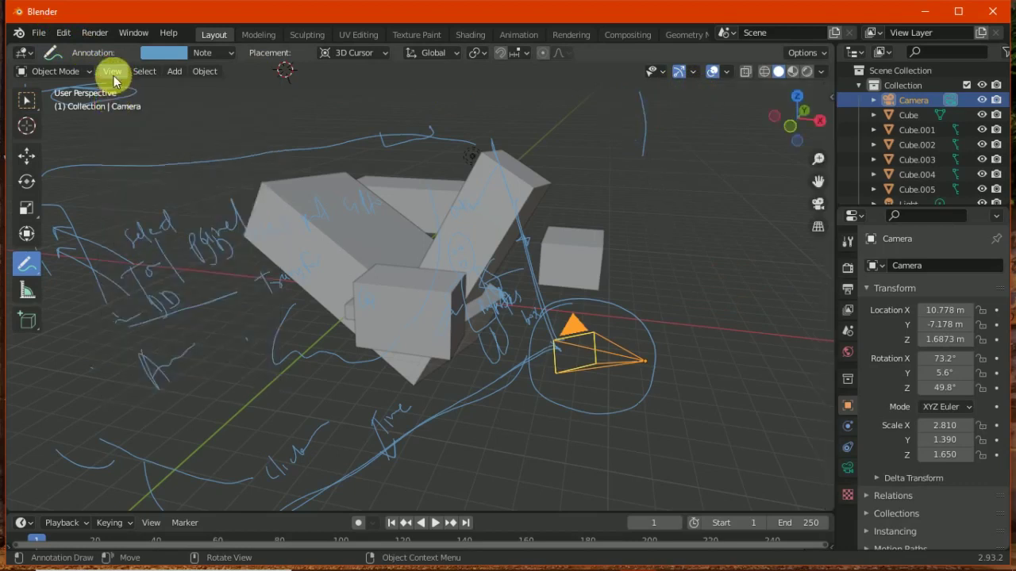
click(117, 77)
click(375, 91)
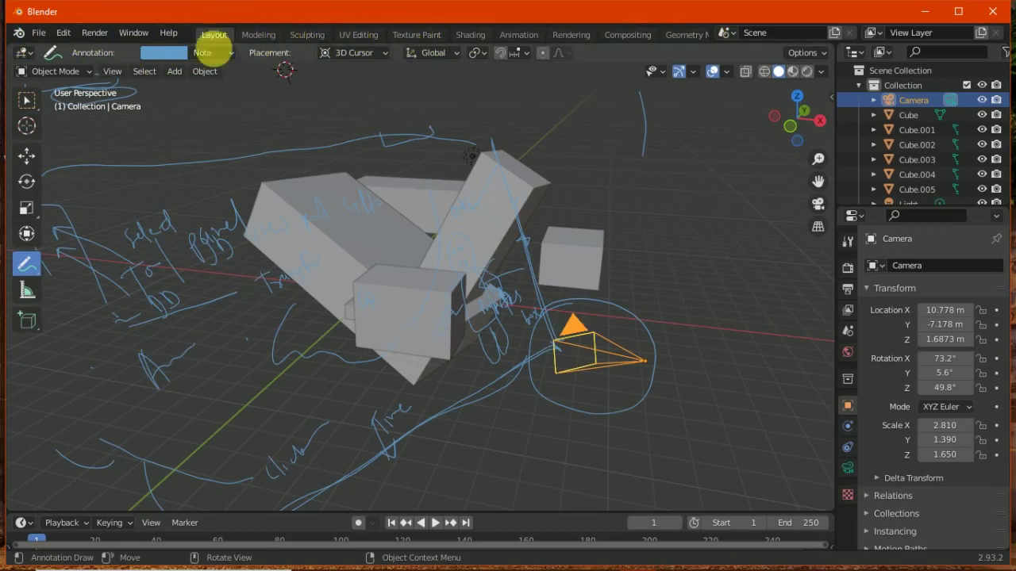
click(26, 125)
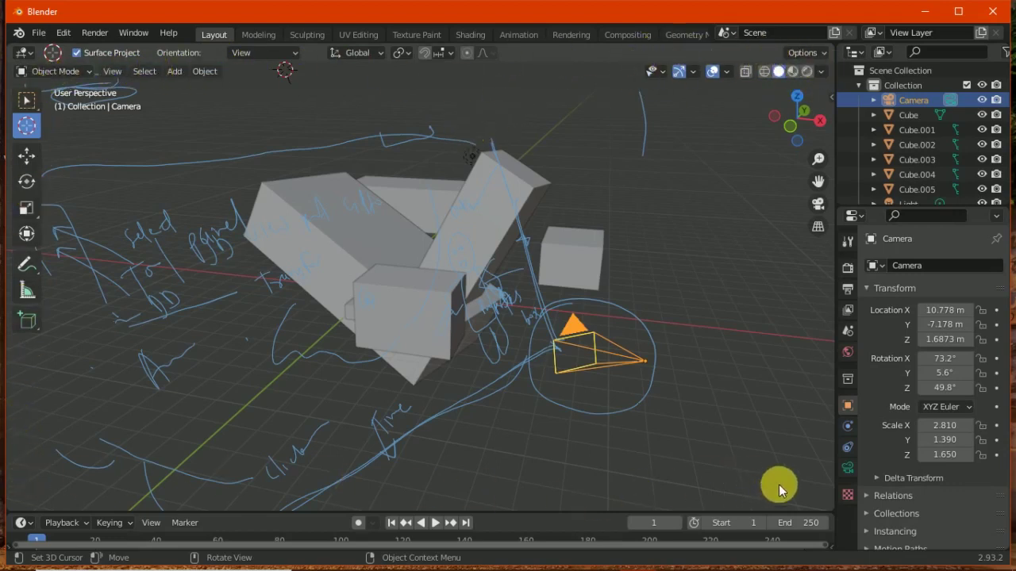
click(680, 72)
click(680, 72)
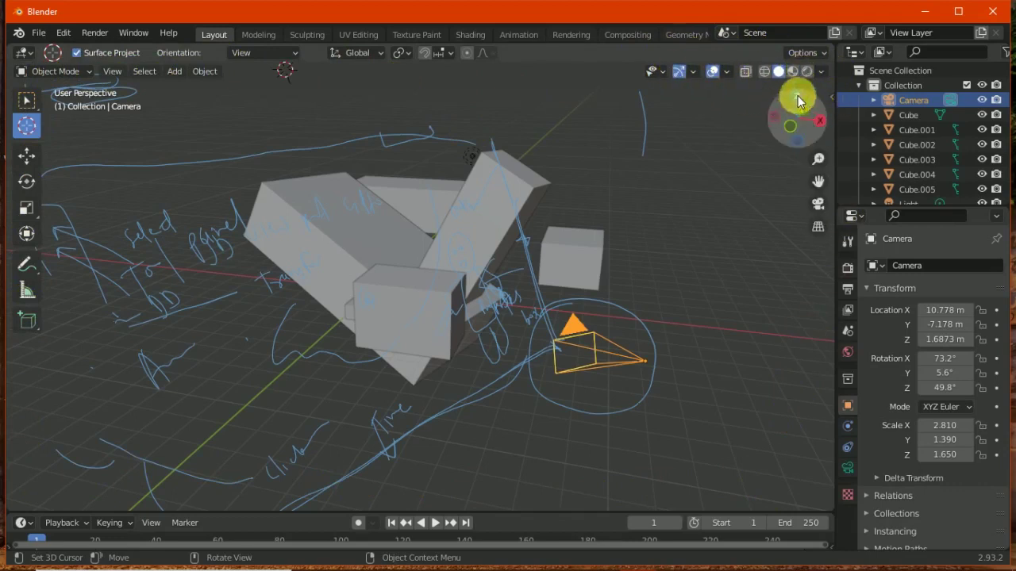
click(680, 72)
right_click(780, 188)
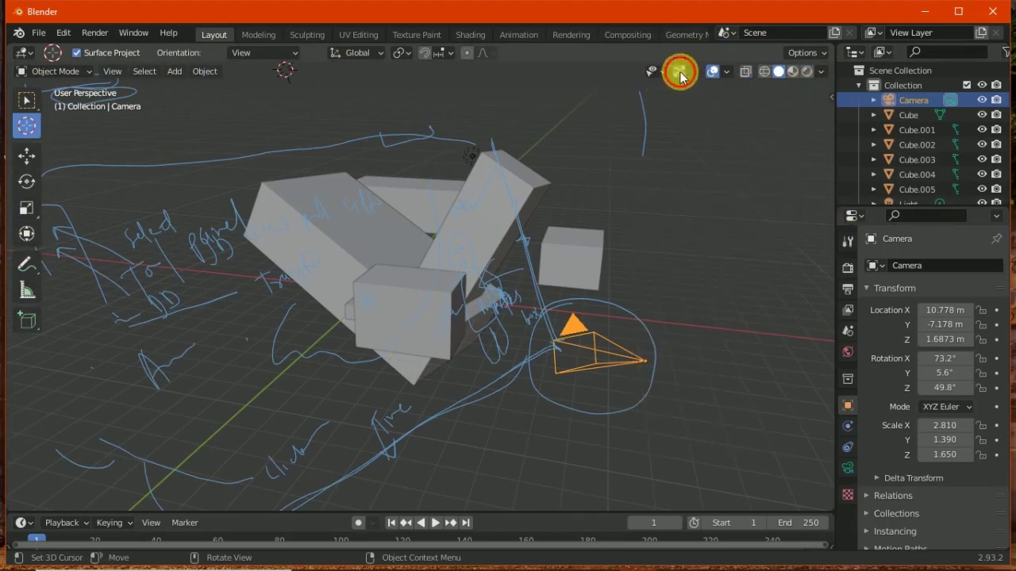
click(725, 72)
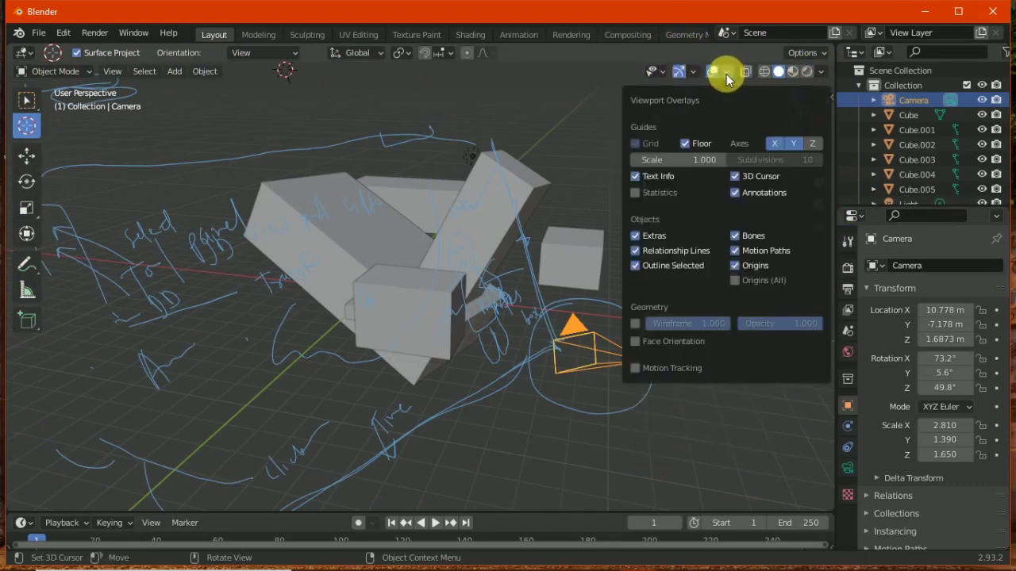
click(728, 74)
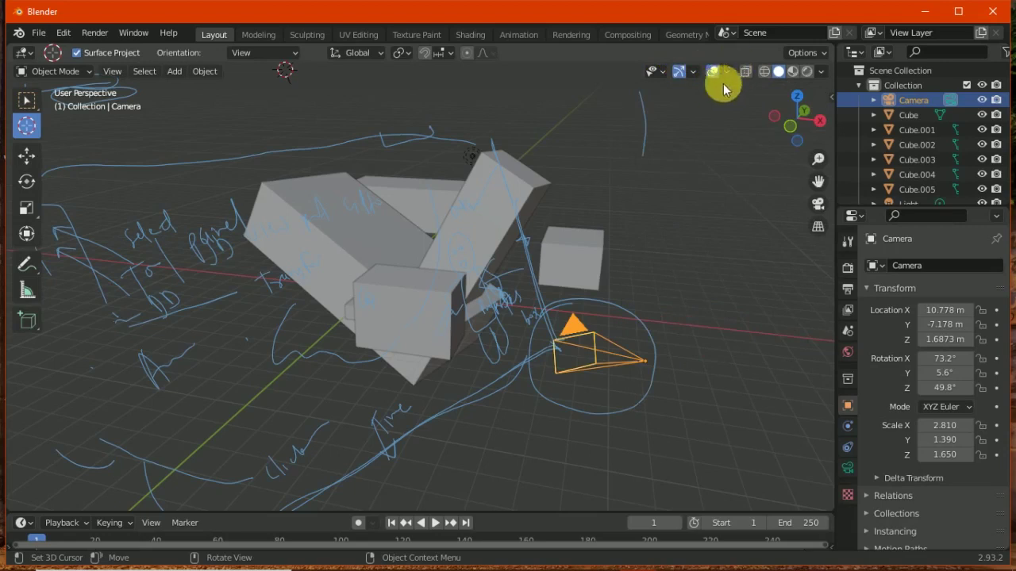
click(747, 74)
click(751, 70)
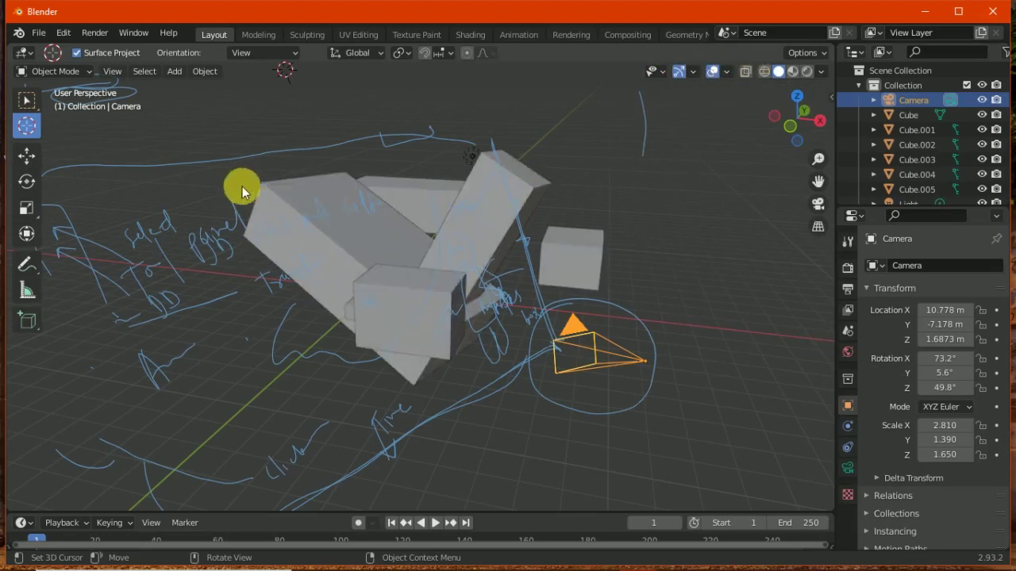
Select the Cube with Select Box and toggle X-ray on and back off
click(32, 103)
click(309, 198)
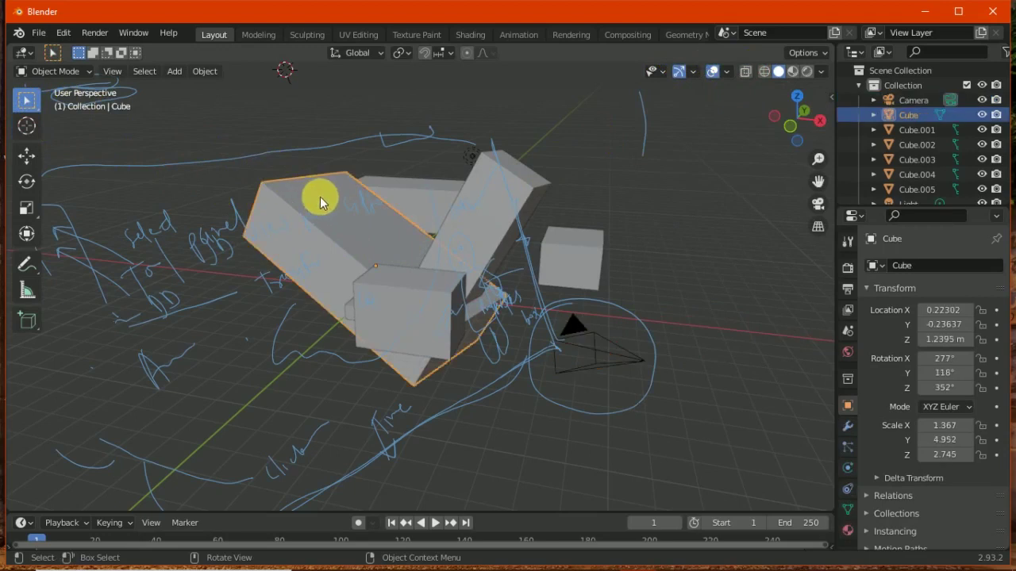
click(747, 73)
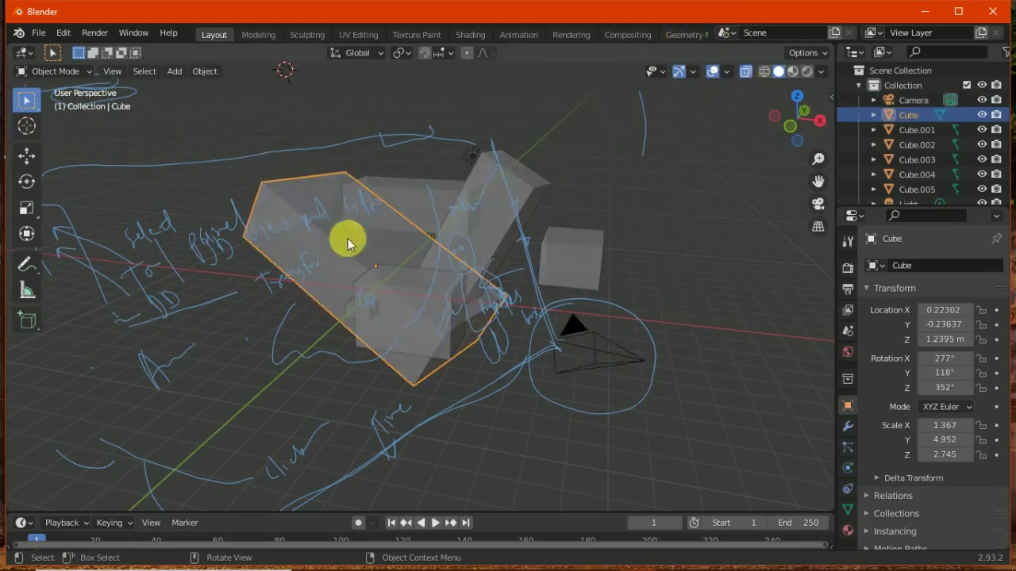
click(746, 74)
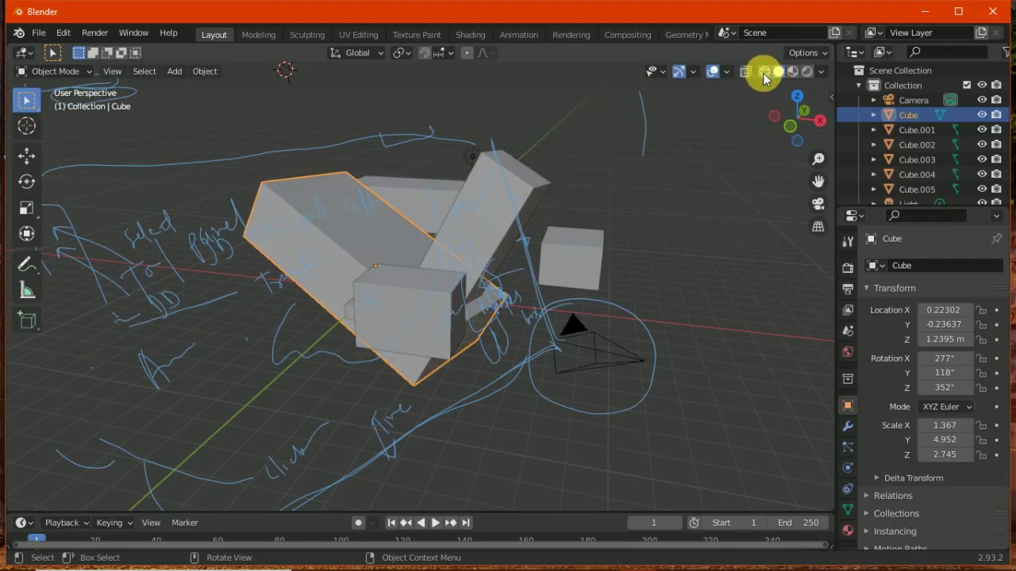
Compare Wireframe, Solid, Rendered and Material Preview shading, finishing on Wireframe
click(764, 73)
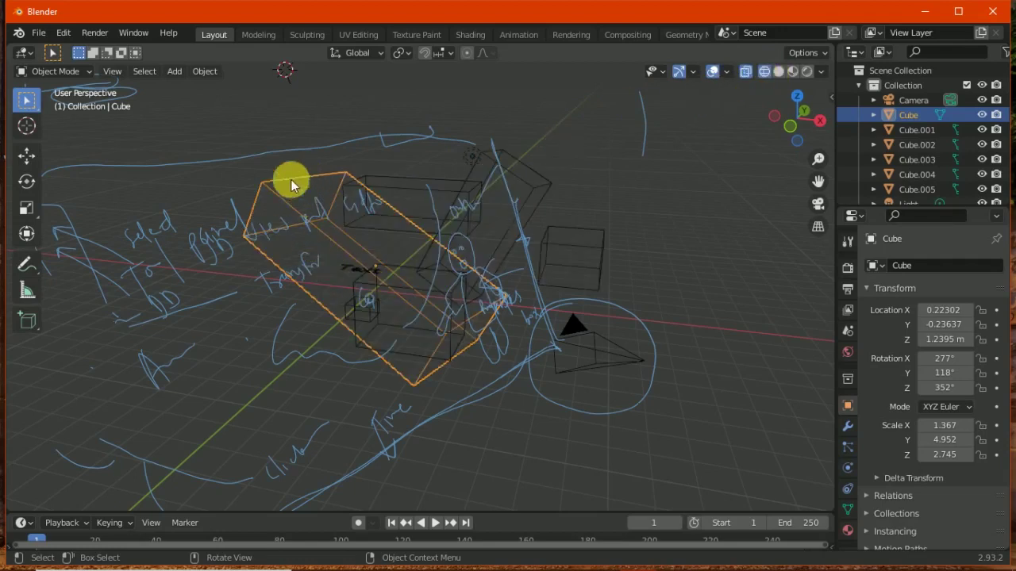
click(778, 73)
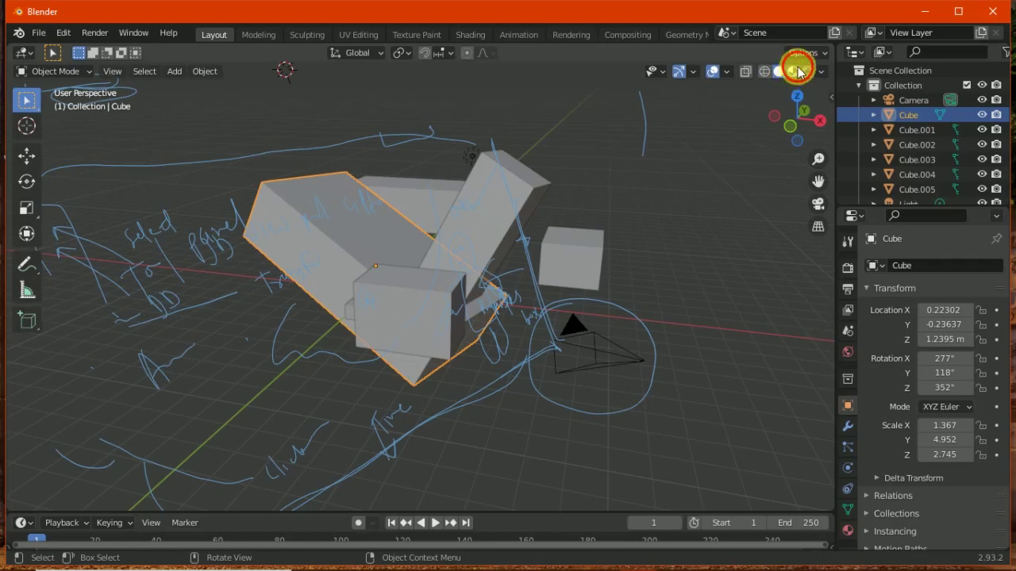
click(809, 71)
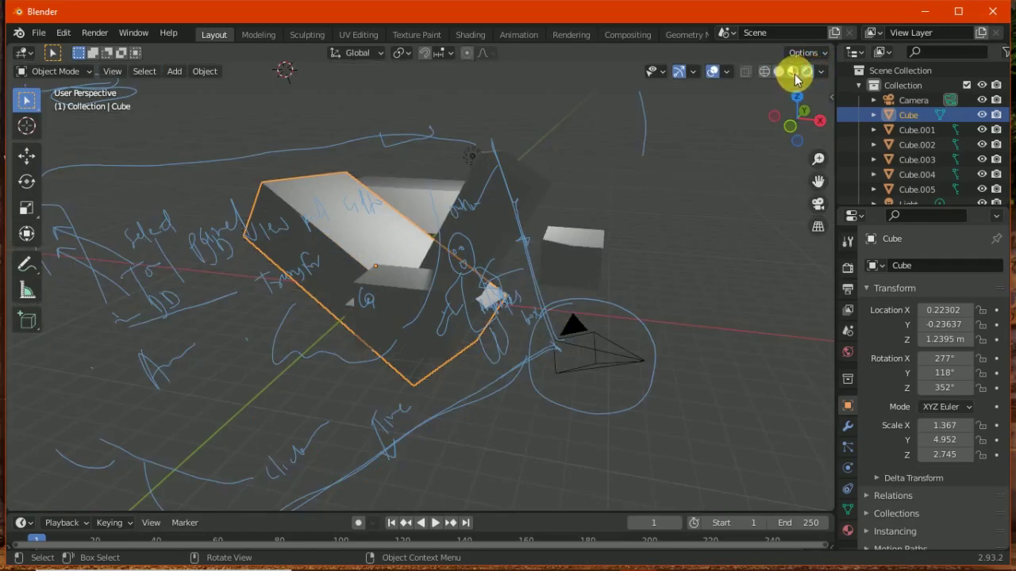
click(793, 73)
click(779, 72)
click(766, 72)
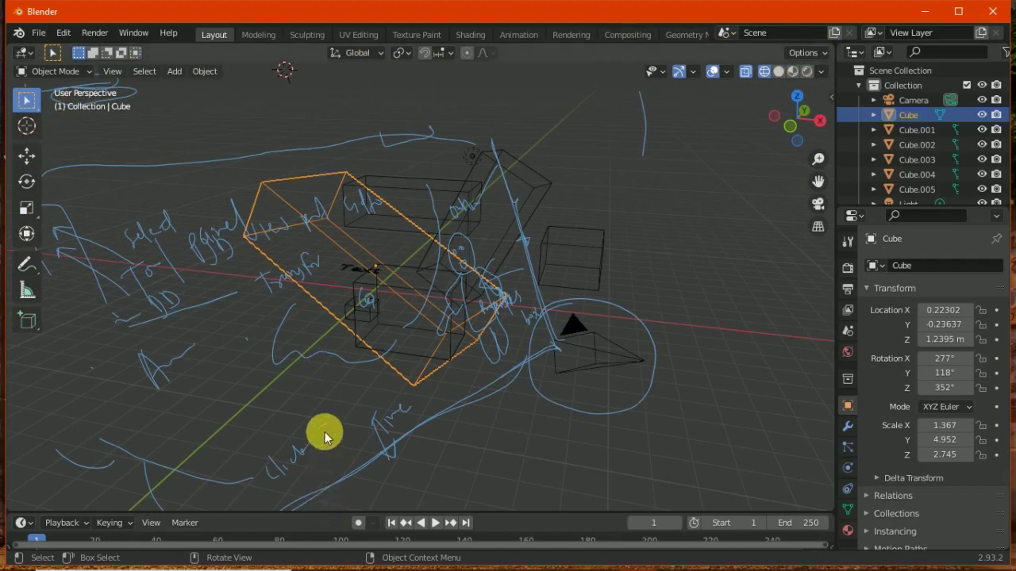
Enlarge the timeline and play the animation, stopping the playhead at frame 40
drag(339, 512, 336, 365)
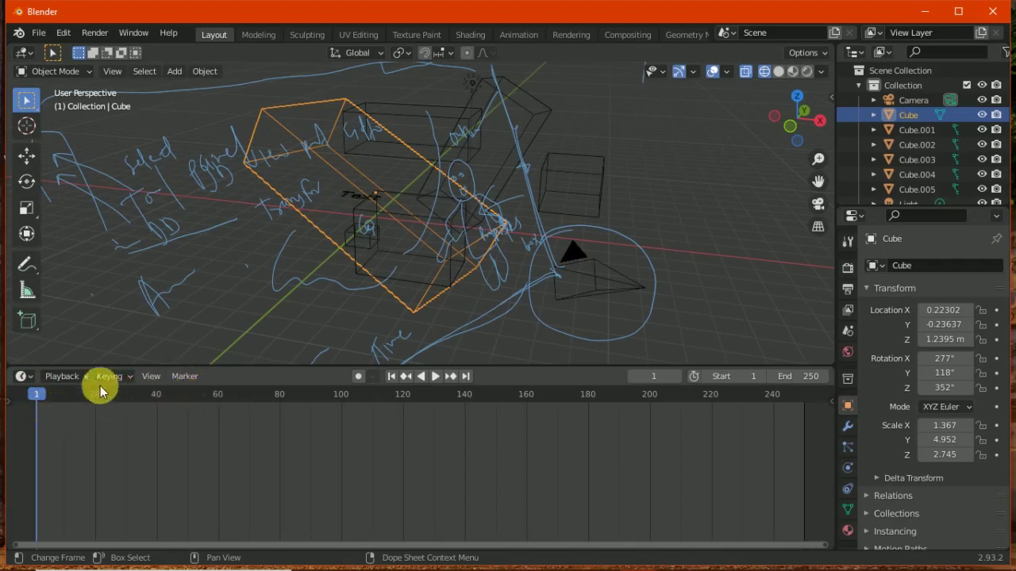
key(space)
mouse_move(37, 390)
mouse_down()
mouse_move(764, 389)
mouse_move(30, 395)
mouse_up()
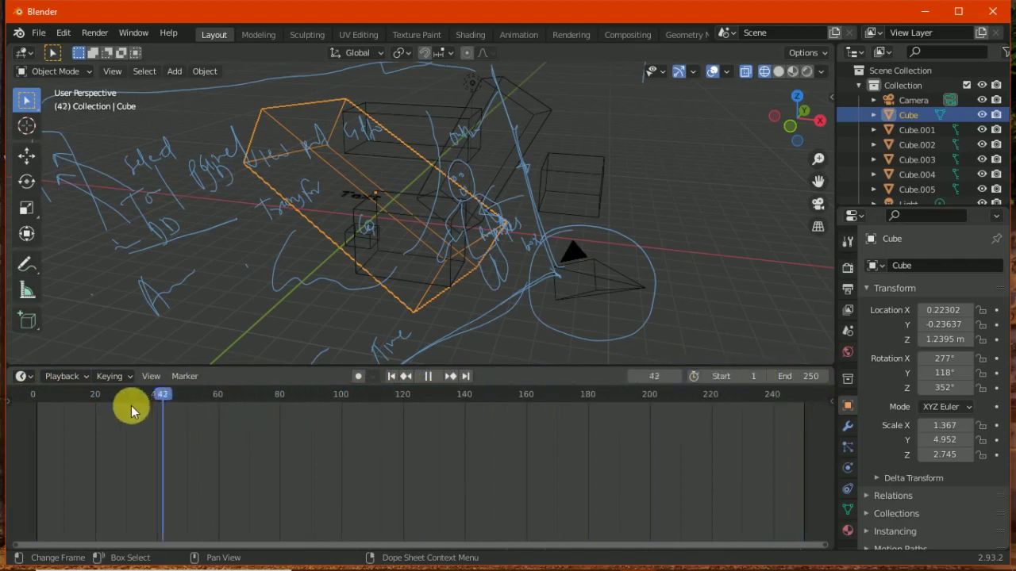
key(space)
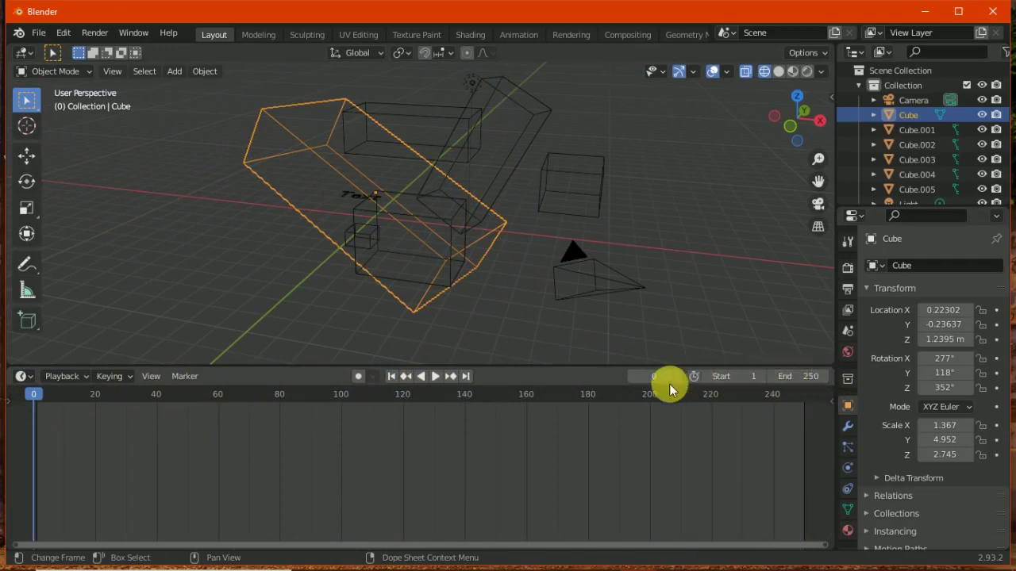
click(435, 377)
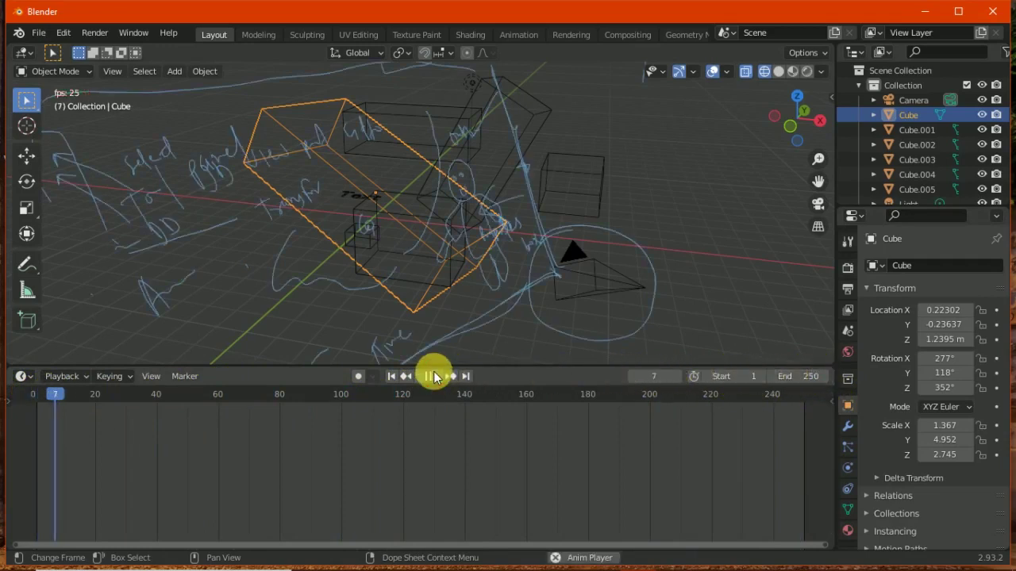
click(428, 377)
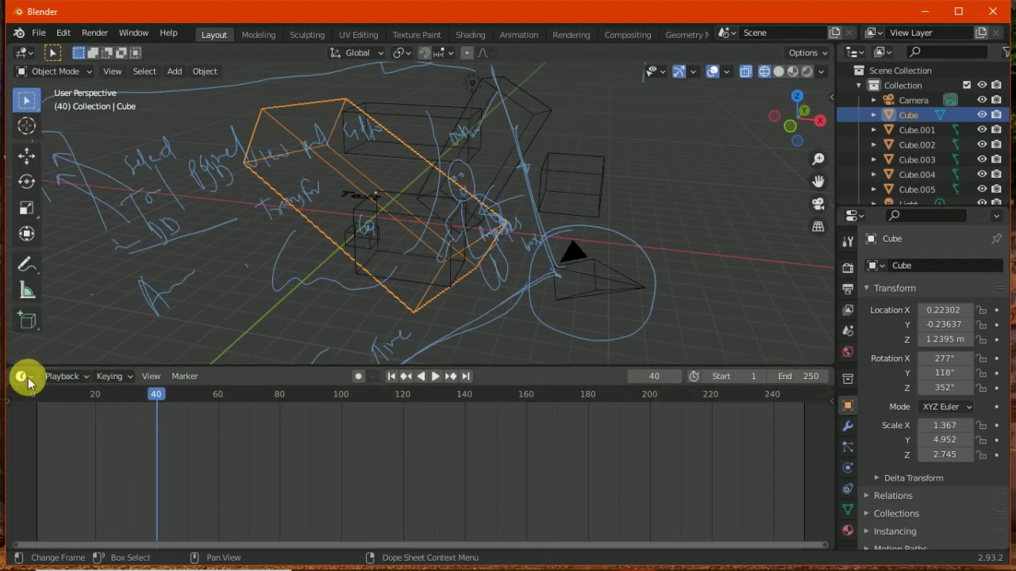
Shrink the timeline back to give the 3D viewport more room
drag(256, 366, 262, 474)
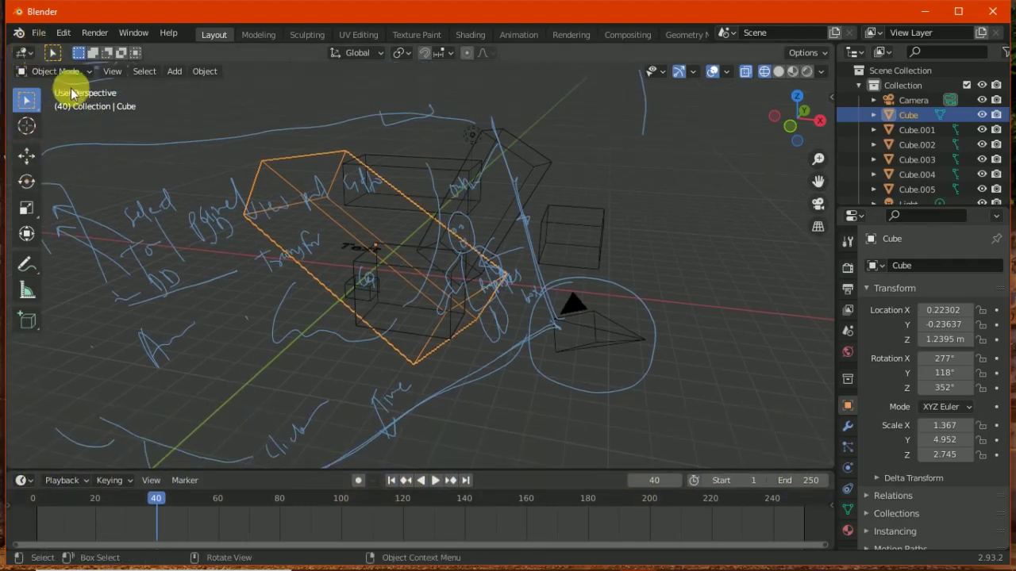
click(23, 52)
click(24, 54)
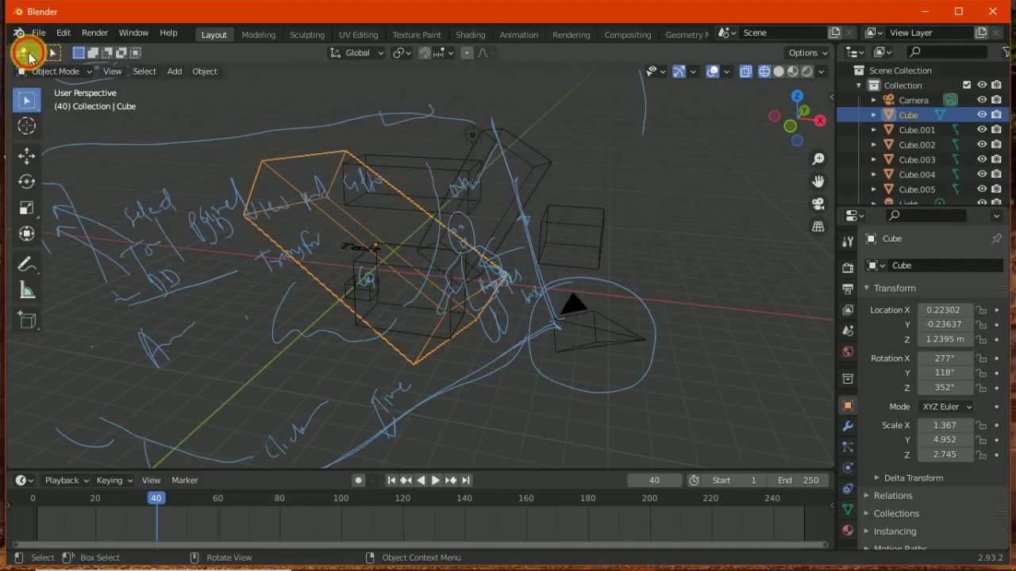
Switch the main area to the Image Editor, then to the Texture Node Editor
click(24, 53)
click(29, 54)
click(23, 51)
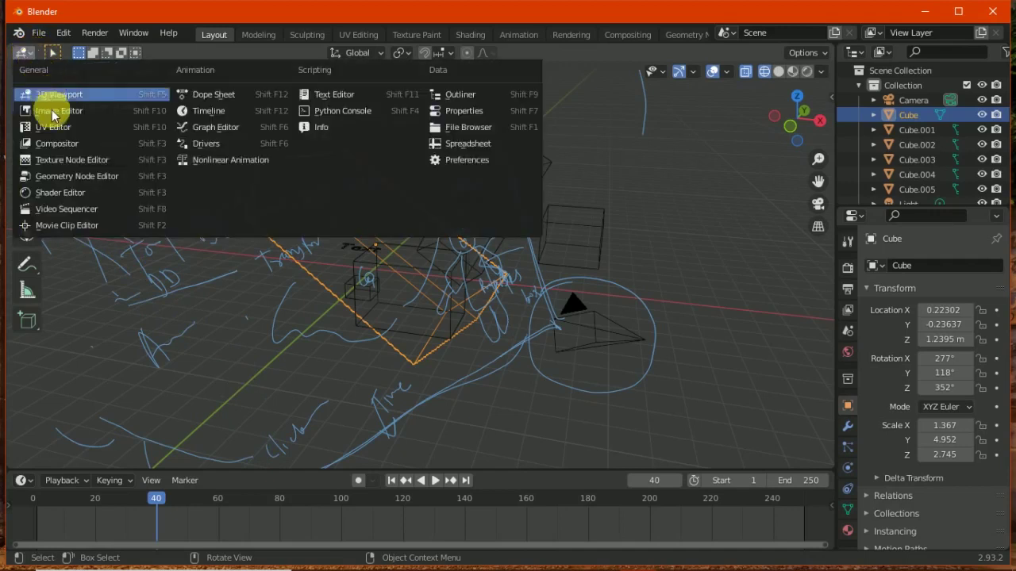
click(55, 112)
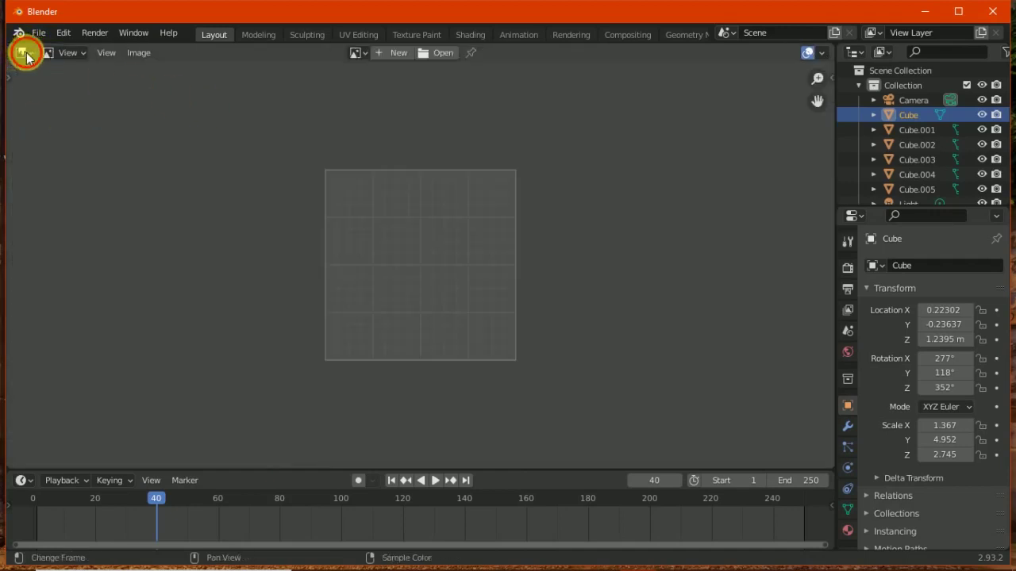
click(23, 52)
click(68, 52)
click(24, 53)
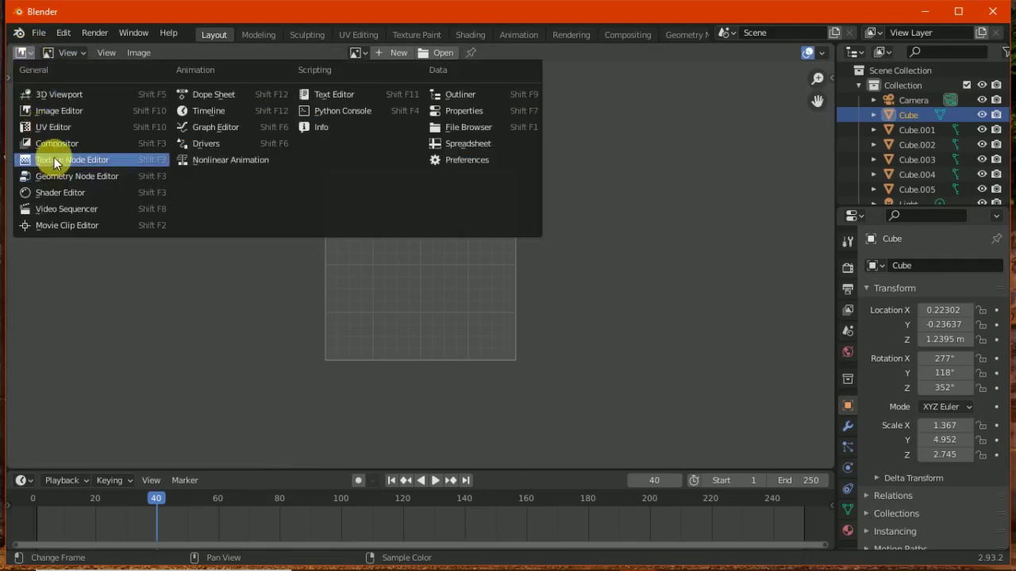
click(50, 160)
Try the Shader Editor and Dope Sheet in the main area, then restore the 3D Viewport
click(24, 54)
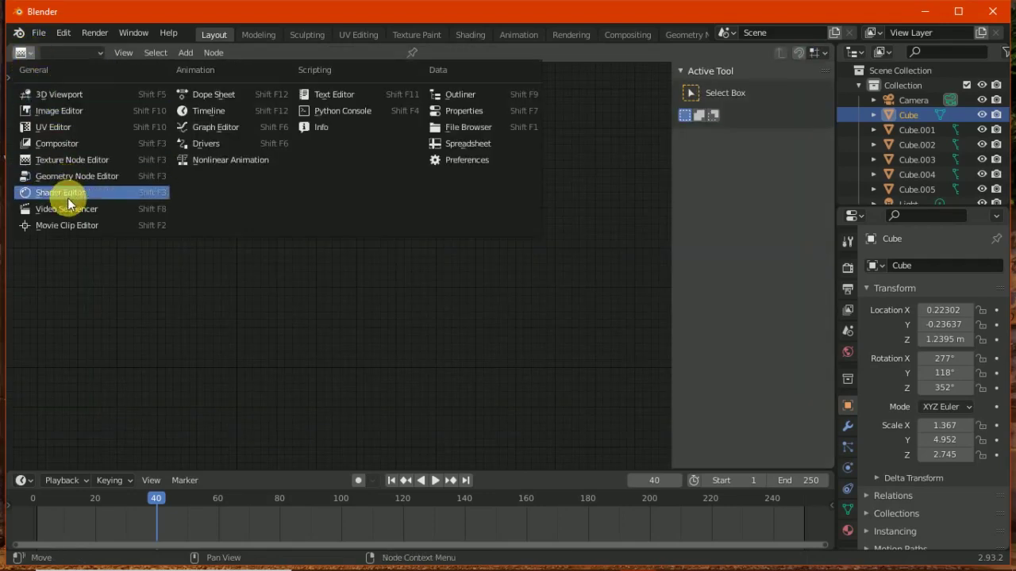
click(64, 193)
click(22, 53)
click(185, 95)
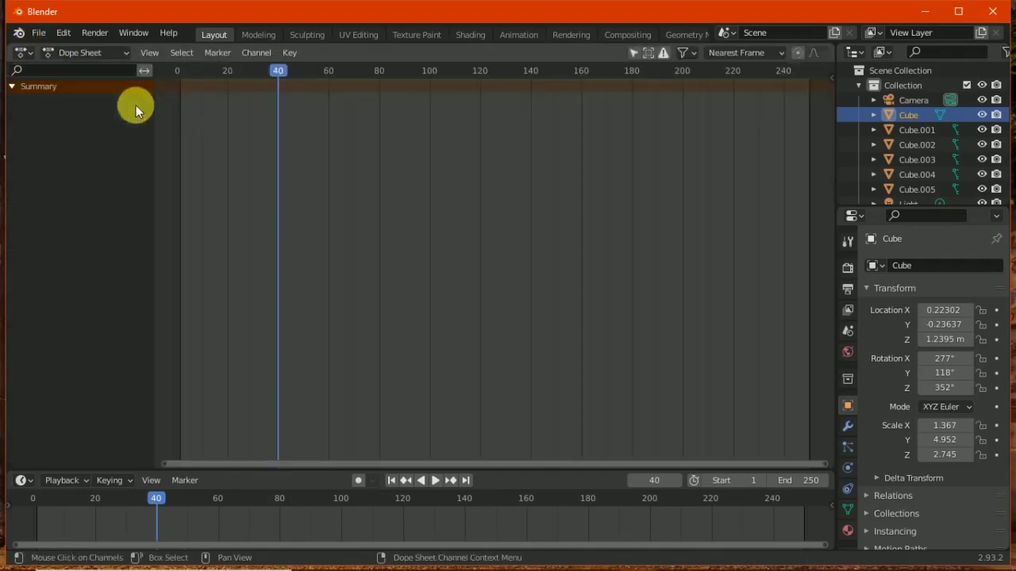
click(22, 52)
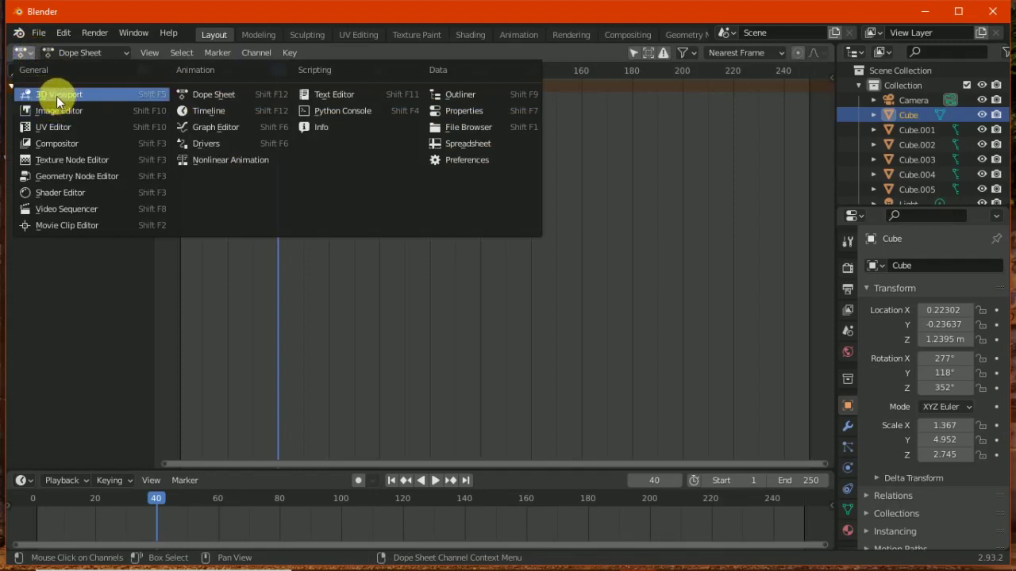
click(59, 95)
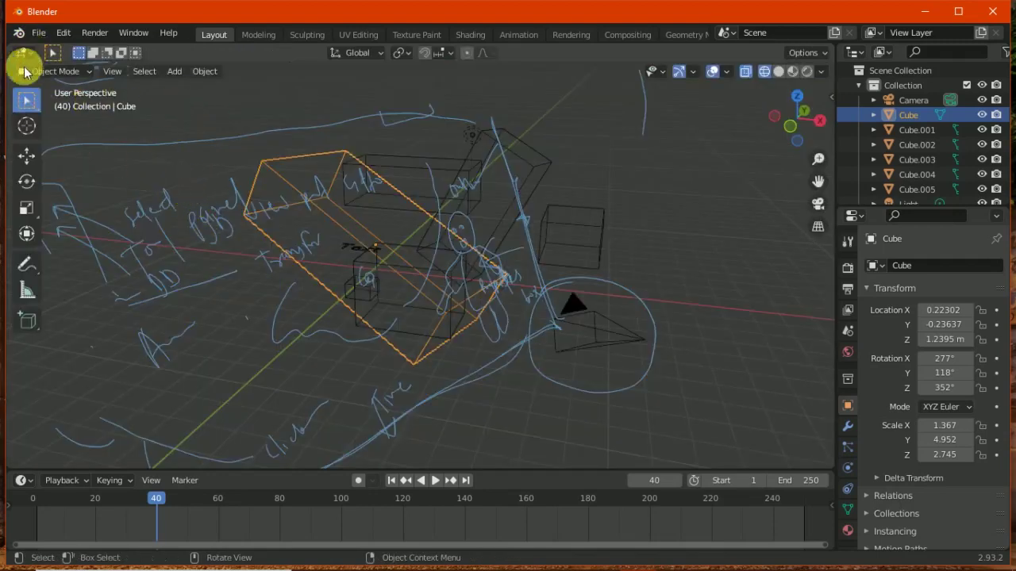
Try 3D Viewport, Texture Node and Movie Clip editors in the bottom area, then restore the Timeline
click(24, 482)
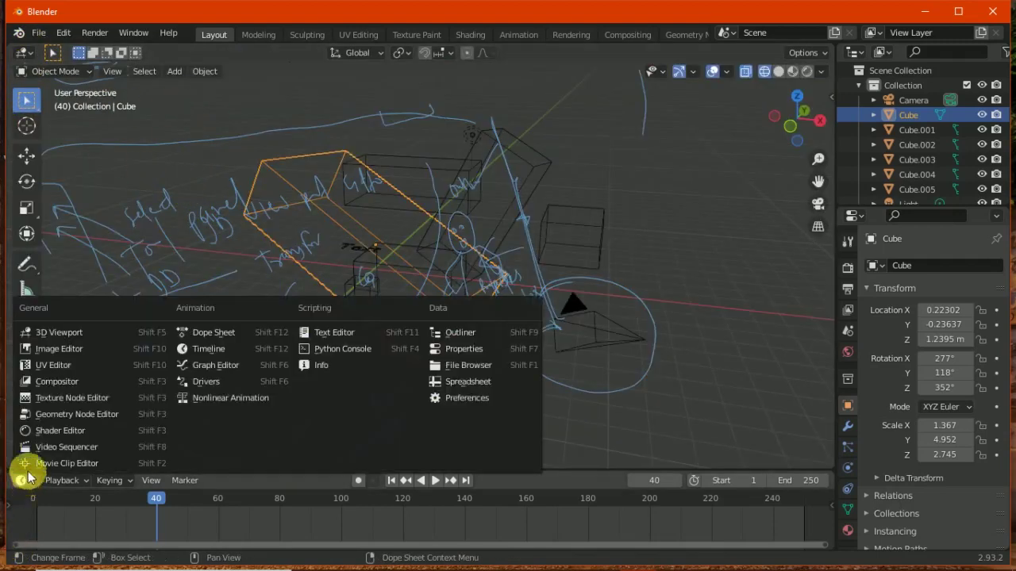
click(55, 337)
click(24, 480)
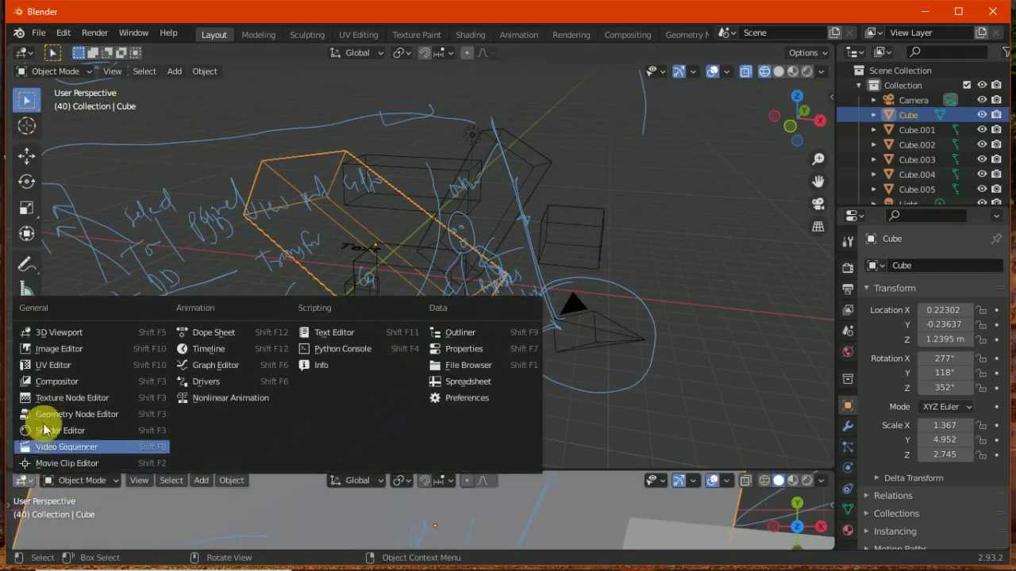
click(49, 397)
click(21, 480)
click(56, 463)
click(24, 480)
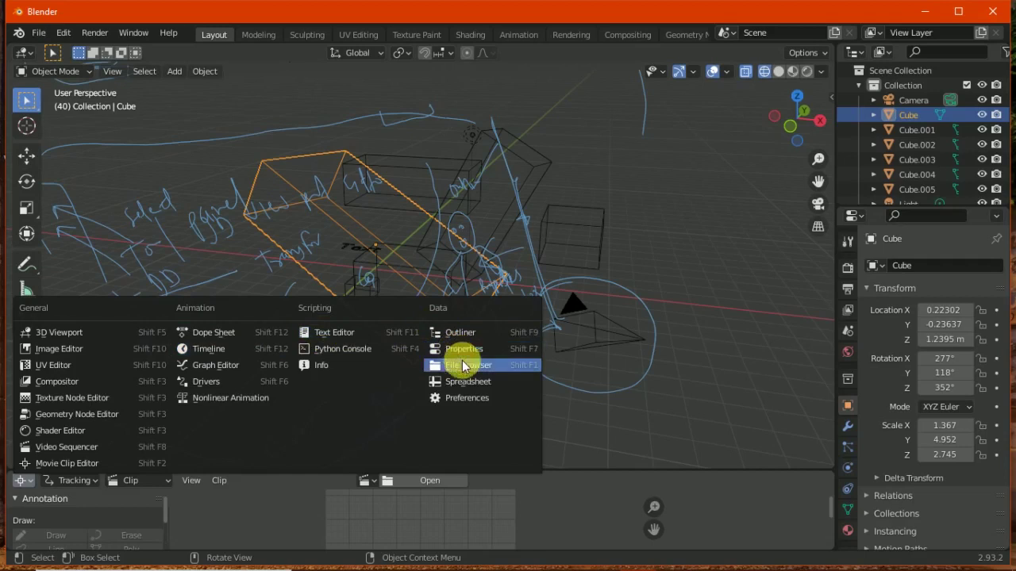
click(247, 350)
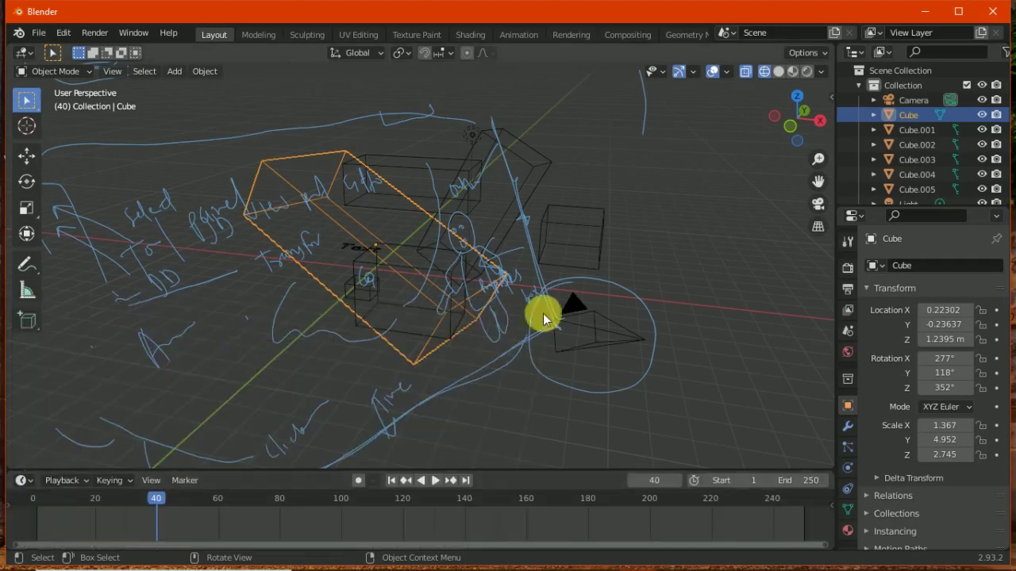
click(851, 216)
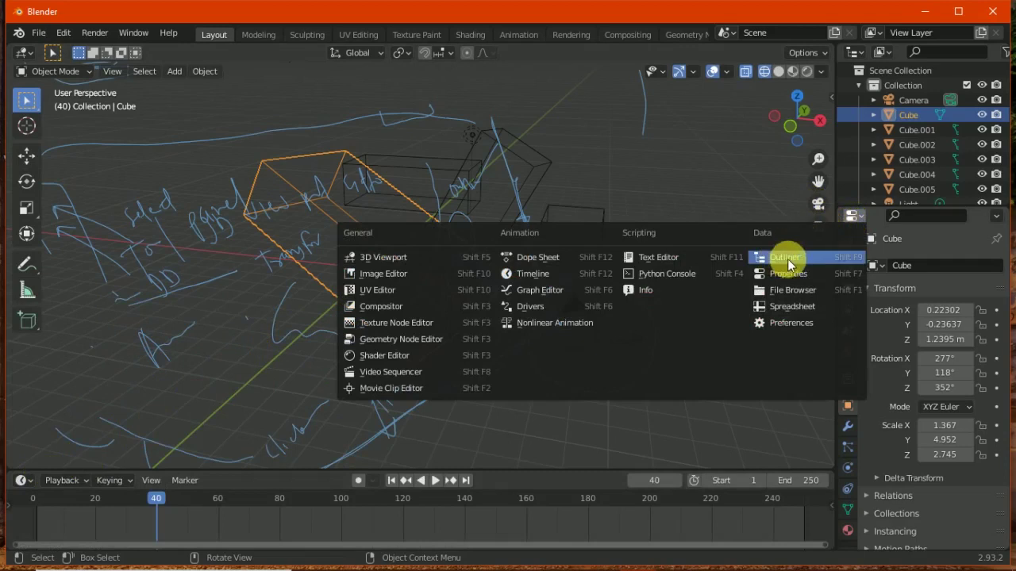
Cycle the lower right area through Outliner, Python Console and 3D Viewport, back to Properties
click(786, 258)
click(857, 216)
click(678, 274)
click(851, 215)
click(437, 258)
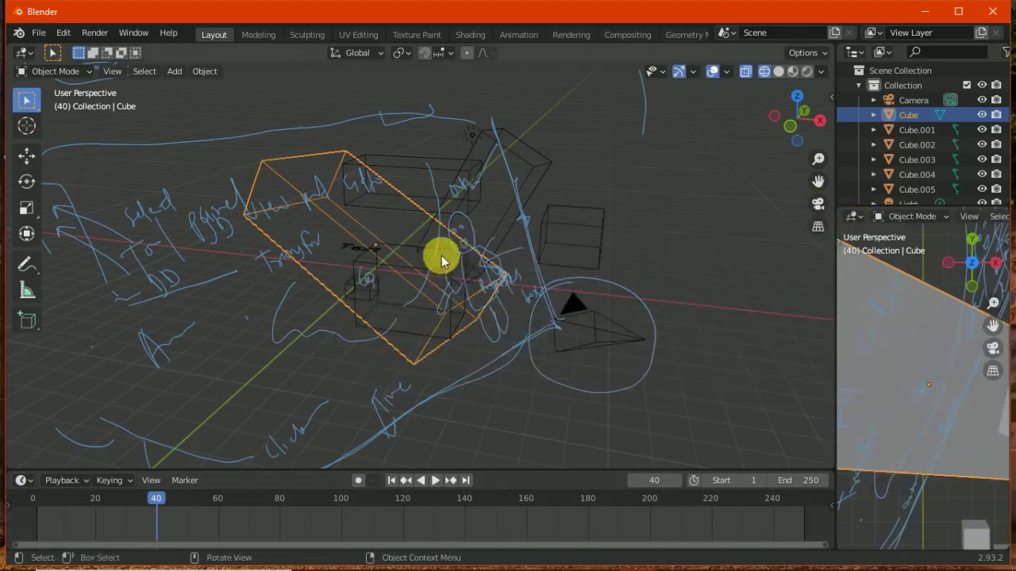
click(854, 214)
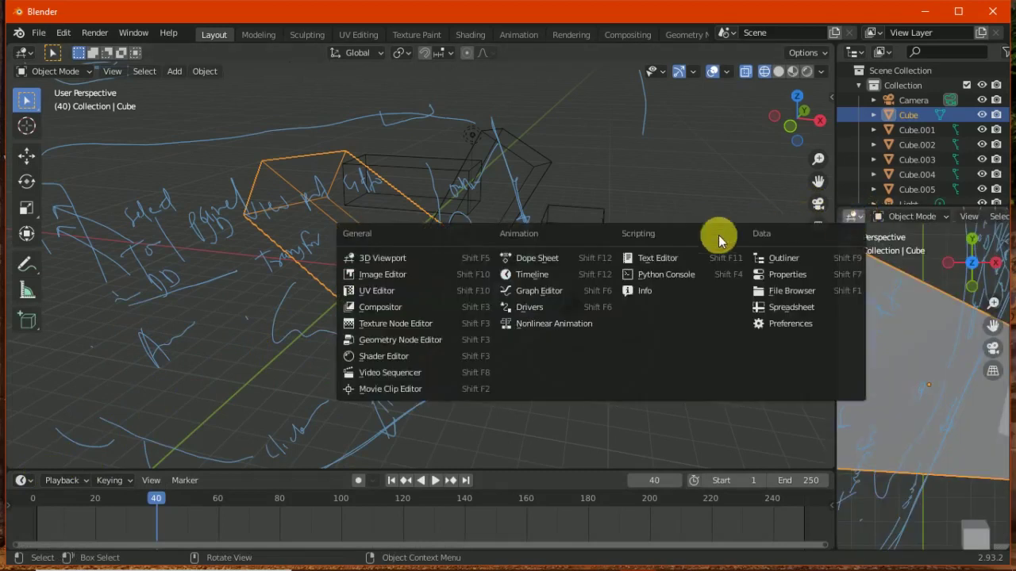
click(789, 274)
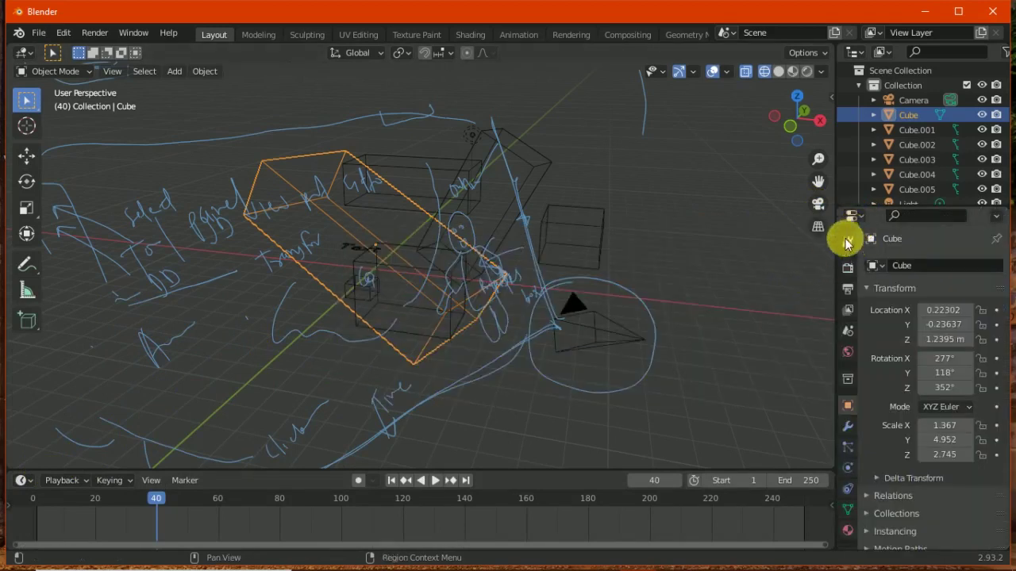
Turn the top-right area into a File Browser and split the 3D viewport side by side
click(855, 52)
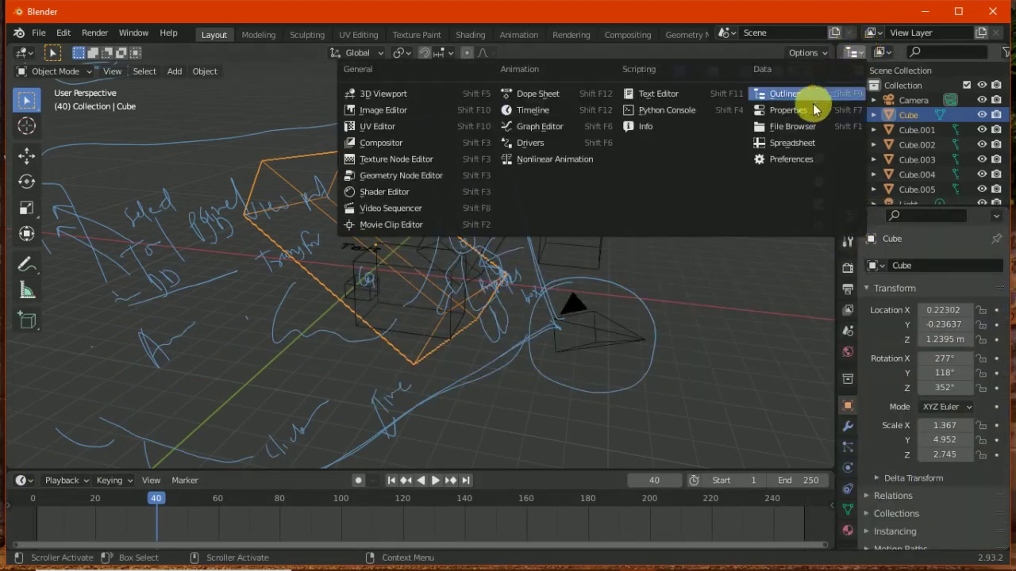
click(784, 94)
click(855, 54)
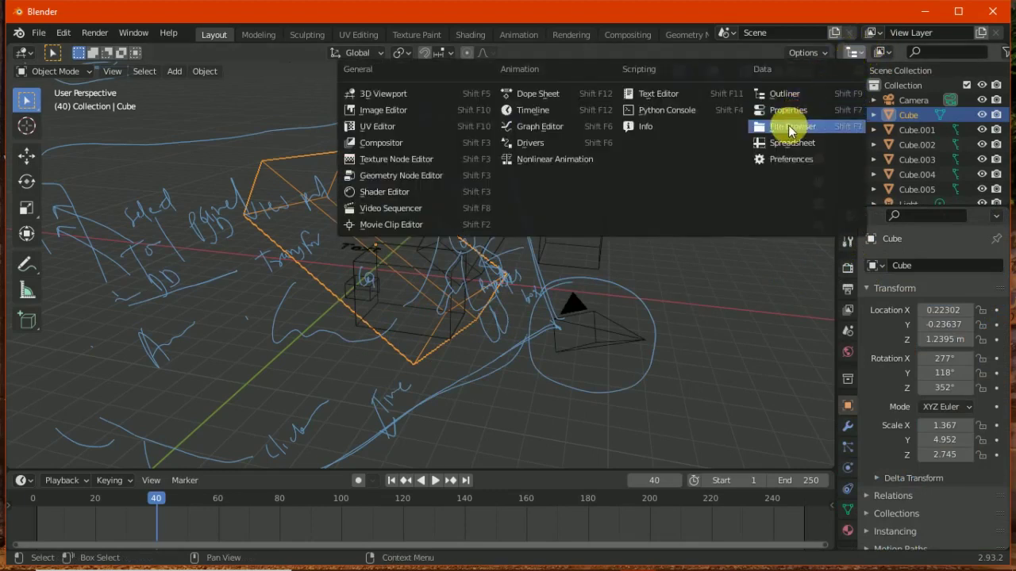
click(782, 127)
click(854, 52)
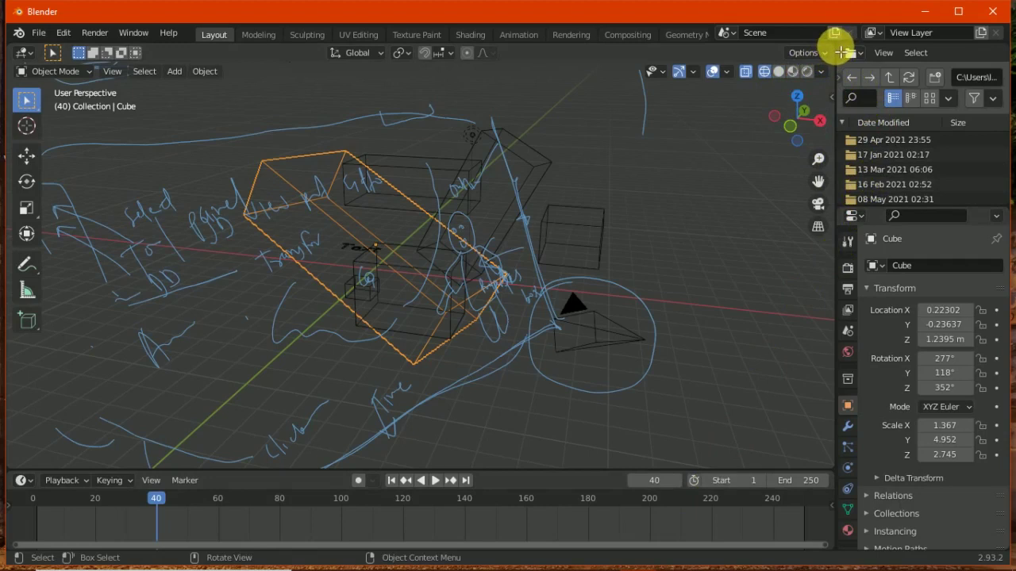
mouse_move(837, 52)
mouse_down()
mouse_move(595, 180)
mouse_move(432, 222)
mouse_up()
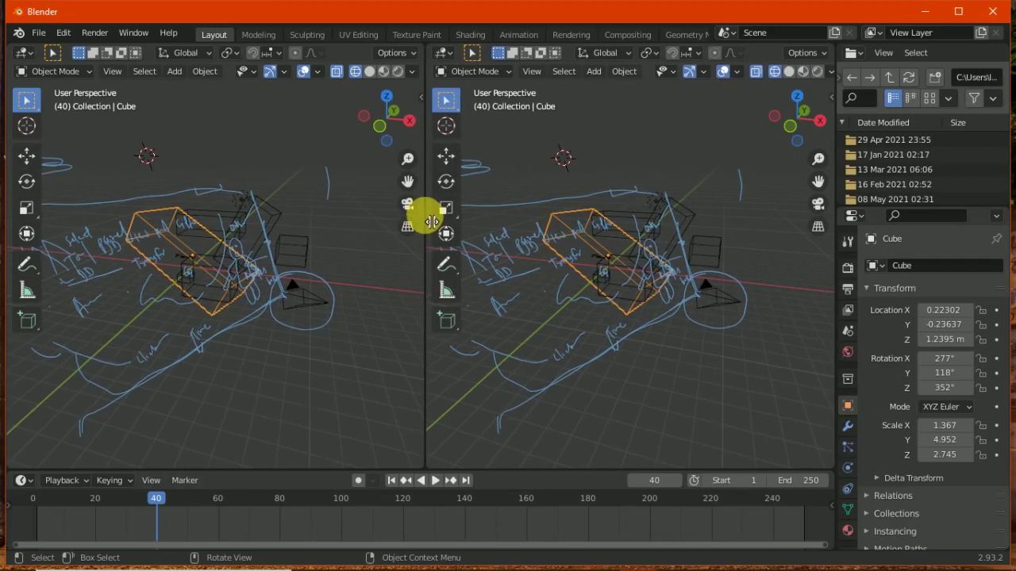
Make the right half an Image Editor, join it back into the 3D viewport, and minimize Blender
click(445, 52)
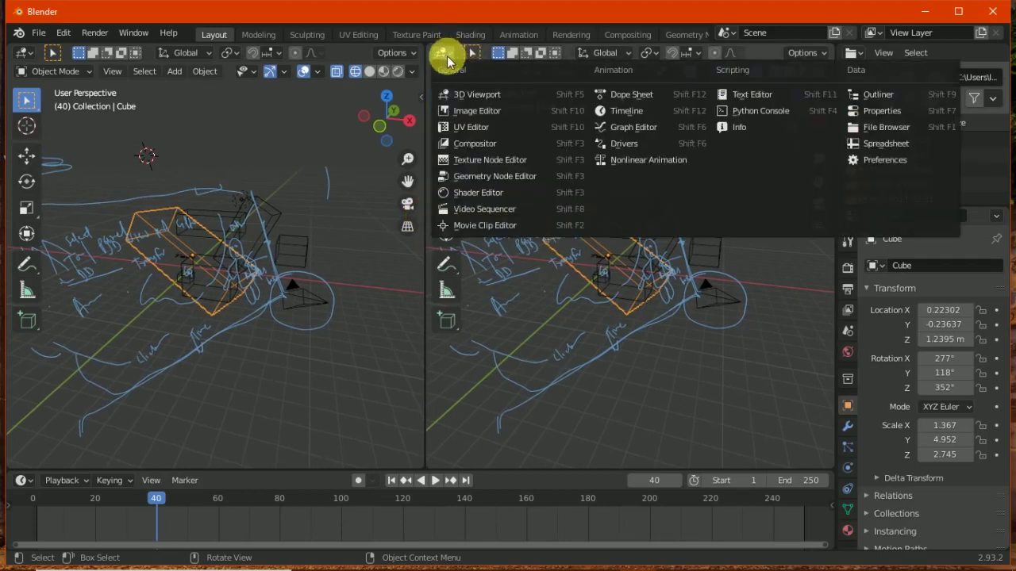
click(473, 105)
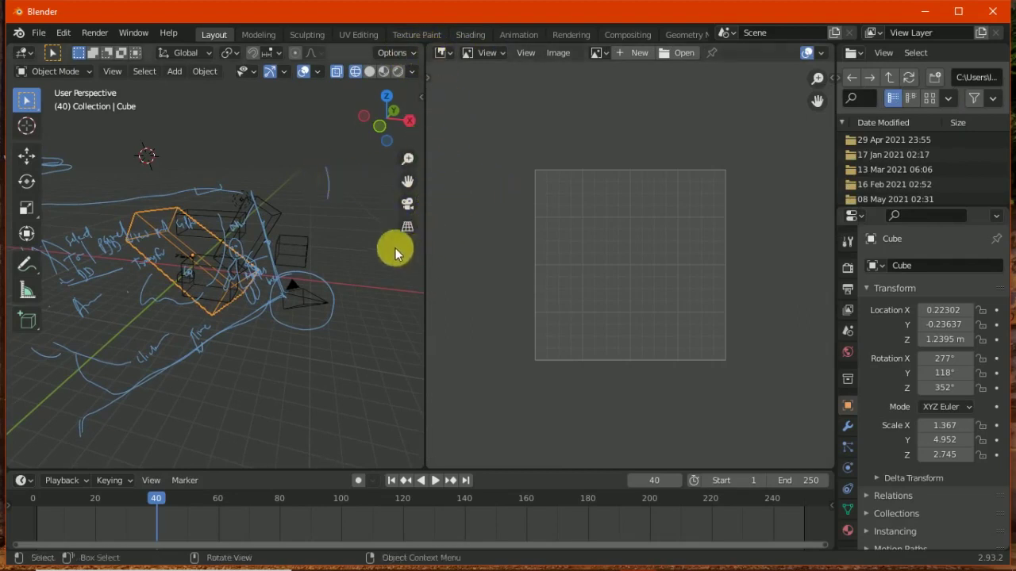
right_click(427, 250)
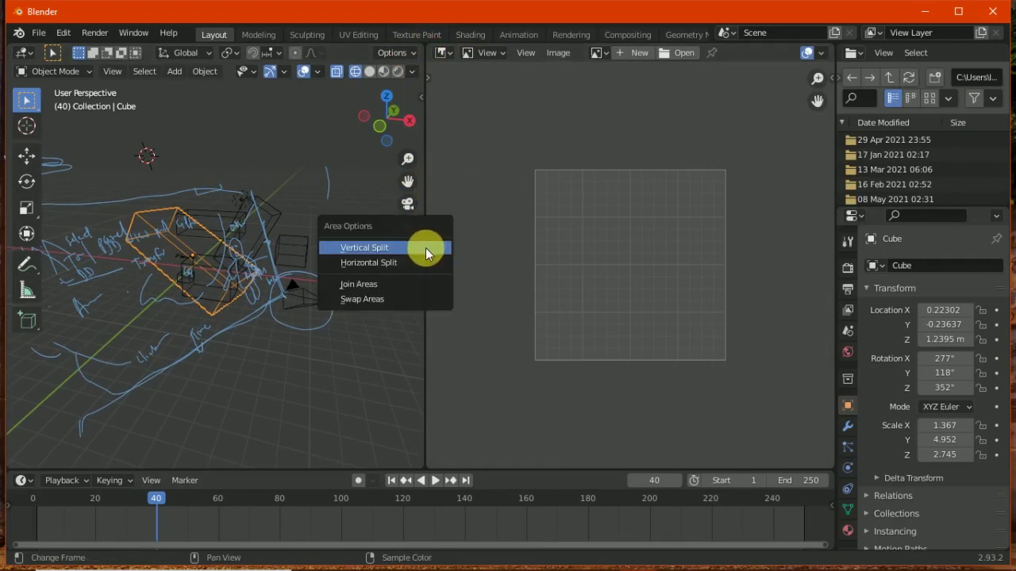
click(404, 283)
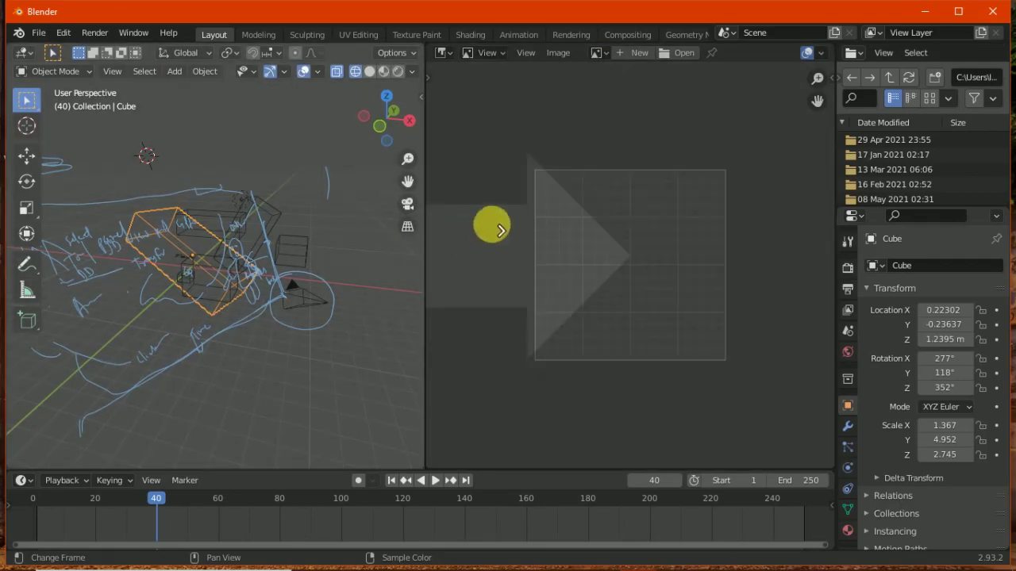
click(536, 221)
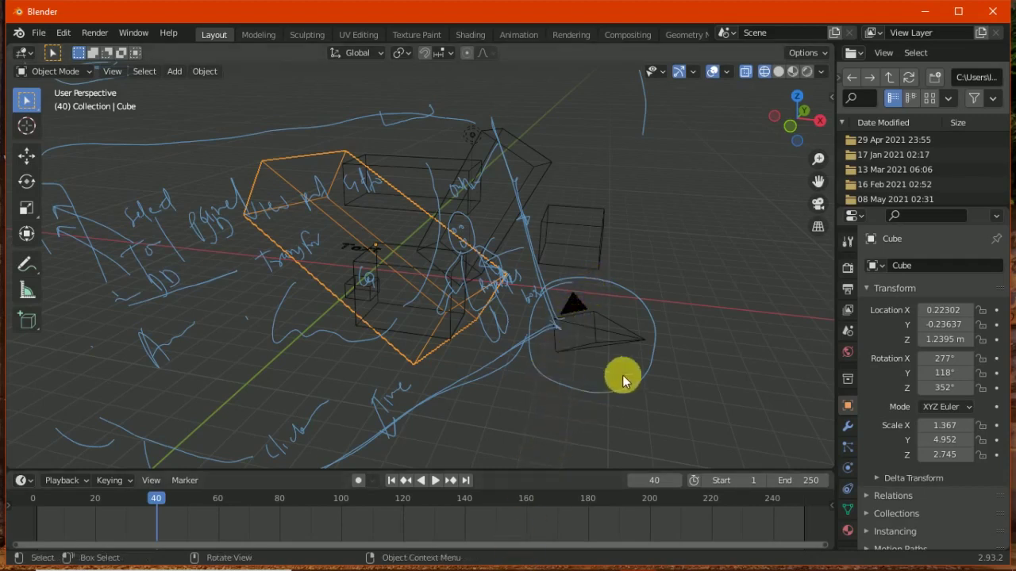
click(923, 11)
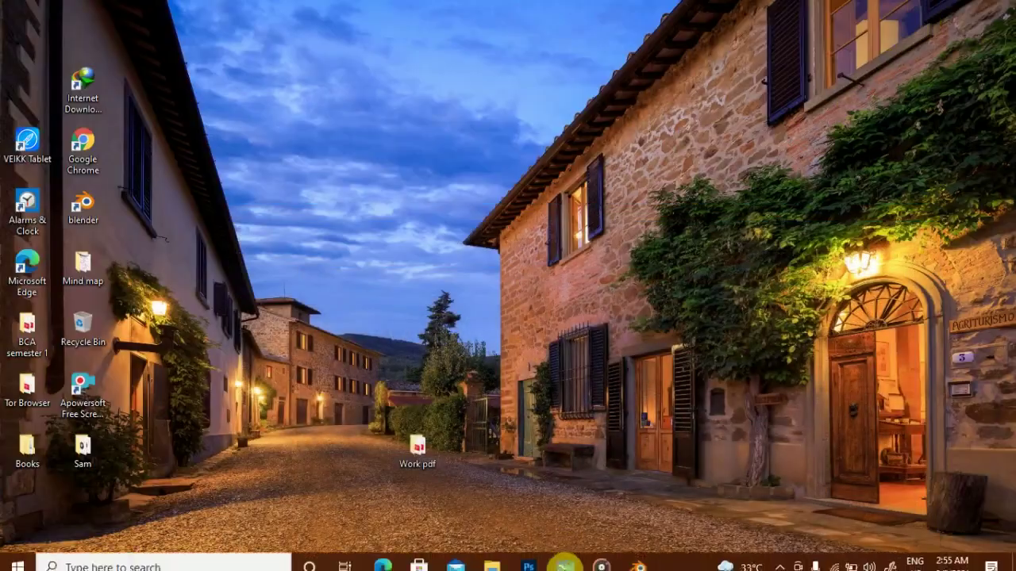
Bring Whiteboard to the front and scroll to the book's pages VIII and IX
click(564, 565)
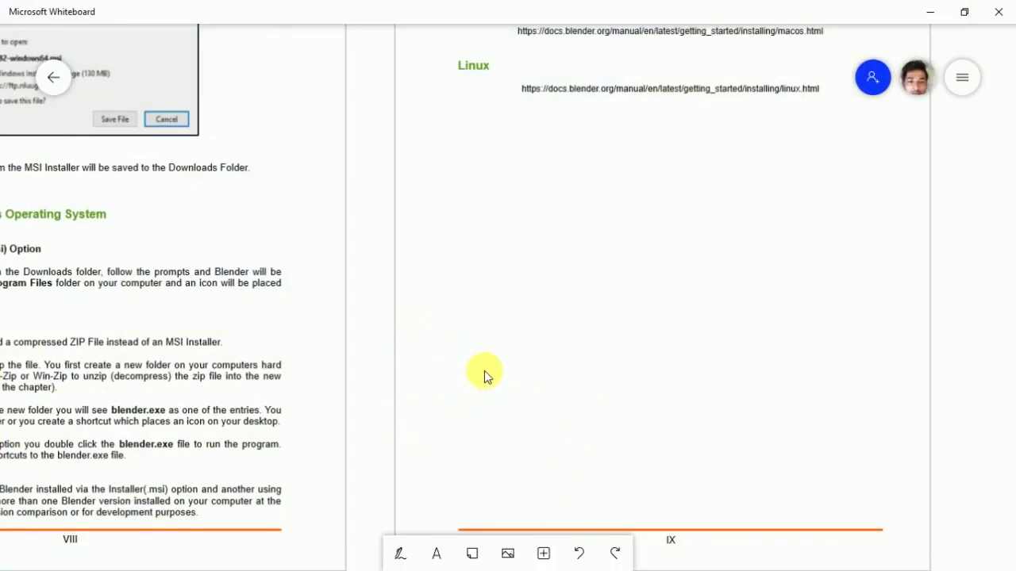
scroll(473, 378, left, 3)
scroll(490, 376, left, 2)
scroll(519, 381, left, 2)
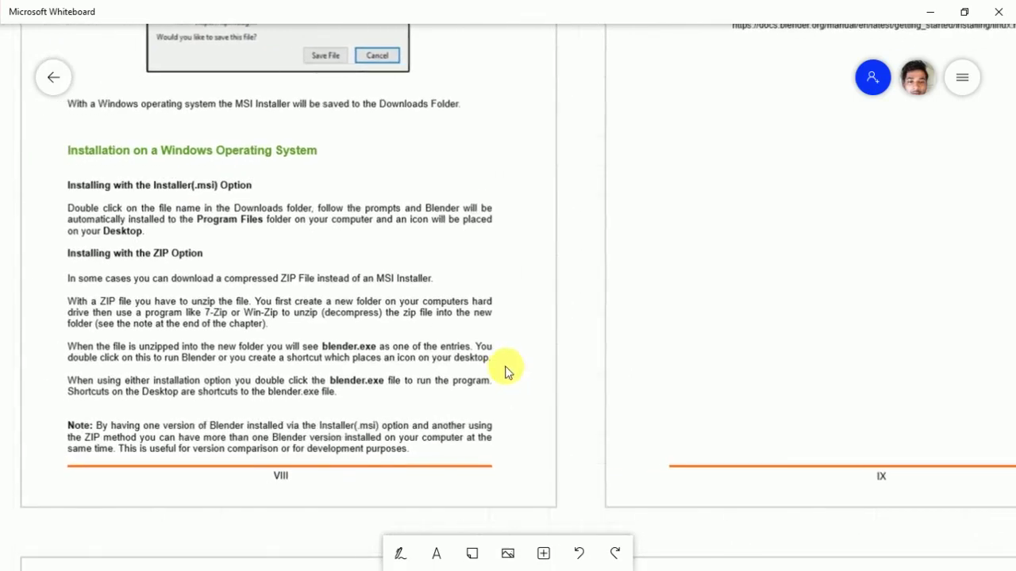
scroll(524, 370, left, 2)
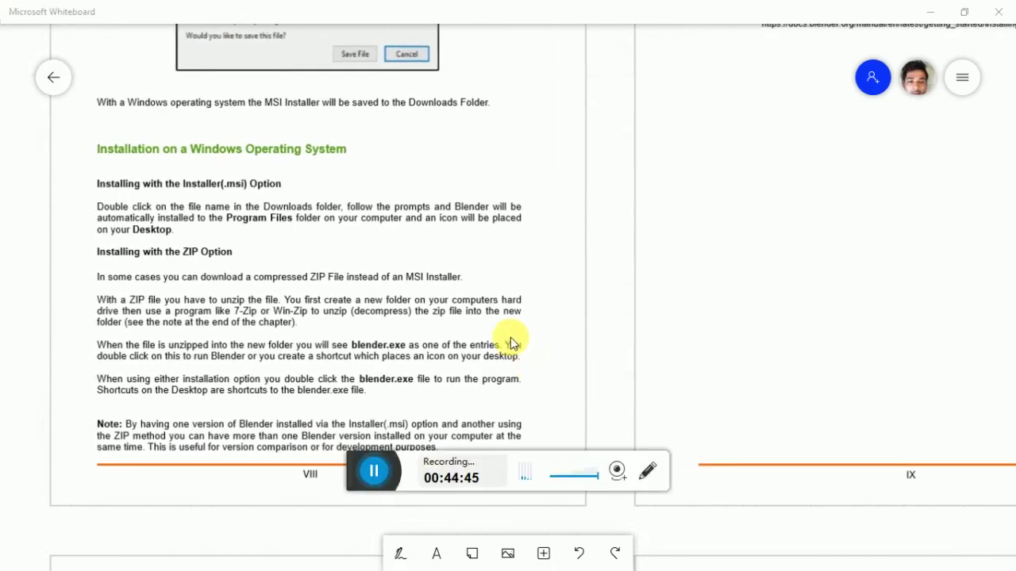
scroll(464, 369, right, 8)
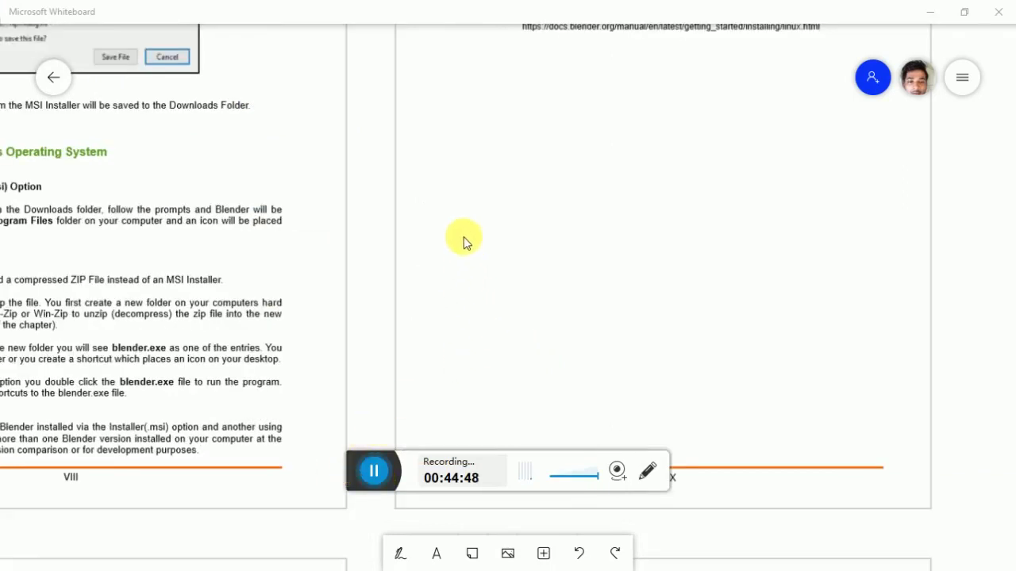
click(401, 552)
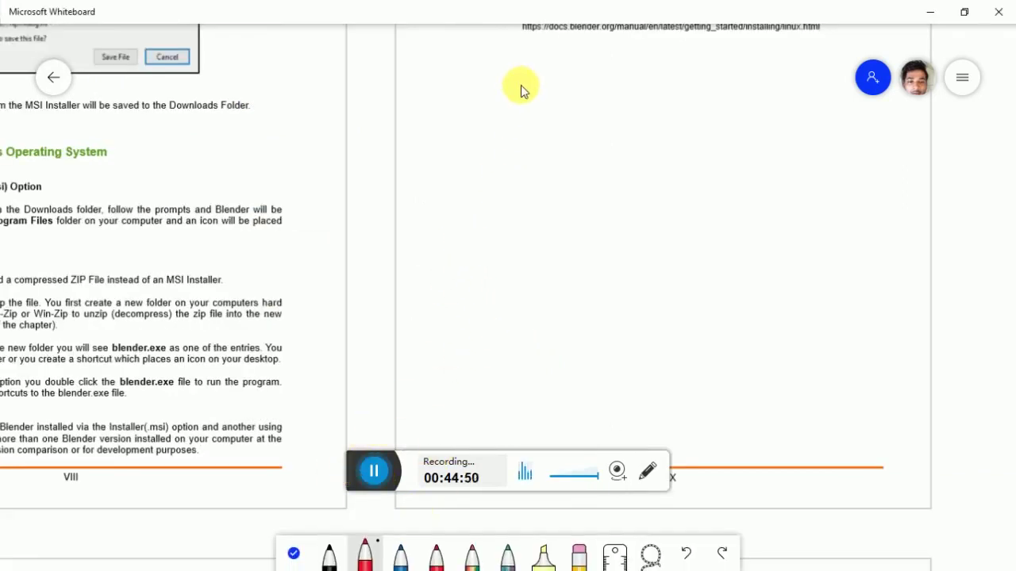
In red ink, write and underline the Blender Intro heading, then Features and Installation notes
click(452, 104)
drag(461, 105, 459, 101)
mouse_move(477, 119)
mouse_down()
mouse_move(612, 106)
mouse_move(647, 117)
mouse_move(728, 91)
mouse_up()
drag(480, 153, 741, 101)
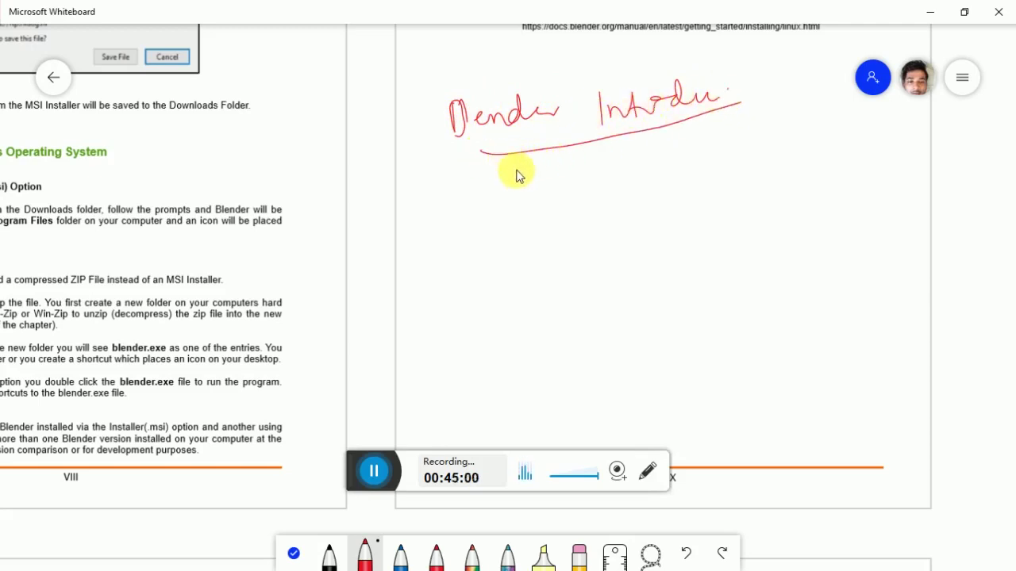
drag(540, 185, 624, 164)
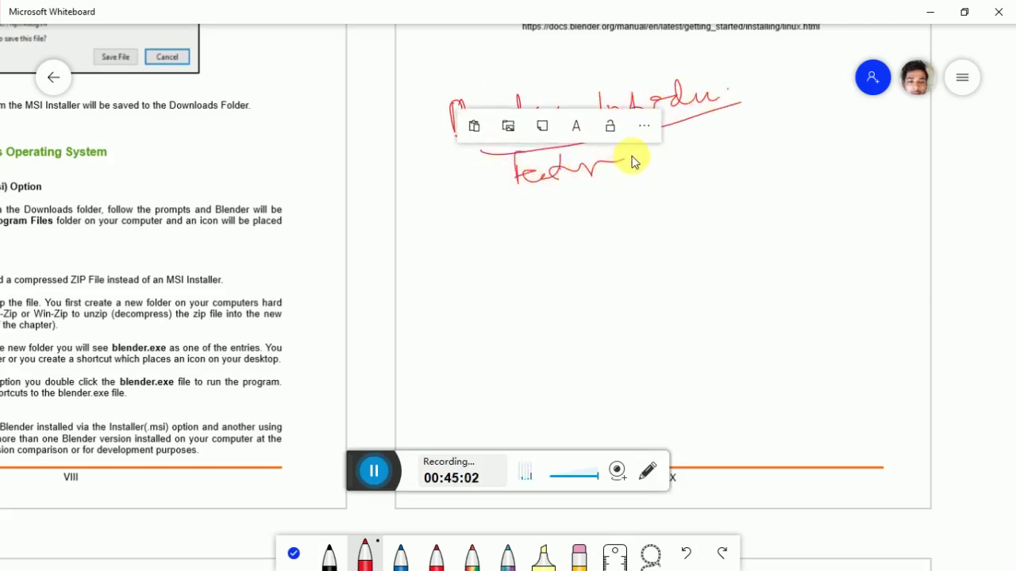
click(681, 160)
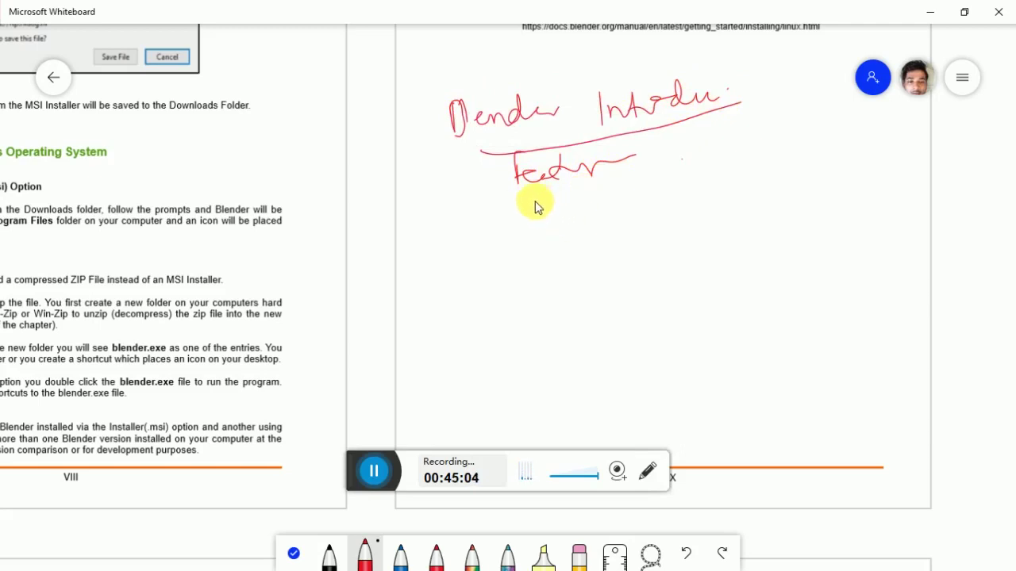
mouse_move(542, 231)
mouse_down()
mouse_move(594, 198)
mouse_move(655, 224)
mouse_move(695, 198)
mouse_up()
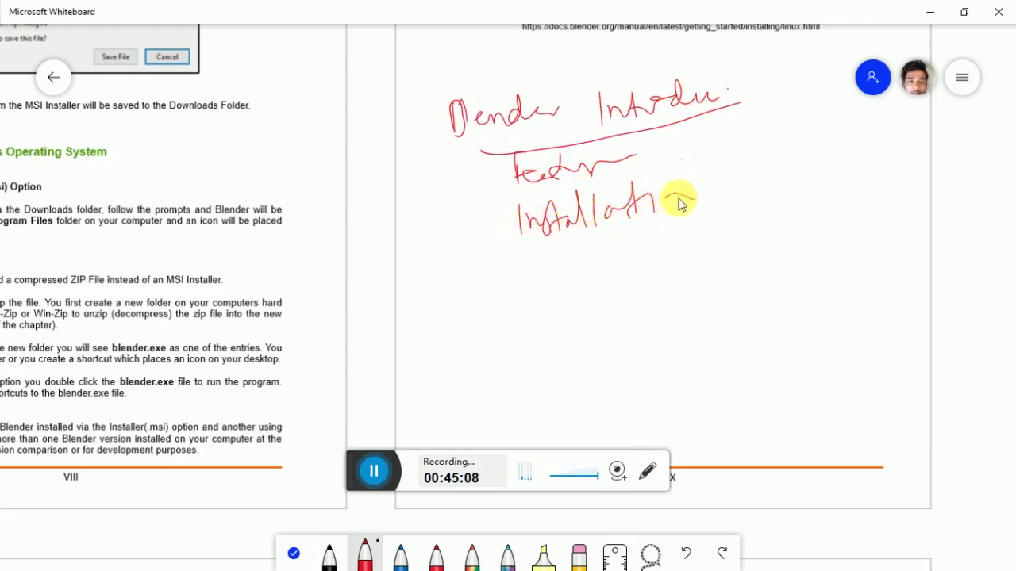
Add red notes for System Requirements and Basic Moves, then exit inking and zoom out
mouse_move(573, 276)
mouse_down()
mouse_move(572, 257)
mouse_move(607, 268)
mouse_move(605, 292)
mouse_up()
mouse_move(662, 246)
mouse_down()
mouse_move(687, 251)
mouse_move(786, 217)
mouse_up()
drag(701, 284, 710, 278)
mouse_move(719, 321)
mouse_down()
mouse_move(748, 315)
mouse_move(818, 270)
mouse_move(871, 279)
mouse_up()
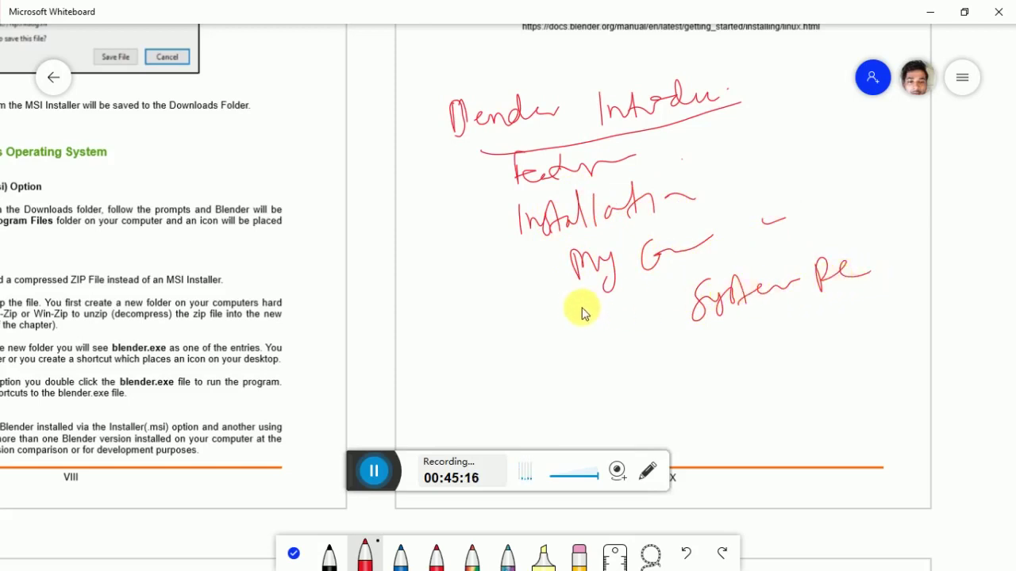
mouse_move(530, 339)
mouse_down()
mouse_move(533, 375)
mouse_move(615, 344)
mouse_up()
mouse_move(553, 389)
mouse_down()
mouse_move(573, 405)
mouse_move(617, 398)
mouse_up()
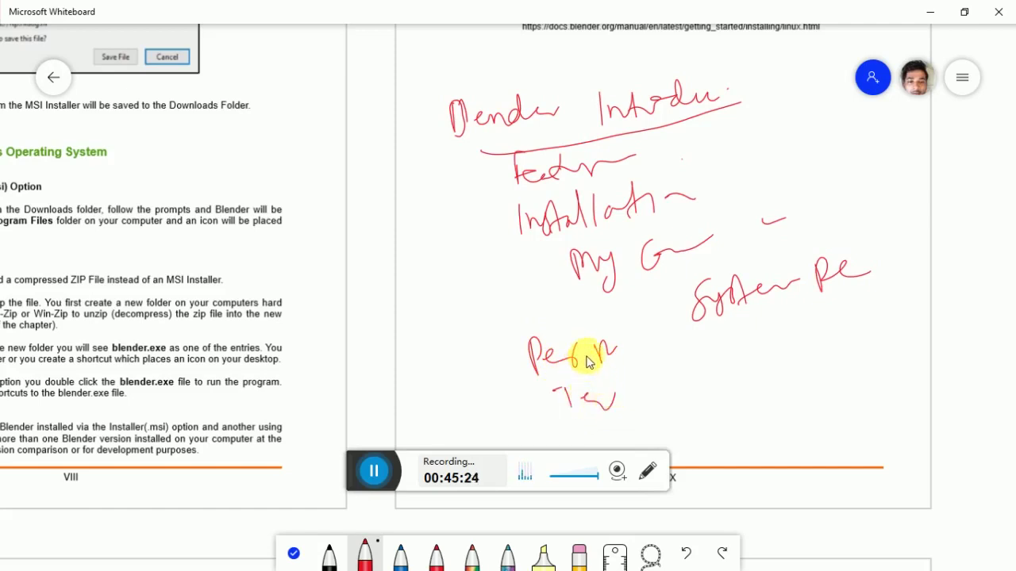
drag(754, 378, 804, 361)
drag(816, 343, 811, 361)
drag(864, 333, 912, 311)
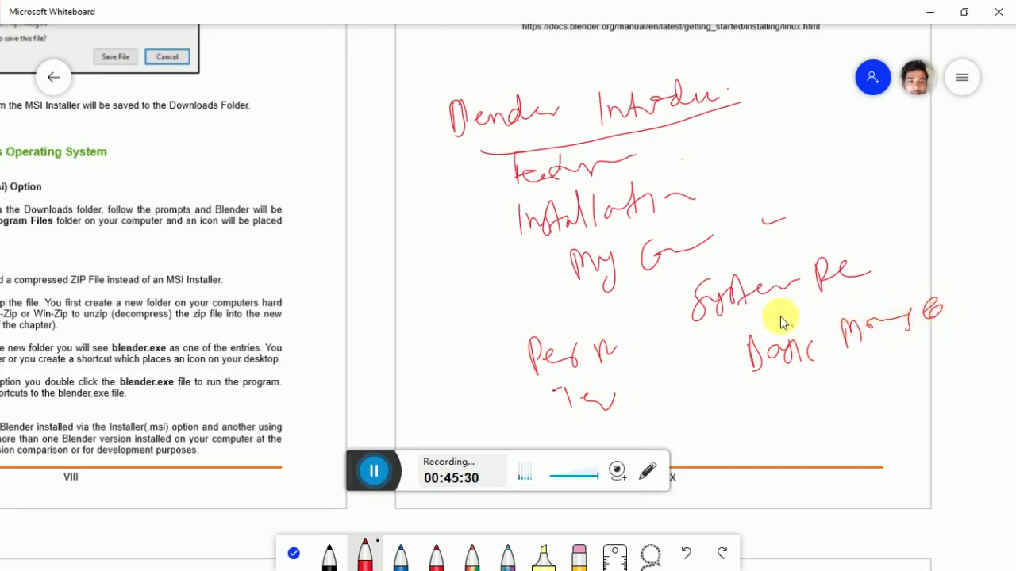
click(293, 553)
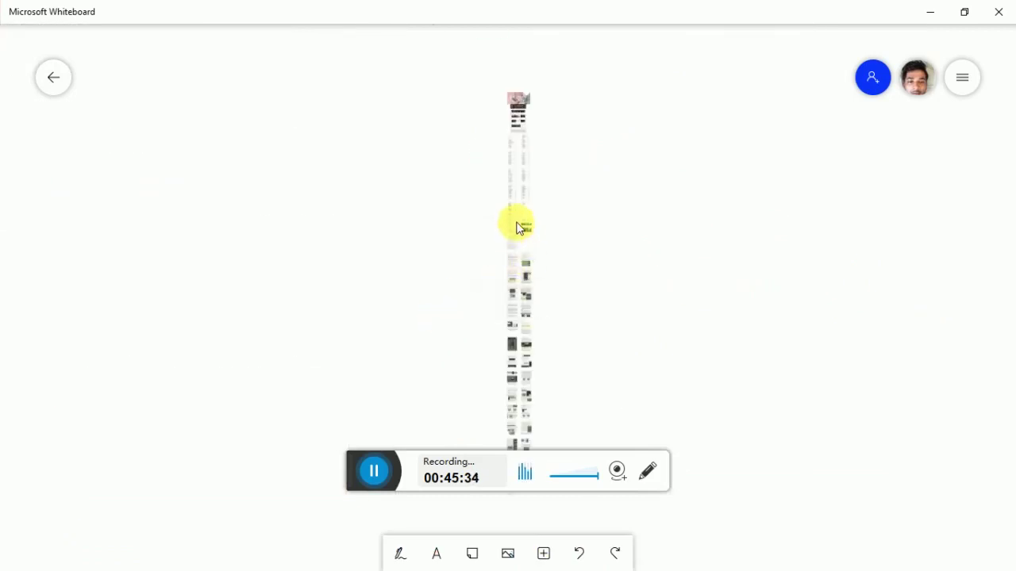
Zoom to 100% and scroll down the board toward The Graphical User Interface page
scroll(523, 260, up, 5)
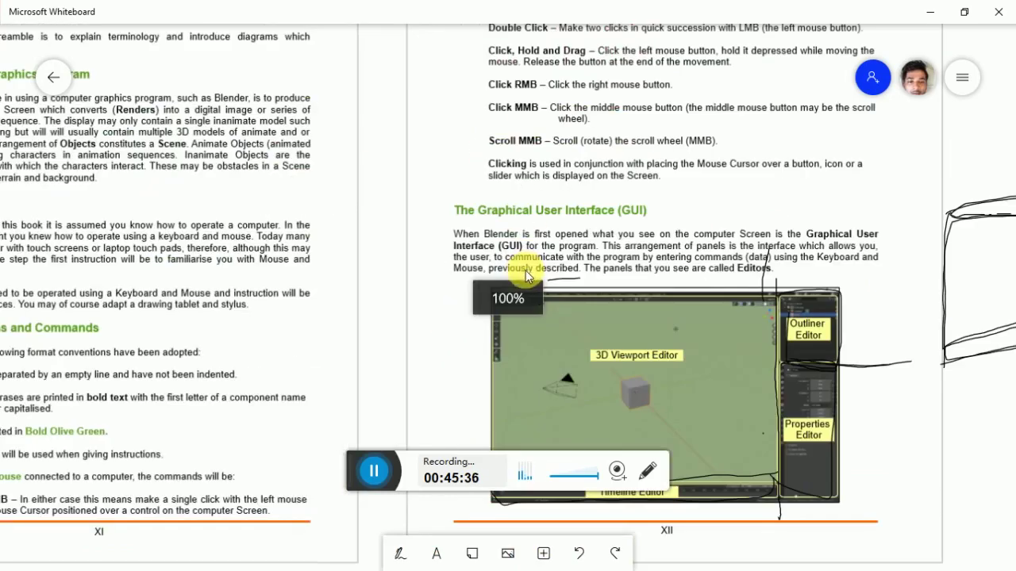
scroll(440, 320, up, 5)
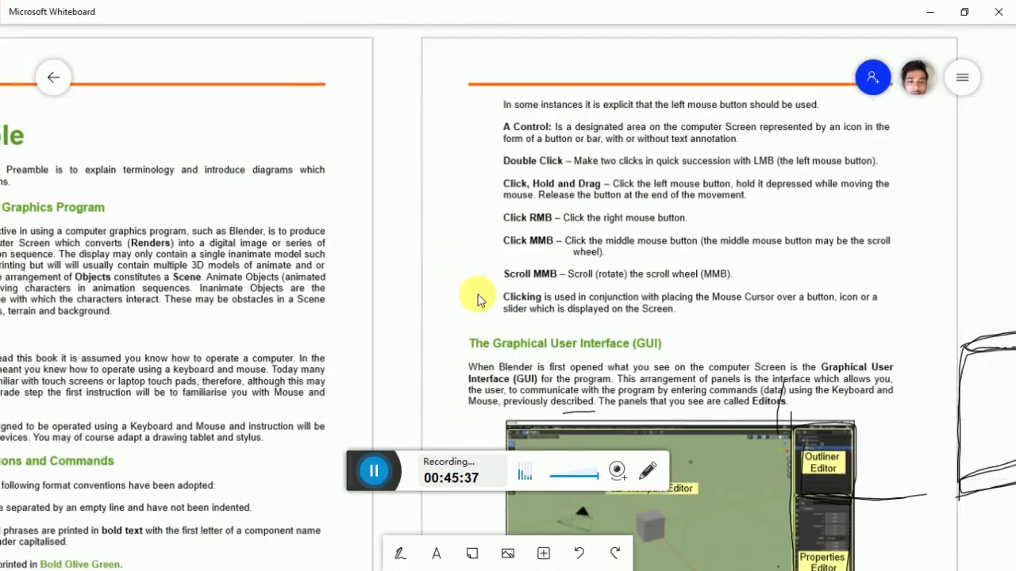
scroll(601, 381, left, 5)
scroll(526, 228, down, 2)
scroll(439, 211, down, 1)
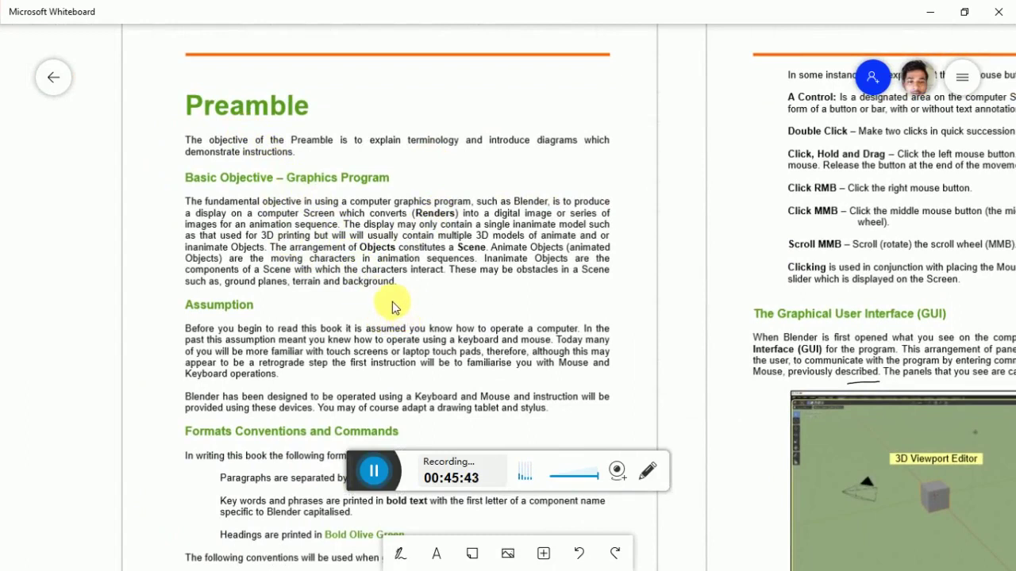
scroll(396, 309, down, 1)
scroll(397, 309, right, 1)
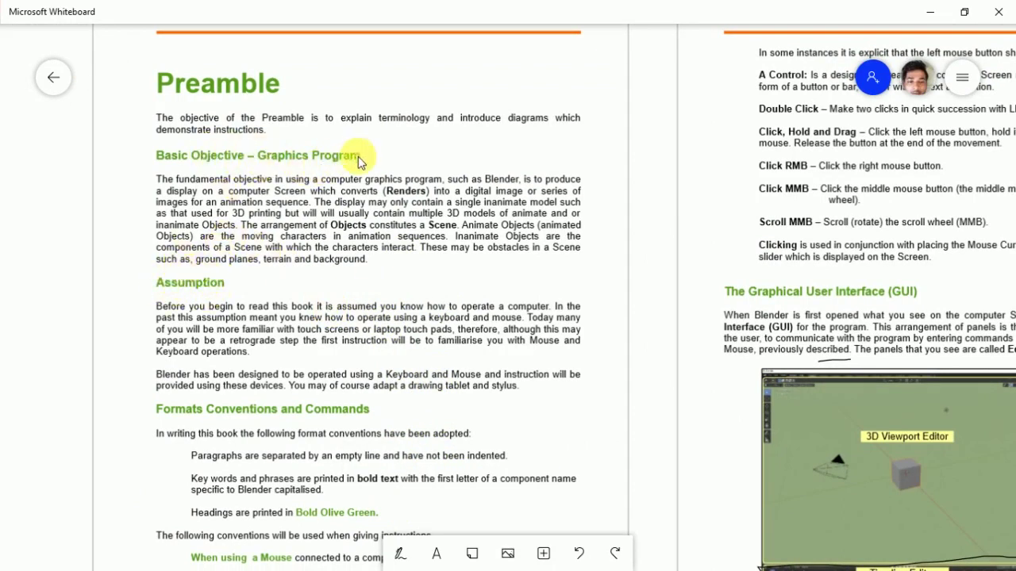
scroll(326, 242, down, 2)
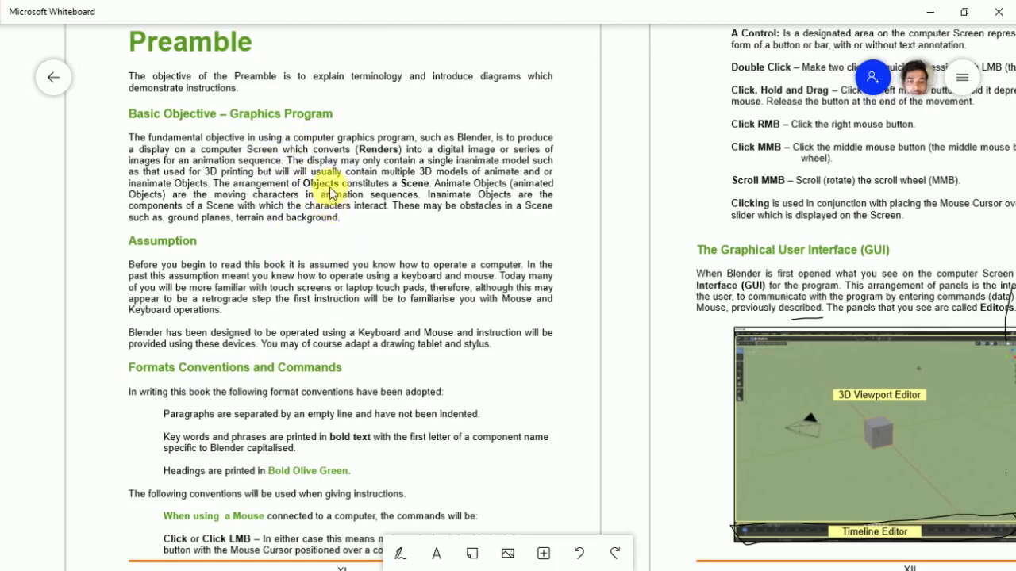
scroll(332, 193, down, 2)
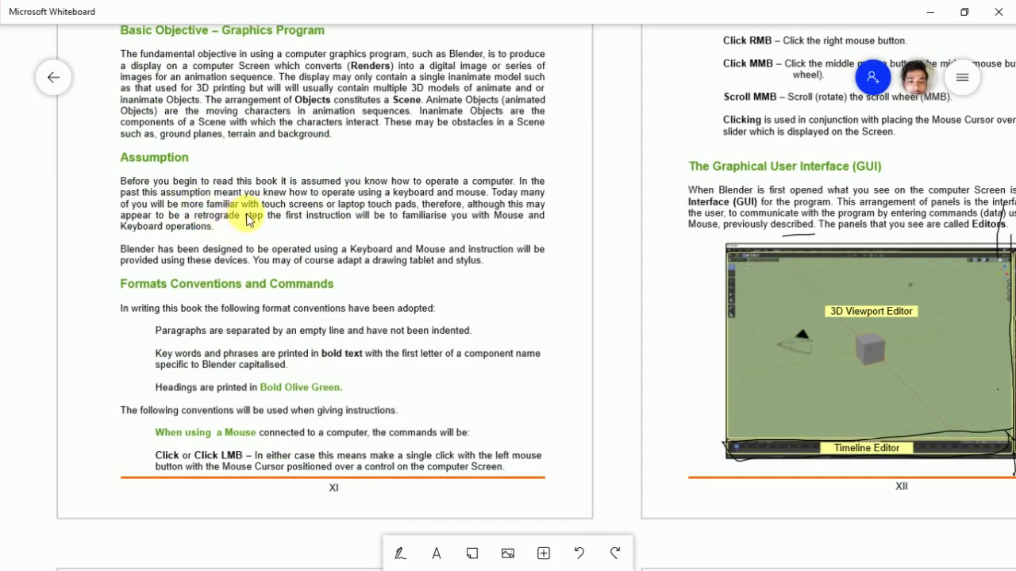
scroll(238, 238, down, 3)
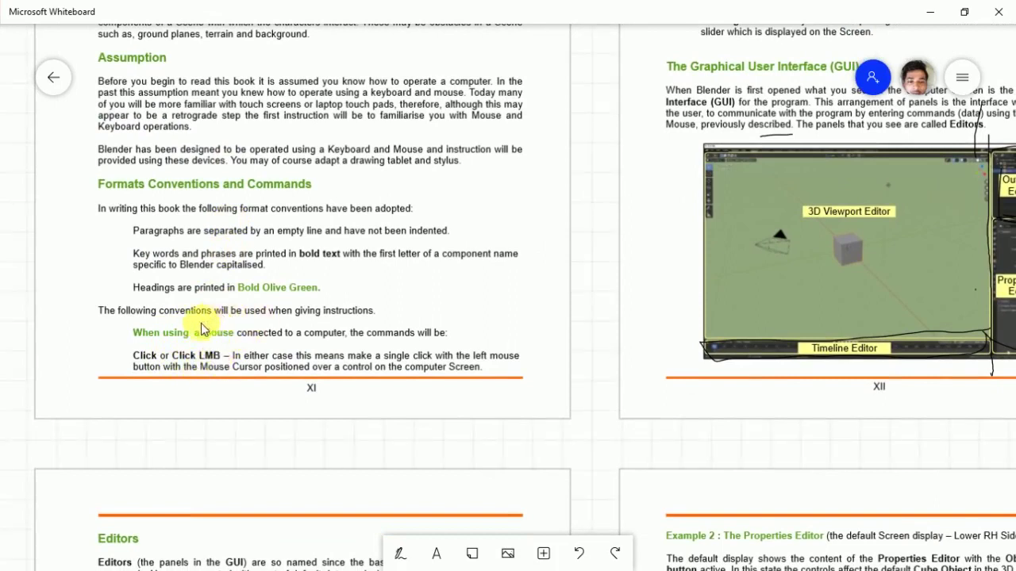
Pan to the blank space beside the sketched layout on page XII and draw a red box
scroll(204, 326, right, 5)
scroll(226, 294, up, 2)
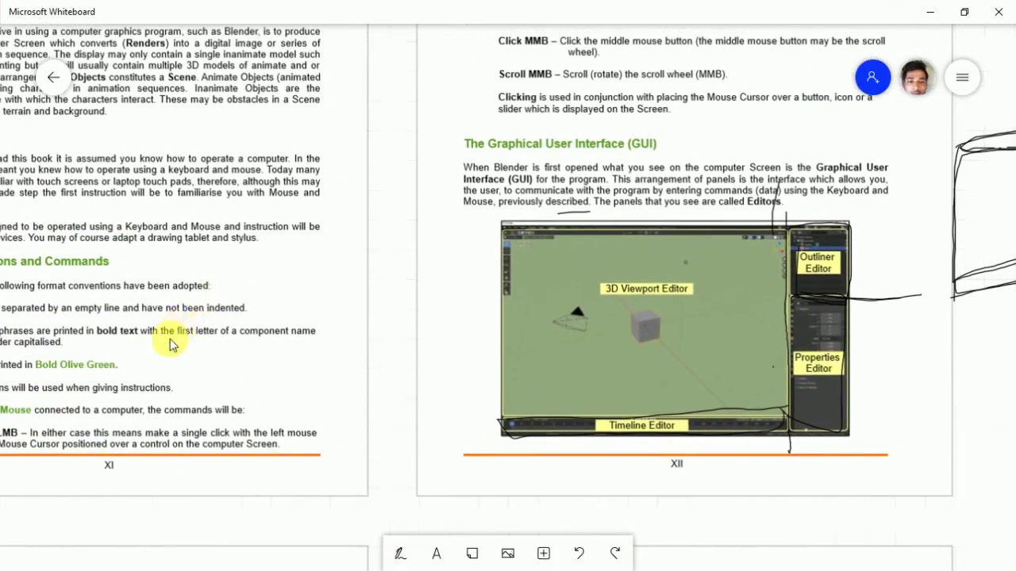
scroll(198, 310, up, 2)
scroll(198, 309, right, 2)
scroll(218, 280, up, 2)
scroll(219, 280, right, 2)
scroll(204, 302, up, 2)
scroll(204, 302, right, 2)
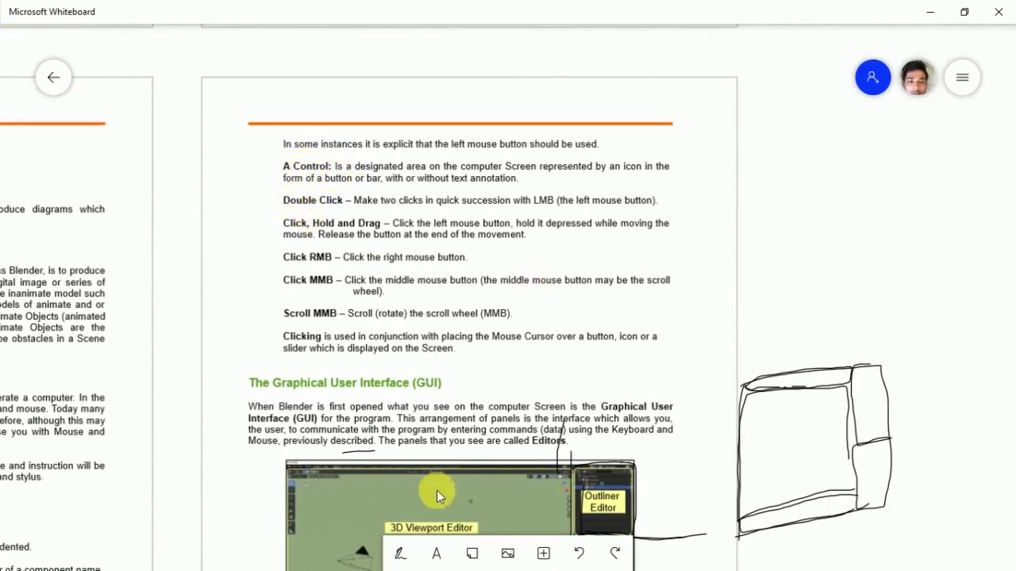
click(397, 549)
mouse_move(772, 152)
mouse_down()
mouse_move(920, 130)
mouse_move(800, 207)
mouse_up()
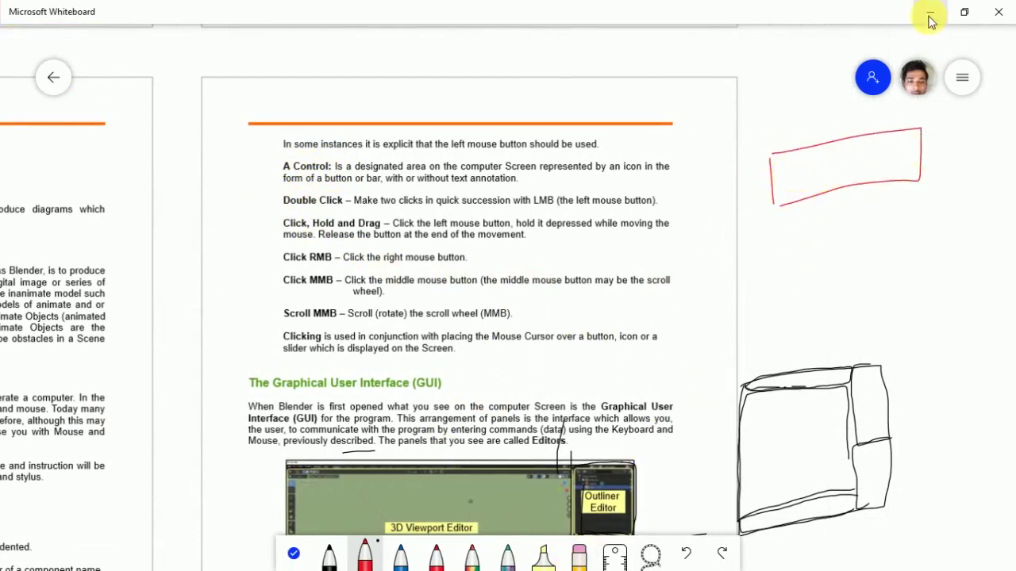
mouse_move(550, 565)
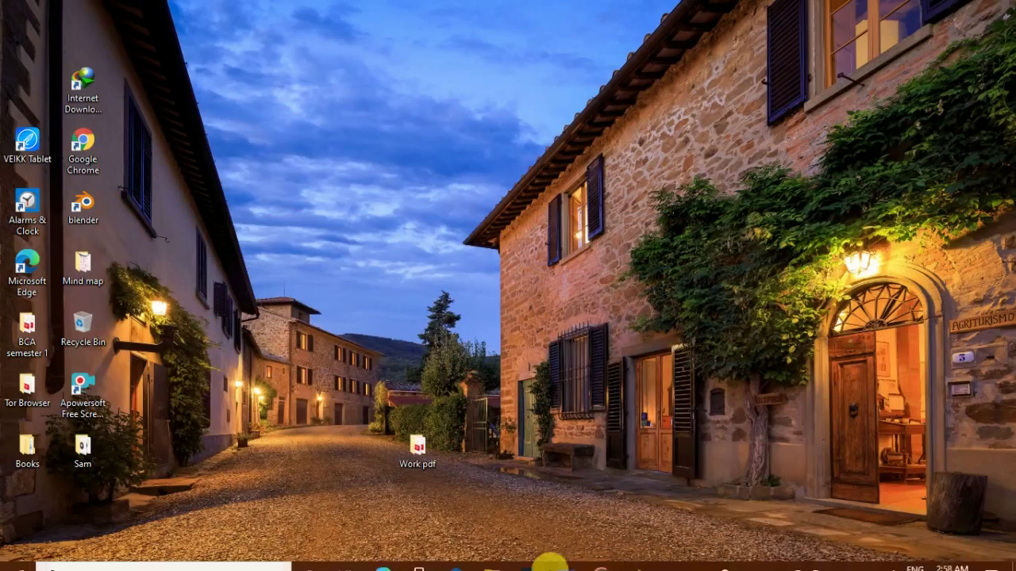
Rotate the Cube to 352° around Z in Object properties, then minimize Blender
click(640, 558)
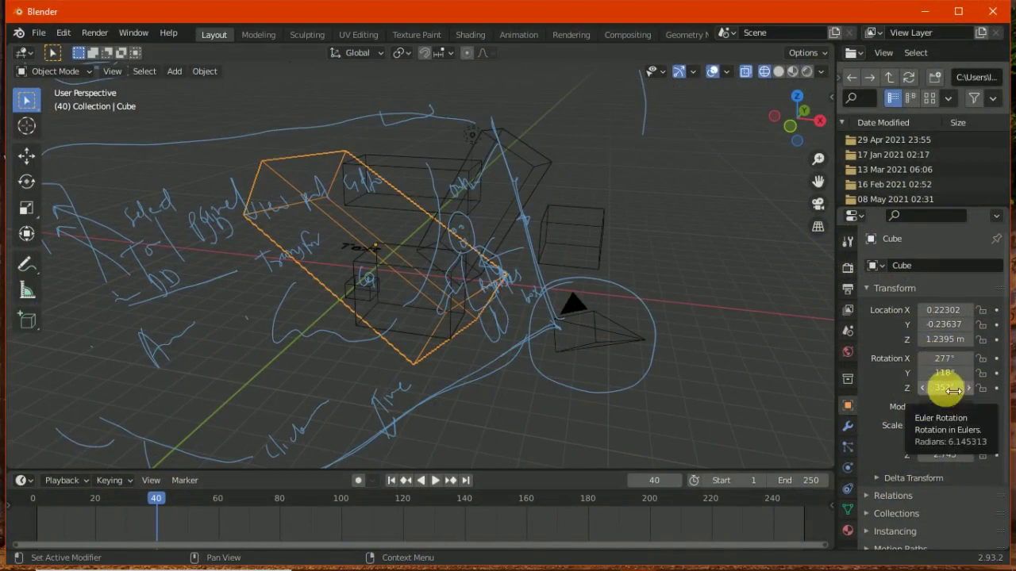
mouse_move(953, 389)
mouse_down()
mouse_move(932, 387)
mouse_move(952, 381)
mouse_move(960, 360)
mouse_move(924, 325)
mouse_move(941, 315)
mouse_up()
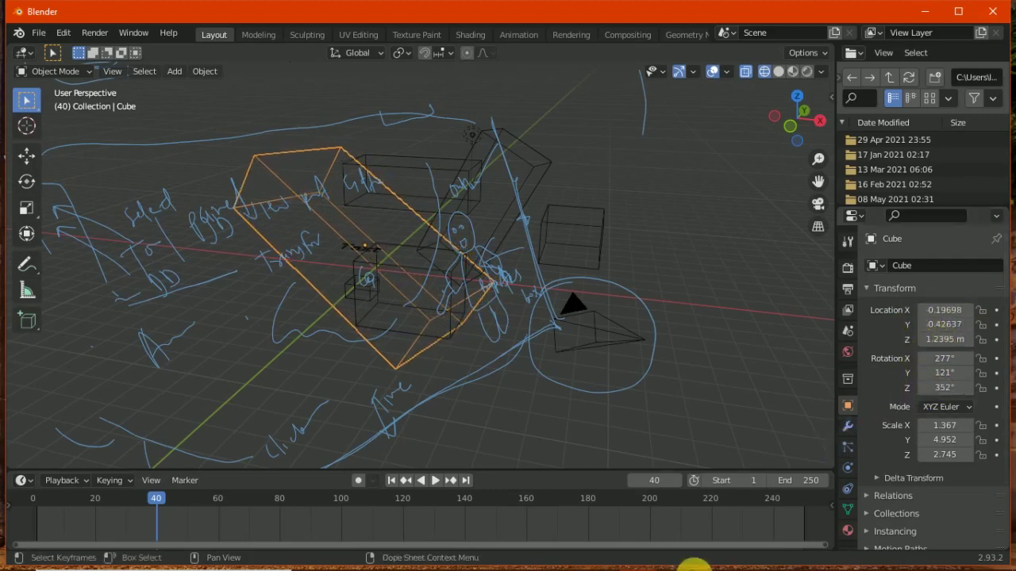
click(924, 11)
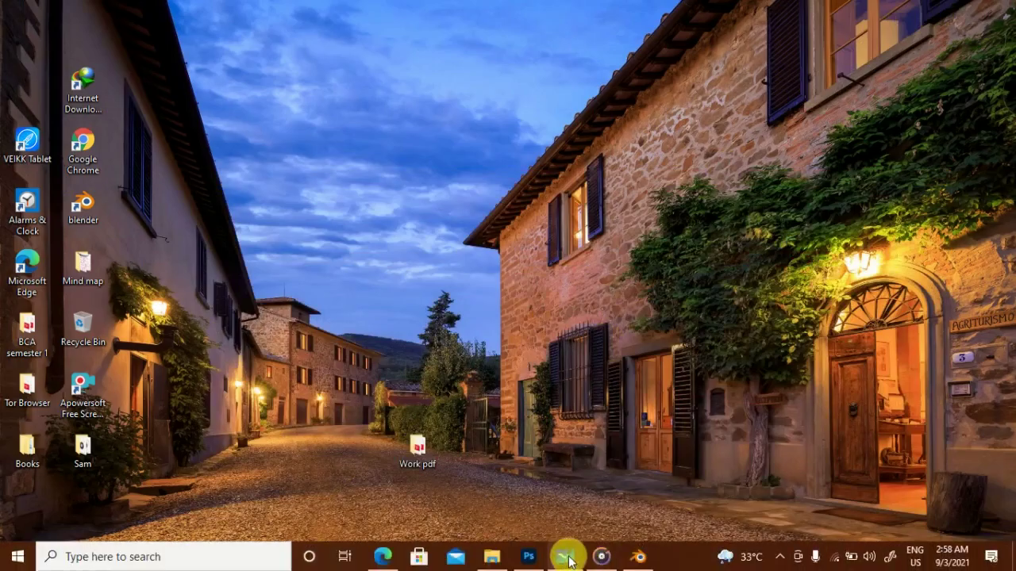
Sketch a red computer mouse with buttons and wheel, labelling its left button 'left'
click(565, 557)
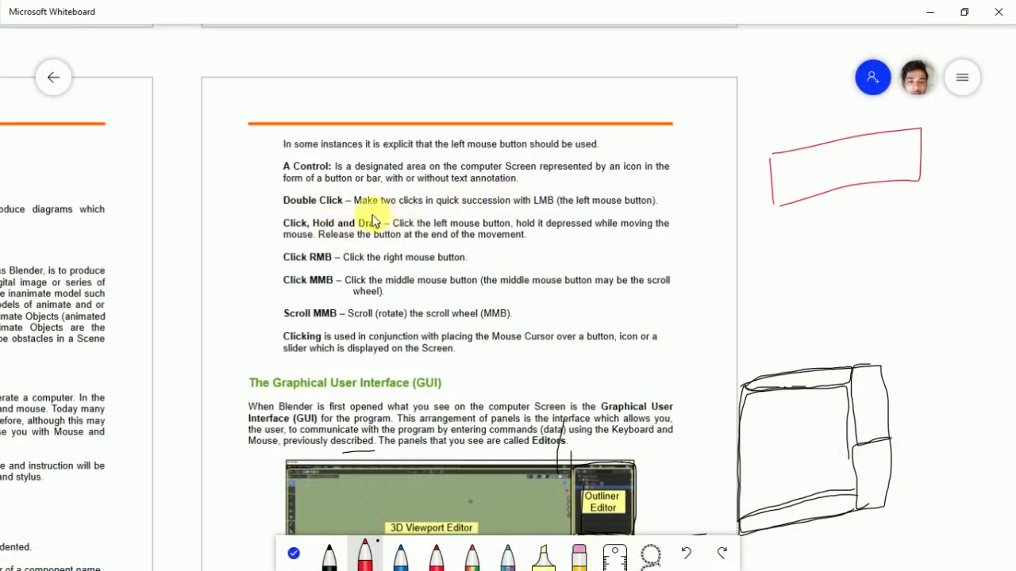
drag(609, 303, 606, 318)
mouse_move(707, 261)
mouse_down()
mouse_move(680, 295)
mouse_move(746, 357)
mouse_up()
mouse_move(713, 268)
mouse_down()
mouse_move(713, 363)
mouse_move(717, 277)
mouse_up()
drag(684, 326, 644, 317)
mouse_move(636, 300)
mouse_down()
mouse_move(636, 318)
mouse_move(666, 318)
mouse_up()
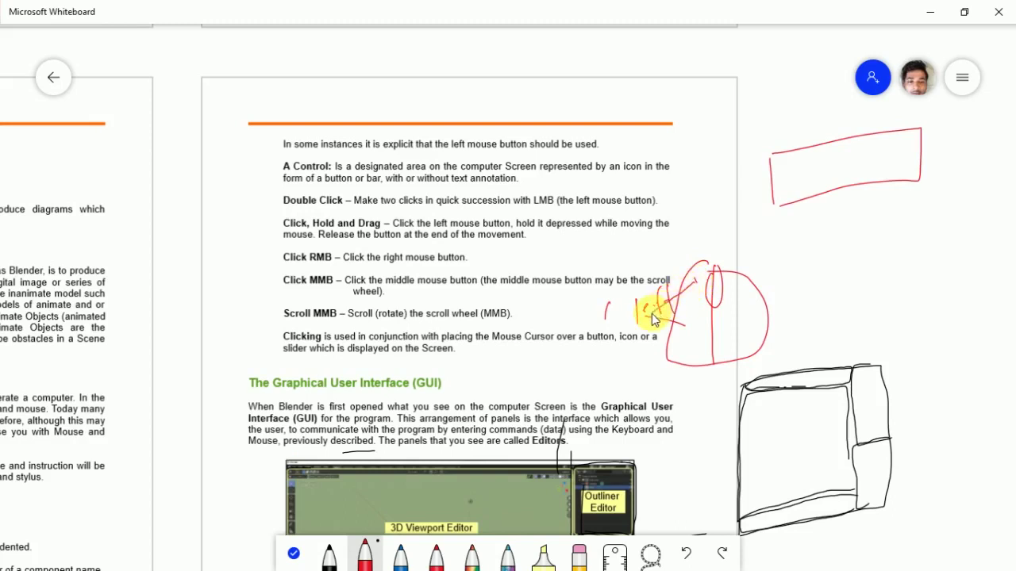
drag(645, 326, 674, 292)
click(778, 258)
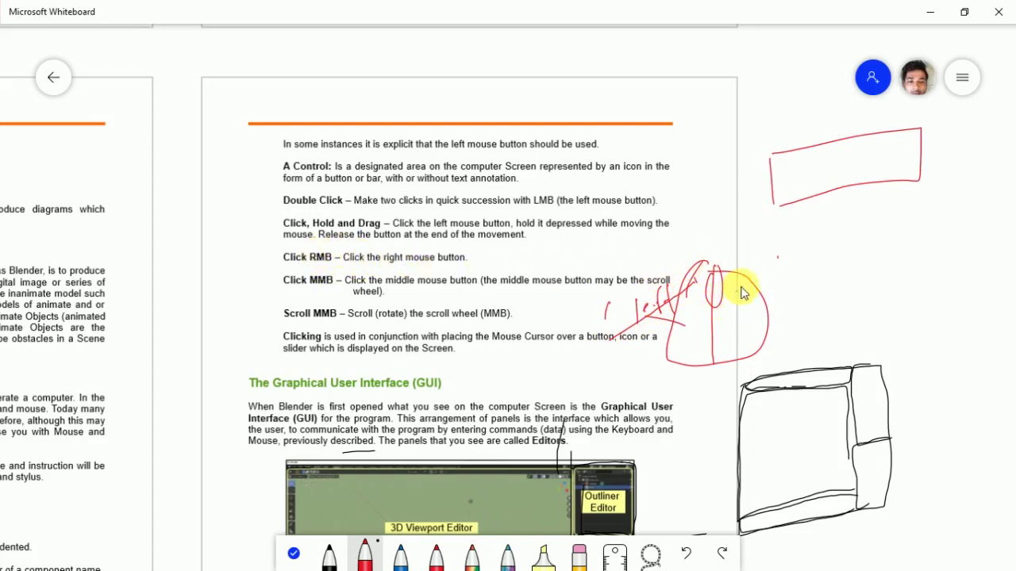
Draw a red lined page beside the mouse, then minimize Whiteboard
right_click(773, 274)
mouse_move(771, 329)
mouse_down()
mouse_move(820, 249)
mouse_move(833, 349)
mouse_up()
mouse_move(783, 277)
mouse_down()
mouse_move(813, 274)
mouse_move(806, 290)
mouse_up()
mouse_move(784, 306)
mouse_down()
mouse_move(804, 305)
mouse_move(803, 317)
mouse_up()
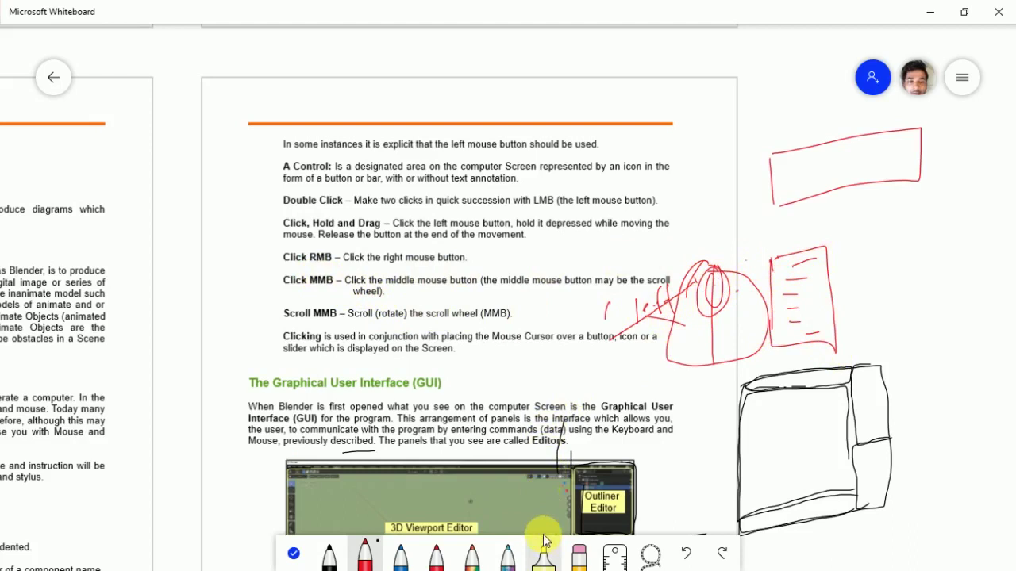
click(930, 12)
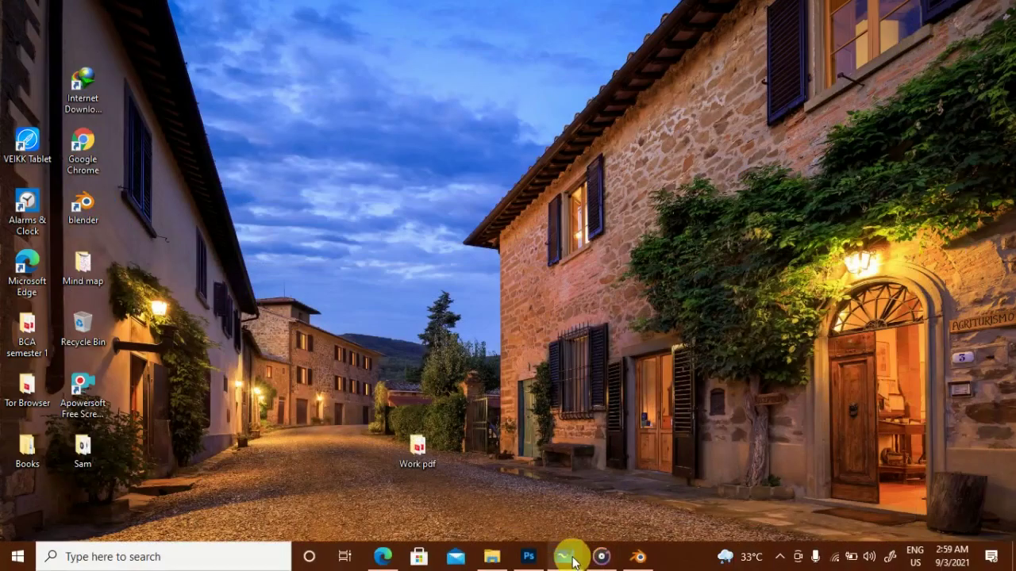
Restore Blender, pan and zoom the 3D view far out, then minimize it again
click(637, 559)
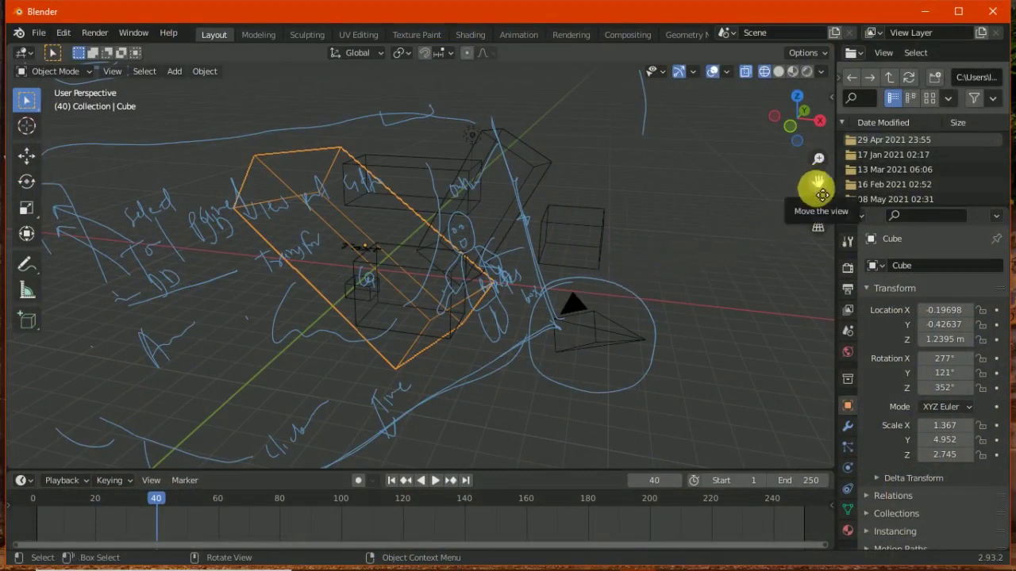
mouse_move(825, 187)
mouse_down()
mouse_move(782, 193)
mouse_move(780, 204)
mouse_move(792, 182)
mouse_move(783, 170)
mouse_move(825, 162)
mouse_move(816, 154)
mouse_move(775, 281)
mouse_move(811, 154)
mouse_move(816, 184)
mouse_move(789, 274)
mouse_up()
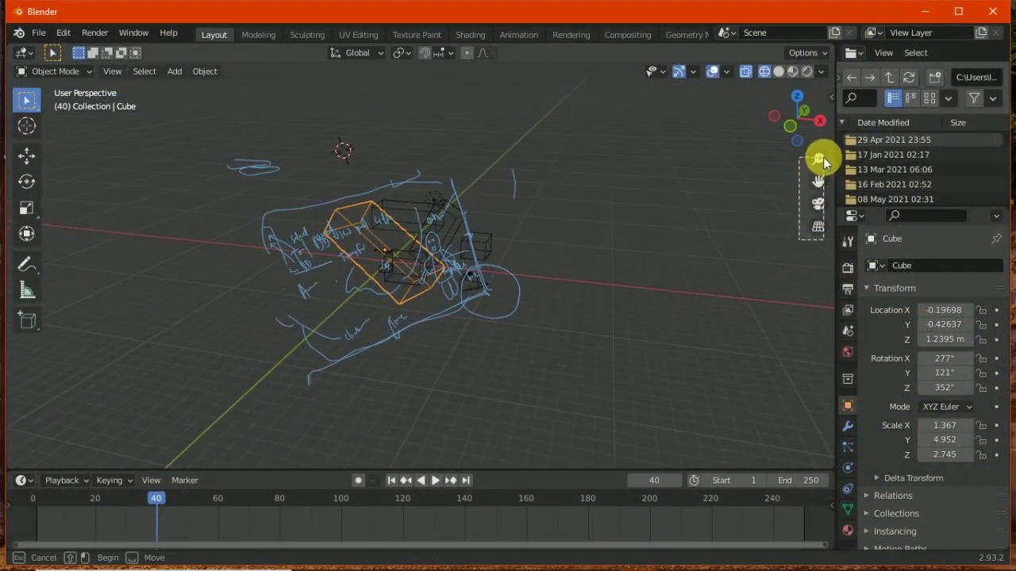
mouse_move(820, 158)
mouse_down()
mouse_move(815, 208)
mouse_move(872, 79)
mouse_move(821, 113)
mouse_move(803, 174)
mouse_move(794, 118)
mouse_move(778, 148)
mouse_move(820, 102)
mouse_move(756, 125)
mouse_move(796, 112)
mouse_move(780, 130)
mouse_move(783, 118)
mouse_move(754, 135)
mouse_move(732, 124)
mouse_up()
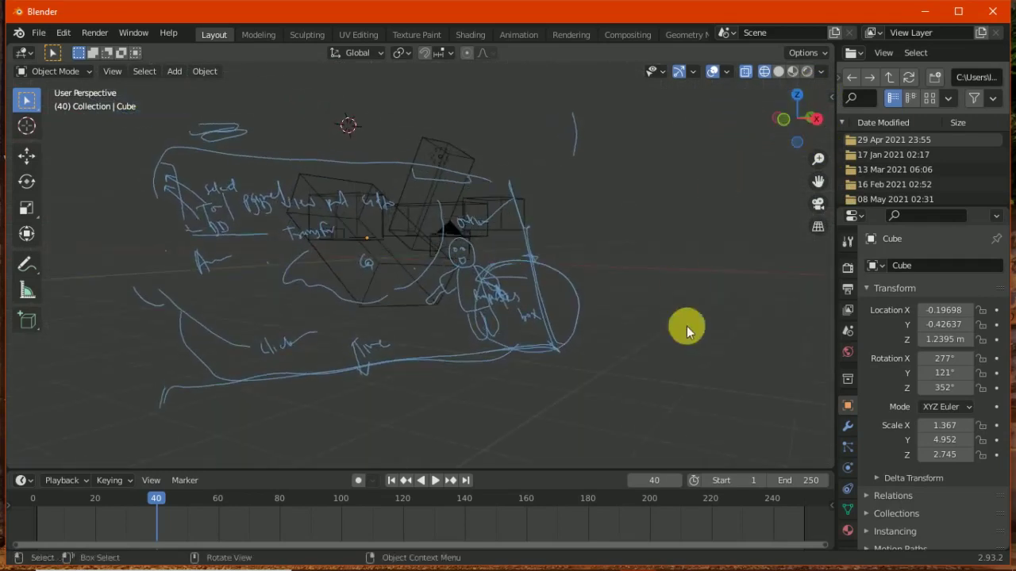
click(925, 11)
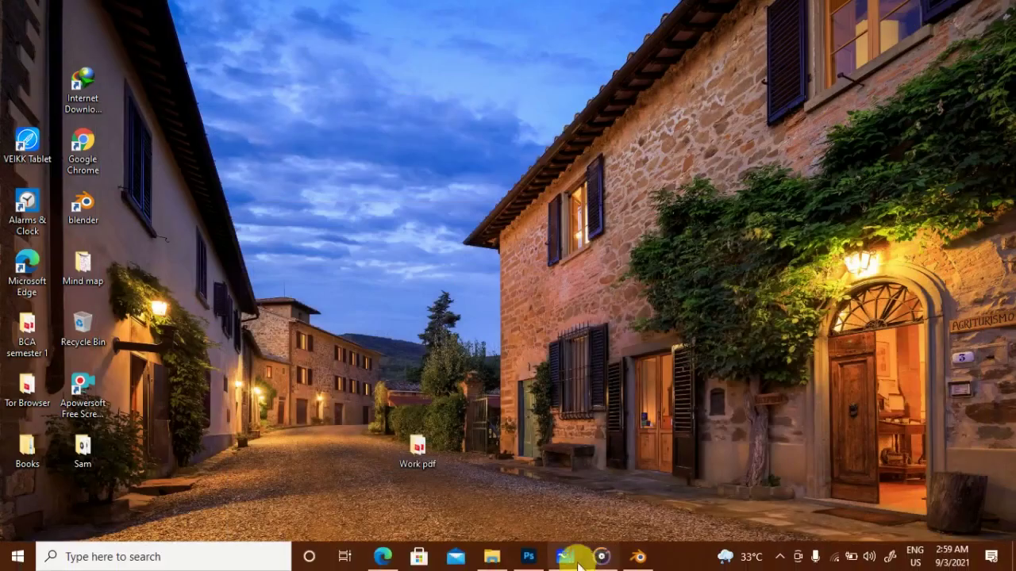
click(638, 557)
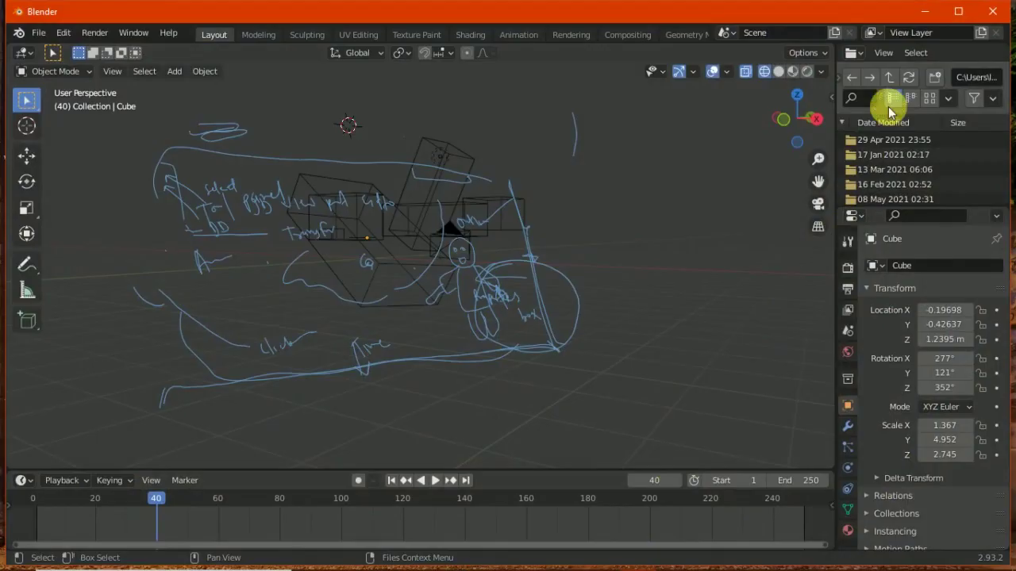
click(925, 11)
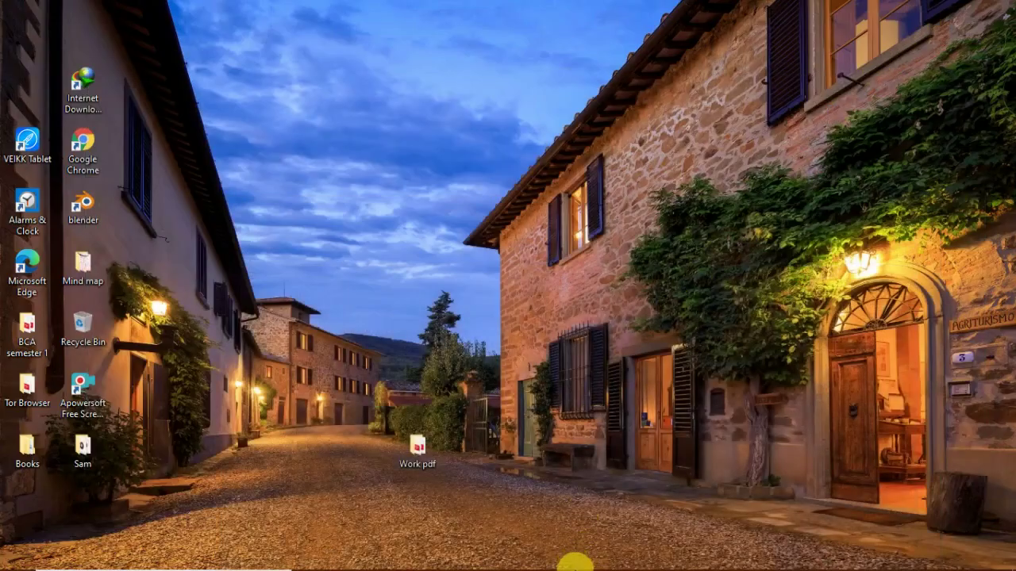
Glance at the Blender thanks page in Edge, minimize it, and restore Whiteboard
click(385, 555)
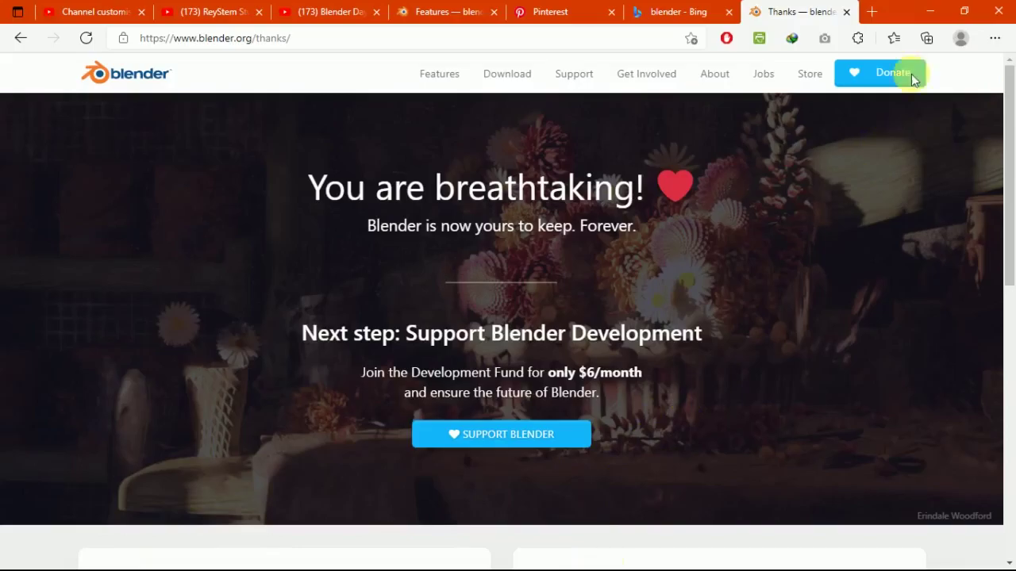
click(932, 12)
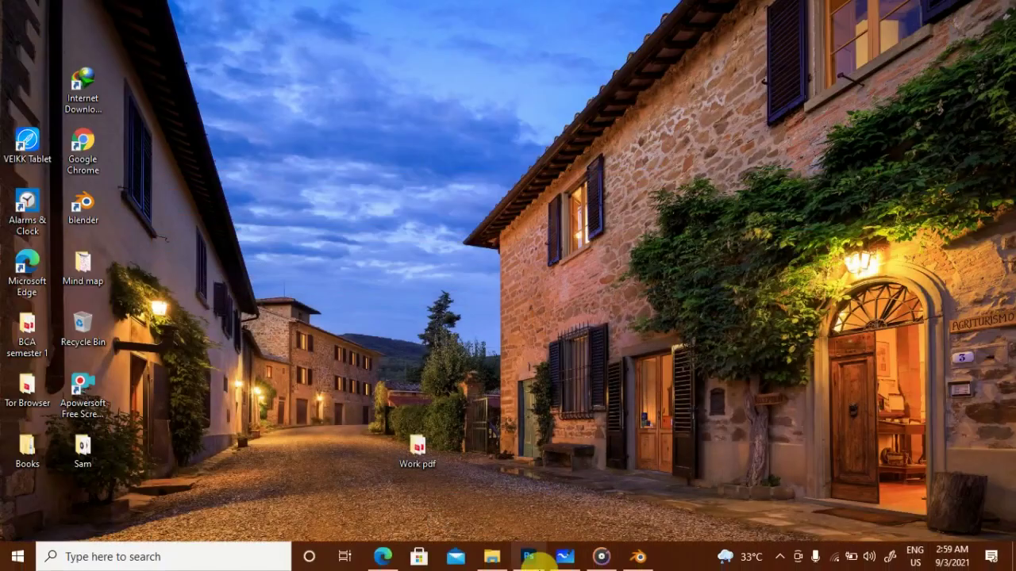
click(562, 556)
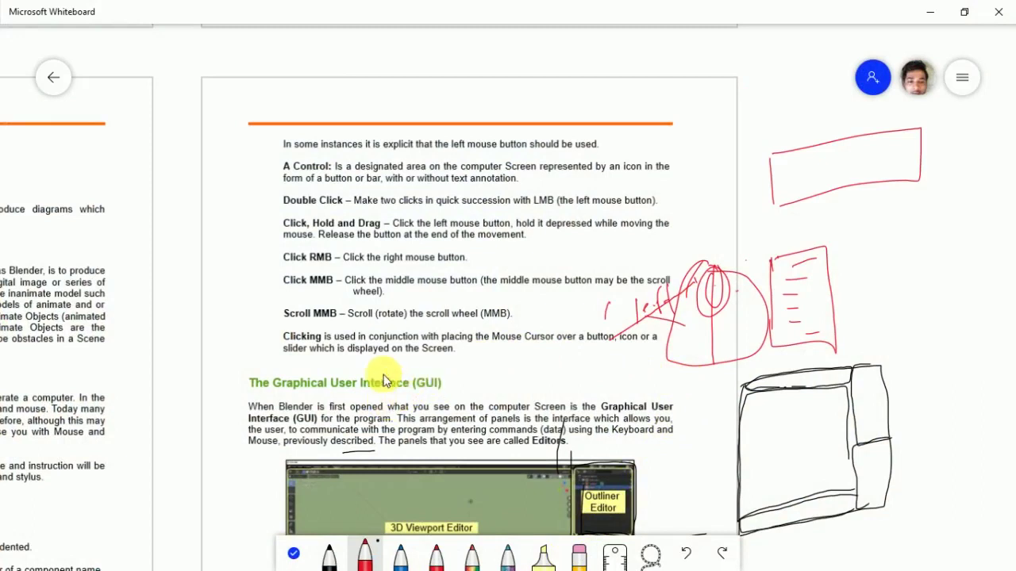
Finish inking, zoom in on the GUI diagram, and select the red pen
click(292, 554)
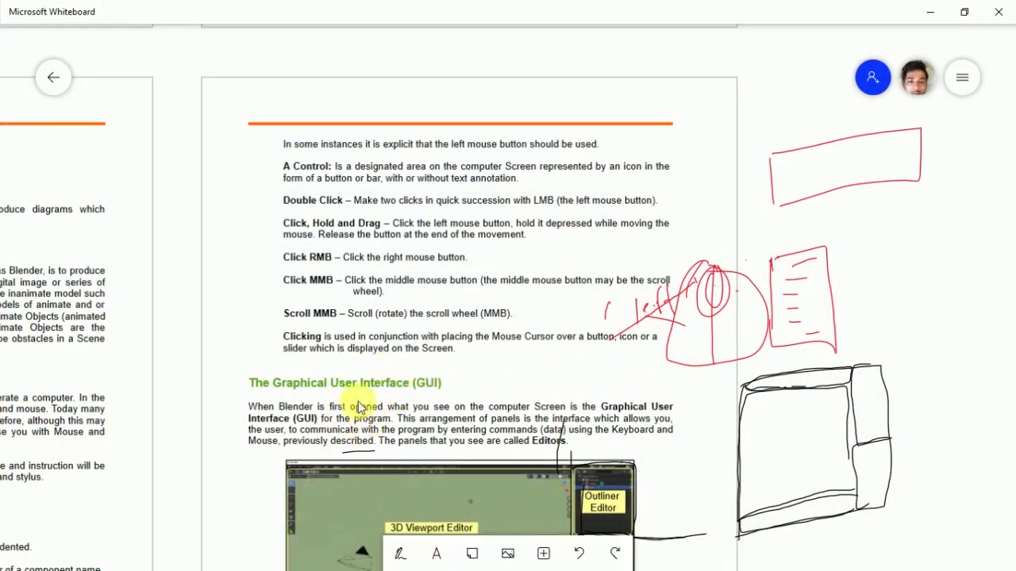
scroll(361, 421, down, 2)
scroll(408, 344, down, 2)
scroll(418, 389, down, 1)
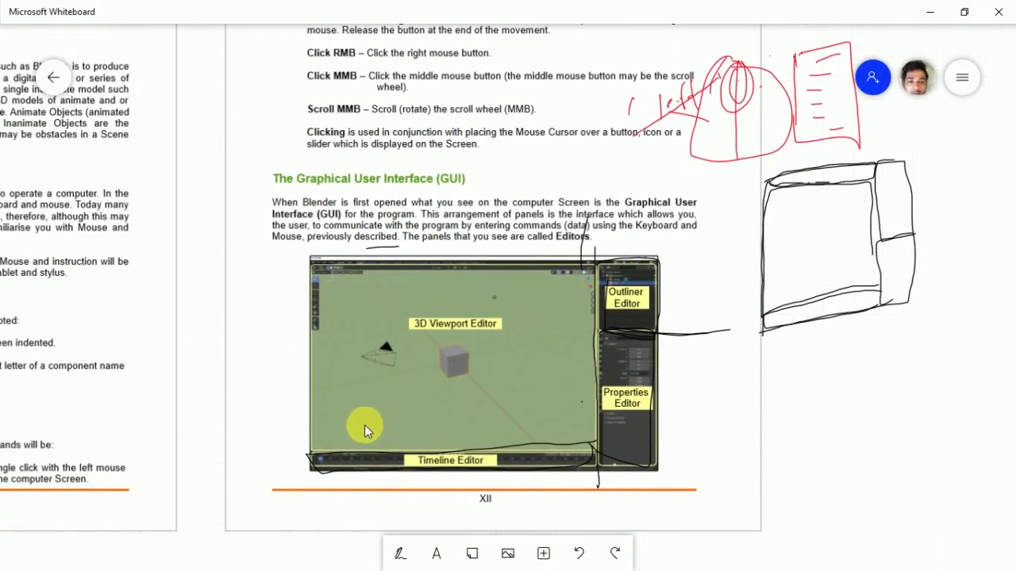
ctrl+scroll(365, 422, down, 2)
ctrl+scroll(389, 400, up, 1)
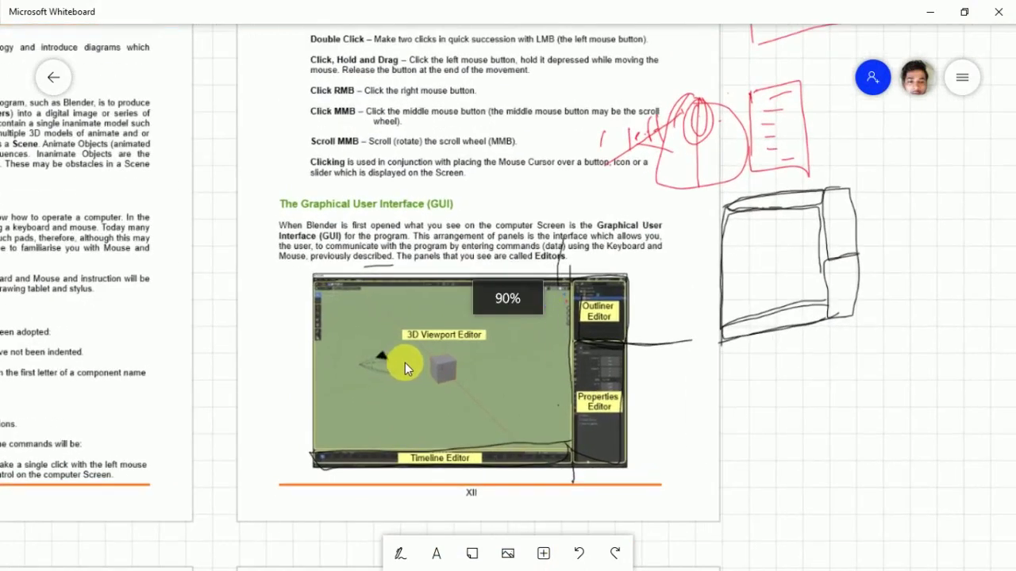
ctrl+scroll(408, 365, up, 2)
ctrl+scroll(417, 349, up, 3)
ctrl+scroll(459, 396, up, 2)
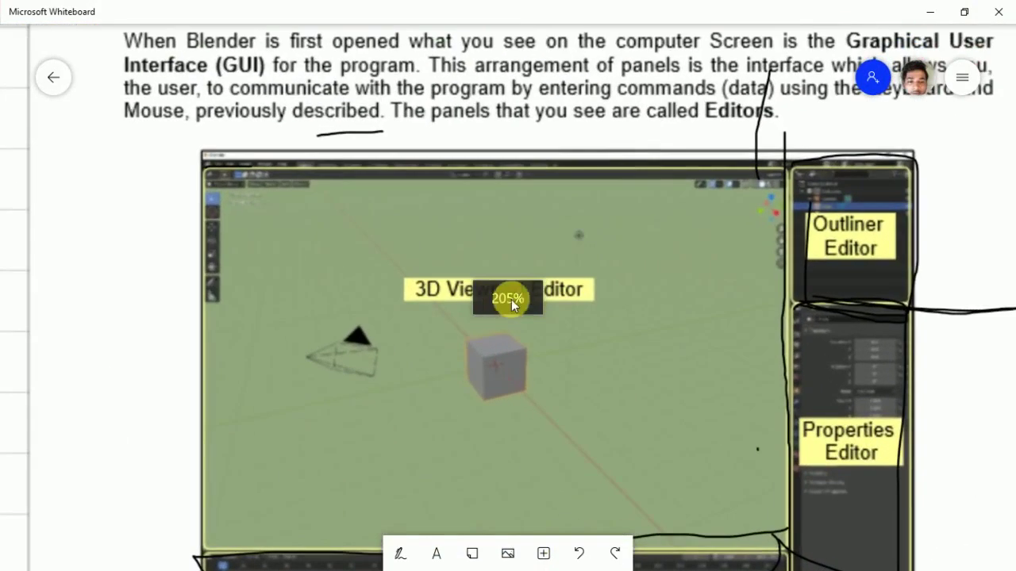
right_drag(459, 397, 427, 350)
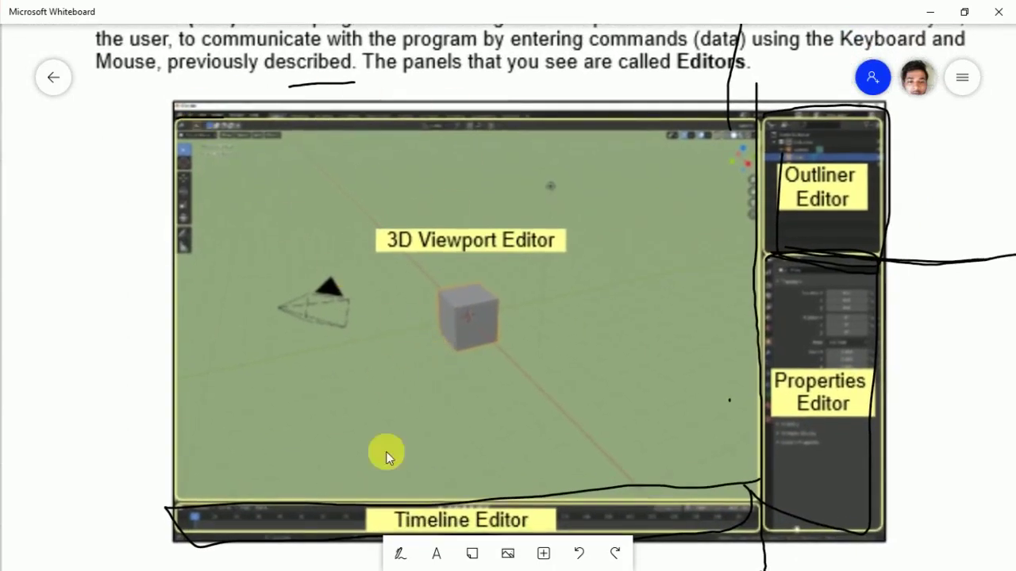
click(400, 553)
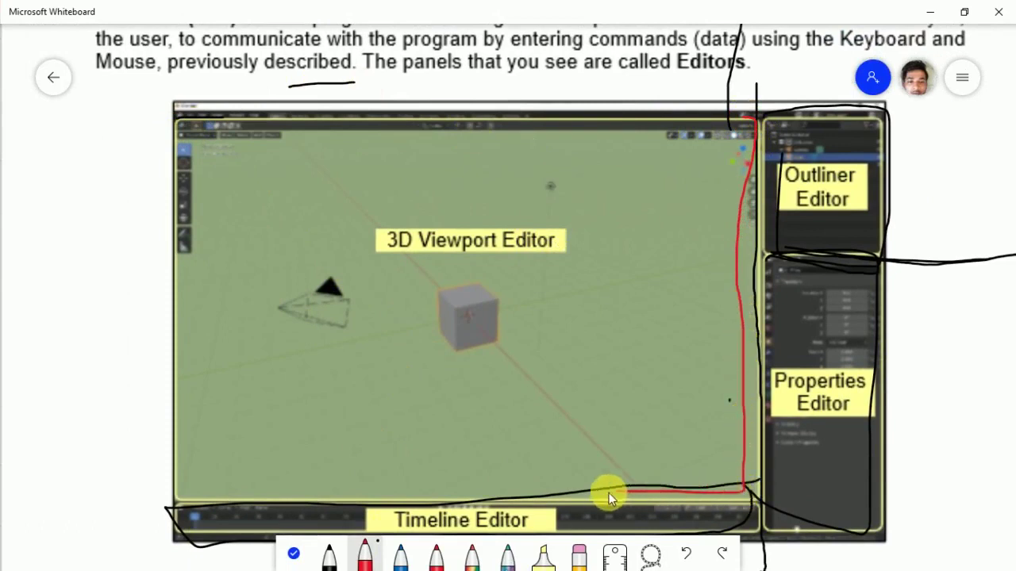
Trace the viewport's bottom edge, circle the camera, and bracket and label the tool strip in red
drag(393, 500, 219, 495)
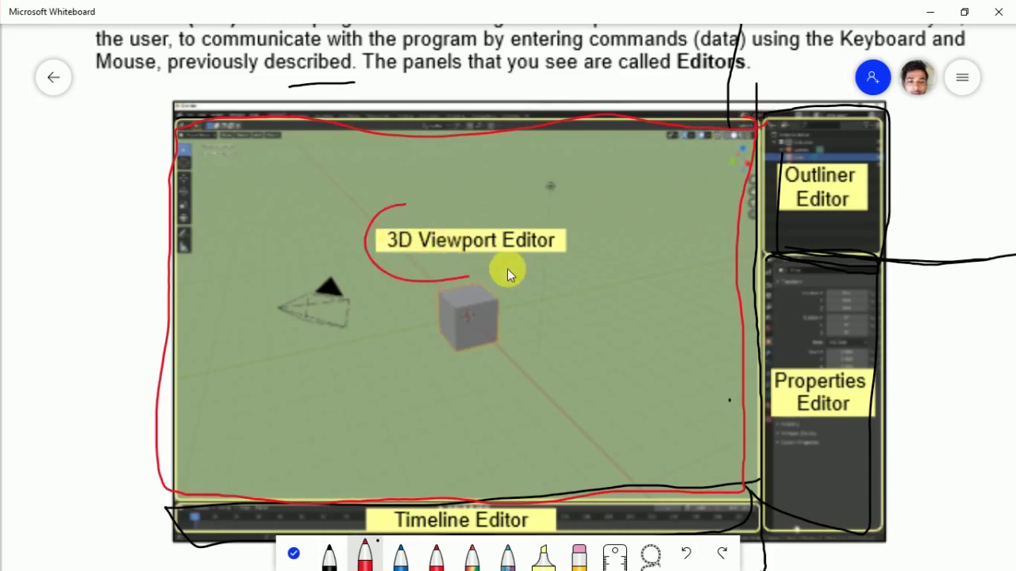
drag(331, 265, 345, 333)
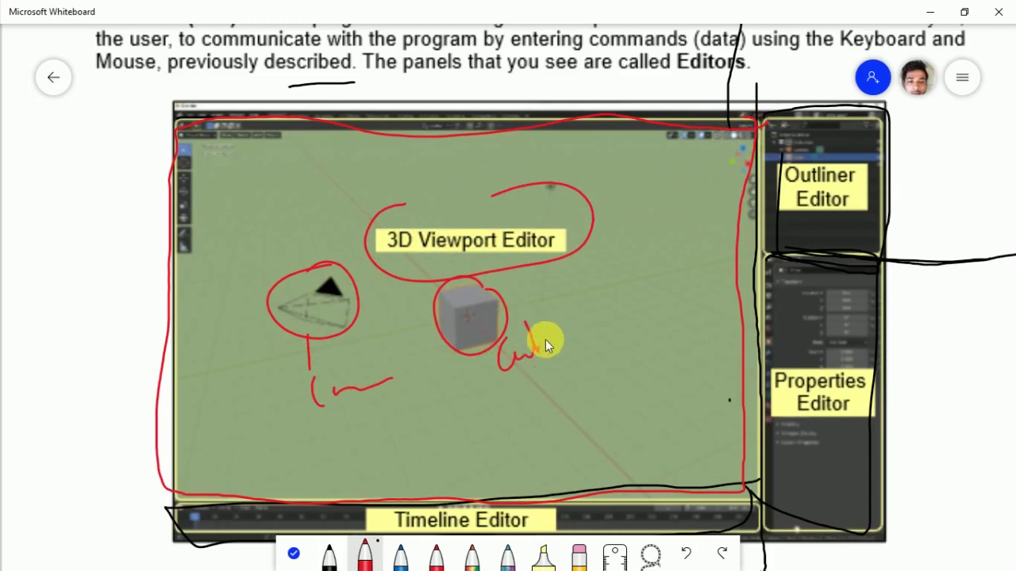
mouse_move(186, 136)
mouse_down()
mouse_move(222, 225)
mouse_move(287, 189)
mouse_up()
drag(302, 198, 317, 198)
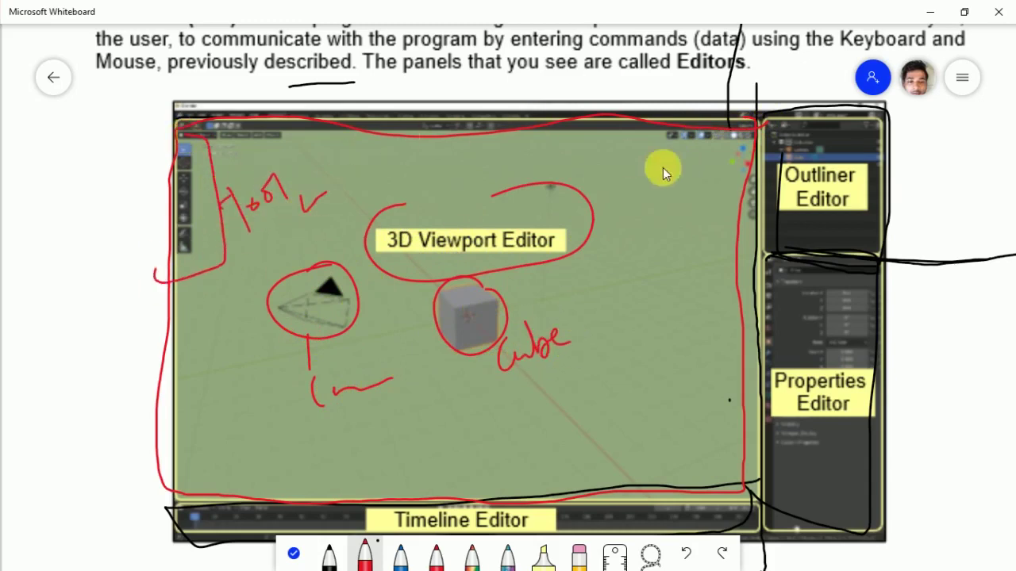
Circle the navigation gizmo and outline the Outliner and Properties editors in red
drag(711, 158, 752, 158)
drag(771, 121, 755, 238)
mouse_move(852, 261)
mouse_down()
mouse_move(884, 136)
mouse_move(759, 125)
mouse_up()
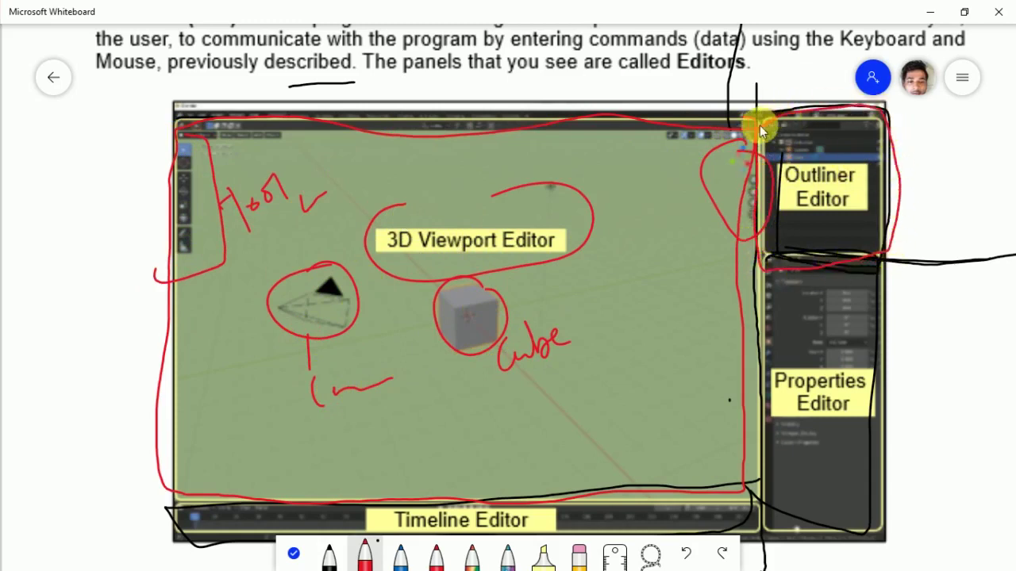
mouse_move(870, 254)
mouse_down()
mouse_move(884, 431)
mouse_move(862, 532)
mouse_move(760, 436)
mouse_move(675, 523)
mouse_move(158, 528)
mouse_up()
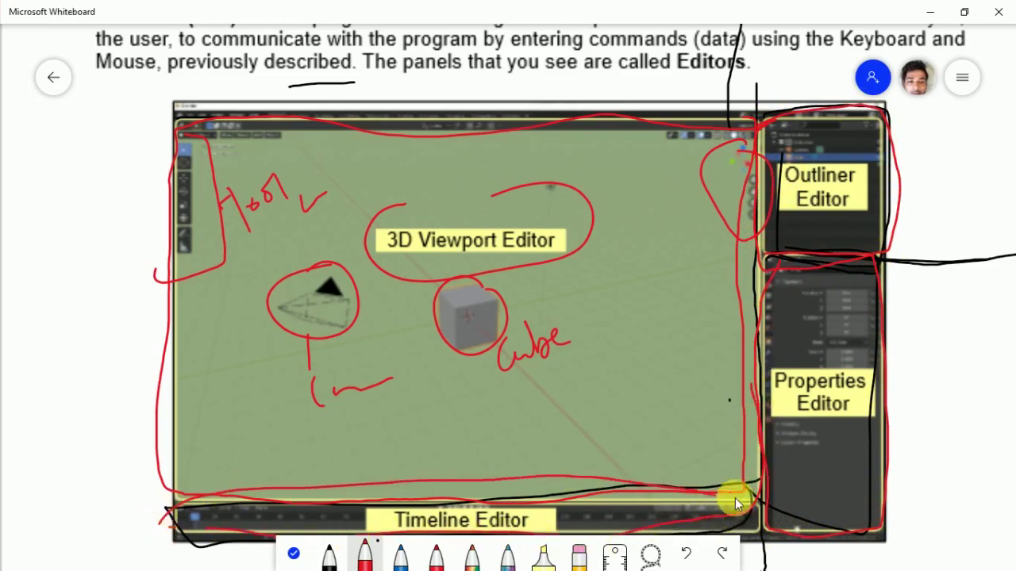
Zoom out and draw a large red rectangle beside the book page
ctrl+scroll(507, 230, up, 2)
ctrl+scroll(508, 238, up, 3)
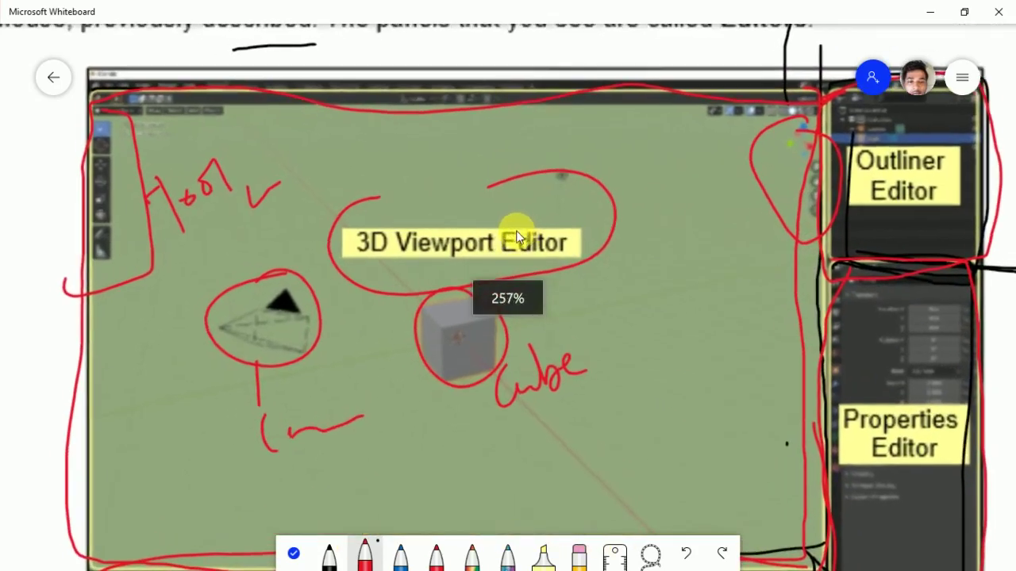
ctrl+scroll(512, 239, down, 2)
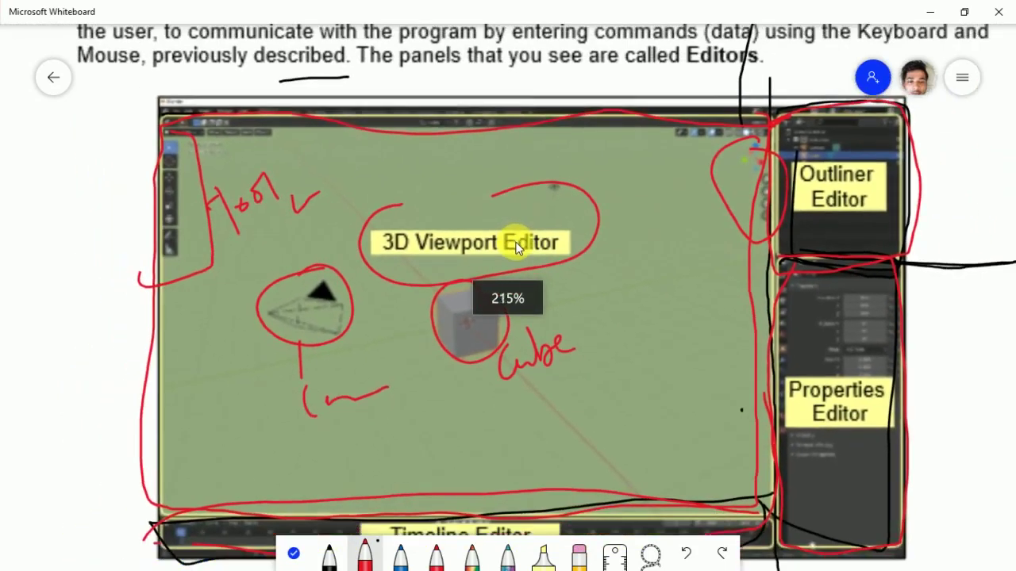
ctrl+scroll(516, 242, down, 1)
ctrl+scroll(516, 244, down, 2)
ctrl+scroll(514, 243, down, 3)
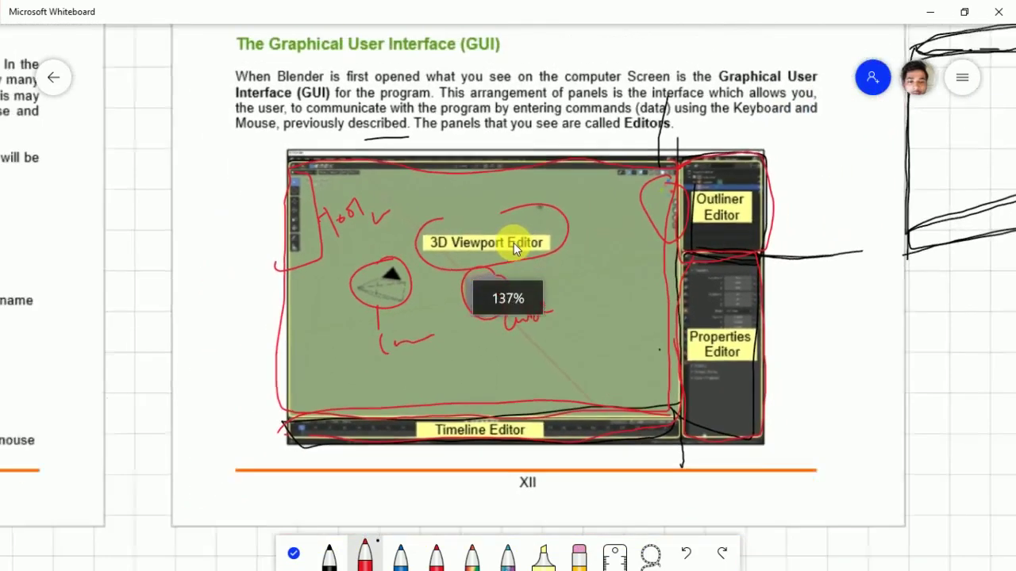
ctrl+scroll(517, 230, down, 1)
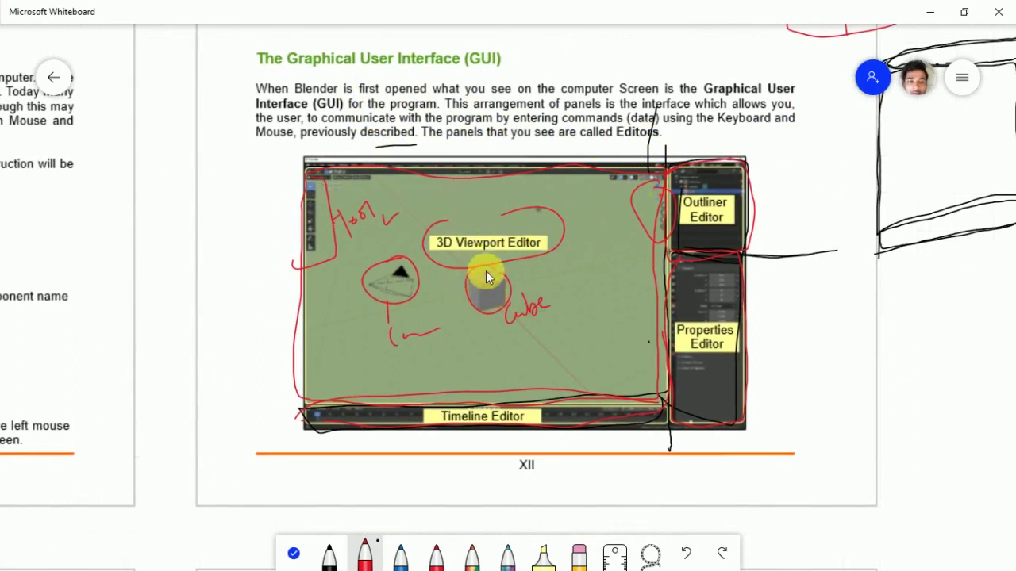
ctrl+scroll(518, 276, down, 2)
ctrl+scroll(517, 276, down, 1)
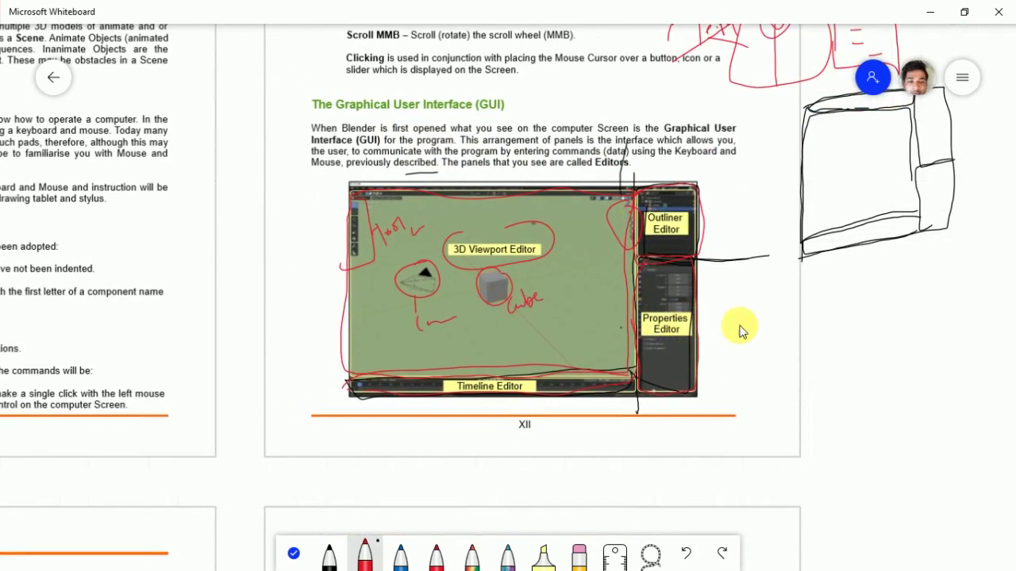
drag(752, 356, 754, 405)
mouse_move(994, 289)
mouse_down()
mouse_move(980, 464)
mouse_move(800, 484)
mouse_up()
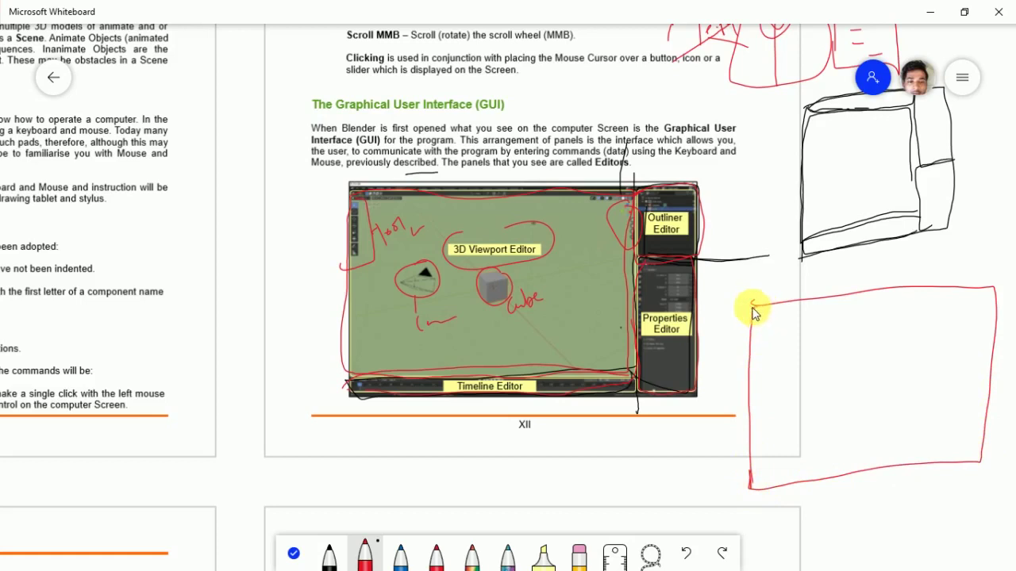
Add a corner box, inner divider, bottom strip and right-hand panels inside the rectangle
drag(754, 316, 763, 323)
mouse_move(780, 310)
mouse_down()
mouse_move(947, 294)
mouse_move(953, 387)
mouse_move(882, 431)
mouse_move(766, 459)
mouse_up()
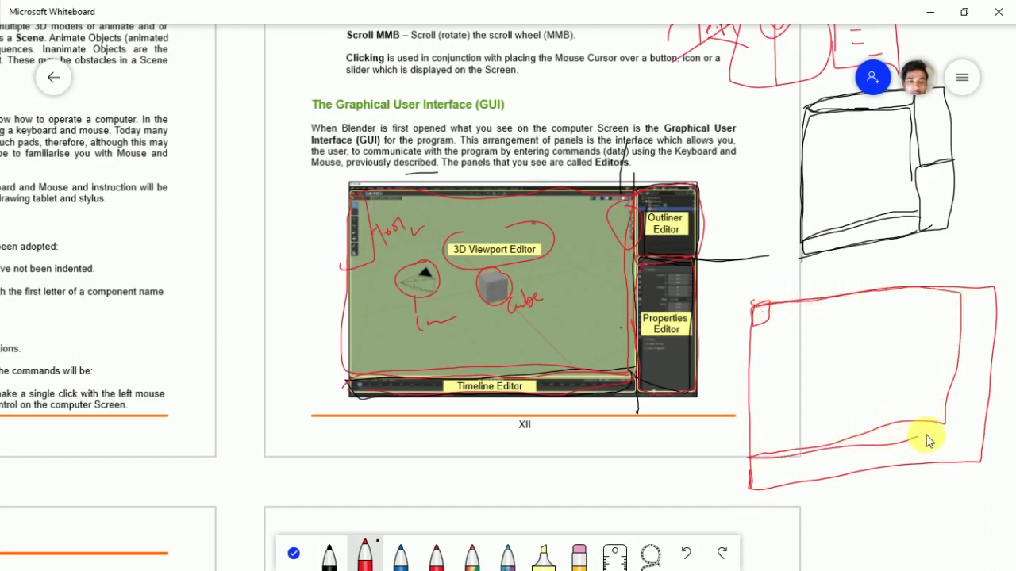
drag(940, 471, 782, 489)
drag(954, 406, 990, 386)
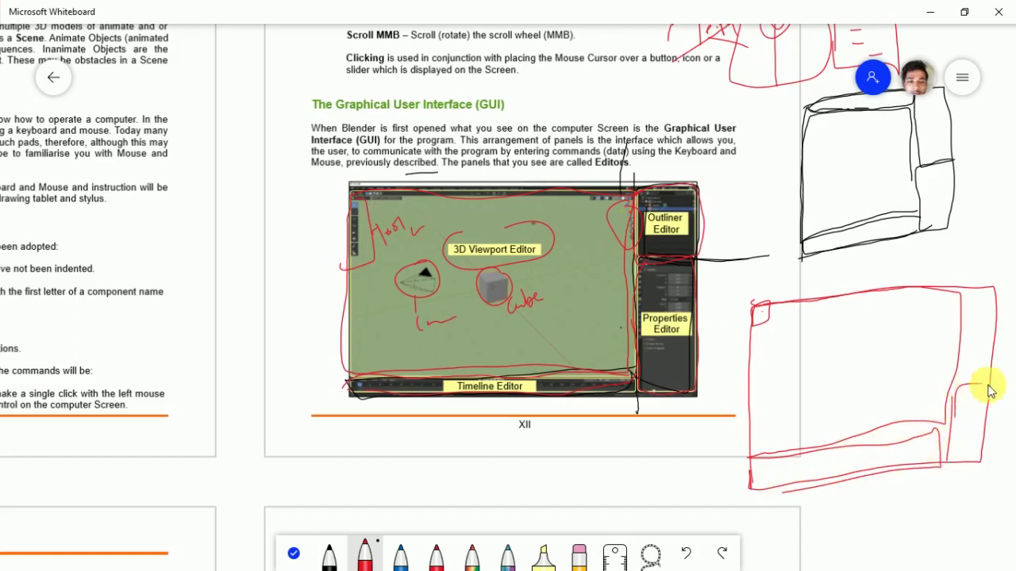
mouse_move(980, 295)
mouse_down()
mouse_move(975, 367)
mouse_move(986, 298)
mouse_up()
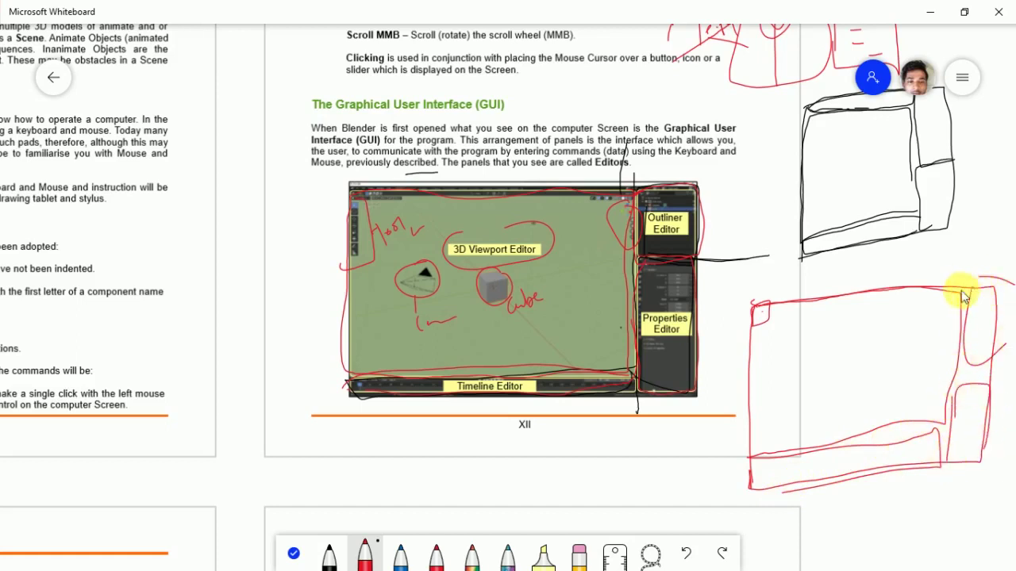
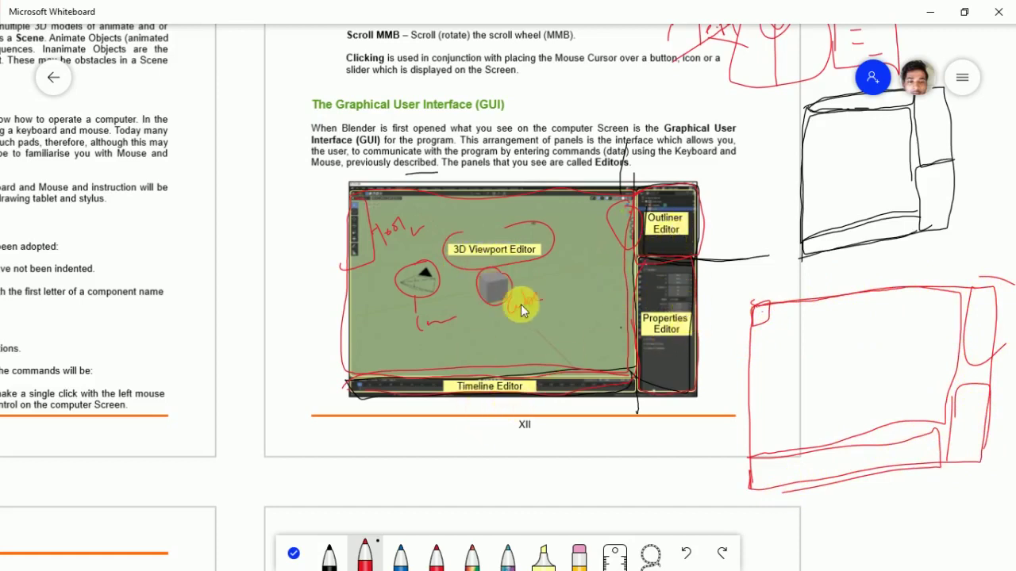
Exit inking and scroll the slides down to the Editors page
click(294, 553)
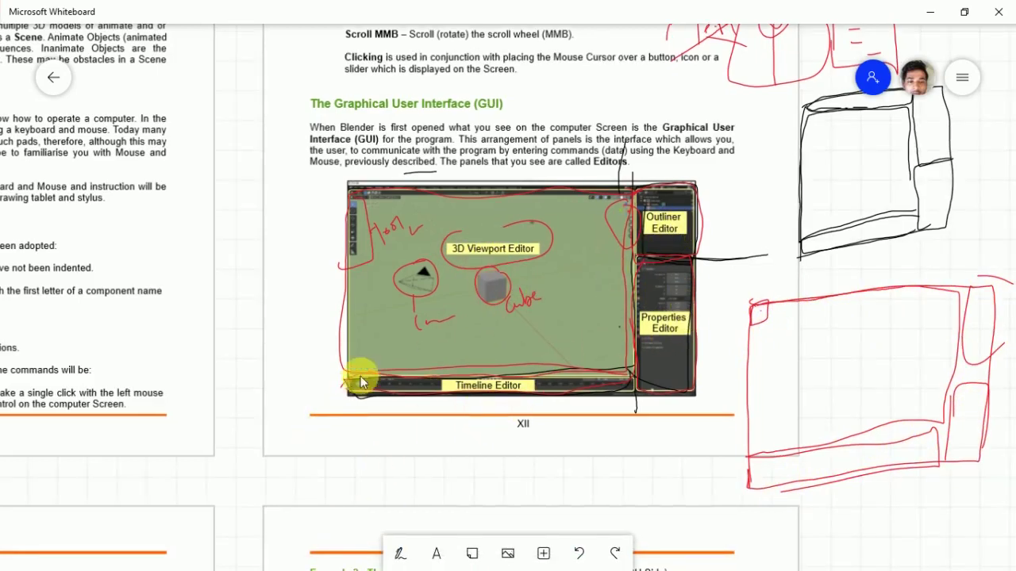
scroll(360, 382, left, 2)
scroll(453, 310, down, 2)
scroll(429, 318, down, 5)
scroll(429, 318, left, 5)
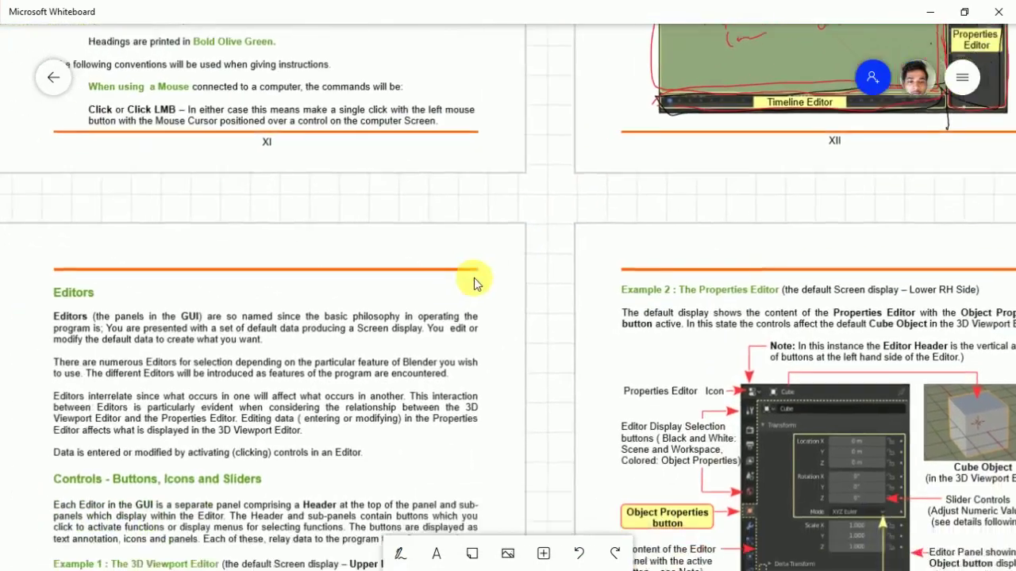
scroll(474, 250, down, 1)
scroll(473, 251, left, 1)
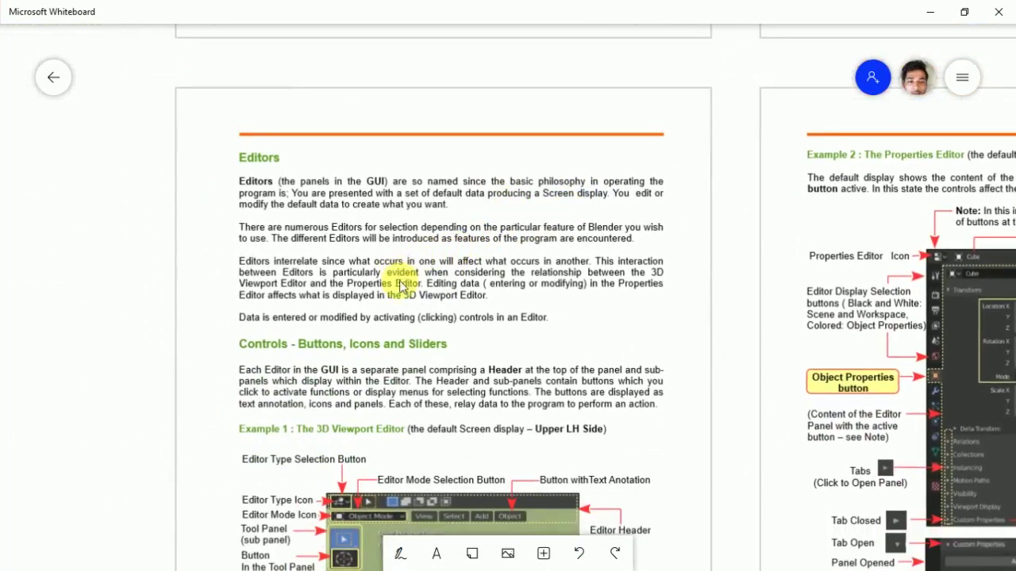
scroll(415, 362, down, 2)
scroll(415, 281, down, 1)
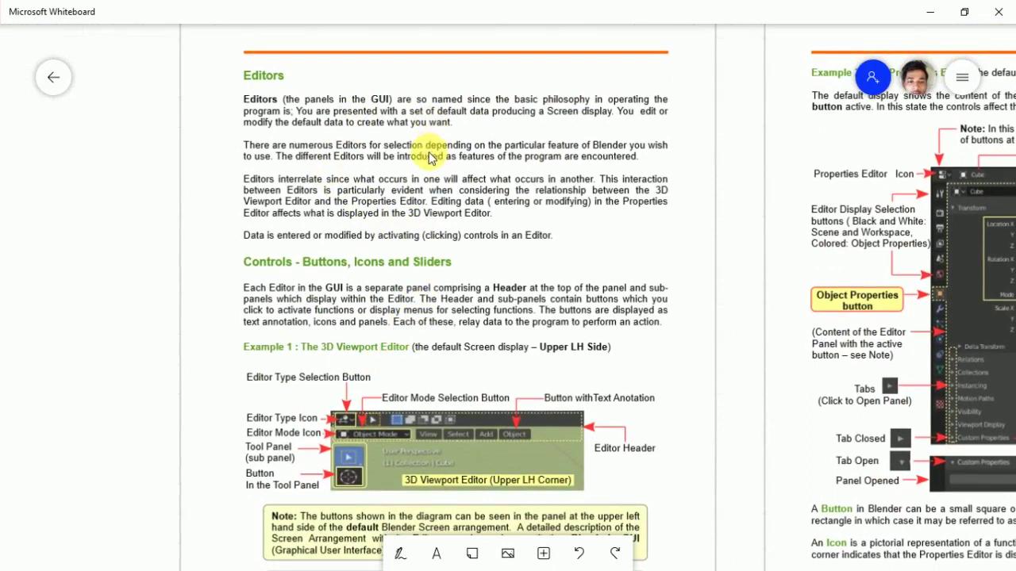
Nudge the Editors page slightly up, then minimize Whiteboard
click(458, 325)
drag(457, 325, 491, 308)
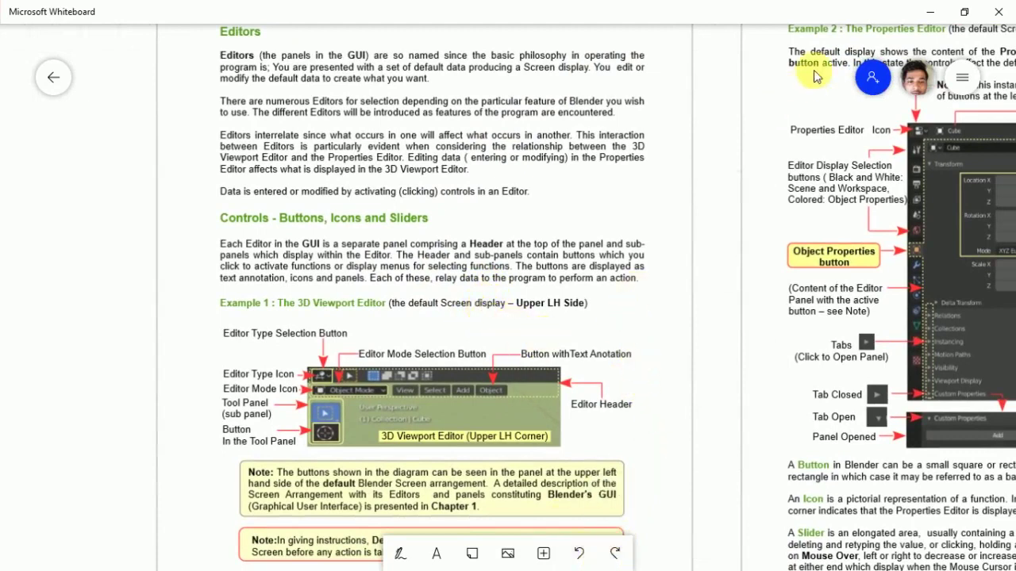
click(930, 11)
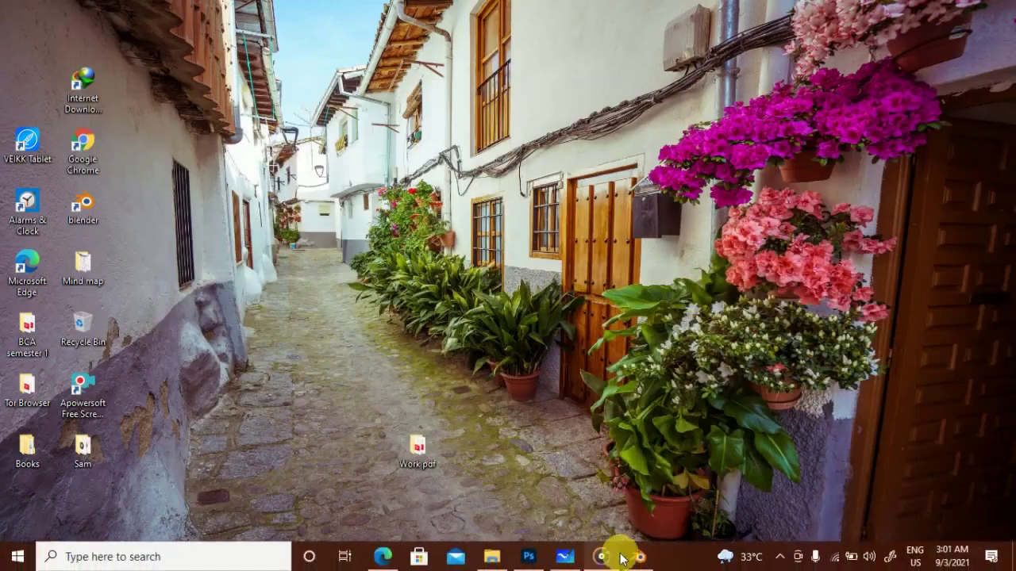
Discard the annotated Blender scene unsaved and start a new General file with cube, camera and light
click(614, 557)
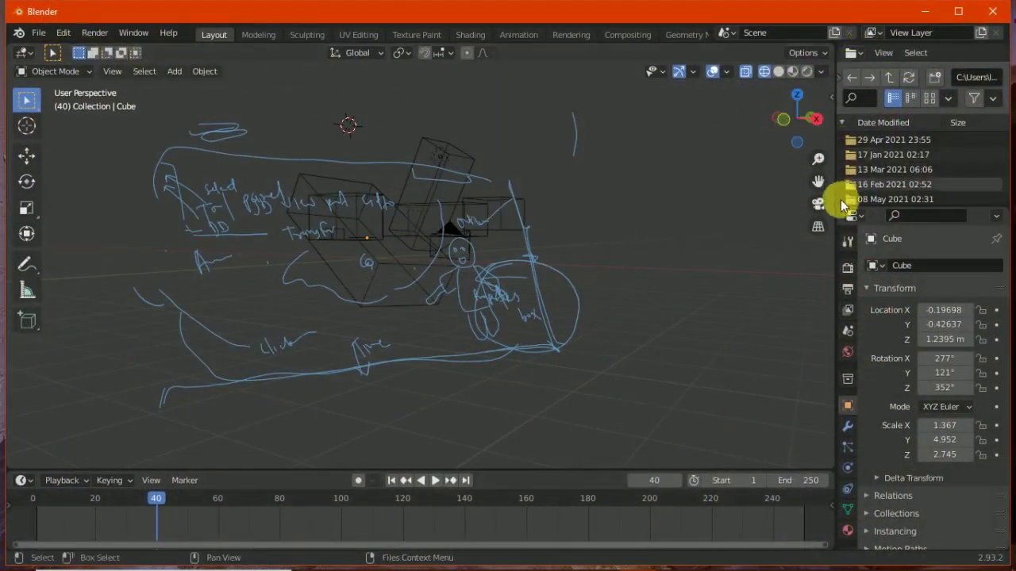
click(61, 35)
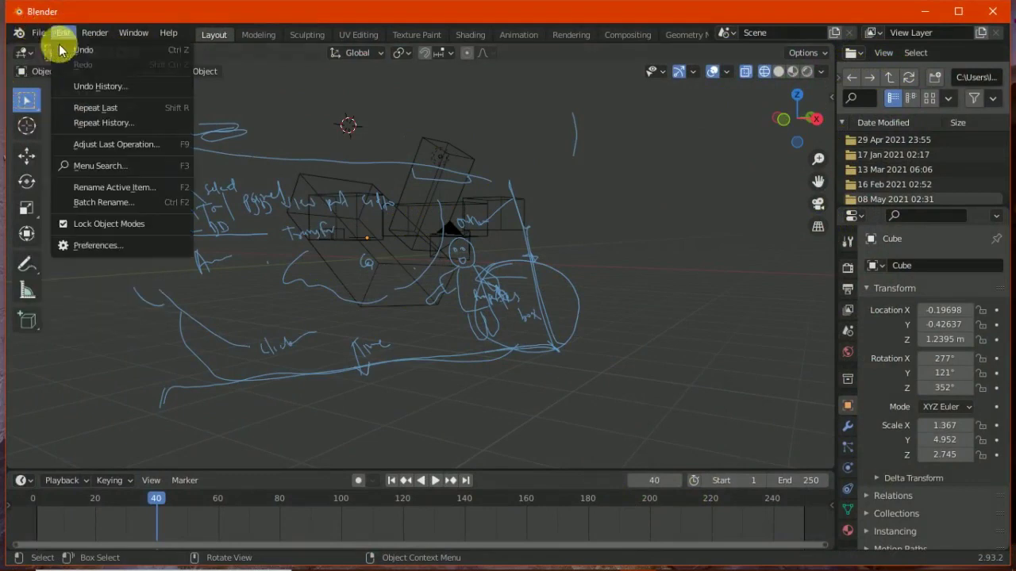
click(40, 34)
click(38, 32)
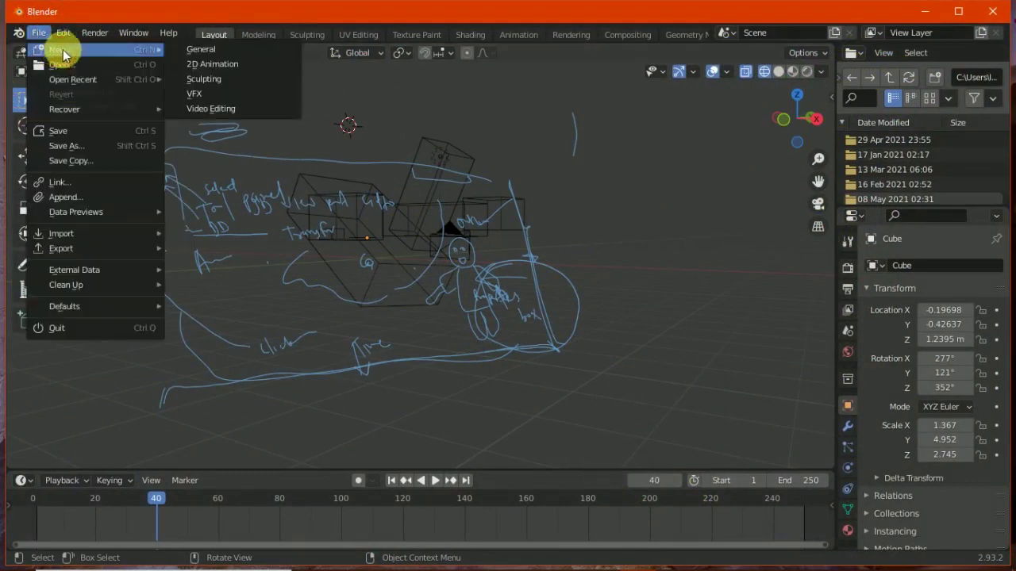
click(211, 49)
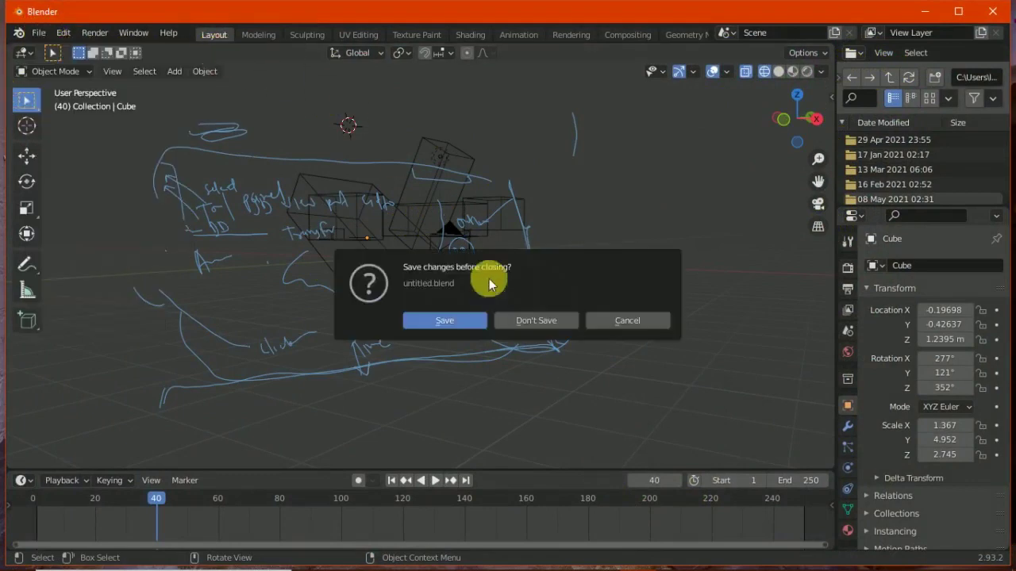
click(512, 319)
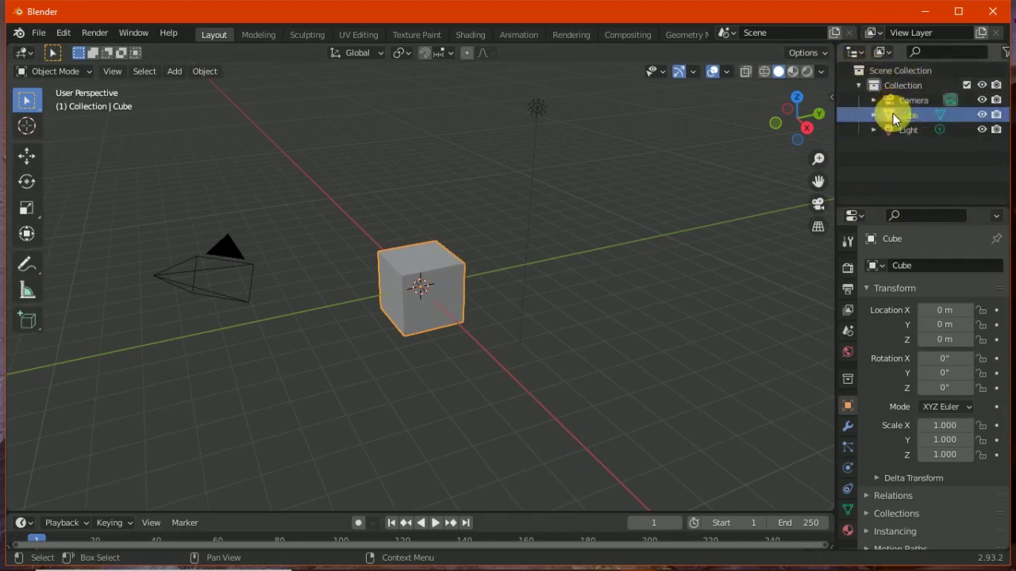
Step through the Tool, Render, Output, View Layer, Scene, World and Collection properties
click(847, 240)
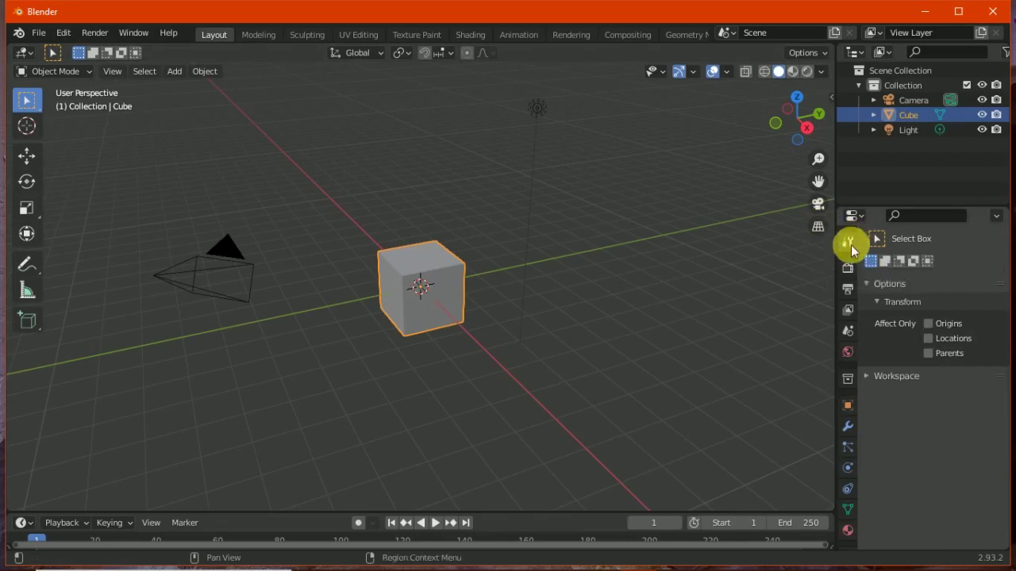
click(847, 268)
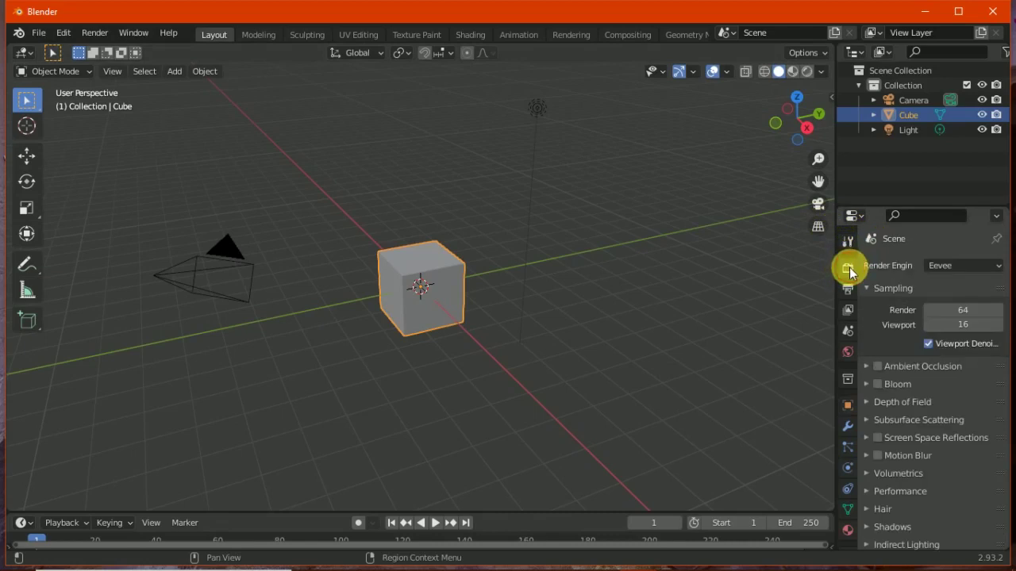
click(847, 289)
click(846, 309)
click(846, 331)
click(846, 351)
click(846, 379)
Review the cube's Object, Modifier, Particle, Physics, Constraint, Data and Material properties, then minimize Blender
click(846, 404)
click(846, 426)
click(846, 447)
click(847, 468)
click(846, 489)
click(846, 508)
click(847, 530)
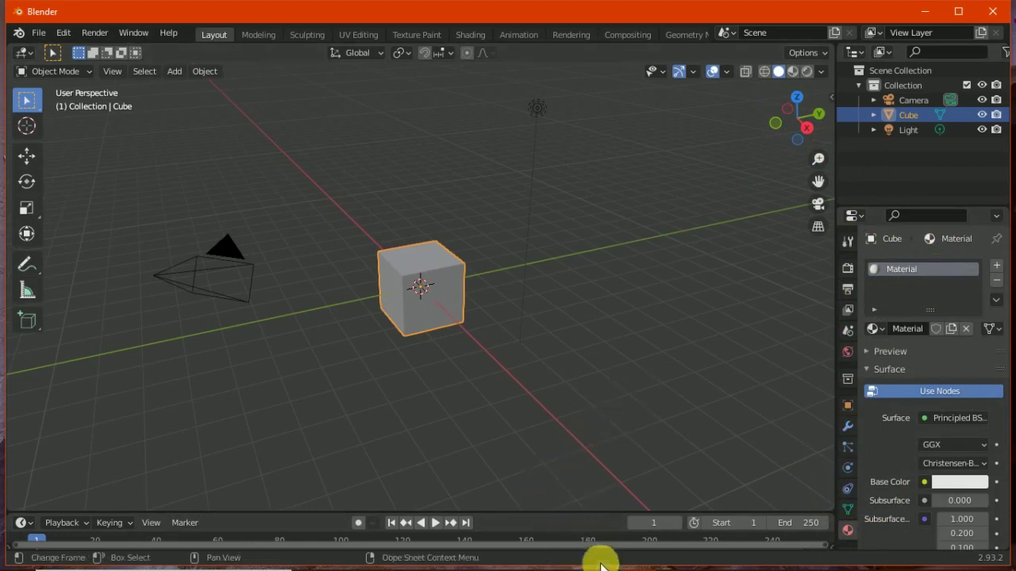
click(926, 11)
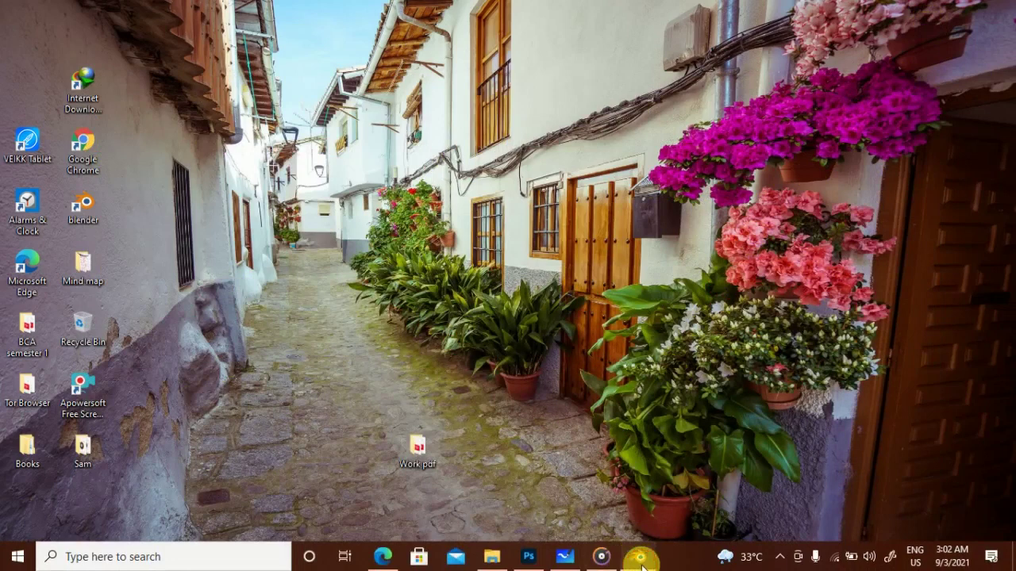
Return to the Whiteboard slides and zoom in on the 3D Viewport Editor diagram
mouse_move(603, 565)
click(635, 556)
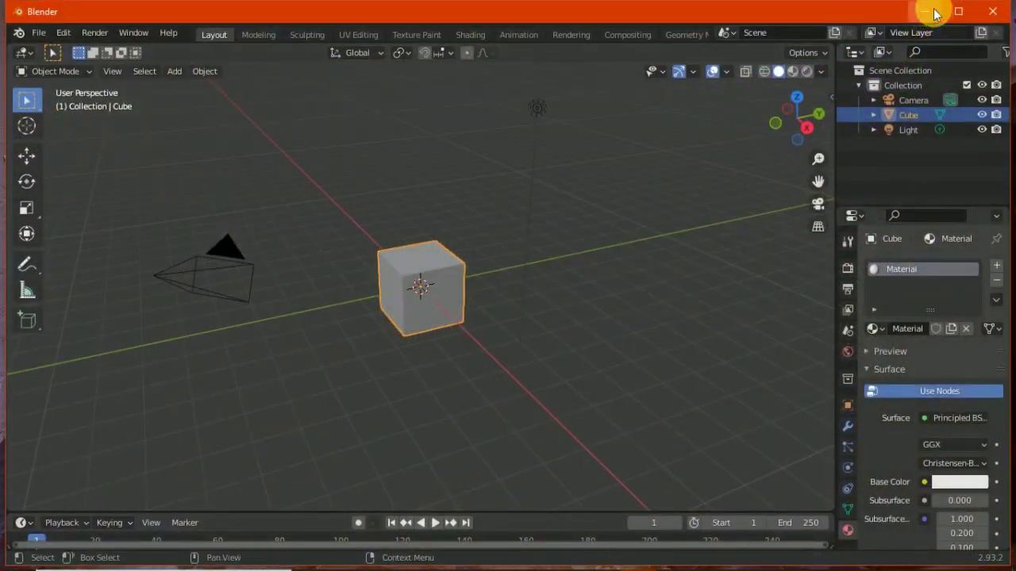
click(925, 11)
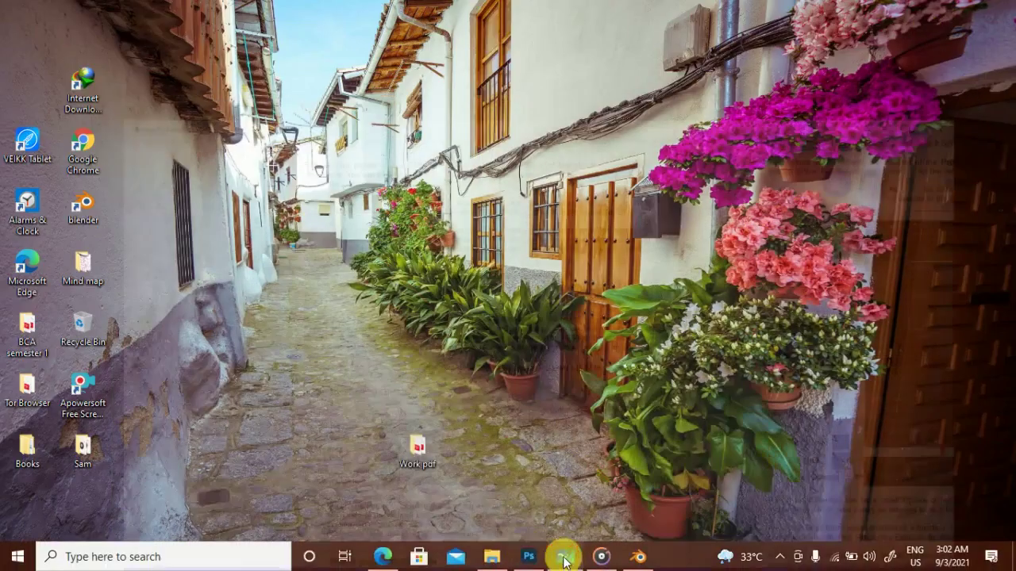
click(560, 556)
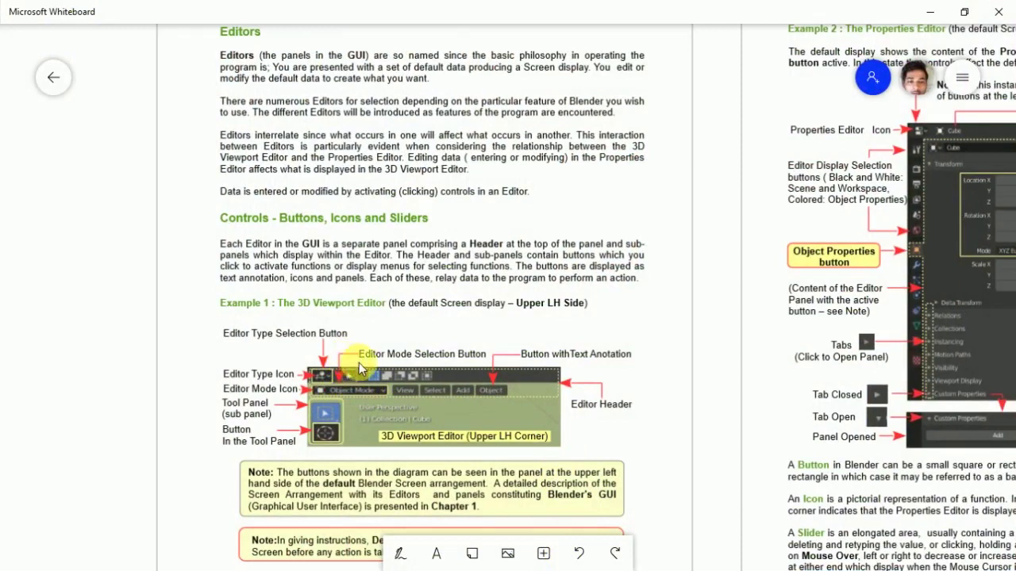
ctrl+scroll(384, 398, up, 1)
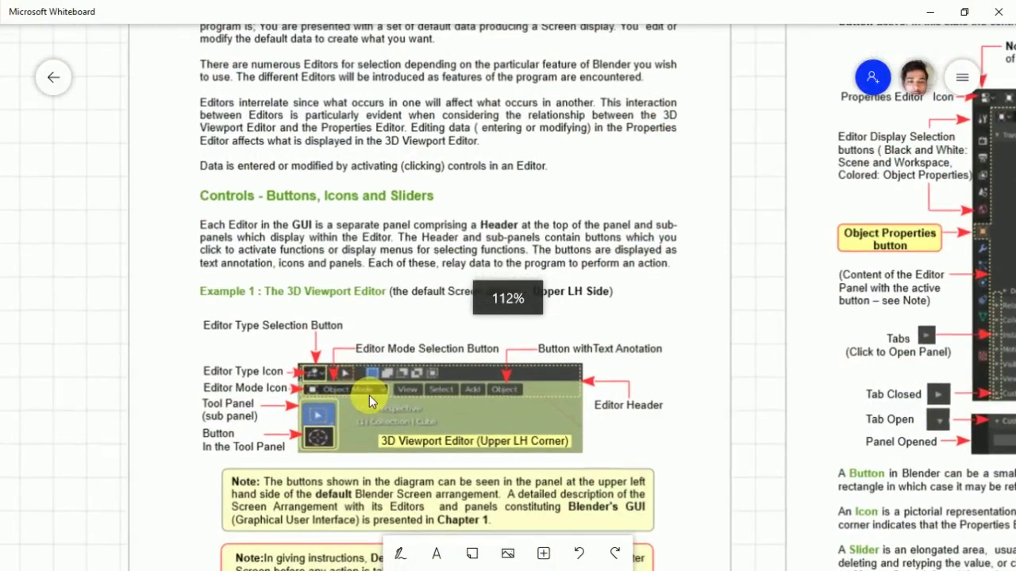
ctrl+scroll(365, 393, up, 3)
ctrl+scroll(363, 401, up, 2)
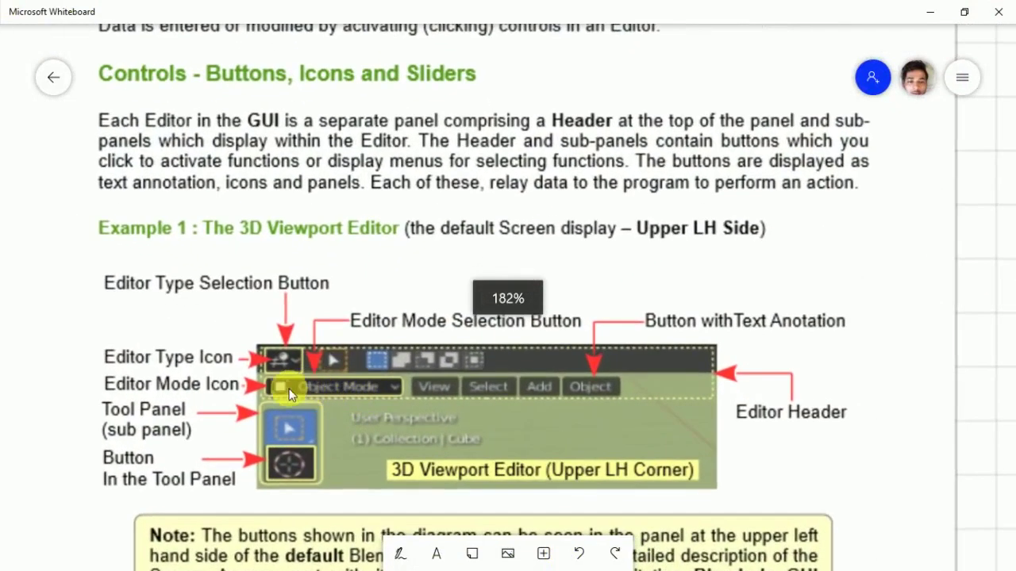
Outline the Editor Header in red ink
click(400, 554)
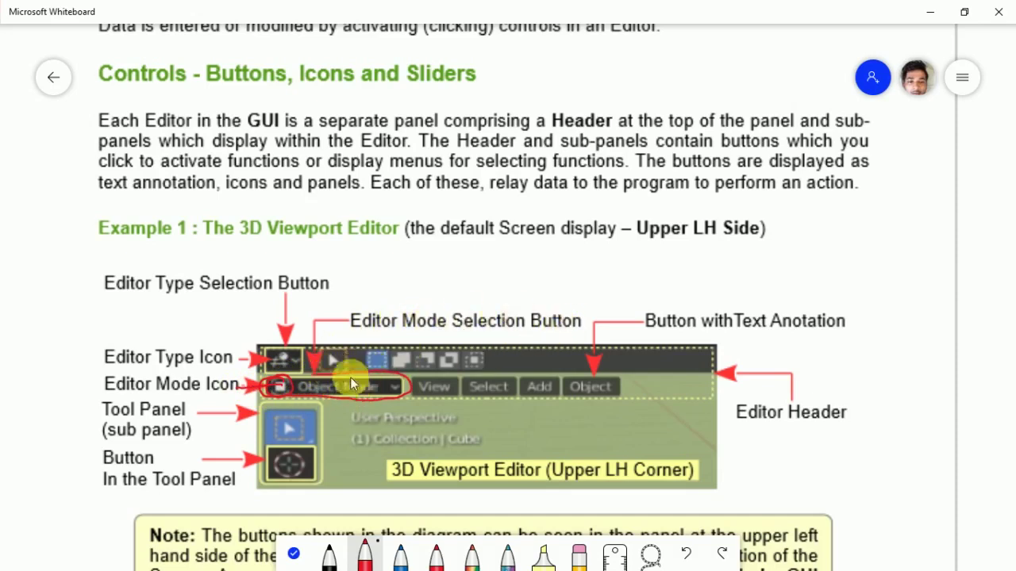
drag(546, 345, 713, 349)
mouse_move(406, 416)
mouse_down()
mouse_move(274, 389)
mouse_move(315, 331)
mouse_move(494, 331)
mouse_up()
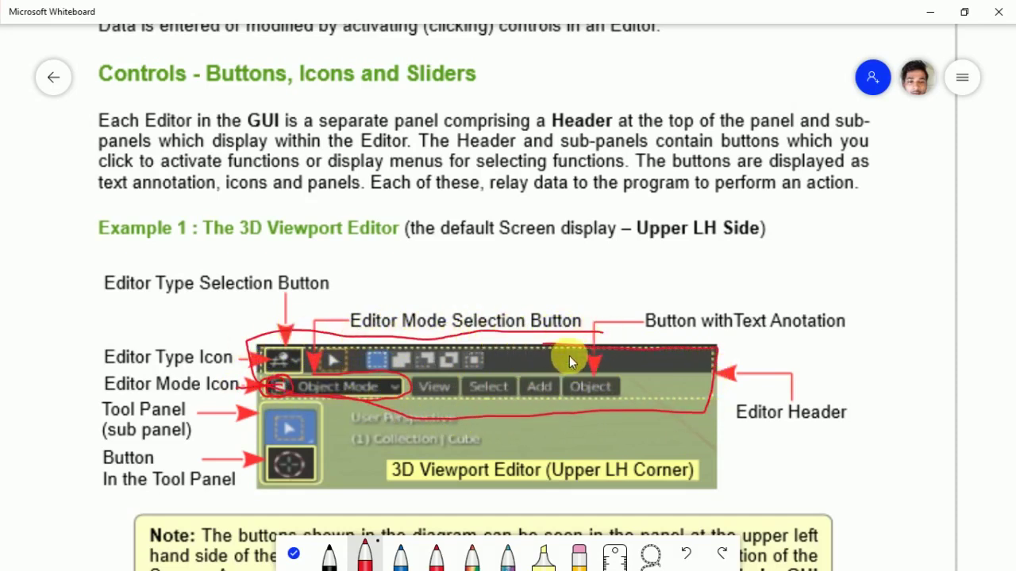
Pan the canvas to frame the whole Slider Control Detail diagram, then minimize Whiteboard
ctrl+scroll(567, 357, down, 3)
ctrl+scroll(577, 356, down, 3)
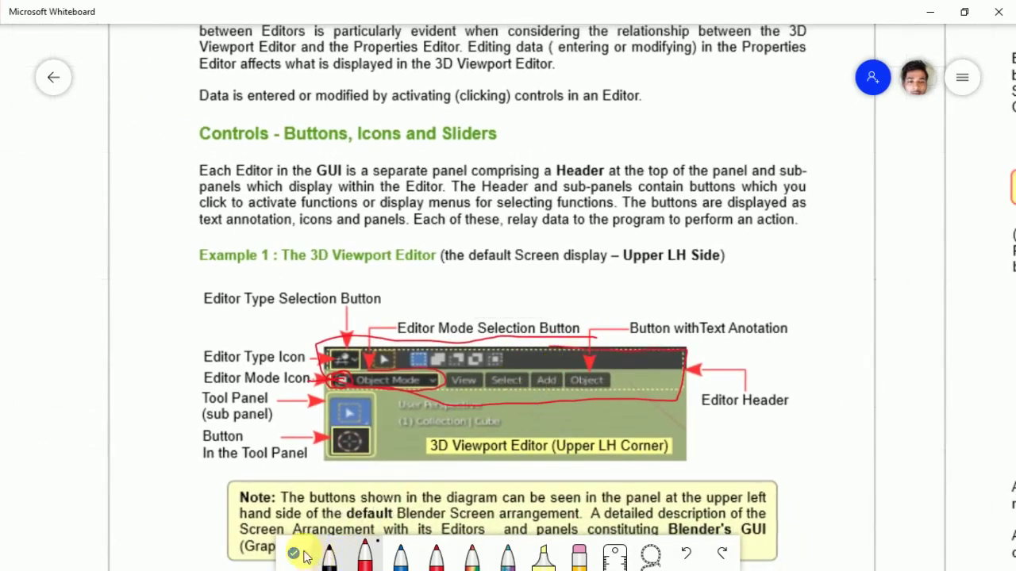
scroll(554, 439, down, 1)
scroll(554, 396, down, 2)
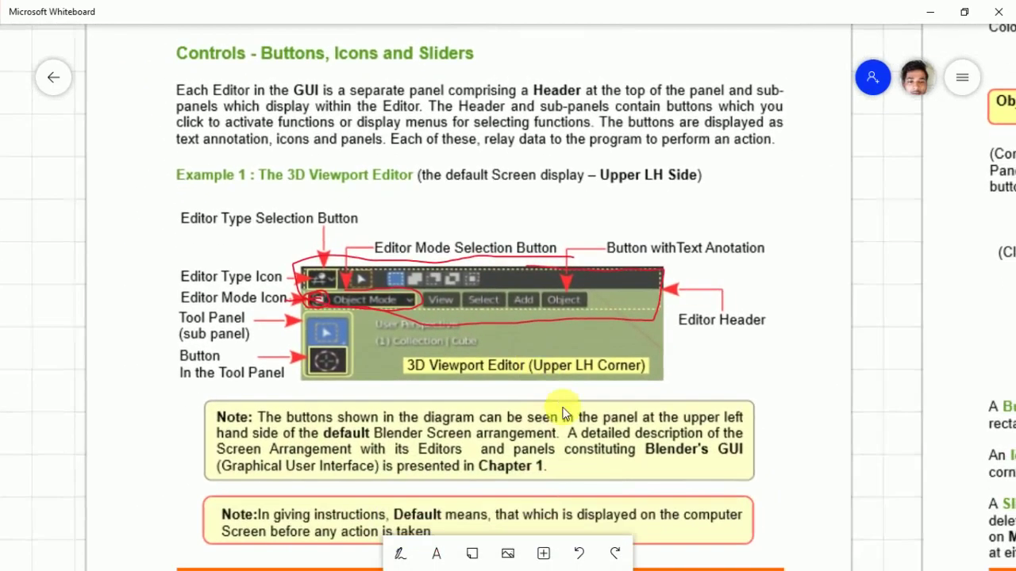
scroll(556, 394, down, 2)
scroll(561, 340, down, 1)
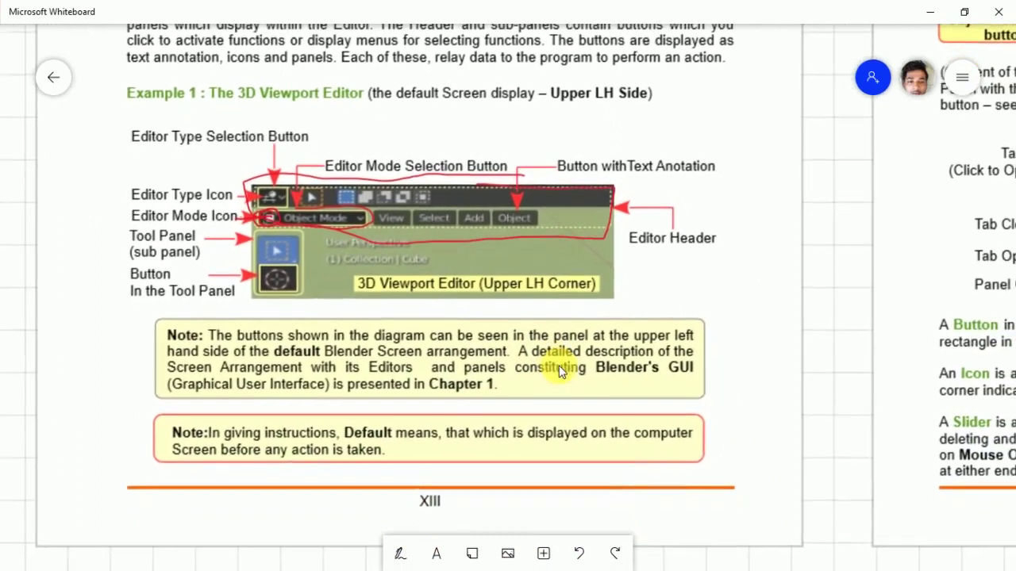
scroll(559, 387, down, 1)
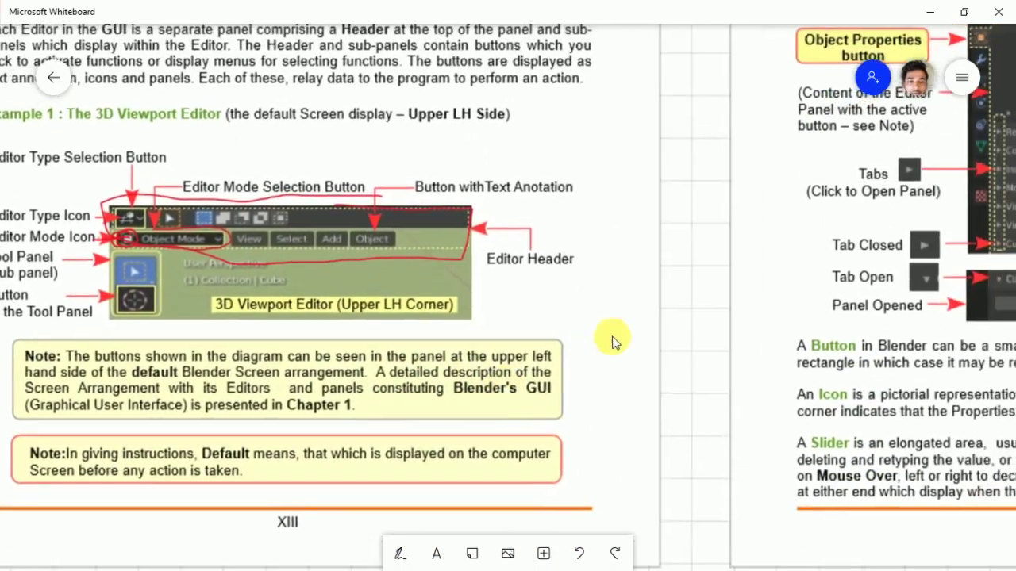
scroll(593, 347, right, 3)
scroll(555, 358, up, 1)
scroll(566, 344, right, 3)
scroll(531, 371, up, 1)
scroll(539, 371, right, 1)
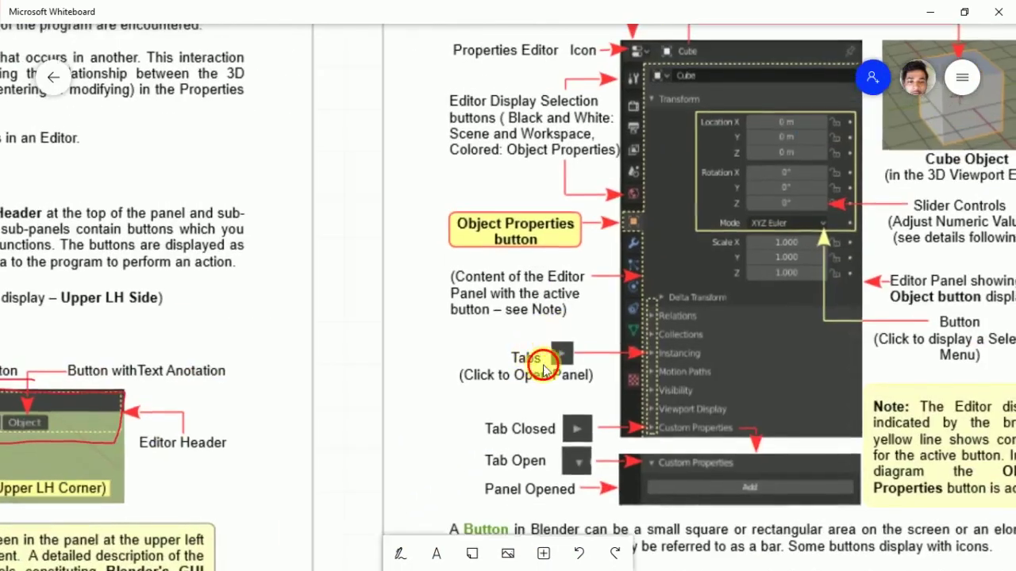
scroll(548, 369, up, 2)
scroll(548, 370, right, 1)
scroll(619, 333, down, 1)
scroll(619, 334, right, 1)
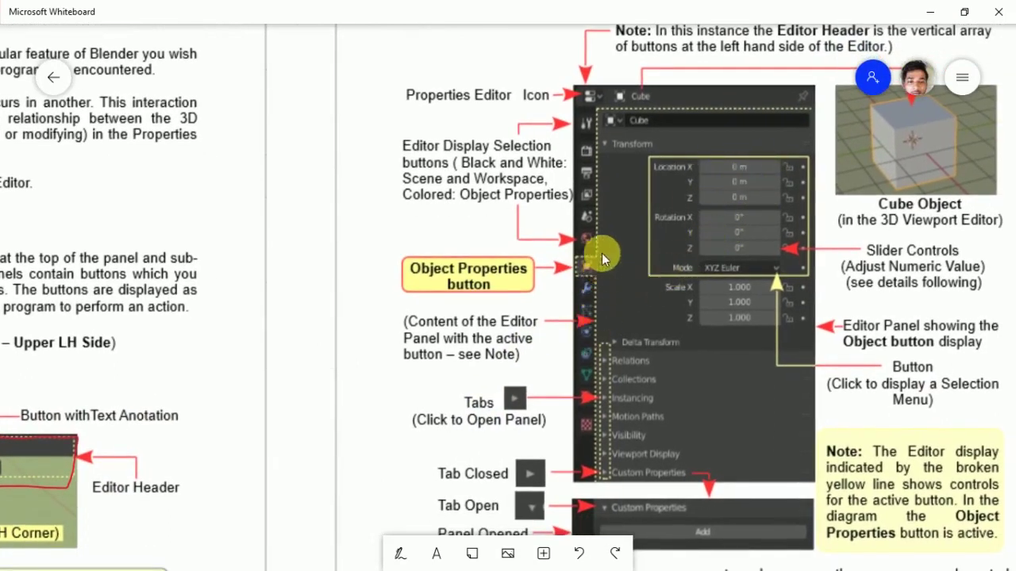
scroll(660, 349, down, 6)
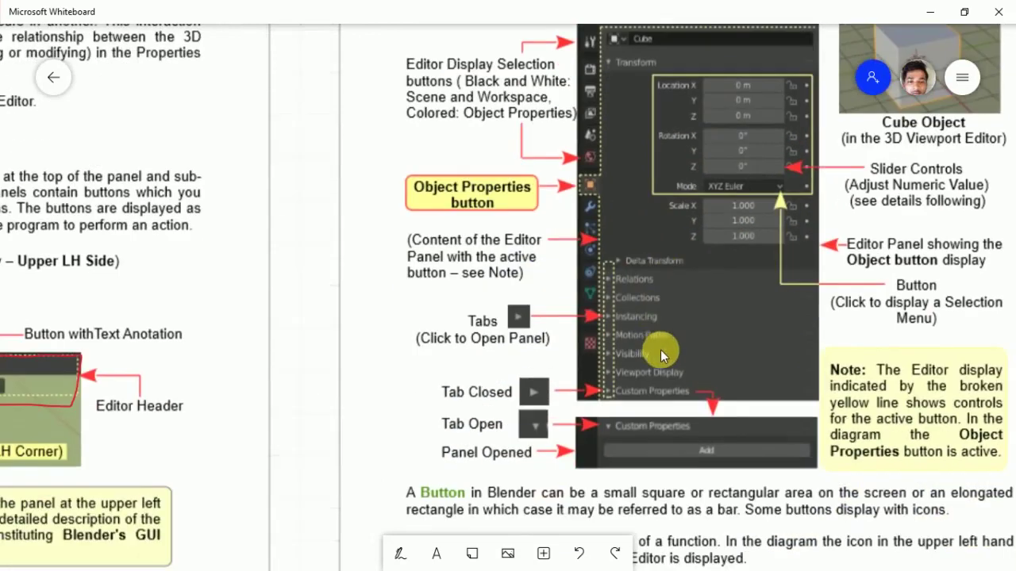
scroll(660, 350, right, 5)
scroll(579, 313, down, 5)
scroll(587, 317, left, 3)
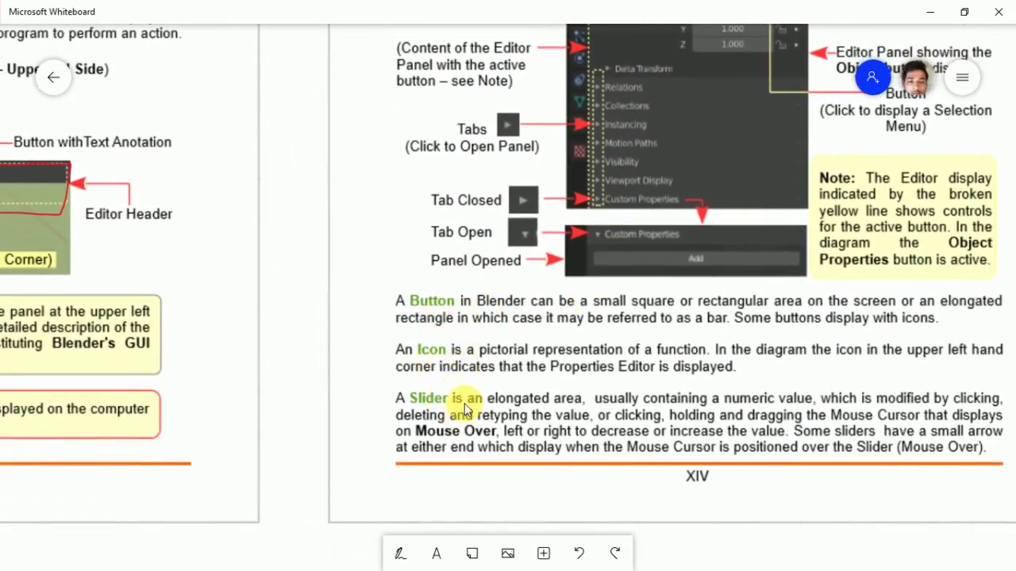
scroll(507, 357, left, 5)
scroll(565, 292, down, 6)
scroll(564, 293, down, 4)
scroll(585, 302, left, 1)
scroll(585, 301, down, 1)
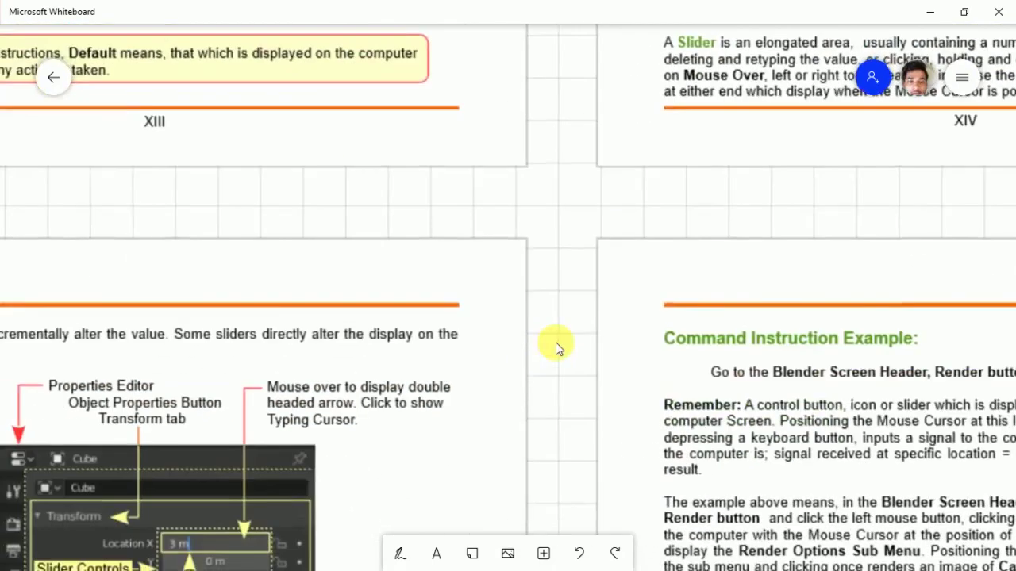
scroll(556, 345, down, 3)
scroll(574, 331, left, 4)
scroll(582, 325, down, 1)
scroll(608, 313, left, 1)
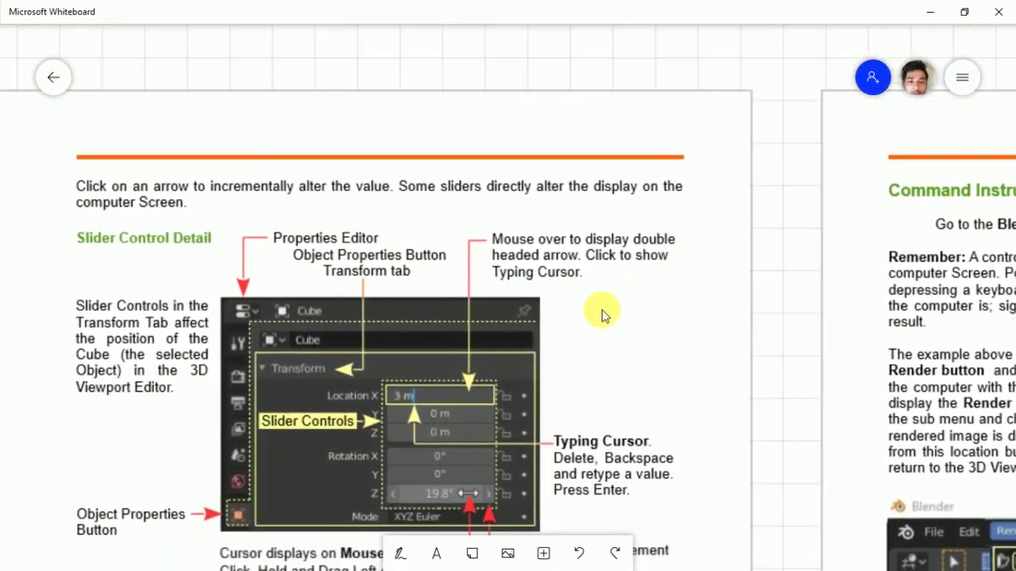
scroll(603, 306, down, 2)
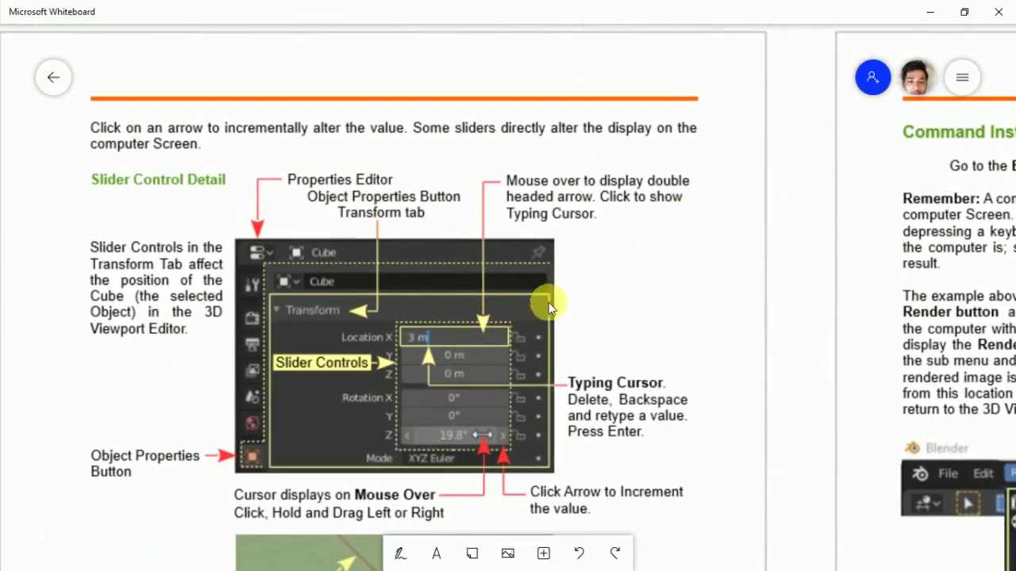
scroll(584, 363, down, 2)
scroll(600, 324, left, 1)
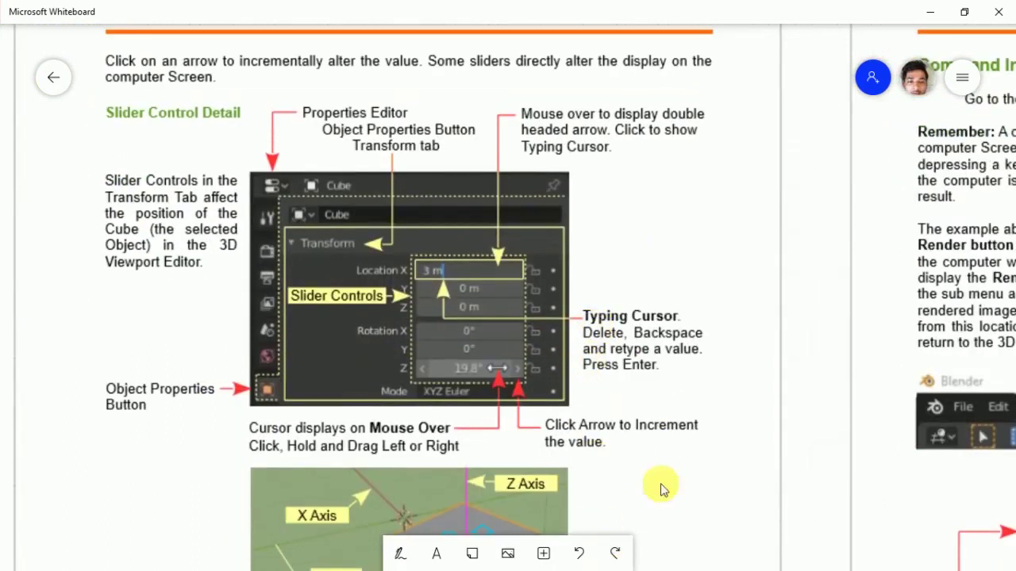
click(930, 12)
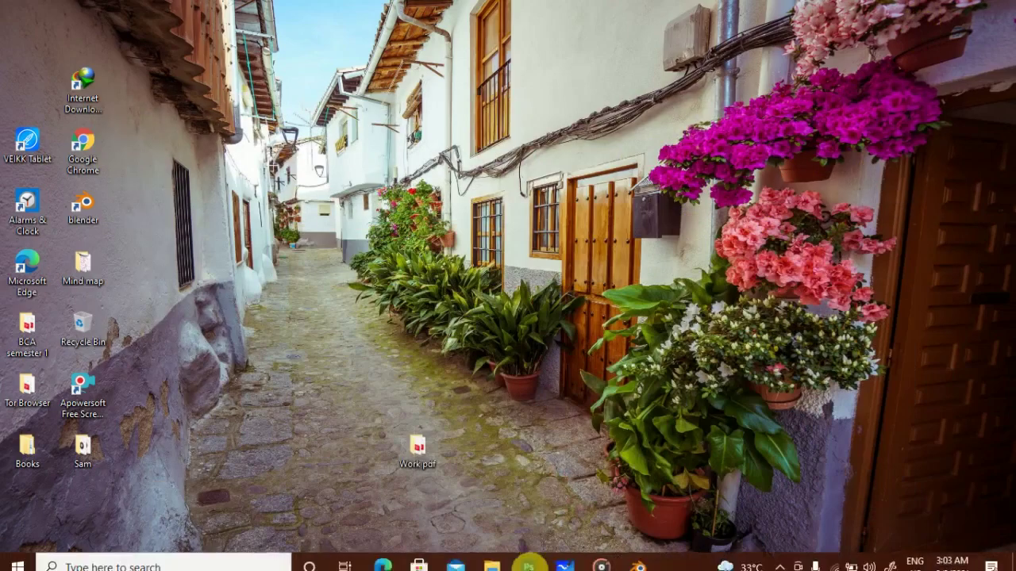
Restore Blender and view the Tool, Render, Output, View Layer, Scene, World and Collection properties
click(635, 563)
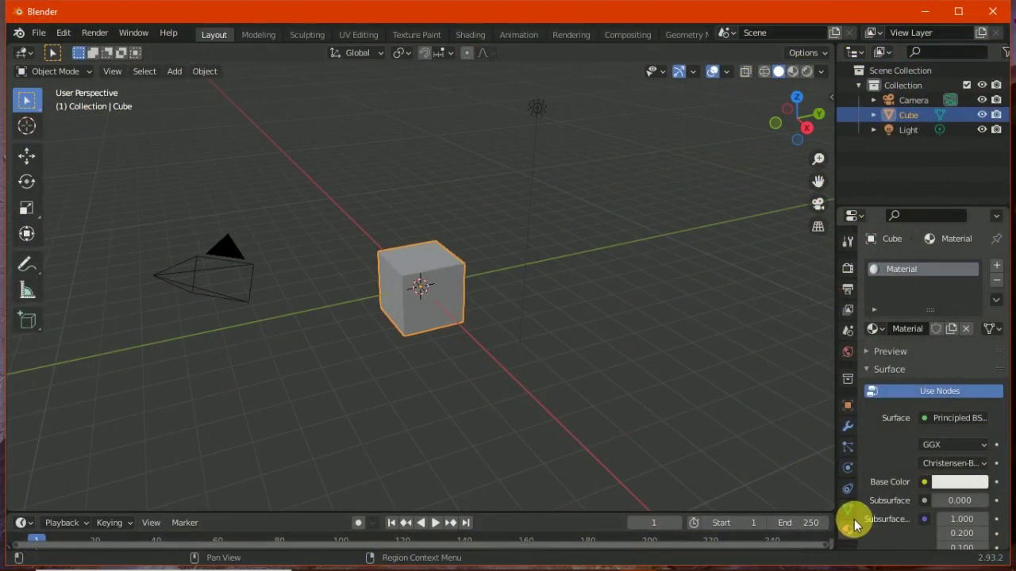
click(850, 241)
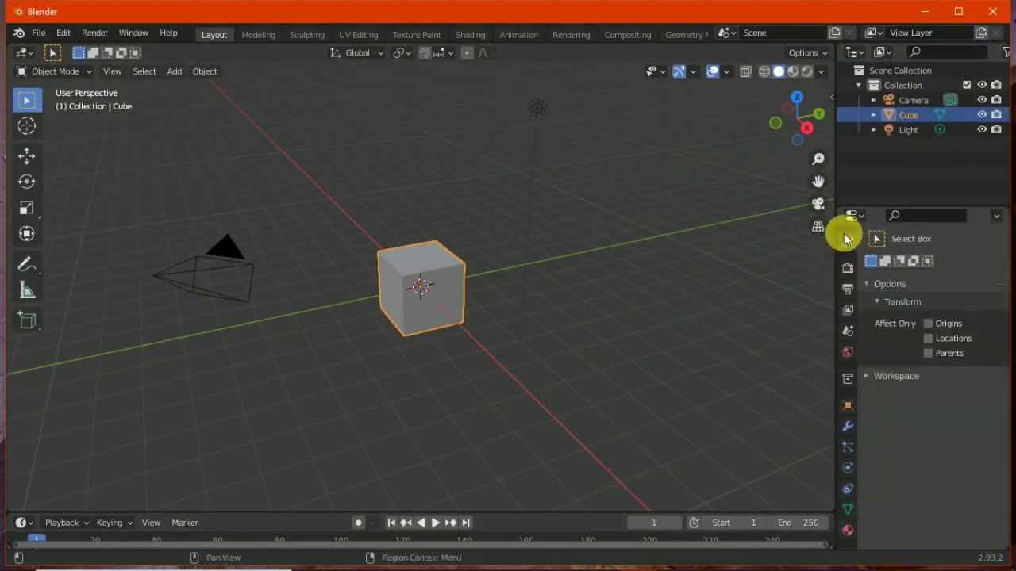
click(848, 270)
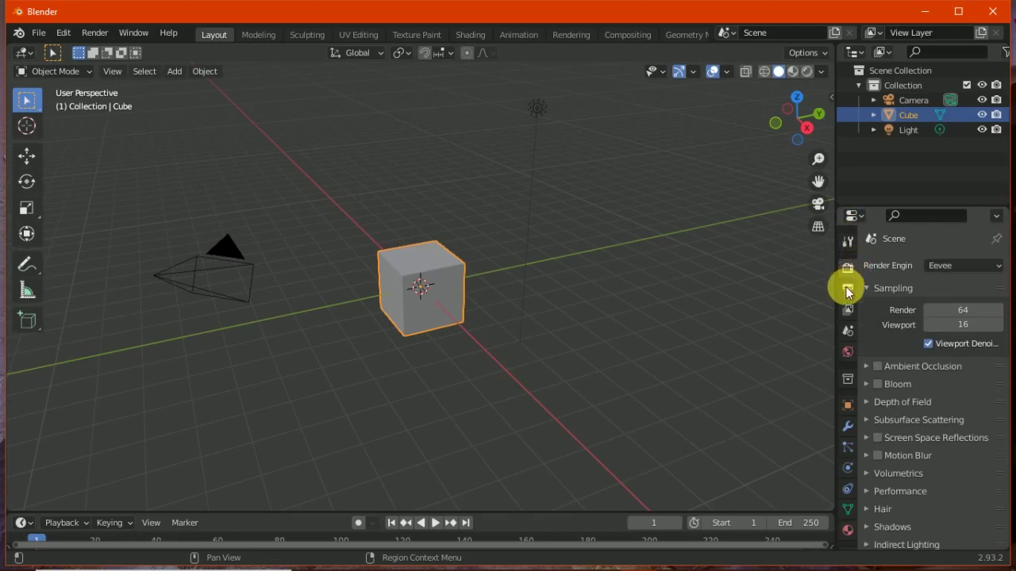
click(846, 289)
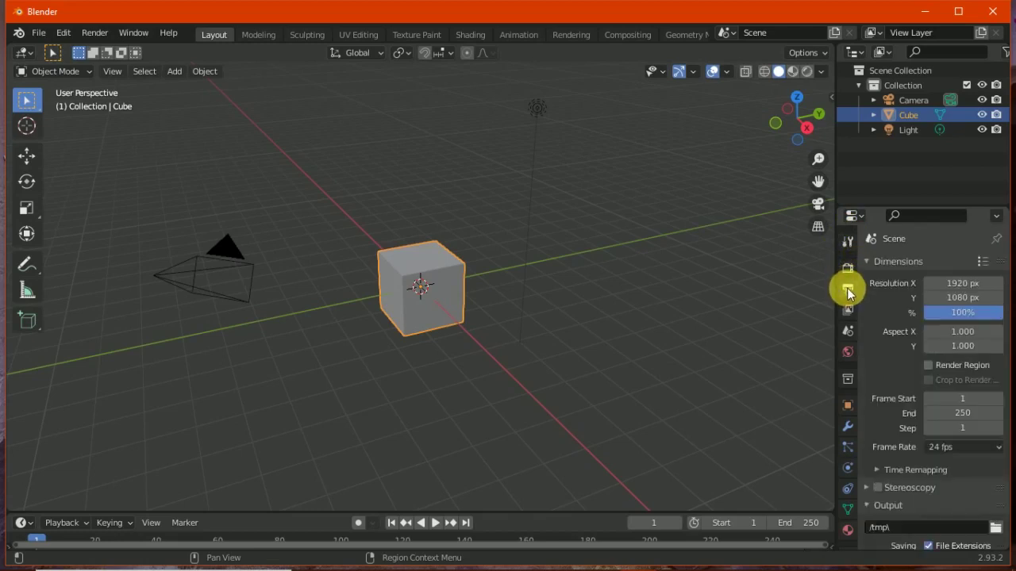
click(847, 311)
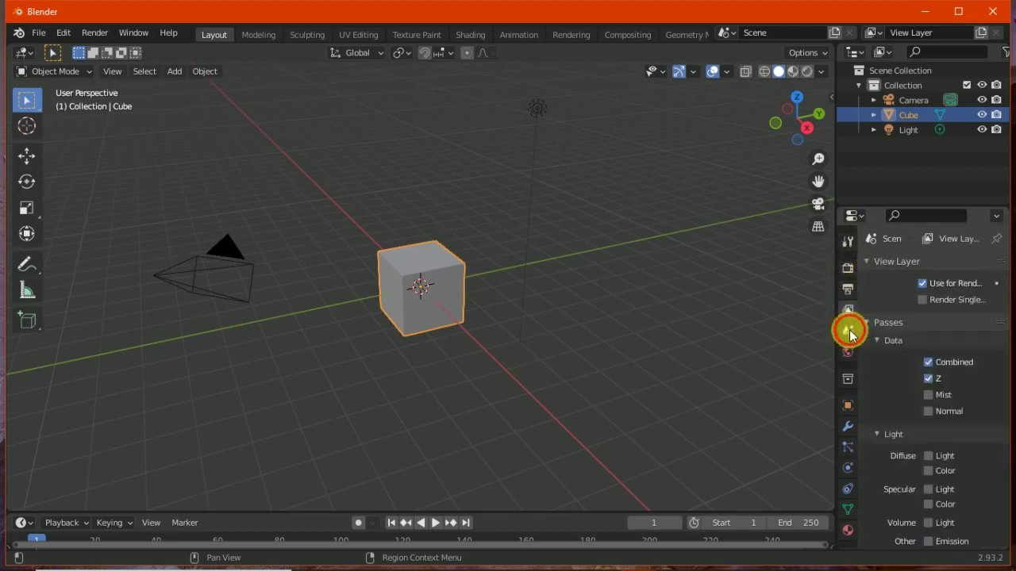
click(847, 331)
click(847, 351)
click(848, 379)
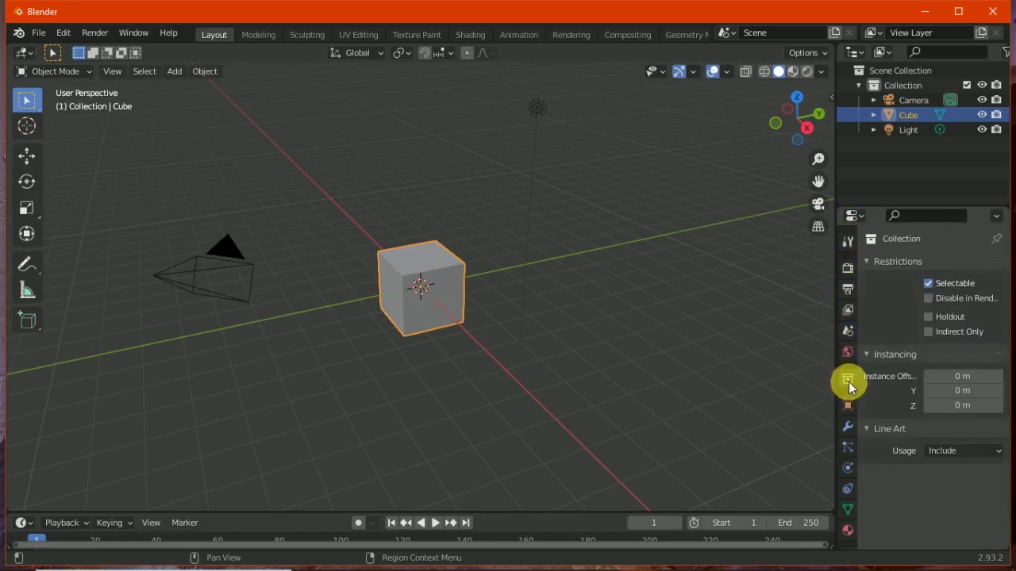
Step through the cube's Object, Modifier, Particle, Physics, Constraint, Data and Material properties
click(846, 404)
click(848, 427)
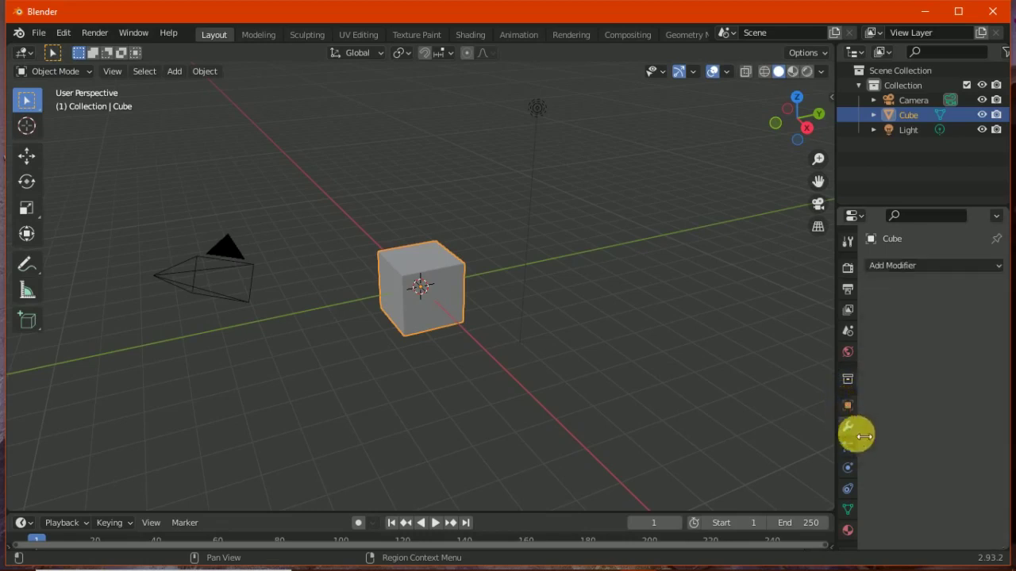
click(852, 446)
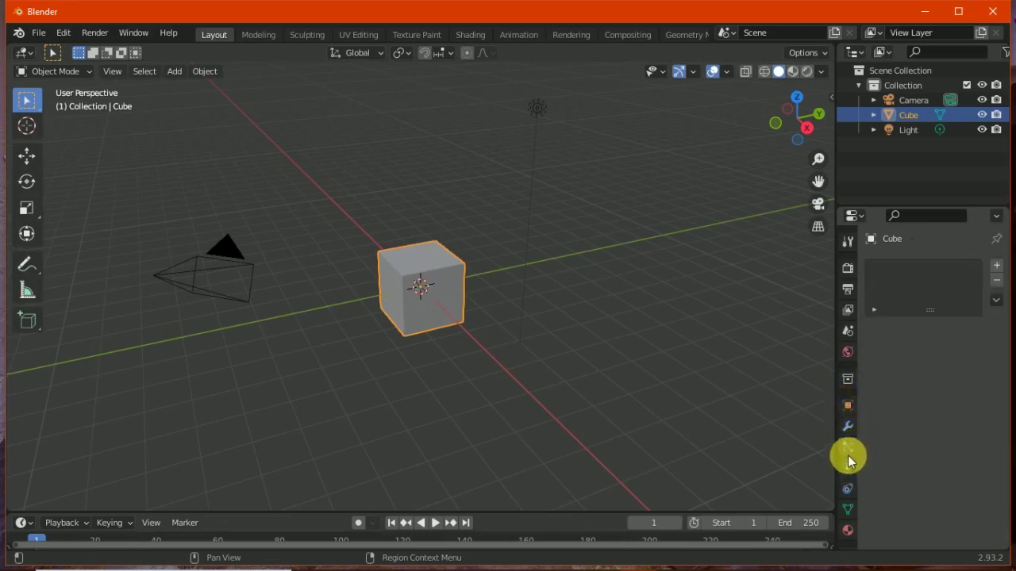
click(848, 470)
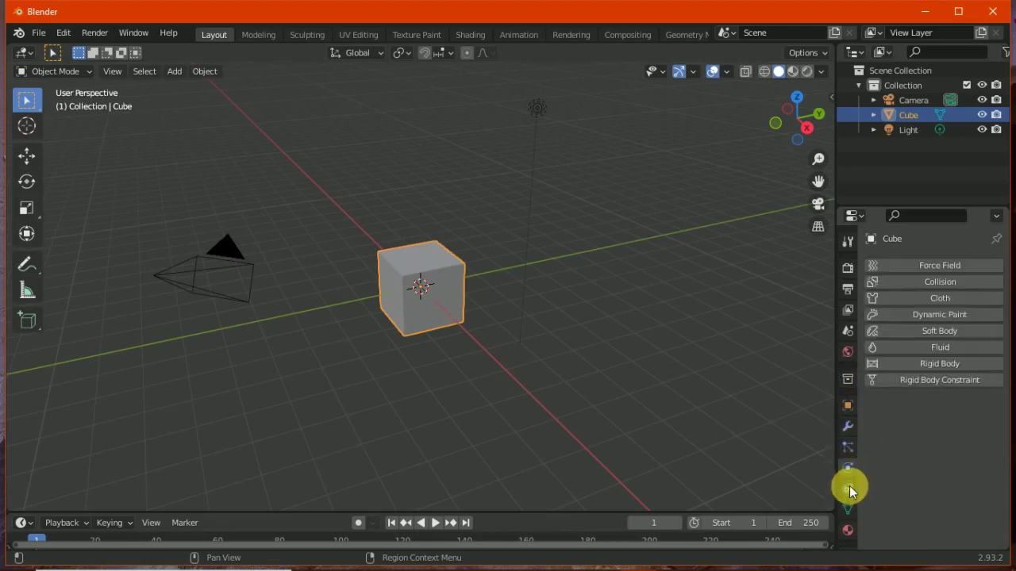
click(849, 487)
click(849, 509)
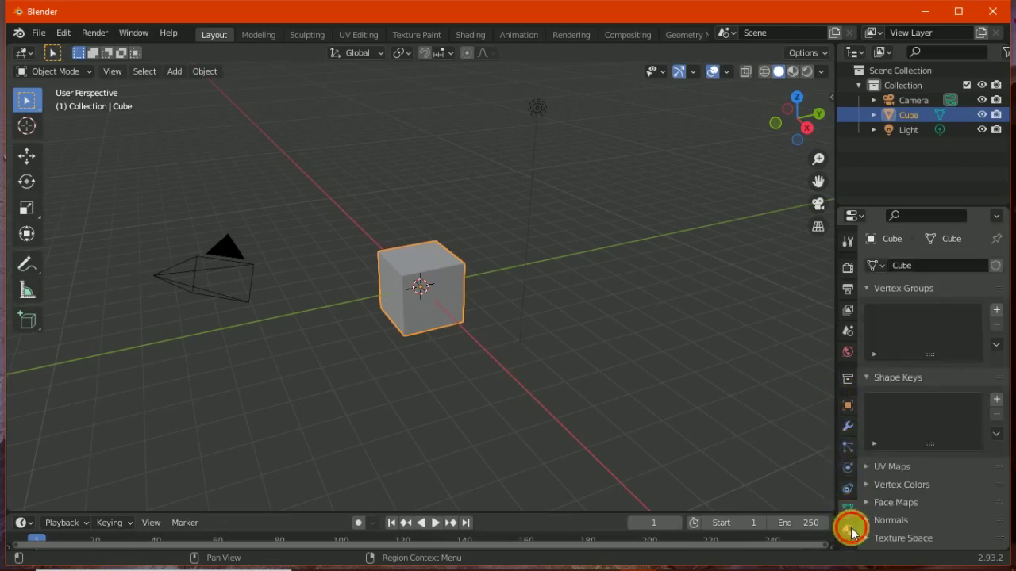
click(848, 530)
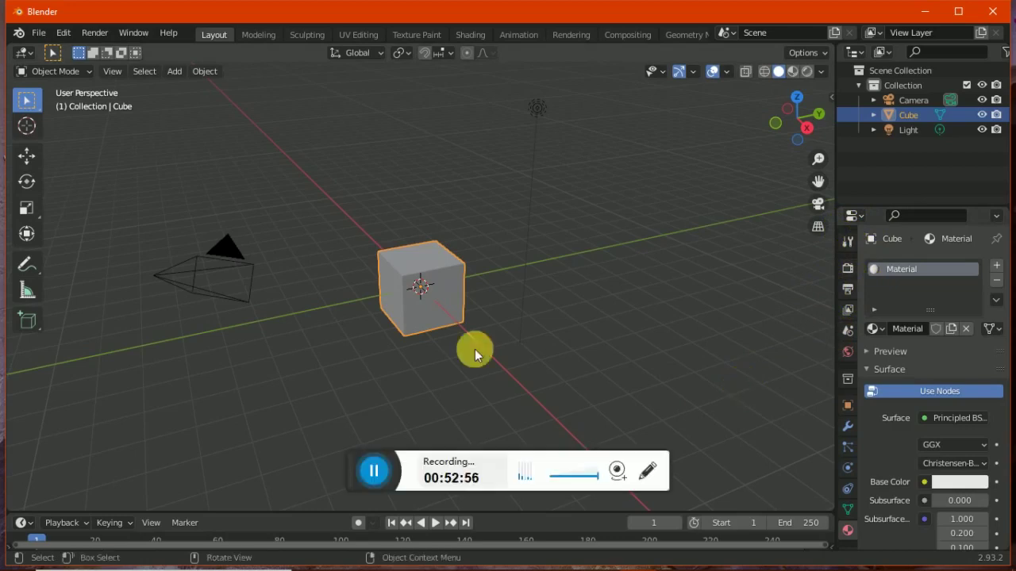
click(349, 469)
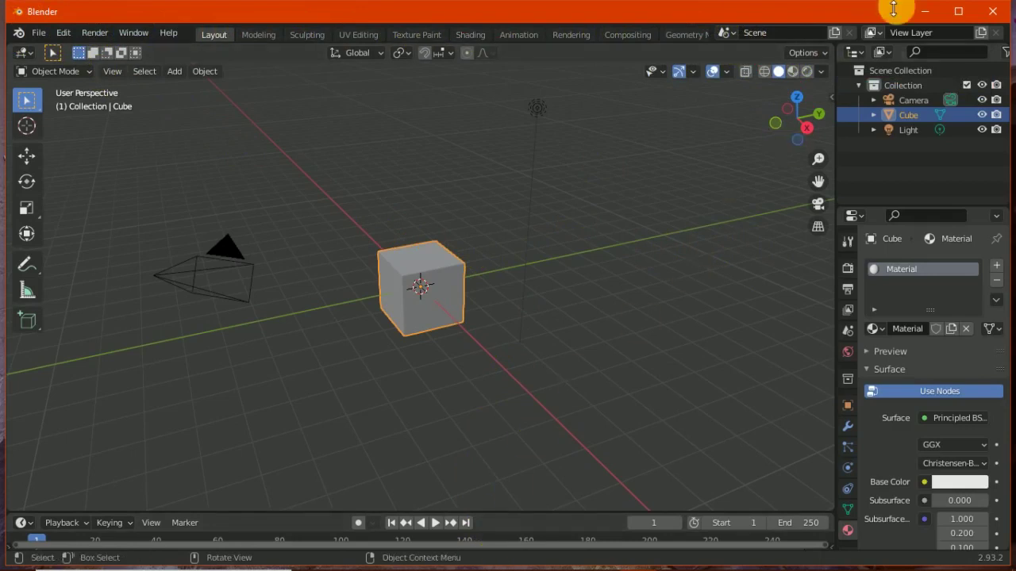
Minimize Blender and bring the Whiteboard slides to the front
click(922, 11)
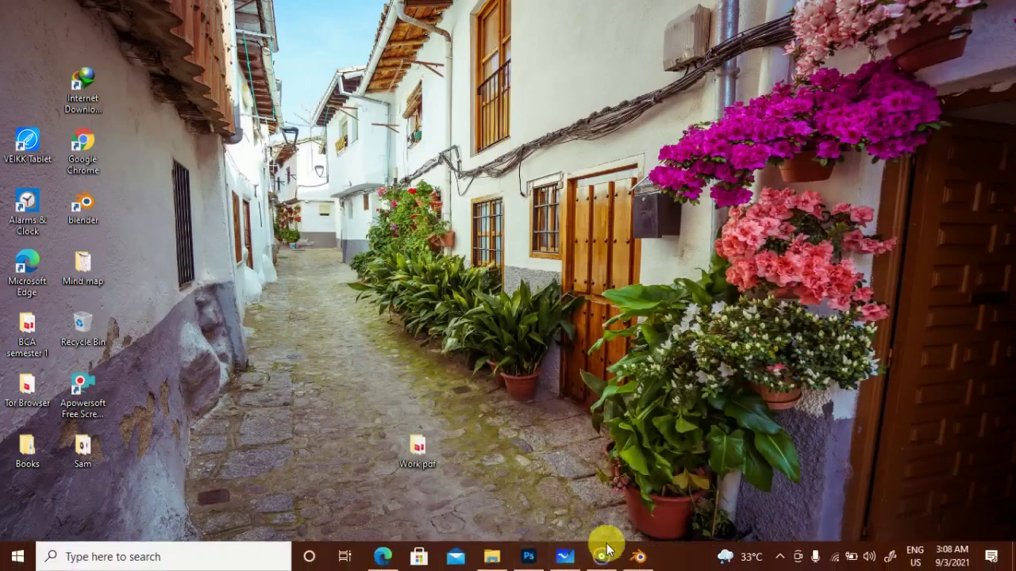
click(640, 547)
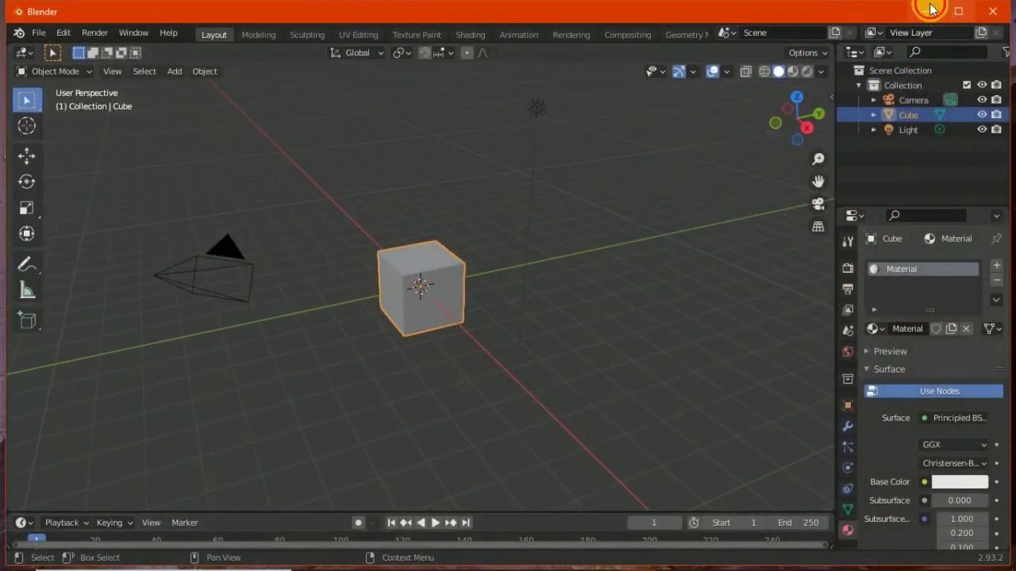
click(922, 12)
click(568, 549)
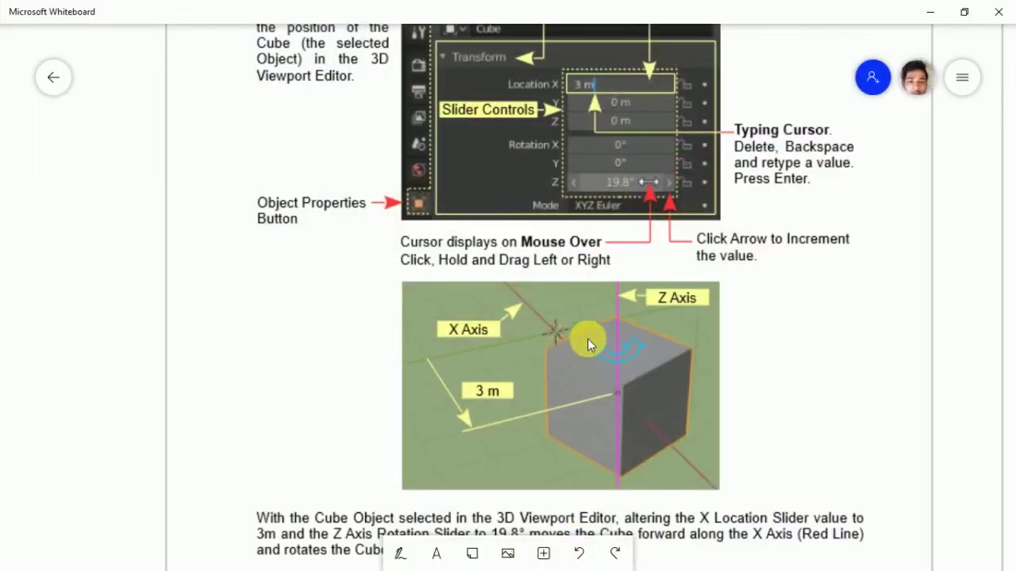
Scroll past the page XVI Render menu example to the Rendering page showing Blender 2.82 Render Engines
scroll(516, 317, down, 1)
scroll(452, 222, down, 3)
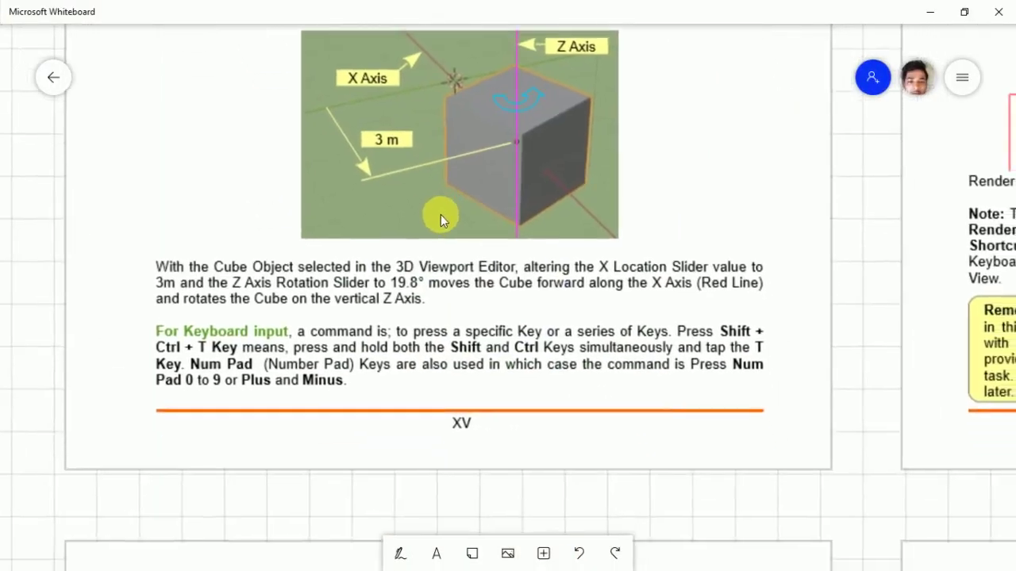
scroll(476, 230, right, 10)
scroll(468, 238, up, 2)
scroll(464, 249, right, 6)
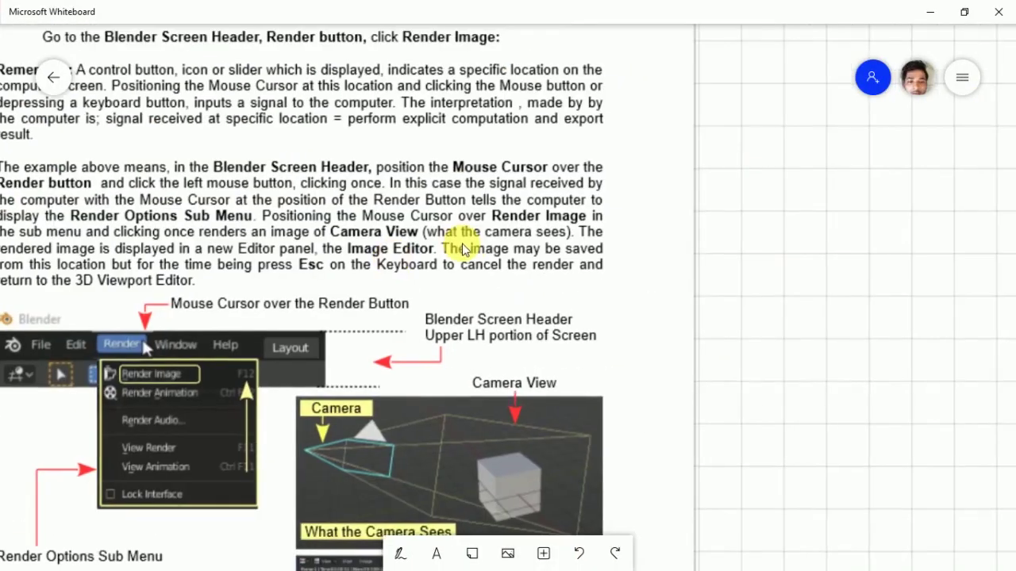
scroll(456, 309, up, 2)
scroll(588, 432, up, 3)
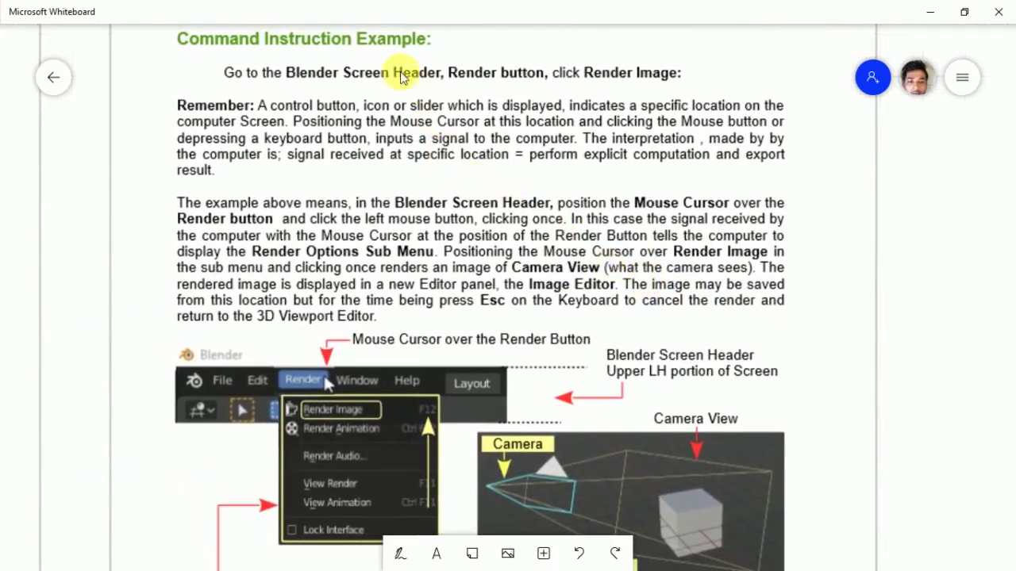
scroll(419, 177, down, 2)
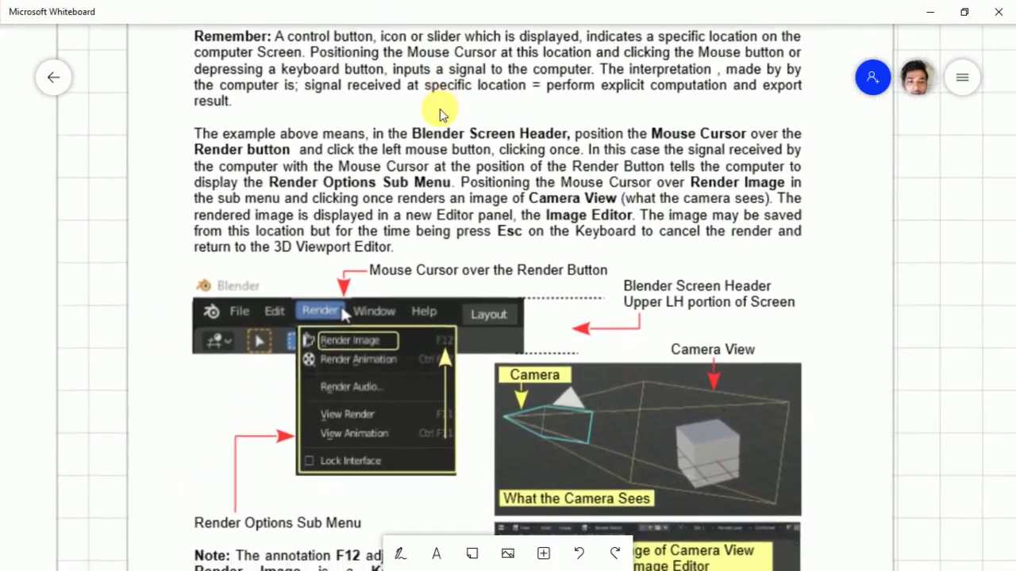
scroll(429, 191, down, 2)
scroll(444, 183, down, 2)
scroll(382, 177, down, 1)
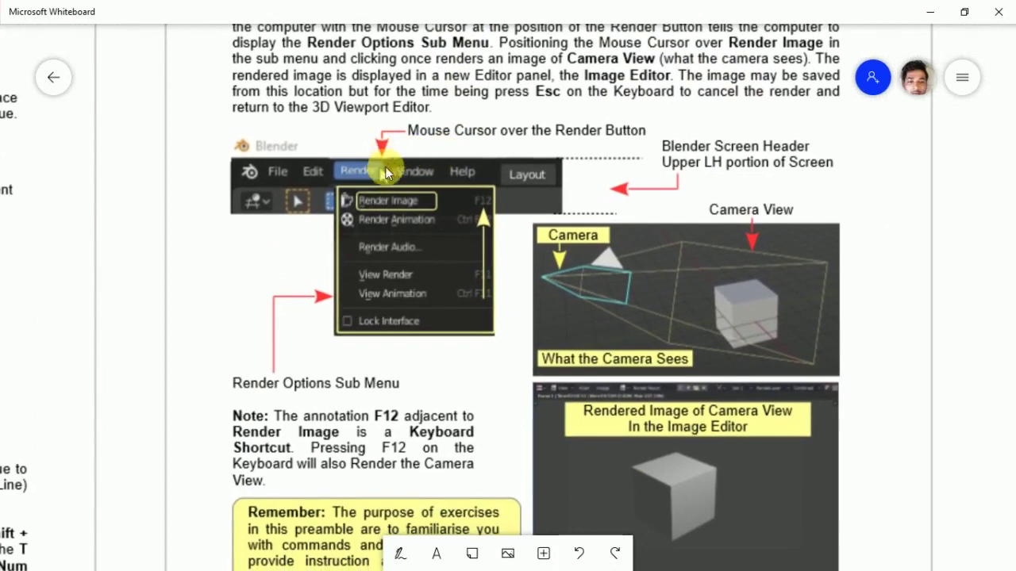
scroll(540, 318, down, 1)
scroll(540, 318, down, 1)
scroll(540, 318, down, 1)
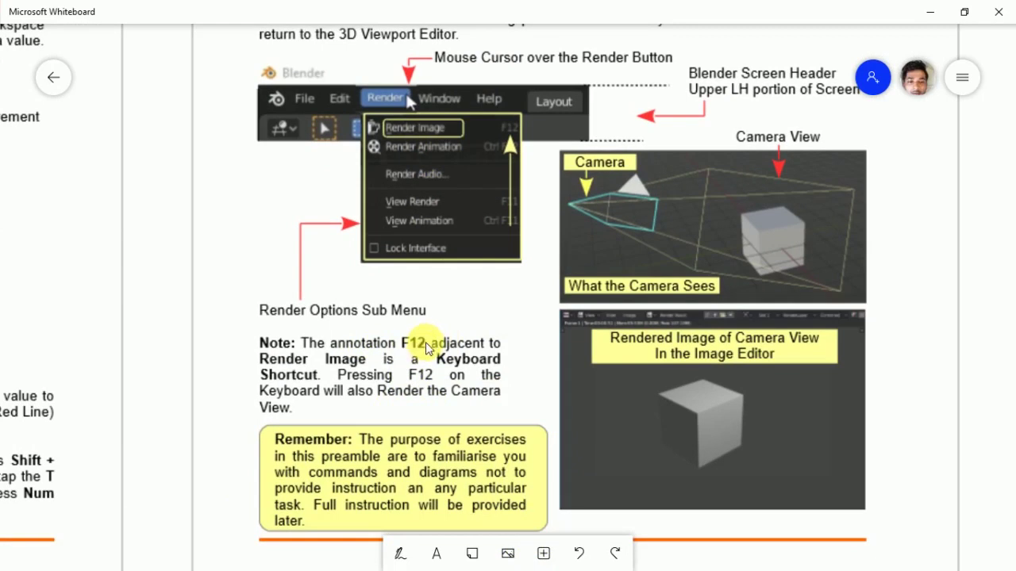
scroll(428, 384, down, 1)
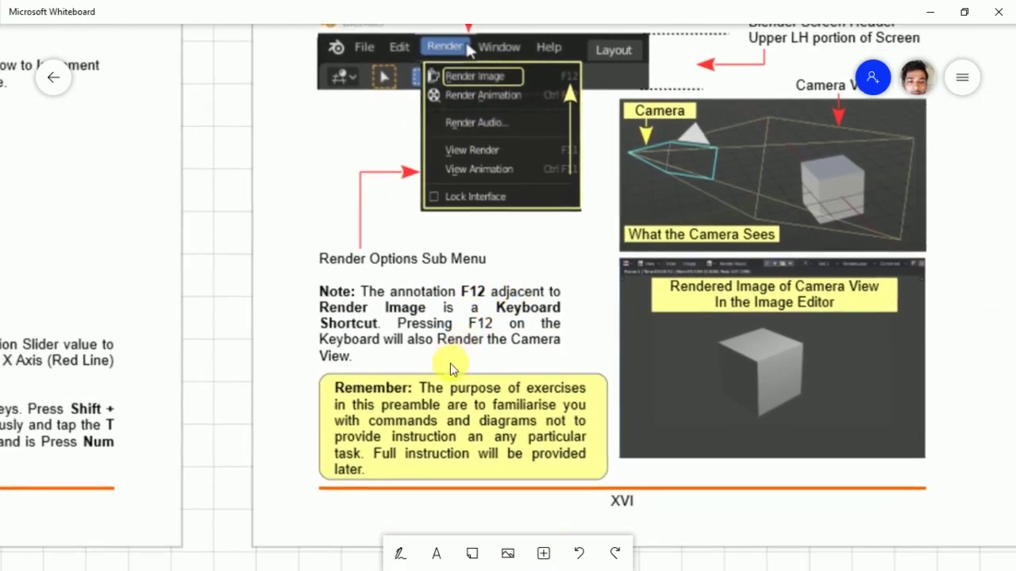
scroll(433, 385, down, 1)
scroll(445, 377, down, 2)
scroll(468, 357, down, 1)
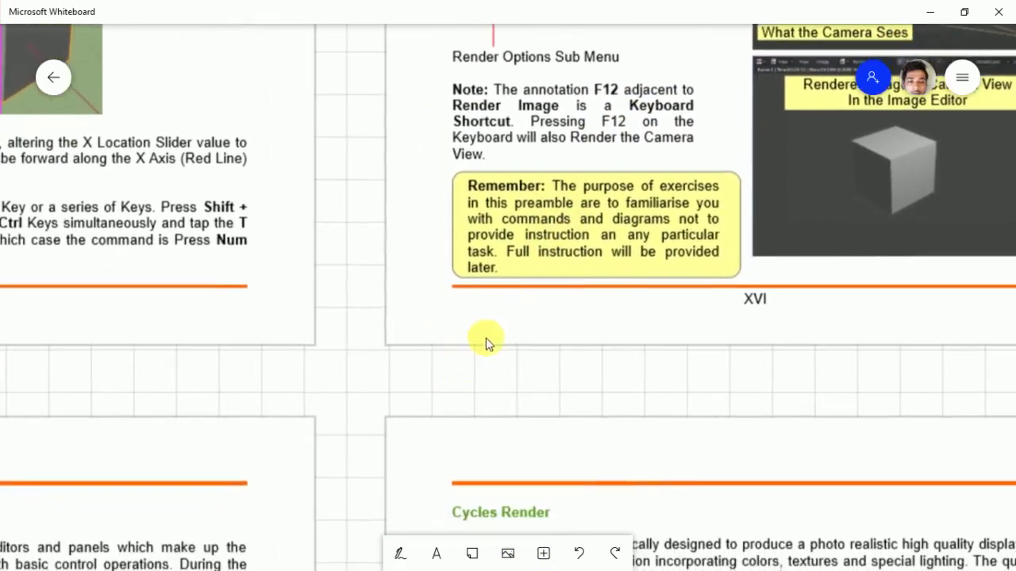
scroll(488, 329, down, 3)
scroll(507, 310, down, 2)
scroll(512, 310, down, 3)
scroll(519, 308, left, 2)
scroll(492, 342, down, 2)
scroll(472, 341, down, 1)
scroll(472, 341, left, 2)
scroll(457, 286, left, 1)
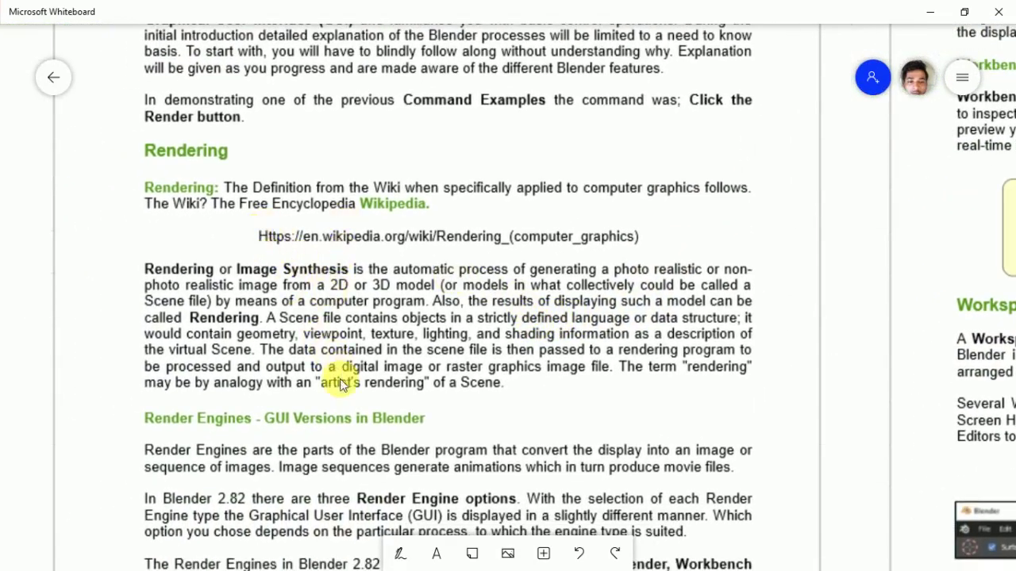
Page through the Workspaces and 2D Animation – Grease Pencil slides, then minimize Whiteboard
scroll(361, 397, down, 2)
scroll(364, 341, down, 1)
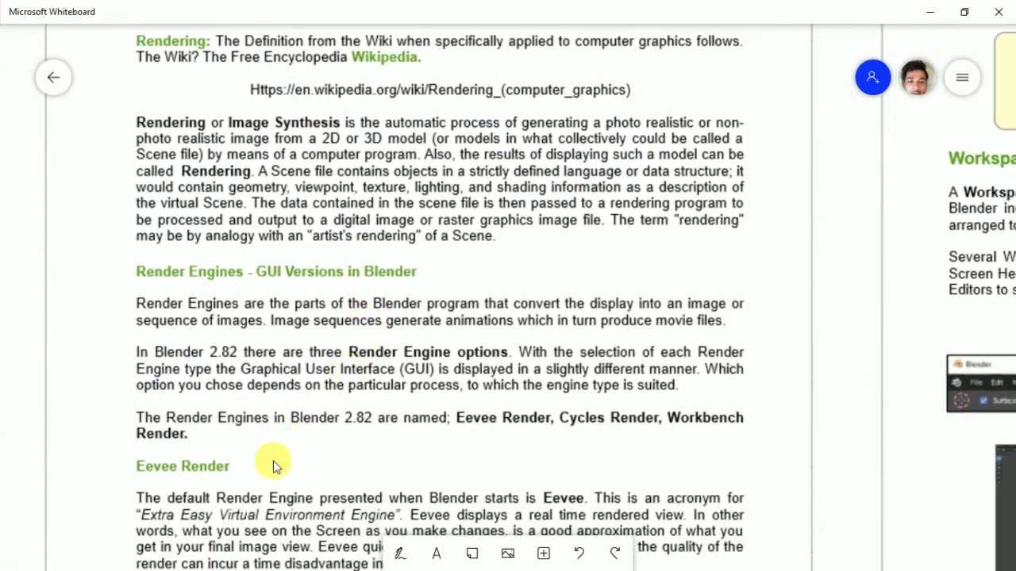
scroll(254, 436, down, 1)
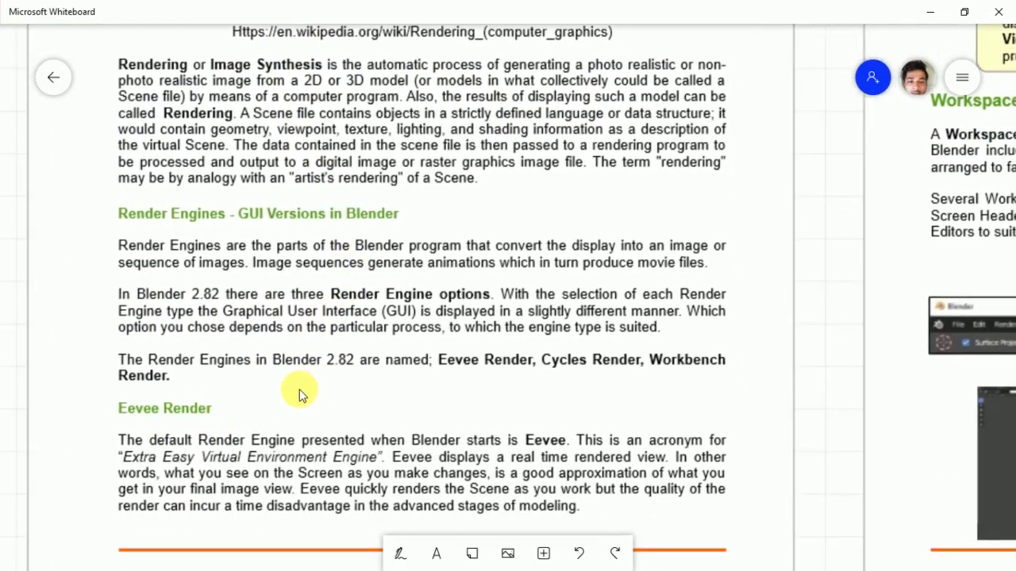
scroll(306, 389, right, 2)
scroll(460, 318, right, 2)
scroll(380, 362, up, 3)
scroll(381, 362, right, 2)
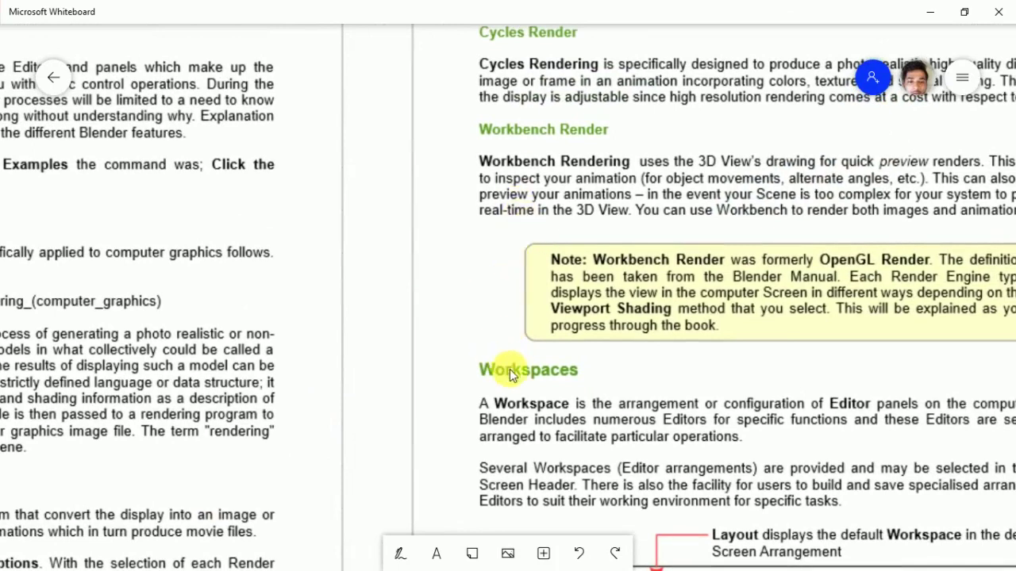
scroll(548, 365, down, 2)
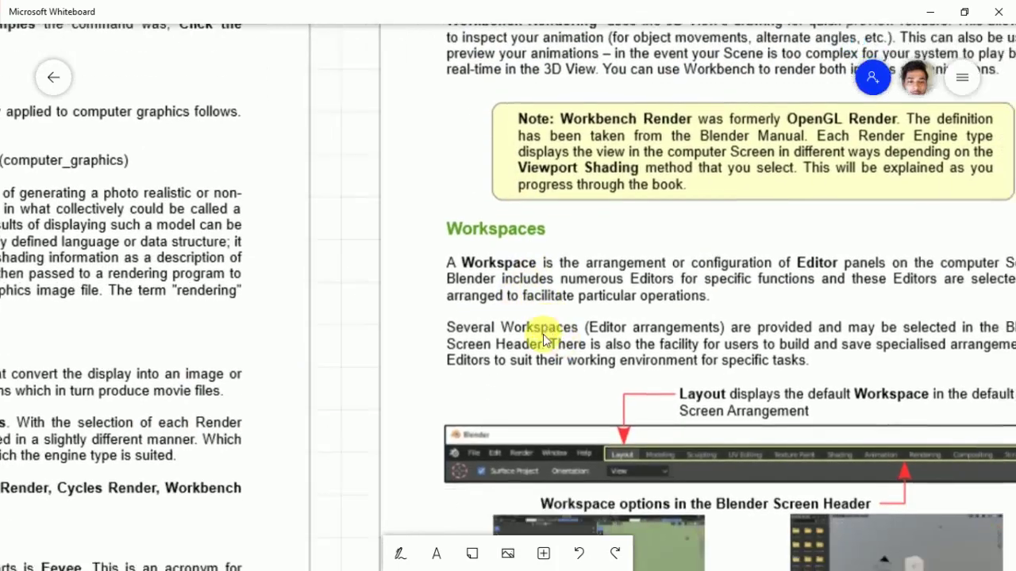
scroll(523, 349, right, 2)
scroll(521, 373, right, 1)
scroll(507, 365, down, 1)
scroll(476, 381, right, 1)
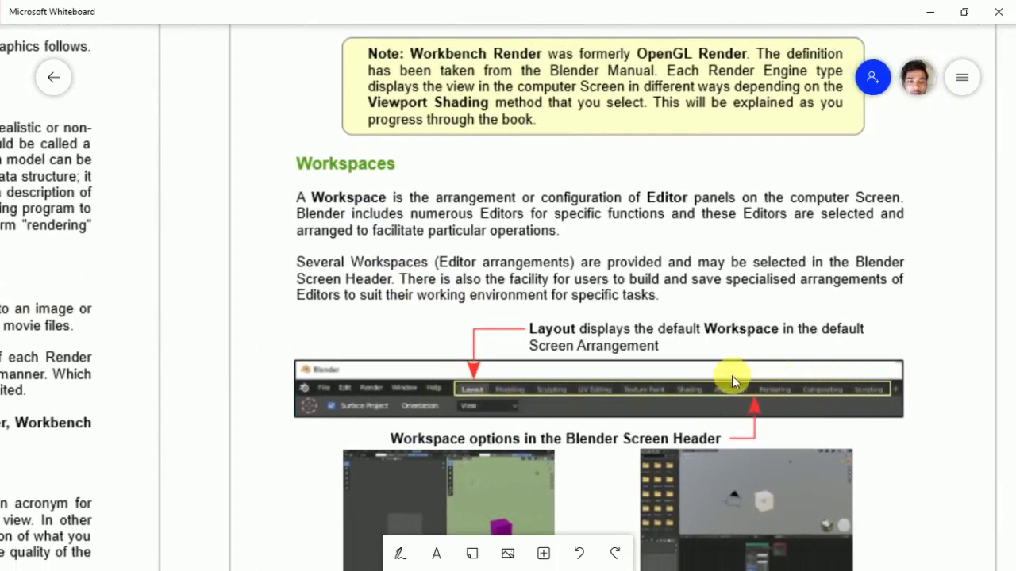
scroll(654, 357, down, 1)
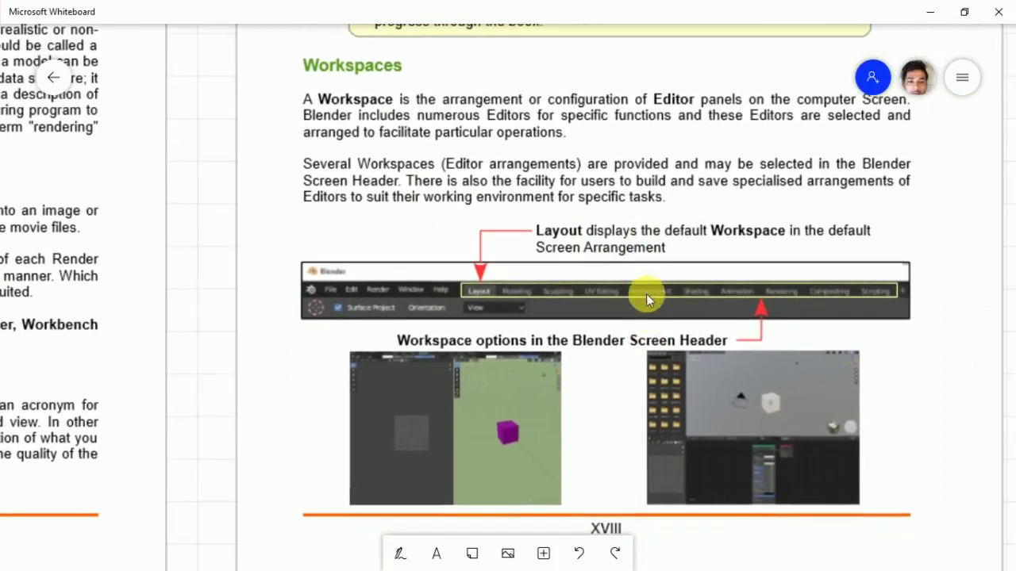
scroll(646, 296, down, 1)
scroll(644, 307, down, 1)
scroll(667, 277, down, 1)
scroll(666, 277, left, 1)
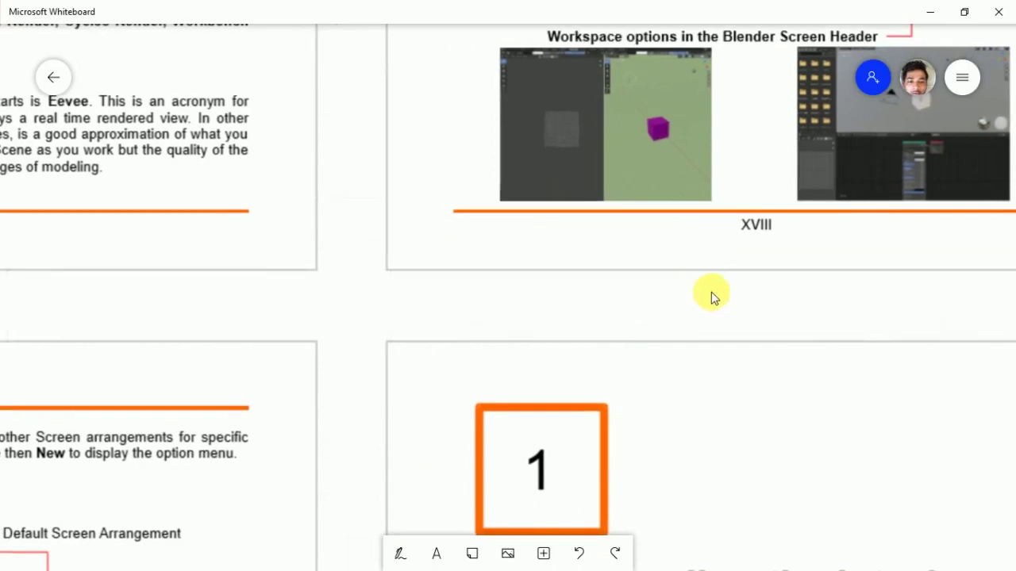
scroll(717, 295, left, 1)
scroll(716, 295, down, 1)
scroll(658, 315, down, 1)
scroll(658, 315, left, 1)
scroll(633, 324, down, 1)
scroll(622, 322, down, 1)
scroll(621, 323, left, 1)
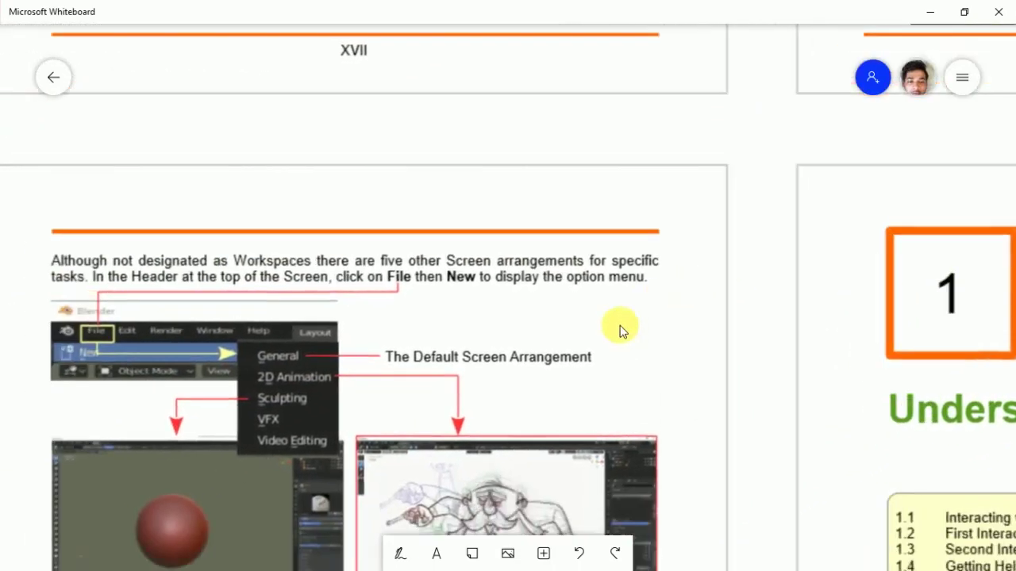
ctrl+scroll(619, 328, up, 1)
scroll(654, 286, down, 1)
scroll(643, 285, down, 1)
scroll(619, 317, down, 1)
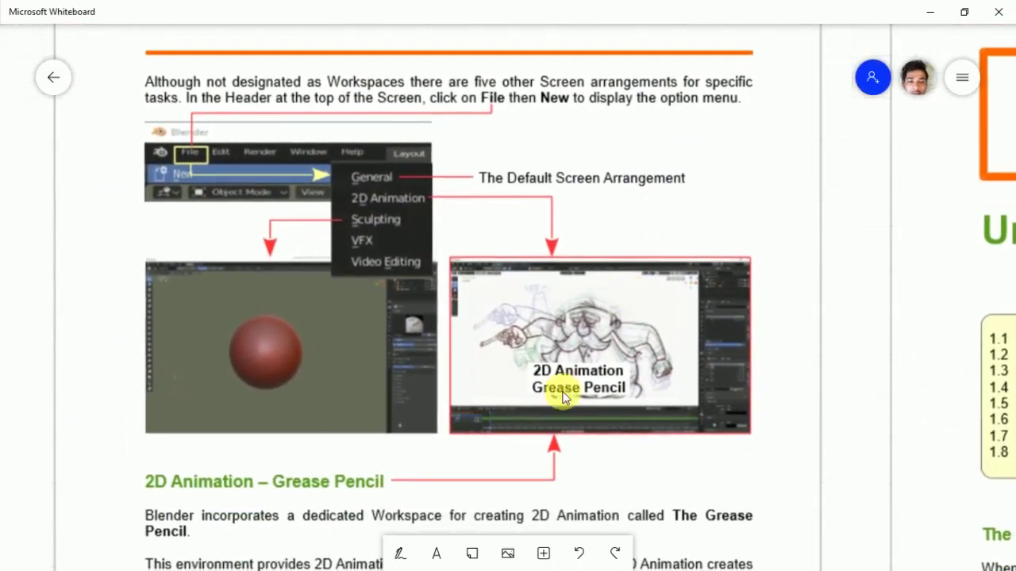
scroll(585, 476, down, 1)
scroll(512, 437, left, 1)
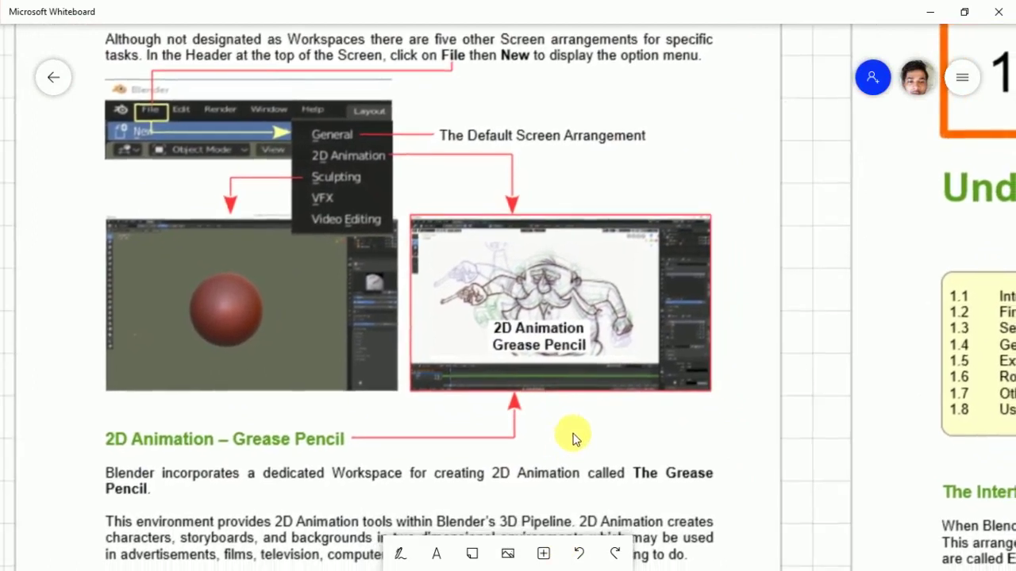
click(929, 12)
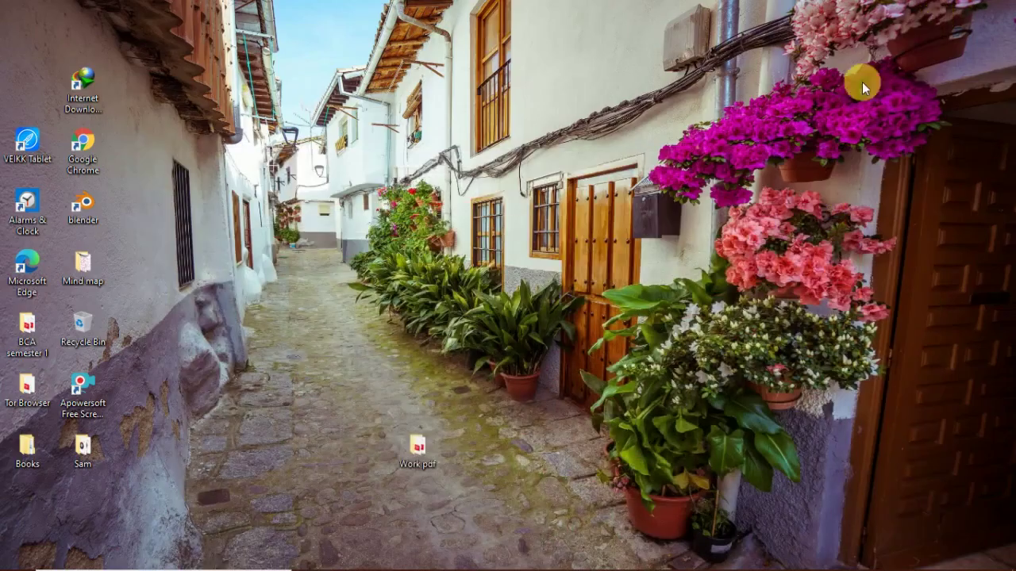
Restore Blender from the taskbar and browse the Help menu's Manual, Tutorials and Support entries
click(605, 555)
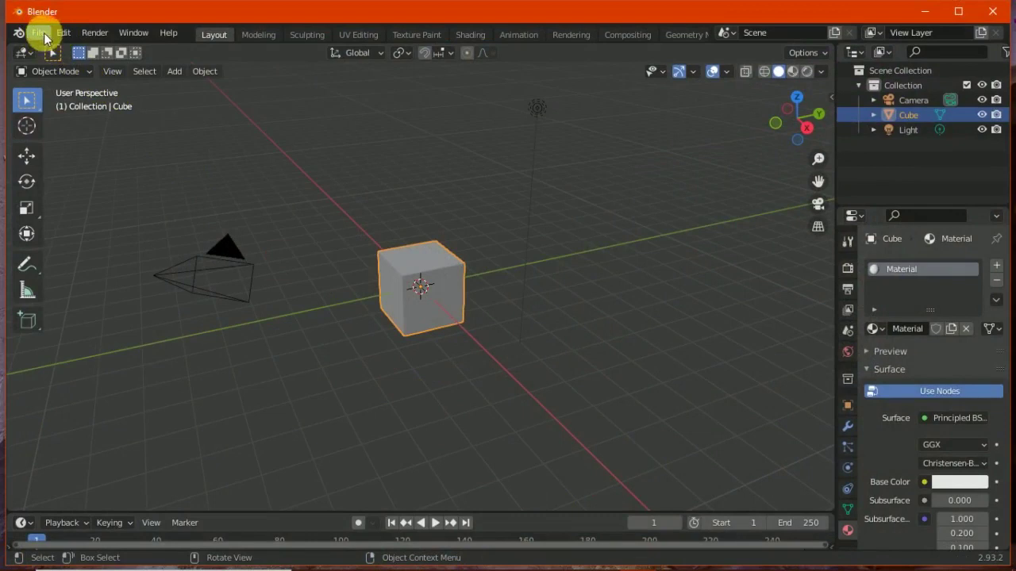
click(181, 38)
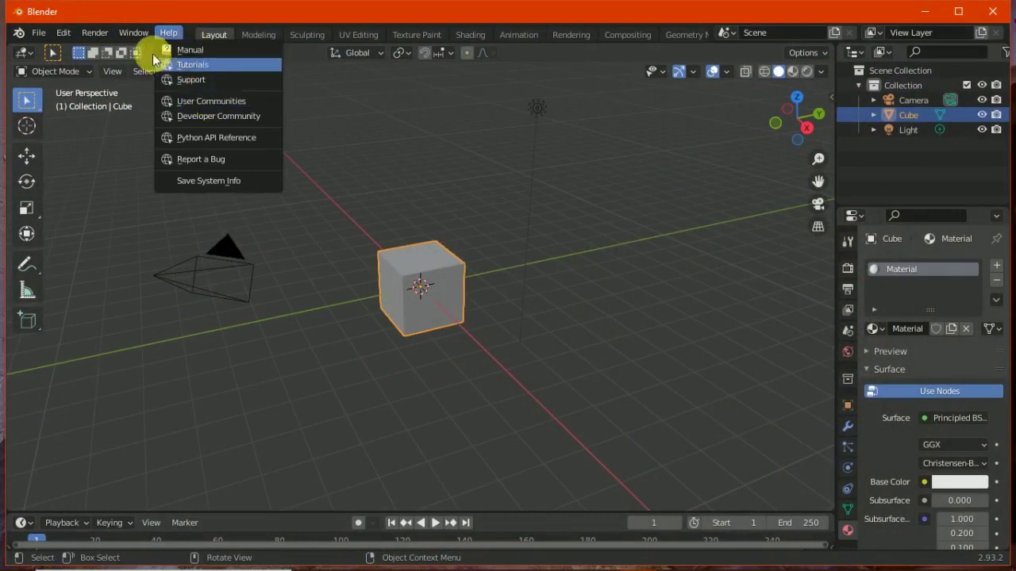
click(125, 149)
click(164, 35)
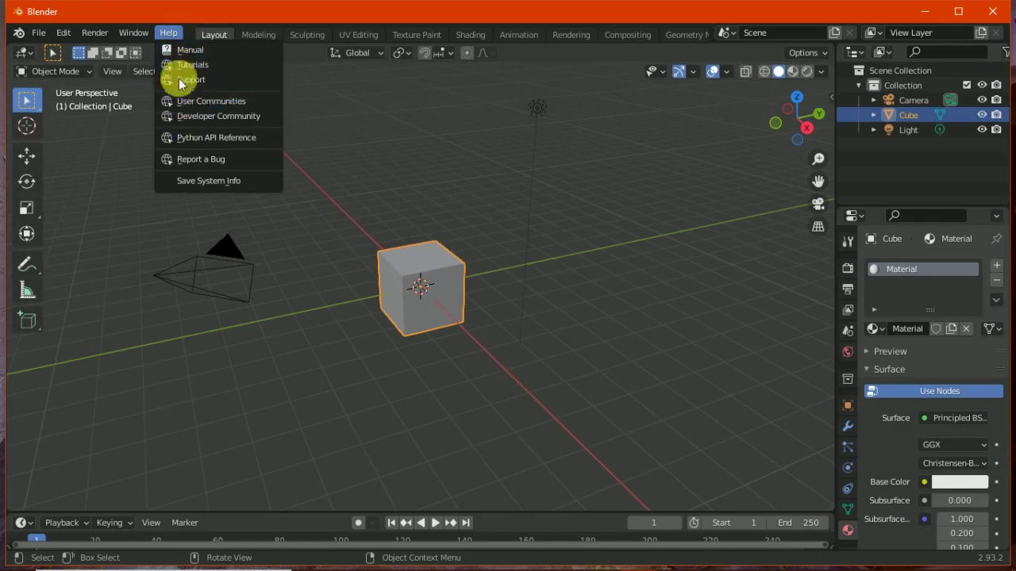
click(134, 33)
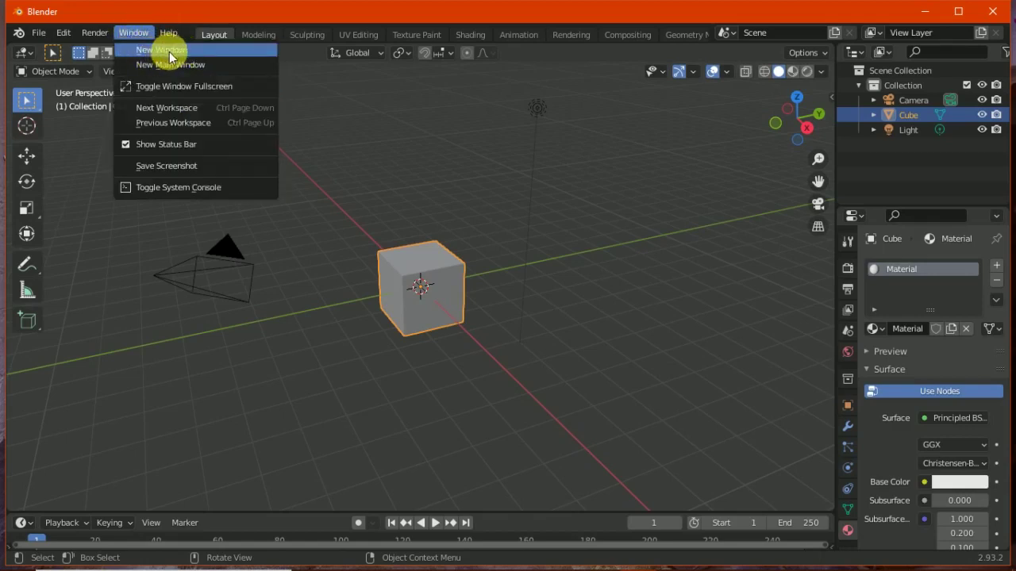
Open a second Blender window, close it, then create a new main window
click(170, 50)
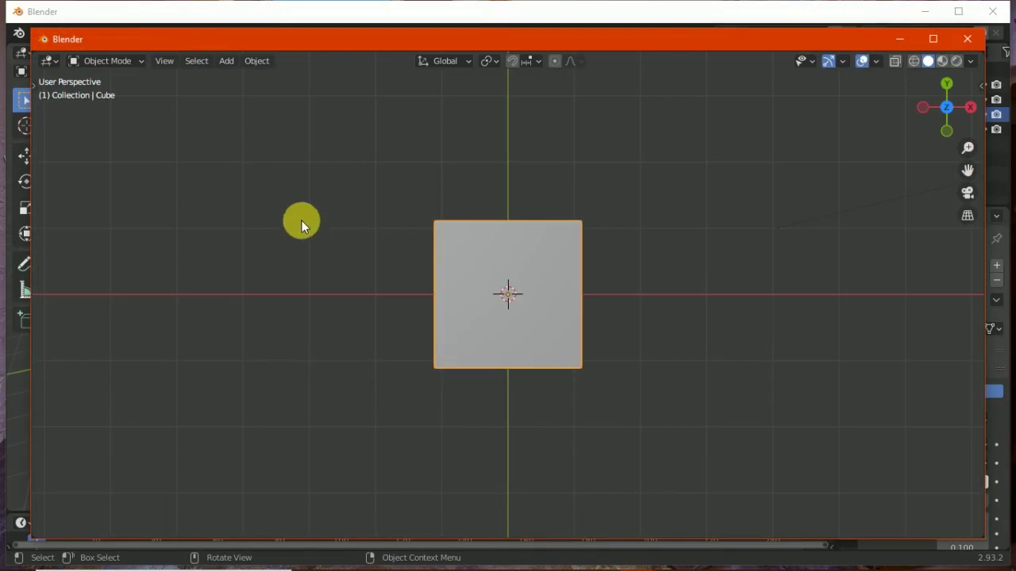
click(967, 39)
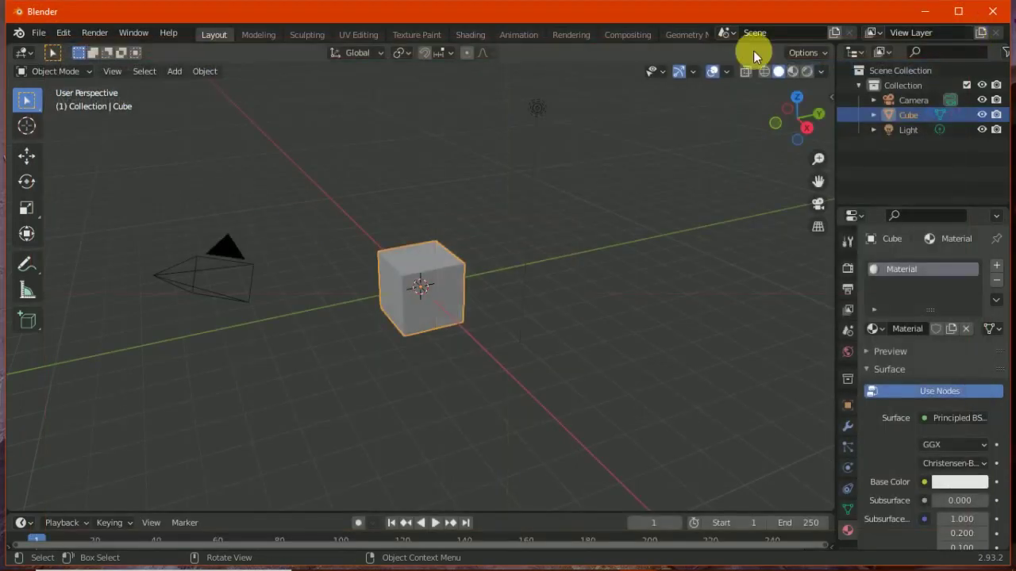
click(168, 32)
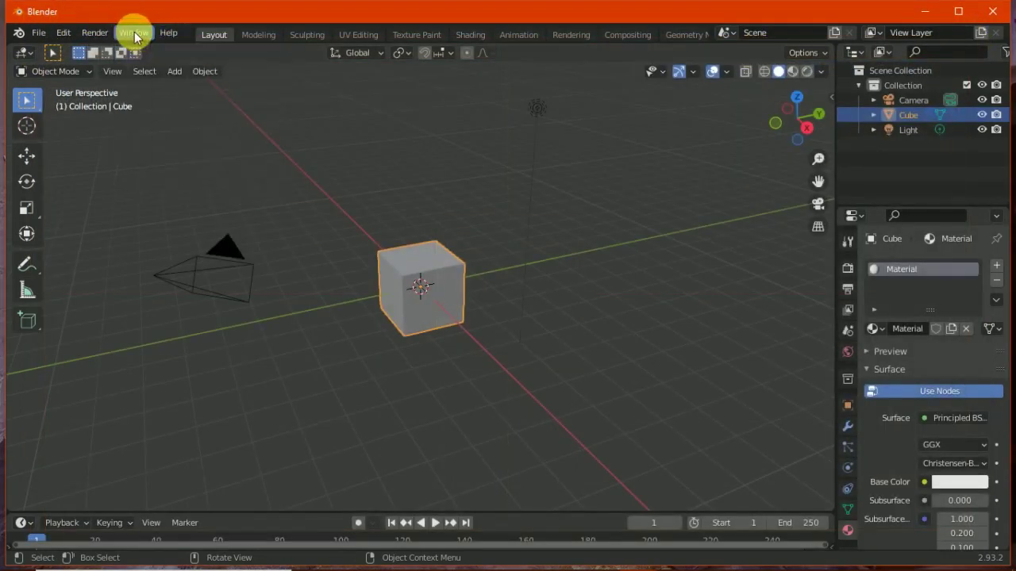
click(133, 32)
click(178, 67)
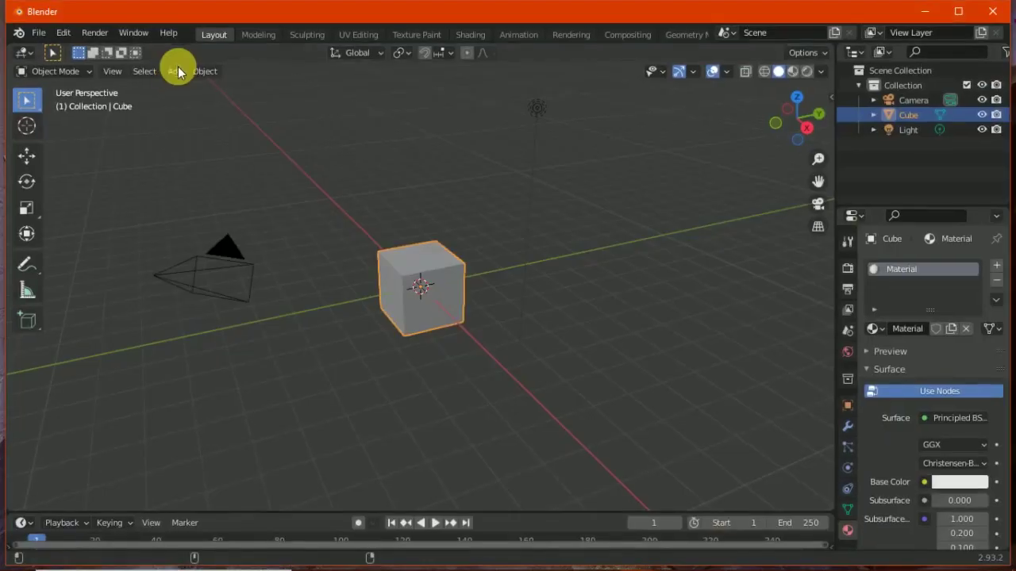
Toggle Blender's window to fullscreen and back to normal windowed size
click(149, 34)
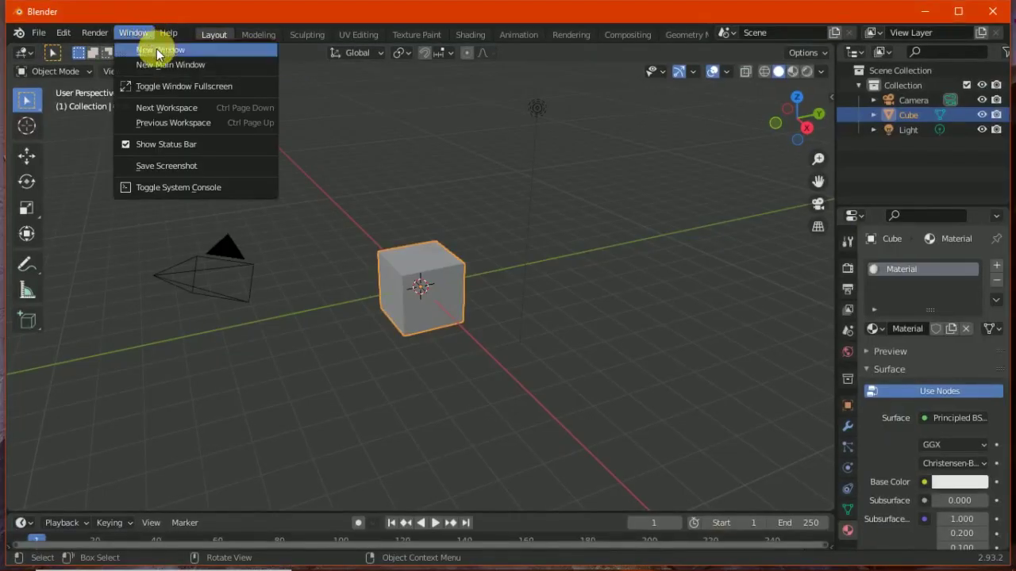
click(177, 87)
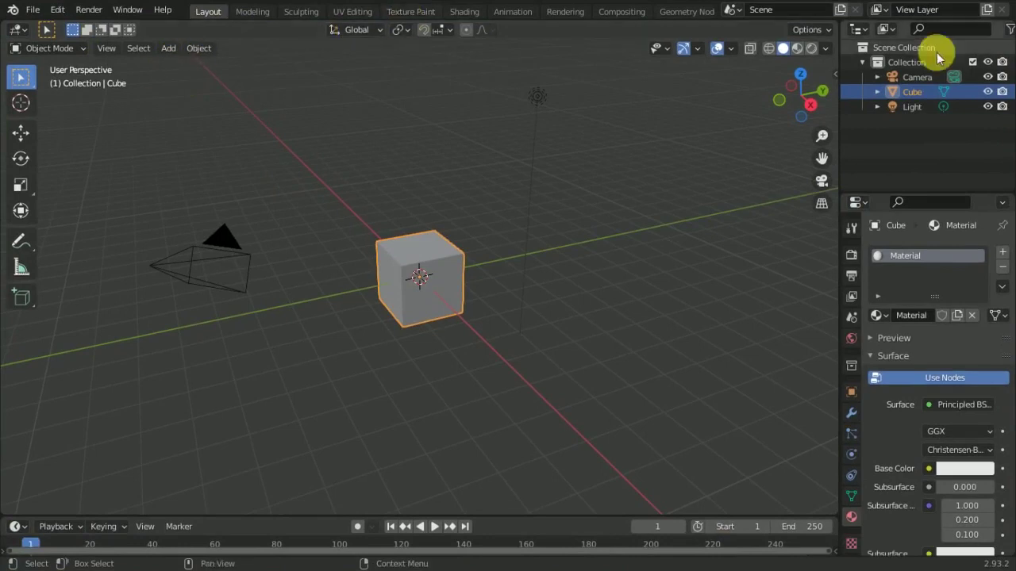
click(130, 11)
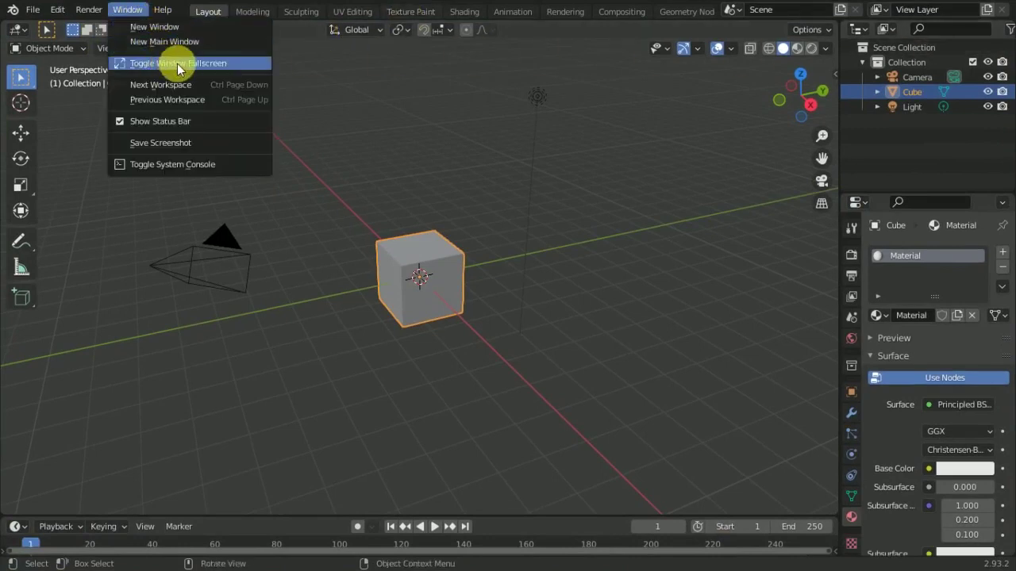
click(174, 63)
click(134, 33)
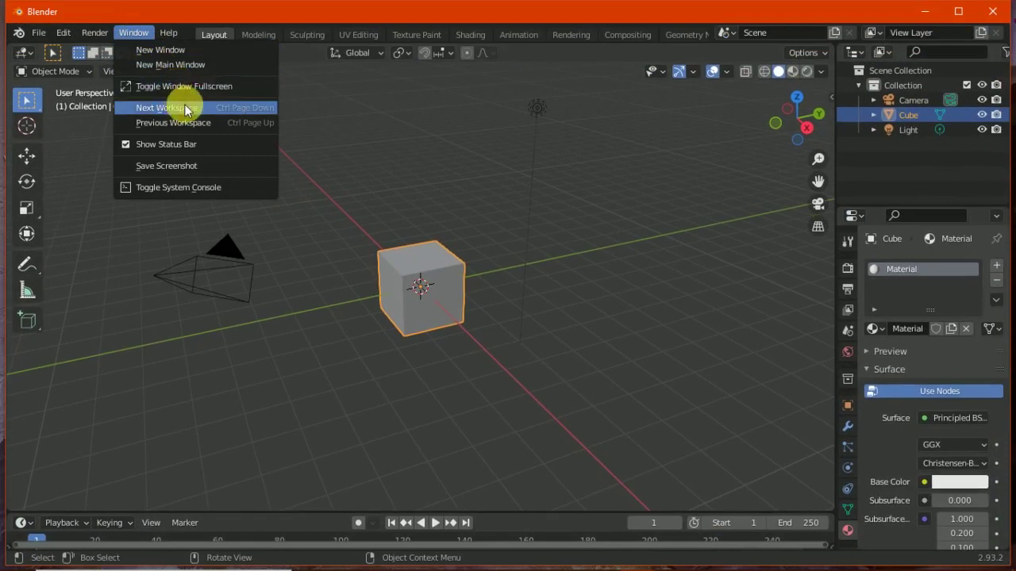
click(186, 114)
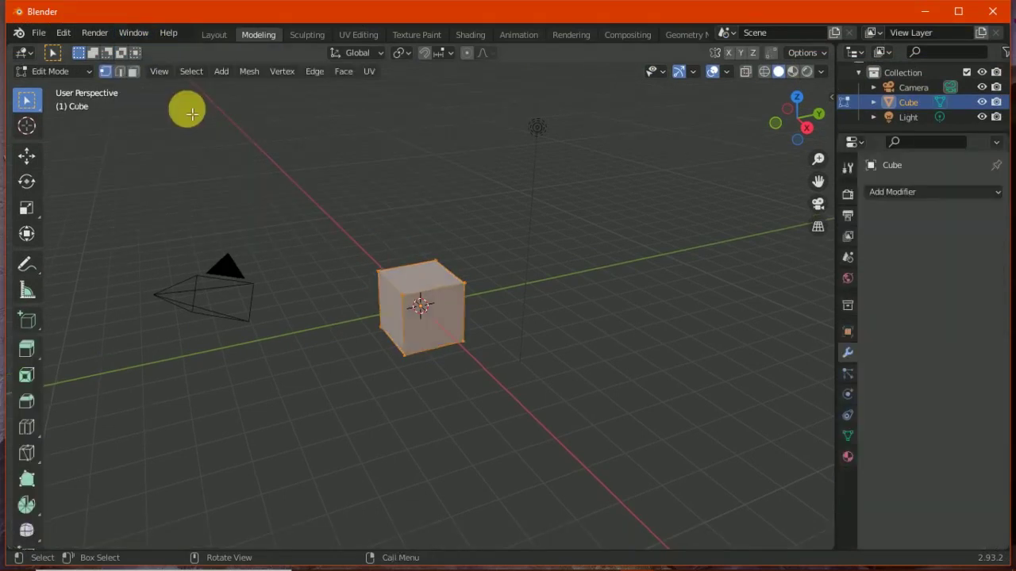
click(216, 38)
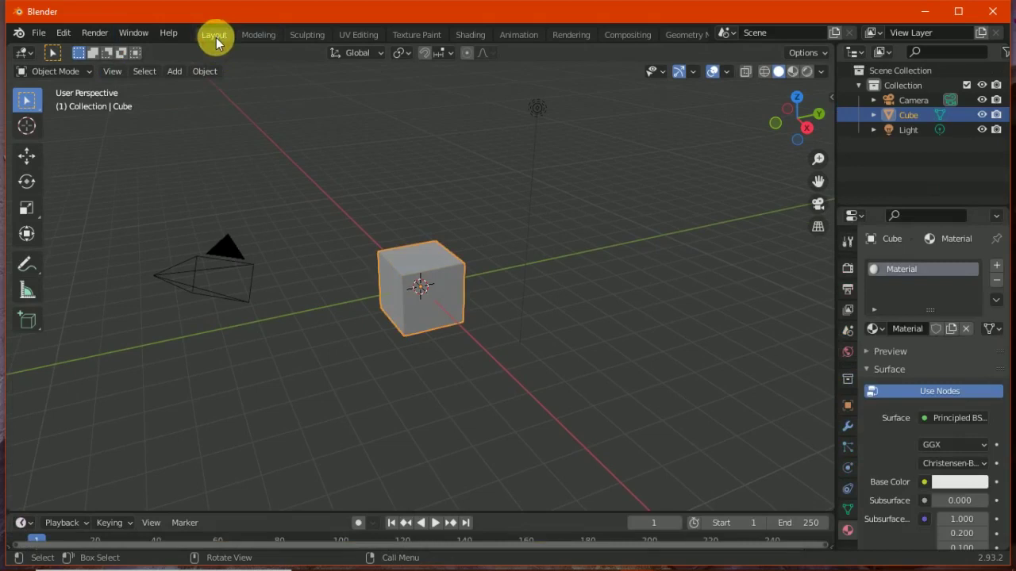
click(132, 34)
click(167, 108)
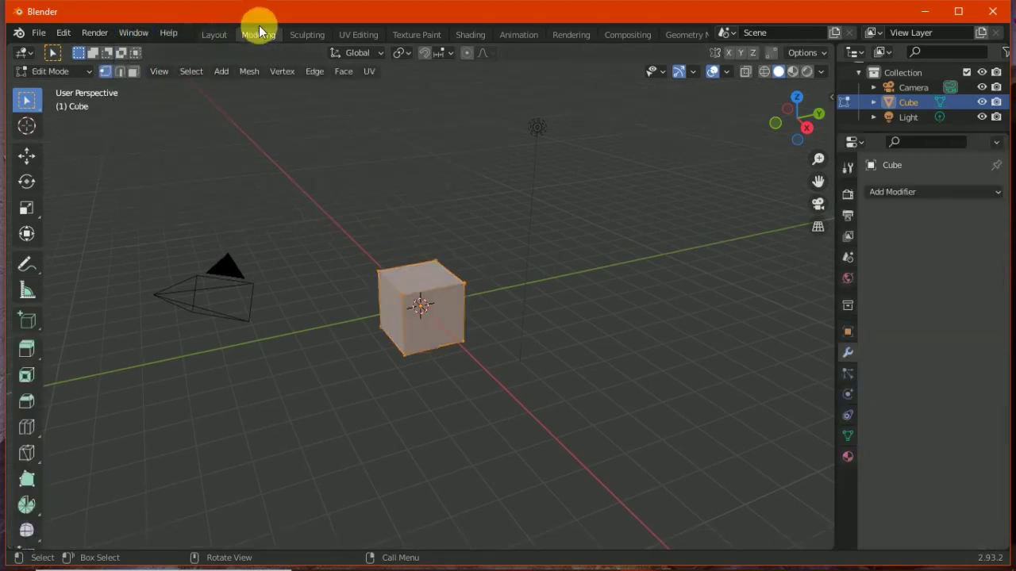
click(135, 33)
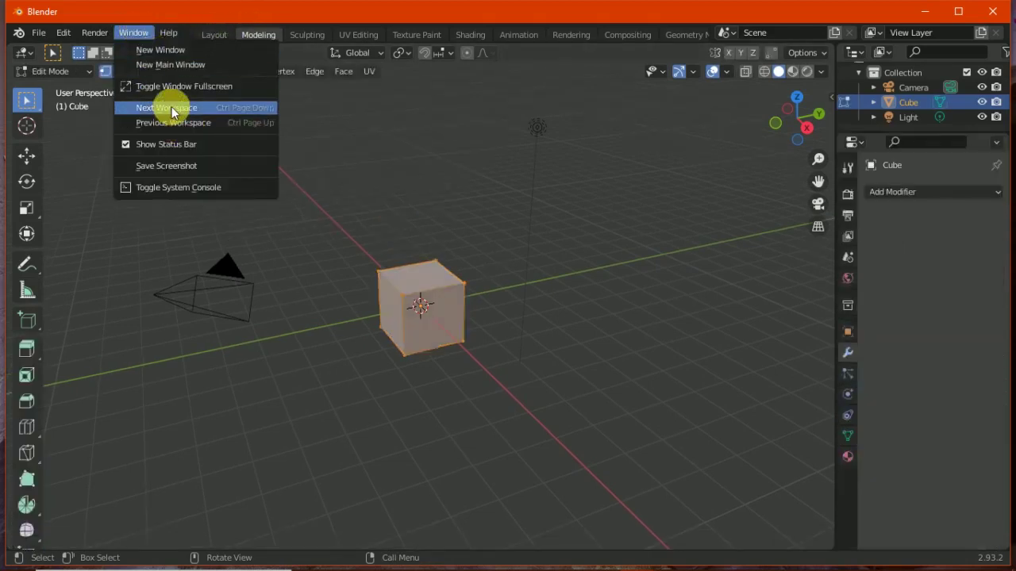
click(169, 104)
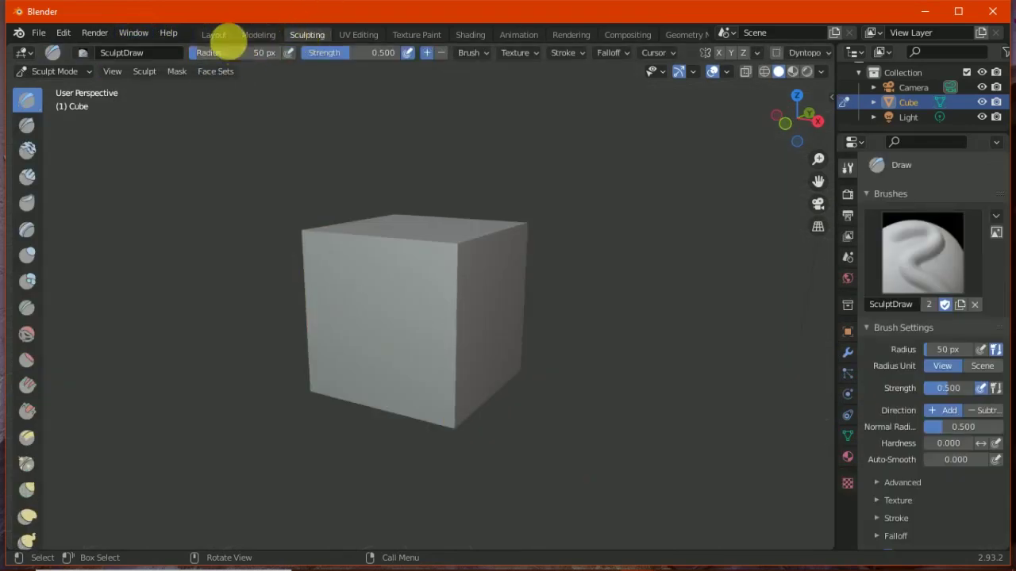
click(214, 35)
click(133, 33)
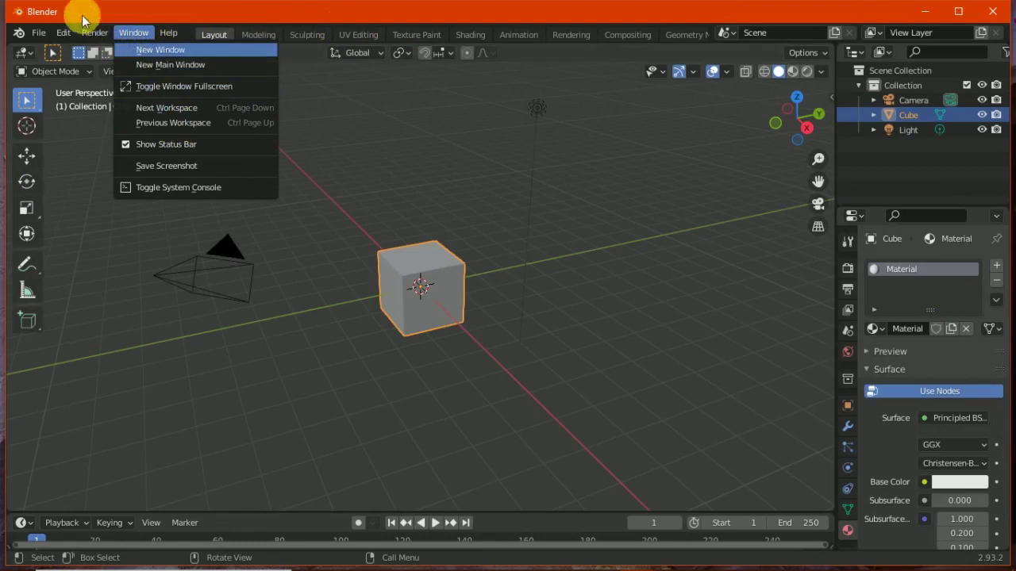
click(132, 32)
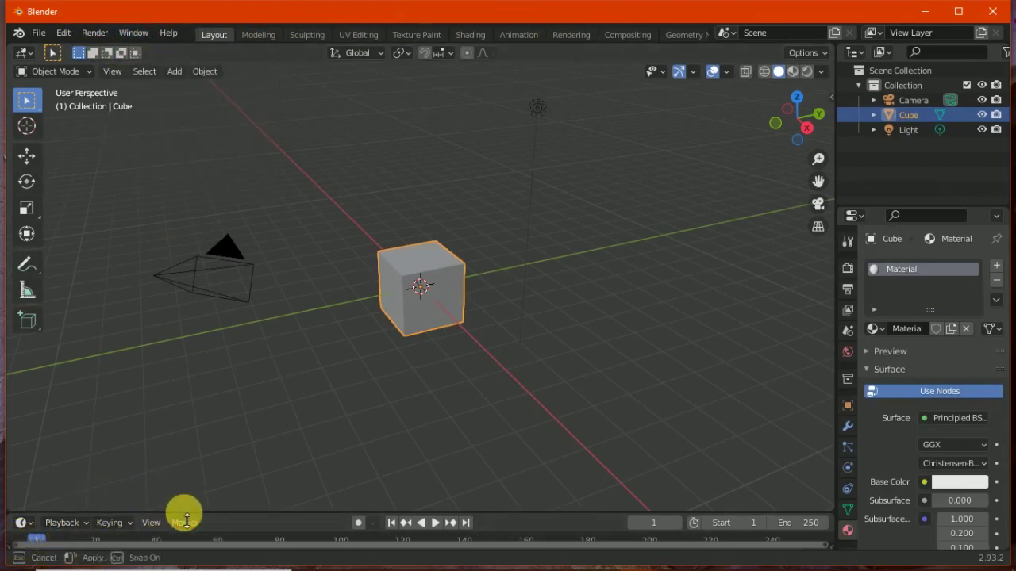
Drag the timeline border up into the viewport, then turn the status bar off and on again
drag(181, 510, 206, 346)
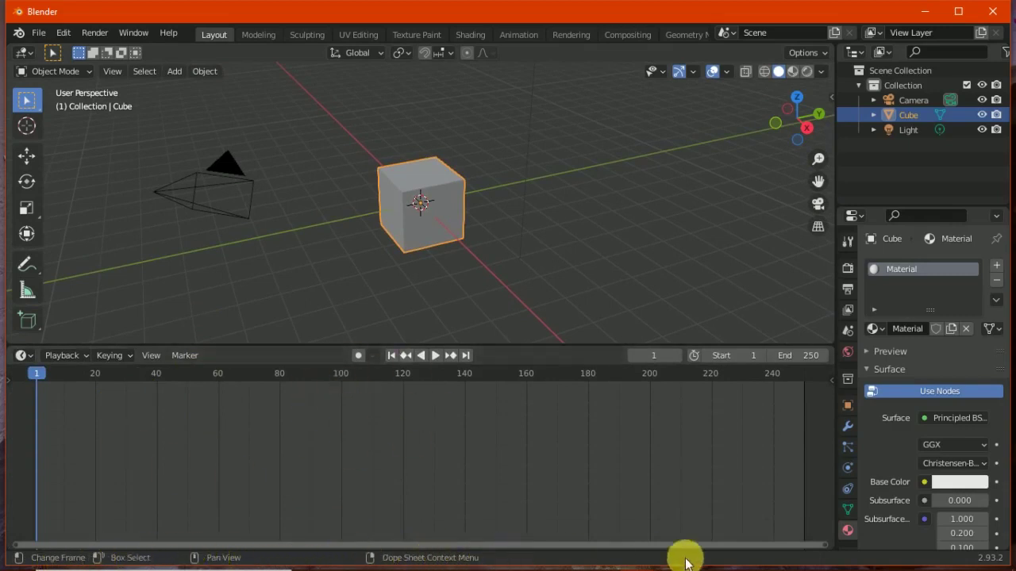
click(133, 32)
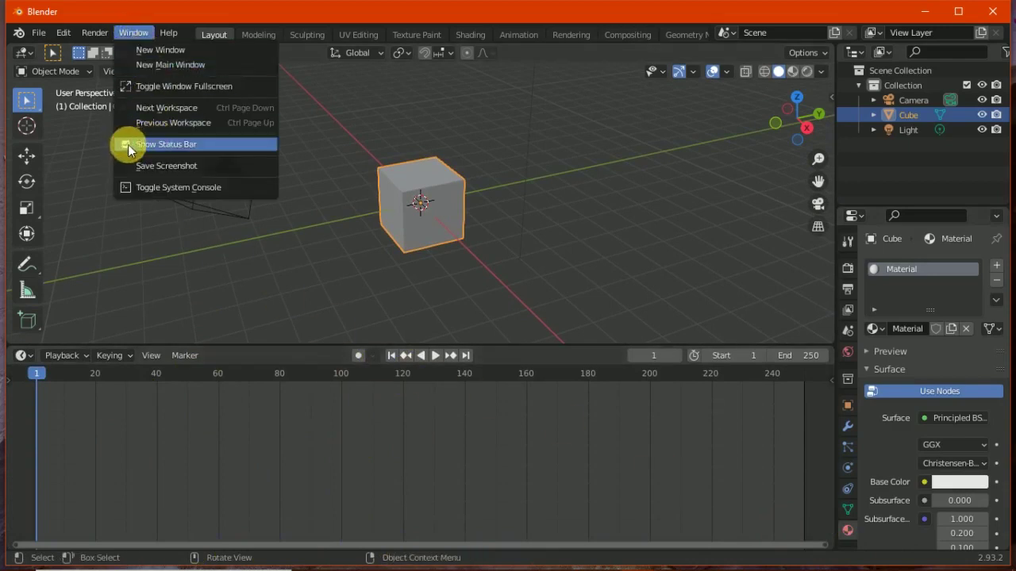
click(128, 144)
click(135, 33)
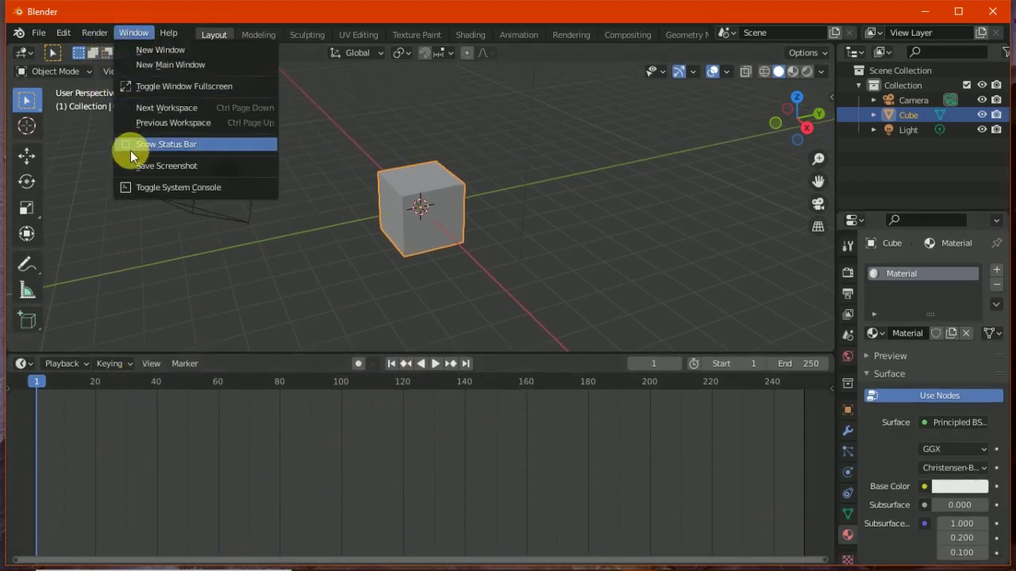
click(128, 145)
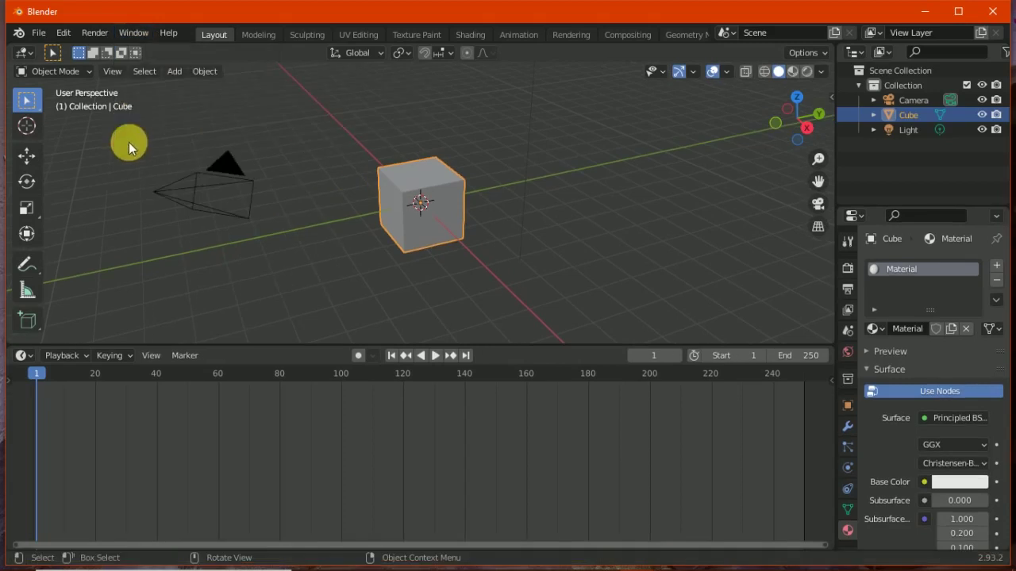
click(134, 33)
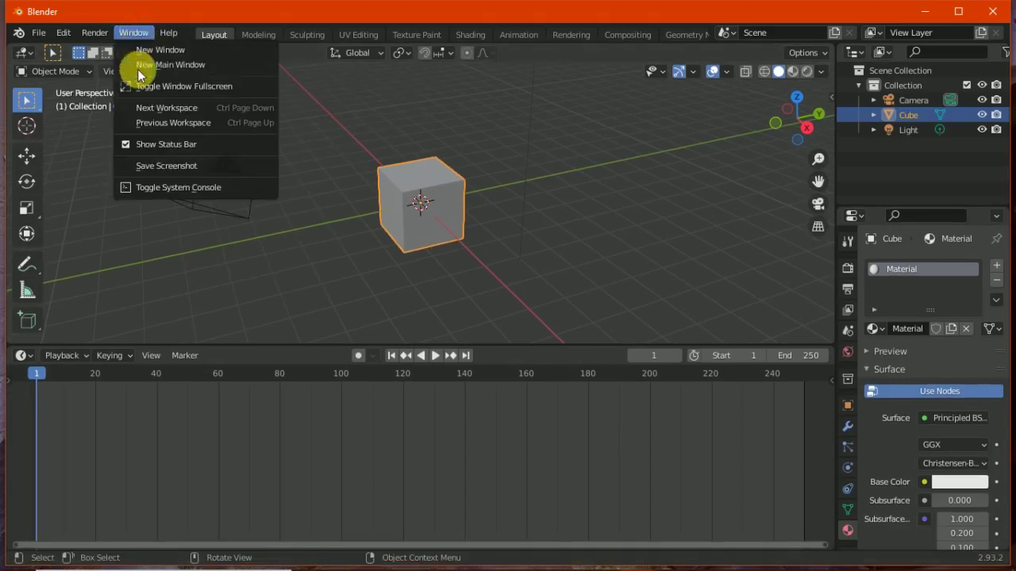
Save a Blender window screenshot named screen.png into D:\Blender
click(187, 165)
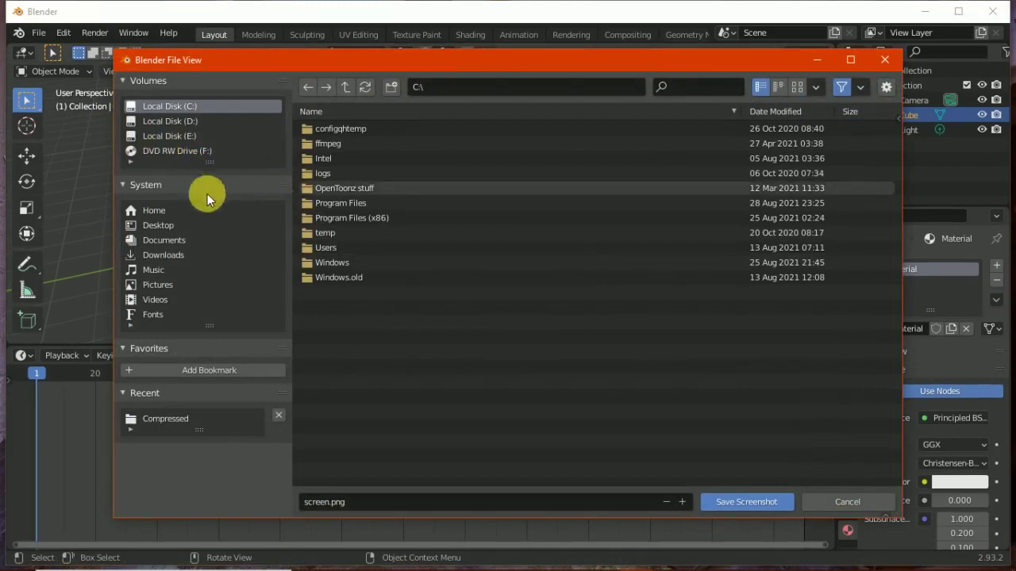
click(189, 121)
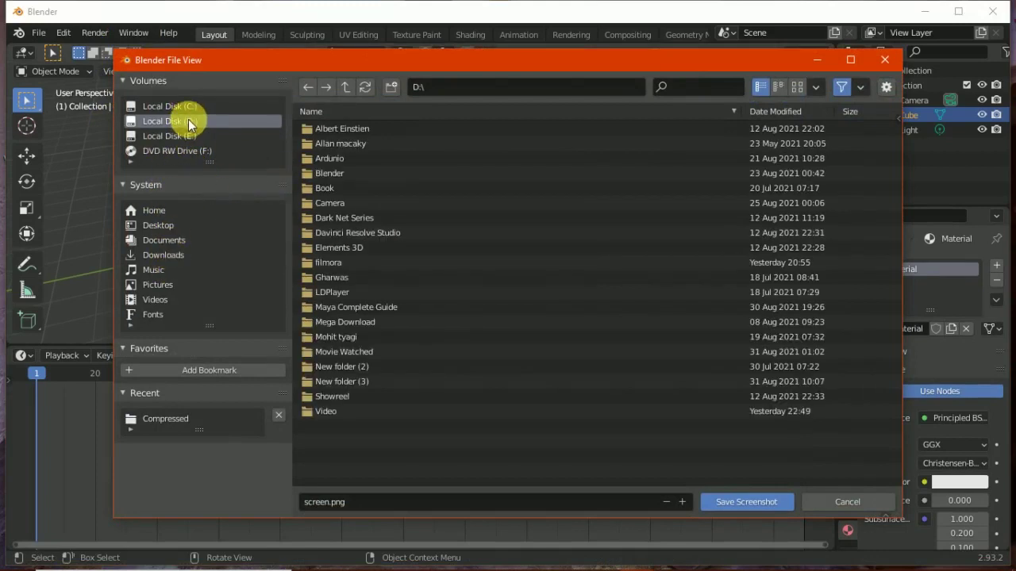
click(332, 173)
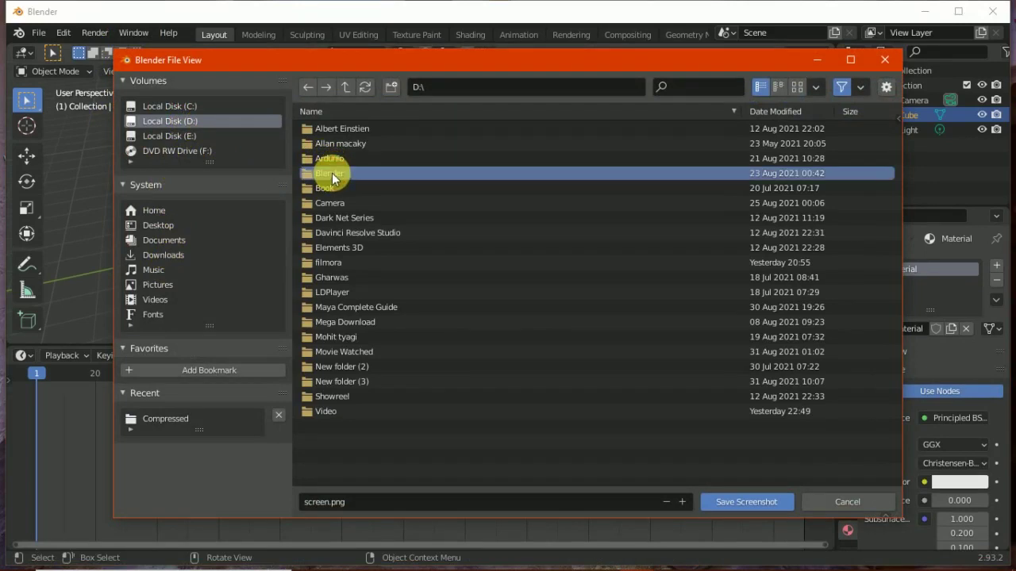
click(727, 498)
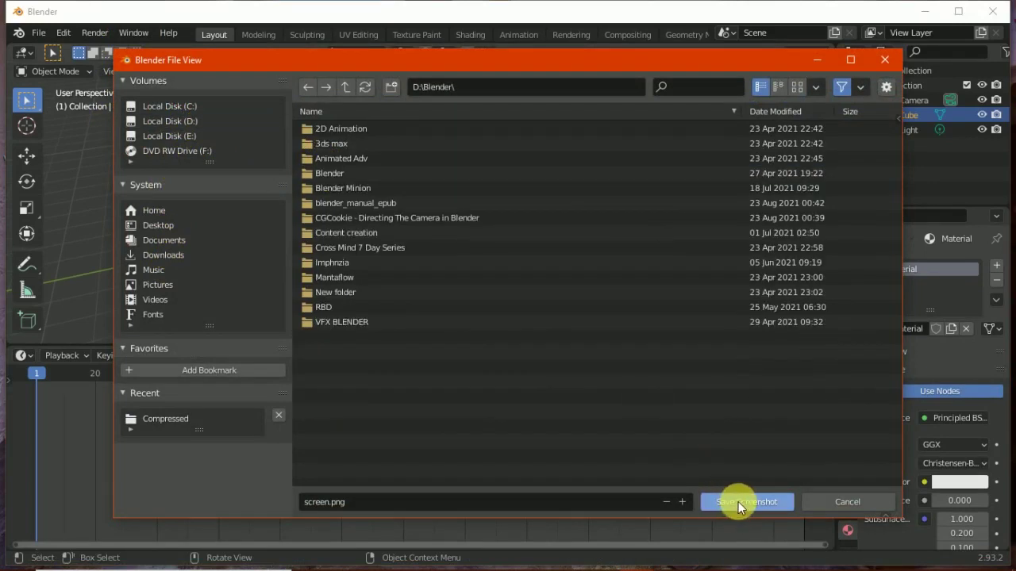
click(737, 501)
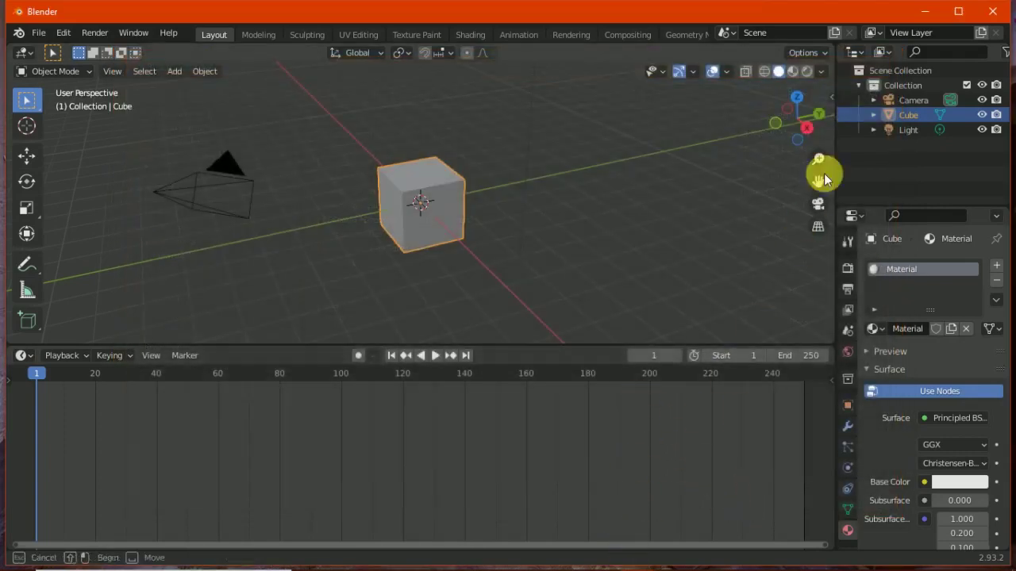
Minimize Blender and open D:\Blender\screen.png from File Explorer in Photos
click(924, 15)
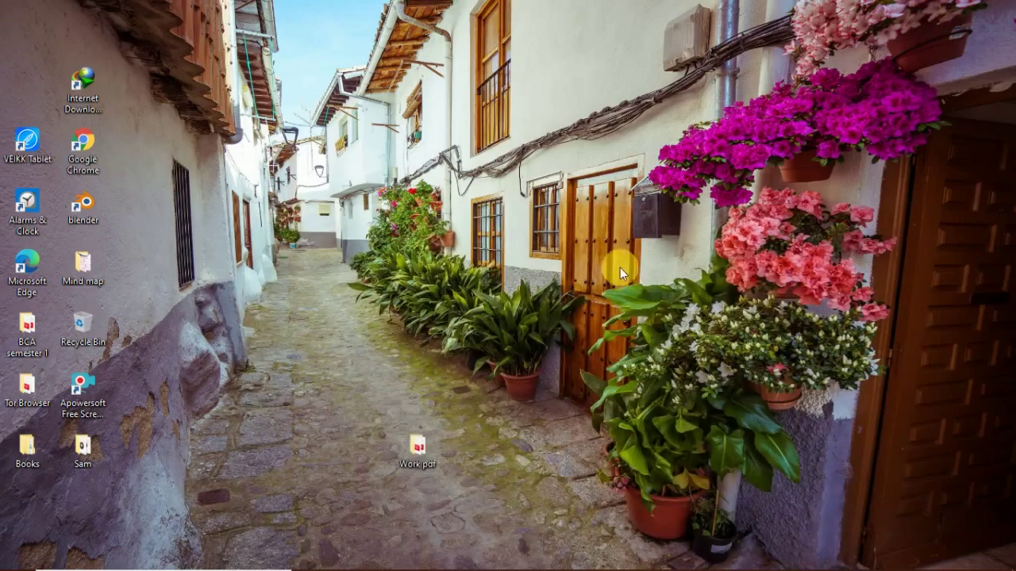
click(487, 556)
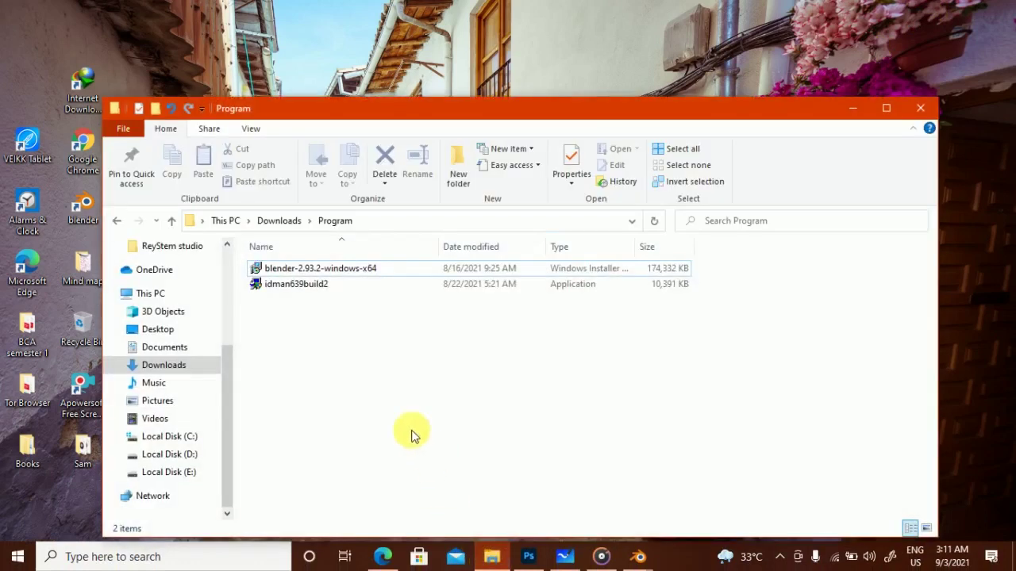
click(190, 459)
click(336, 296)
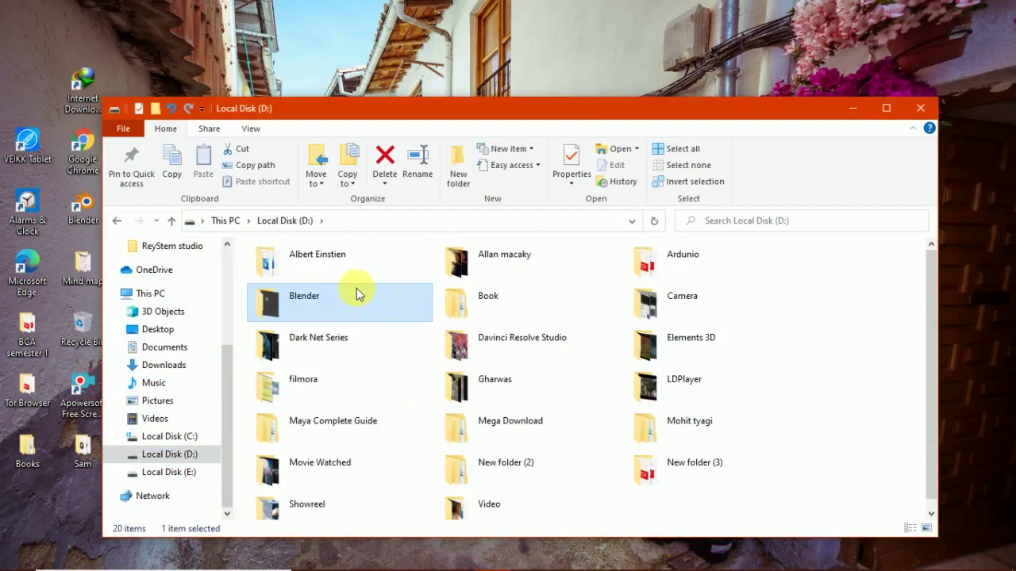
right_click(362, 307)
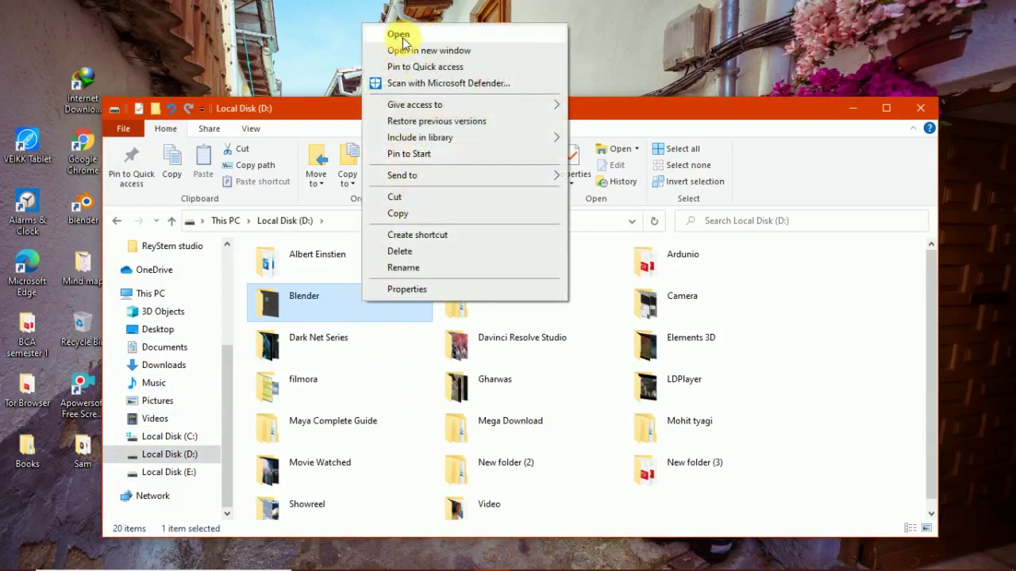
click(393, 36)
click(805, 420)
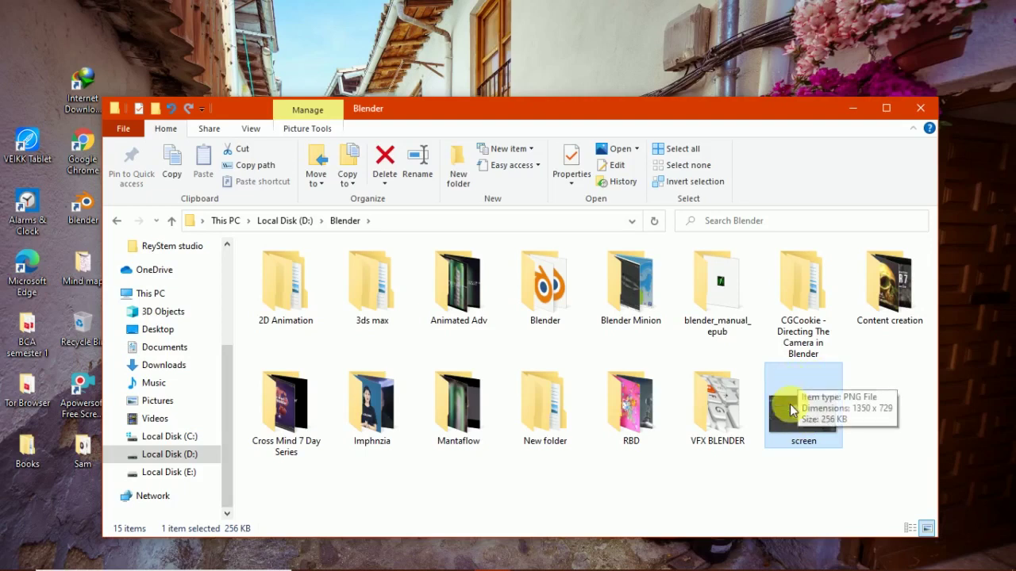
double_click(788, 405)
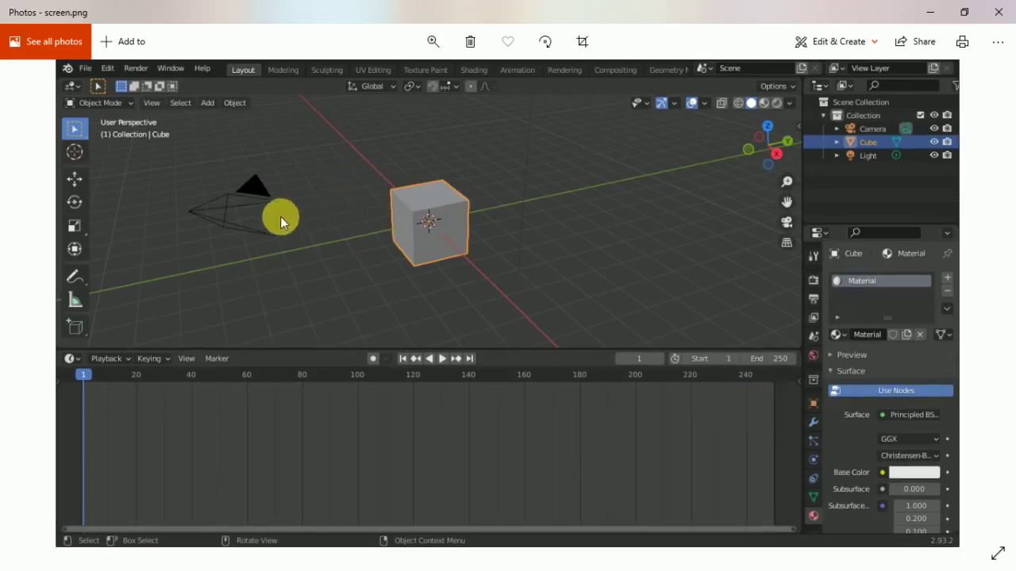
Draw an ink arc around the cube in Photos, then cancel saving the inked copy
click(835, 39)
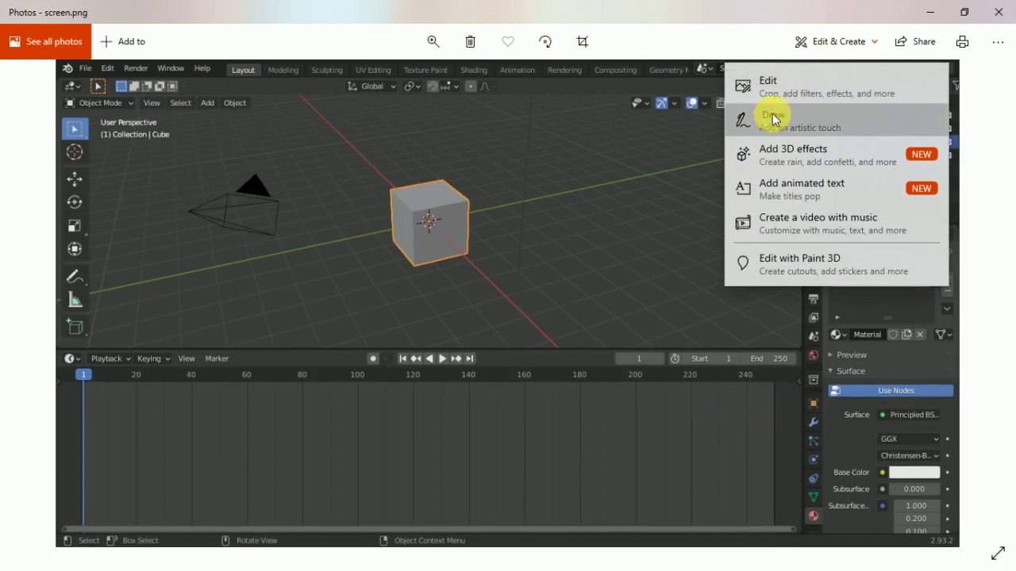
click(769, 119)
drag(465, 150, 409, 262)
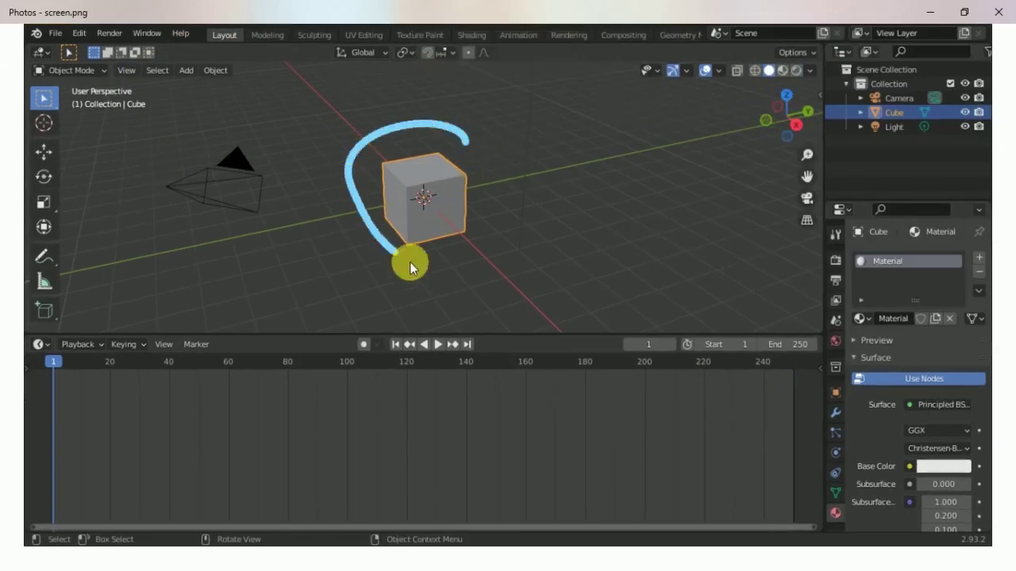
click(548, 50)
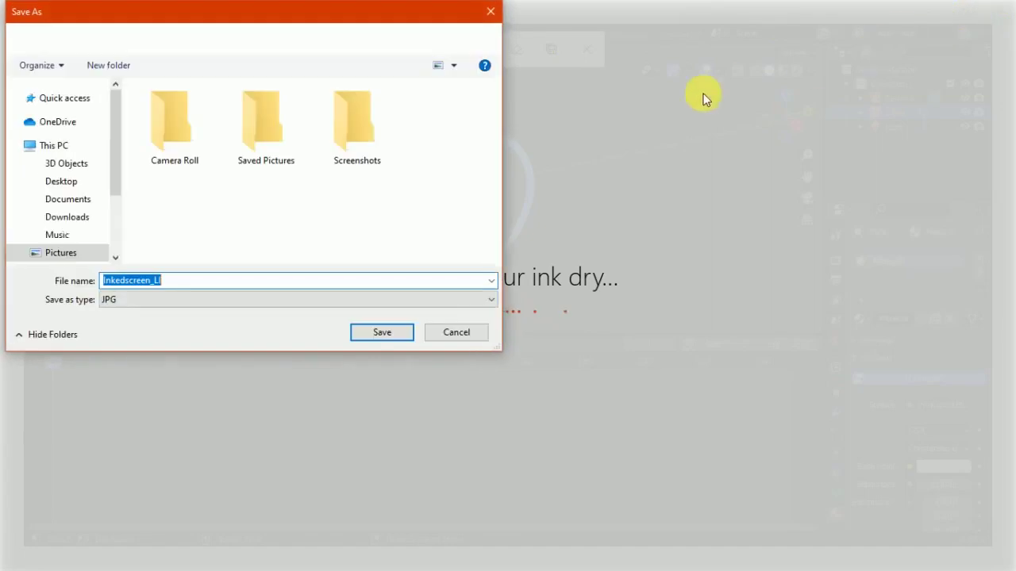
click(467, 337)
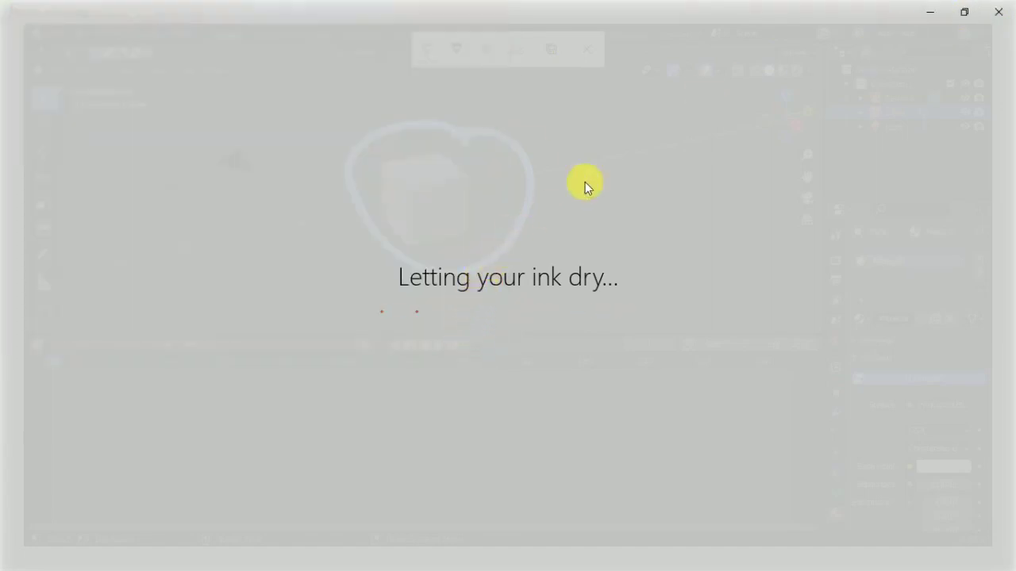
Reopen screen.png from the D:\Blender folder in File Explorer
click(999, 13)
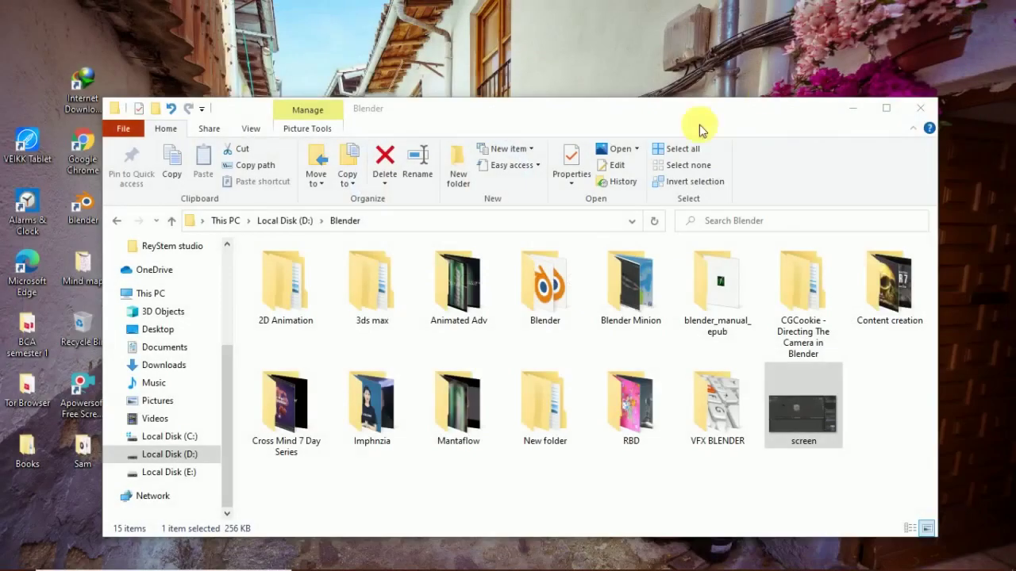
click(788, 405)
double_click(789, 401)
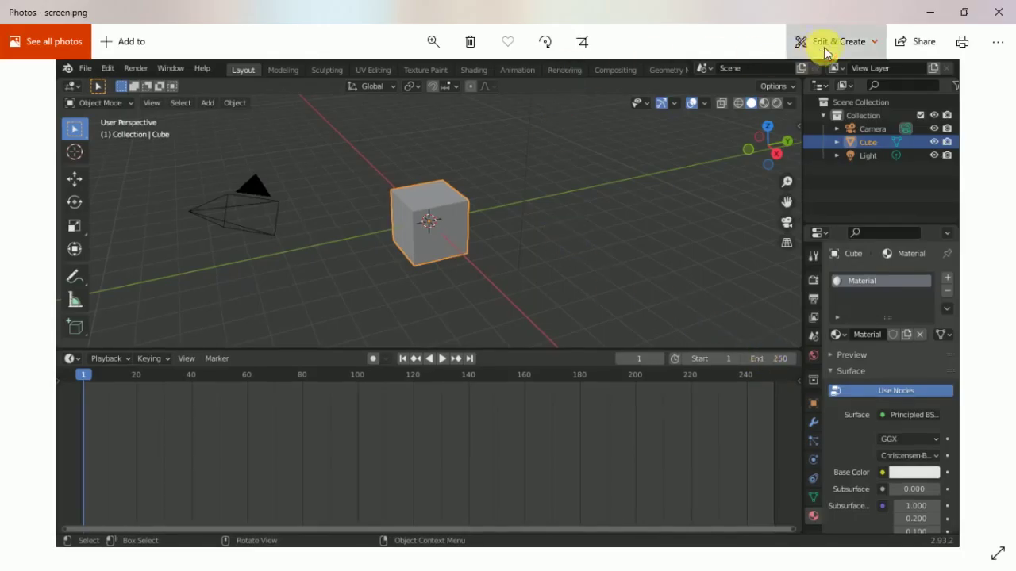
Set the ballpoint pen to about size 5 and circle the cube in ink
click(829, 41)
click(767, 124)
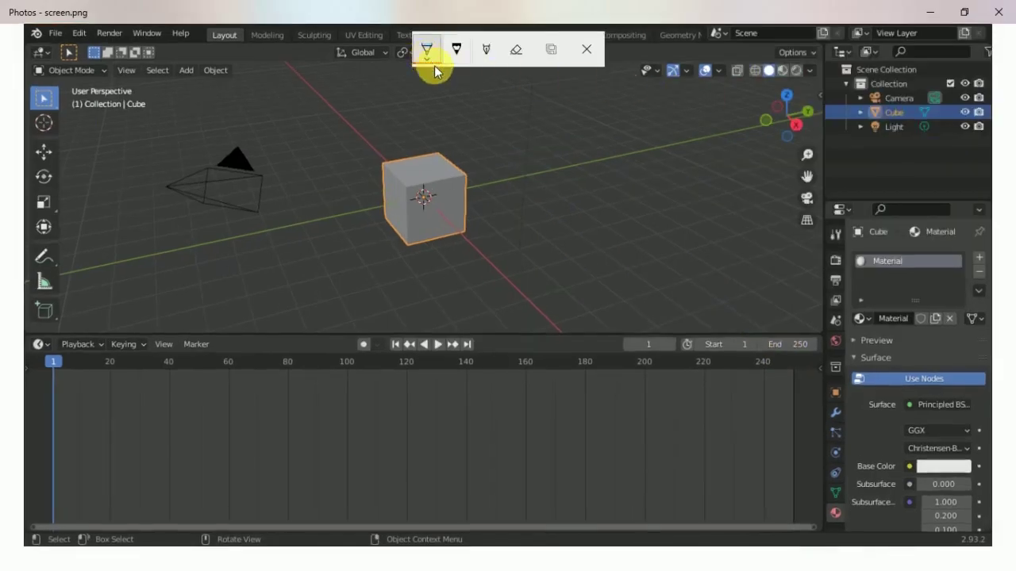
click(427, 49)
drag(403, 374, 351, 376)
click(366, 250)
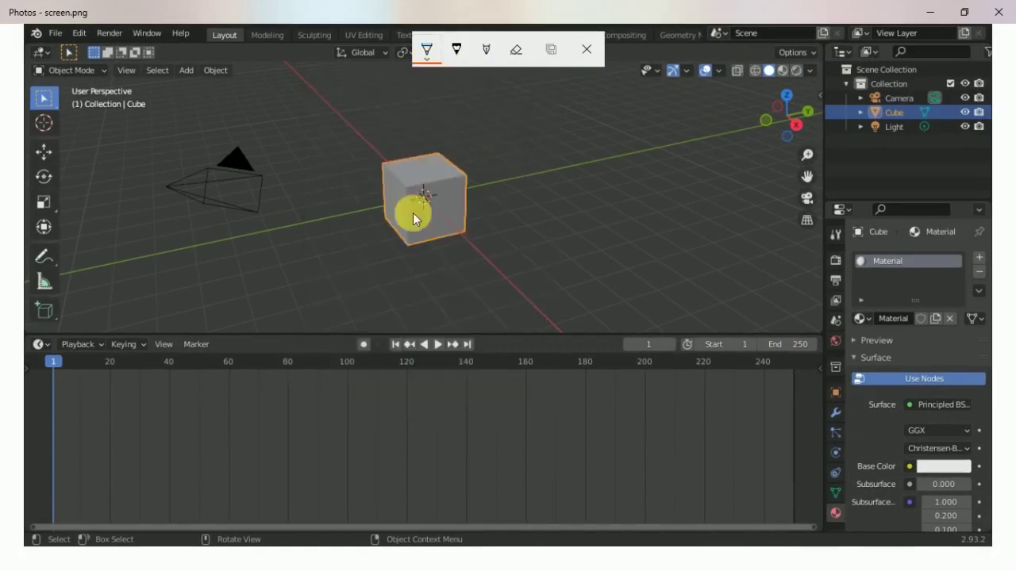
drag(467, 135, 367, 247)
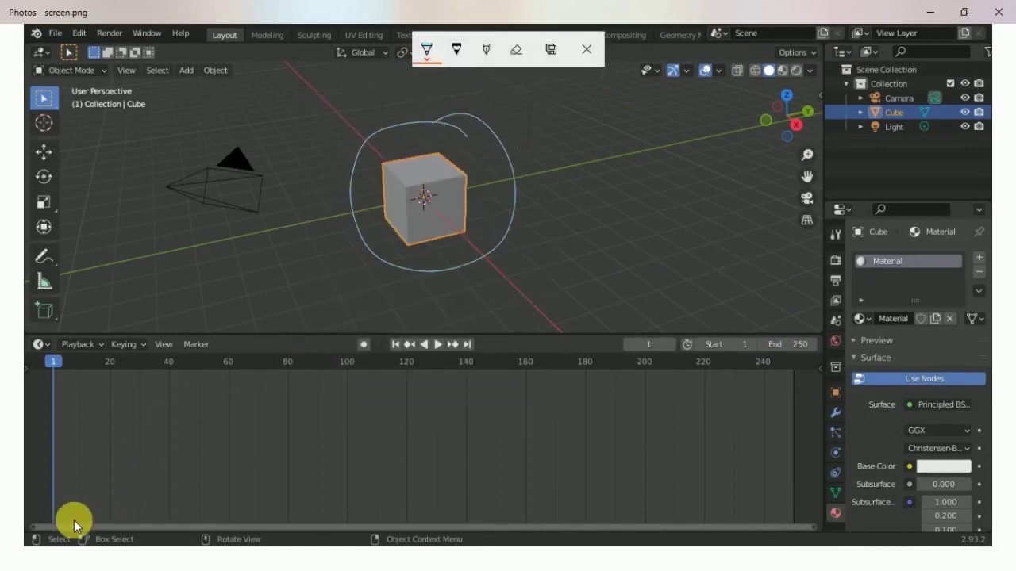
Outline the timeline area with ink lines
drag(46, 512, 68, 535)
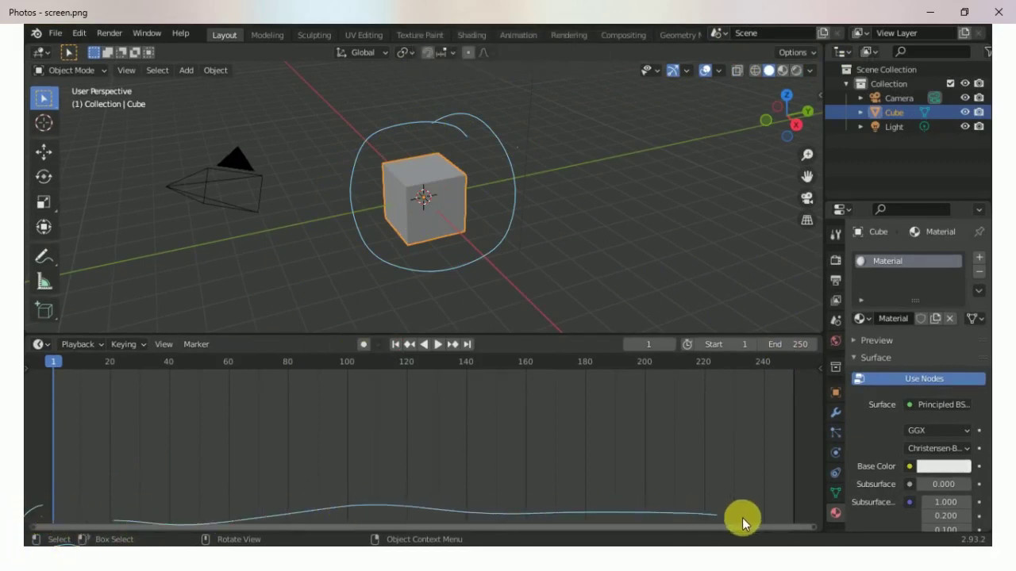
drag(835, 538, 548, 546)
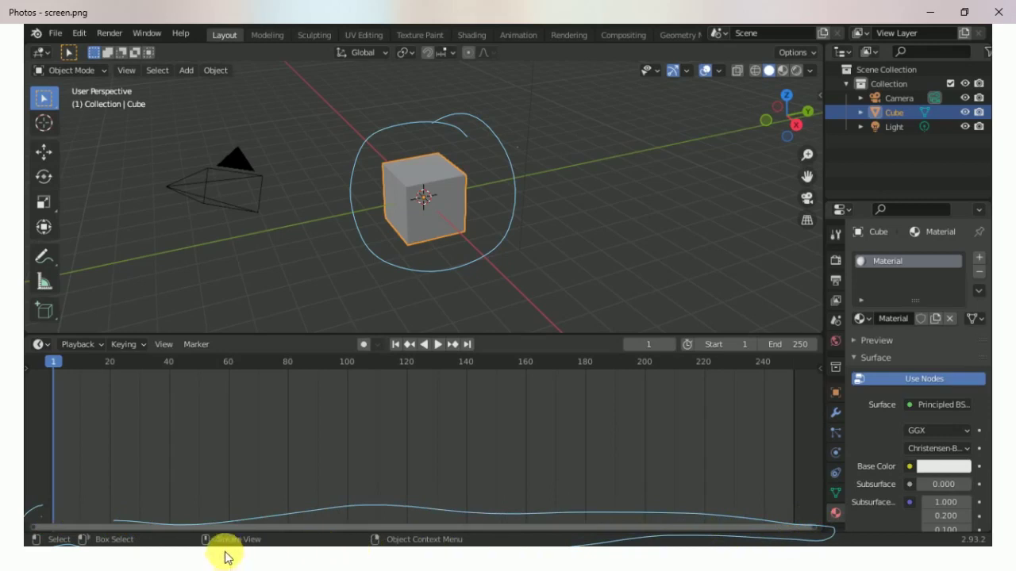
mouse_move(296, 306)
mouse_down()
mouse_move(75, 304)
mouse_move(24, 320)
mouse_up()
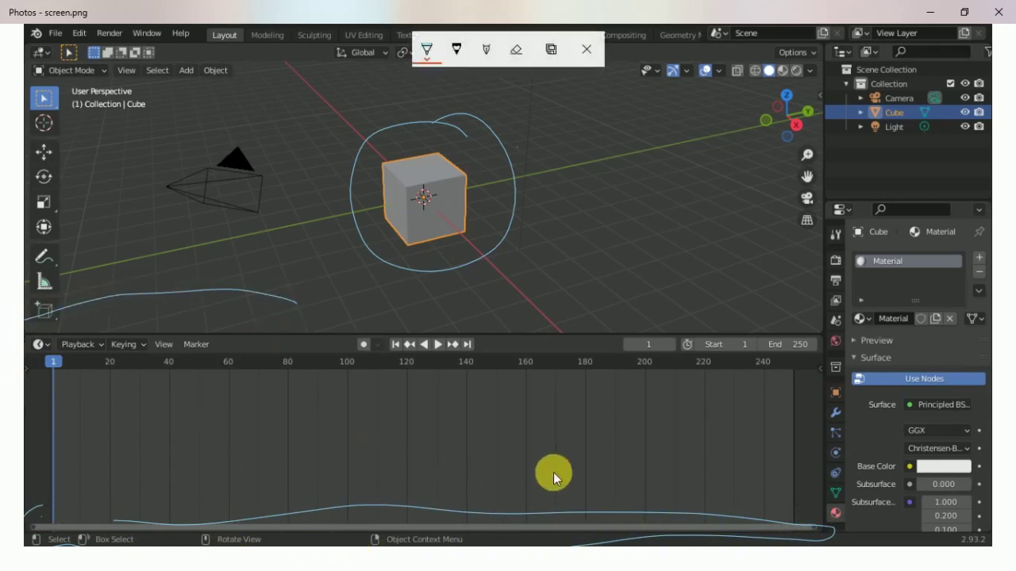
drag(676, 437, 814, 333)
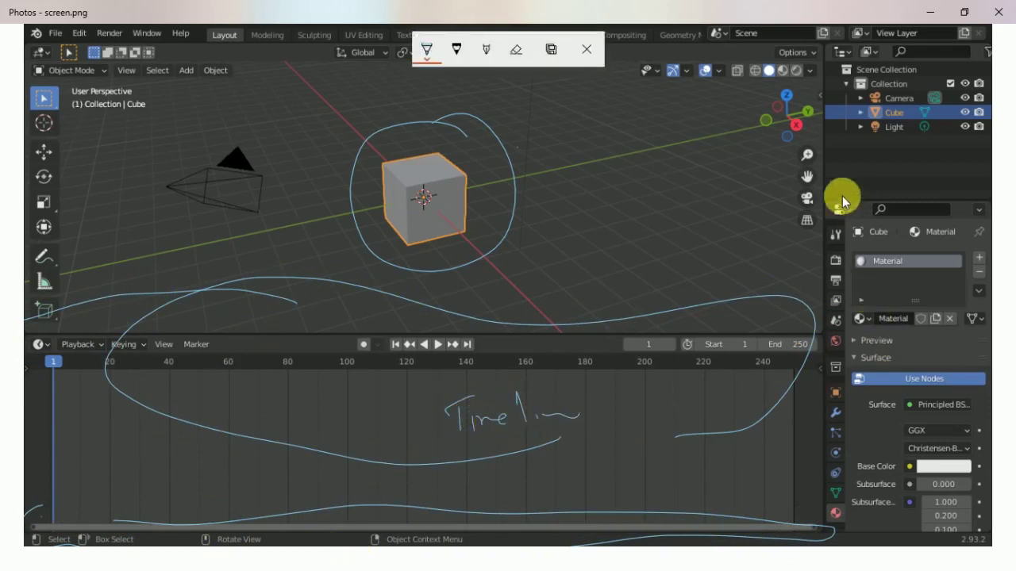
Outline the Properties panel and handwrite labels such as Output and Scene
drag(988, 203, 835, 199)
drag(808, 312, 816, 543)
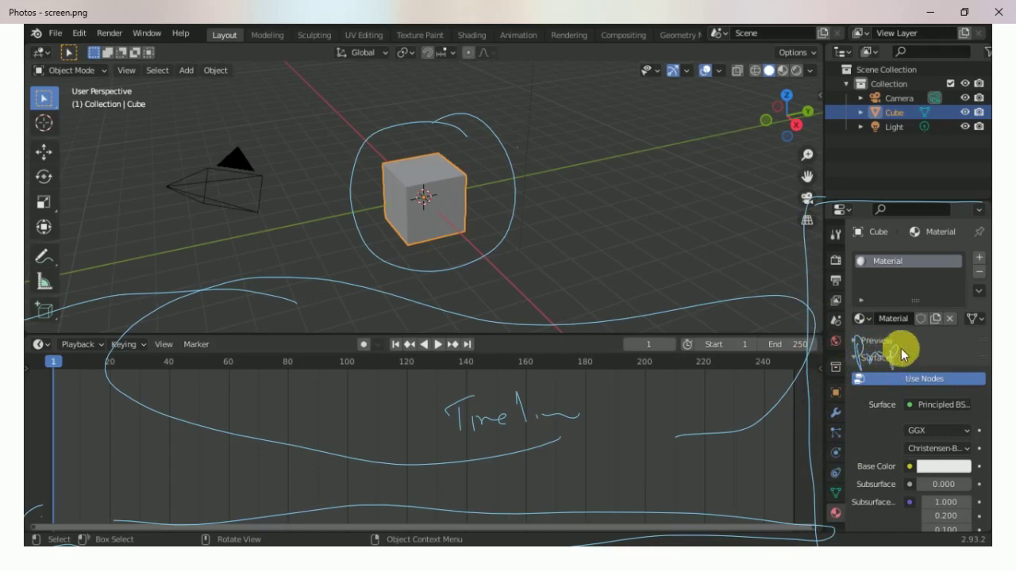
drag(819, 234, 762, 236)
drag(682, 214, 680, 222)
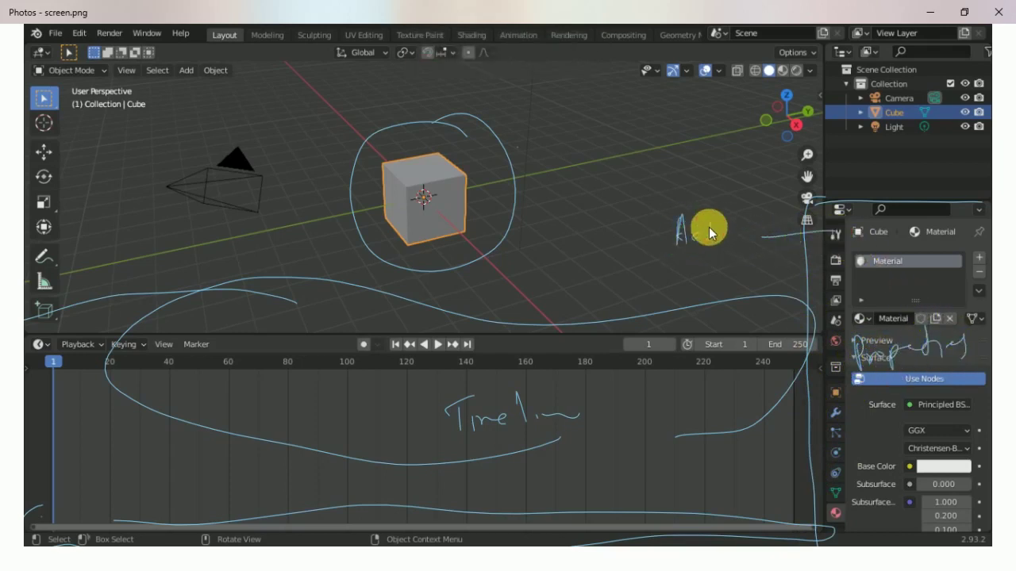
drag(819, 264, 753, 273)
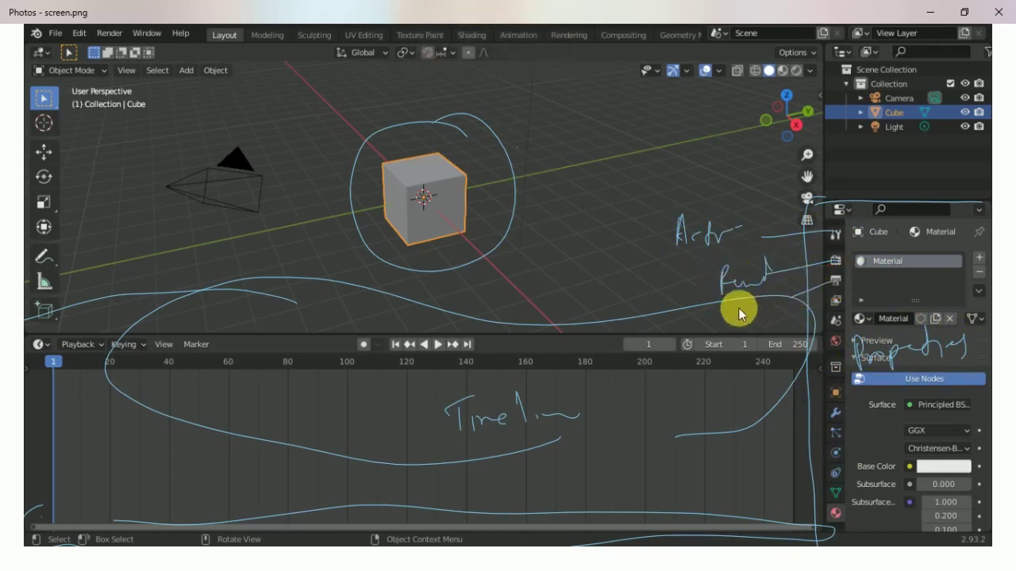
mouse_move(767, 315)
mouse_down()
mouse_move(788, 316)
mouse_move(804, 300)
mouse_move(739, 340)
mouse_move(789, 346)
mouse_up()
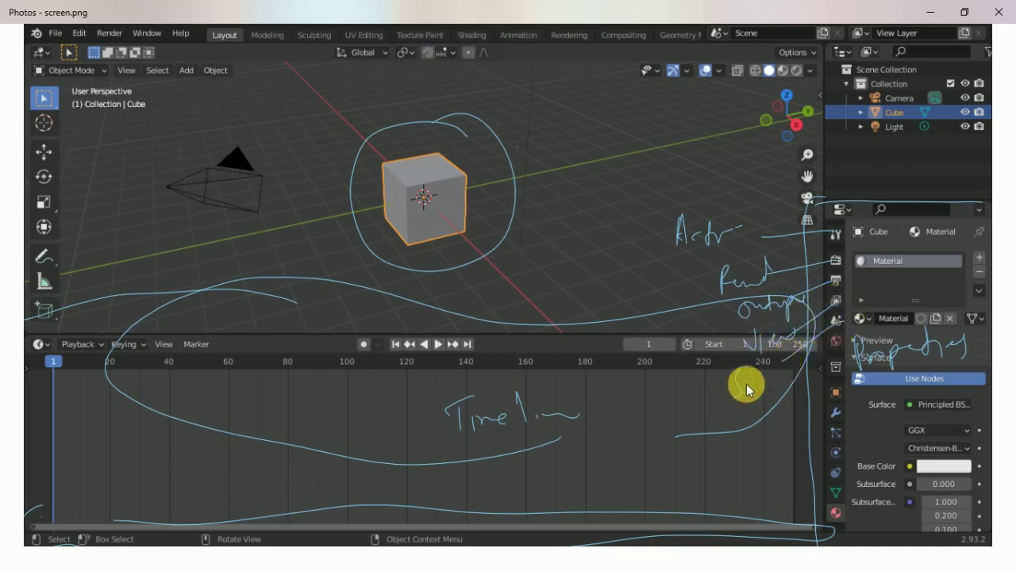
drag(766, 382, 786, 379)
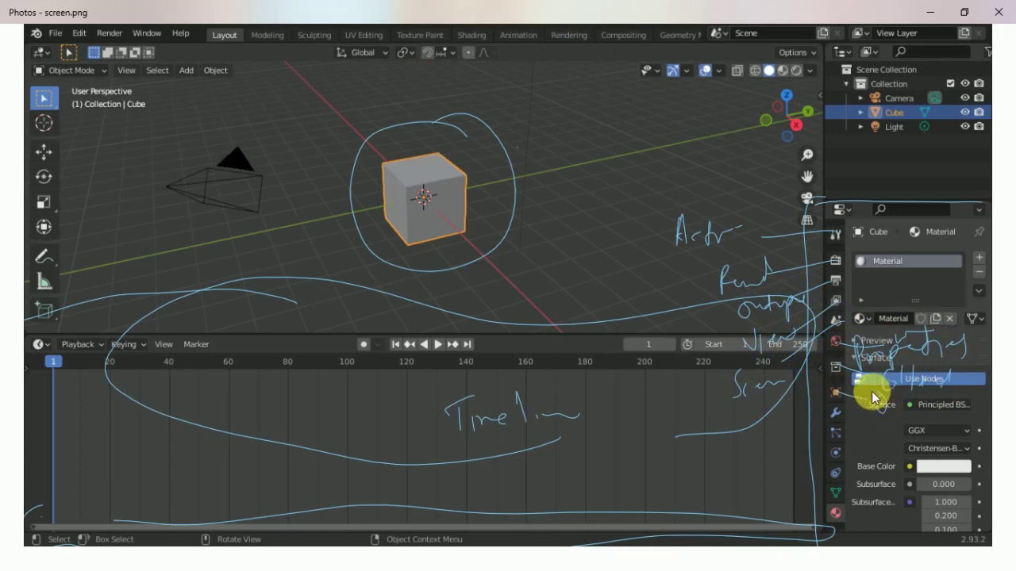
Ink-mark the Use Nodes, Principled BSDF and Subsurface rows and outline the outliner
drag(920, 405, 973, 397)
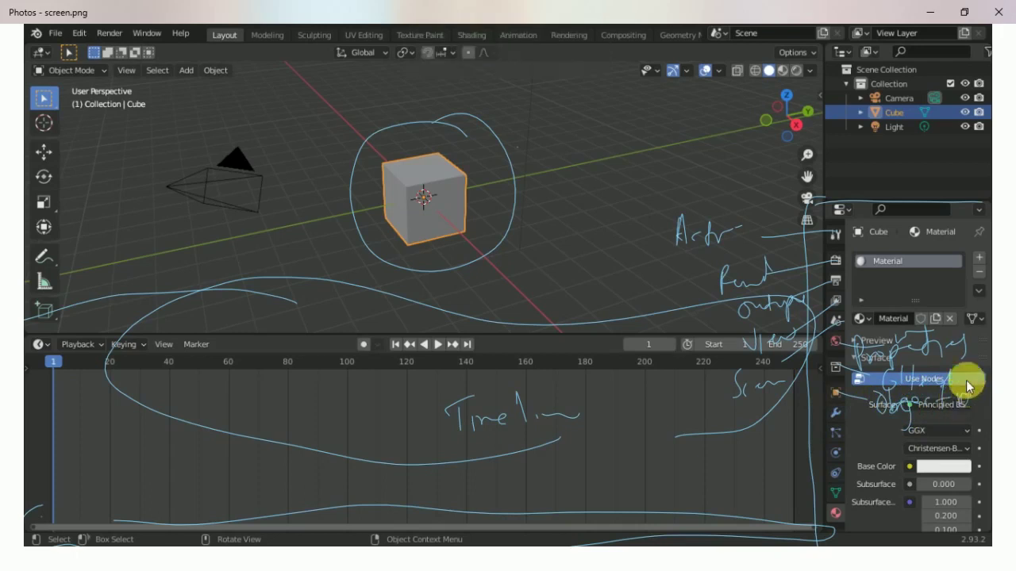
drag(879, 419, 944, 435)
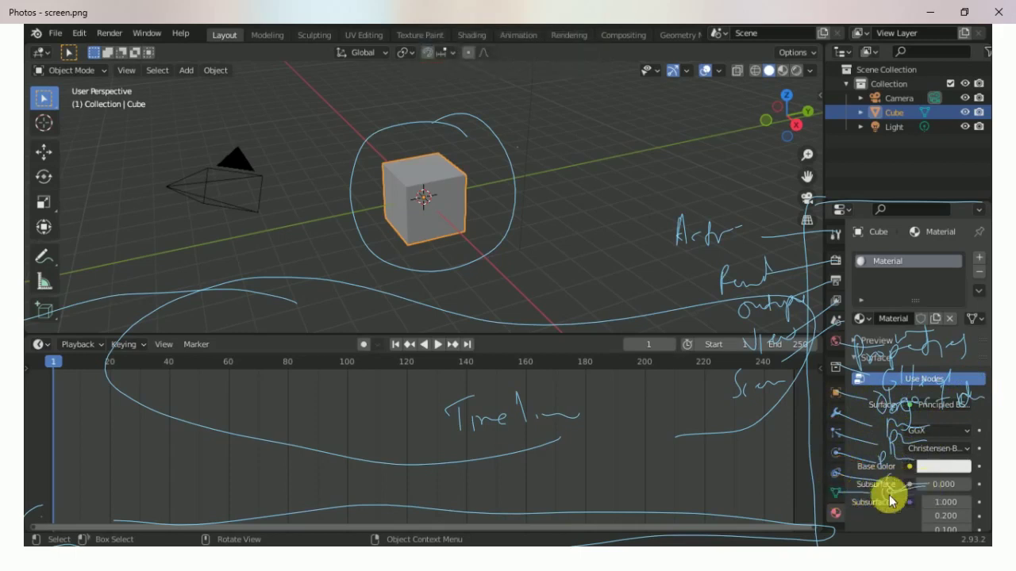
drag(868, 508, 920, 508)
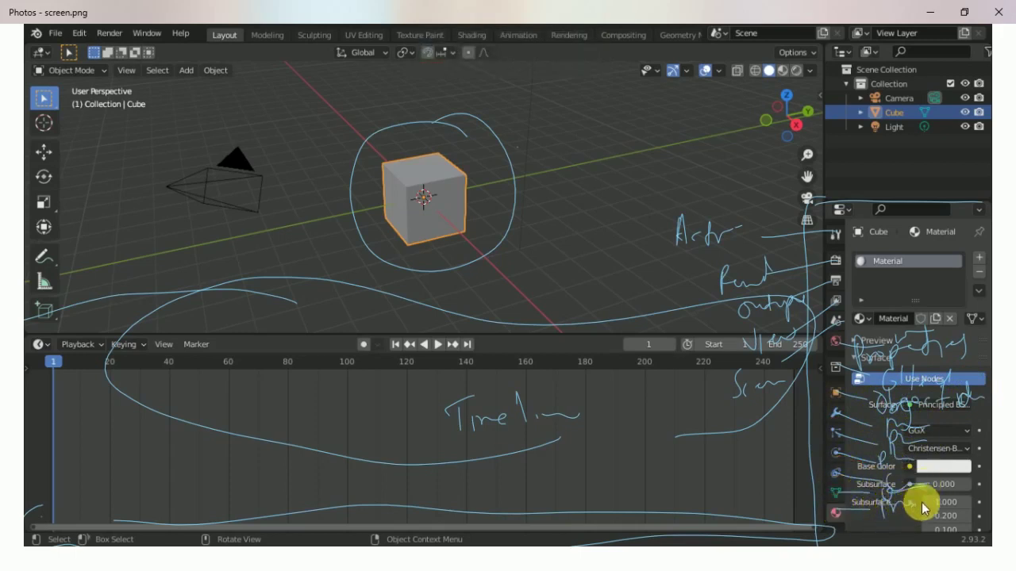
drag(845, 33, 968, 182)
drag(844, 64, 841, 68)
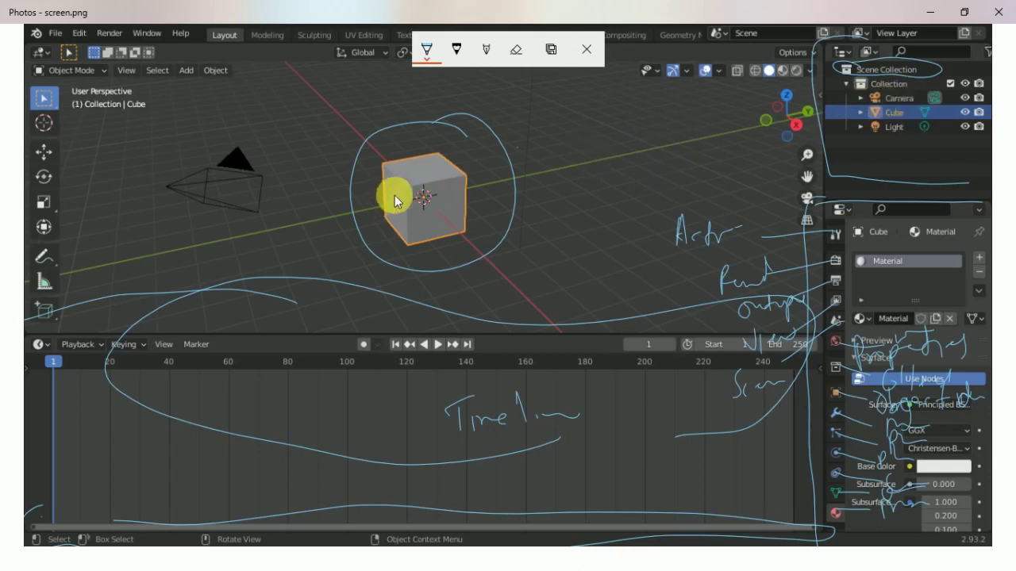
Circle the camera and the Cube and Light outliner entries, and underline the top menu row
drag(262, 108, 300, 152)
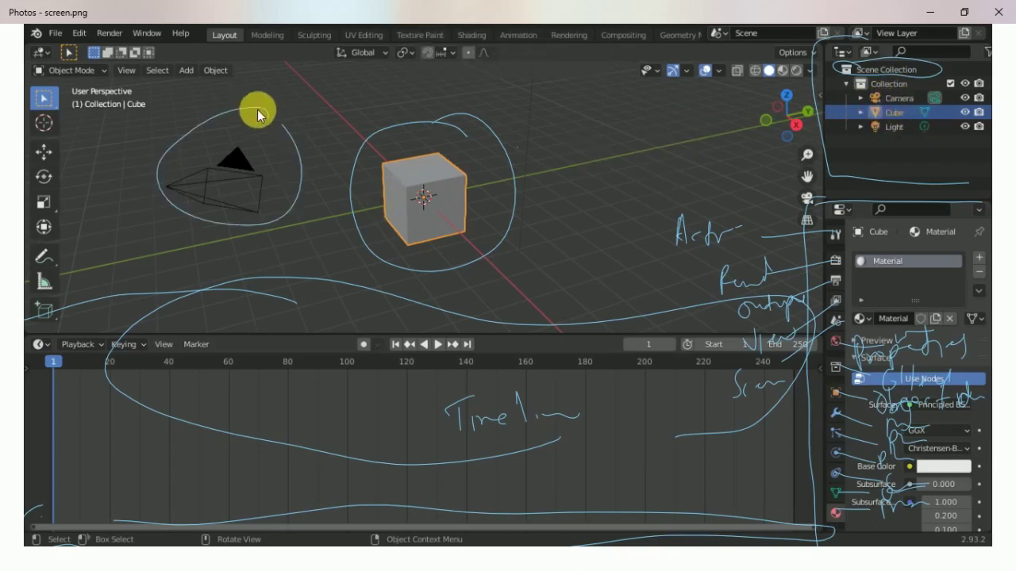
drag(545, 72, 554, 87)
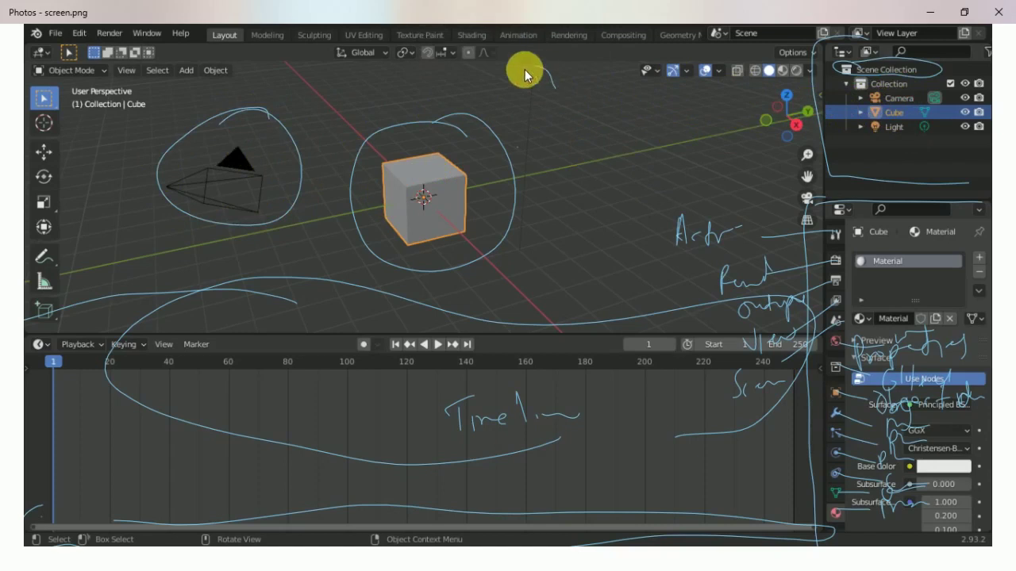
drag(514, 164, 565, 181)
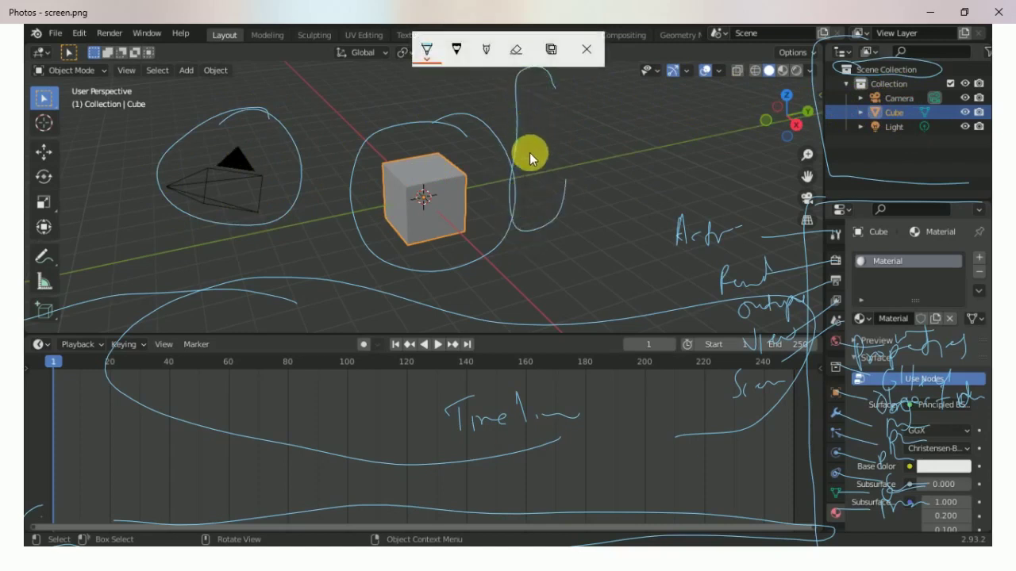
mouse_move(929, 128)
mouse_down()
mouse_move(830, 123)
mouse_move(924, 137)
mouse_up()
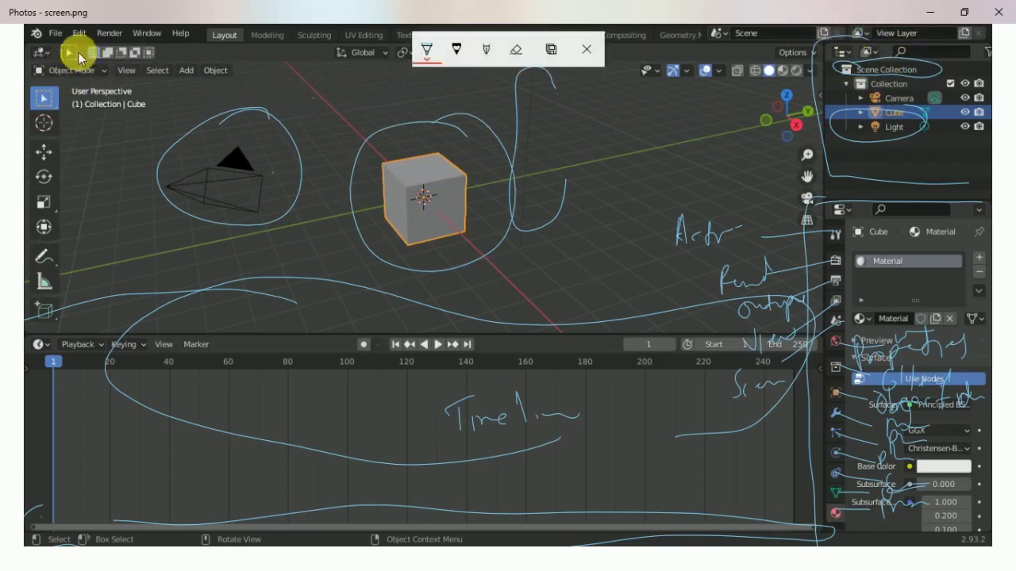
drag(65, 49, 744, 54)
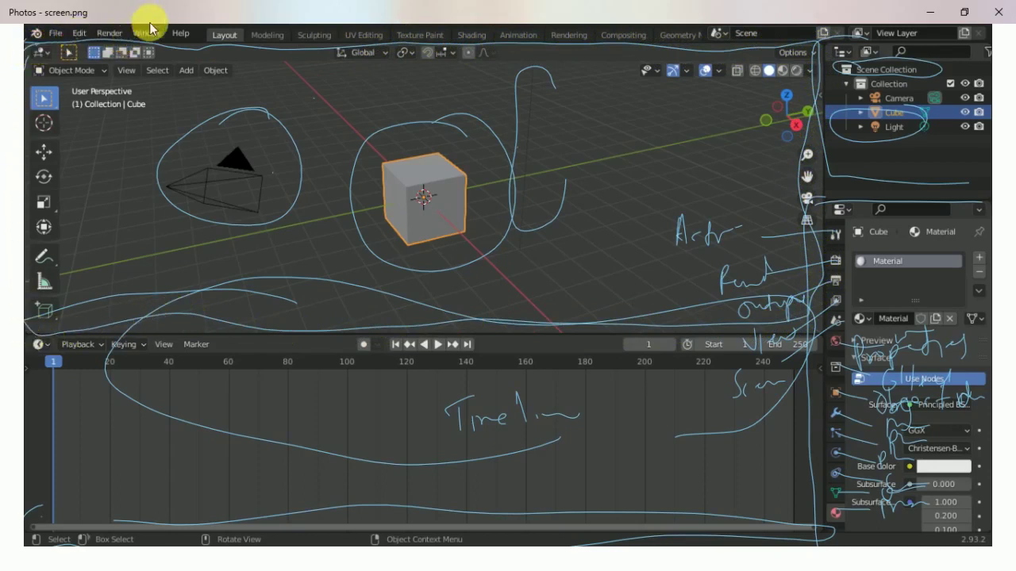
Discard the ink annotations and close the screenshot in Photos
drag(148, 15, 450, 26)
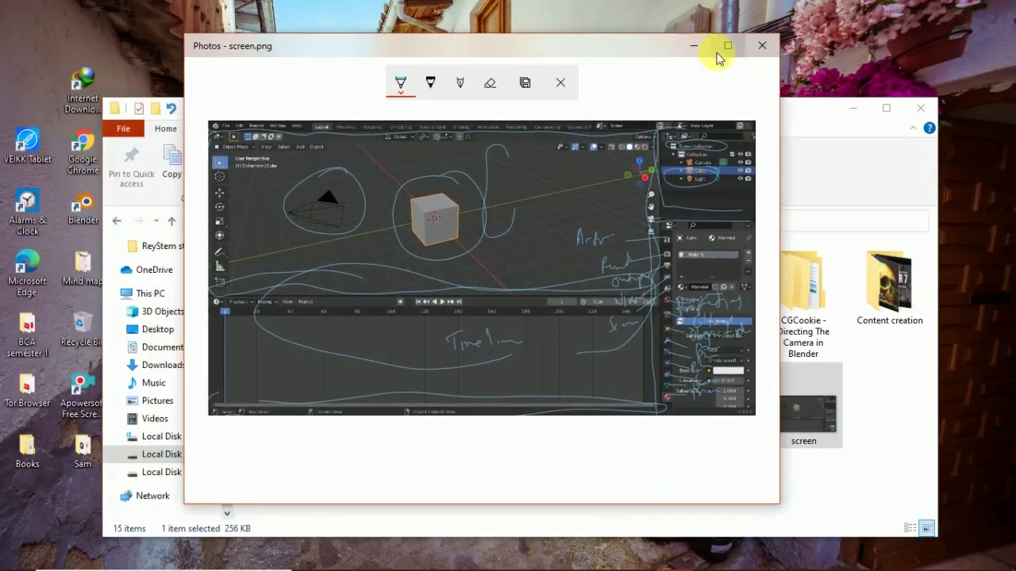
click(728, 46)
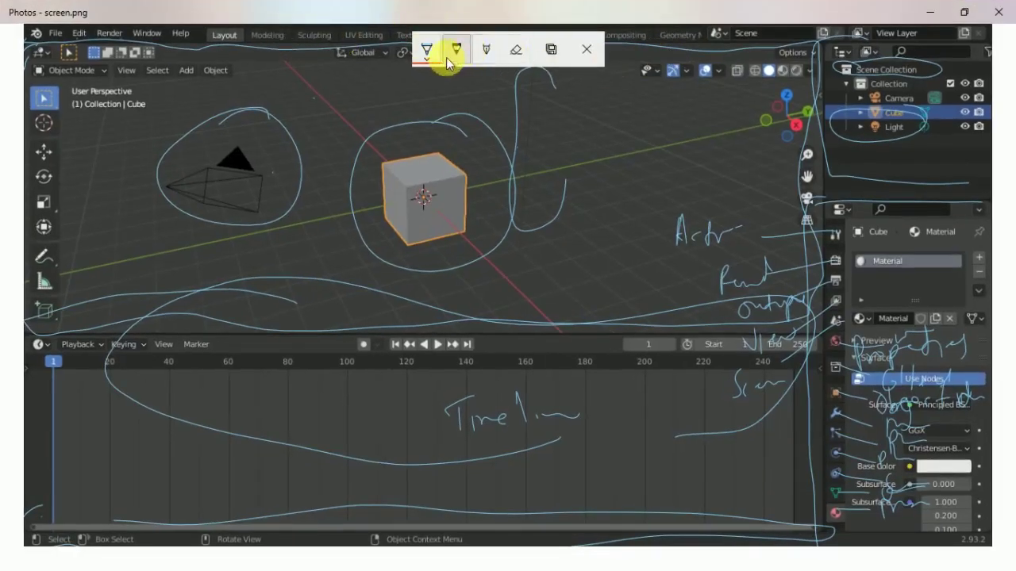
click(588, 50)
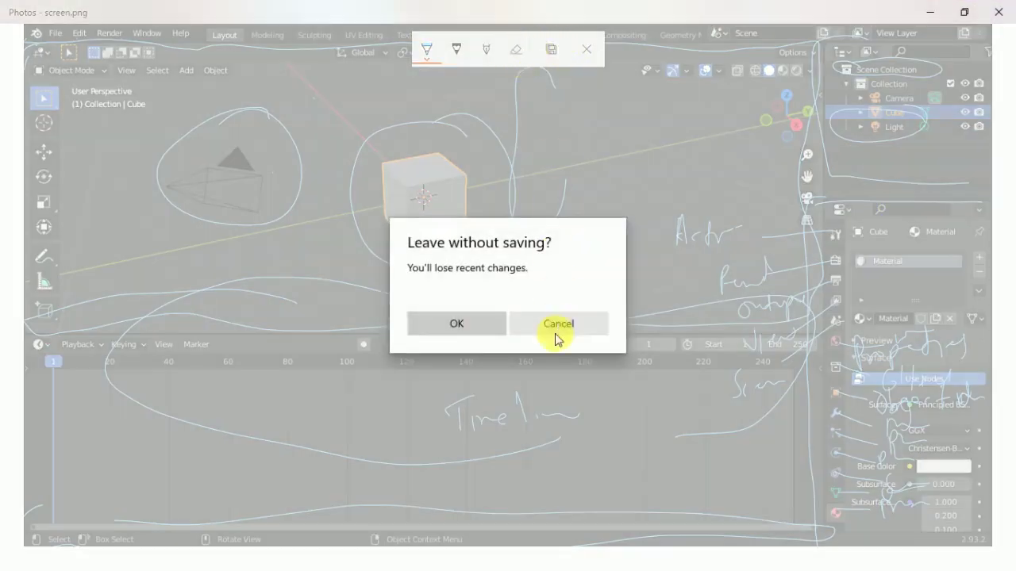
click(484, 318)
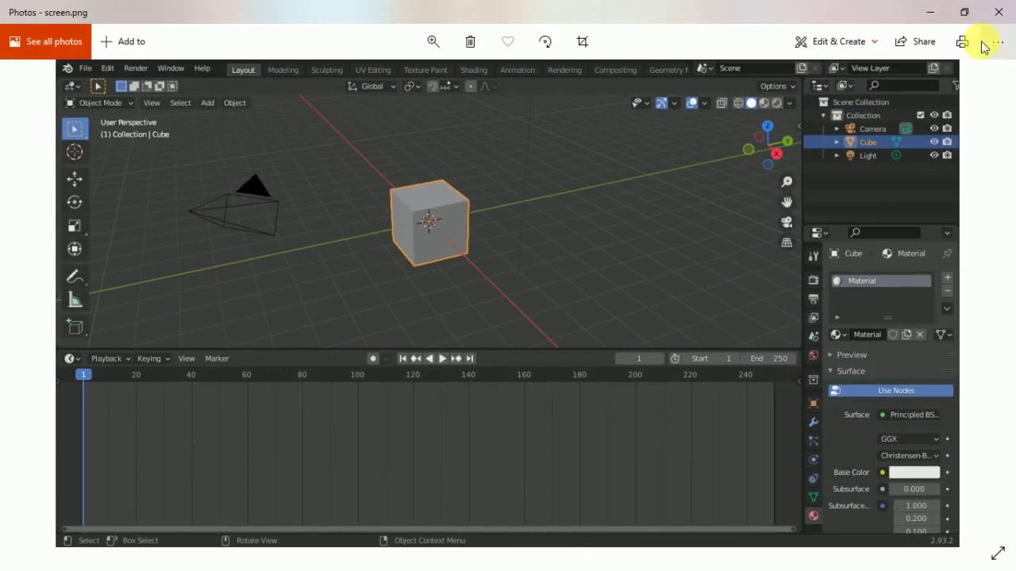
click(996, 13)
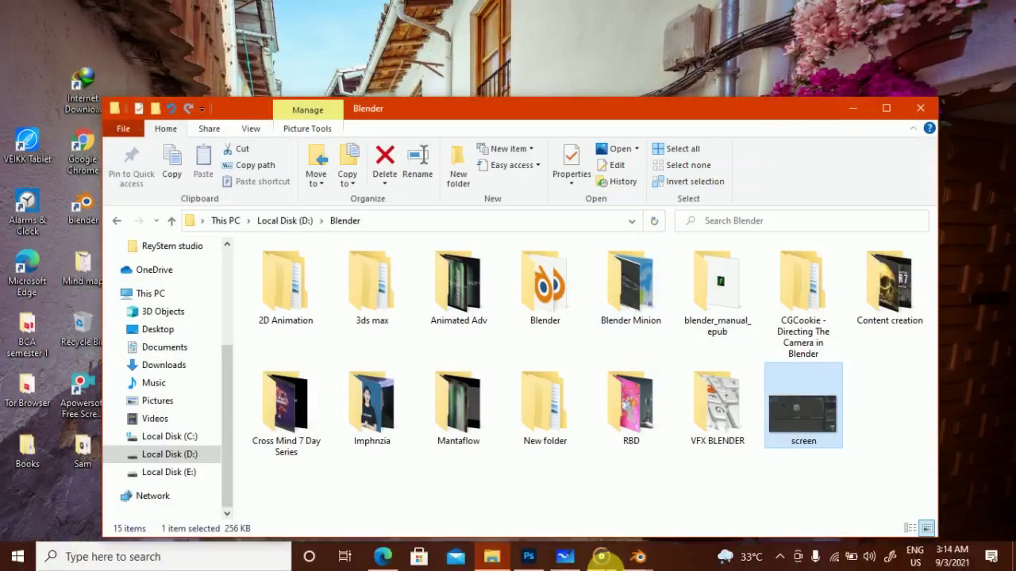
click(638, 556)
Bring Blender forward, render a still image of the cube scene, and close the result
click(682, 490)
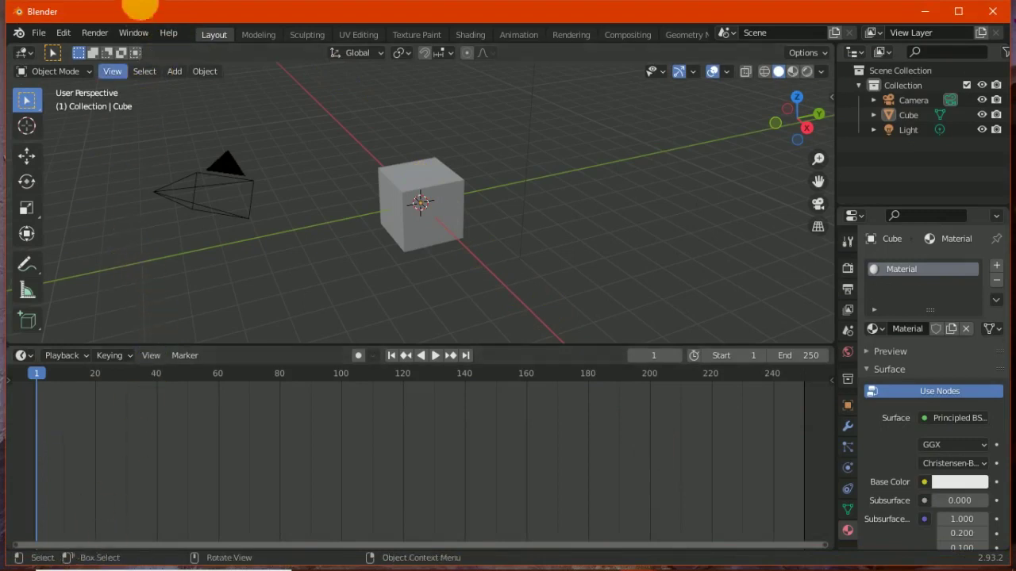
click(106, 34)
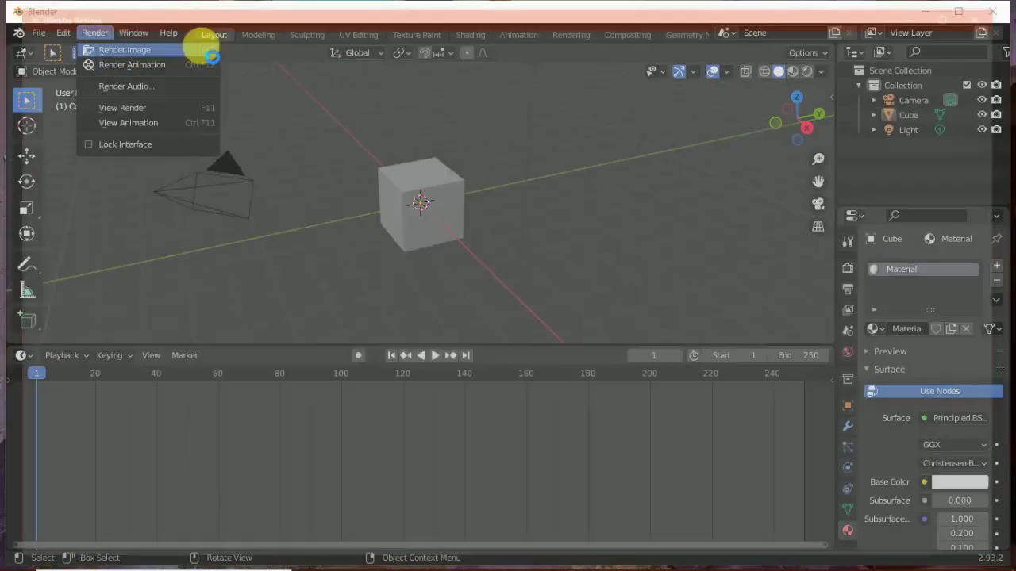
click(197, 48)
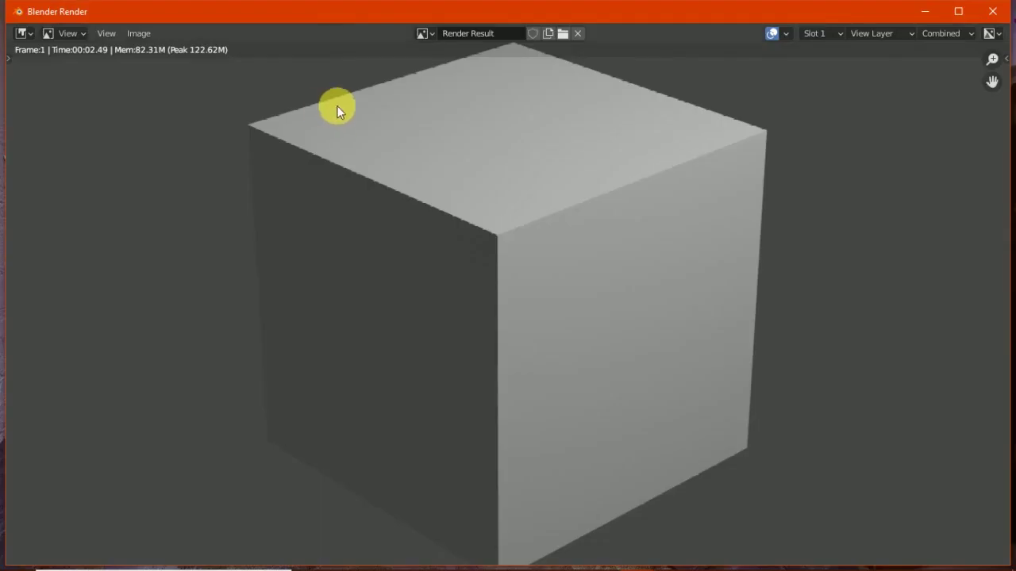
click(992, 11)
Render the image again, close the result, and browse the Render and Edit menus
click(87, 35)
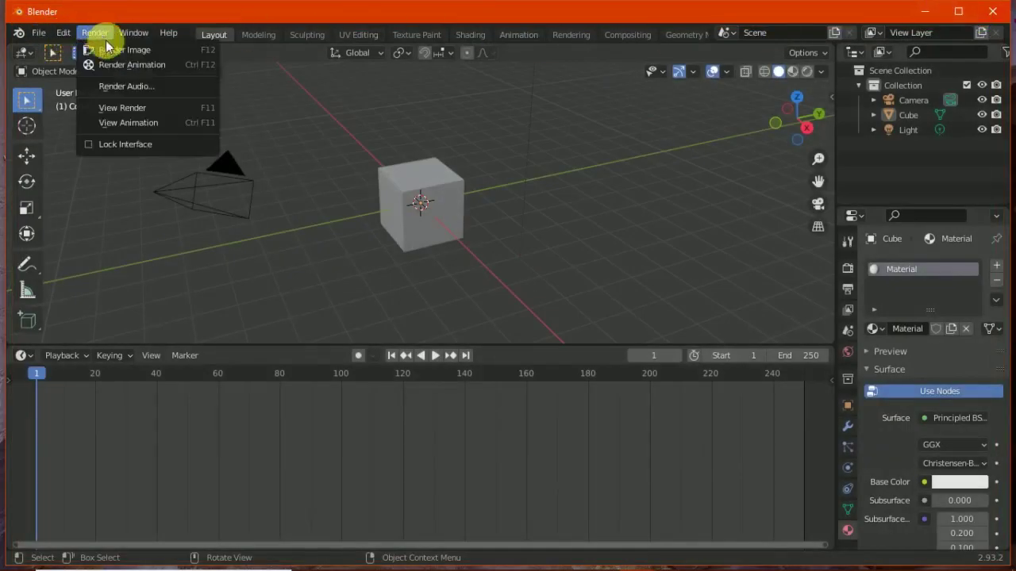
click(108, 45)
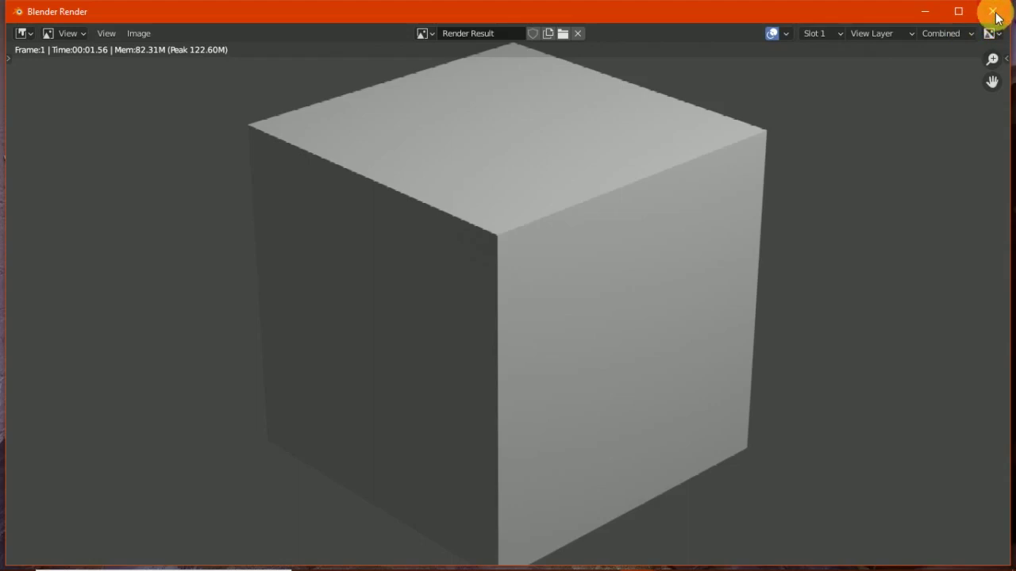
click(993, 11)
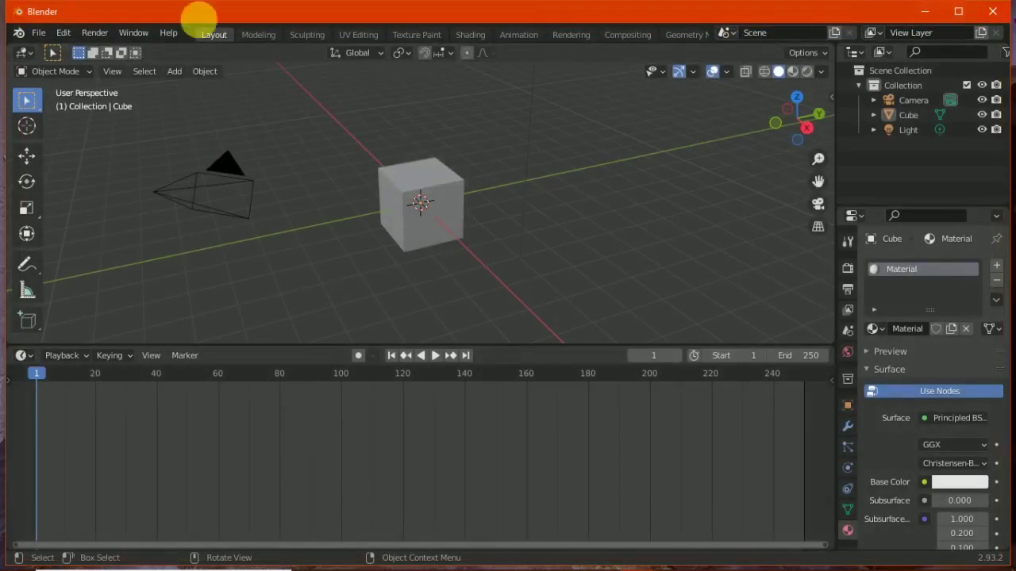
click(94, 33)
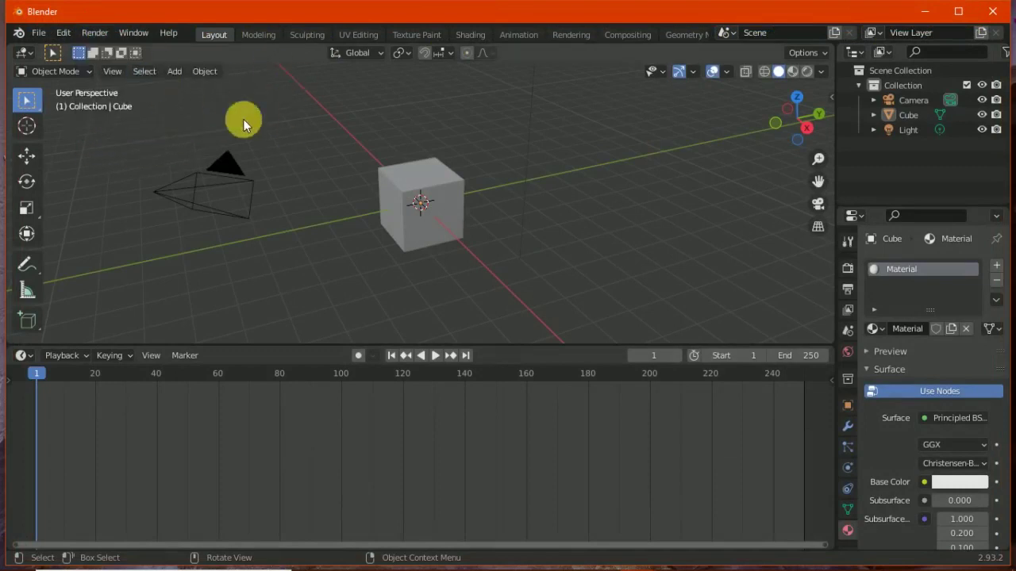
click(64, 32)
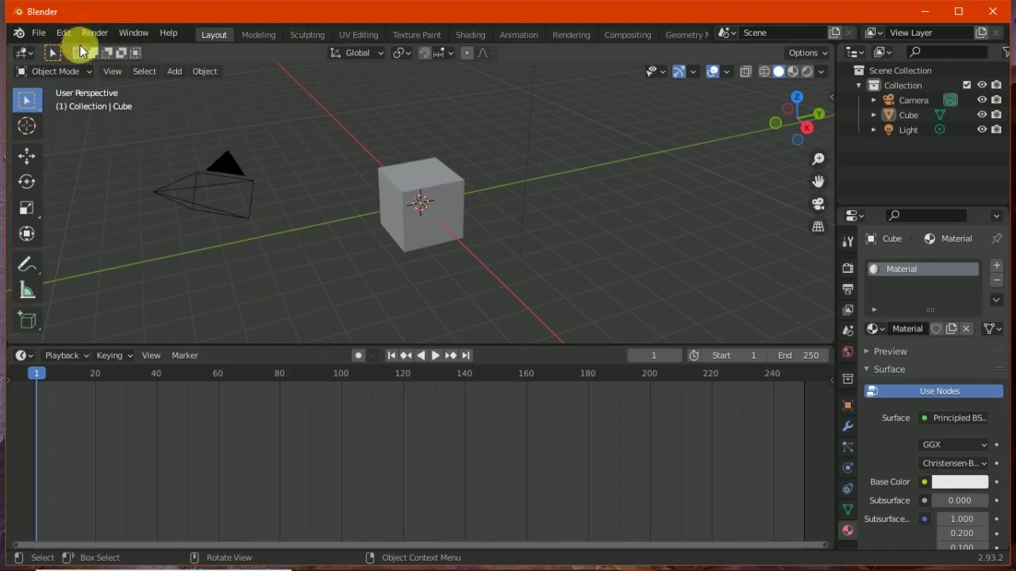
click(68, 35)
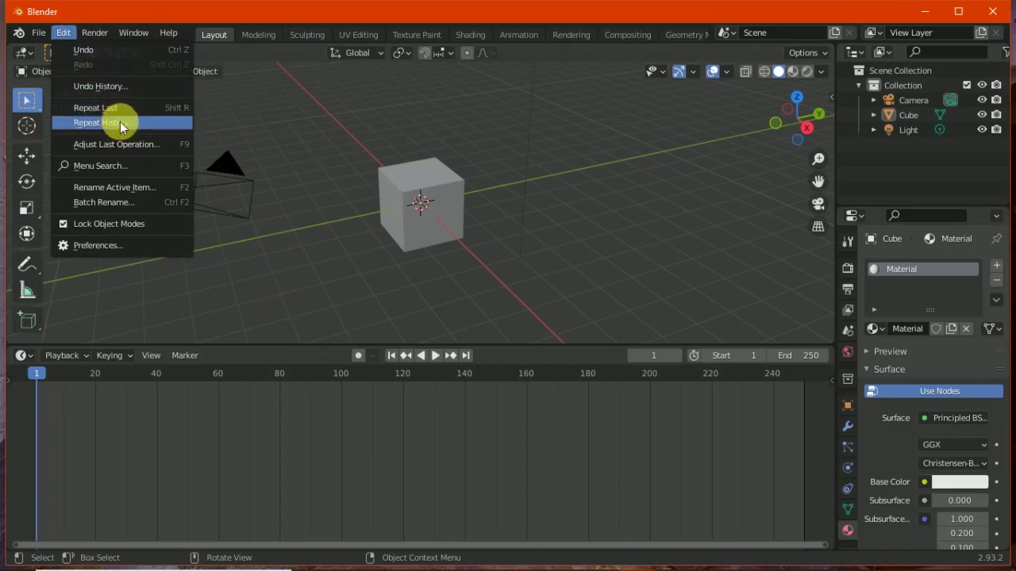
click(101, 247)
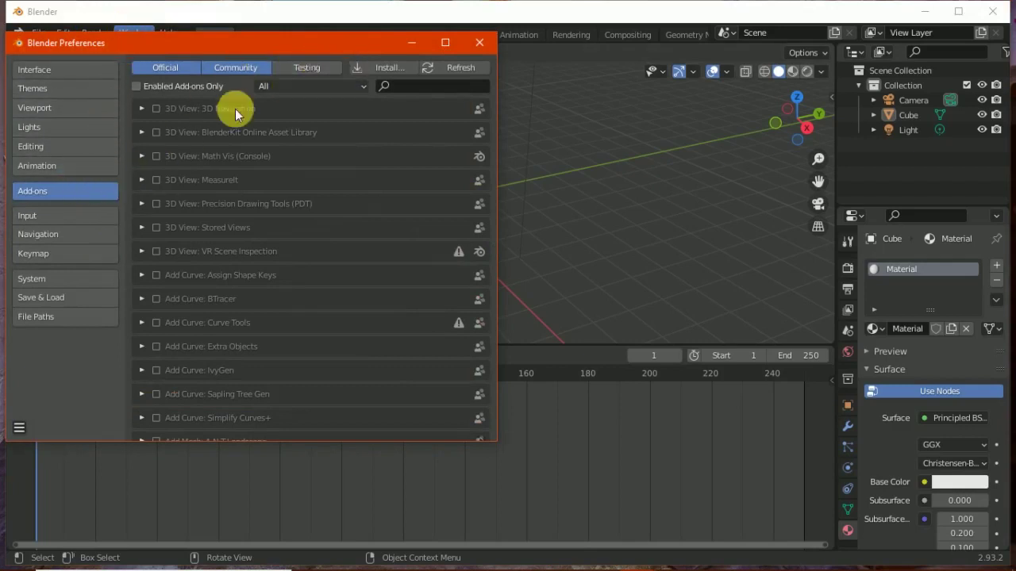
click(80, 69)
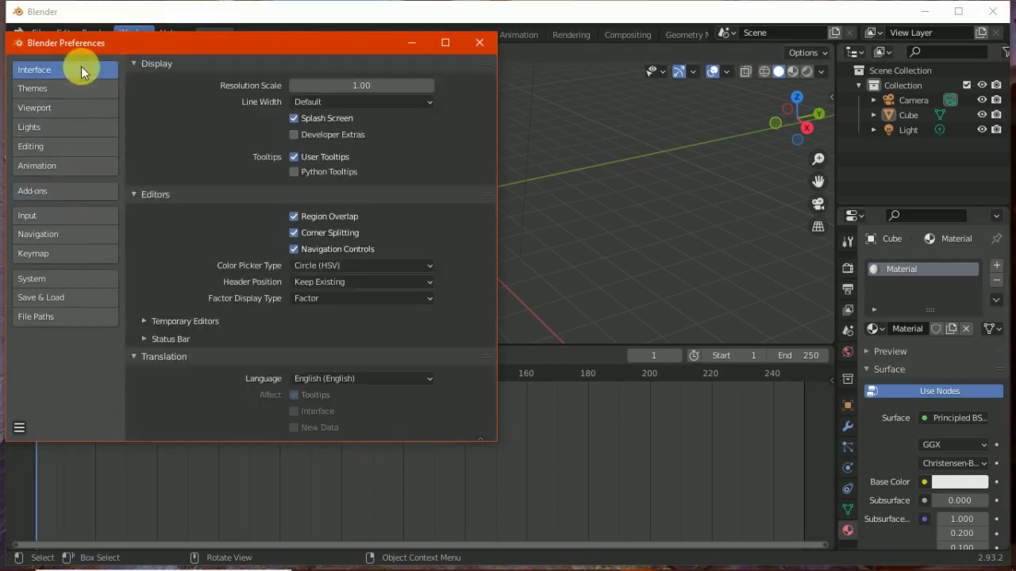
click(83, 88)
click(84, 107)
click(80, 127)
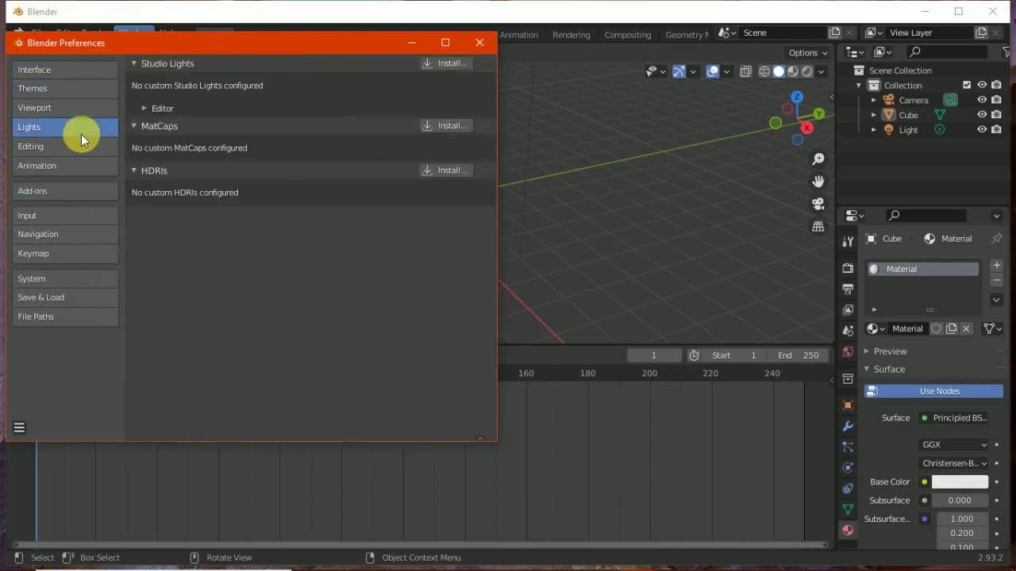
click(79, 148)
click(78, 164)
click(81, 189)
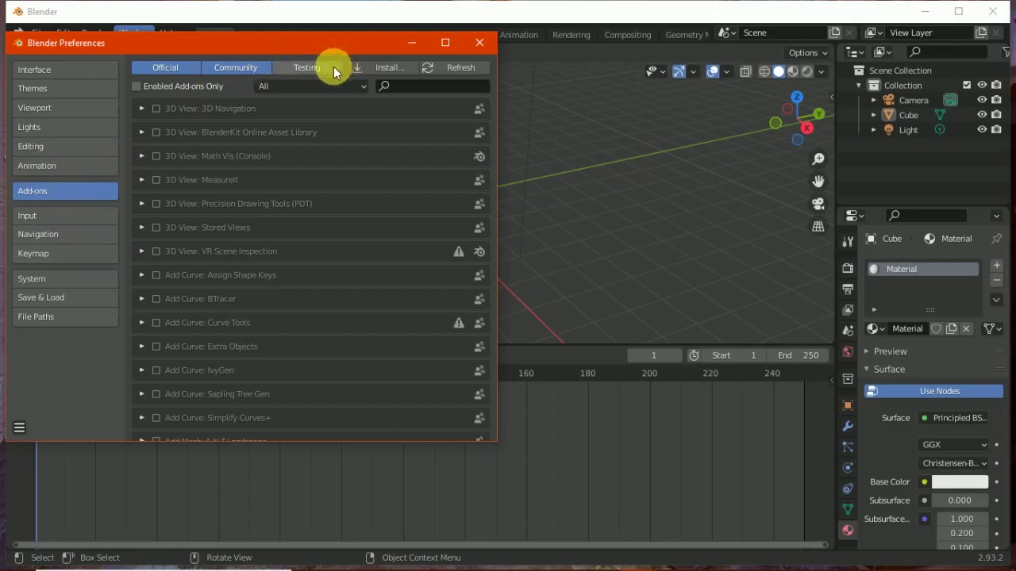
click(479, 42)
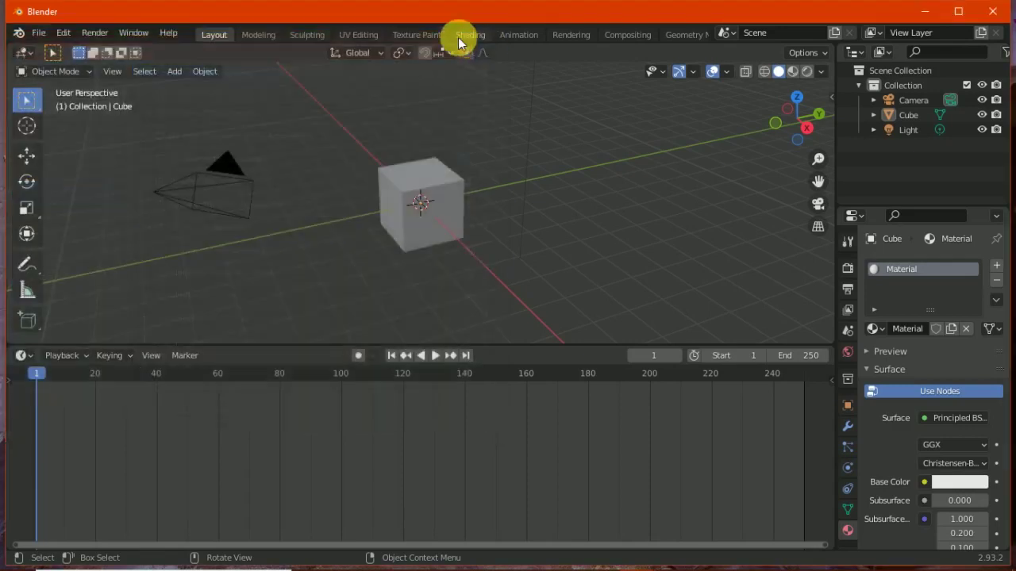
Create a new General-template file, then replace it with a new 2D Animation file
click(63, 34)
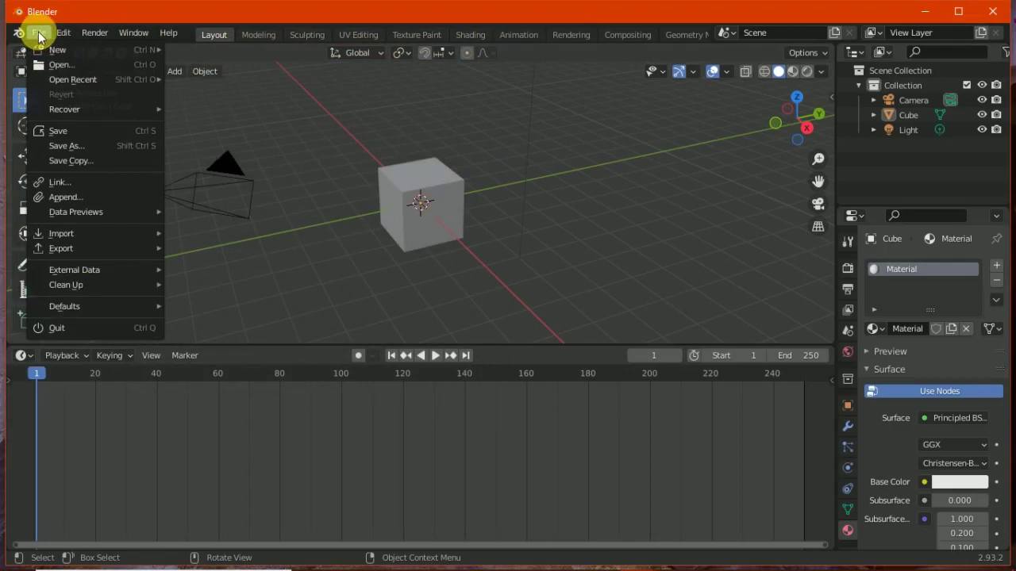
mouse_move(71, 49)
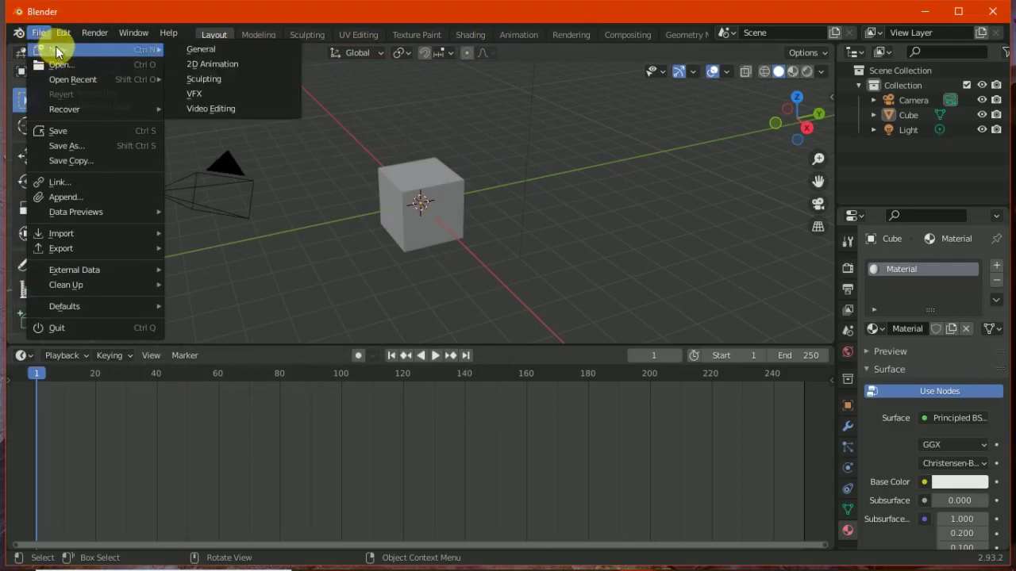
click(216, 51)
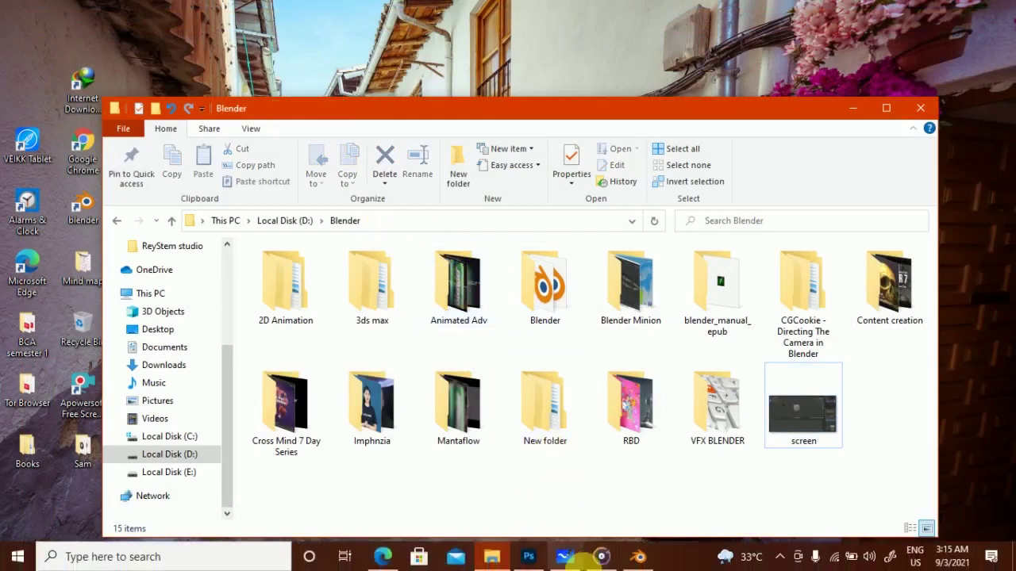
click(638, 556)
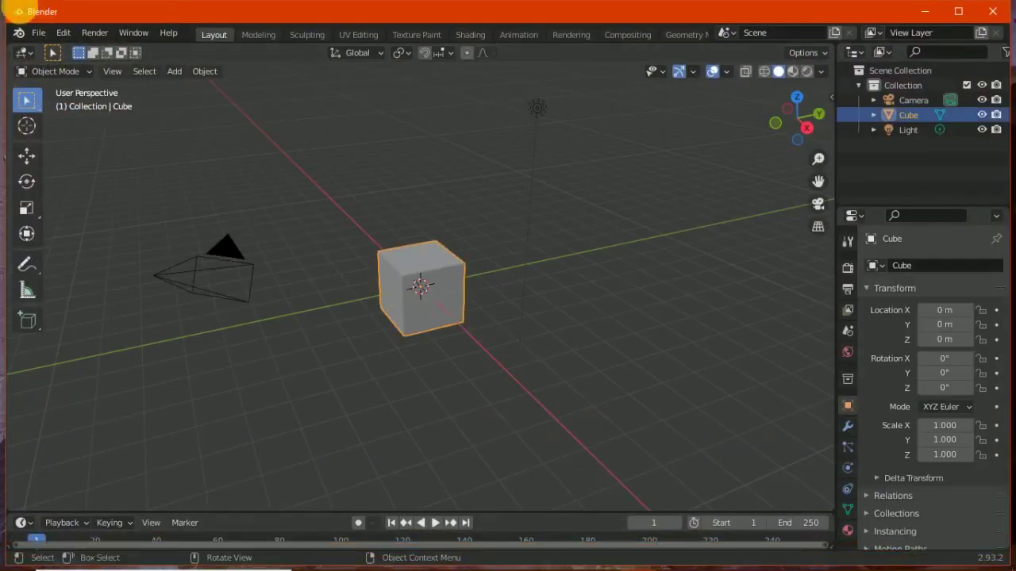
click(41, 34)
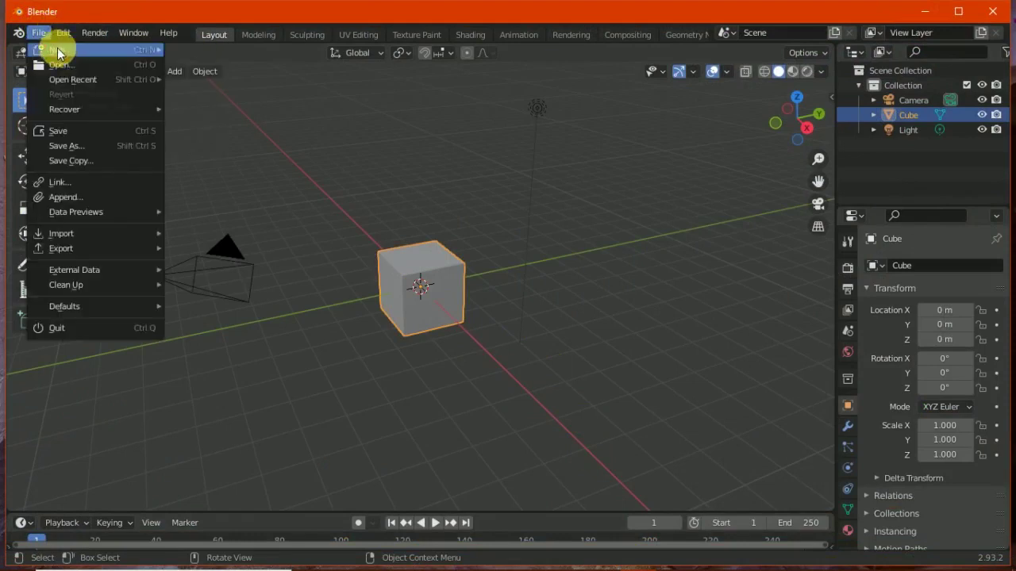
mouse_move(57, 49)
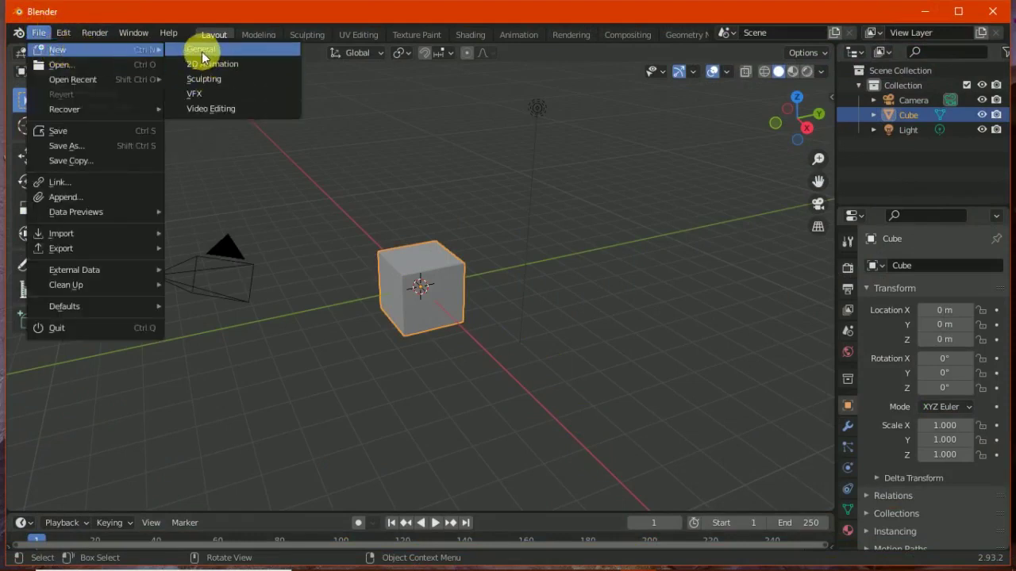
click(208, 51)
click(41, 33)
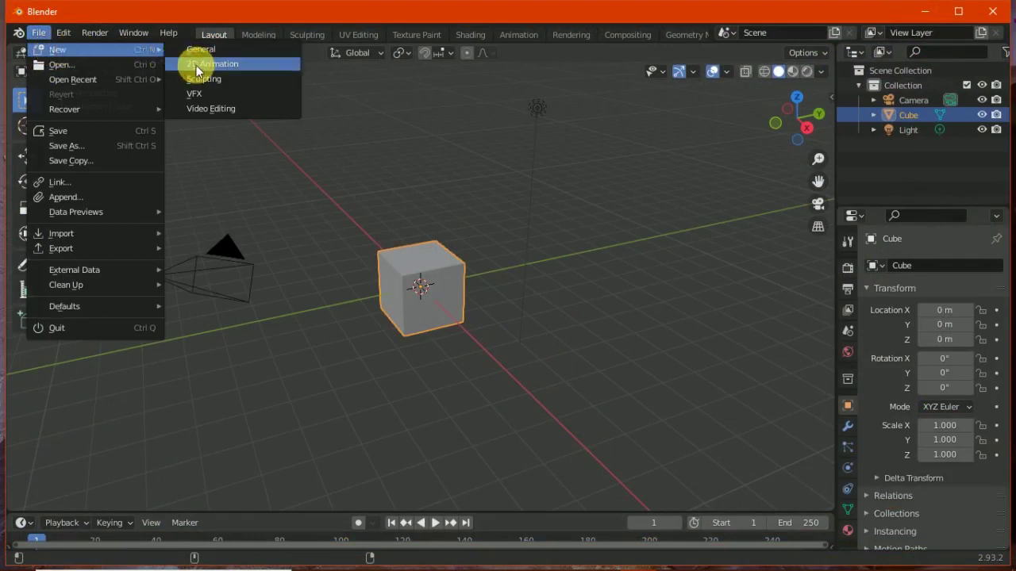
click(232, 64)
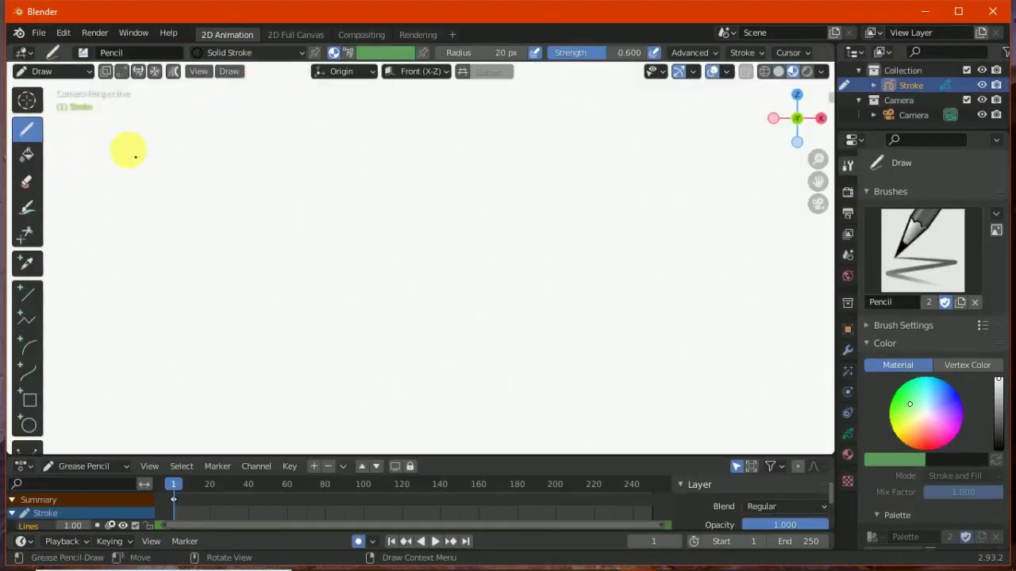
Open a new Sculpting file without saving the 2D Animation sketch, and sculpt a first stroke on the sphere
click(38, 32)
click(211, 79)
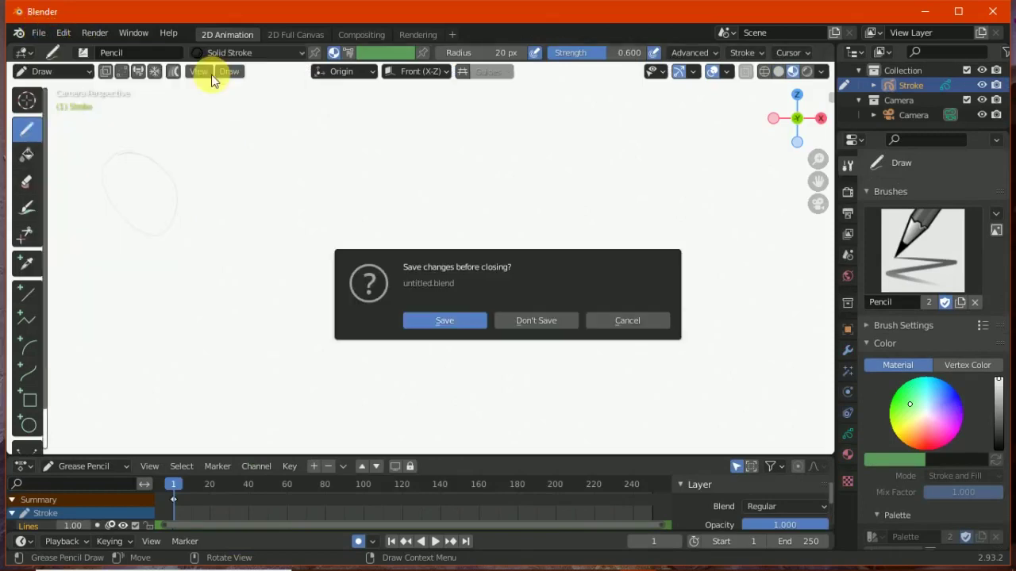
click(552, 324)
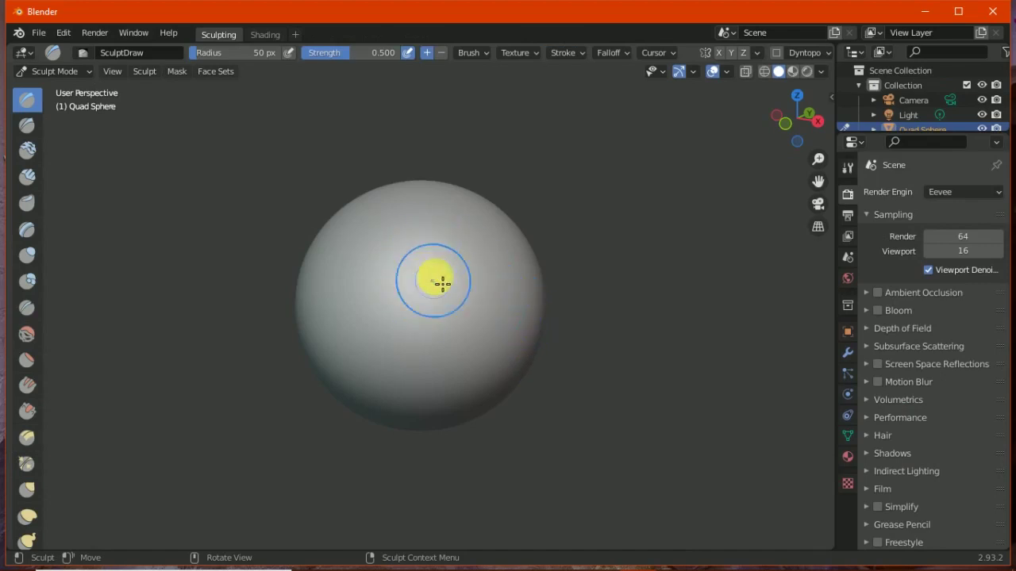
mouse_move(439, 277)
mouse_down()
mouse_move(411, 309)
mouse_move(453, 277)
mouse_move(397, 289)
mouse_up()
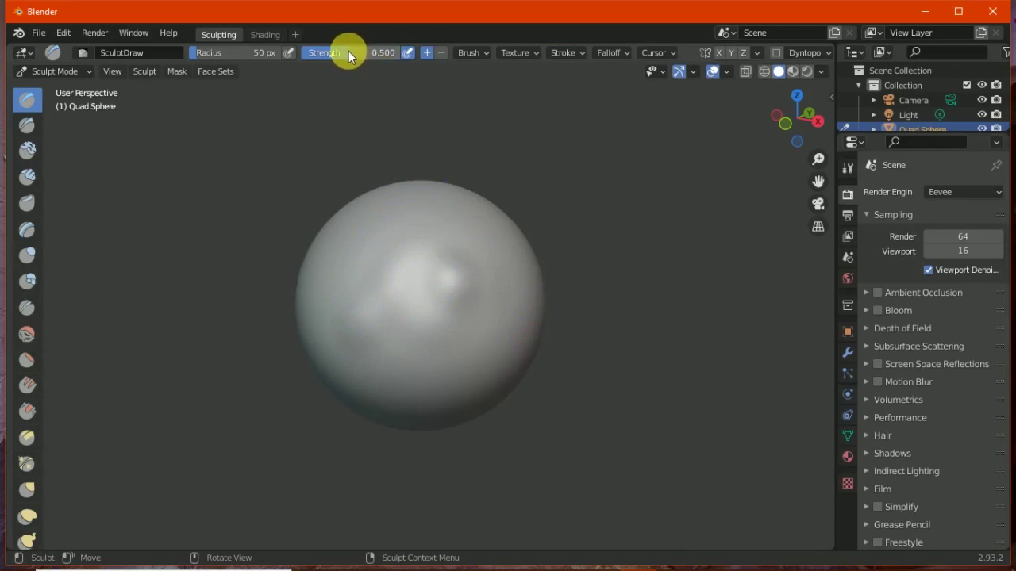
Raise brush strength to 0.870, sculpt a stroke across the sphere's right side, then browse the Edit and File menus
drag(349, 53, 380, 56)
mouse_move(396, 265)
mouse_down()
mouse_move(391, 287)
mouse_move(329, 277)
mouse_move(517, 267)
mouse_move(544, 284)
mouse_move(537, 260)
mouse_up()
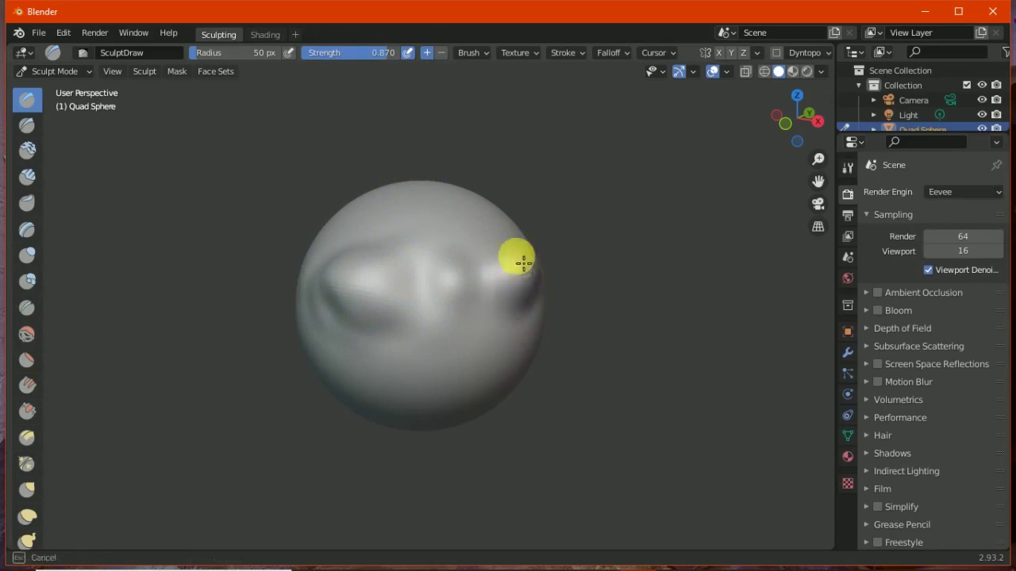
click(62, 33)
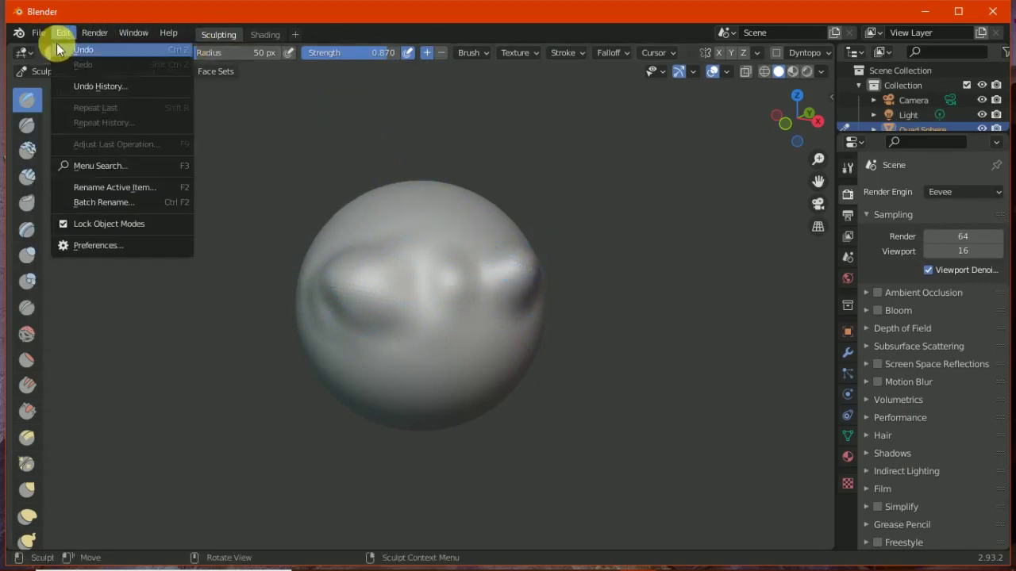
click(40, 32)
click(44, 35)
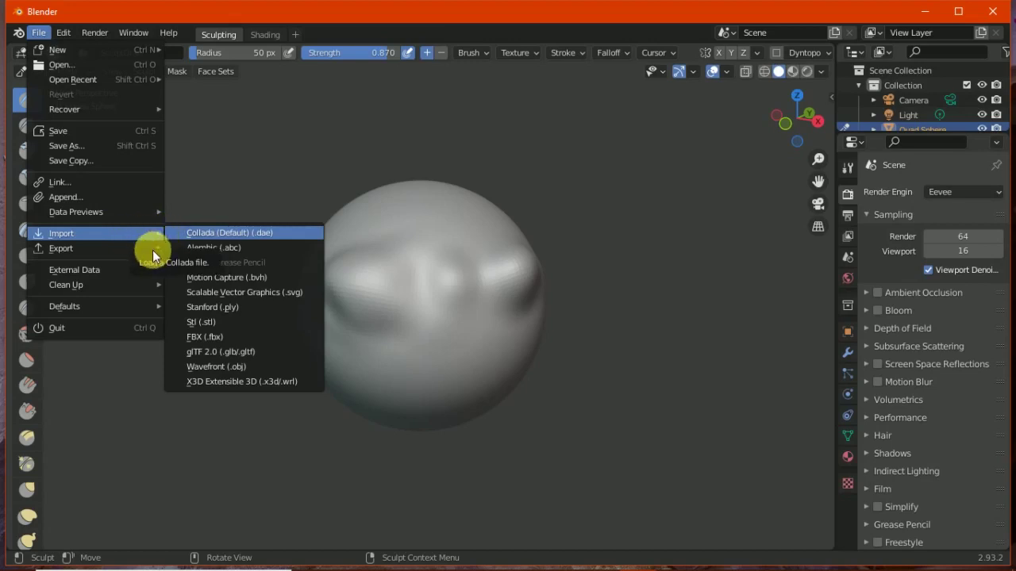
mouse_move(61, 249)
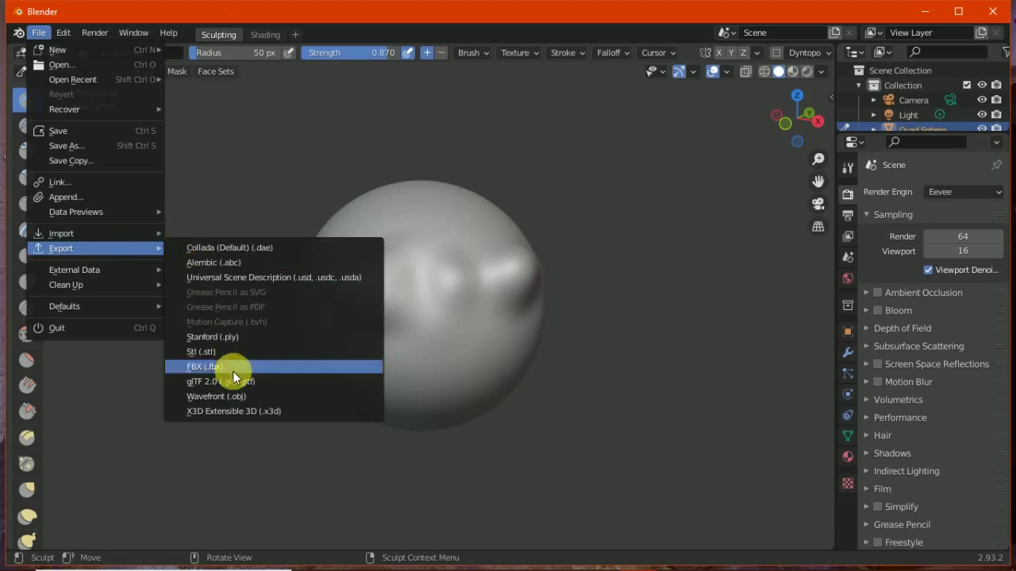
Cancel quitting Blender and close the application menu without choosing anything
click(101, 322)
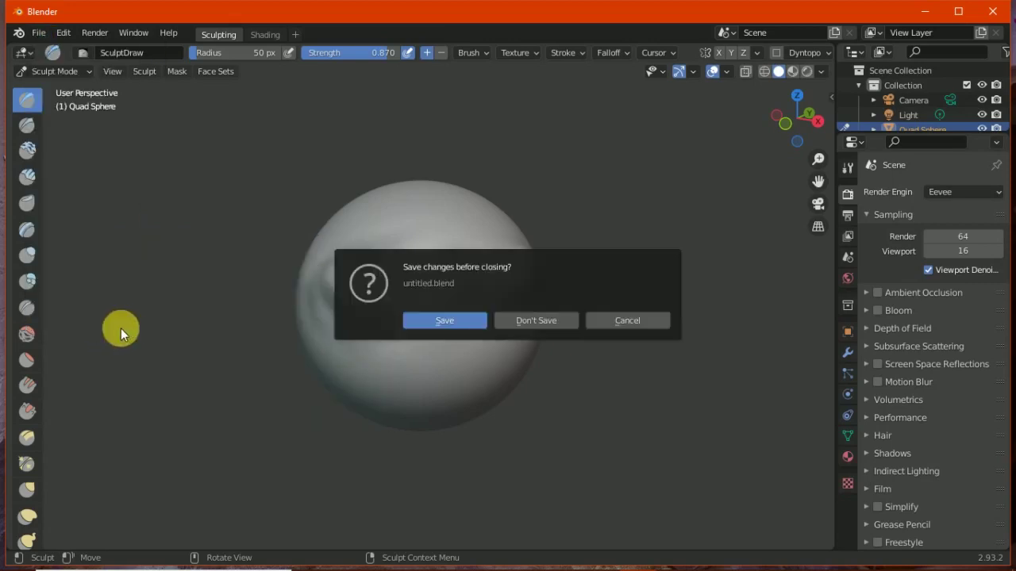
click(618, 323)
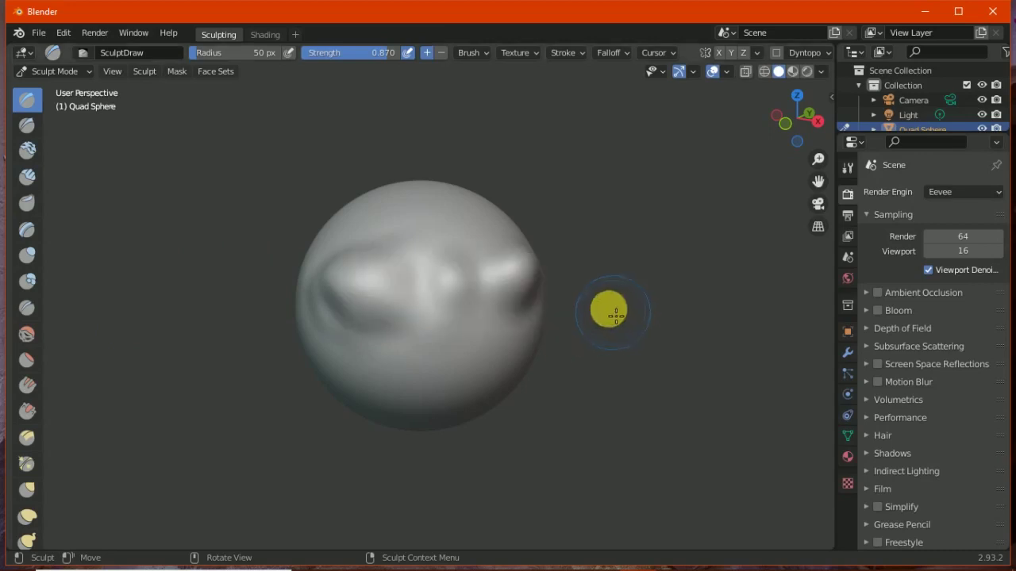
click(23, 36)
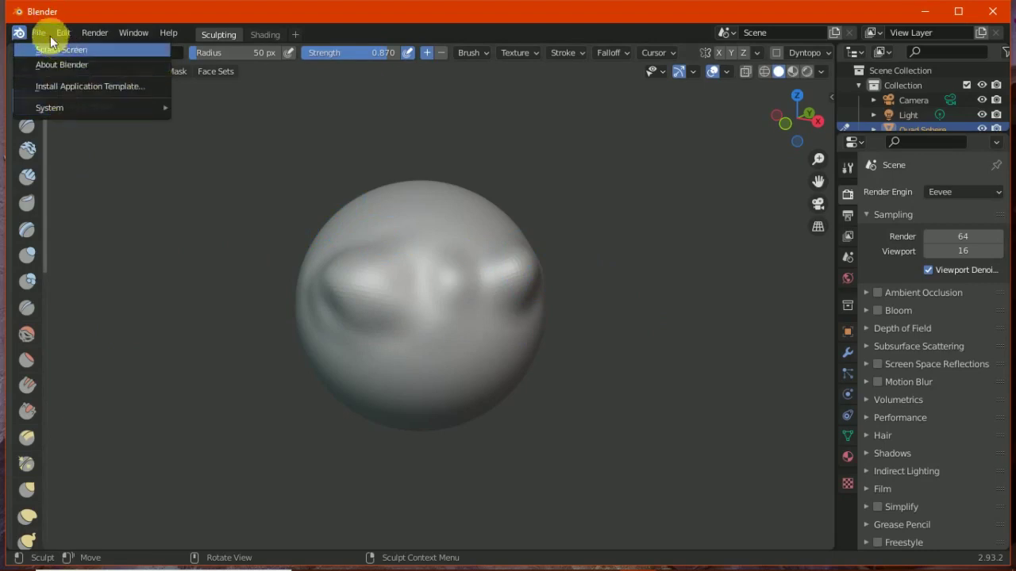
click(19, 34)
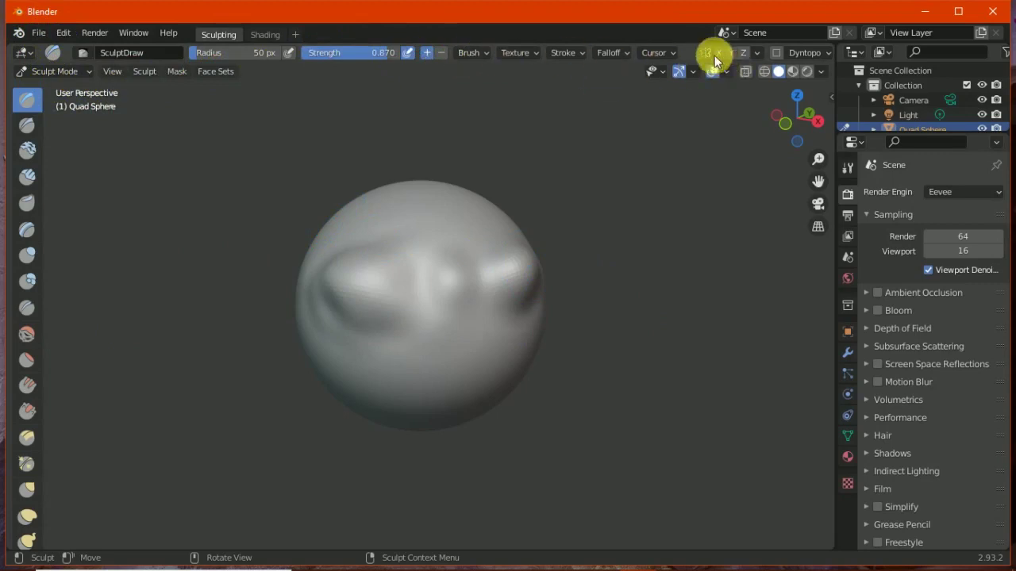
Start a new General file discarding the sculpt, deselect the cube, and minimize Blender to Whiteboard
click(39, 71)
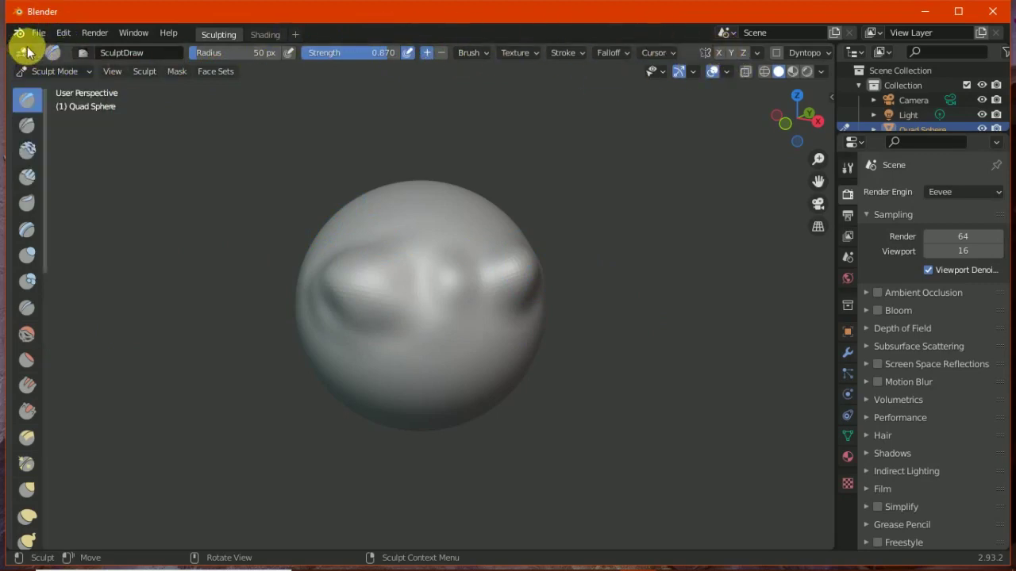
click(38, 33)
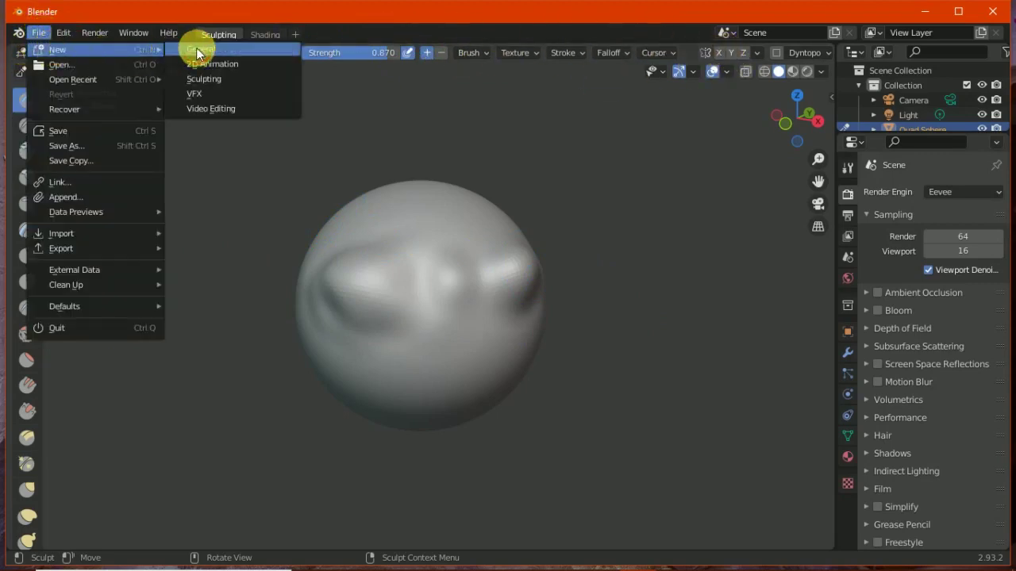
click(197, 48)
click(553, 321)
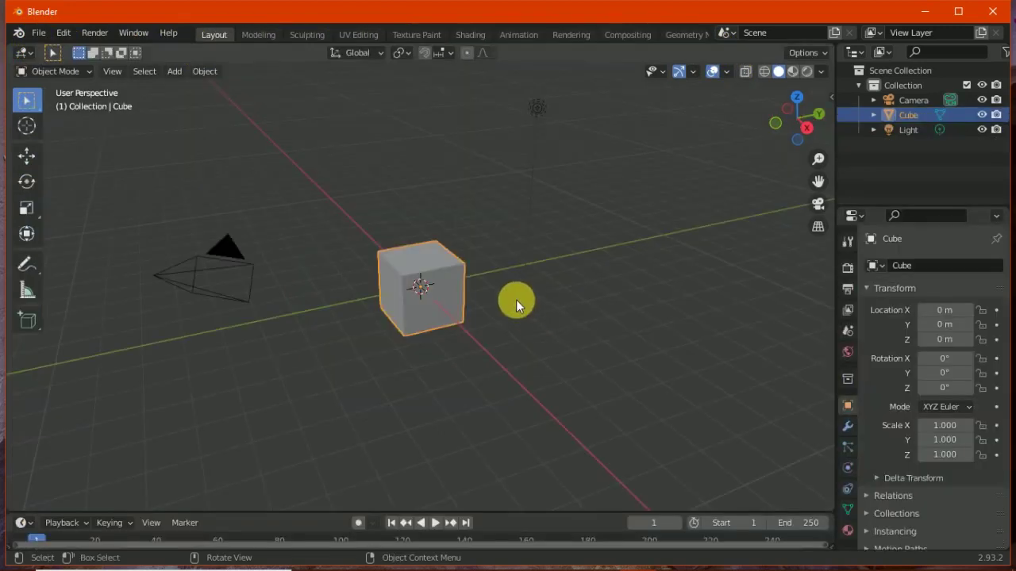
click(332, 139)
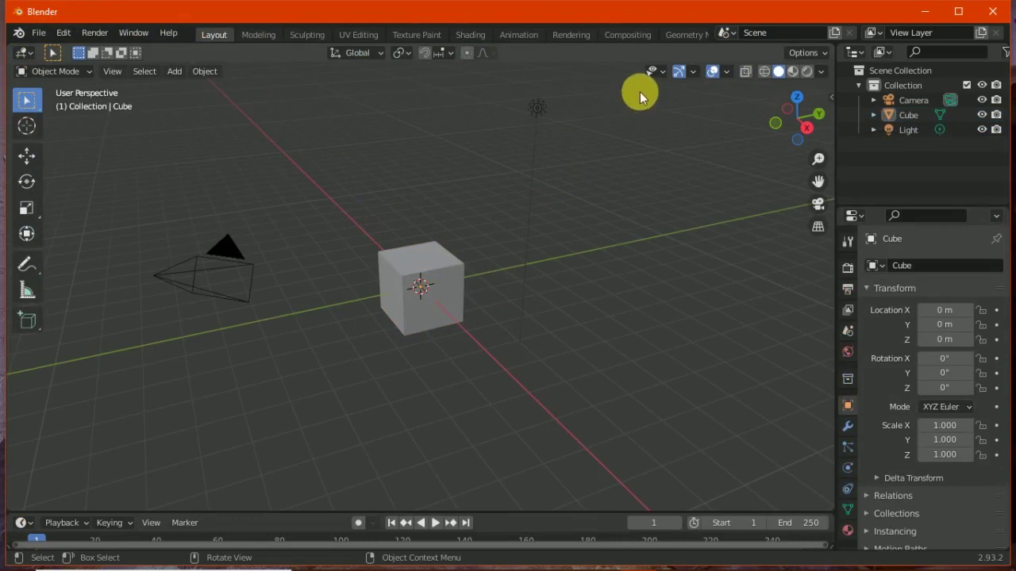
click(924, 10)
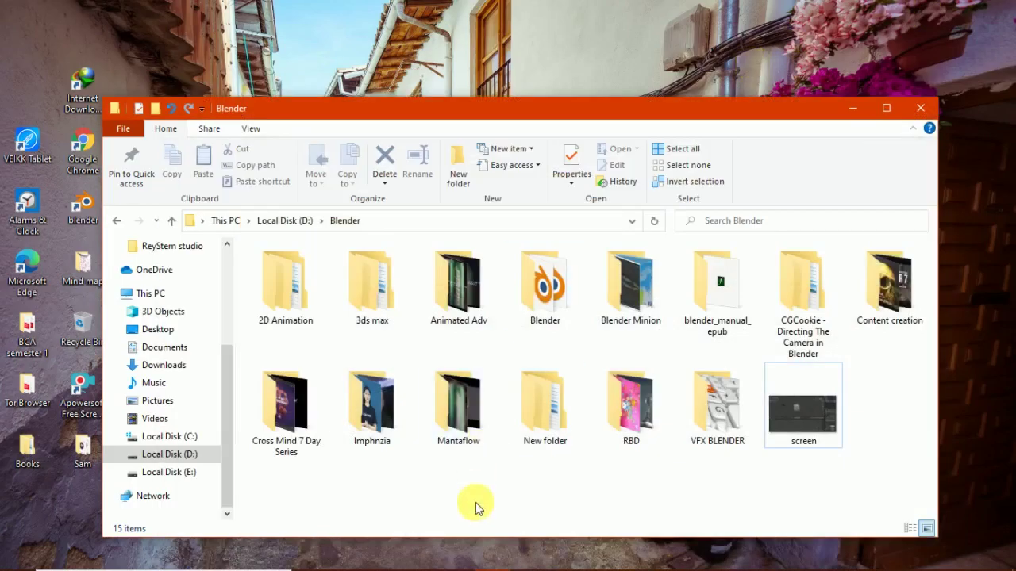
click(563, 556)
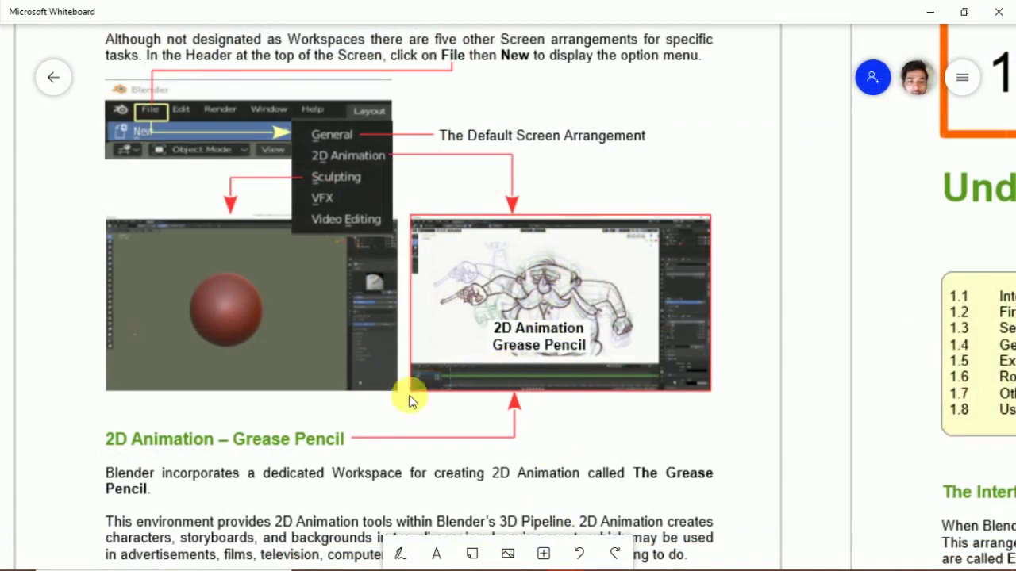
Pan down to read the 2D Animation slide text, then scroll back up and left toward the board's start
scroll(381, 389, down, 1)
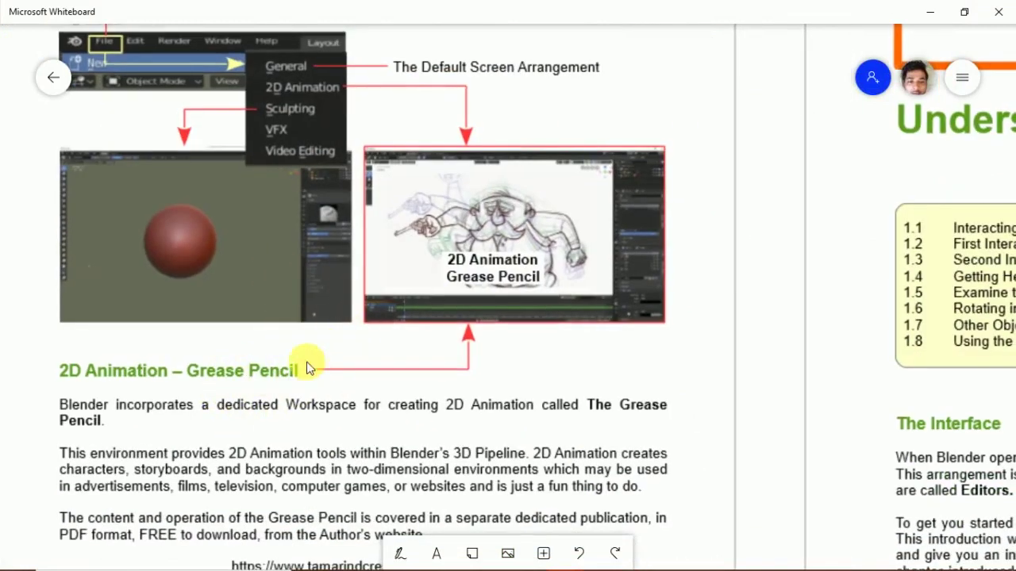
drag(306, 374, 292, 256)
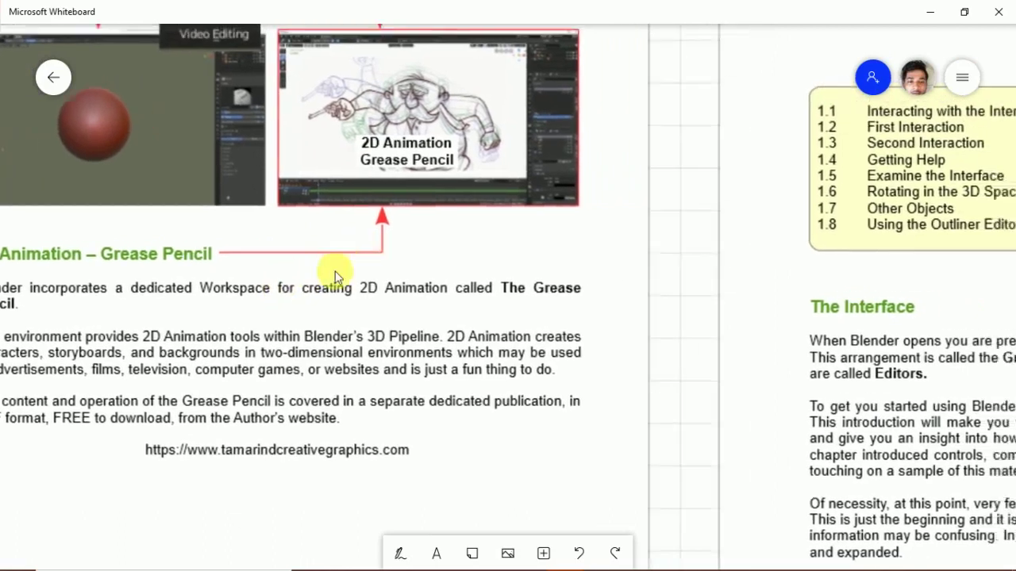
scroll(331, 277, right, 3)
scroll(415, 223, up, 2)
scroll(415, 217, right, 2)
scroll(389, 234, right, 2)
scroll(390, 233, up, 1)
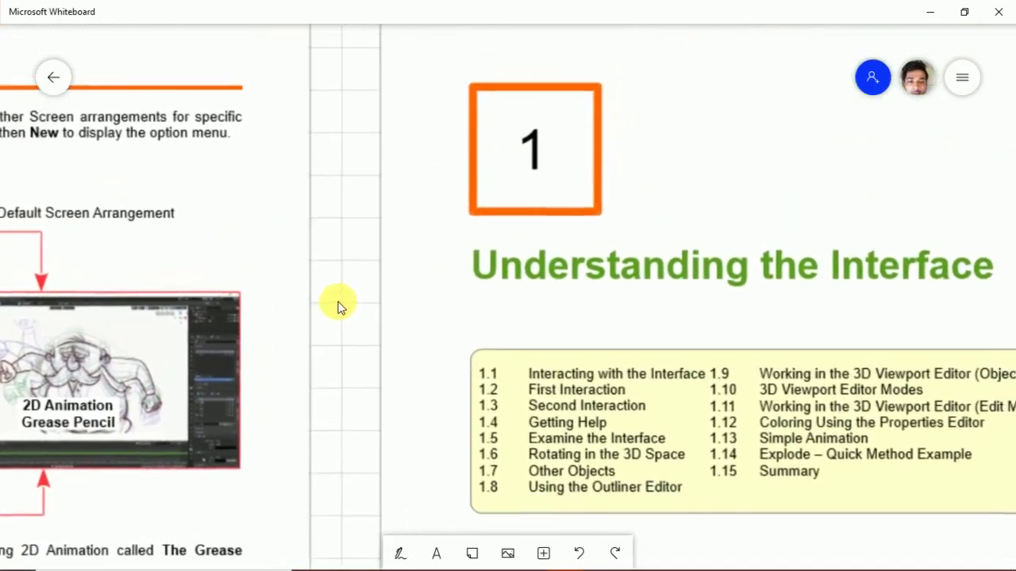
scroll(345, 301, right, 2)
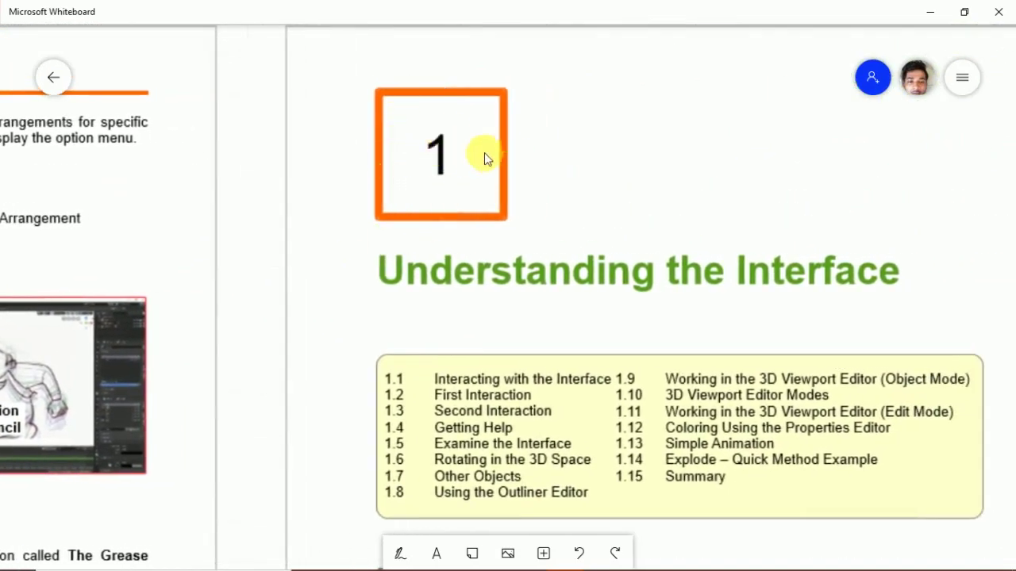
scroll(408, 159, left, 1)
scroll(409, 159, up, 1)
scroll(471, 243, up, 3)
scroll(485, 247, up, 2)
scroll(474, 313, up, 1)
scroll(484, 233, up, 3)
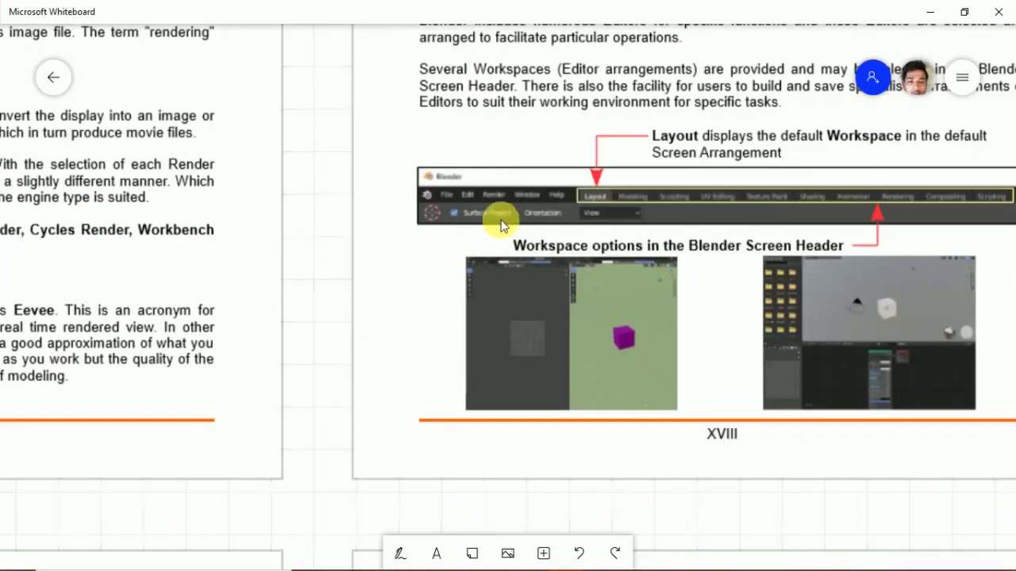
scroll(516, 295, up, 1)
scroll(523, 265, left, 1)
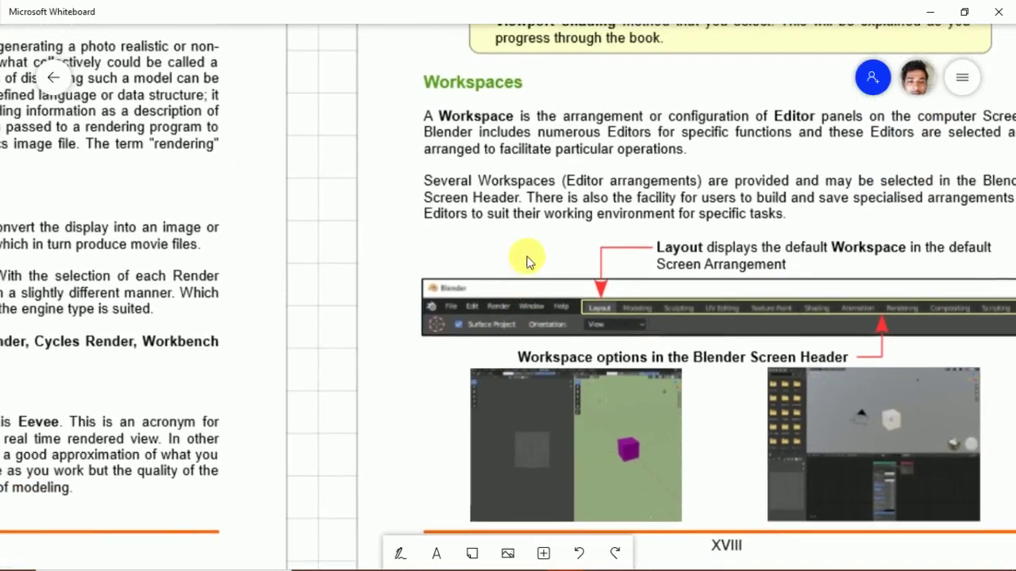
scroll(519, 254, left, 1)
scroll(516, 242, left, 1)
scroll(508, 235, left, 2)
scroll(508, 235, up, 1)
scroll(524, 233, left, 1)
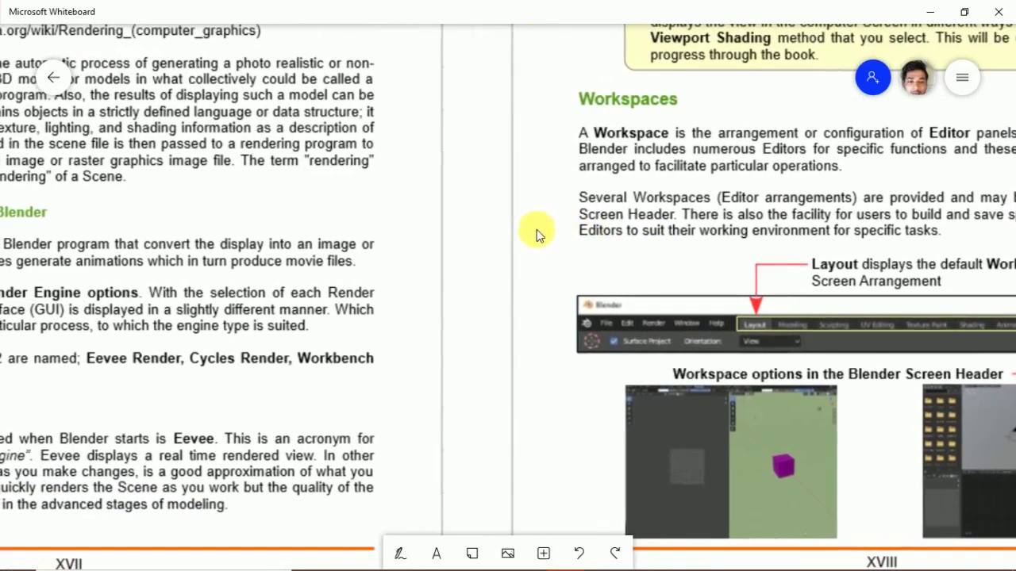
scroll(547, 254, up, 2)
scroll(540, 252, up, 1)
ctrl+scroll(536, 251, down, 1)
scroll(535, 223, up, 10)
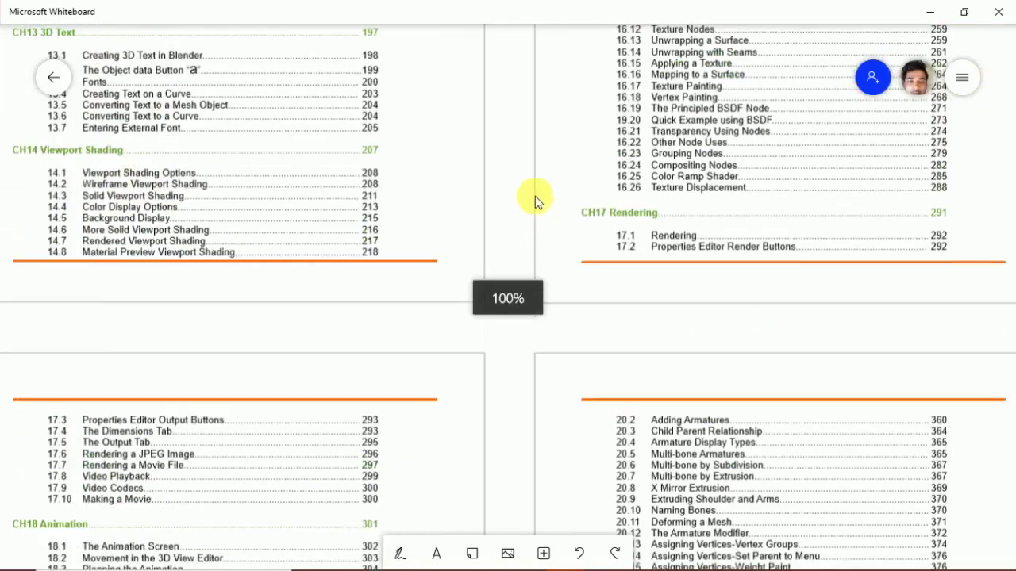
scroll(527, 218, up, 5)
scroll(500, 262, down, 2)
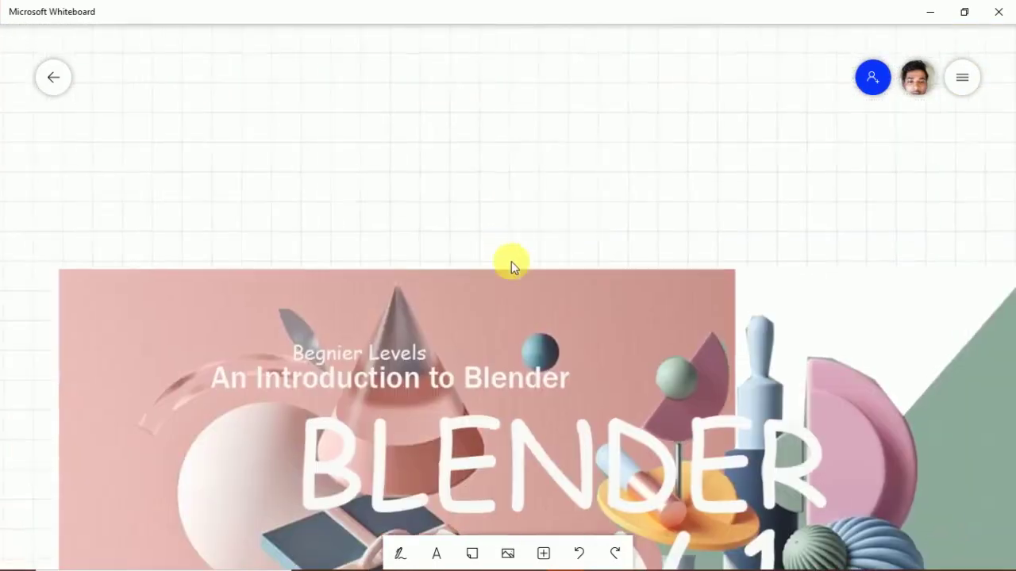
scroll(515, 200, down, 2)
ctrl+scroll(500, 186, up, 1)
Center the BLENDER DAY 1 title slide and scroll through the inked features page below it
right_drag(481, 193, 537, 247)
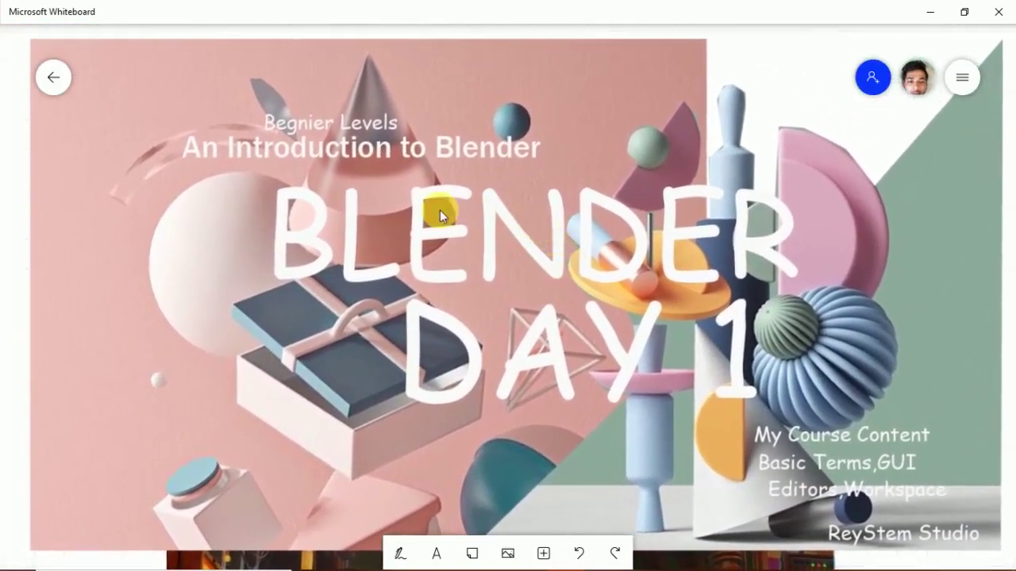
scroll(662, 346, down, 1)
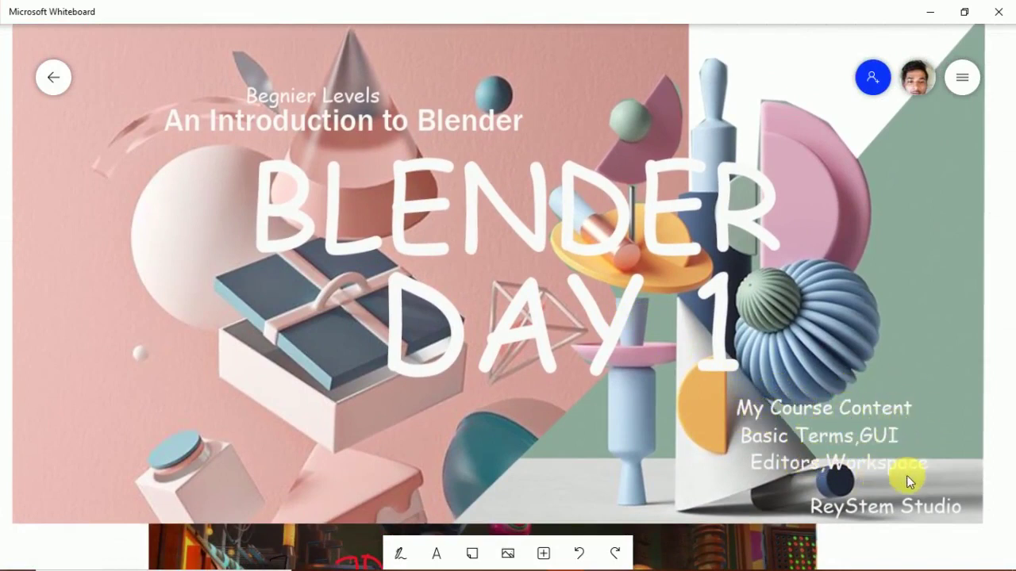
scroll(860, 357, down, 5)
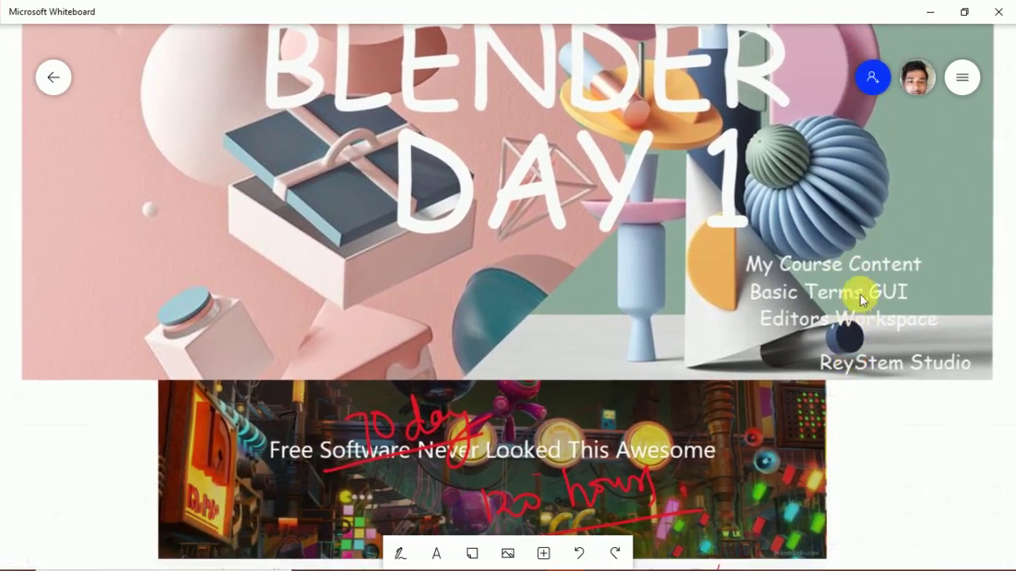
scroll(849, 333, down, 5)
scroll(850, 342, up, 2)
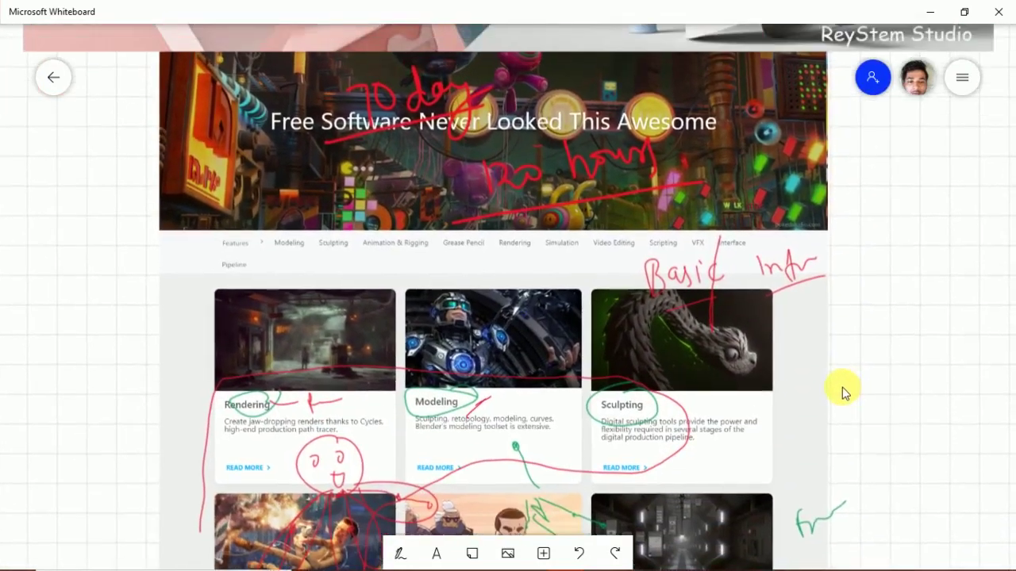
scroll(866, 339, up, 1)
scroll(879, 345, down, 1)
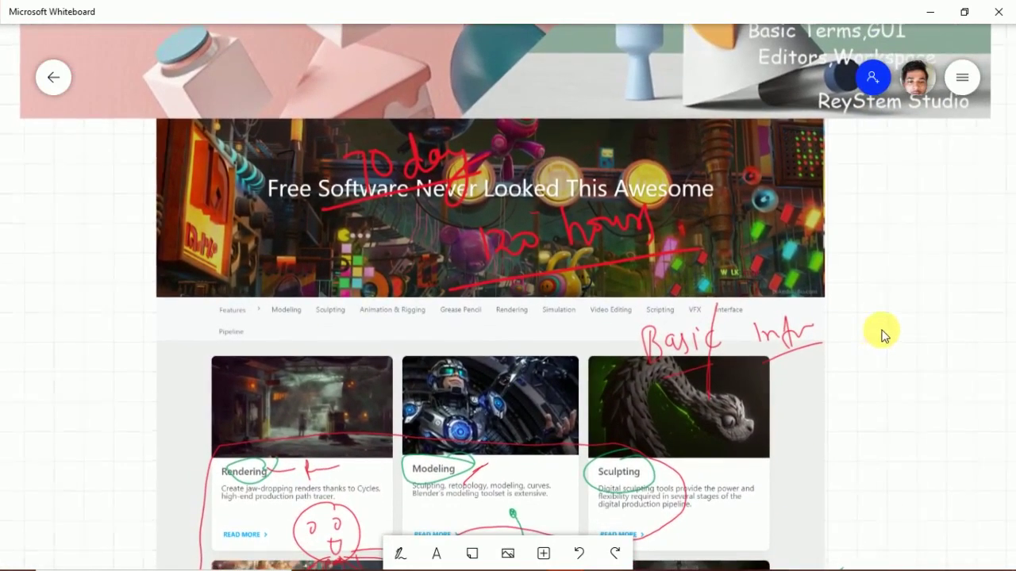